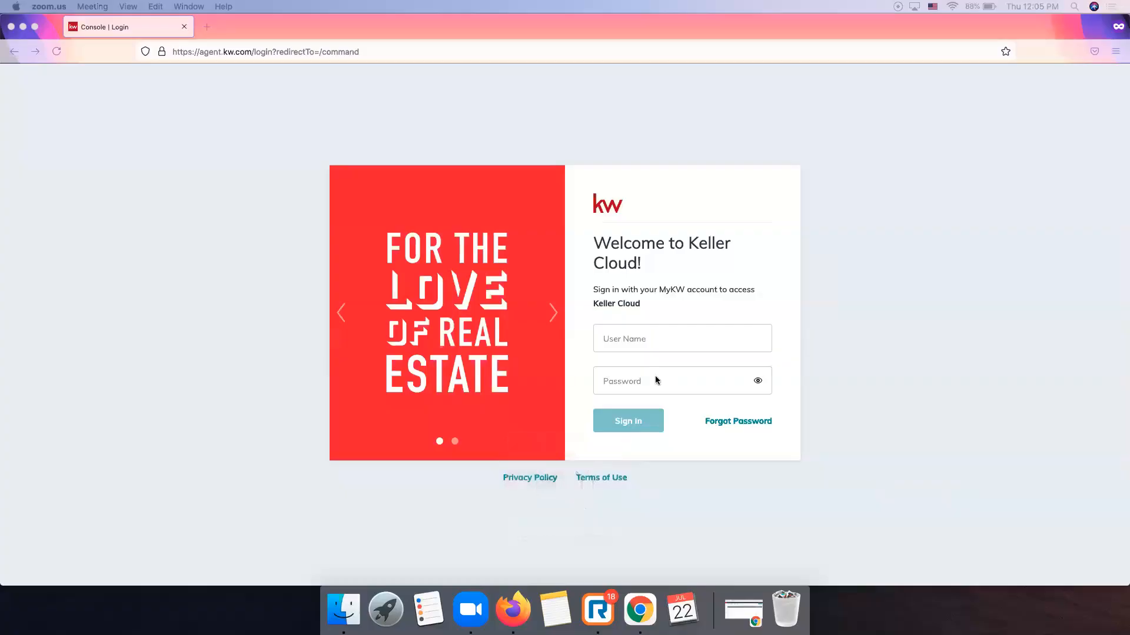
Sign in to KW Command with the agent's username and password.
left_click(651, 335)
left_click(653, 338)
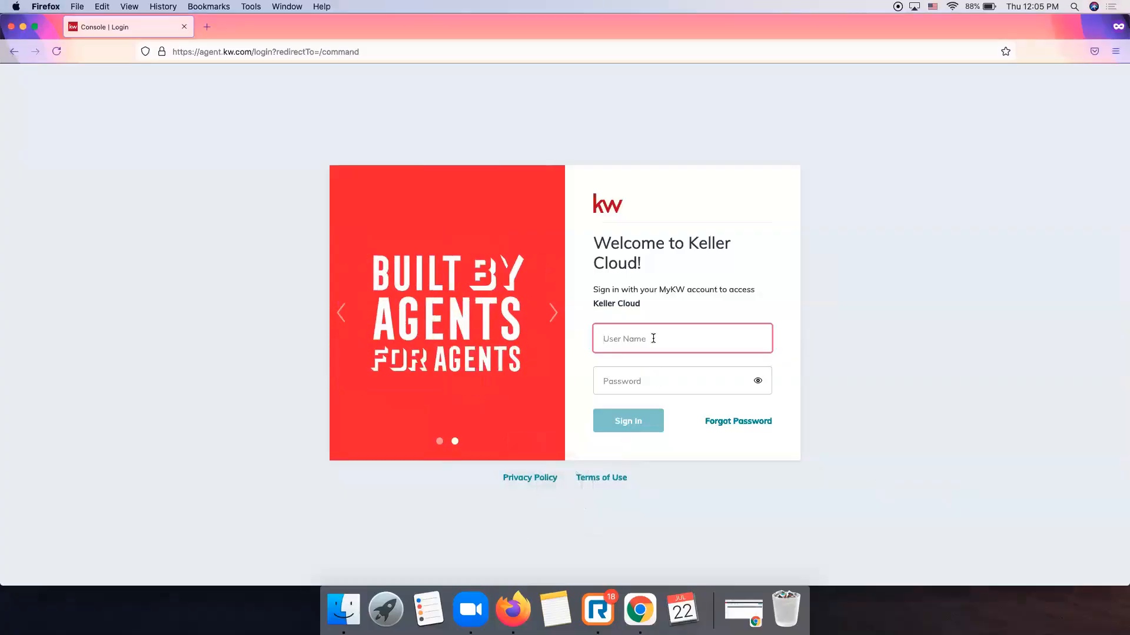
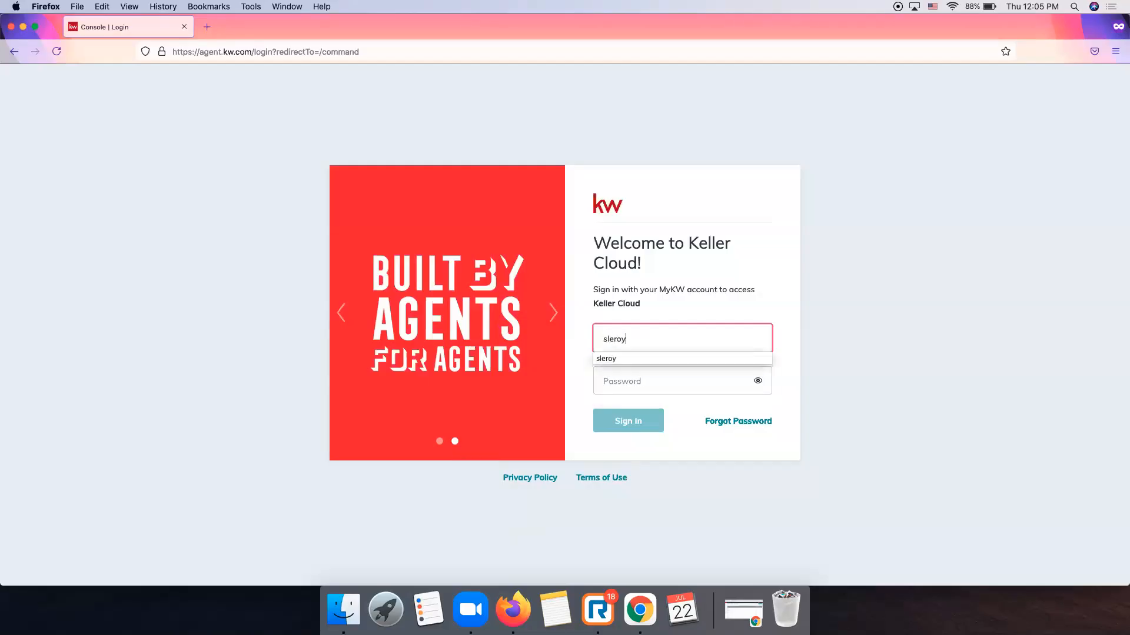
key("Tab")
type("•••••••••••")
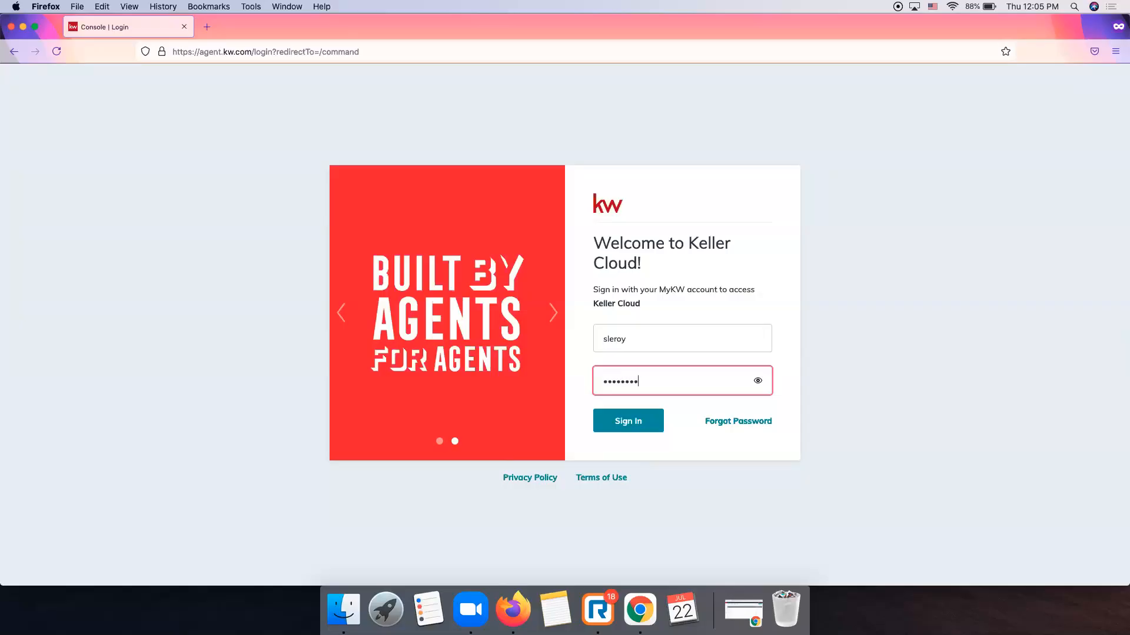
key("Return")
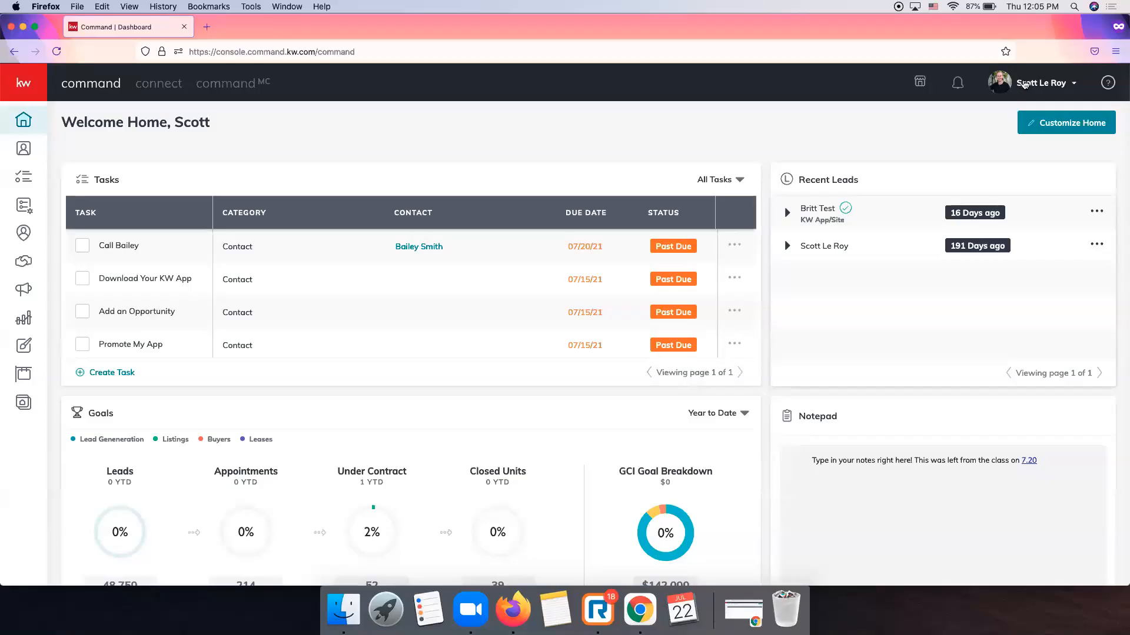
Open Settings from the profile menu to see the connected apps.
left_click(1040, 86)
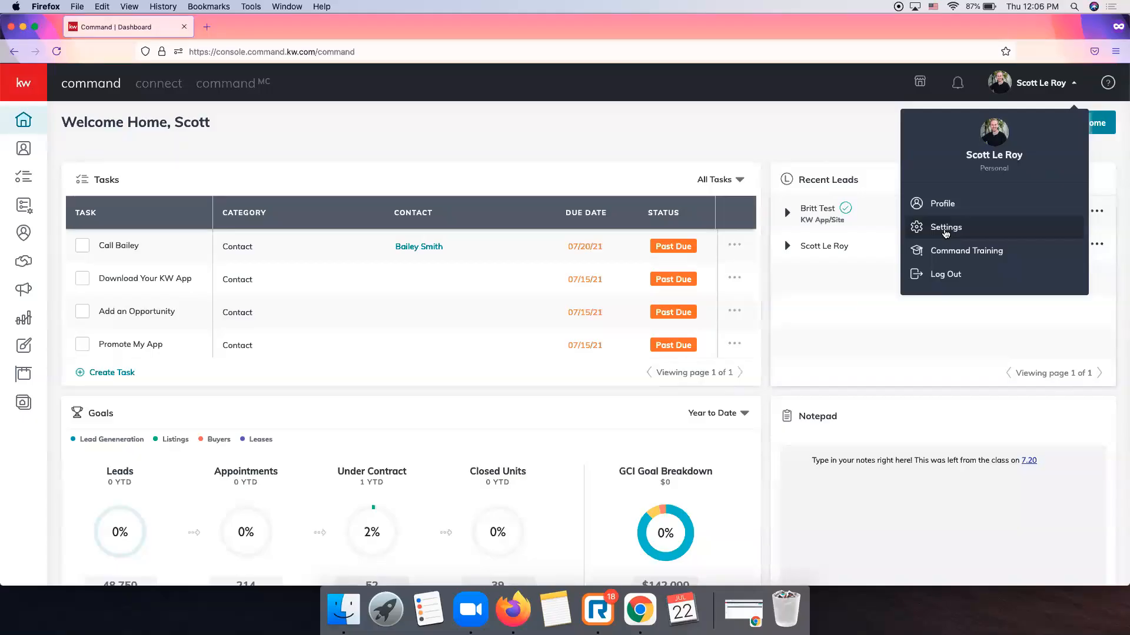
left_click(945, 233)
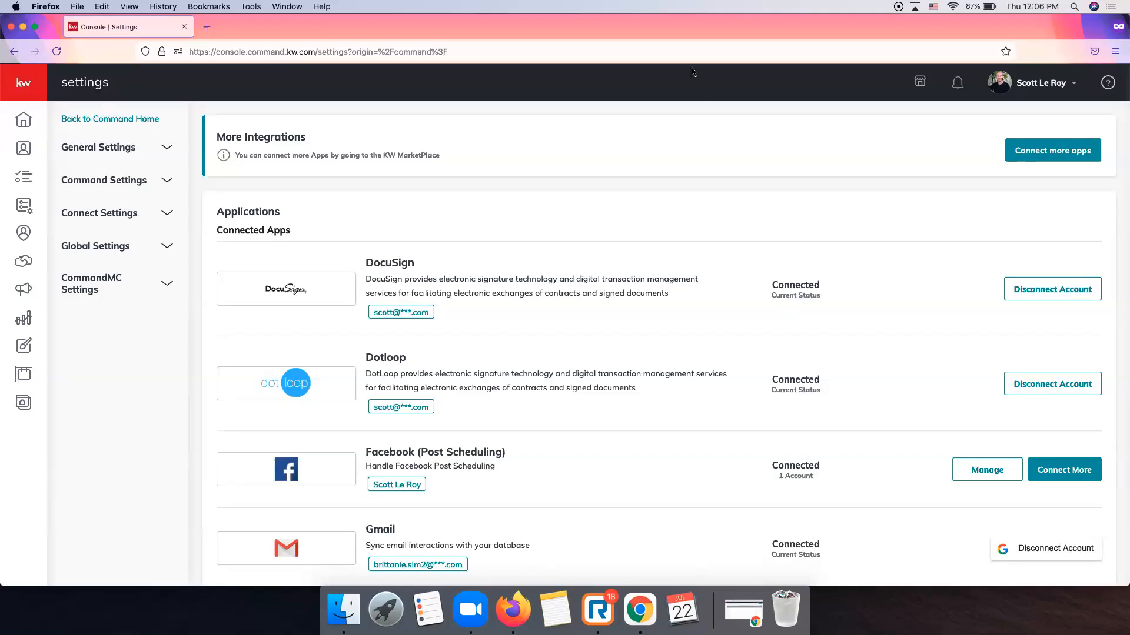
scroll(741, 262, "down", 3)
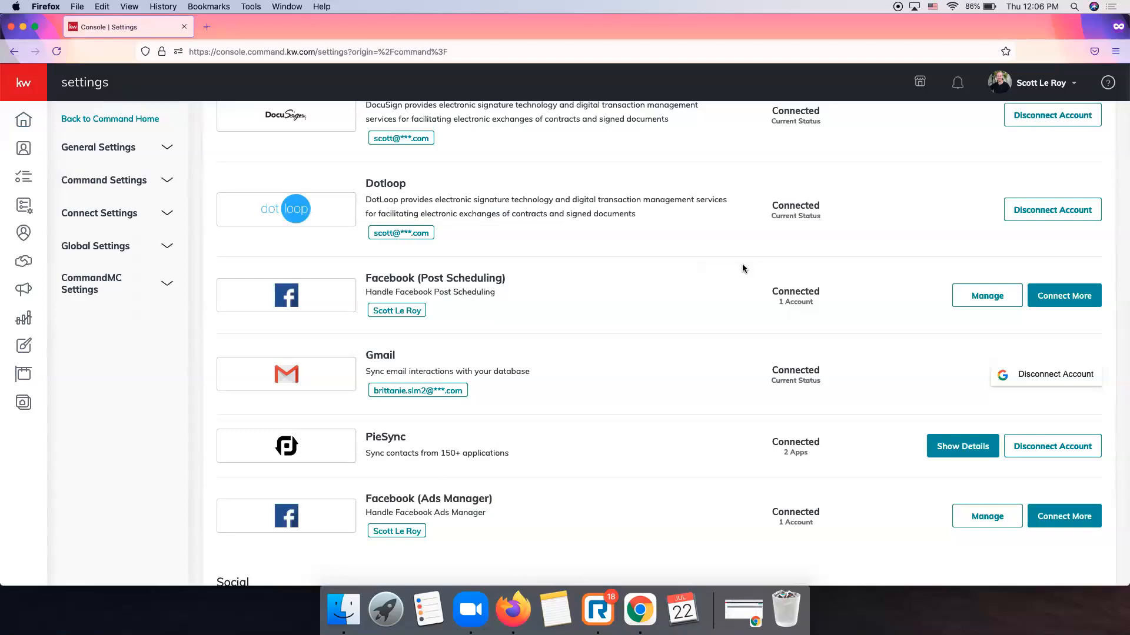
scroll(743, 268, "down", 1)
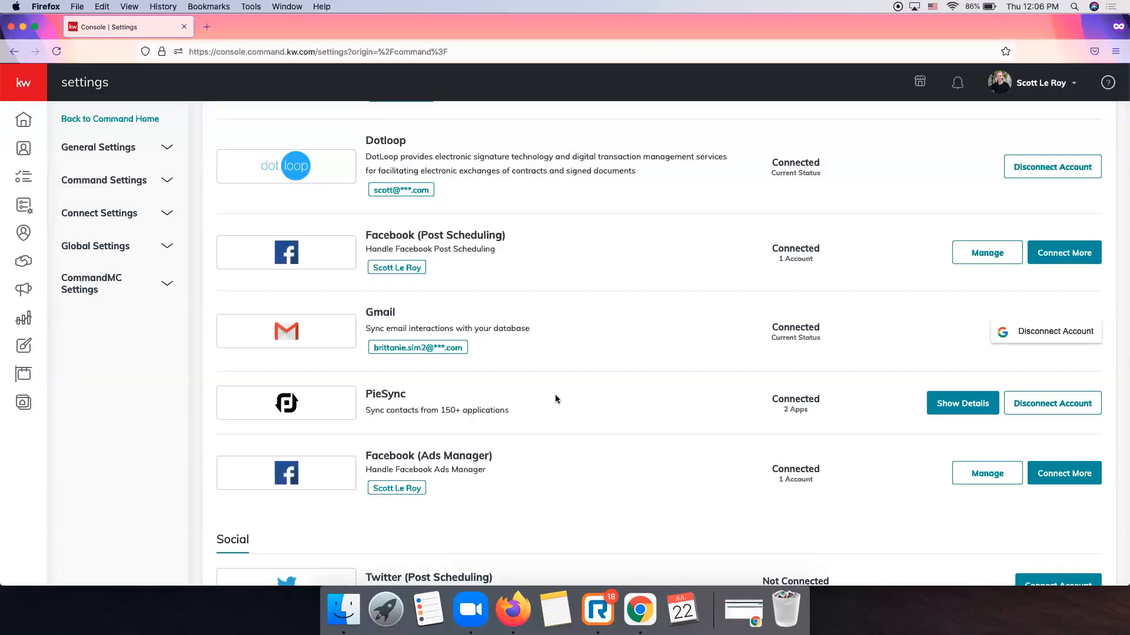
scroll(555, 395, "down", 4)
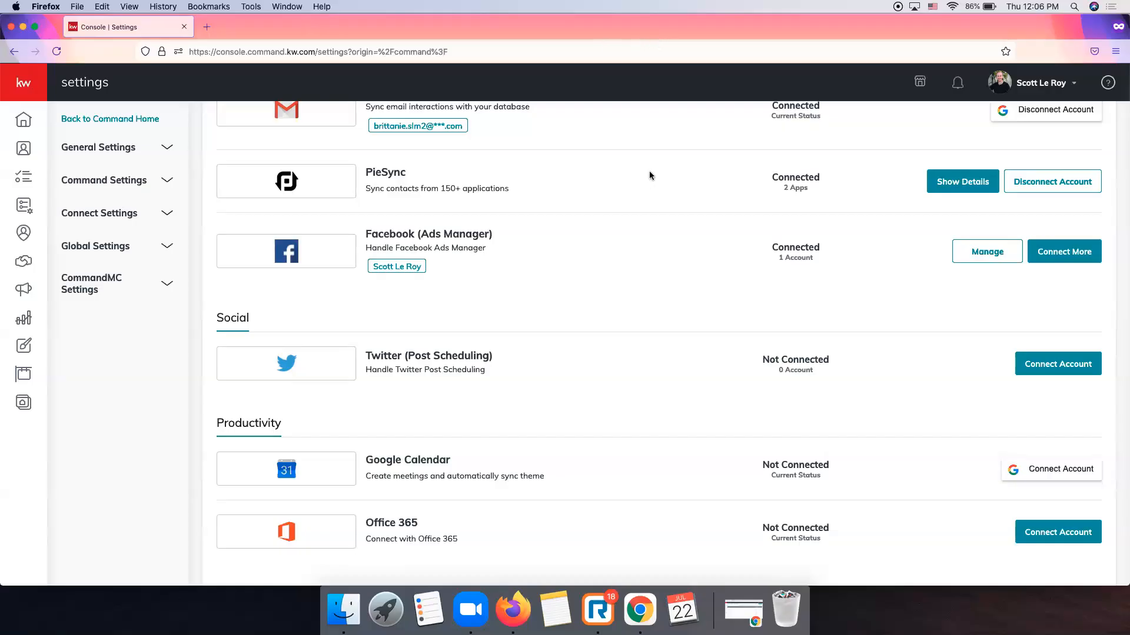
left_click(1055, 360)
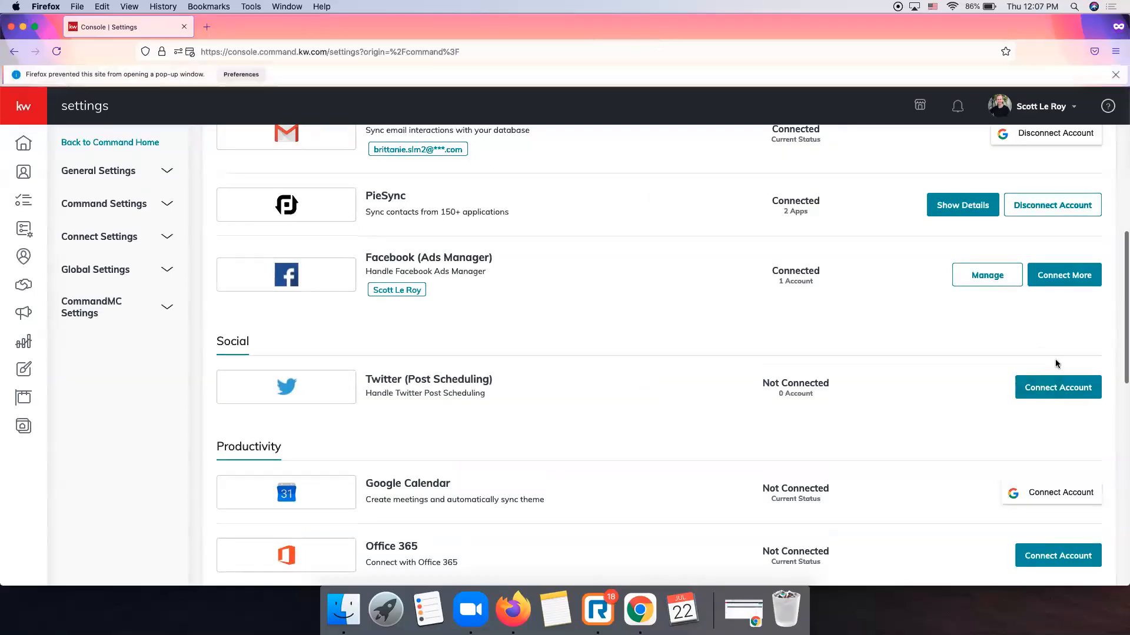
left_click(239, 74)
left_click(267, 133)
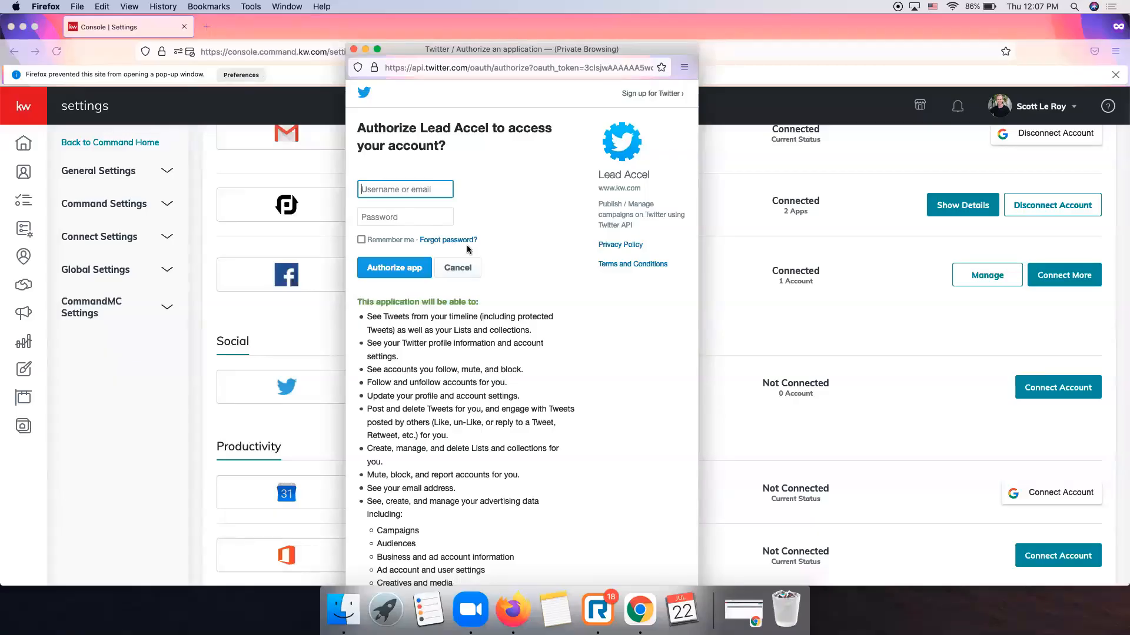
left_click(353, 49)
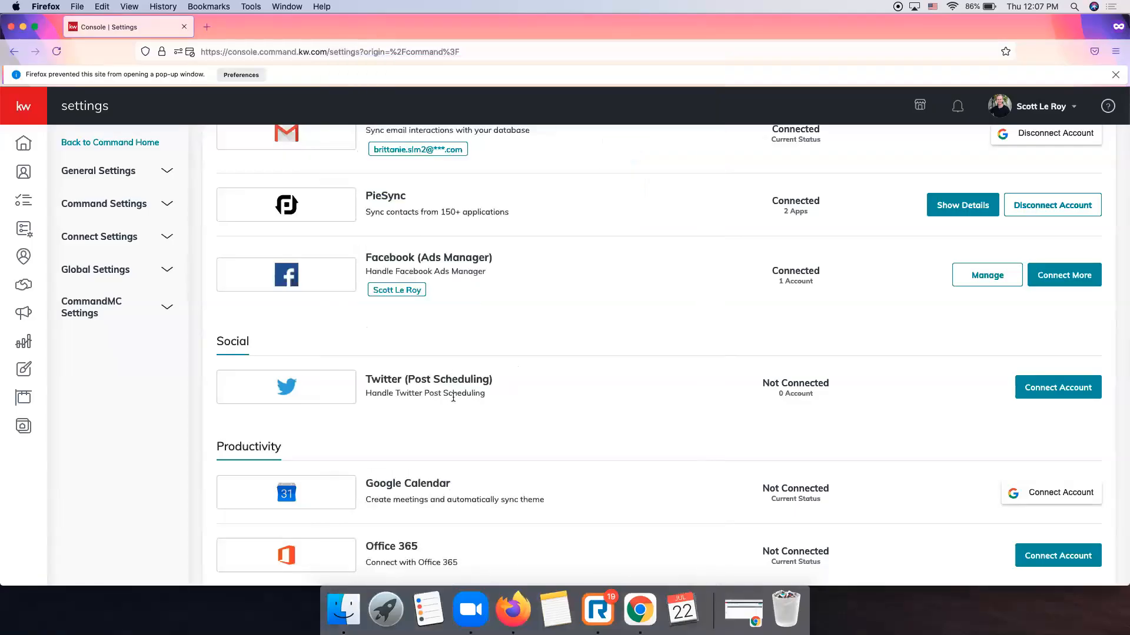
scroll(451, 372, "up", 2)
scroll(452, 372, "down", 5)
scroll(451, 376, "down", 5)
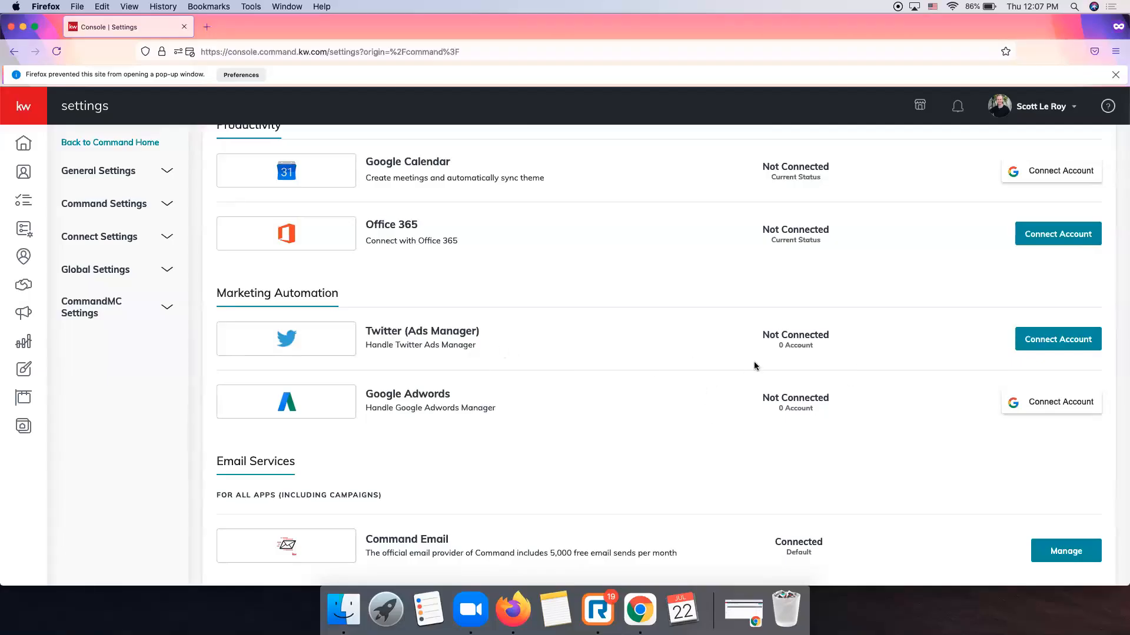
scroll(767, 373, "up", 5)
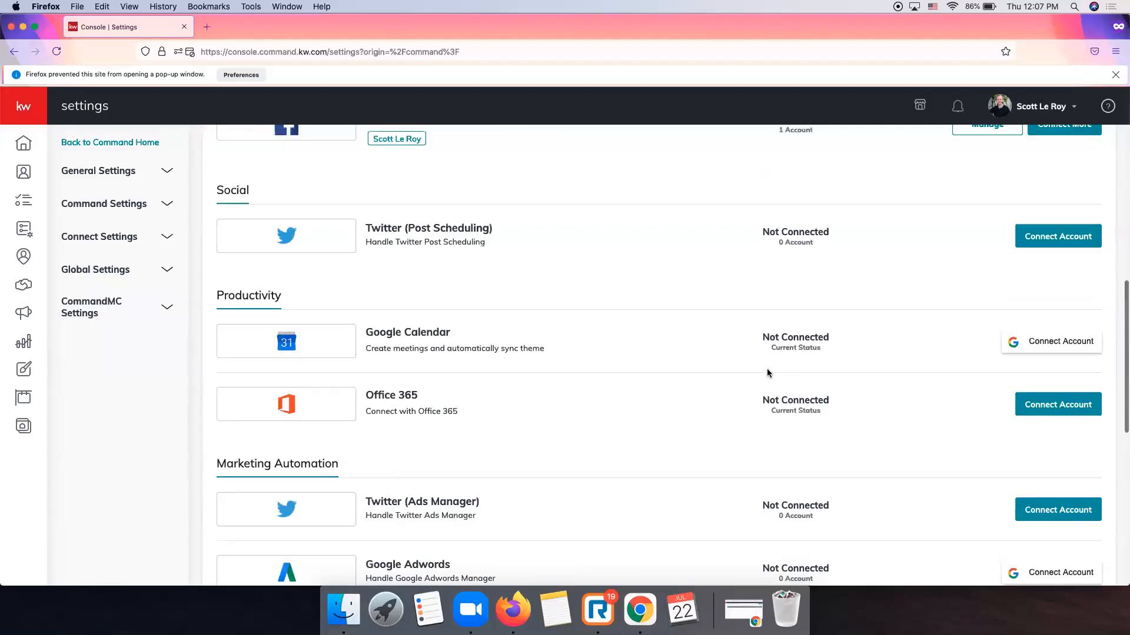
scroll(767, 373, "up", 1)
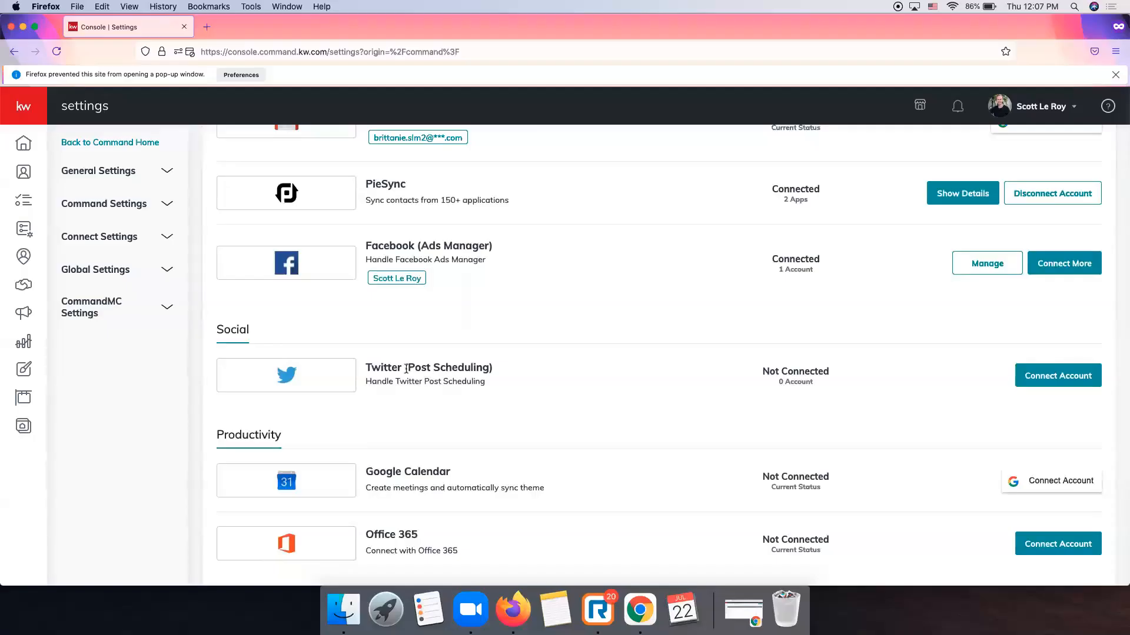
scroll(406, 369, "down", 6)
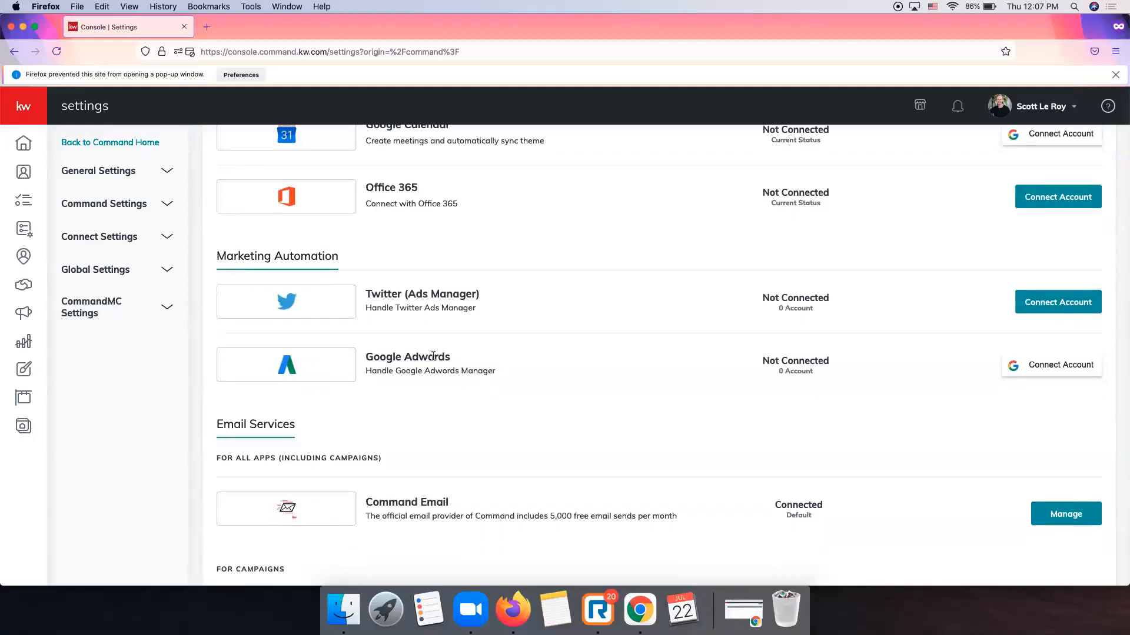
scroll(433, 355, "down", 3)
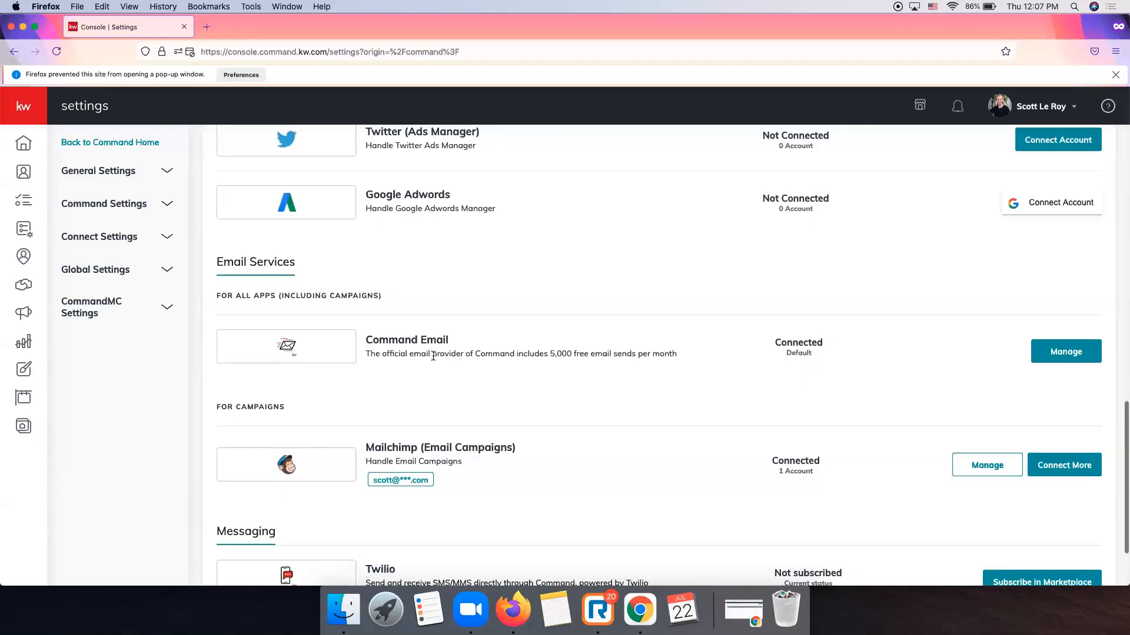
scroll(432, 356, "down", 1)
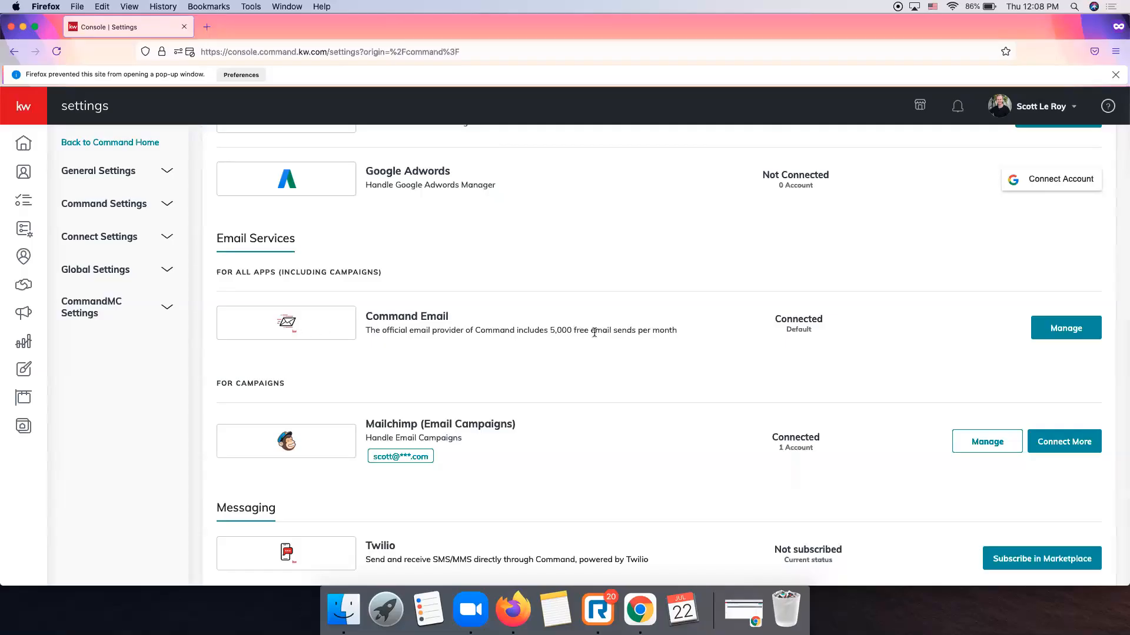
left_click(1077, 332)
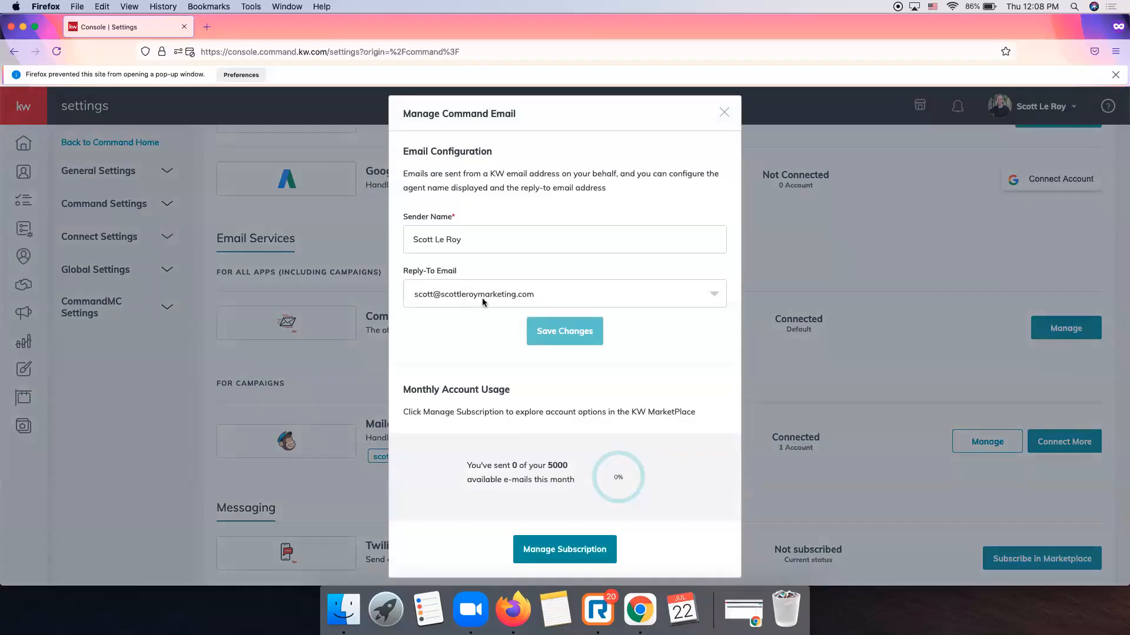
left_click(537, 296)
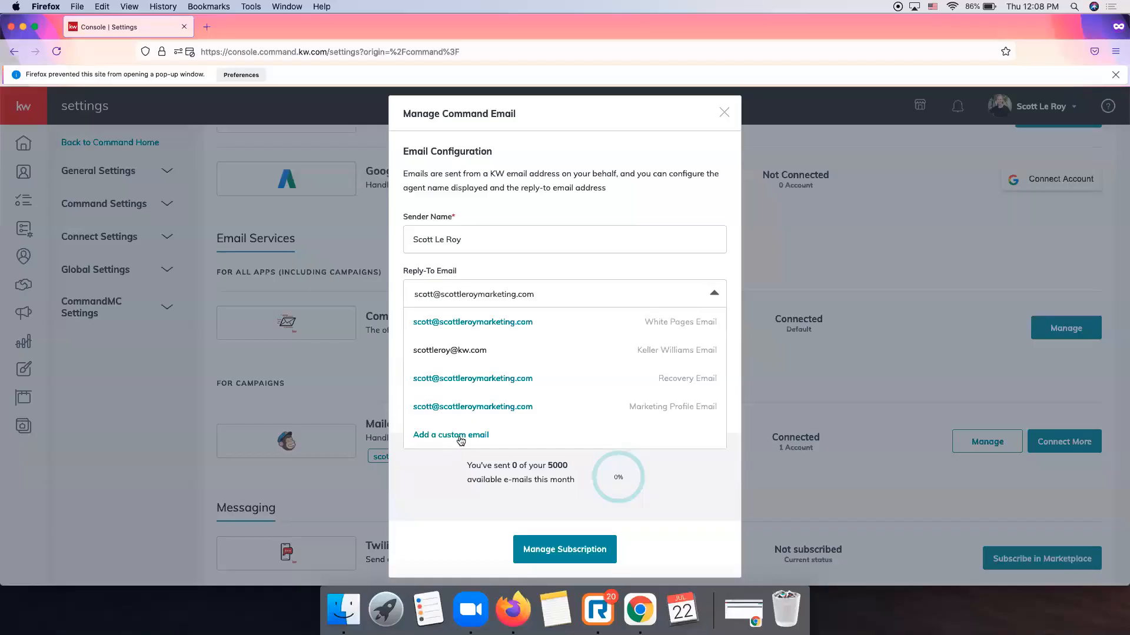
left_click(500, 270)
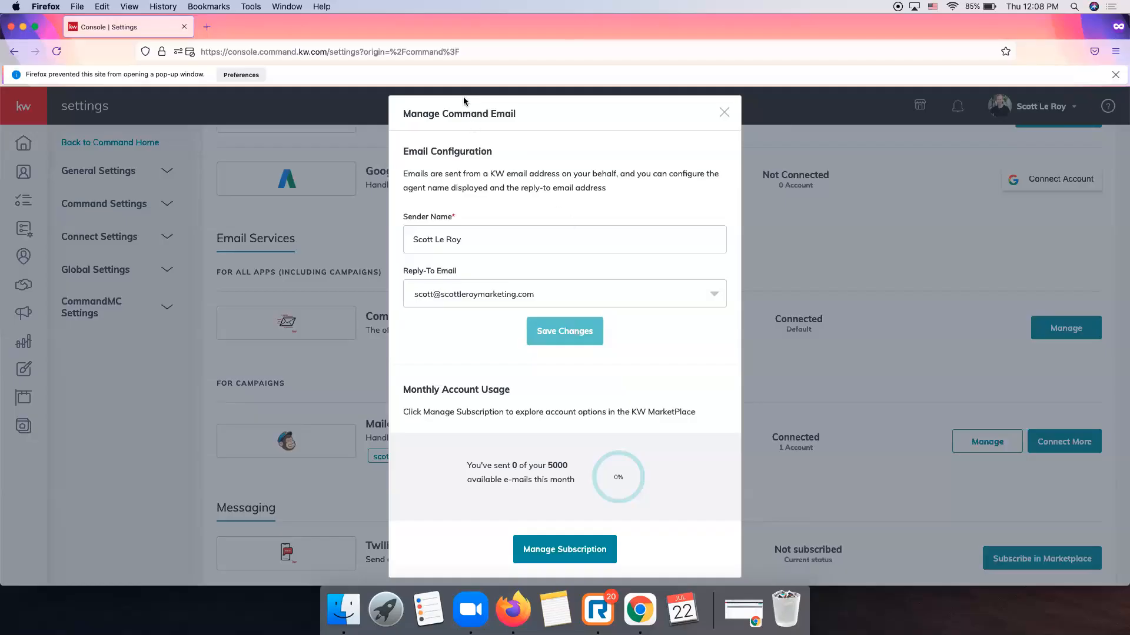
left_click(723, 112)
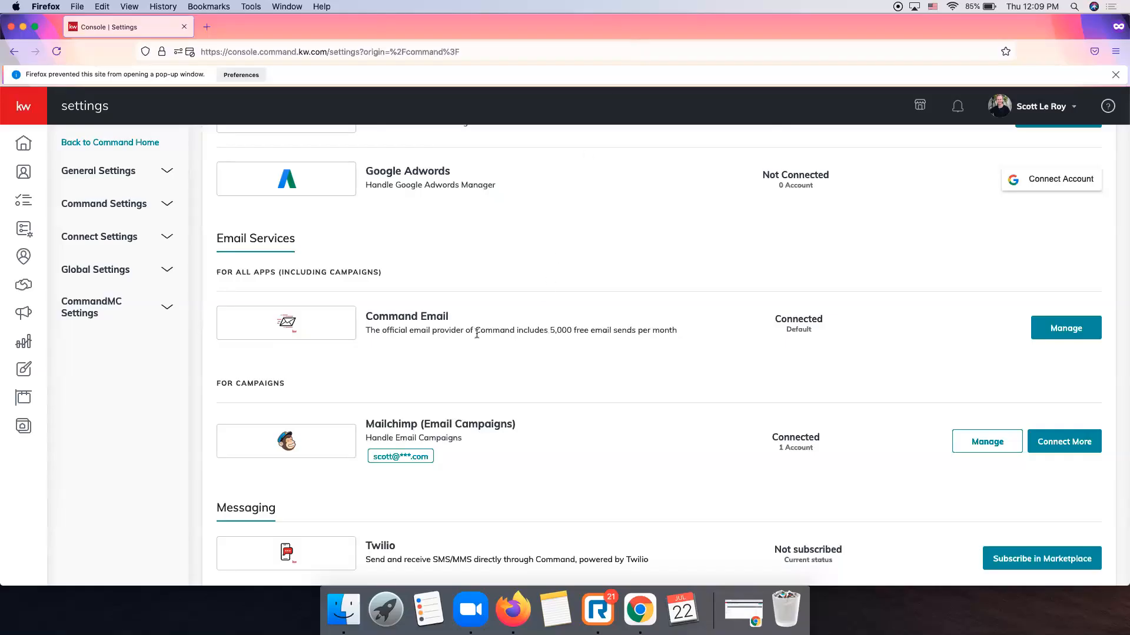
Return to the top of Settings and expand the Connect Settings sidebar group.
scroll(643, 339, "up", 5)
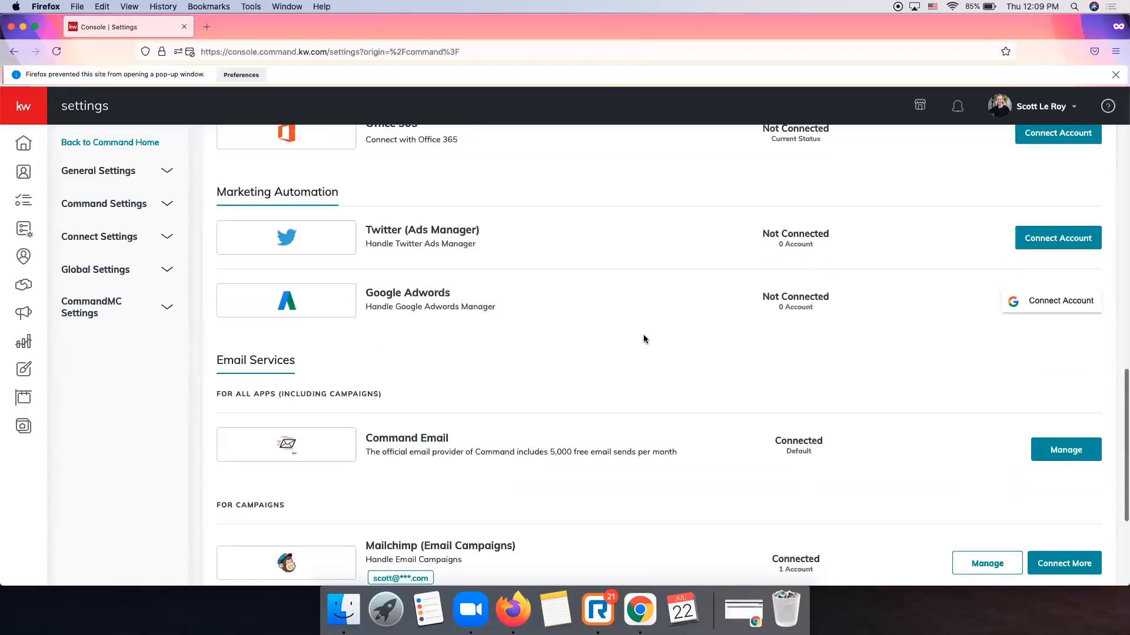
scroll(643, 339, "up", 5)
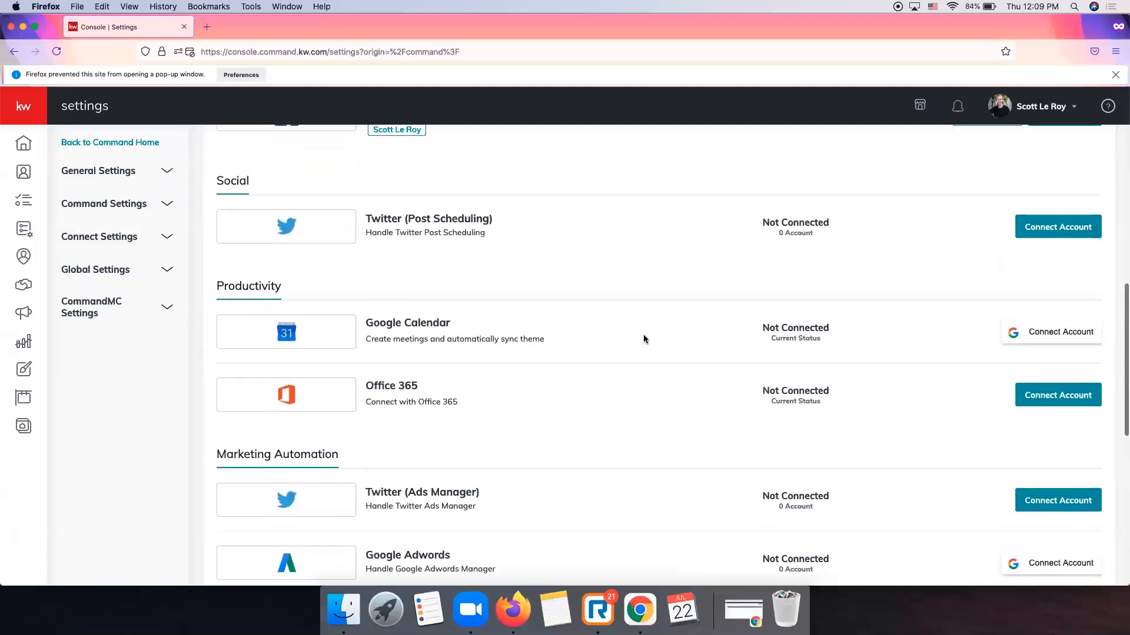
scroll(644, 339, "up", 10)
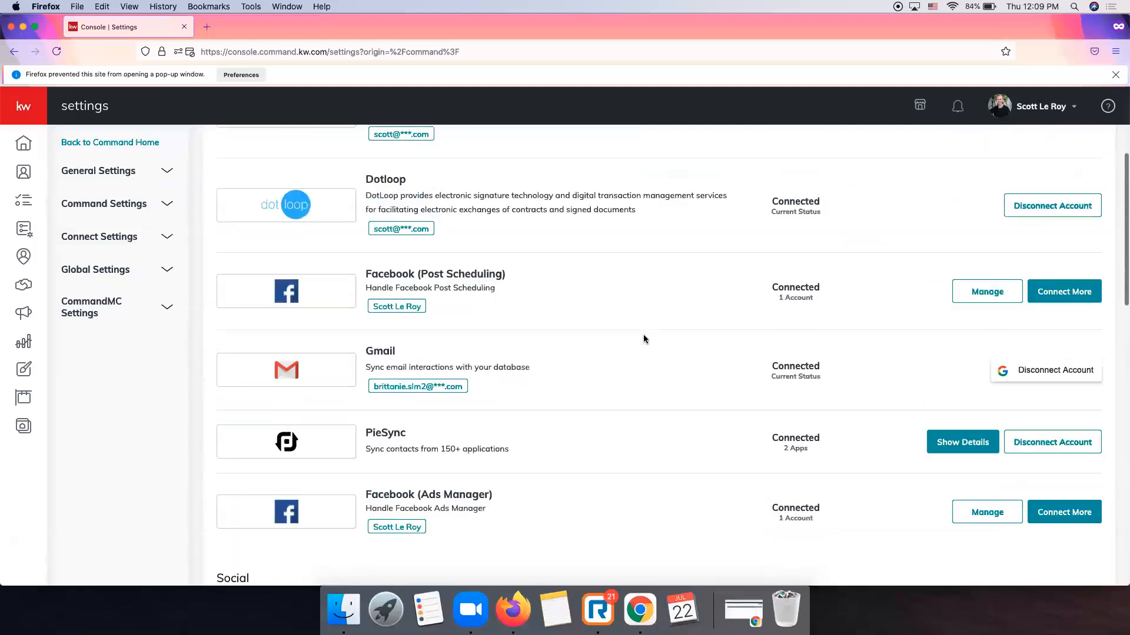
scroll(644, 339, "up", 1)
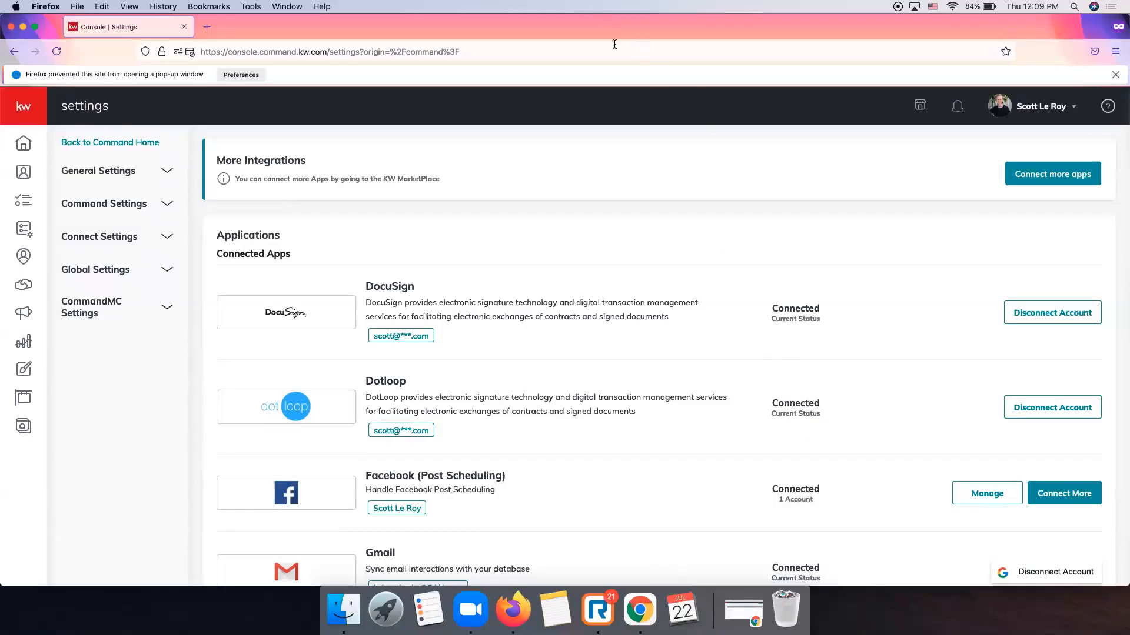
left_click(127, 240)
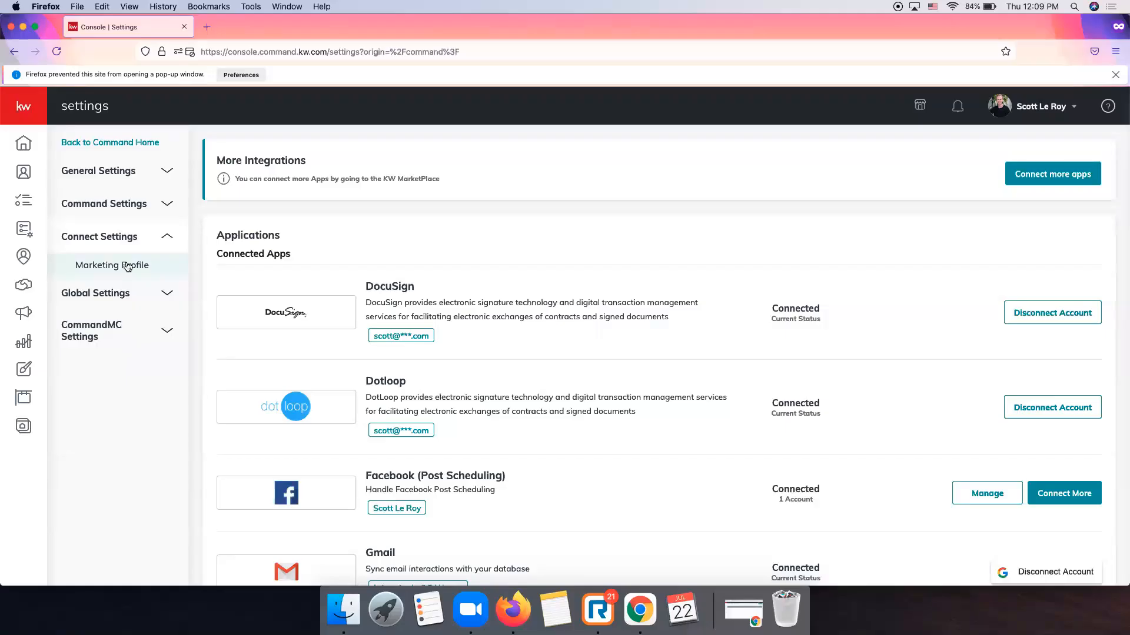
left_click(128, 266)
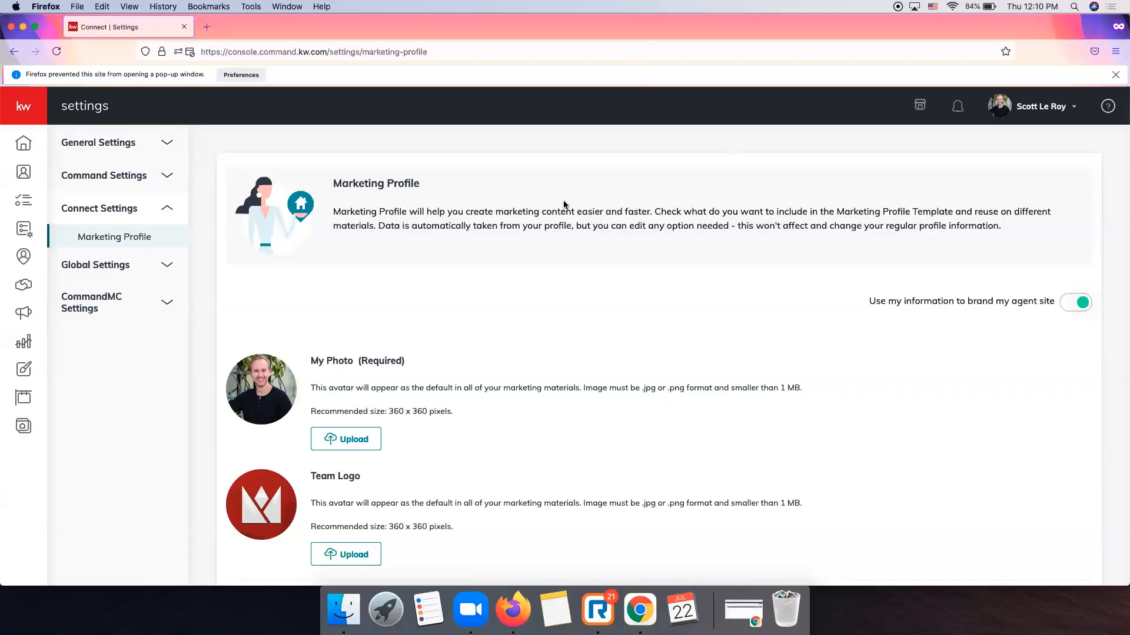
scroll(507, 281, "down", 3)
scroll(507, 282, "down", 2)
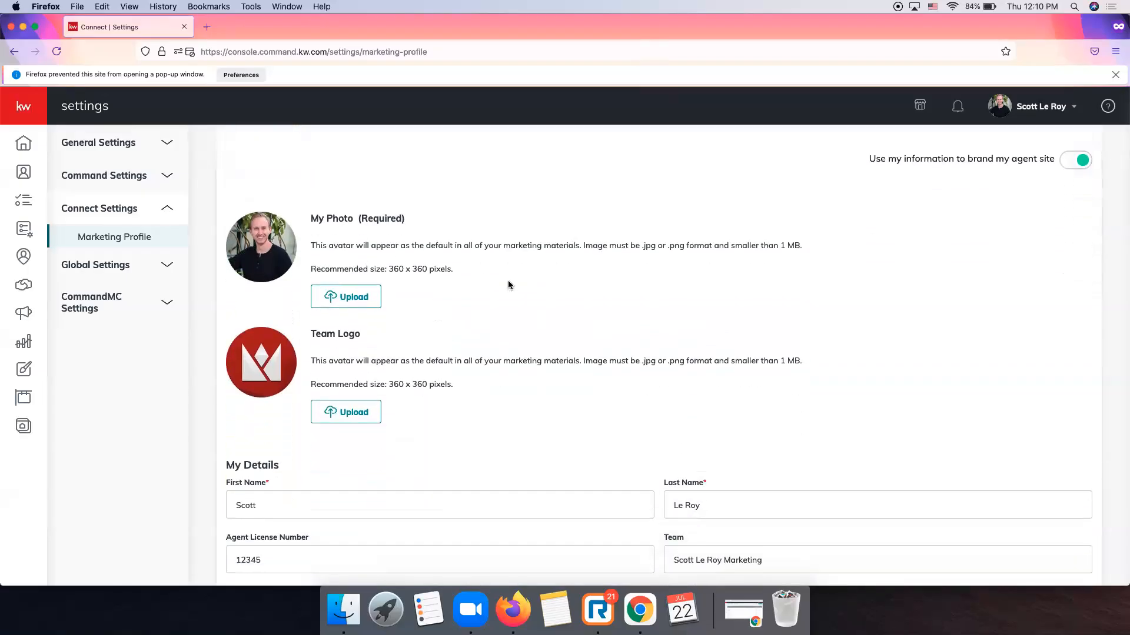
scroll(507, 281, "down", 6)
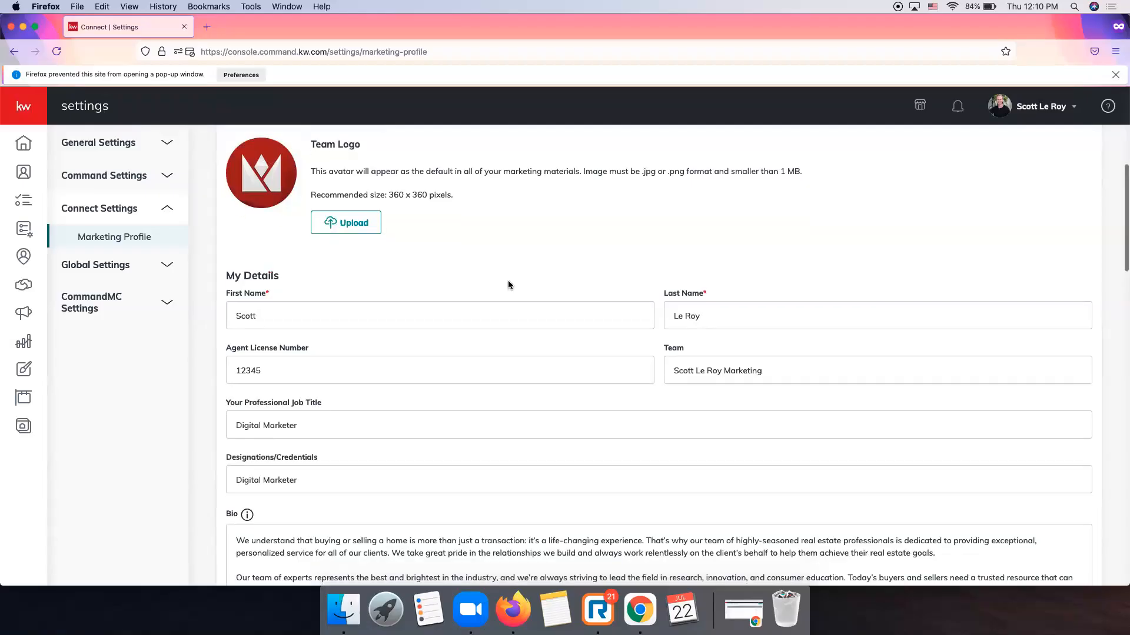
scroll(508, 281, "down", 4)
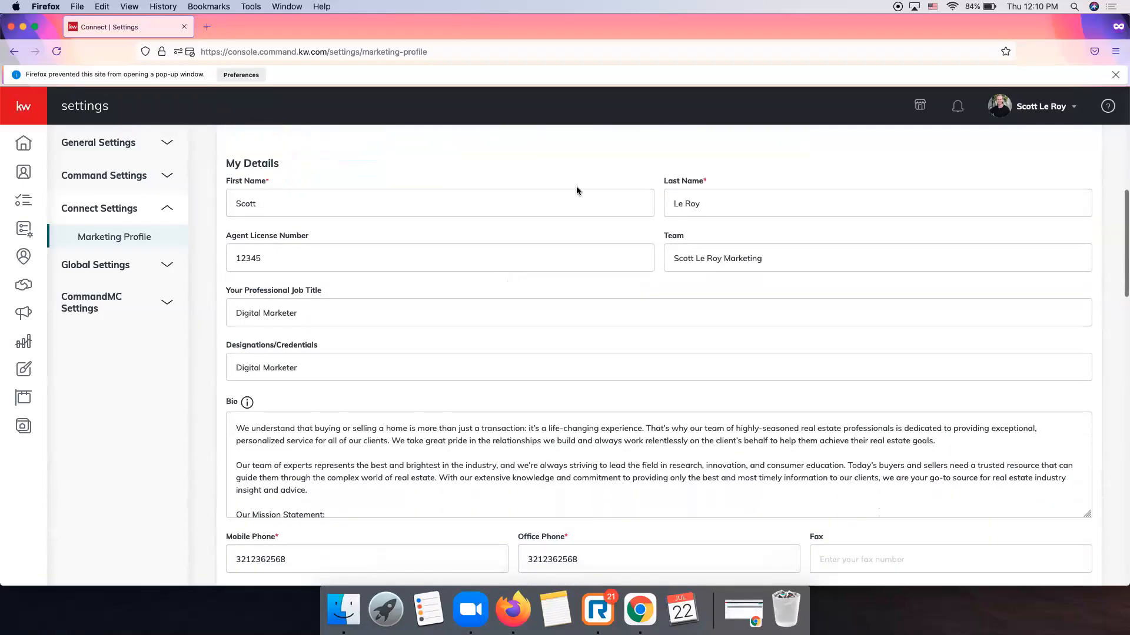
left_click(680, 44)
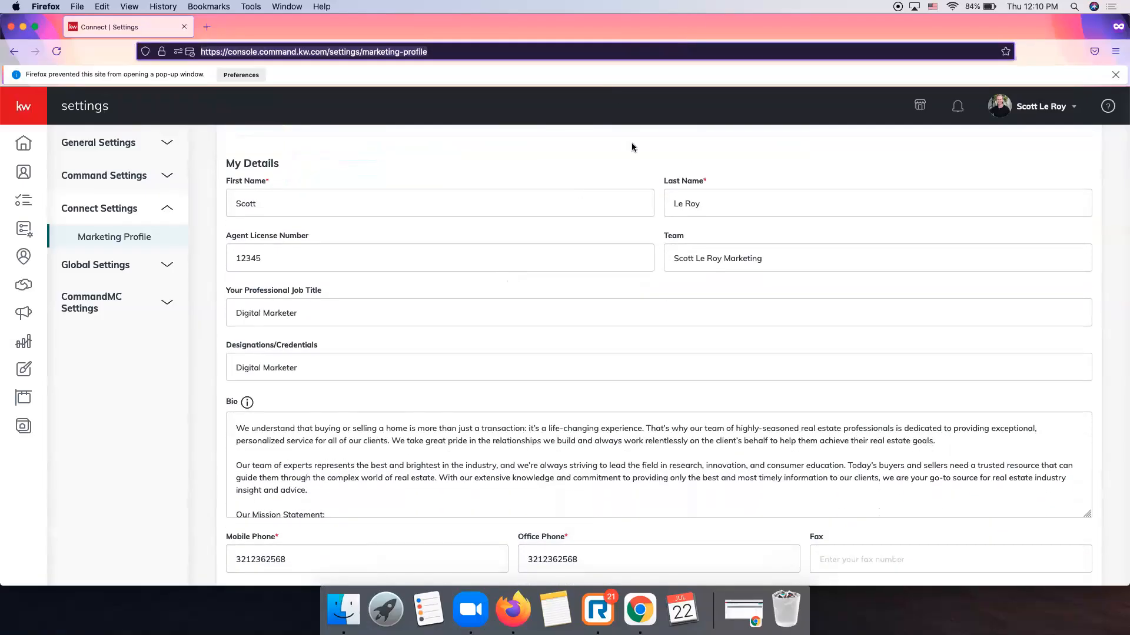
left_click(722, 155)
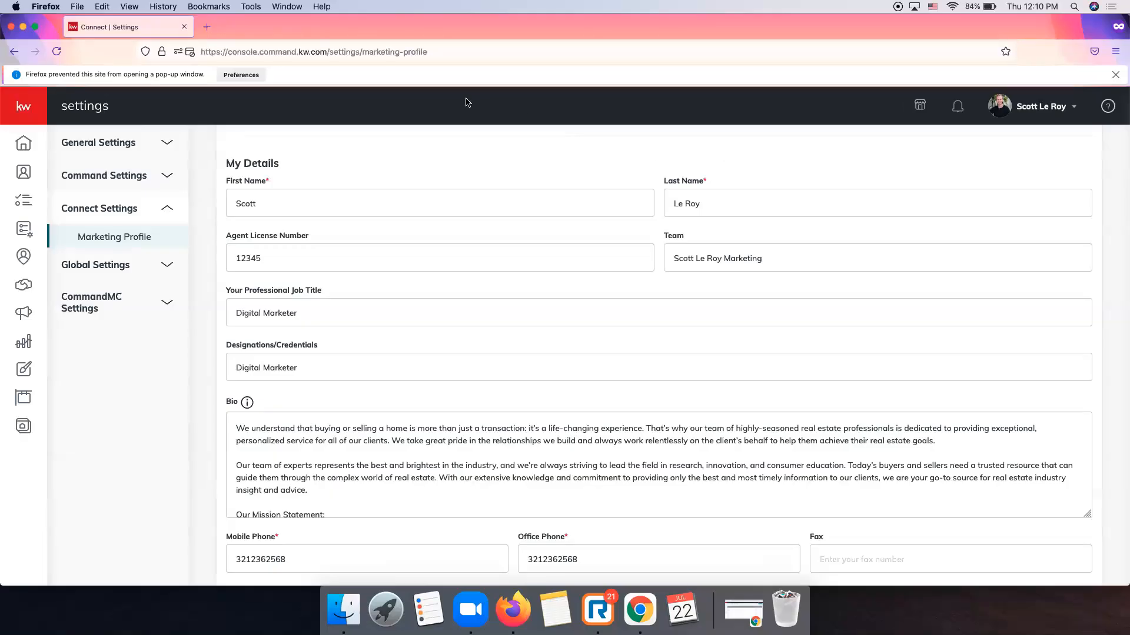
scroll(646, 203, "down", 3)
scroll(646, 203, "down", 3)
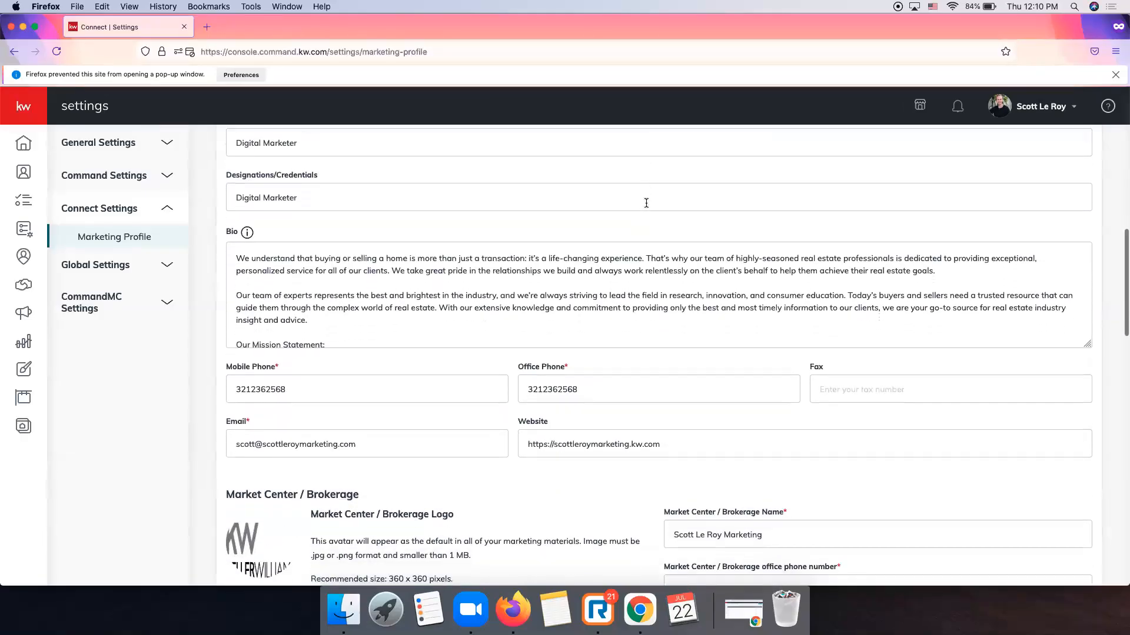
scroll(626, 211, "down", 1)
scroll(626, 210, "down", 1)
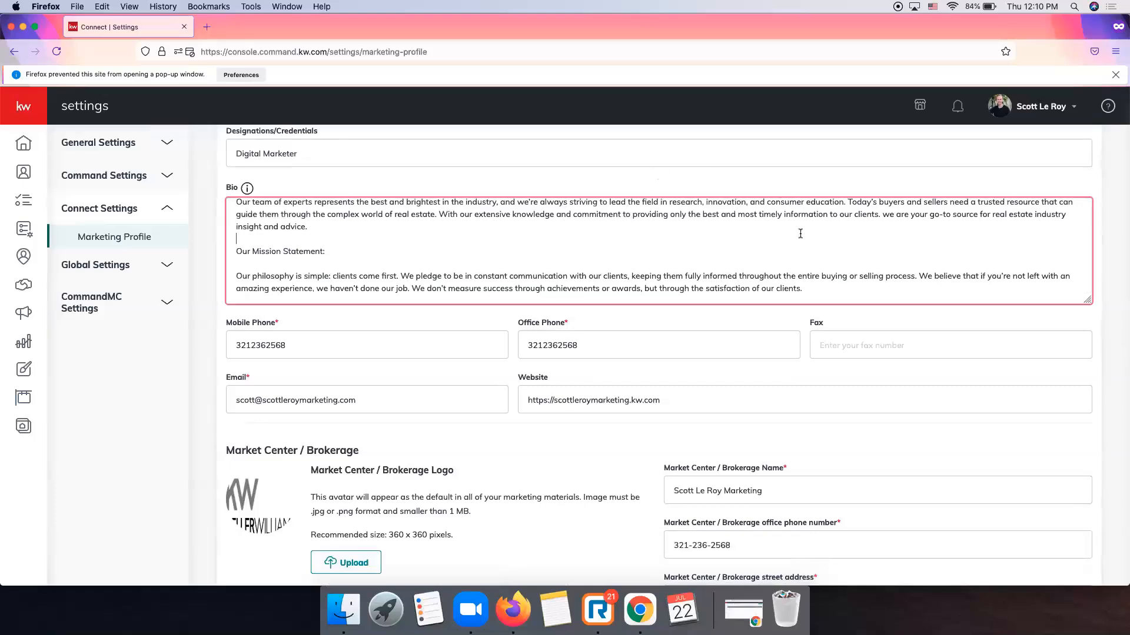
scroll(455, 270, "down", 5)
scroll(455, 270, "down", 2)
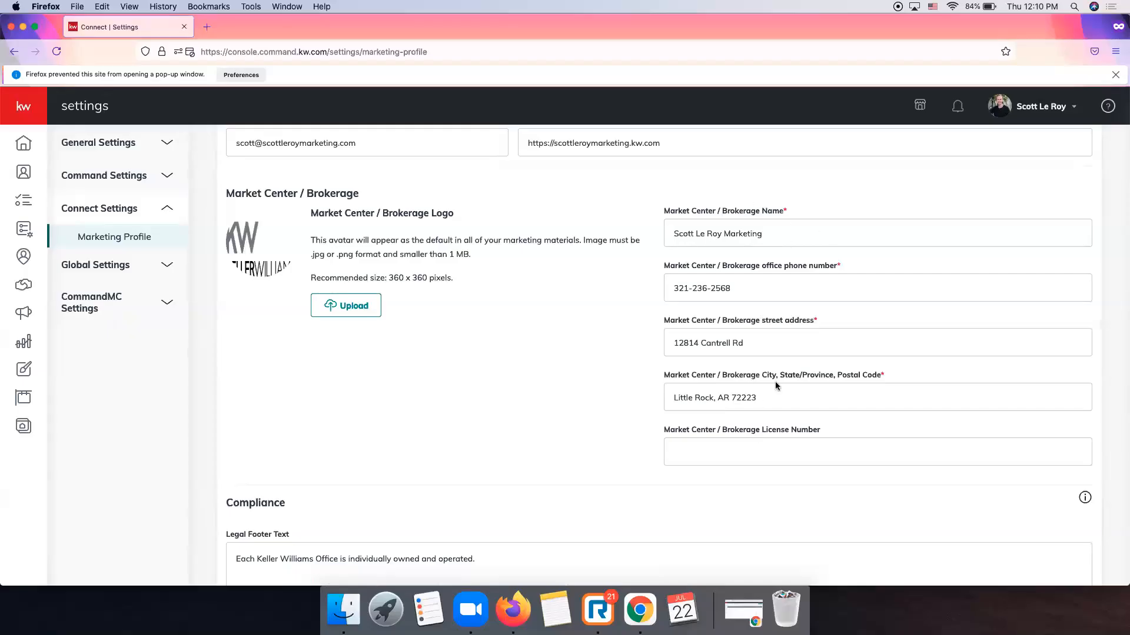
scroll(571, 386, "down", 10)
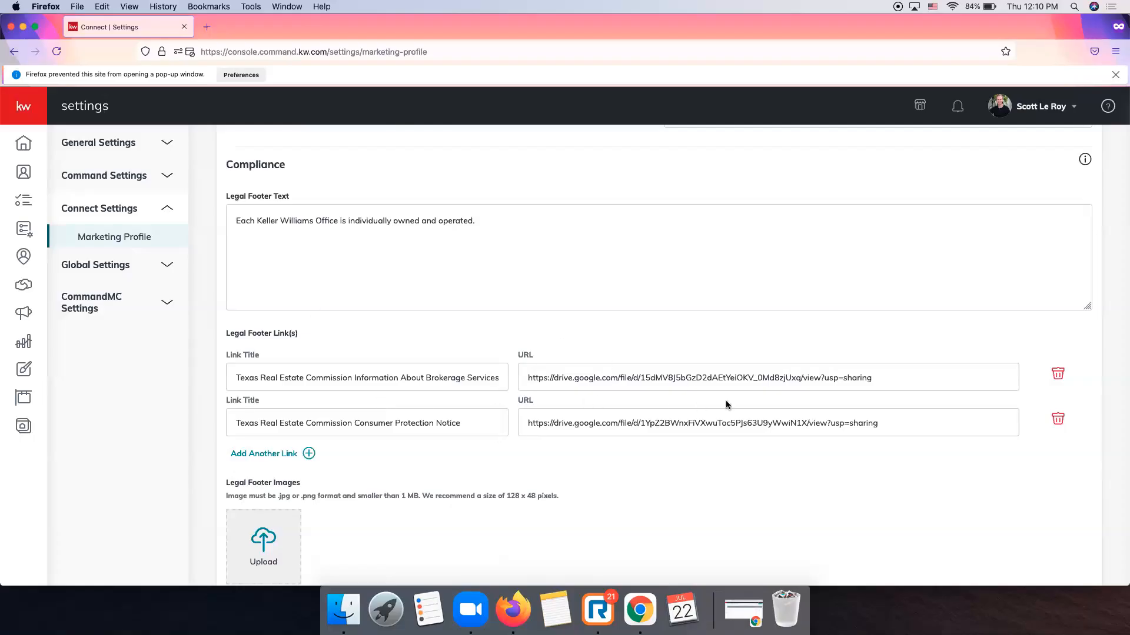
scroll(645, 283, "down", 1)
scroll(645, 283, "down", 5)
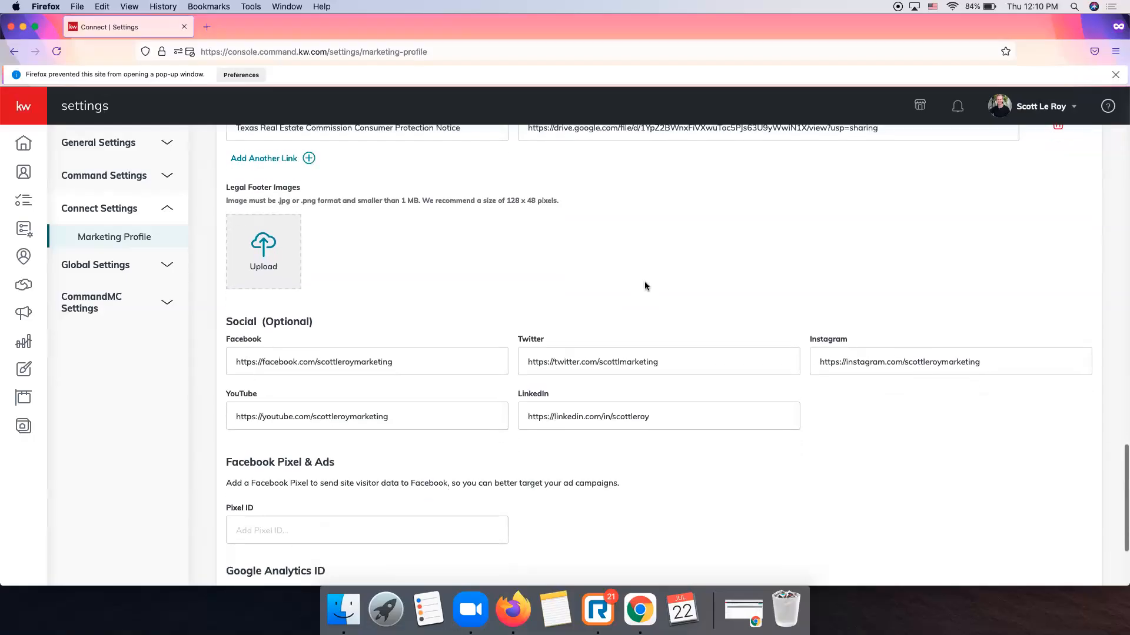
scroll(645, 285, "down", 2)
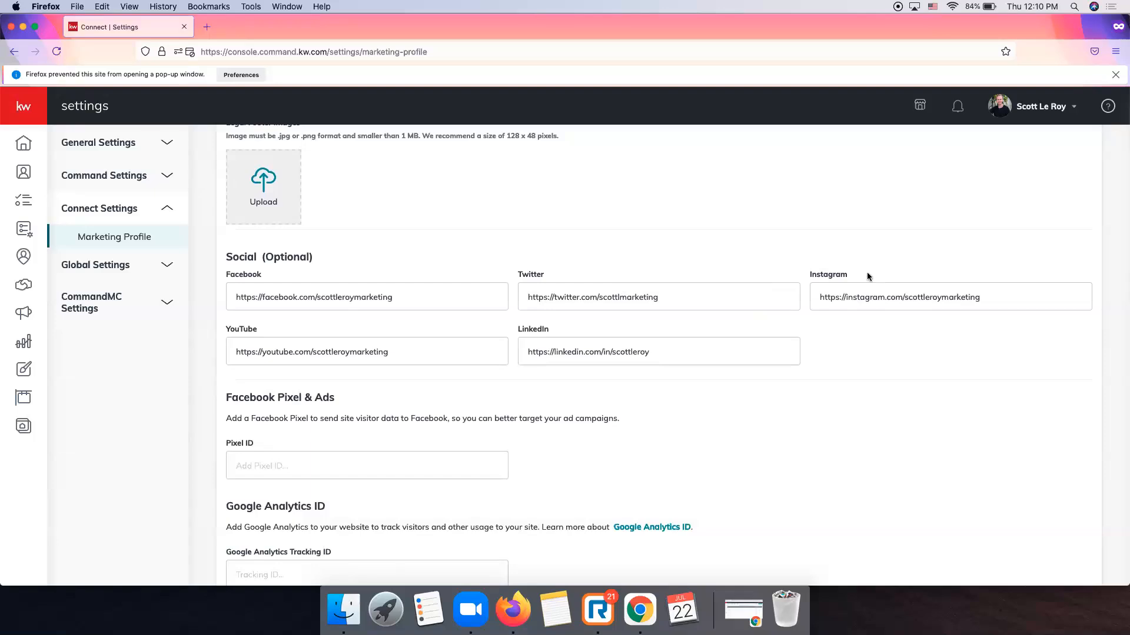
scroll(599, 288, "down", 1)
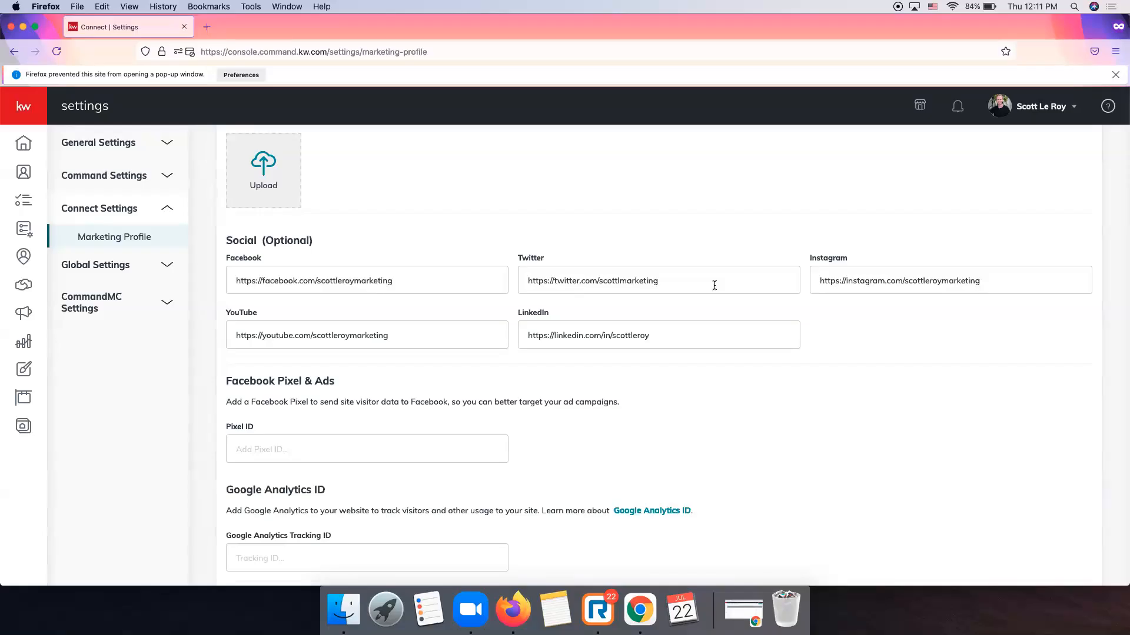
scroll(581, 270, "down", 1)
scroll(581, 271, "up", 4)
scroll(580, 275, "down", 3)
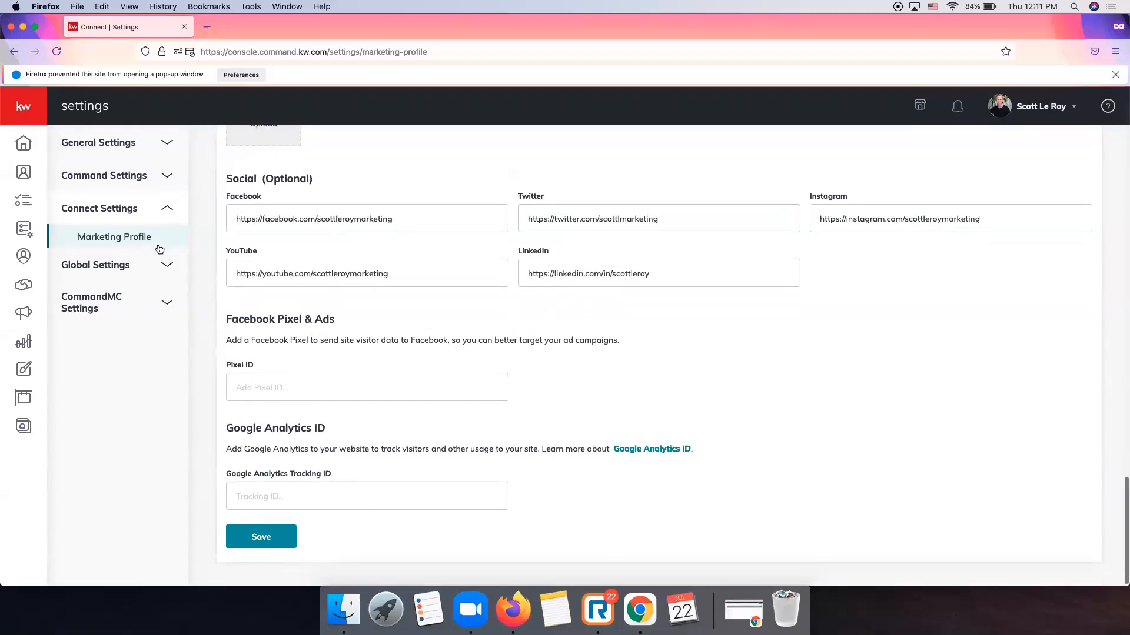
Save the Marketing Profile's social links and close the 'successfully saved' popup.
left_click(266, 536)
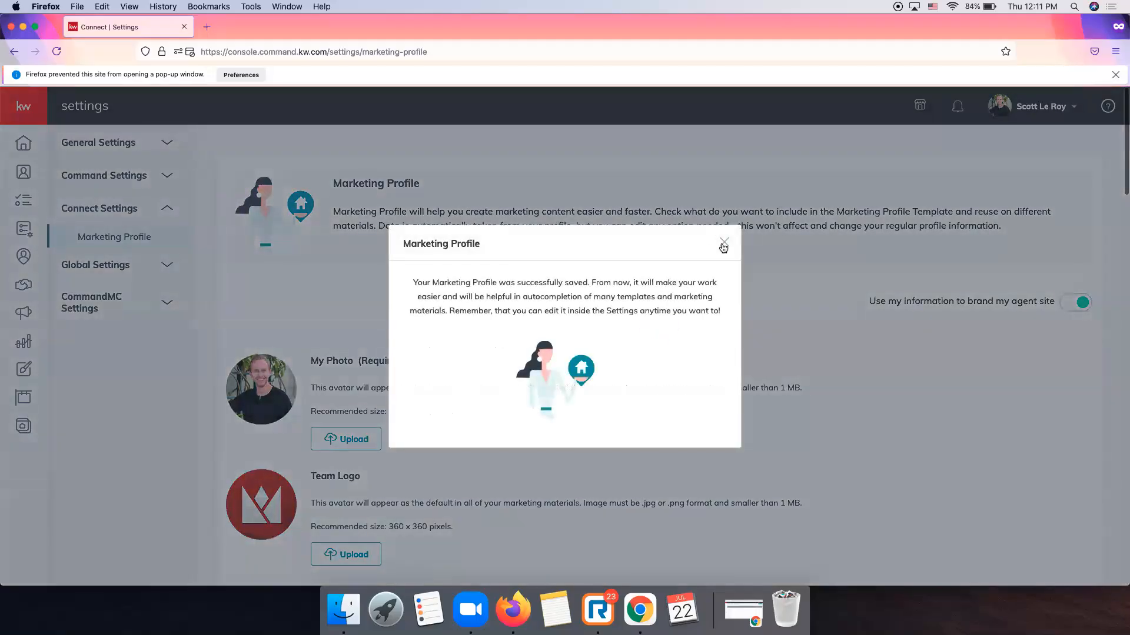
left_click(722, 245)
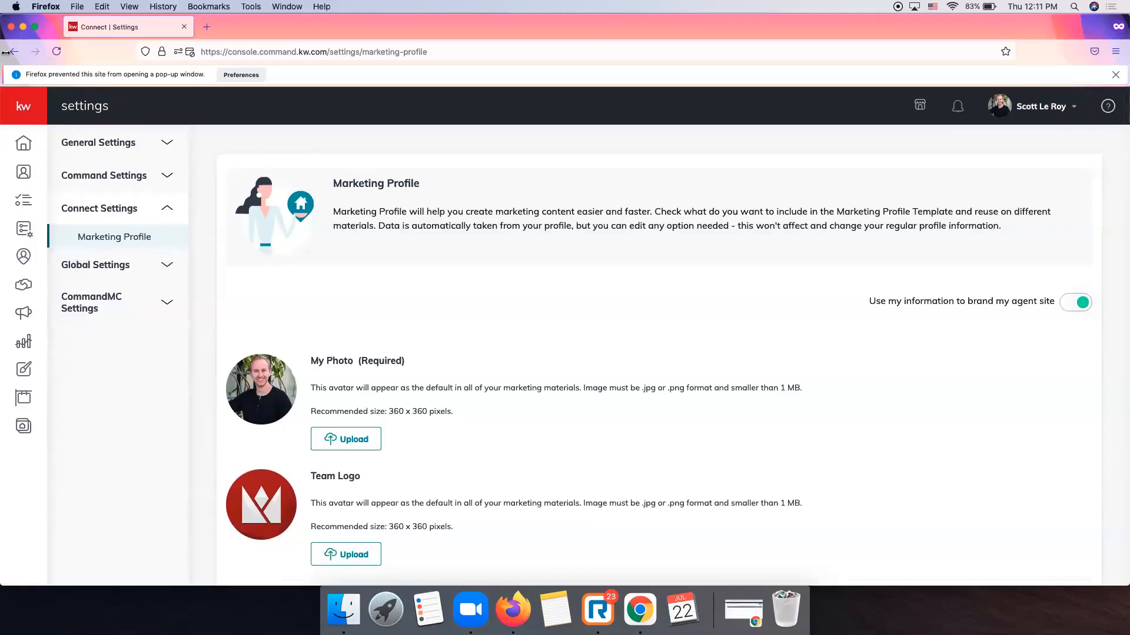
Go to the Designs library and filter the design types to Social.
left_click(25, 114)
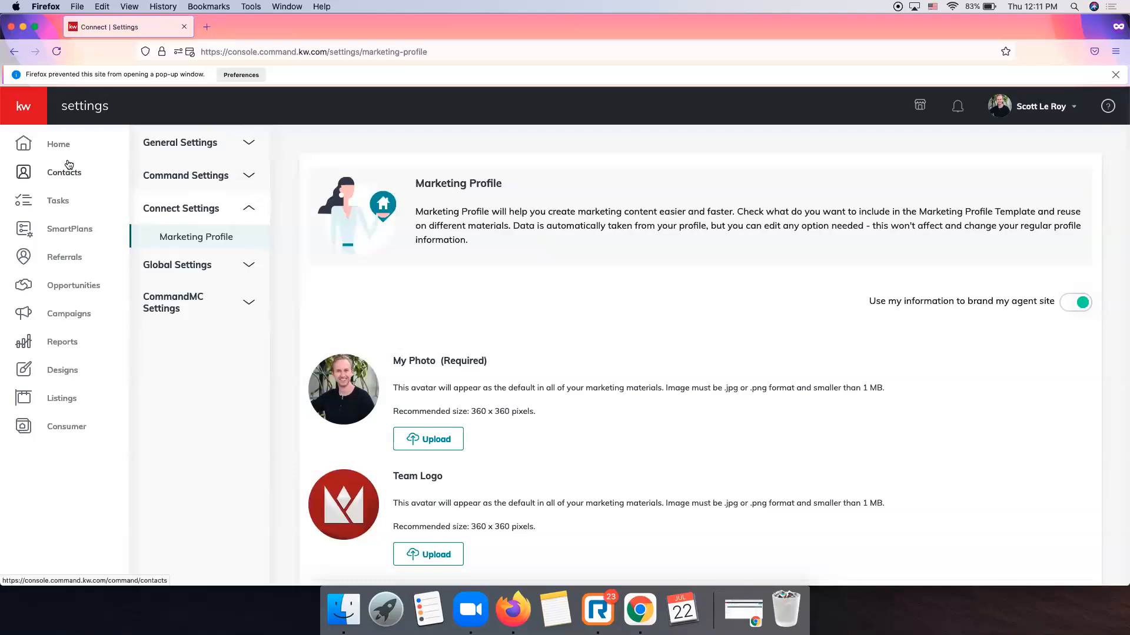
scroll(74, 318, "down", 1)
scroll(74, 318, "down", 1)
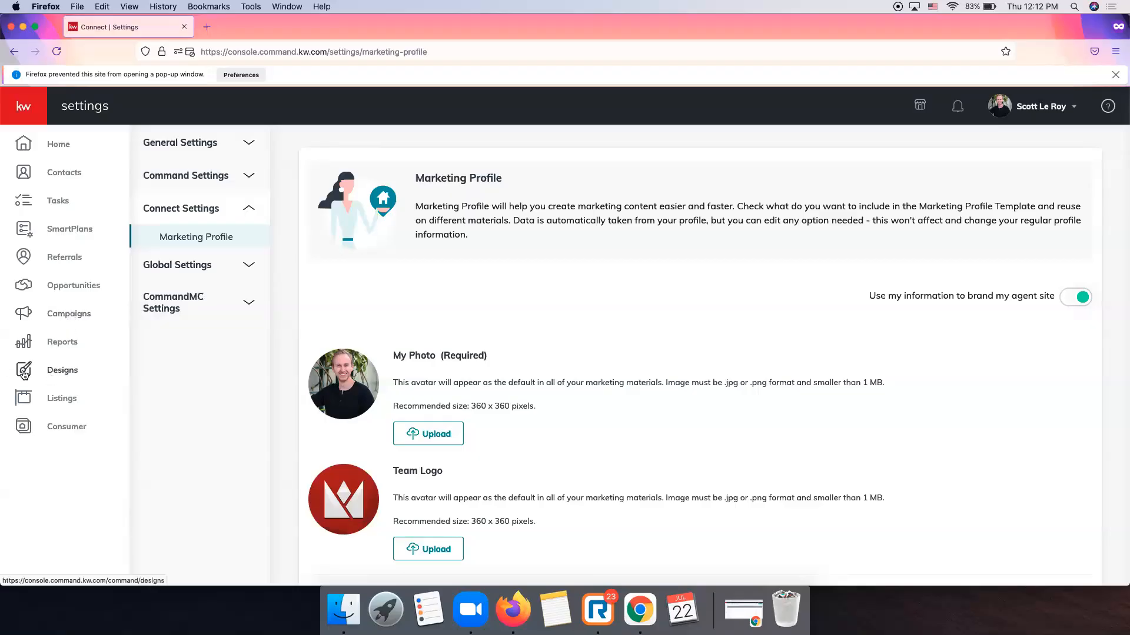
left_click(68, 377)
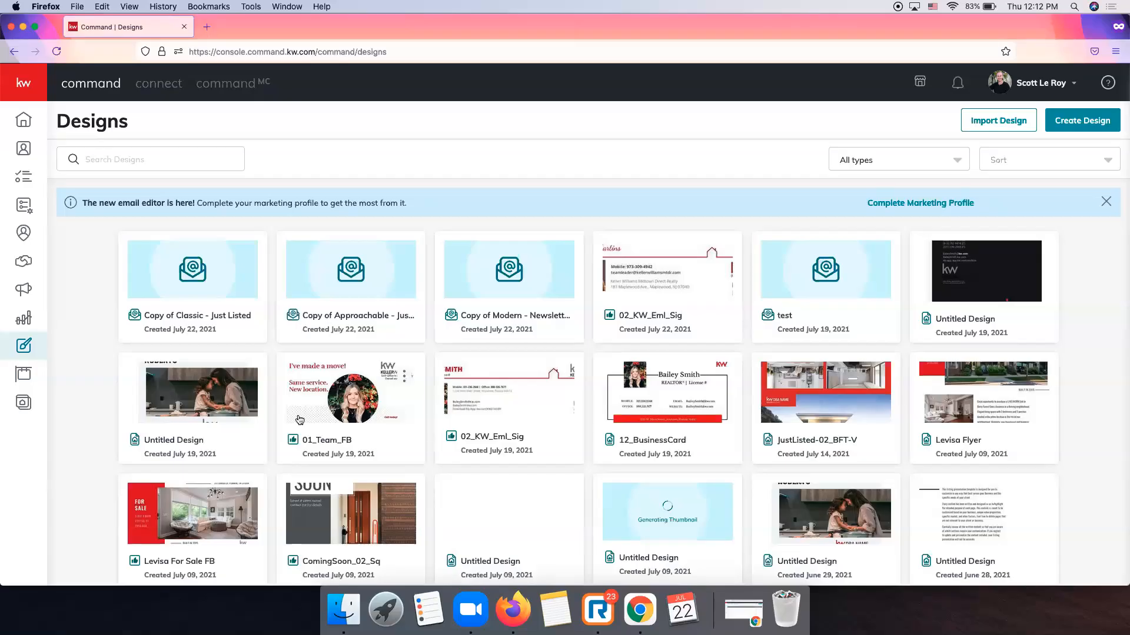
left_click(890, 160)
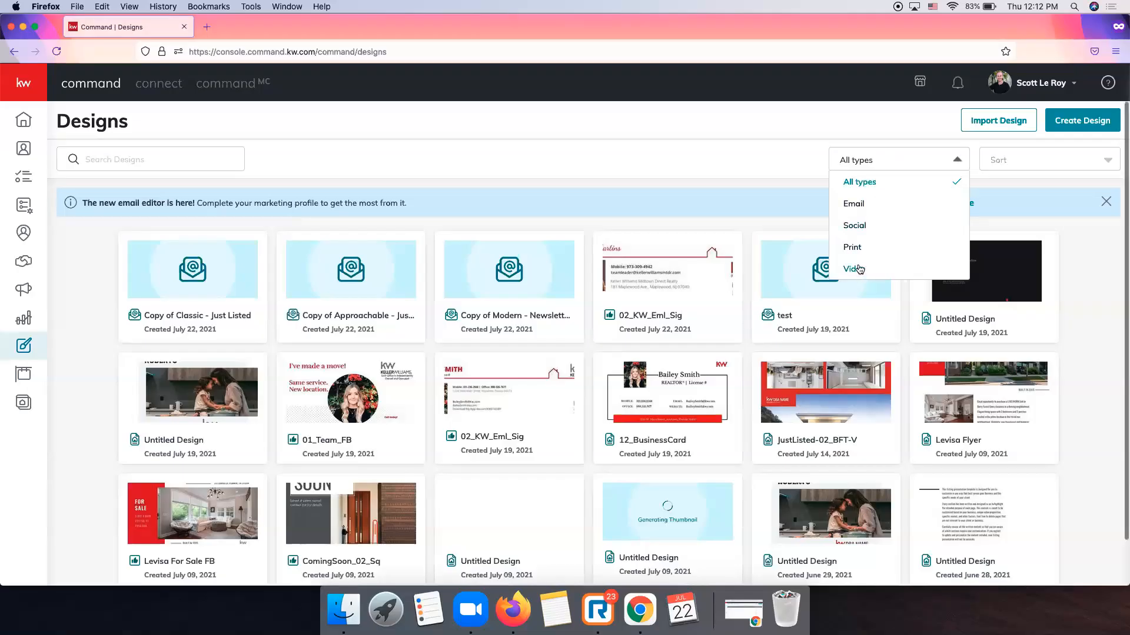
left_click(867, 229)
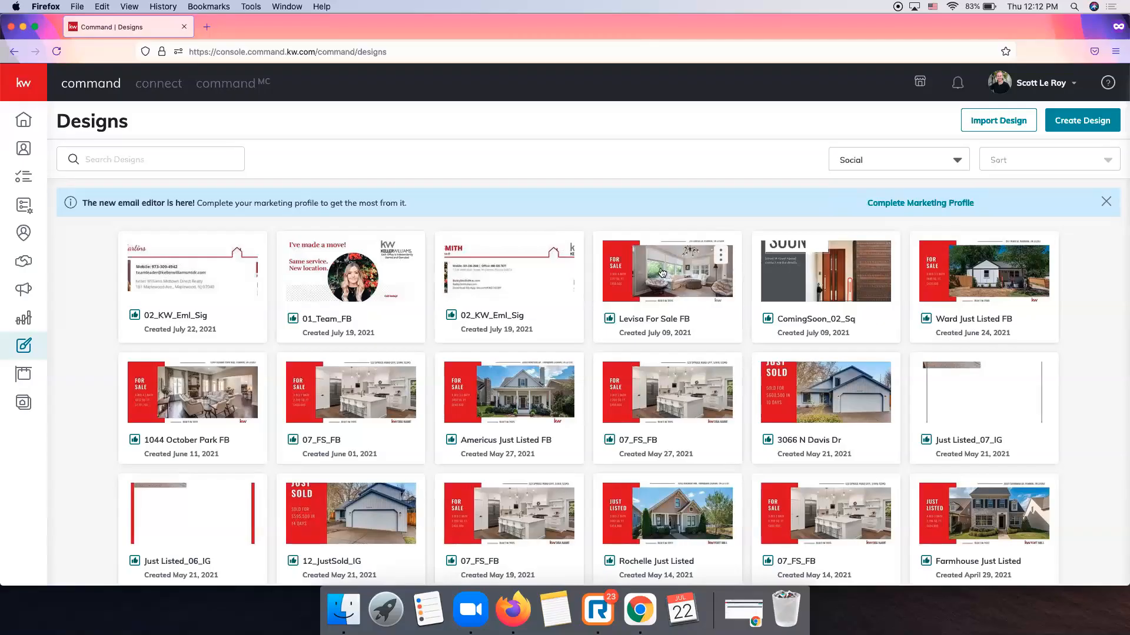
Create a Social design with 'Import photos & Text from a Listing' ticked.
left_click(1088, 125)
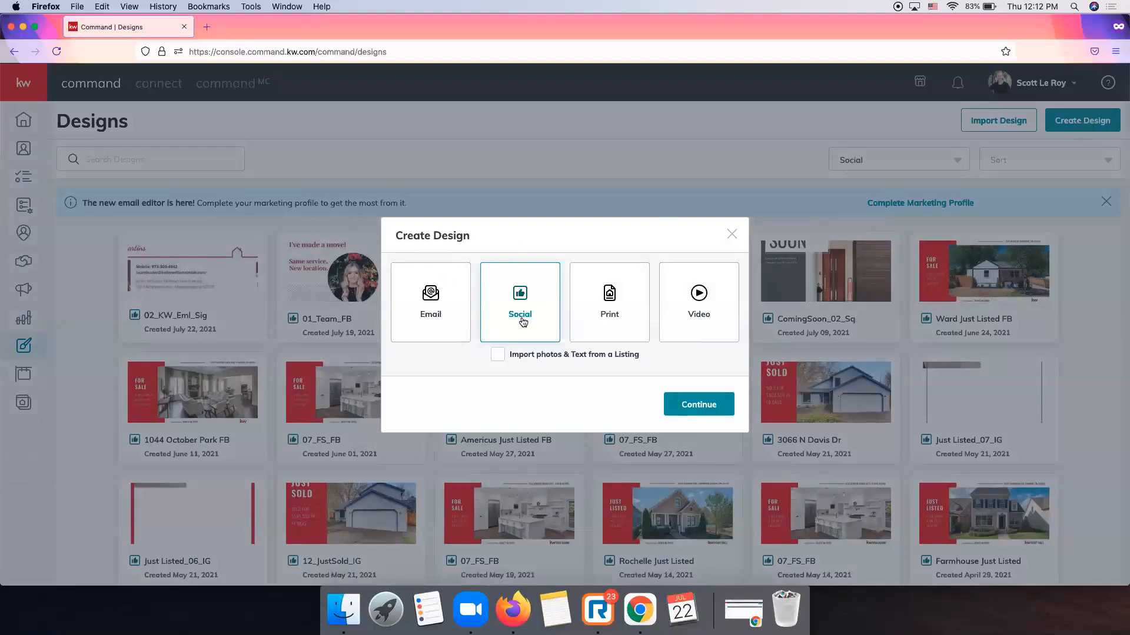
left_click(499, 359)
left_click(698, 404)
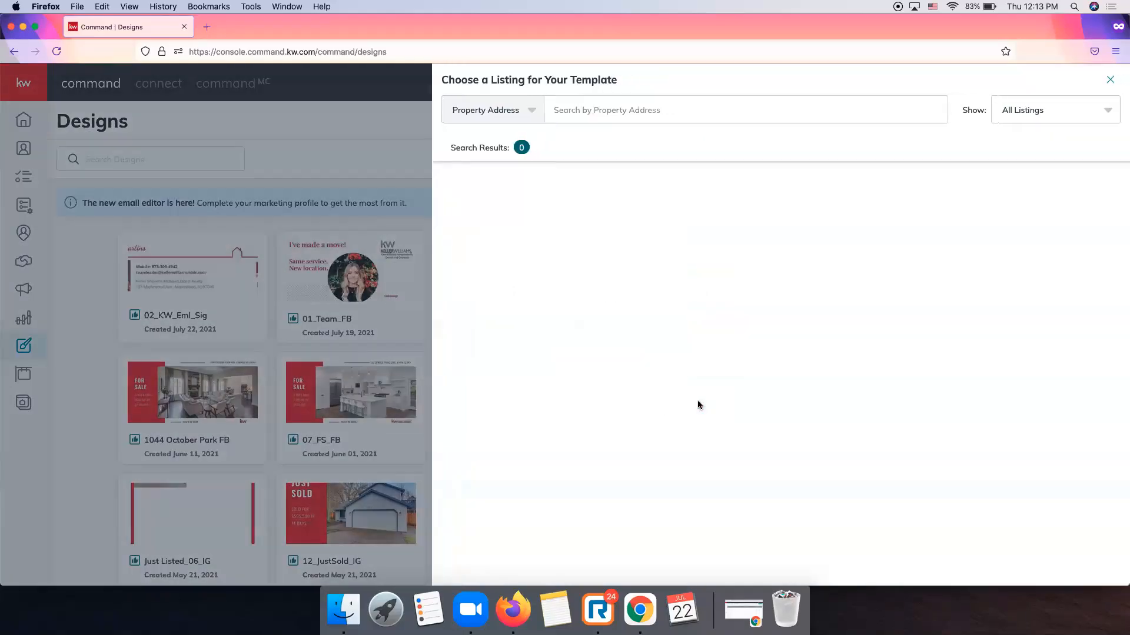
left_click(593, 116)
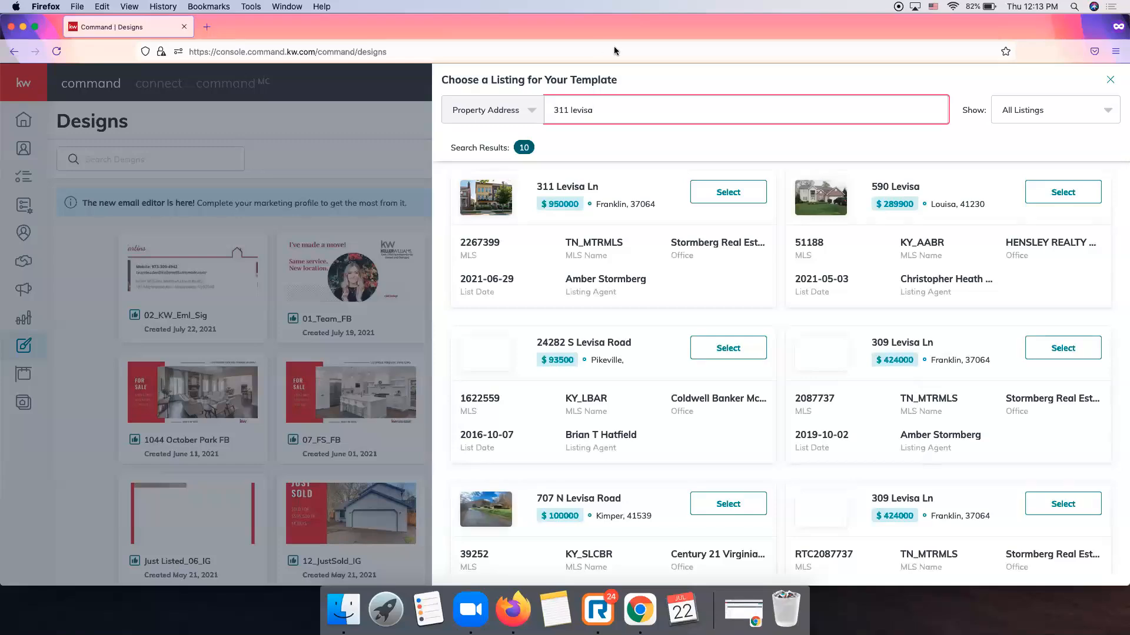
left_click(723, 196)
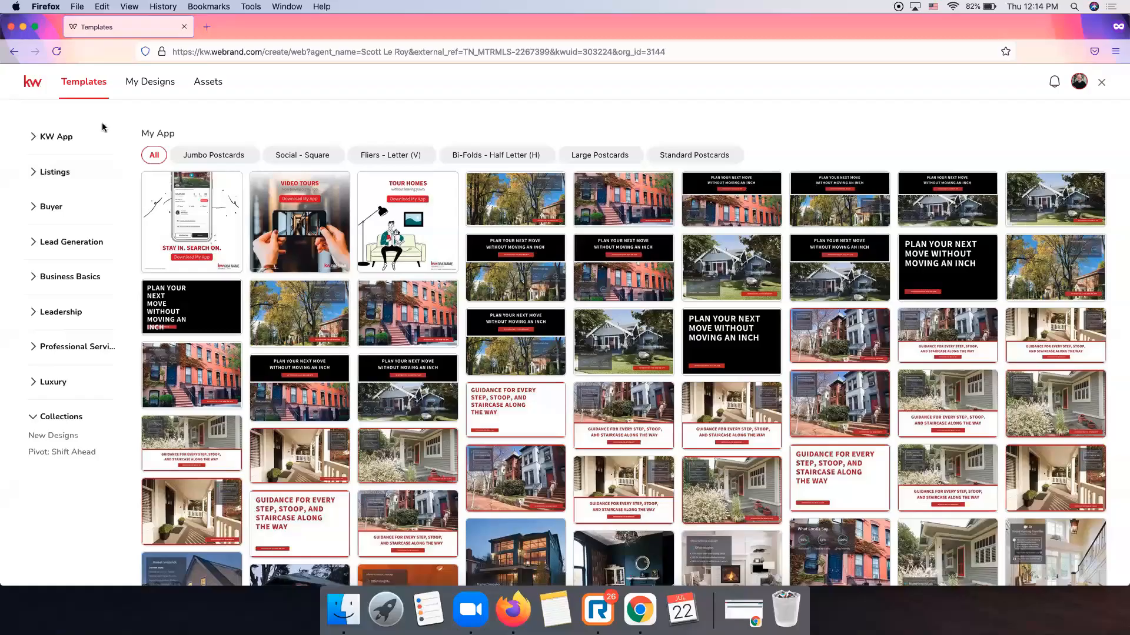
Use the 07_FS_FB template from Listings > For Sale, filtered to Social - Wide.
left_click(55, 177)
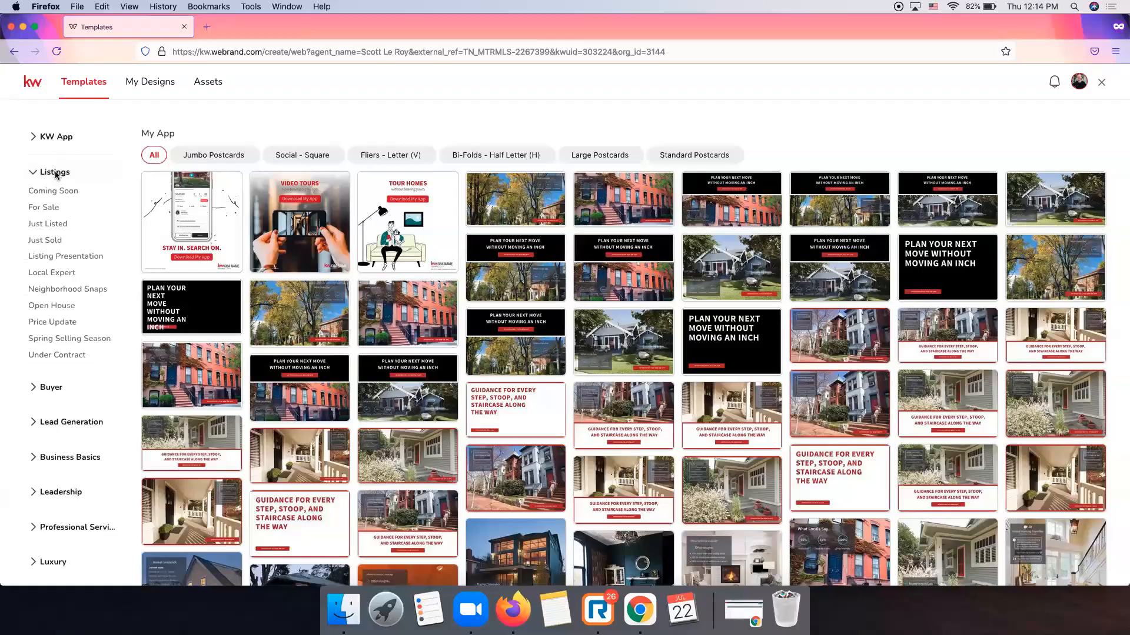
left_click(46, 209)
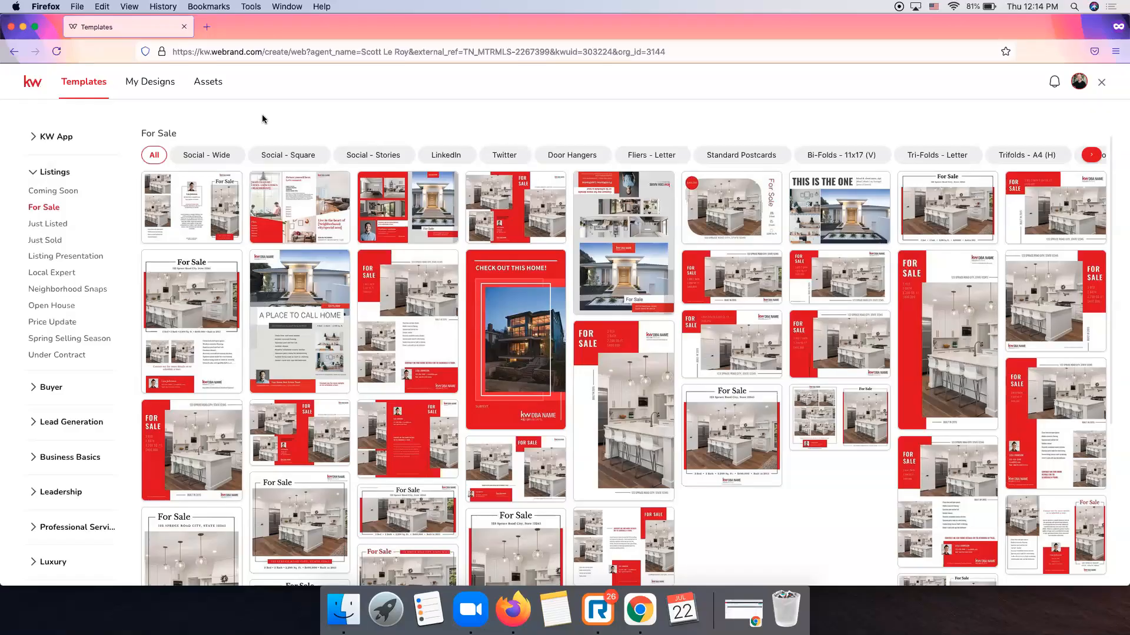
left_click(213, 156)
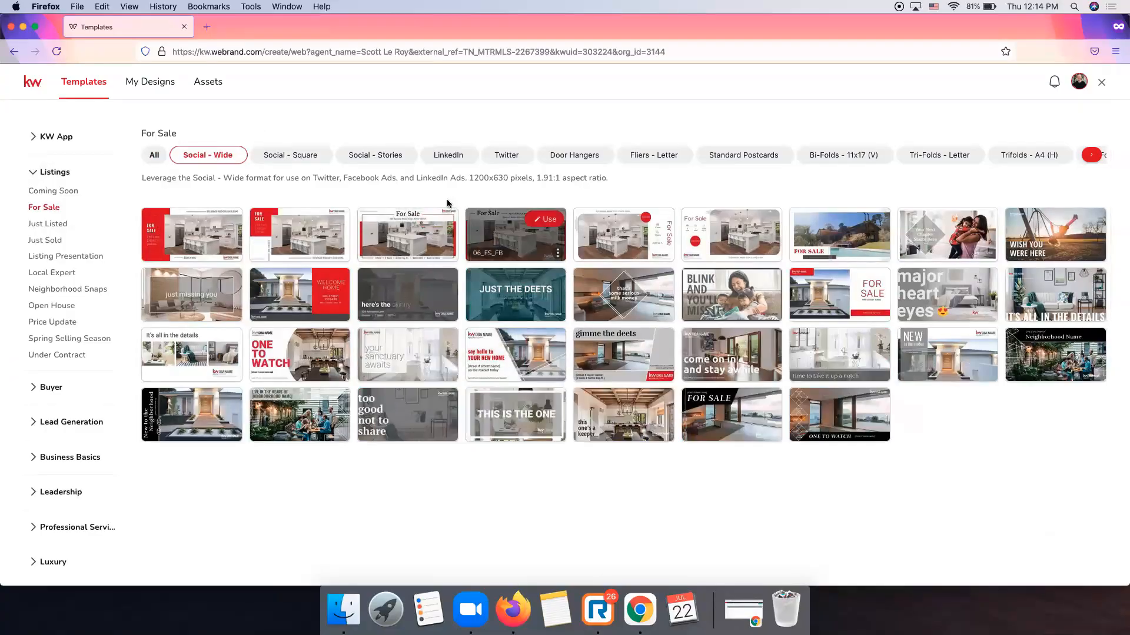
mouse_move(203, 244)
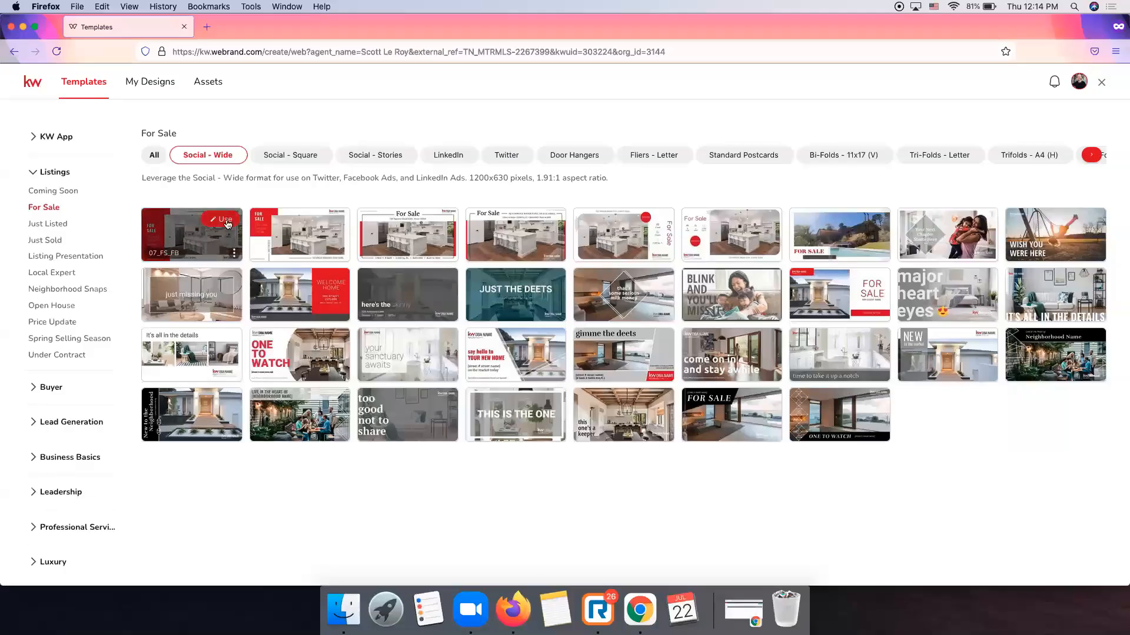
left_click(226, 222)
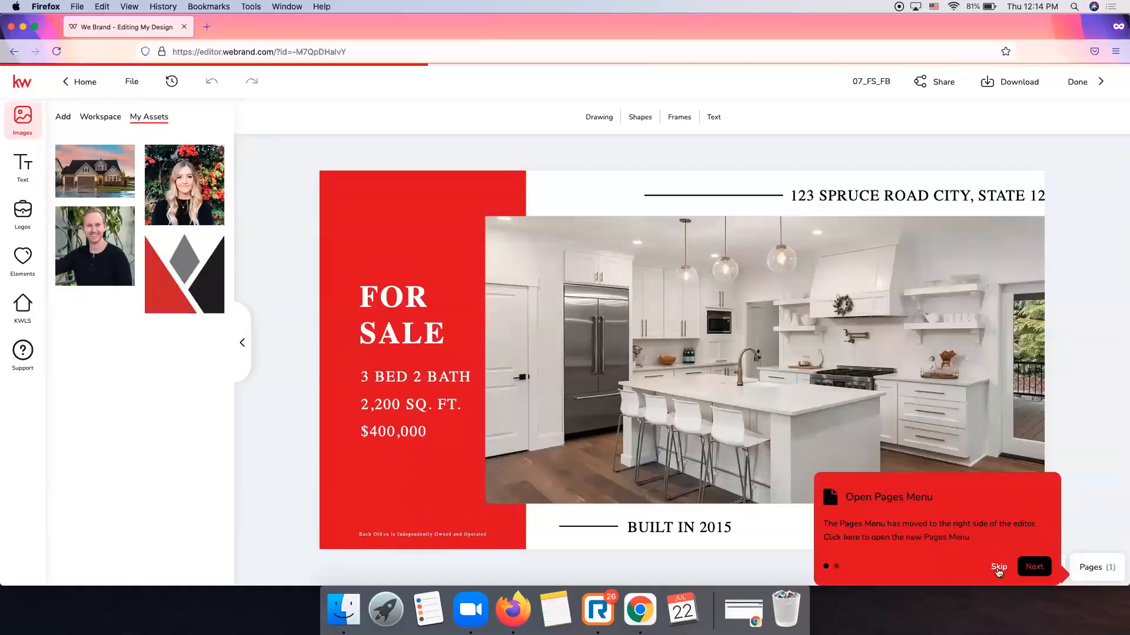
left_click(998, 568)
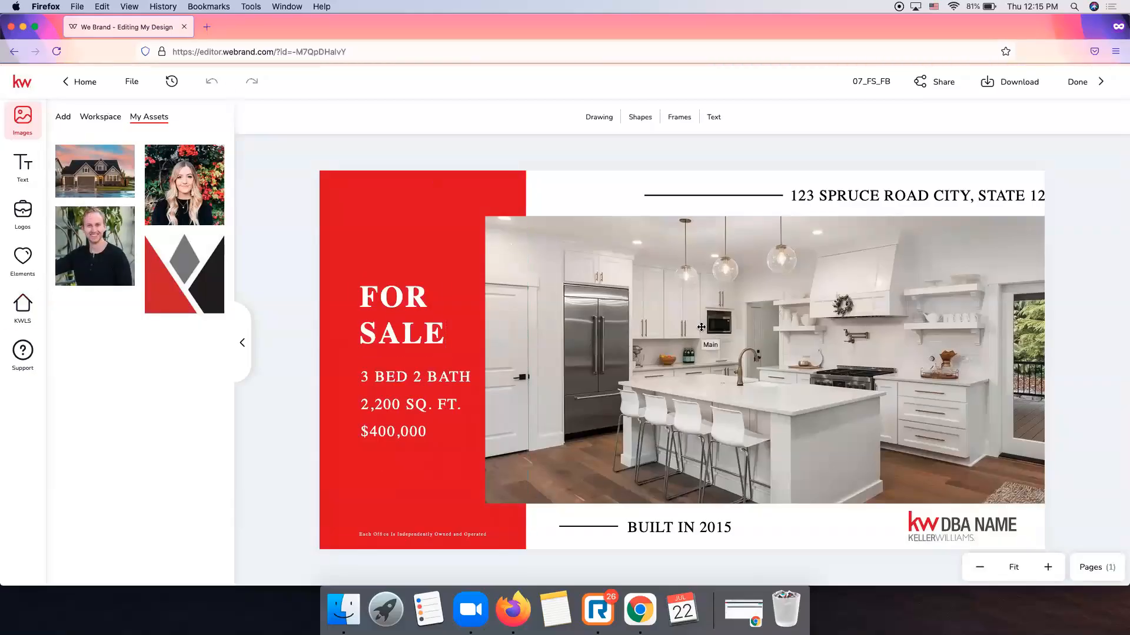
left_click(706, 269)
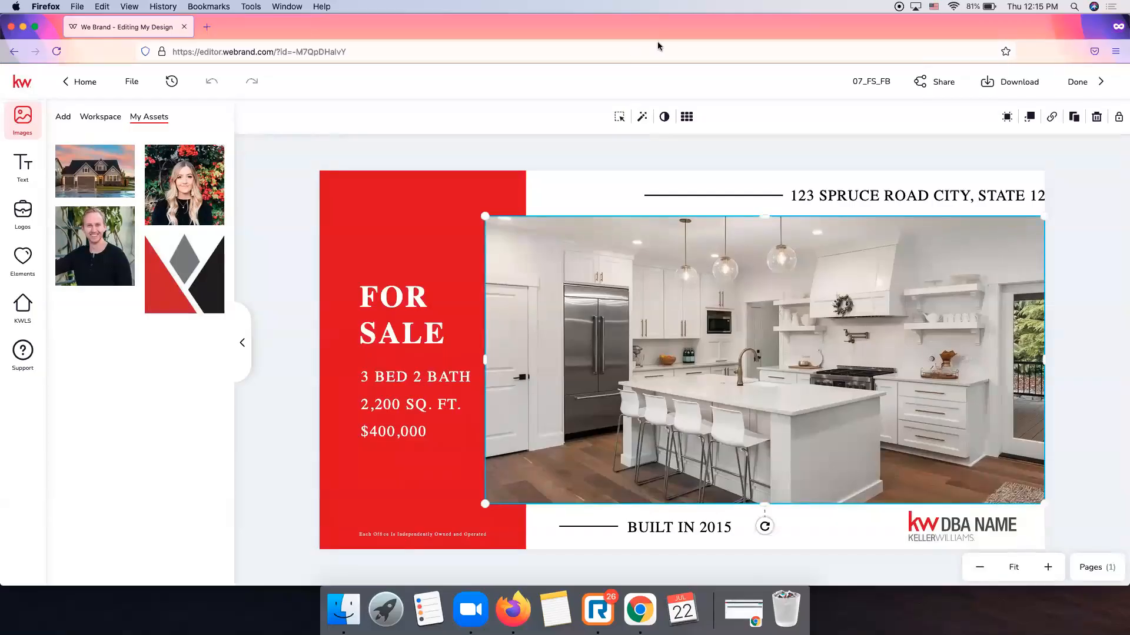
left_click(23, 306)
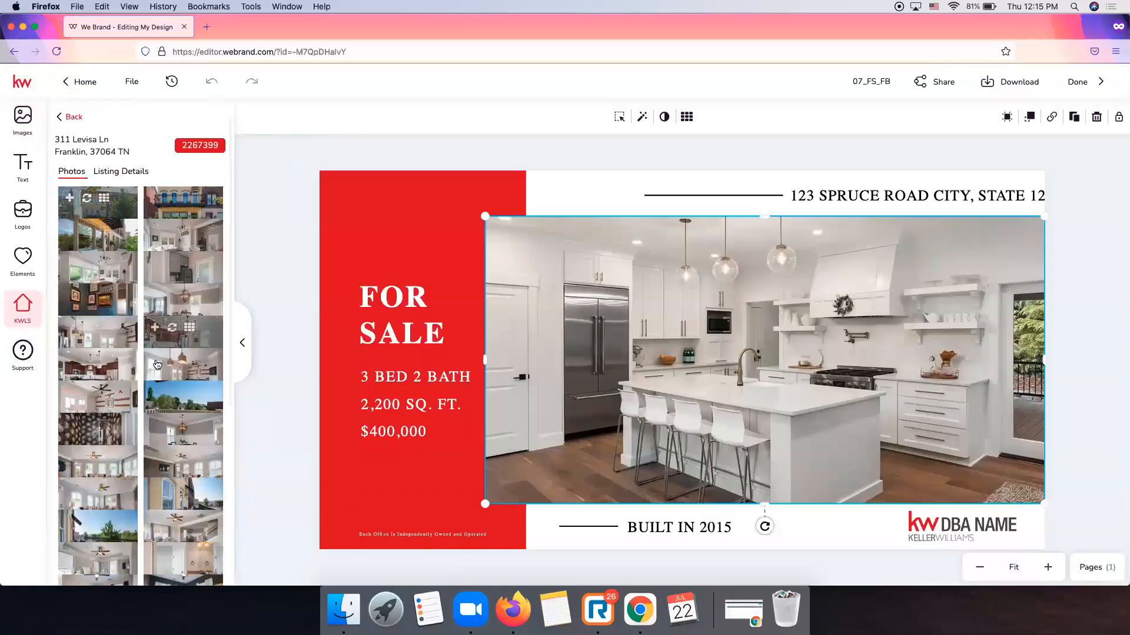
left_click(122, 171)
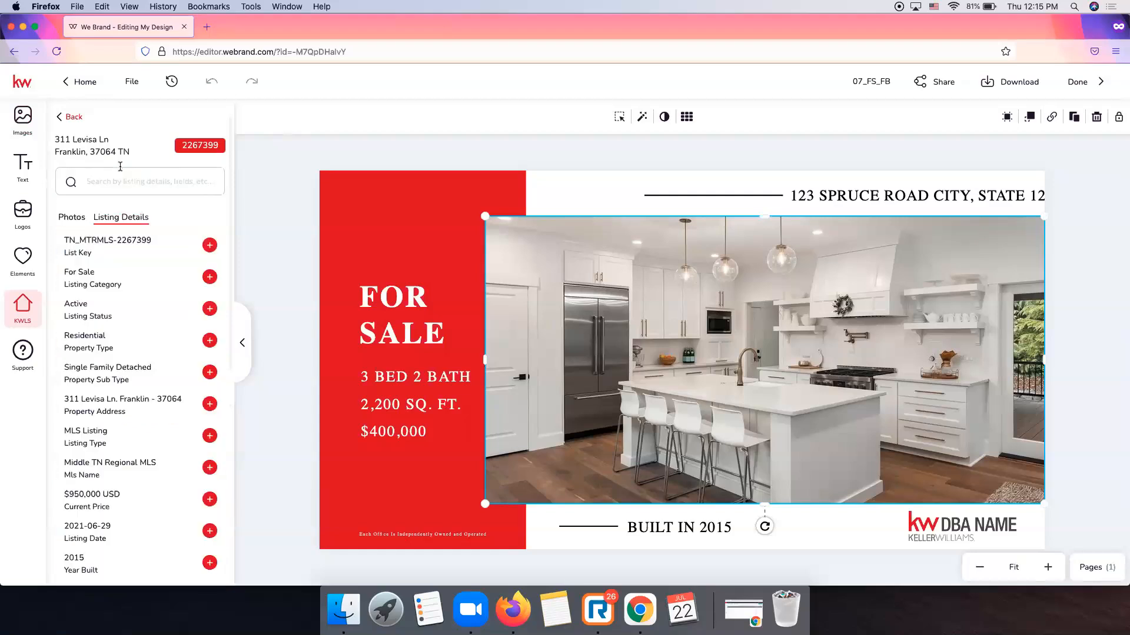
left_click(72, 219)
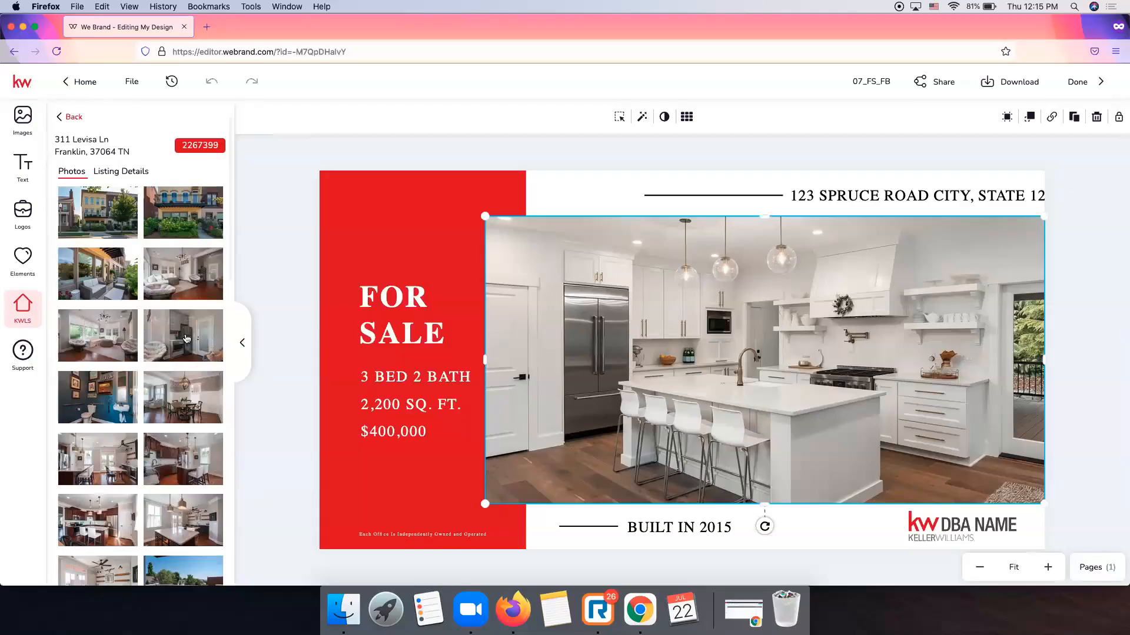
mouse_move(102, 341)
scroll(93, 343, "down", 1)
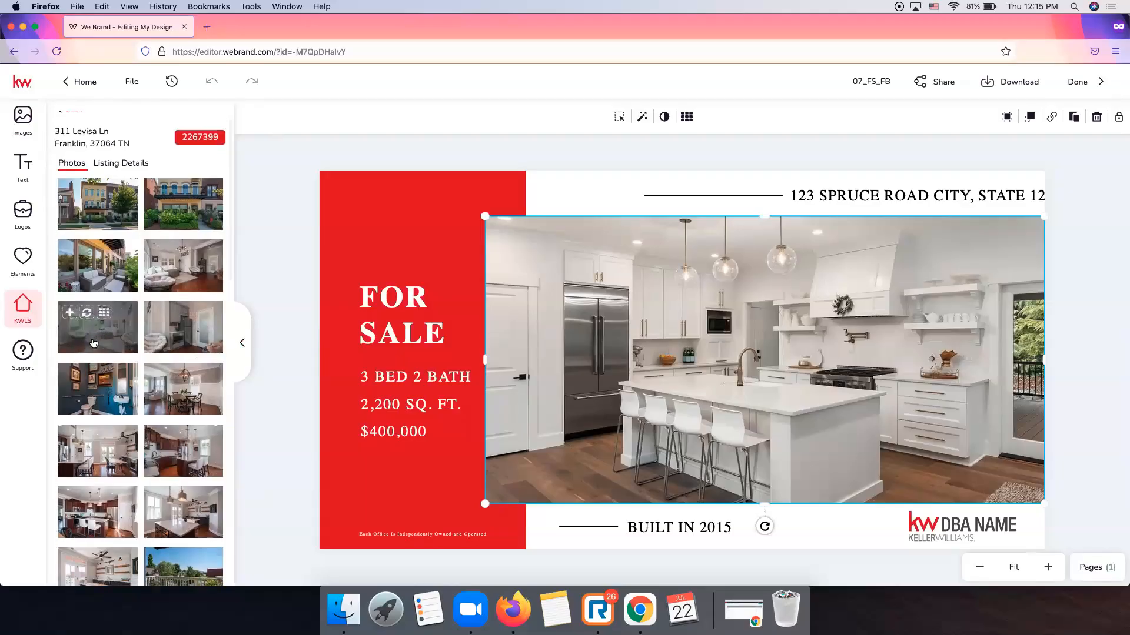
Swap in the living-room photo and shift it down so the chandelier shows fully.
left_click_drag(93, 343, 695, 352)
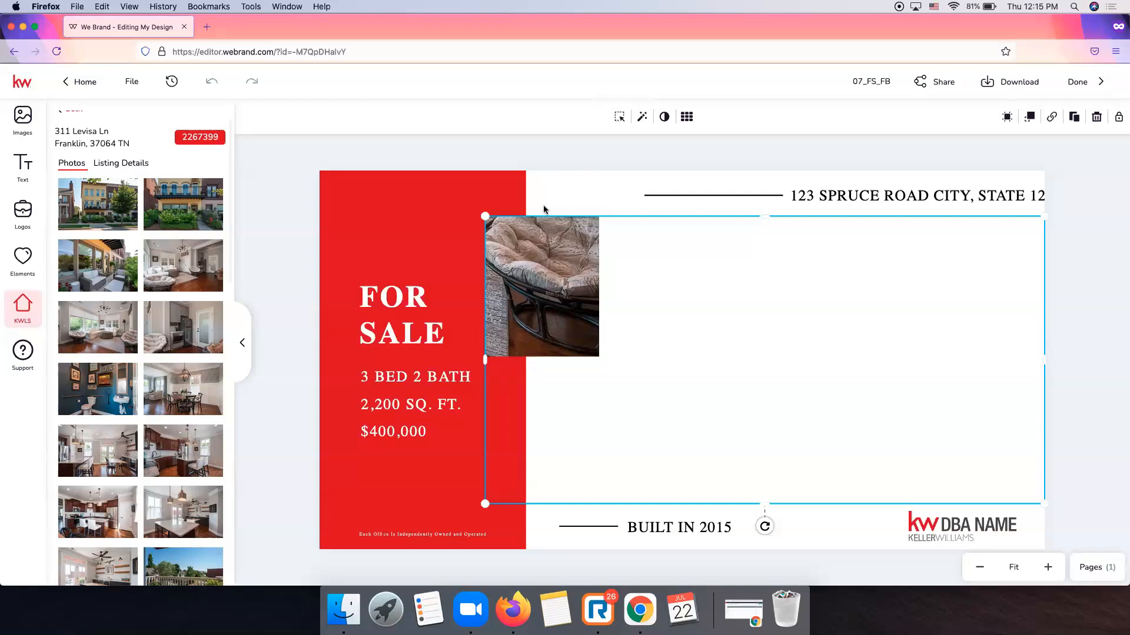
left_click(619, 118)
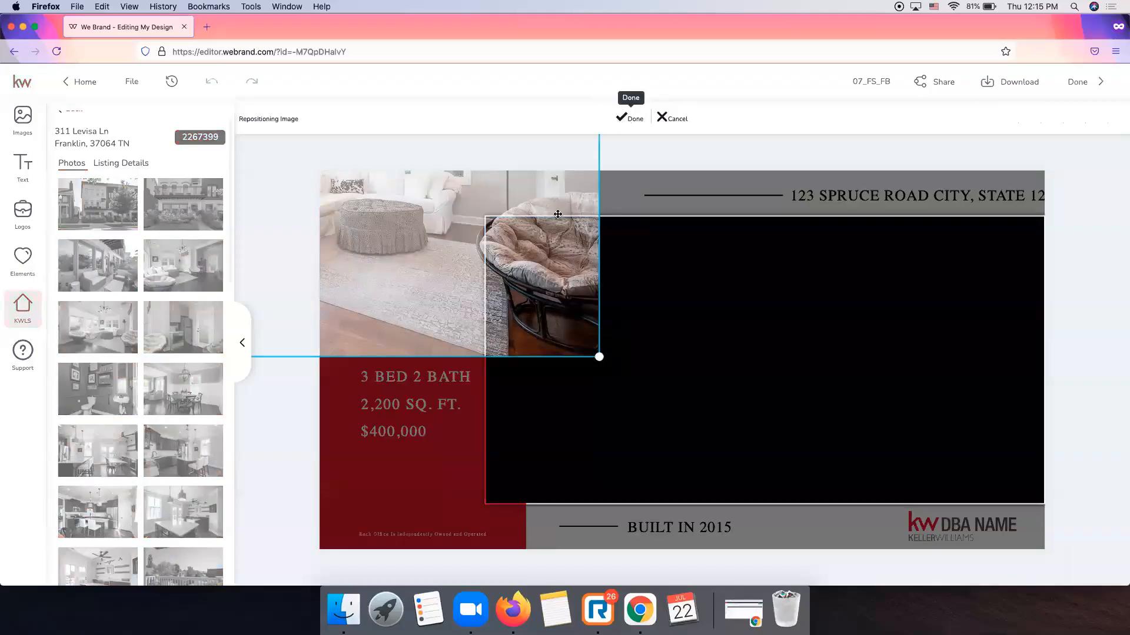
left_click_drag(759, 274, 755, 329)
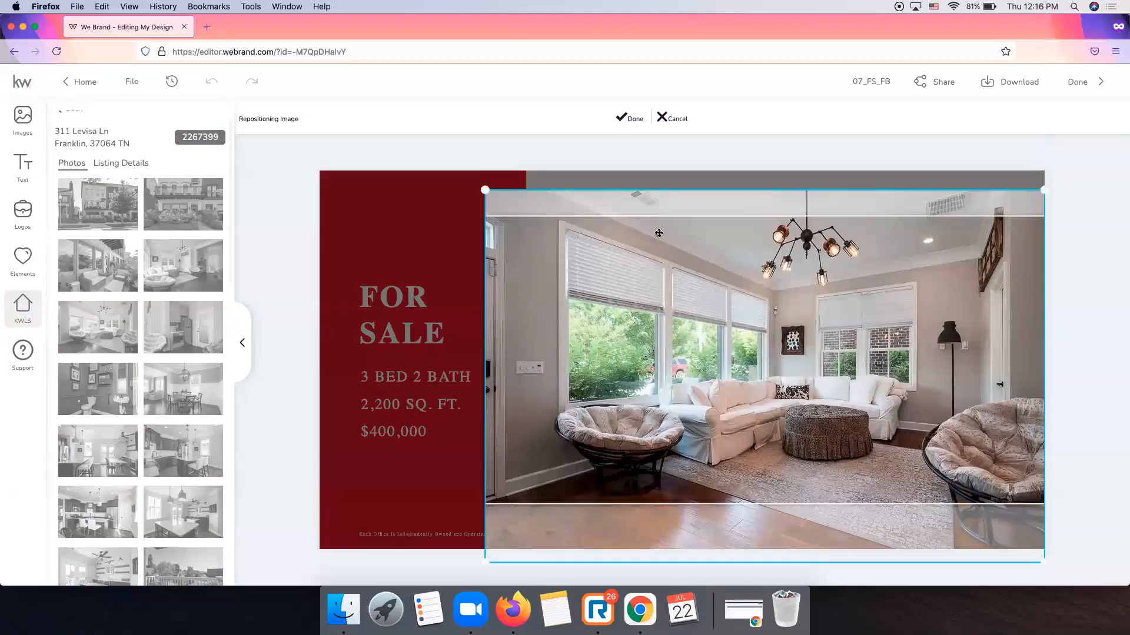
left_click(630, 123)
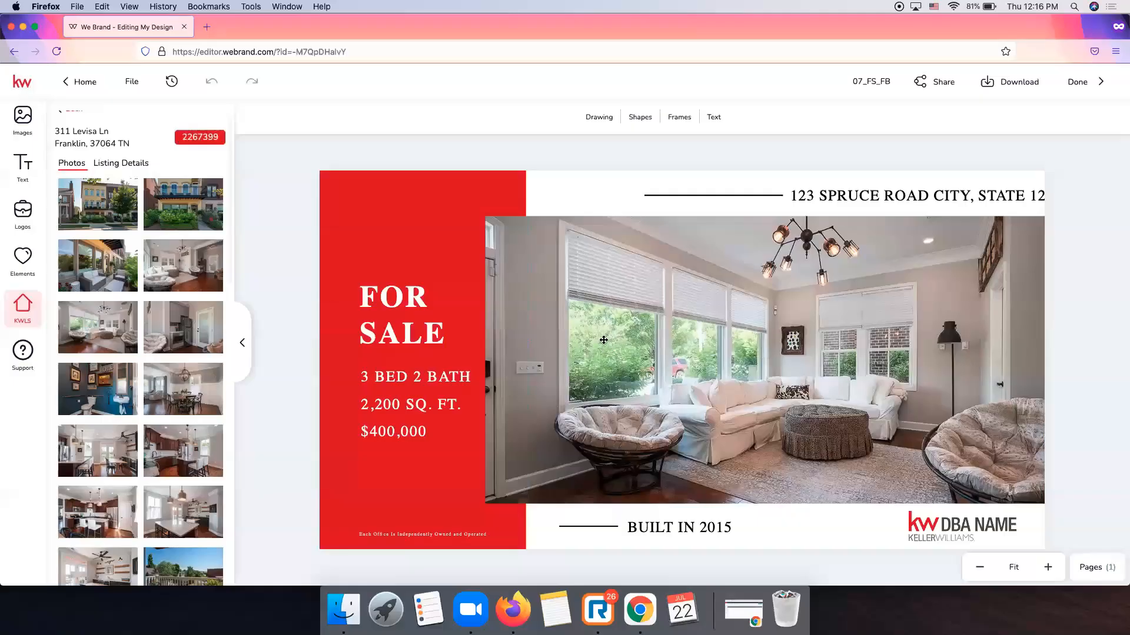
Shift the header's divider line and address text to the left.
left_click(970, 192)
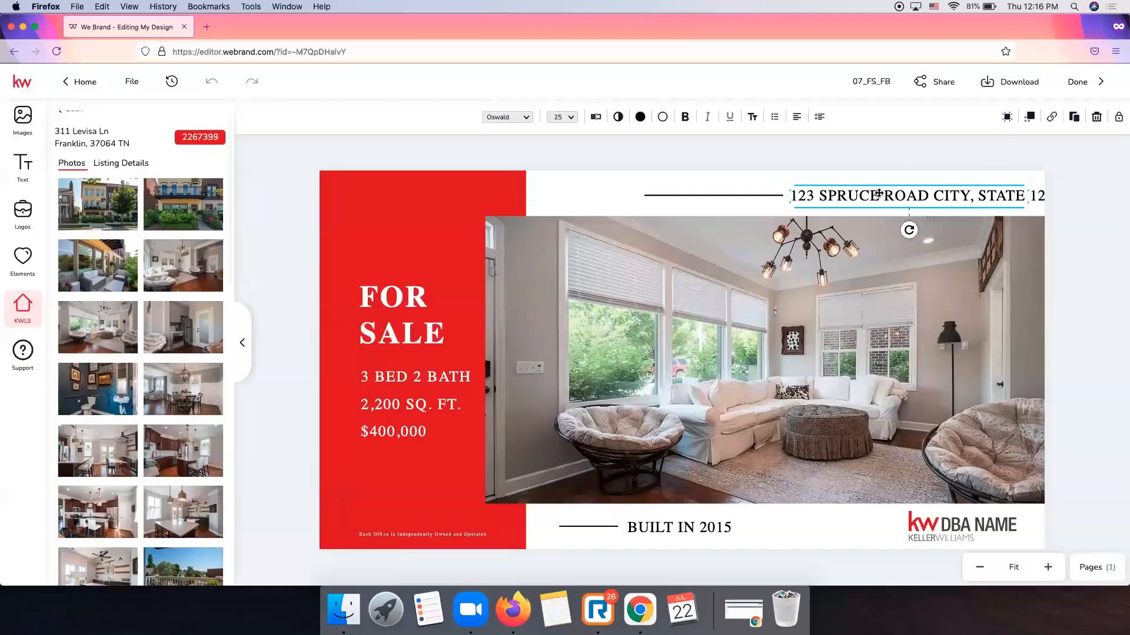
left_click(1092, 200)
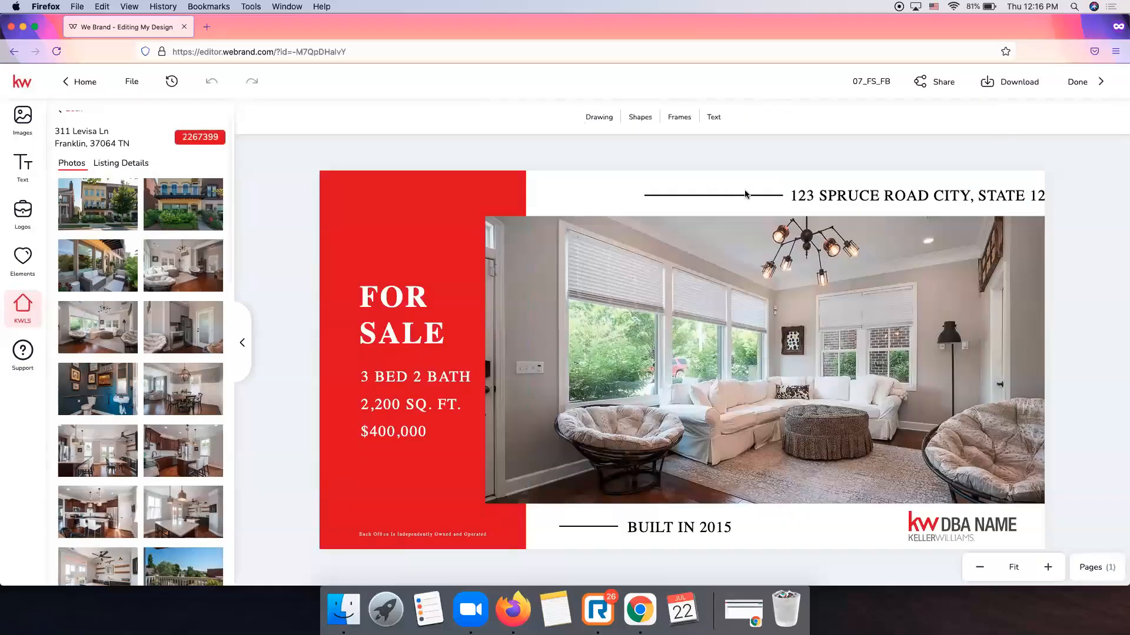
left_click_drag(733, 196, 709, 196)
left_click_drag(903, 193, 888, 194)
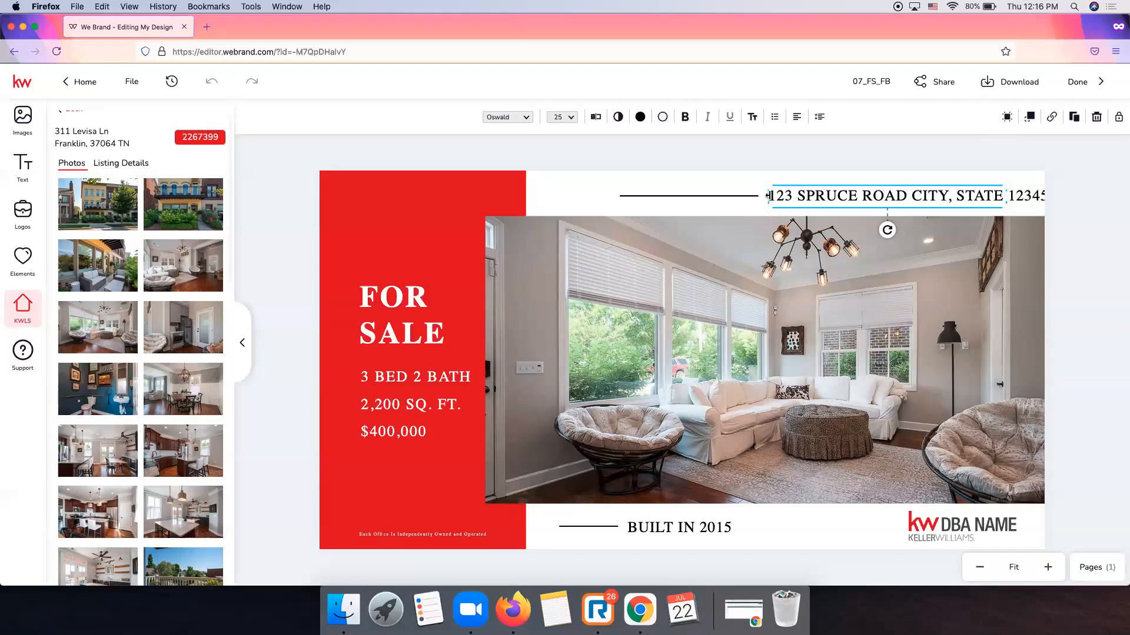
double_click(840, 194)
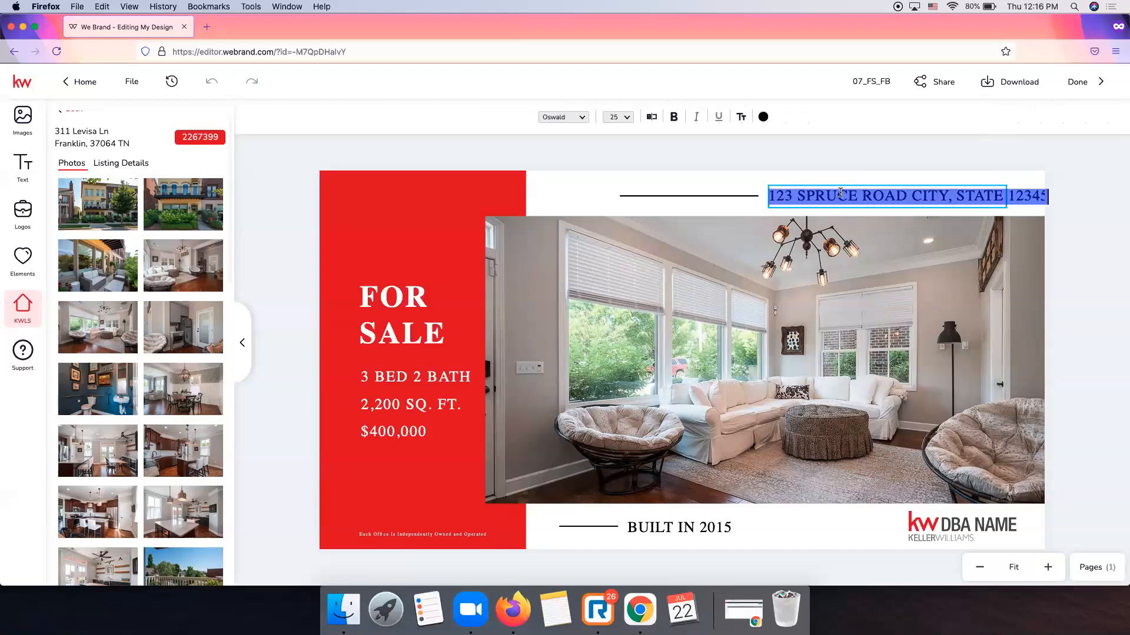
left_click(852, 186)
left_click(854, 185)
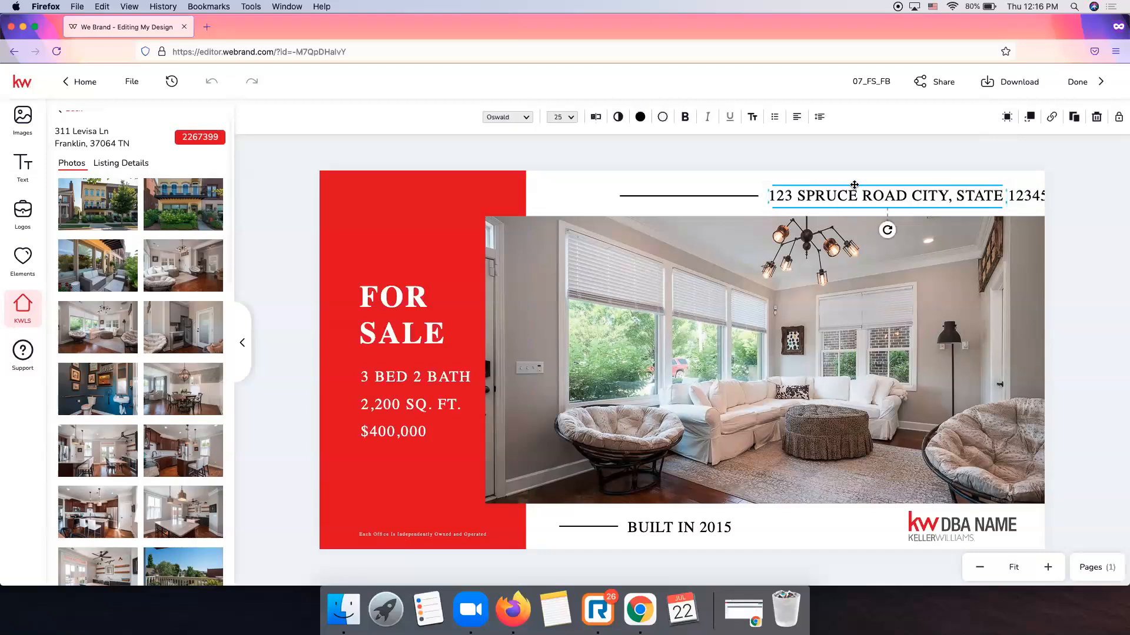
left_click(124, 165)
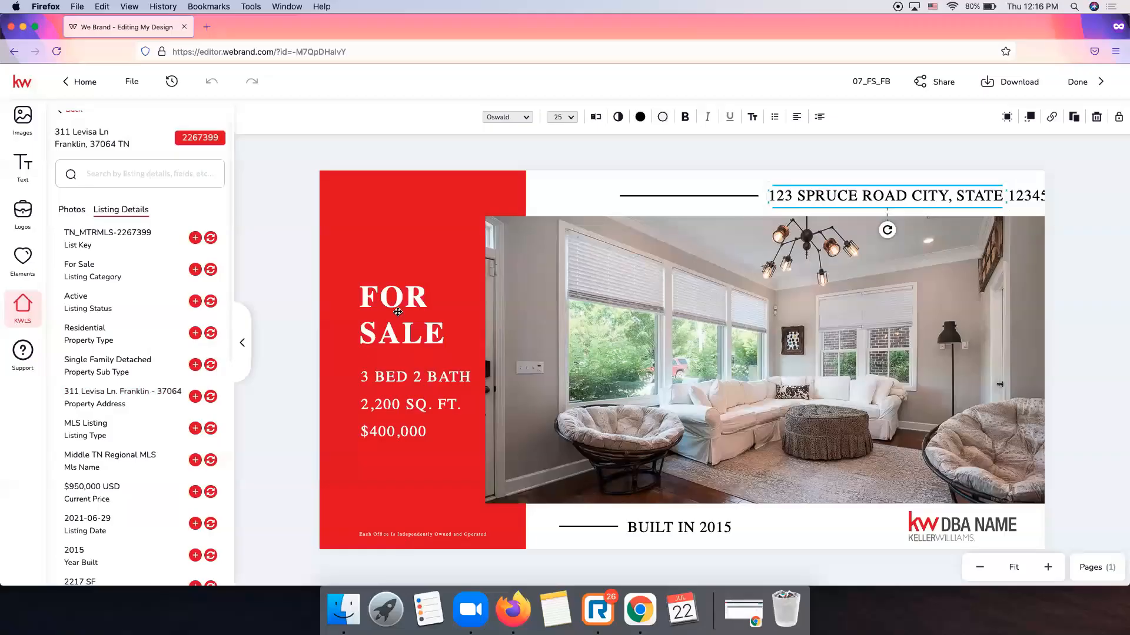
left_click(211, 398)
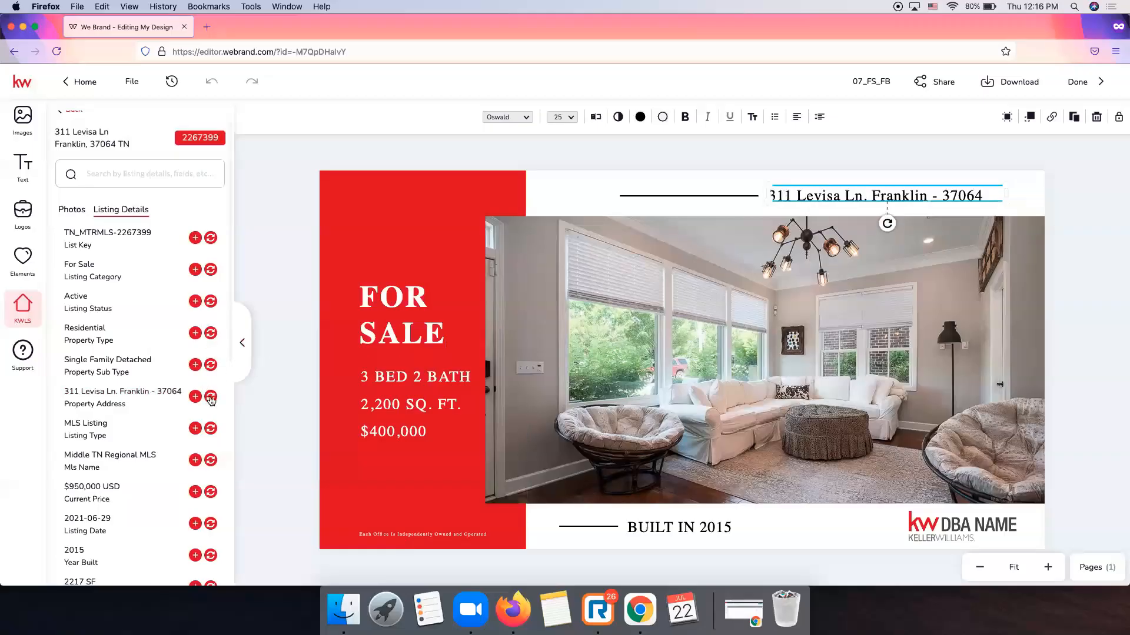
left_click(938, 196)
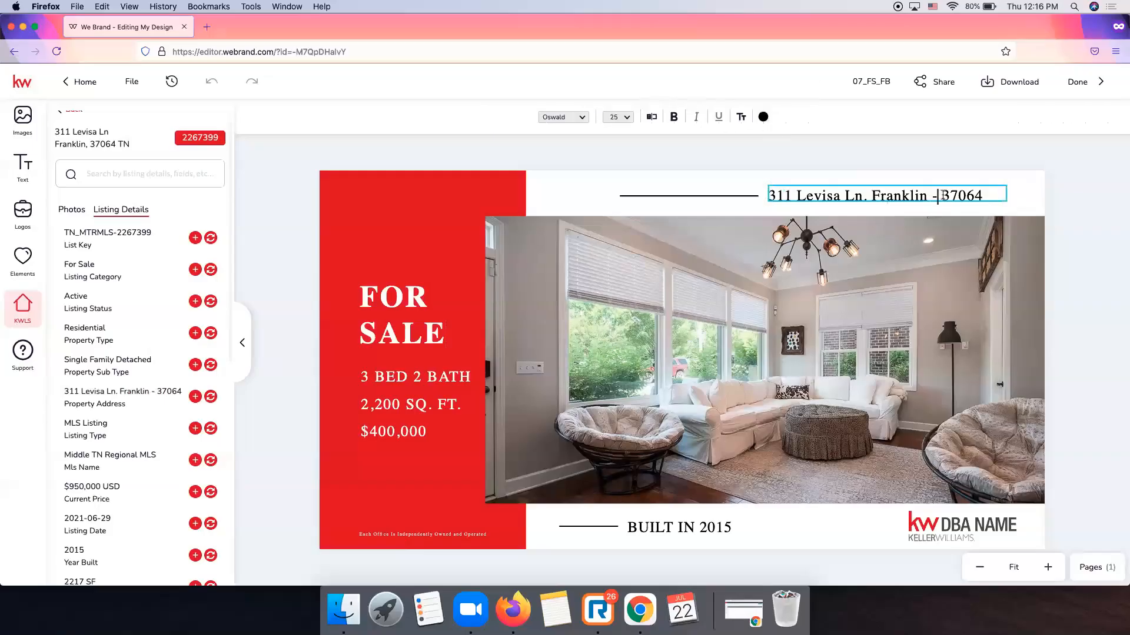
key("BackSpace")
key("BackSpace")
key("BackSpace")
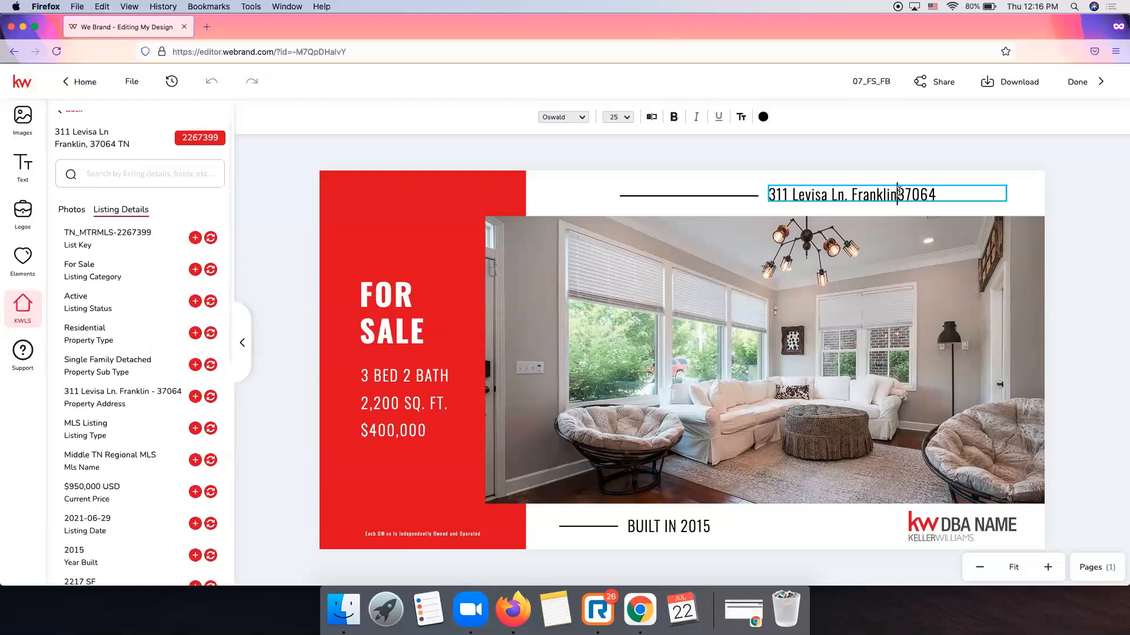
type(", TN")
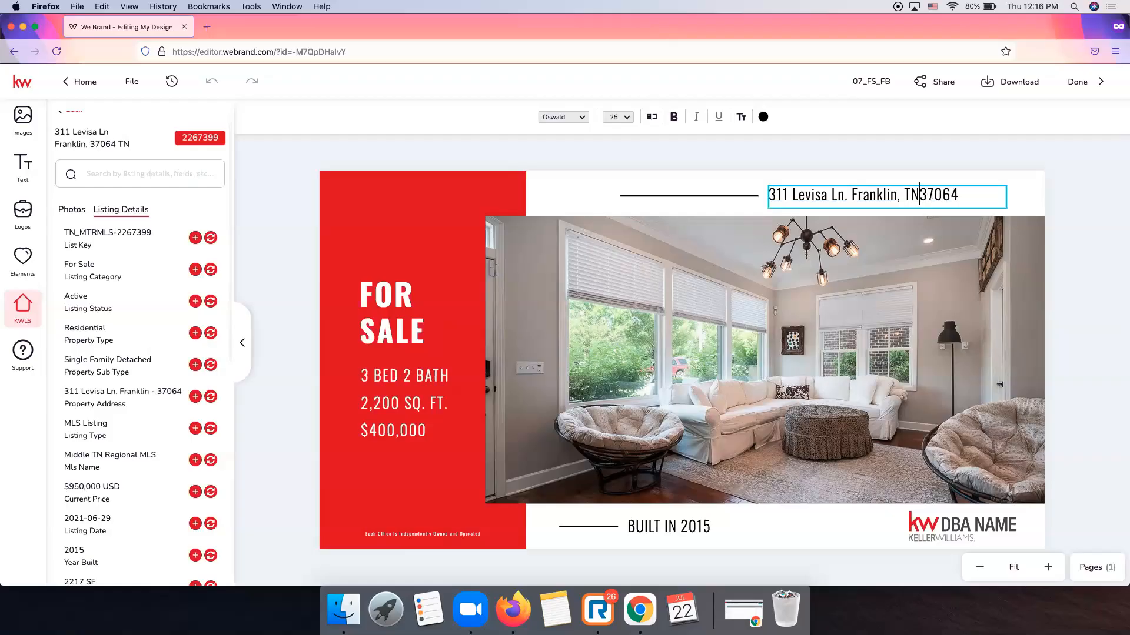
Realign the address text and move its divider line right beside it.
left_click(582, 117)
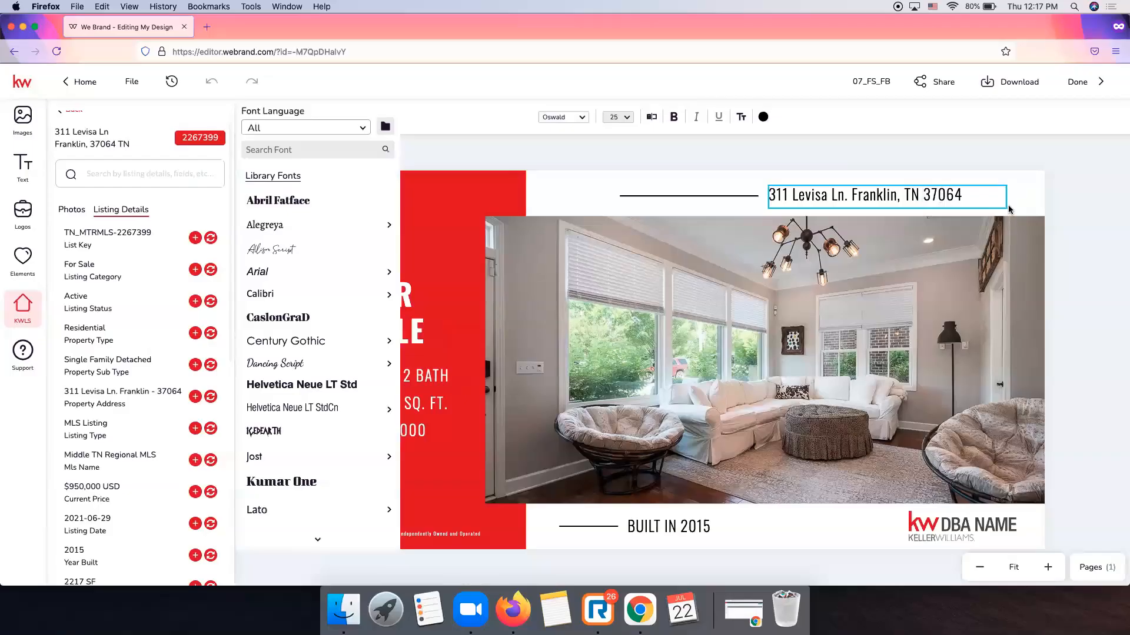
left_click(1103, 201)
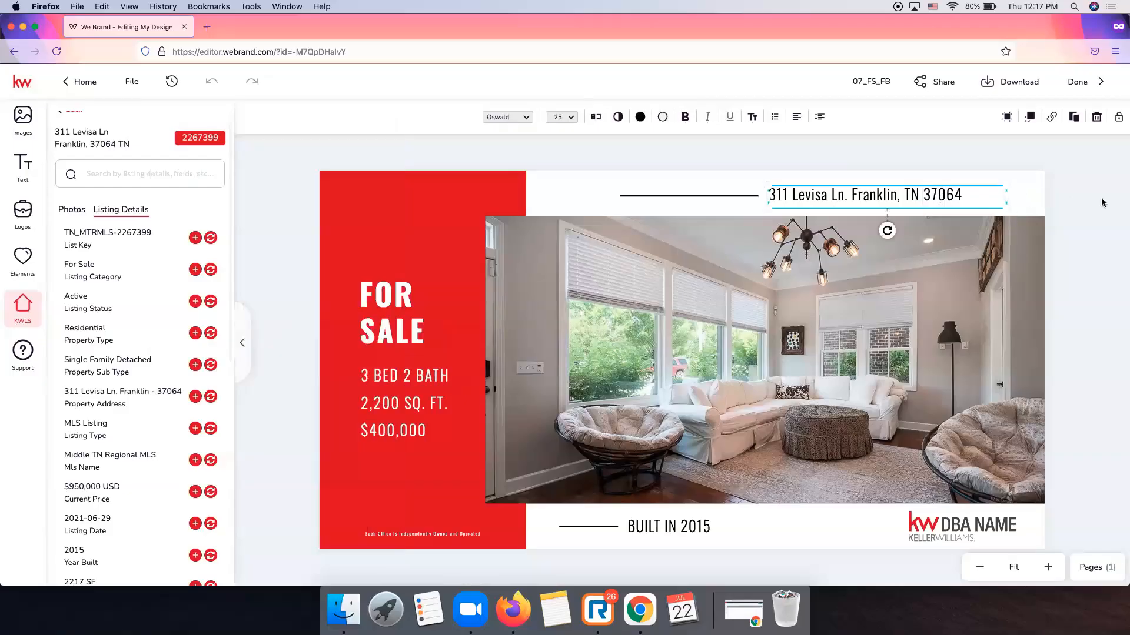
left_click(877, 193)
left_click_drag(879, 185, 902, 182)
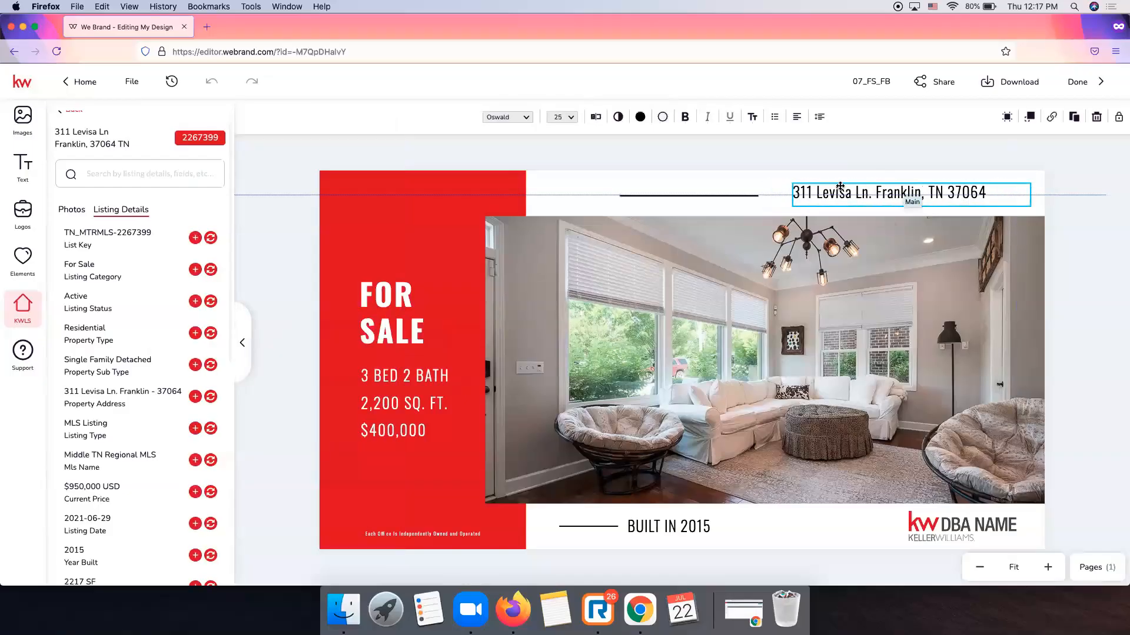
left_click(746, 201)
left_click_drag(747, 196, 772, 193)
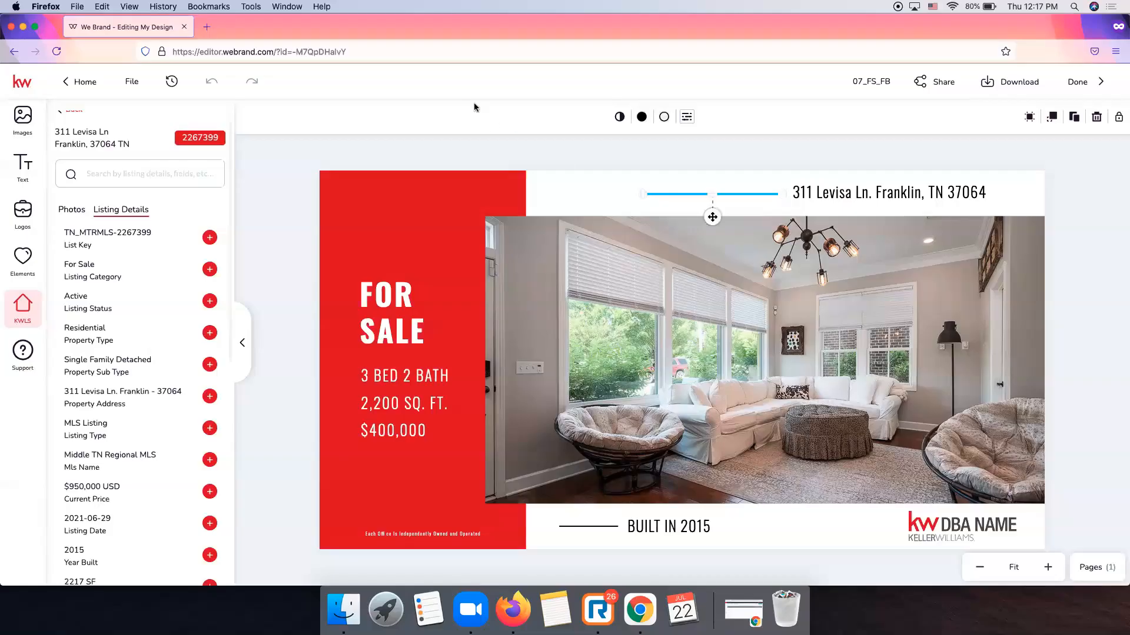
Change the bath count to 2/2 and widen the details text box to fit.
left_click(402, 411)
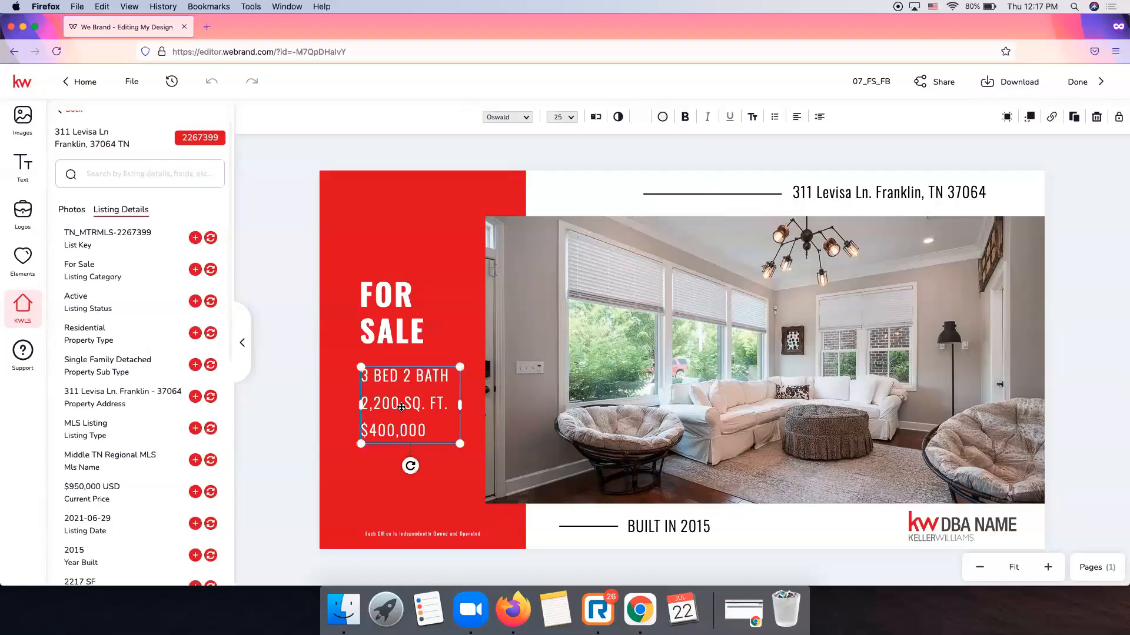
double_click(386, 376)
left_click(367, 377)
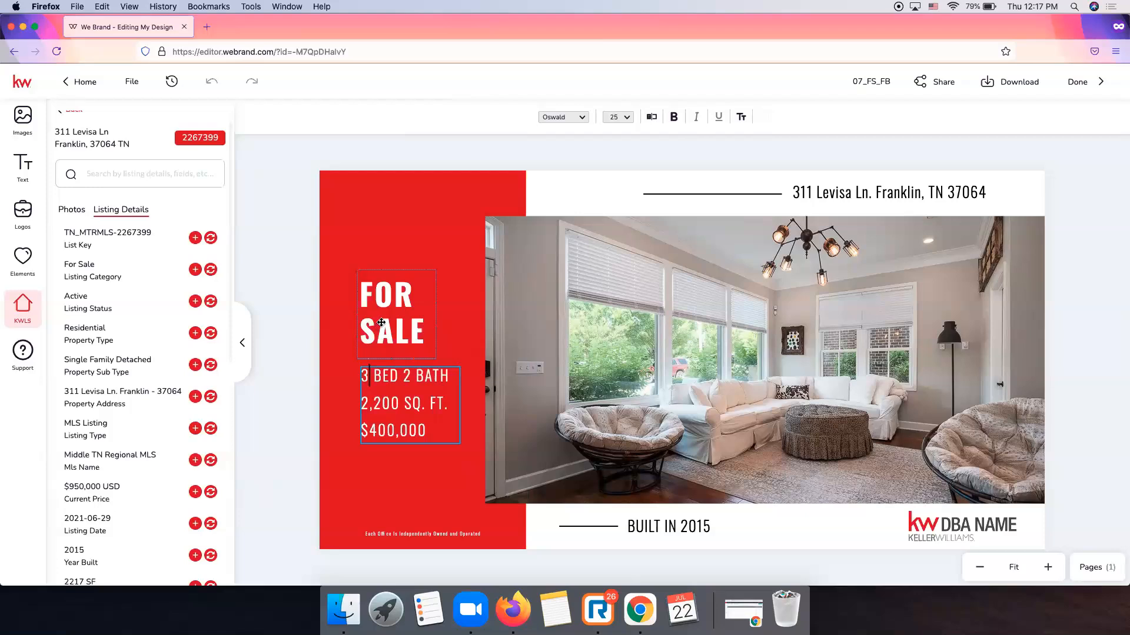
scroll(127, 353, "down", 5)
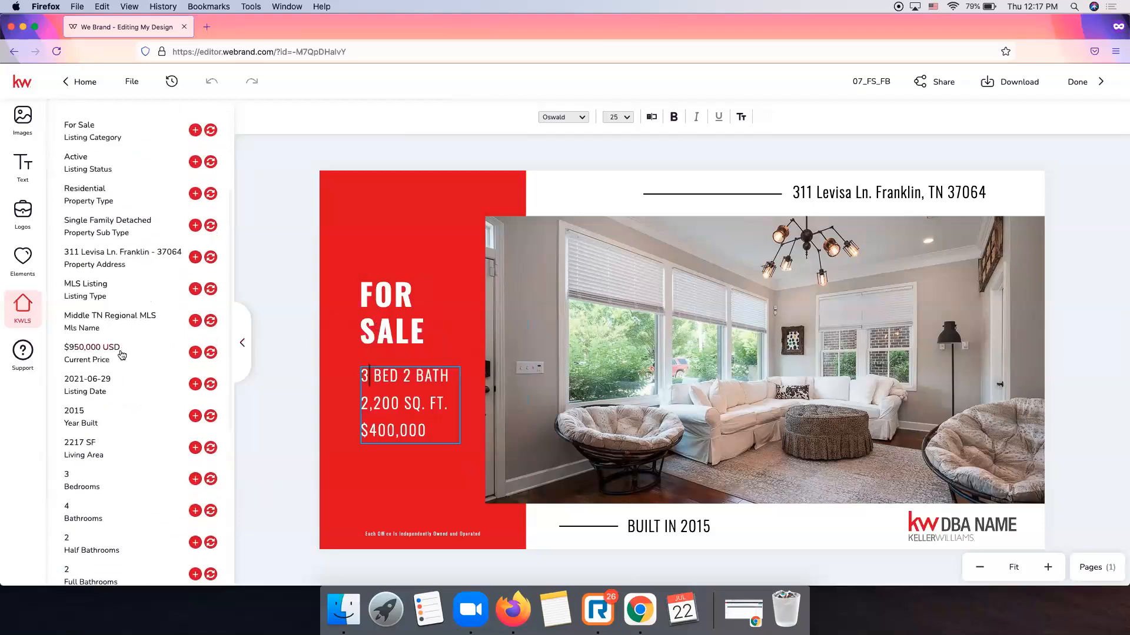
scroll(123, 354, "down", 2)
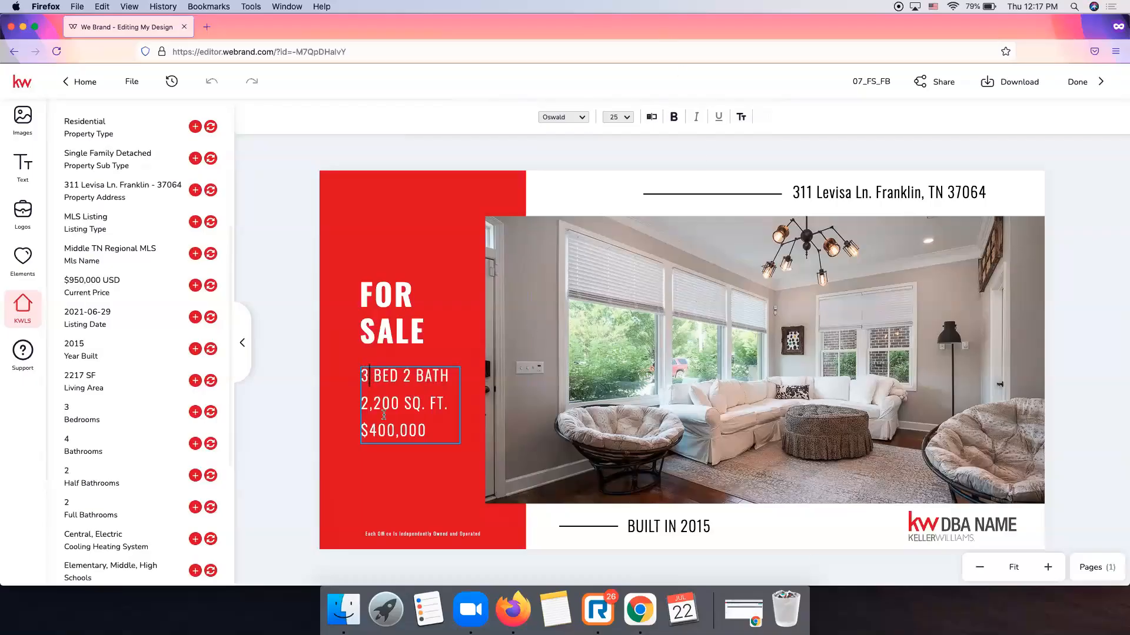
left_click(411, 375)
type("/2")
key("Escape")
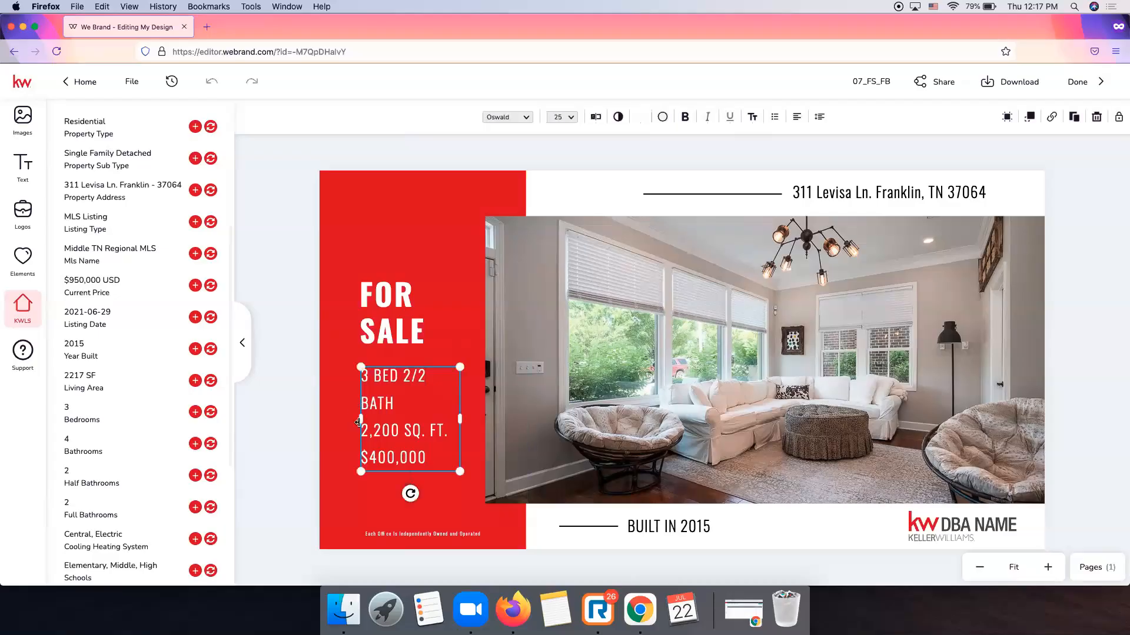
left_click_drag(360, 419, 347, 419)
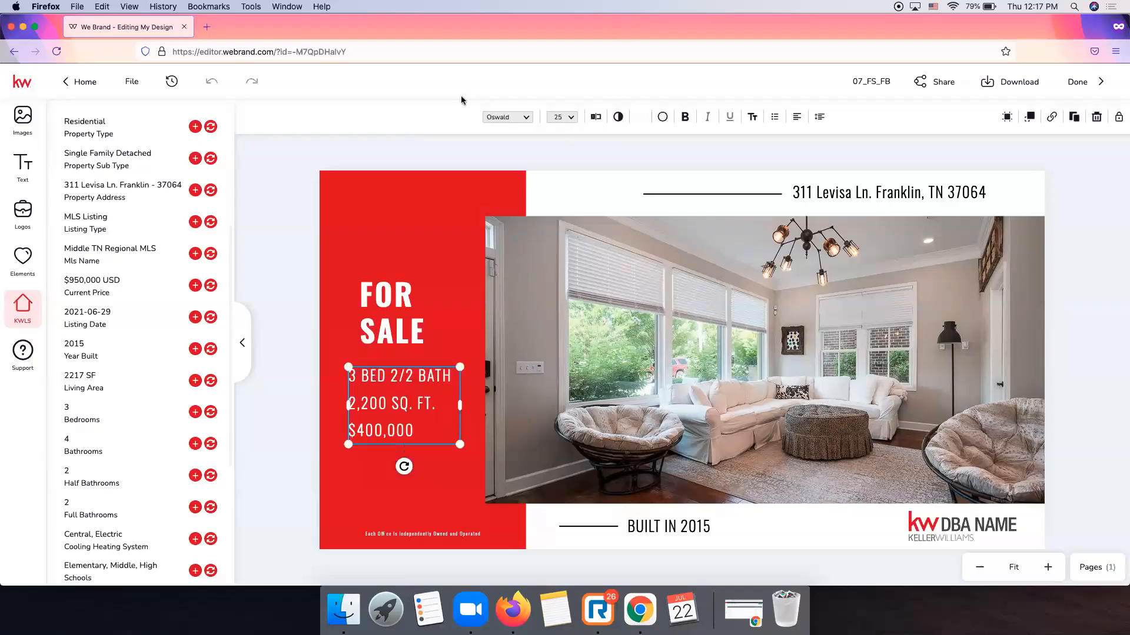
Update the square footage to 2217 SQ. FT. and the price to $950,000.
double_click(381, 403)
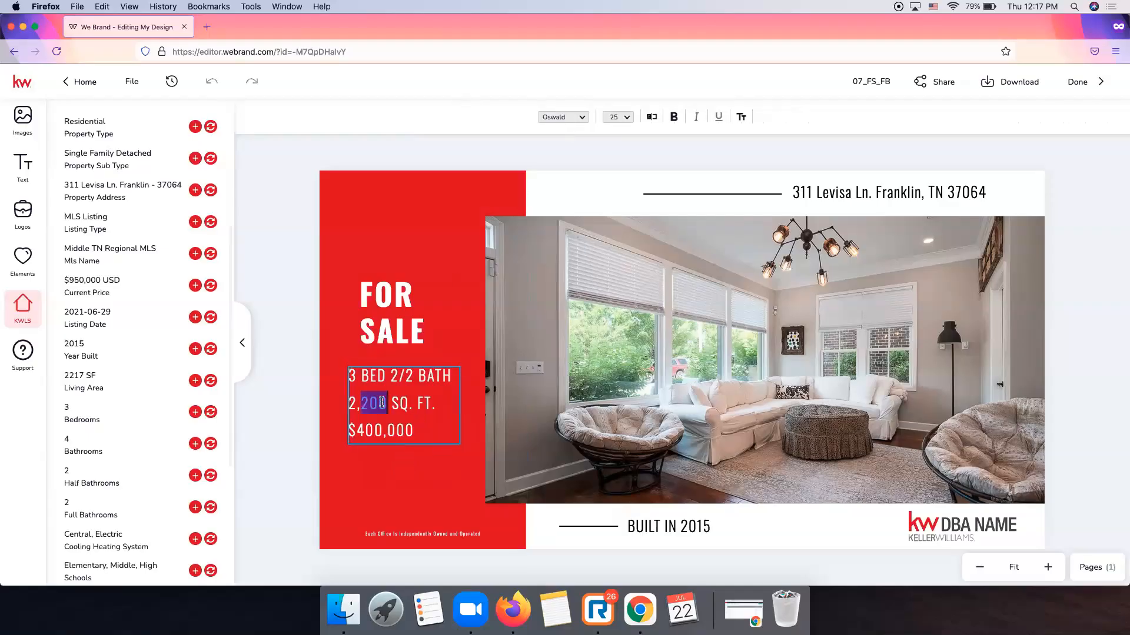
key("BackSpace")
key("BackSpace")
type("217")
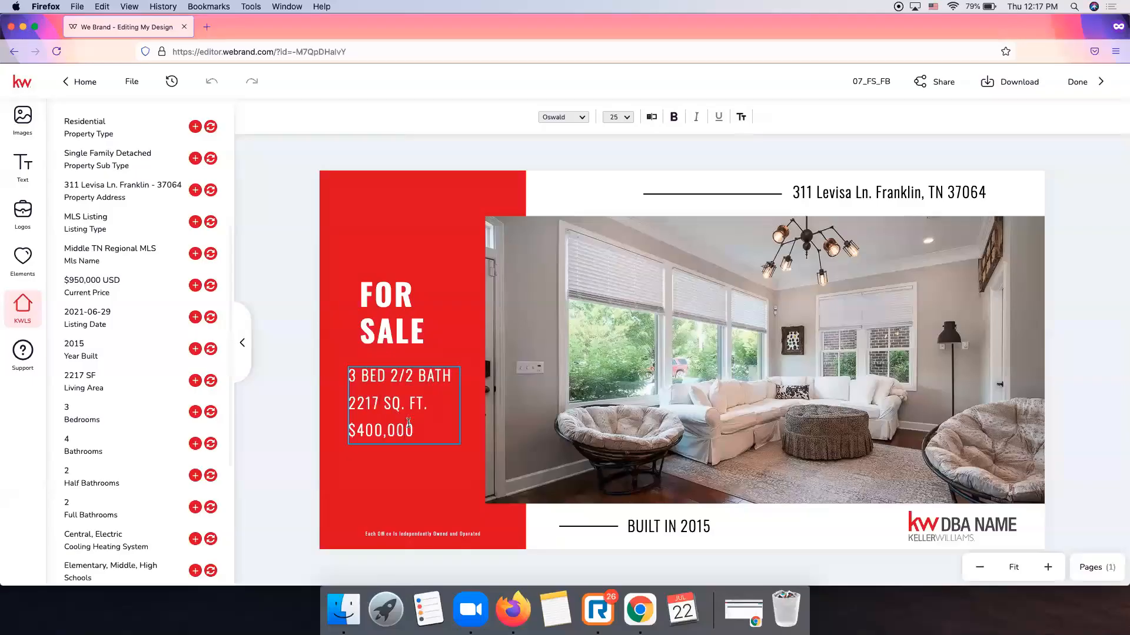
key("BackSpace")
key("BackSpace")
key("BackSpace")
key("BackSpace")
key("BackSpace")
key("BackSpace")
type("950,00")
key("Escape")
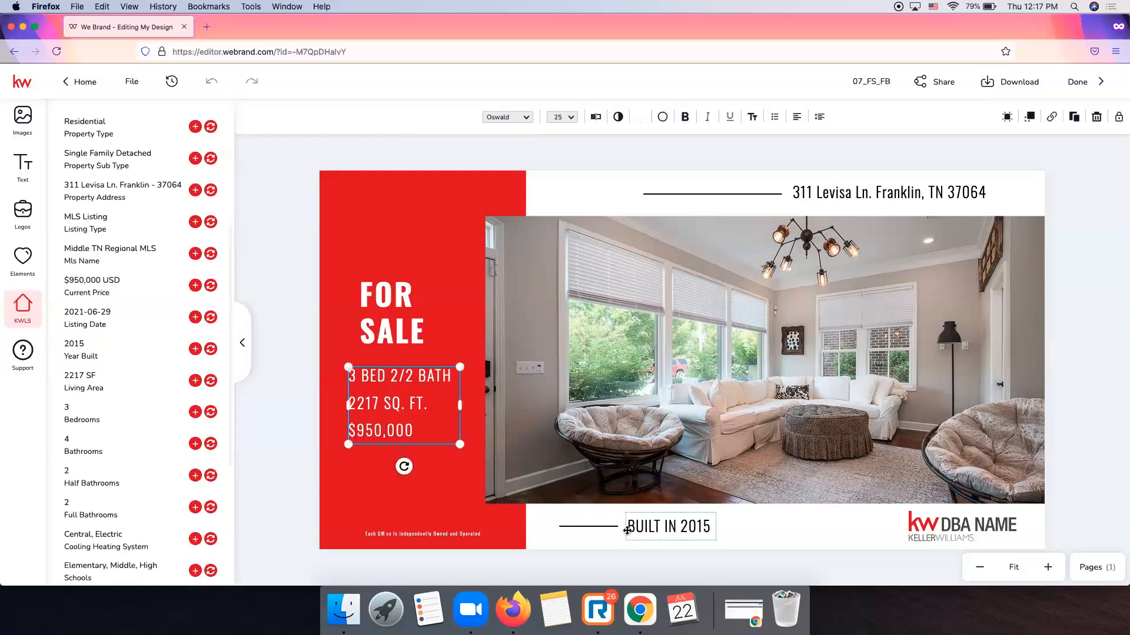
left_click(671, 527)
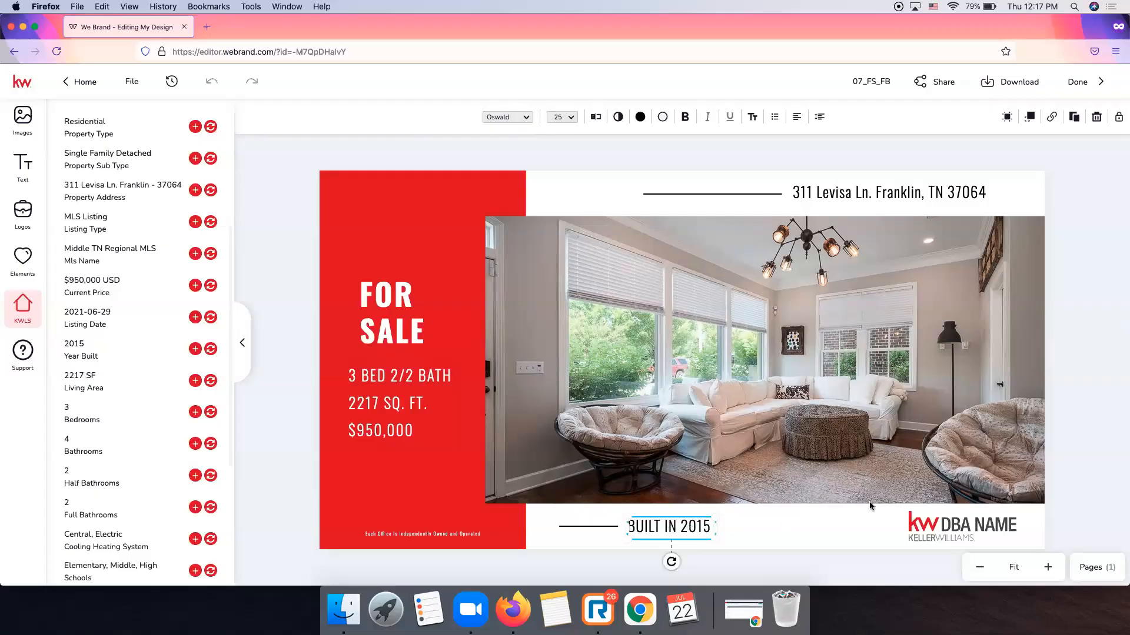
Swap the DBA NAME logo for KW Logo.svg from the workspace KW folder and nudge it into place.
left_click(957, 534)
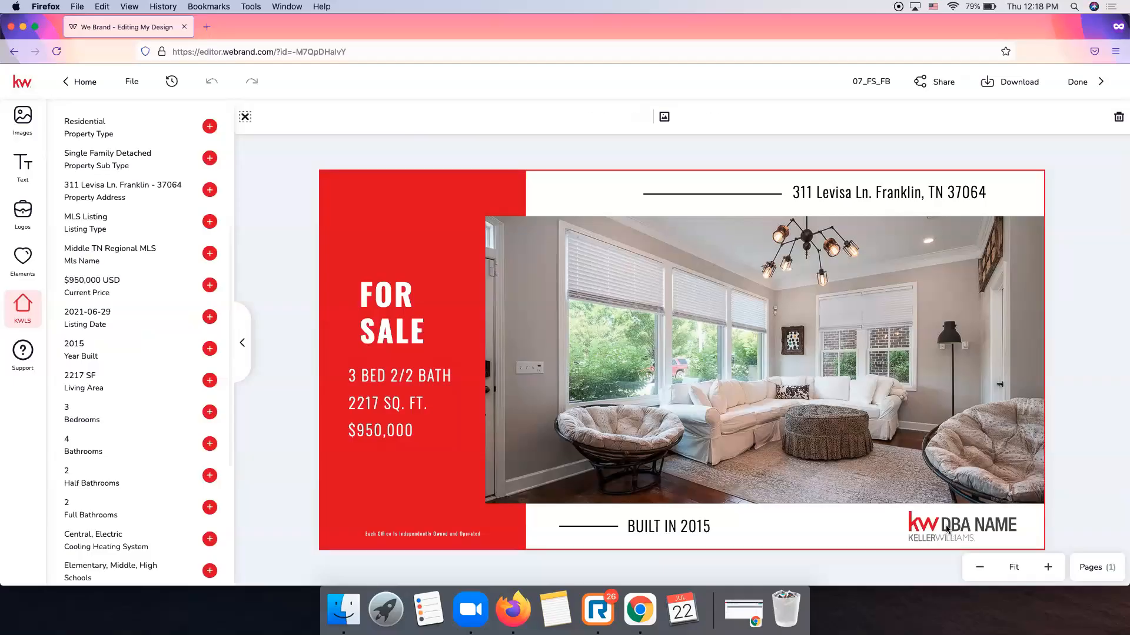
left_click(946, 531)
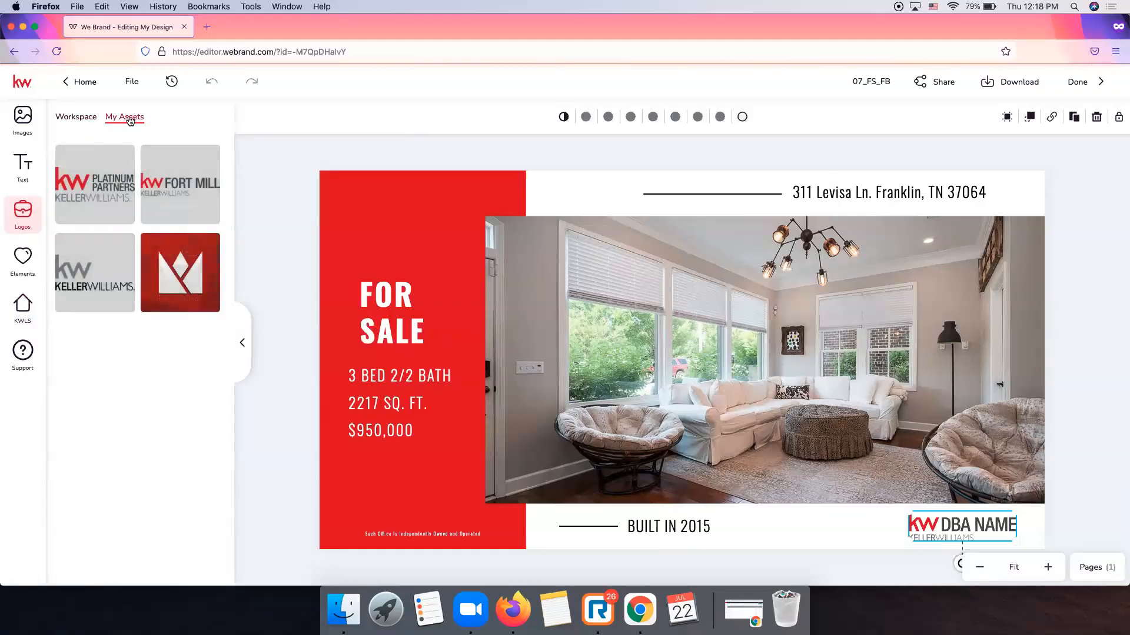
left_click(84, 120)
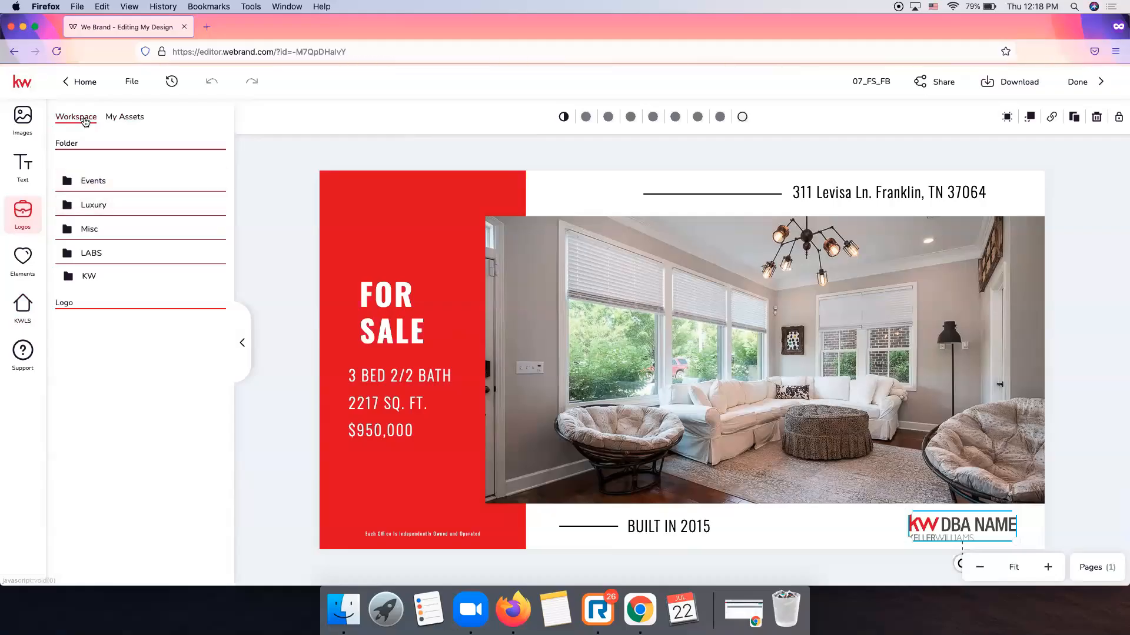
left_click(91, 277)
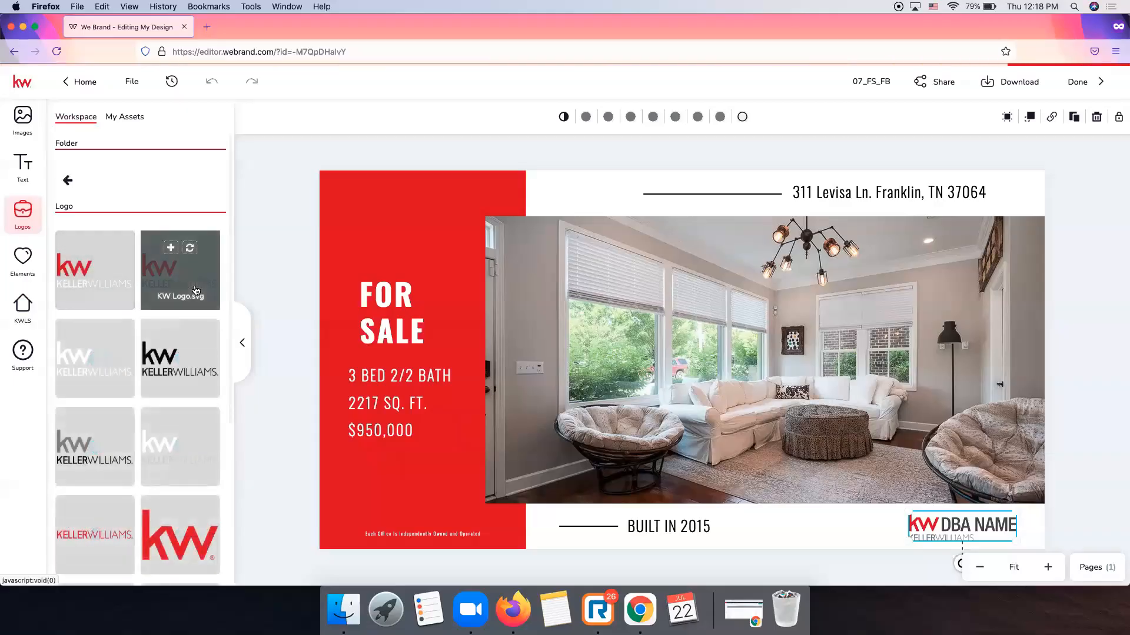
left_click(189, 248)
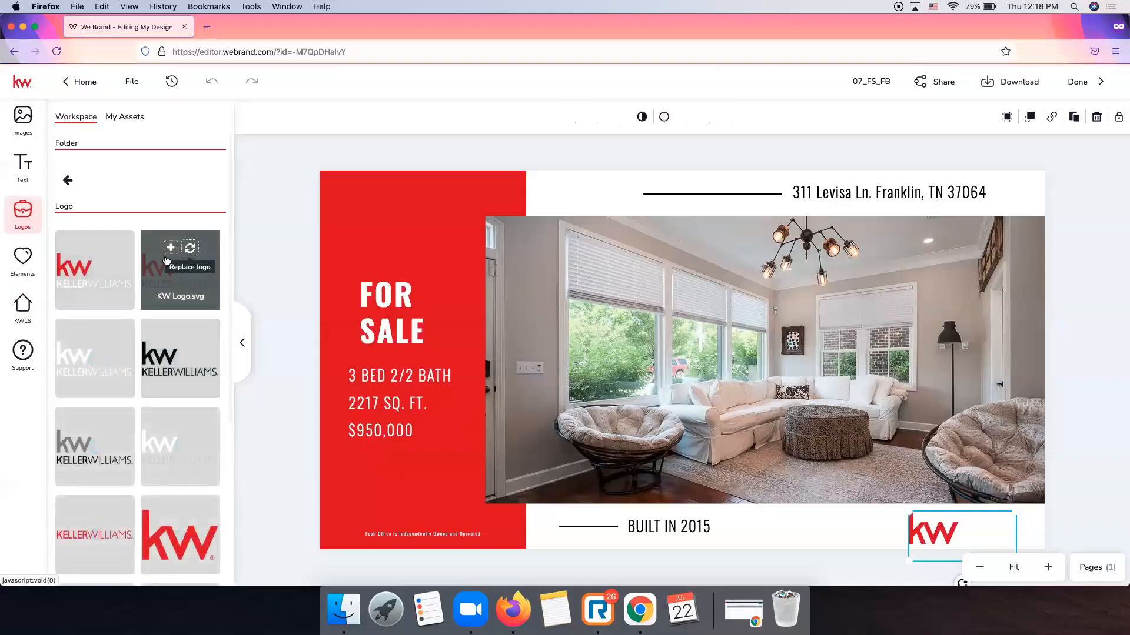
left_click_drag(911, 515, 964, 523)
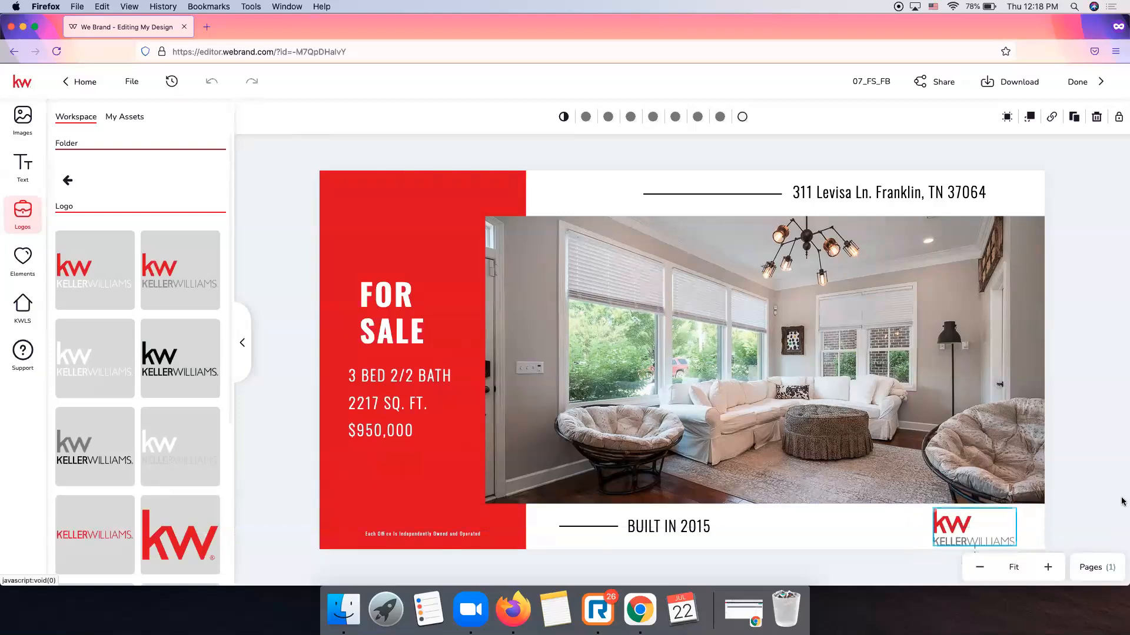
left_click(1122, 501)
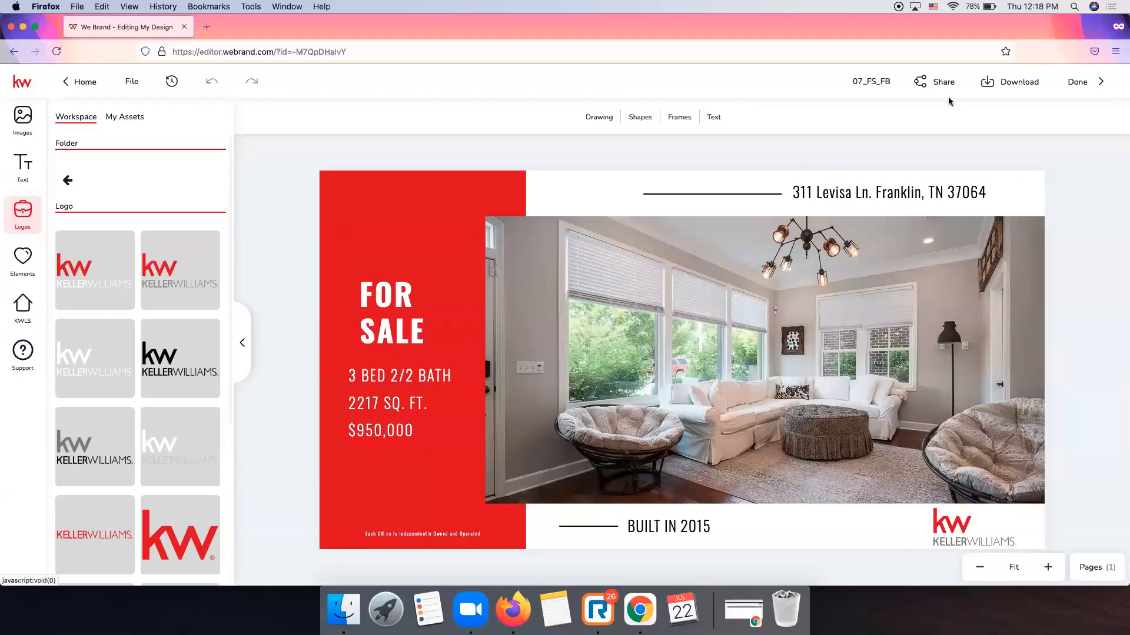
Rename the design to 'Levisa FB'.
left_click(879, 81)
key("BackSpace")
type("Levisa")
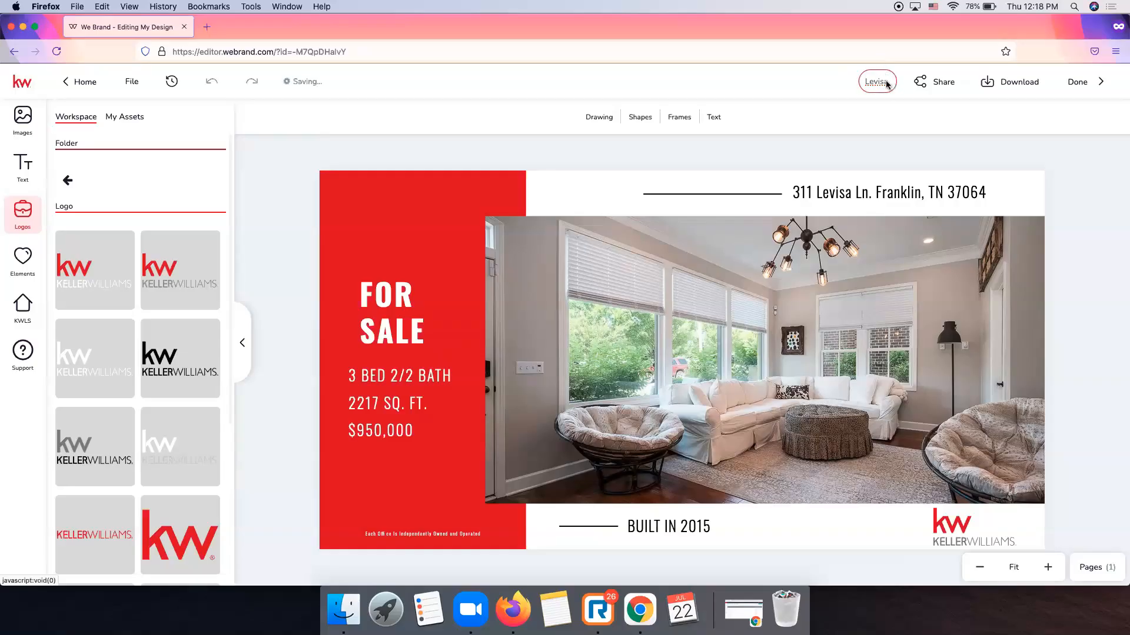
type("FB")
key("Return")
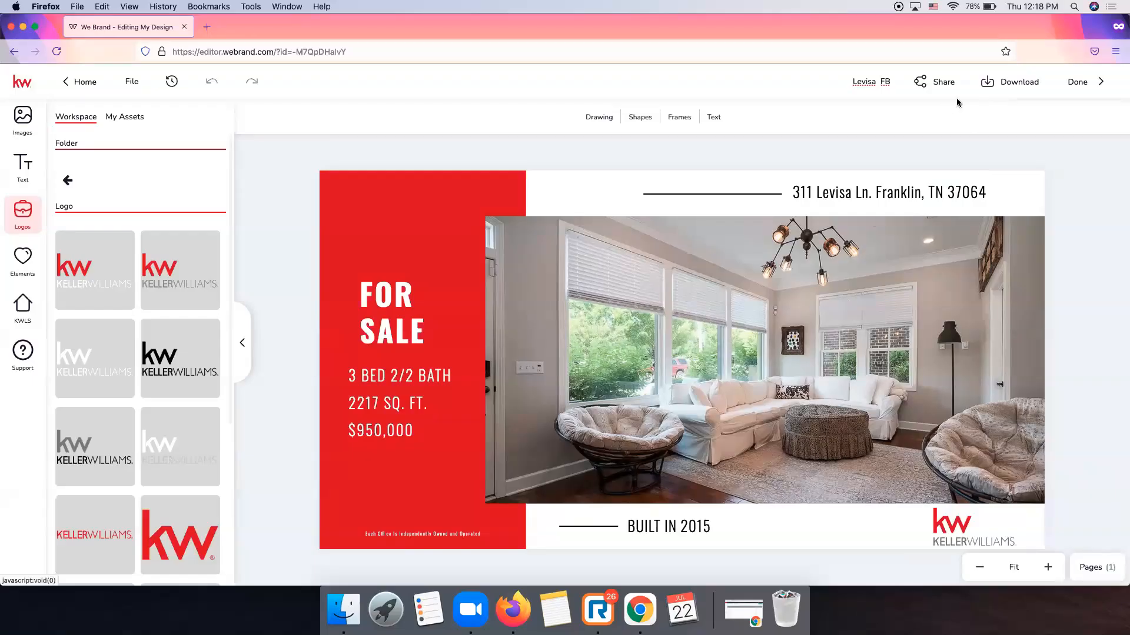
Review the available download file types, then dismiss the download options.
left_click(1009, 85)
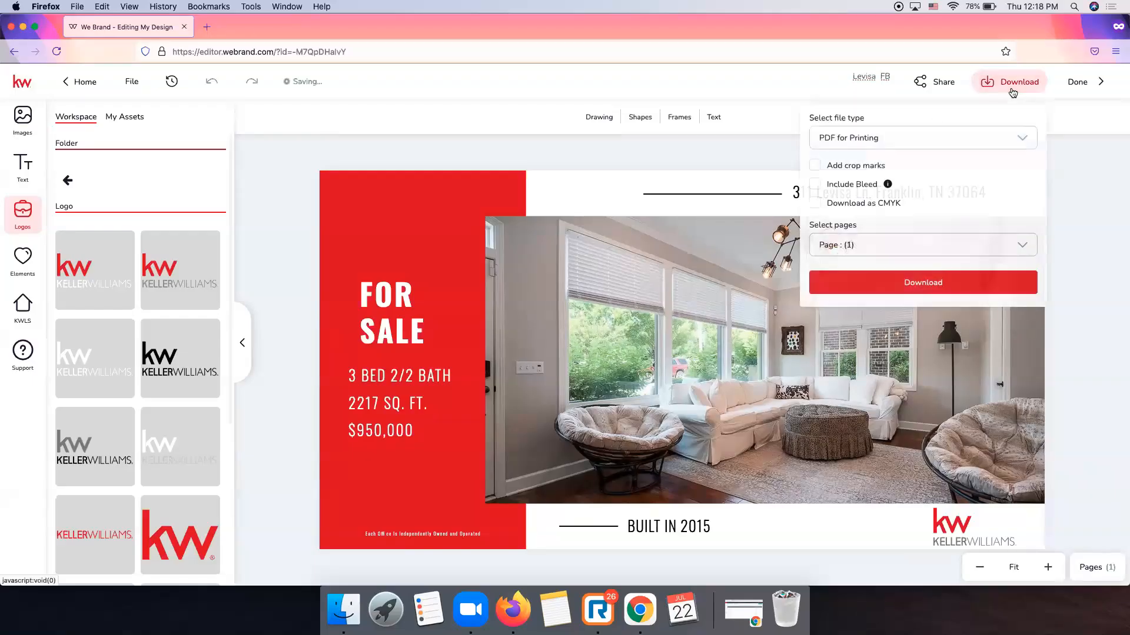
left_click(897, 146)
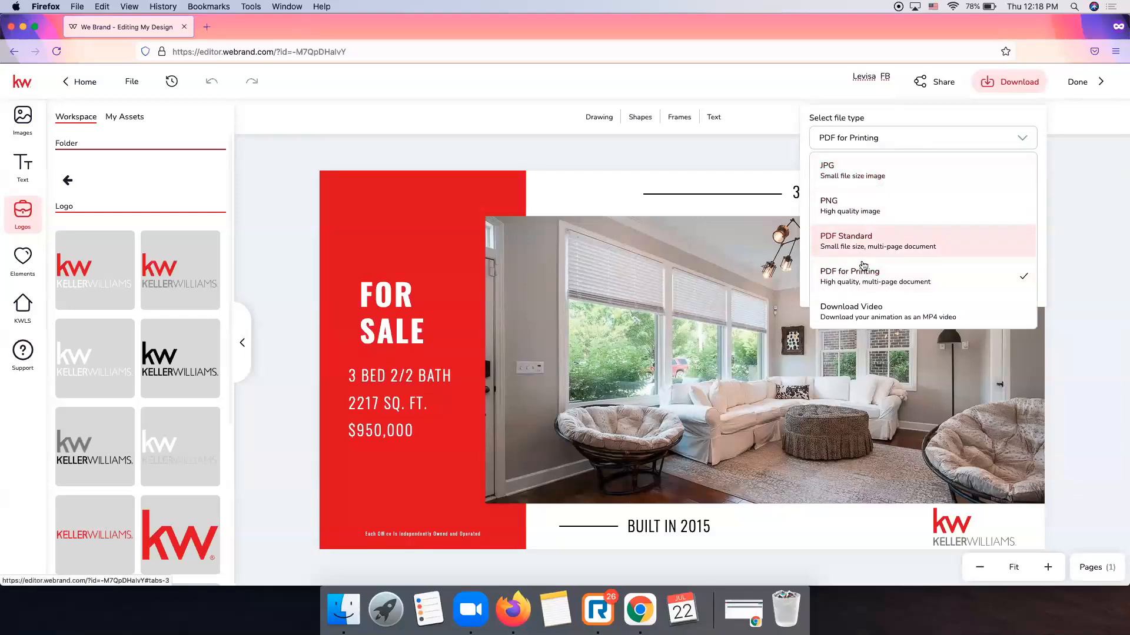
left_click(1093, 162)
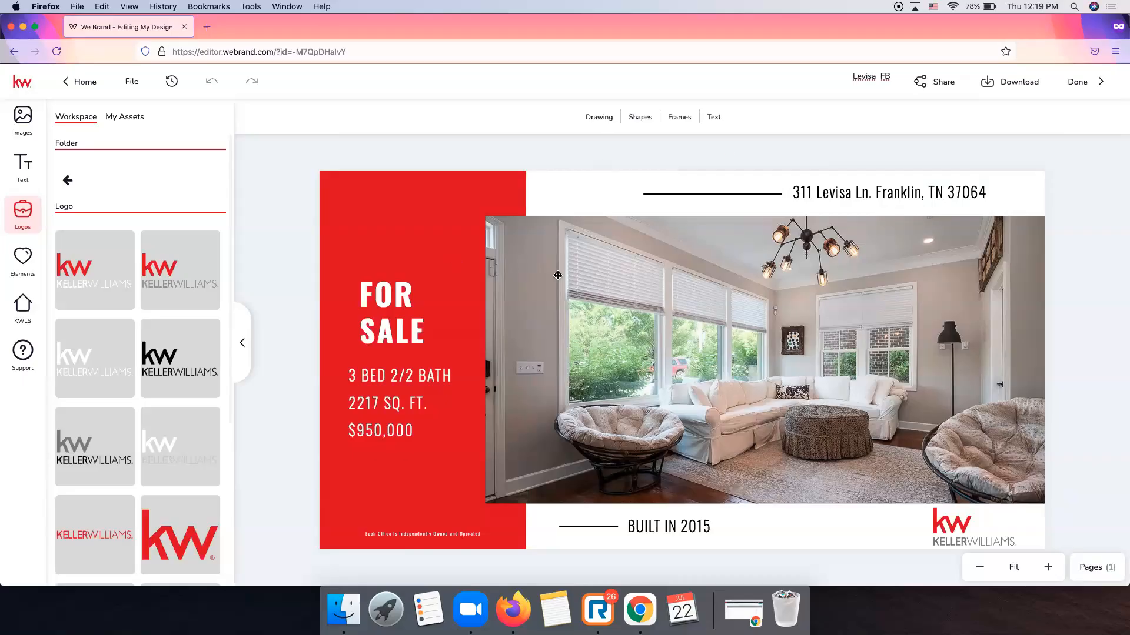
Finish the flyer with Done and go to the Campaigns dashboard.
left_click(1086, 91)
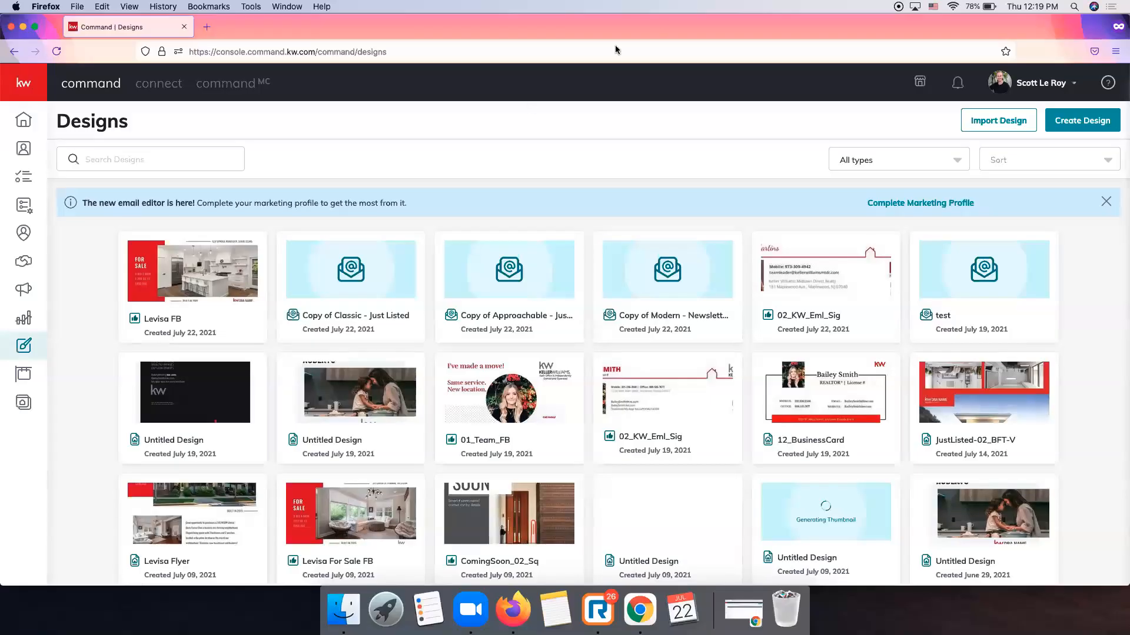
left_click(26, 290)
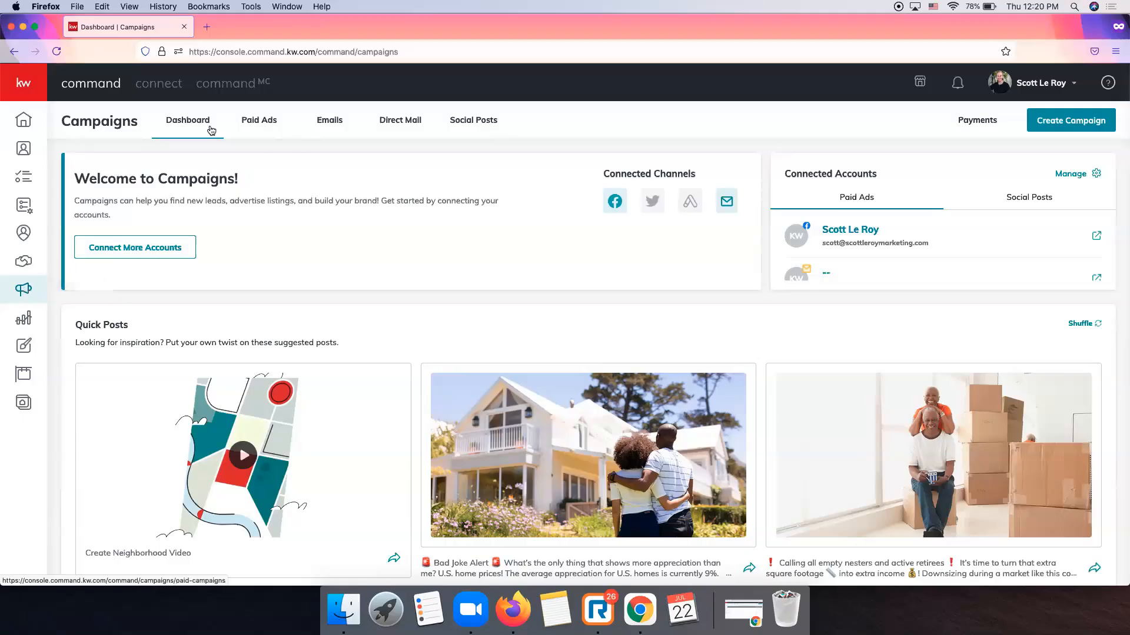
Check Paid Ads, browse the Social Posts weekly calendar, and open the Create Campaign chooser.
left_click(263, 125)
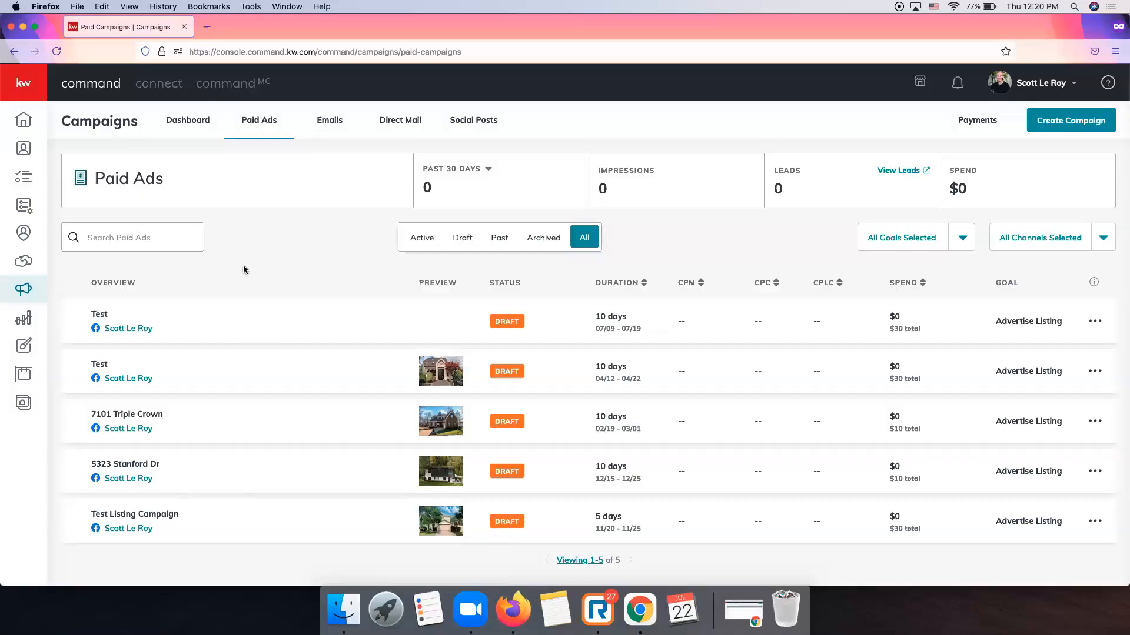
left_click(483, 127)
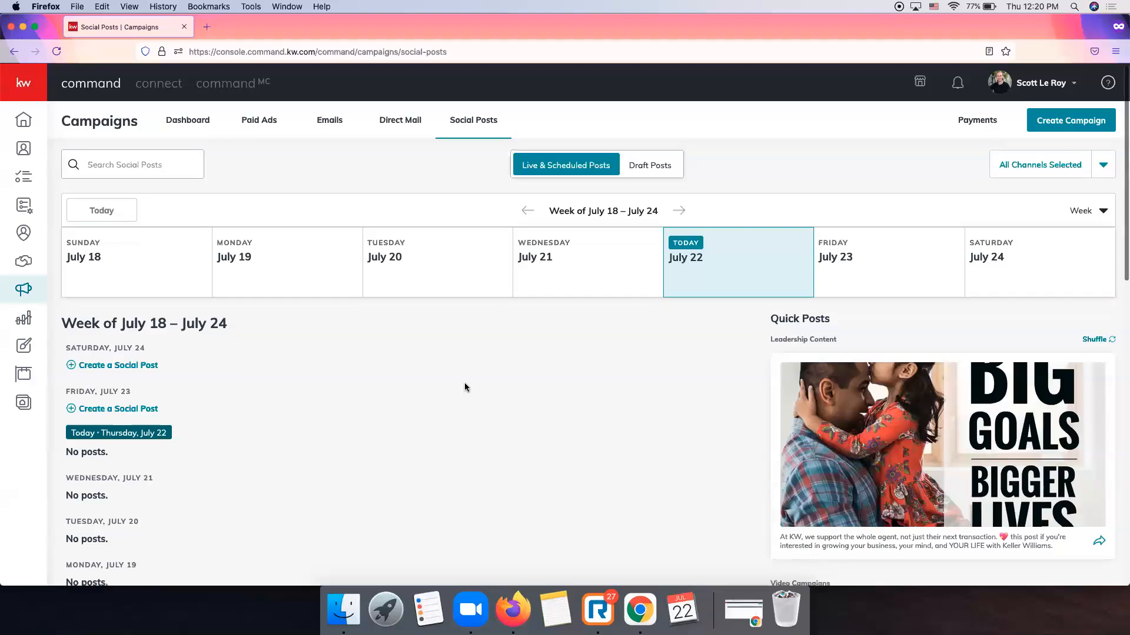
scroll(465, 387, "down", 3)
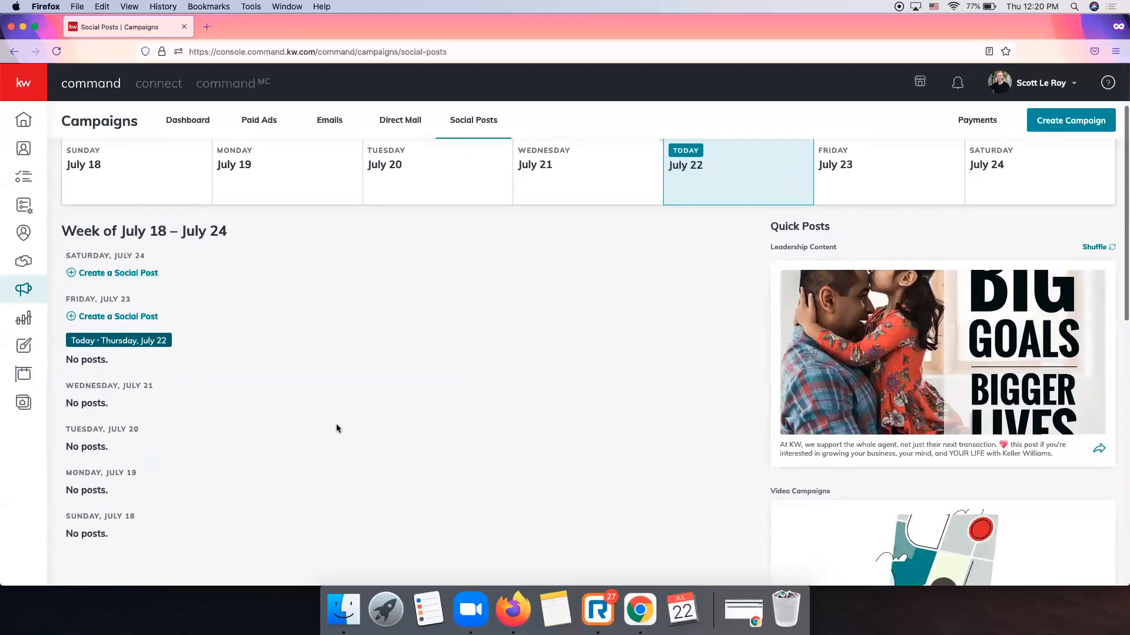
scroll(360, 423, "up", 3)
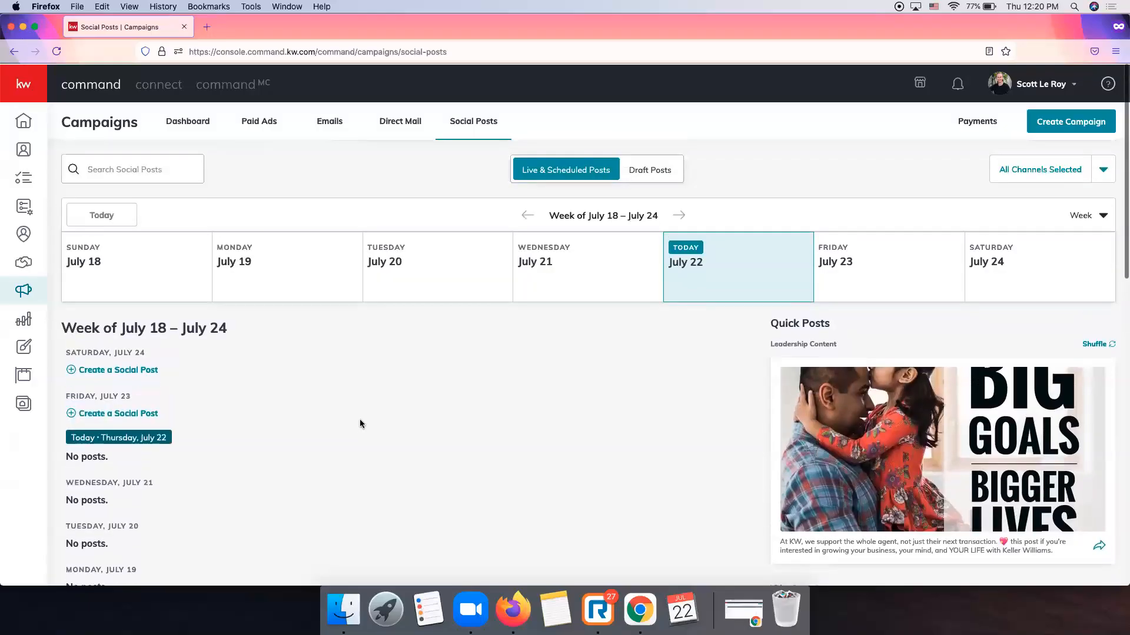
scroll(360, 424, "down", 6)
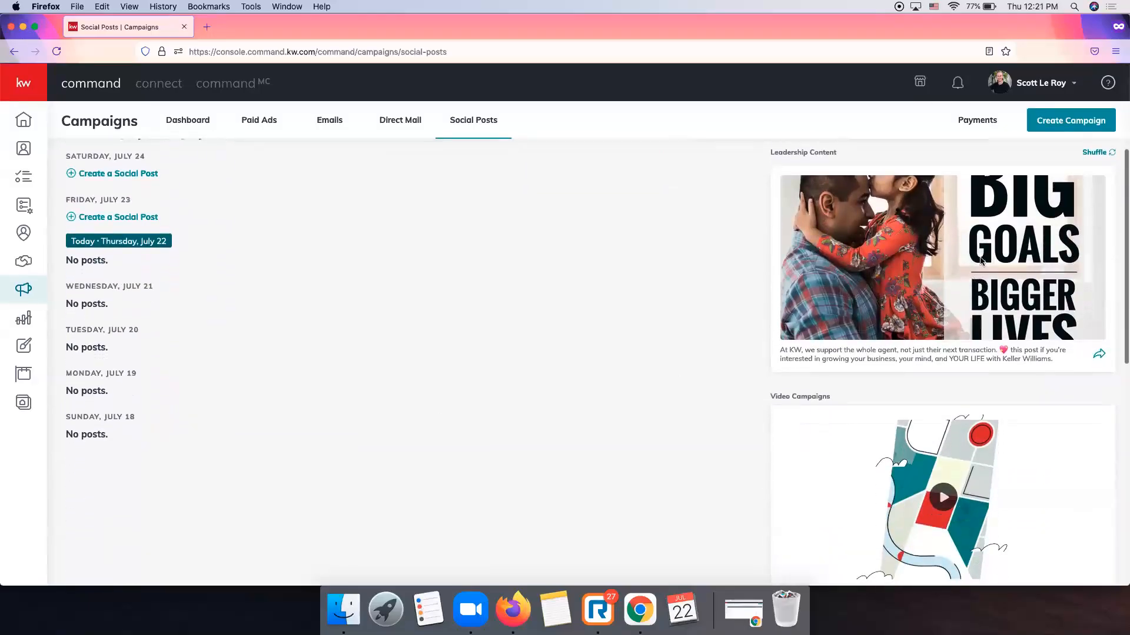
scroll(1061, 424, "down", 2)
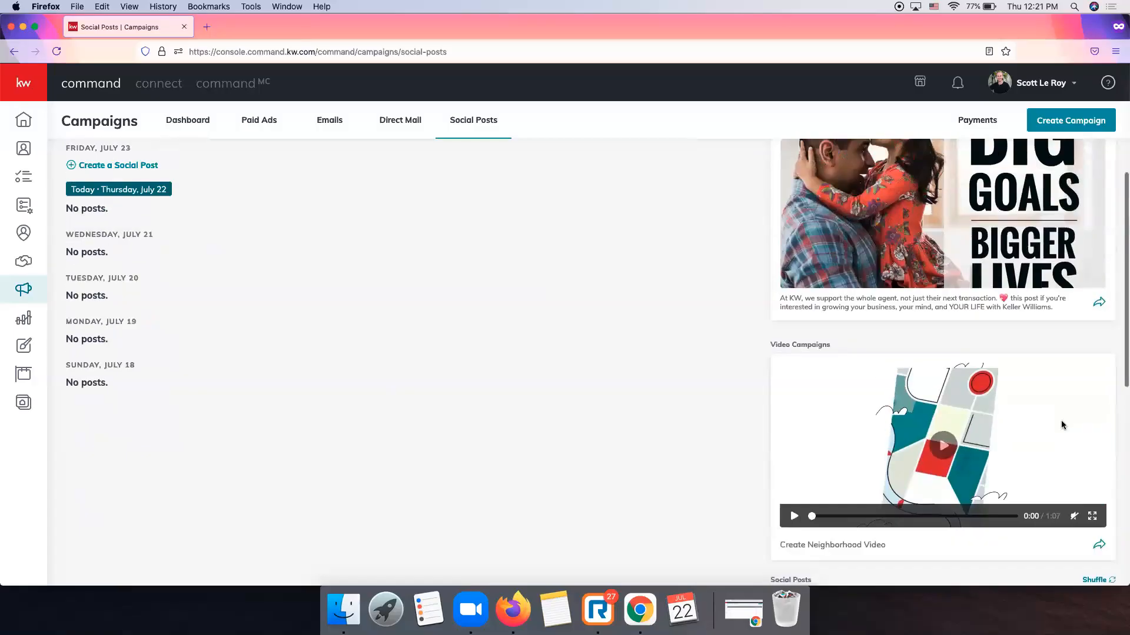
scroll(1061, 423, "up", 8)
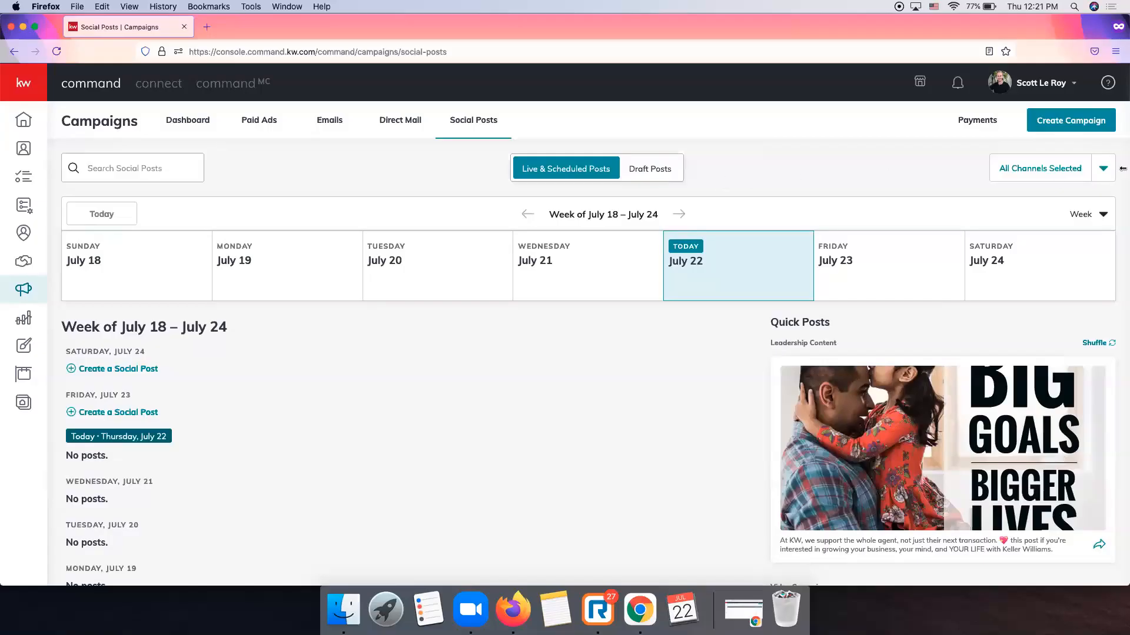
left_click(1085, 127)
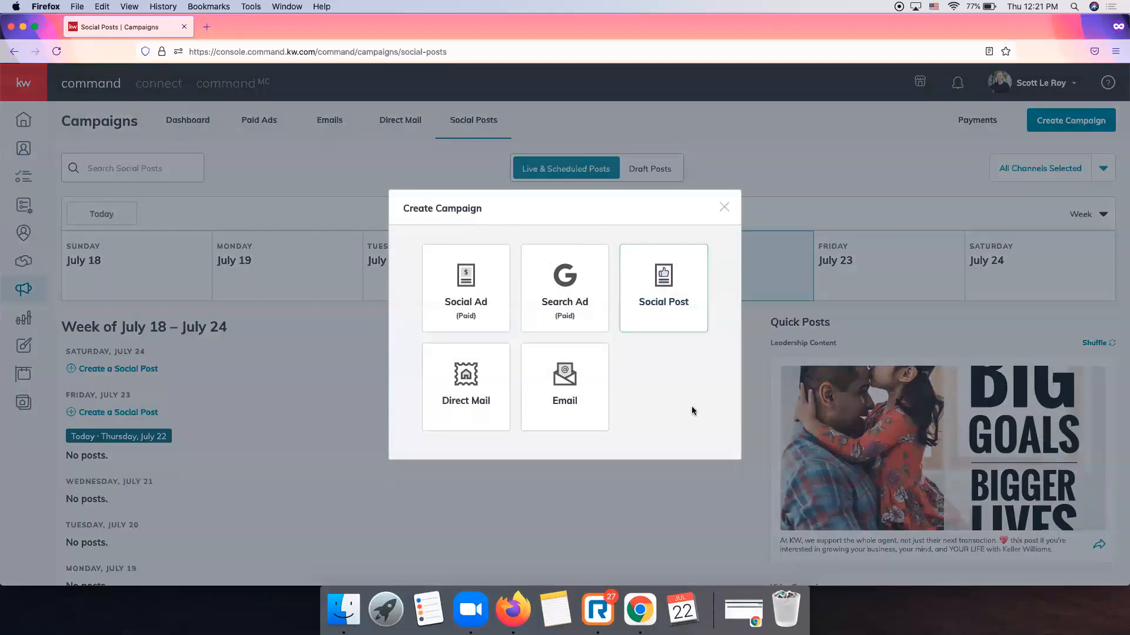
Choose Social Post as the campaign type and place the cursor in its empty Text field.
left_click(674, 304)
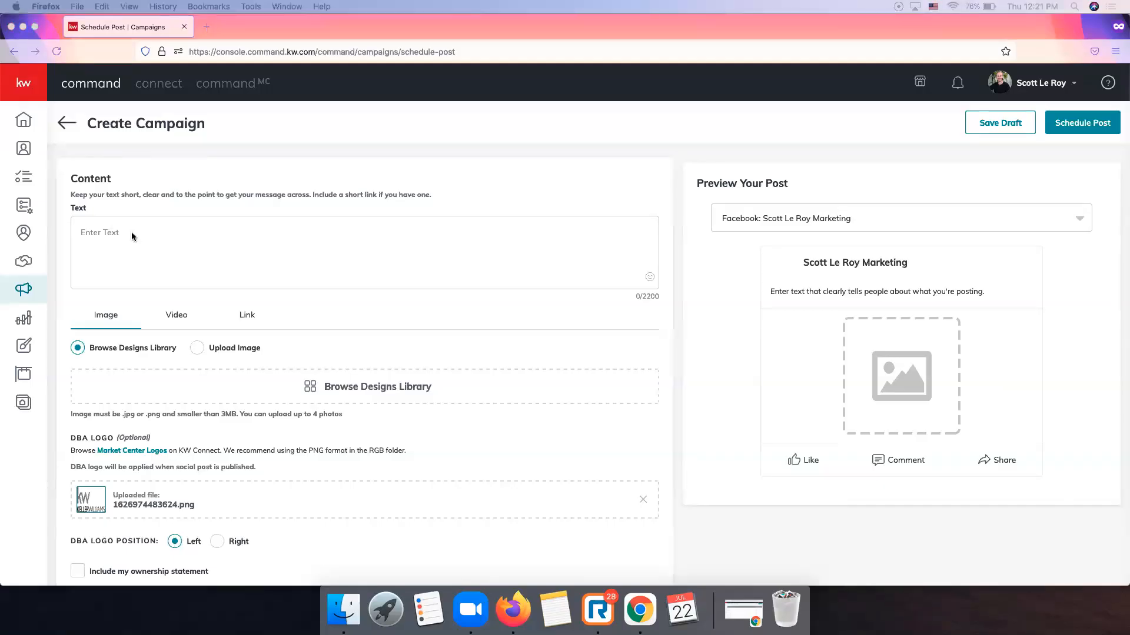
left_click(149, 241)
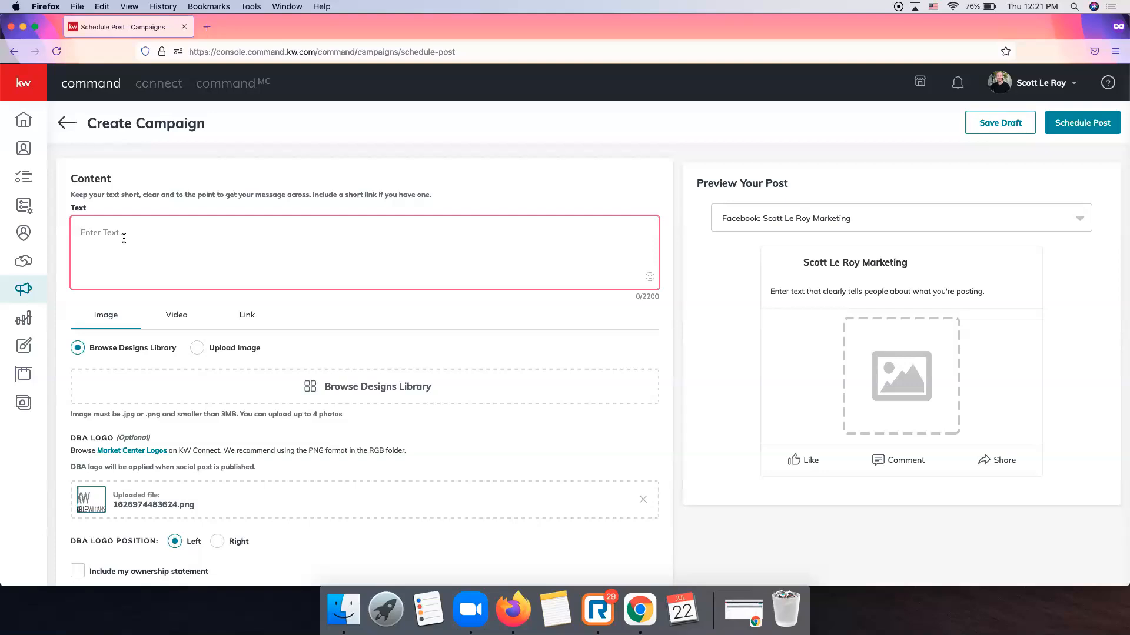
Write 'Just Listed in Franklin', paste the Berry Farms description, and add 'Contact Today for More Information'.
type("J")
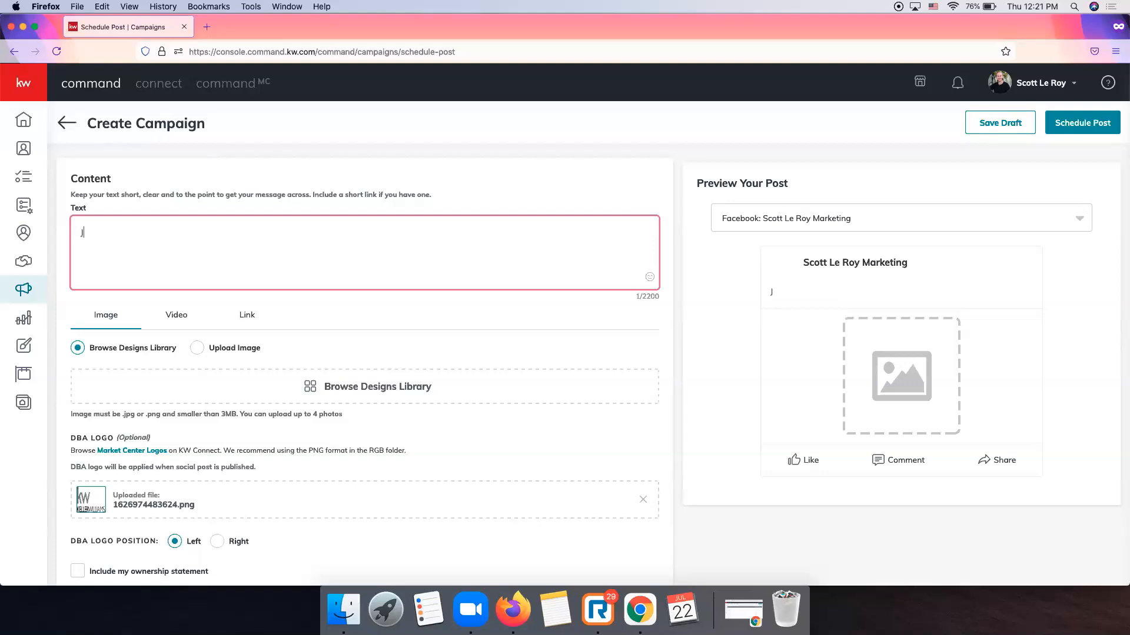
type("ust Listed in Franklin!")
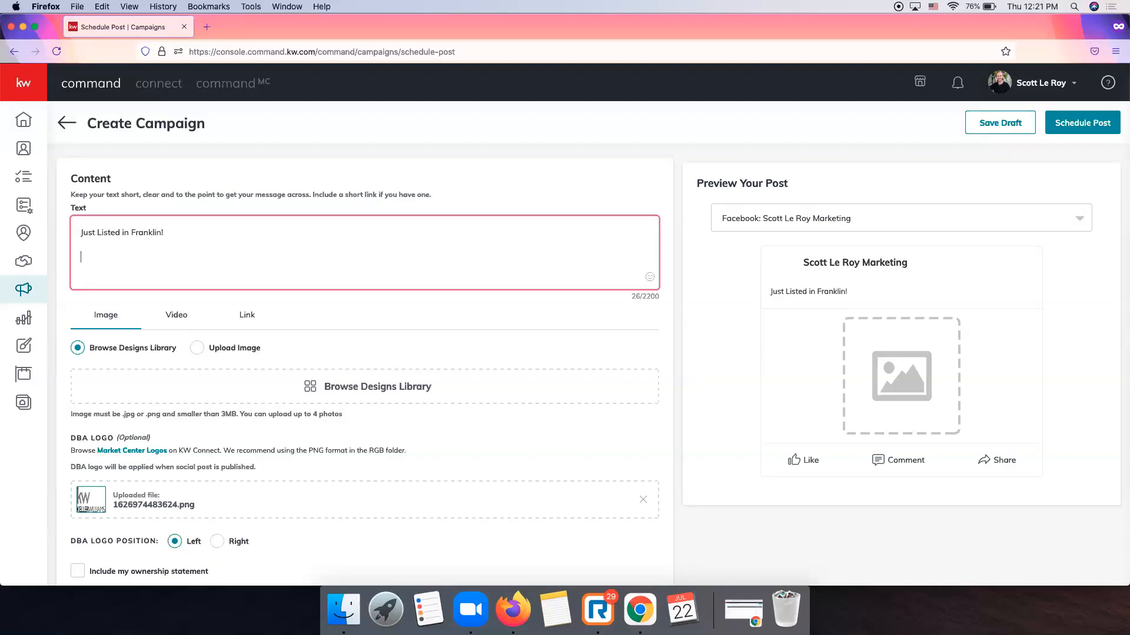
type("Great opportunity to purchase a LIVE/WORK Unit in Berry Farms! Own a business in a thriving neighborhood. Elegant living space with 3 bedrooms and 2 porches located in the prime location in the mixed-use neighborhood. Maximize your investment and business! https://berryfarmstn.com/")
key("Return")
key("Return")
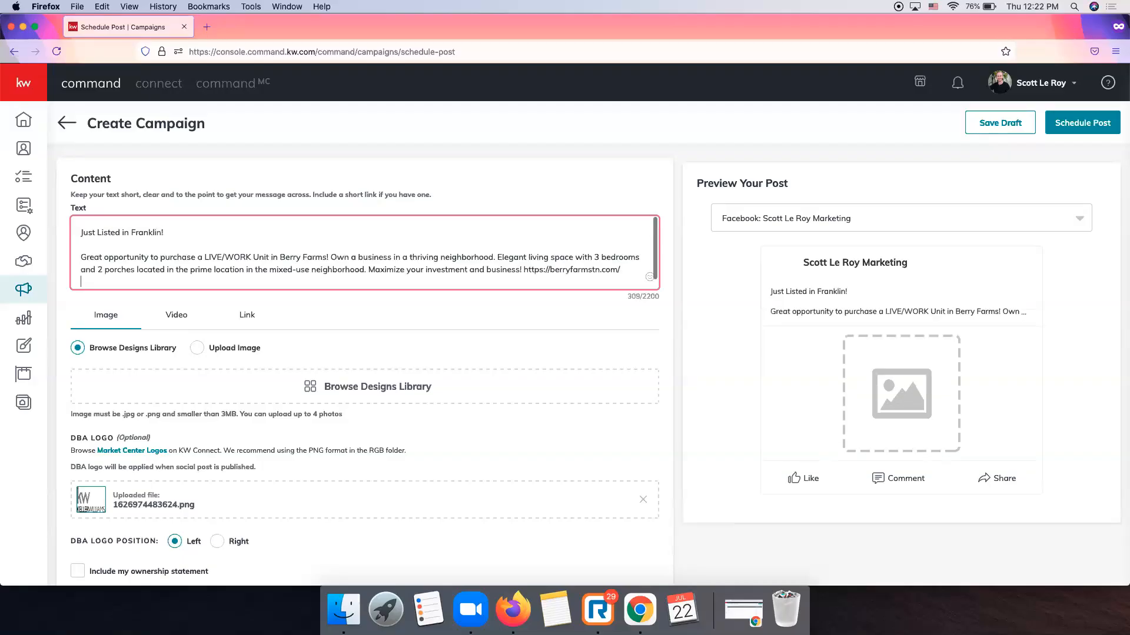
type("Contact Today f")
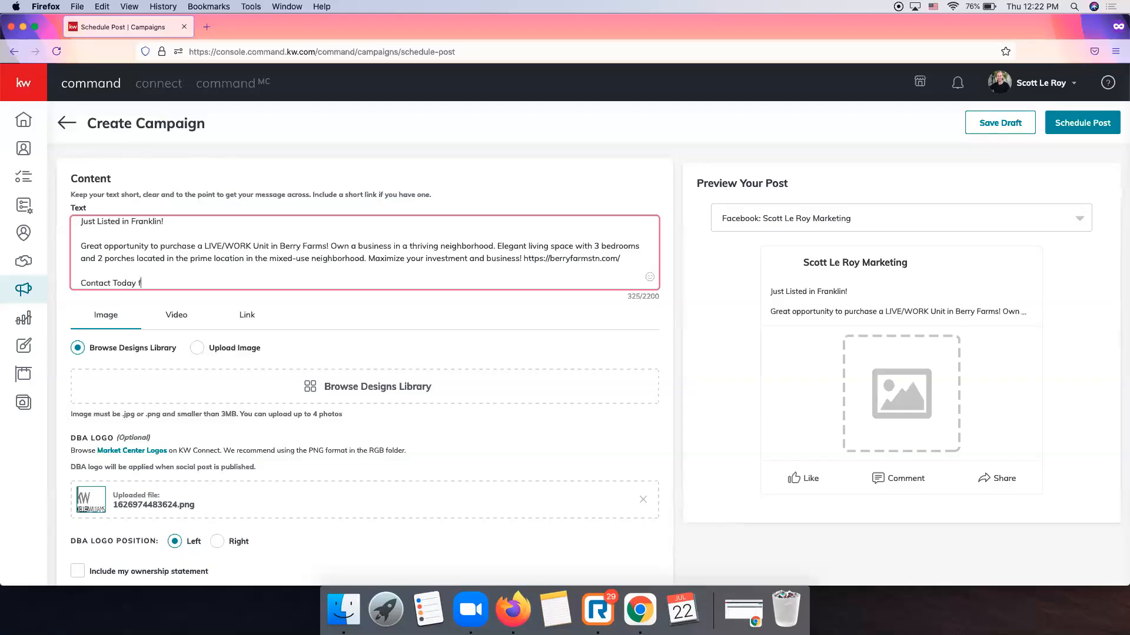
type("or More Information!")
scroll(443, 263, "up", 1)
scroll(443, 264, "down", 2)
scroll(443, 264, "up", 2)
scroll(443, 263, "down", 2)
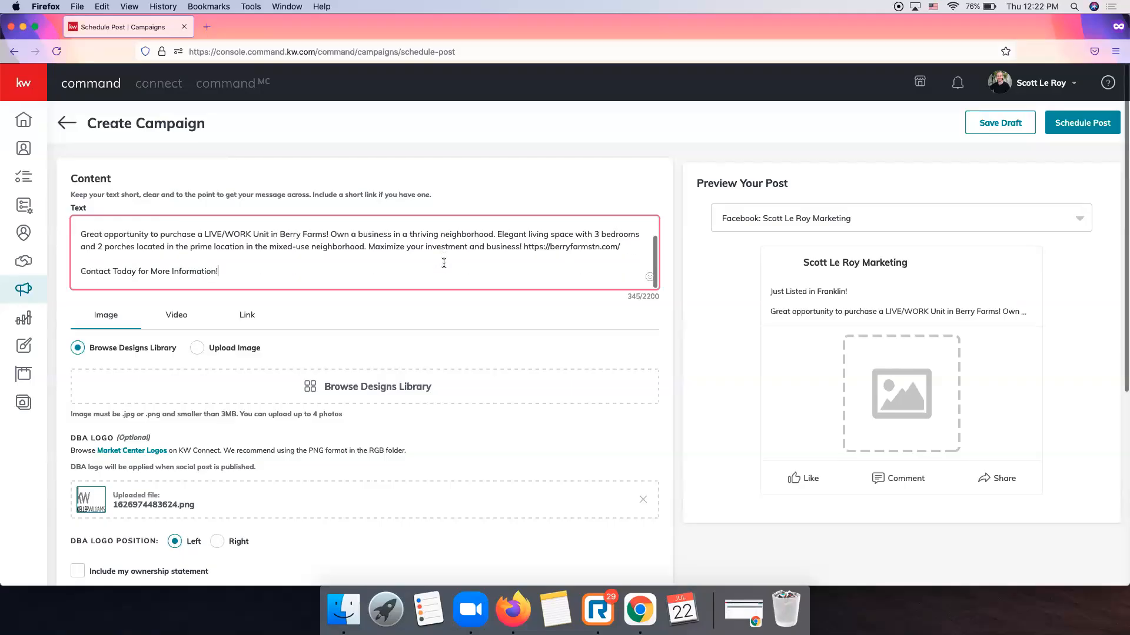
scroll(334, 313, "down", 1)
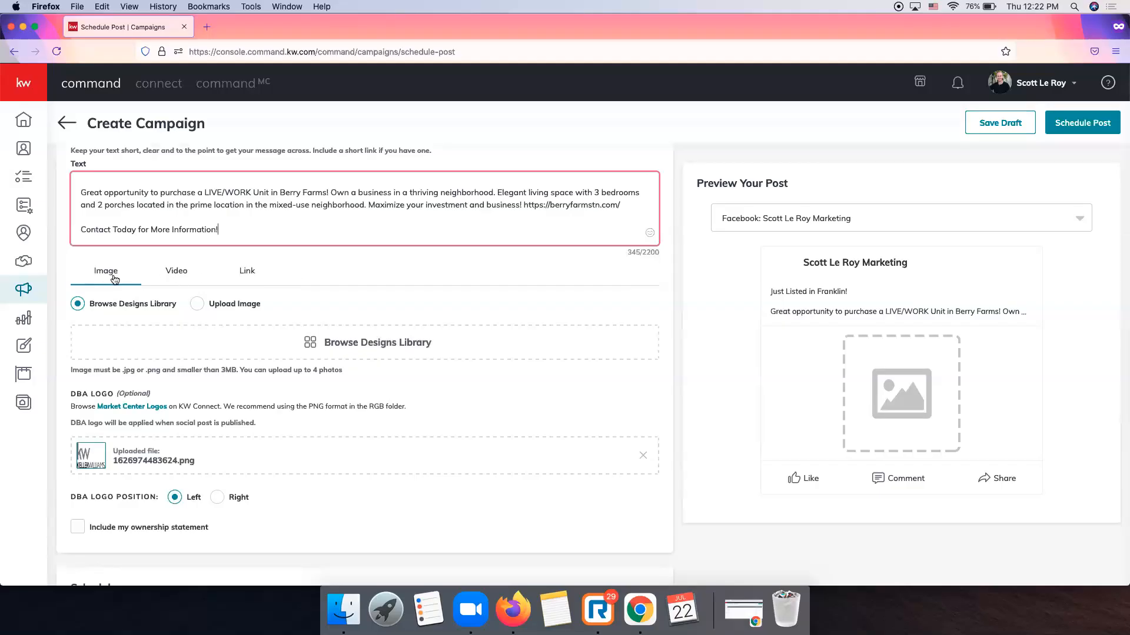
left_click(183, 276)
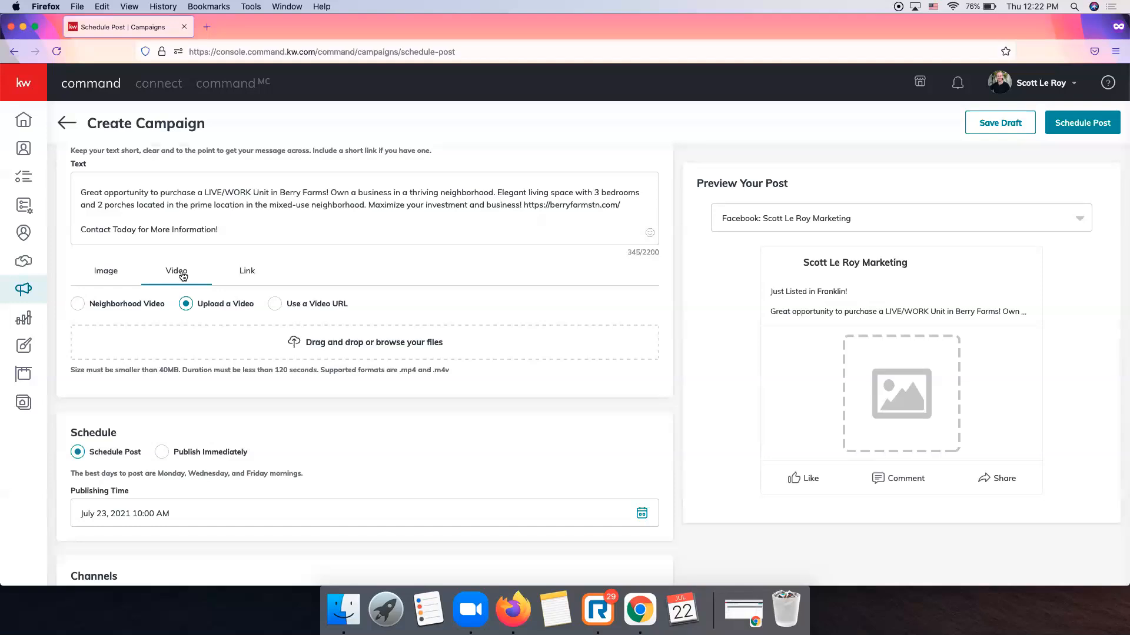
left_click(235, 274)
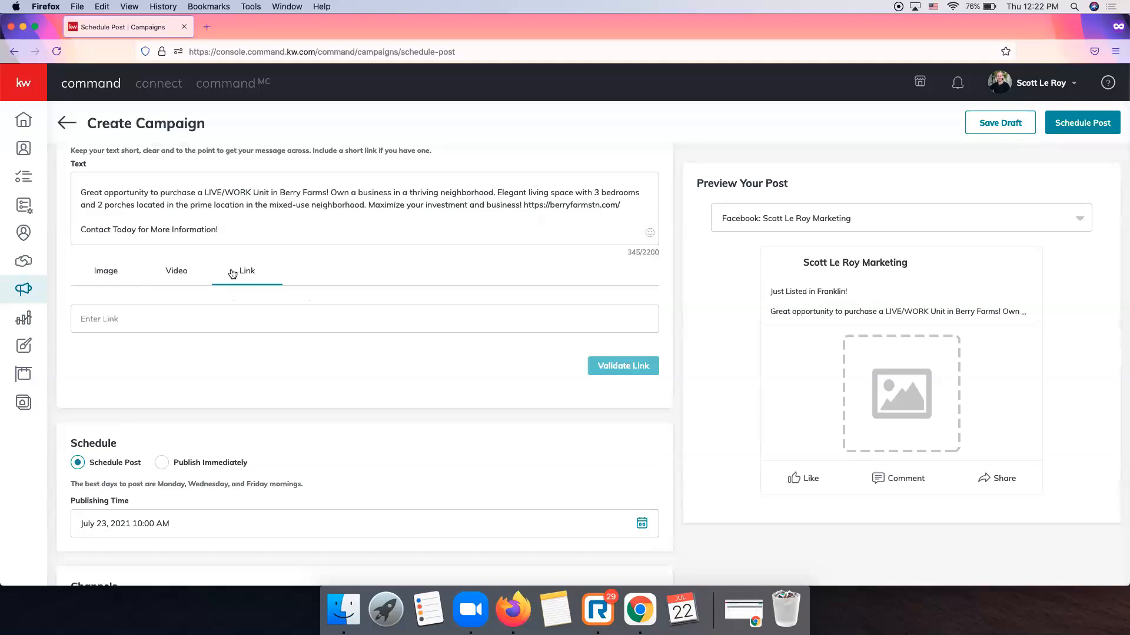
left_click(97, 275)
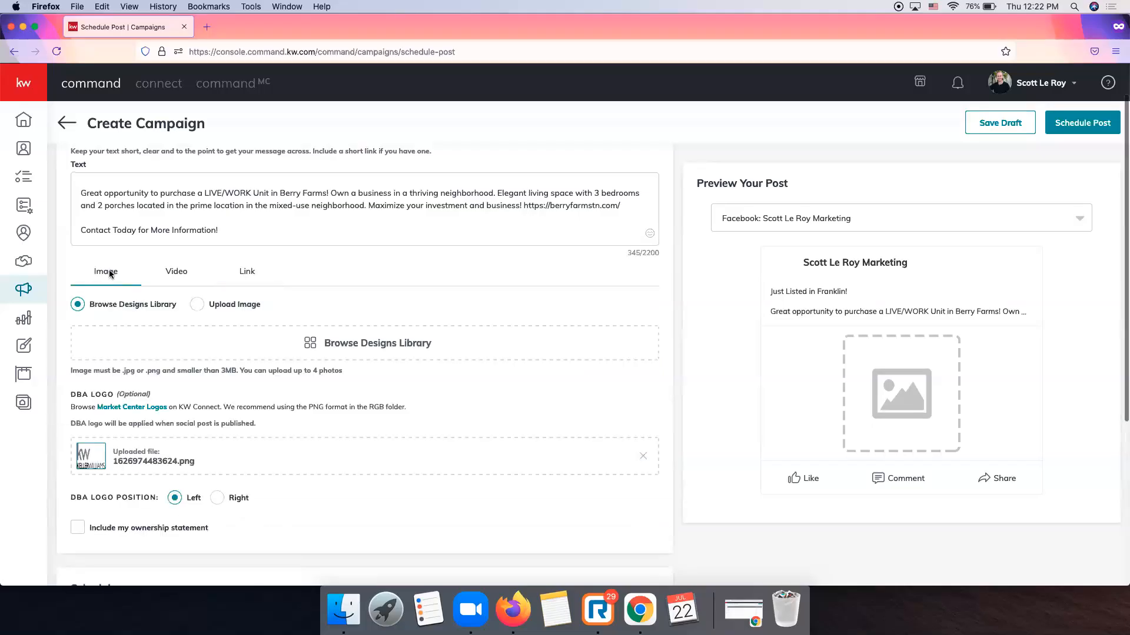
scroll(109, 275, "down", 1)
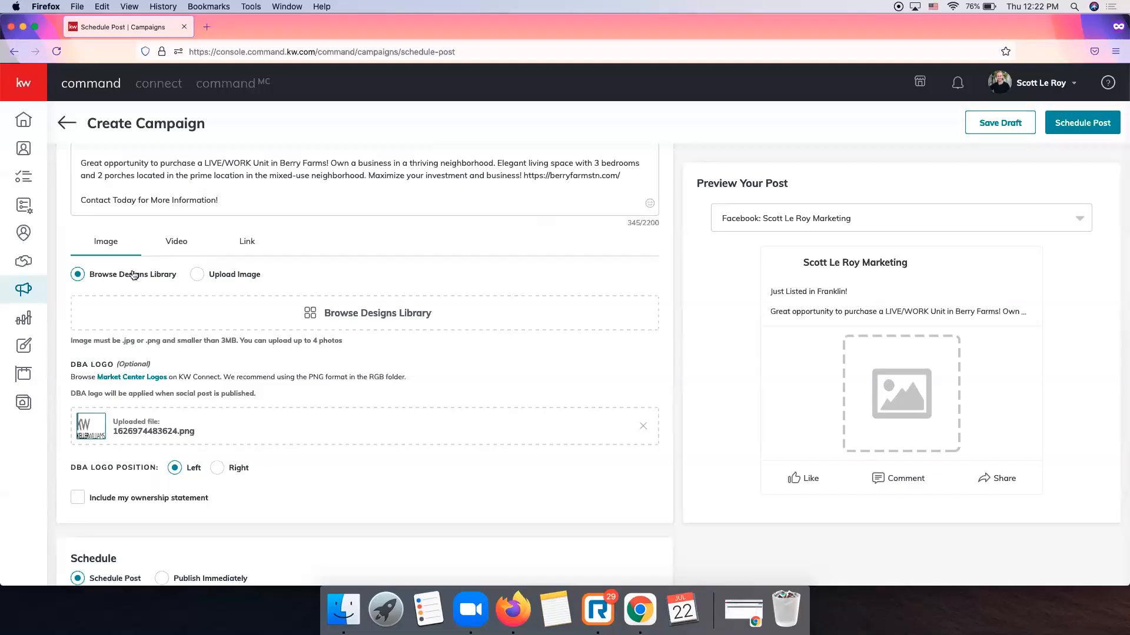
left_click(196, 276)
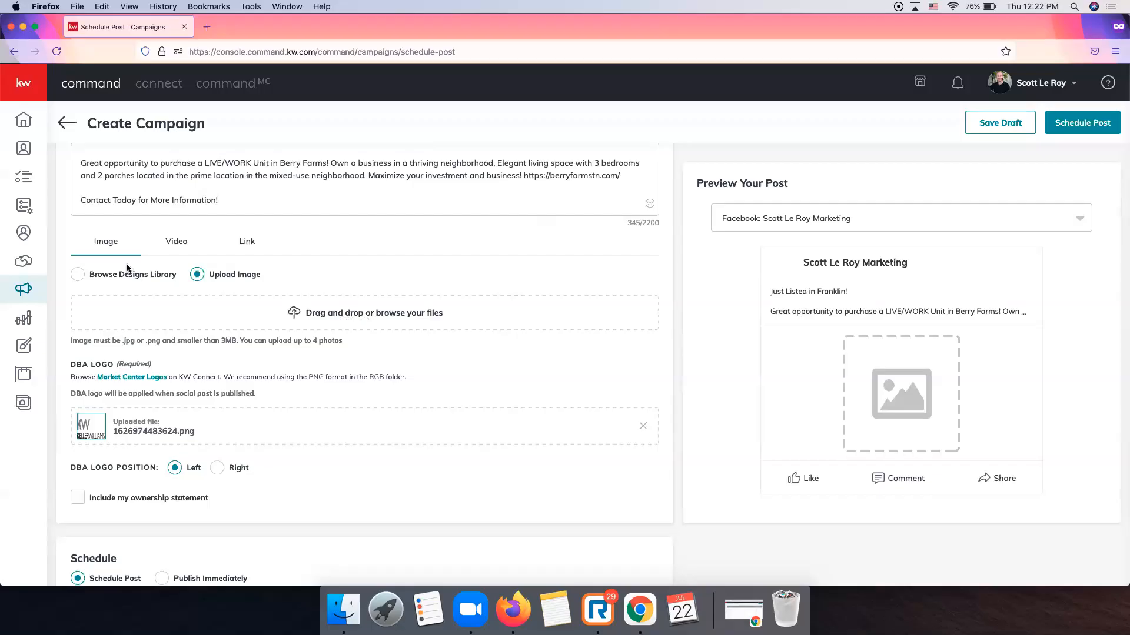
left_click(82, 277)
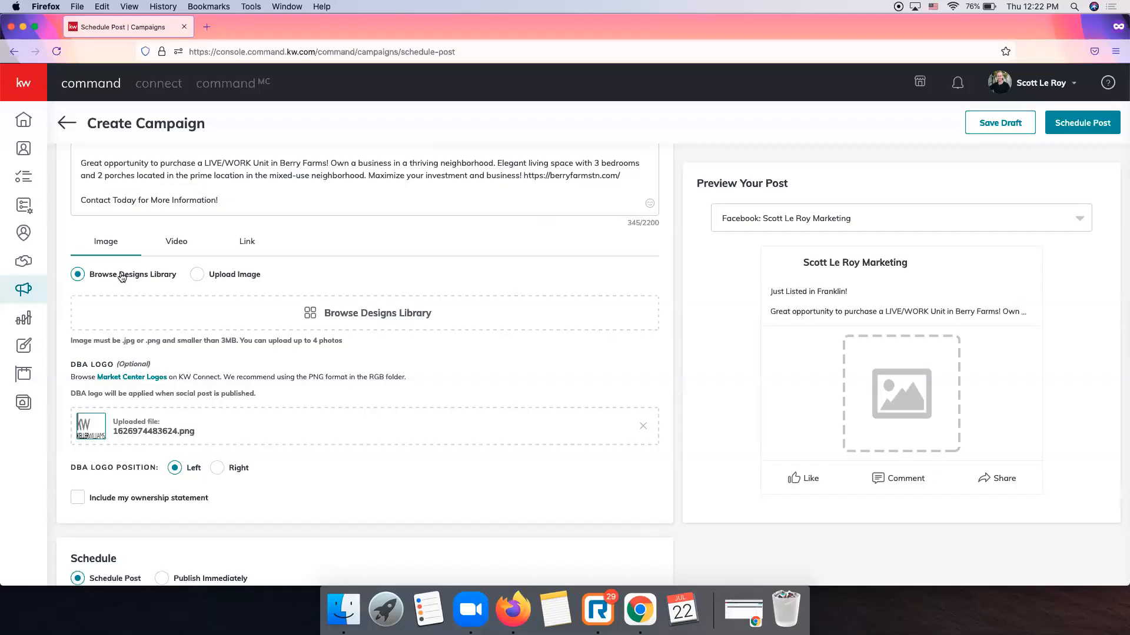
Pick the Levisa FB template from the Designs Library as the post image.
left_click(381, 317)
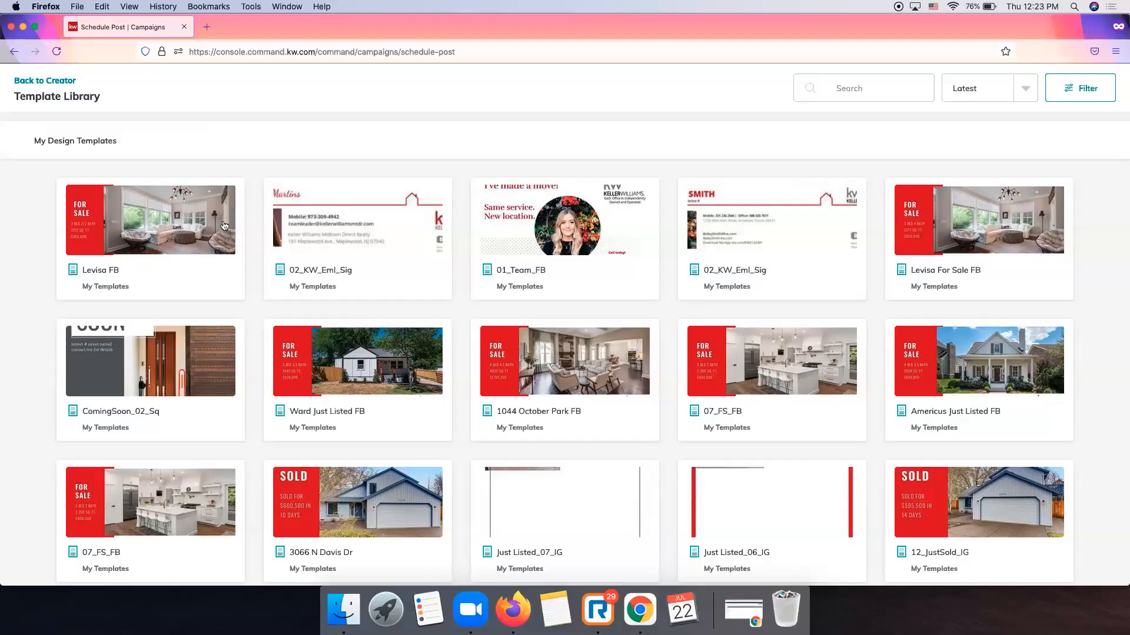
left_click(175, 234)
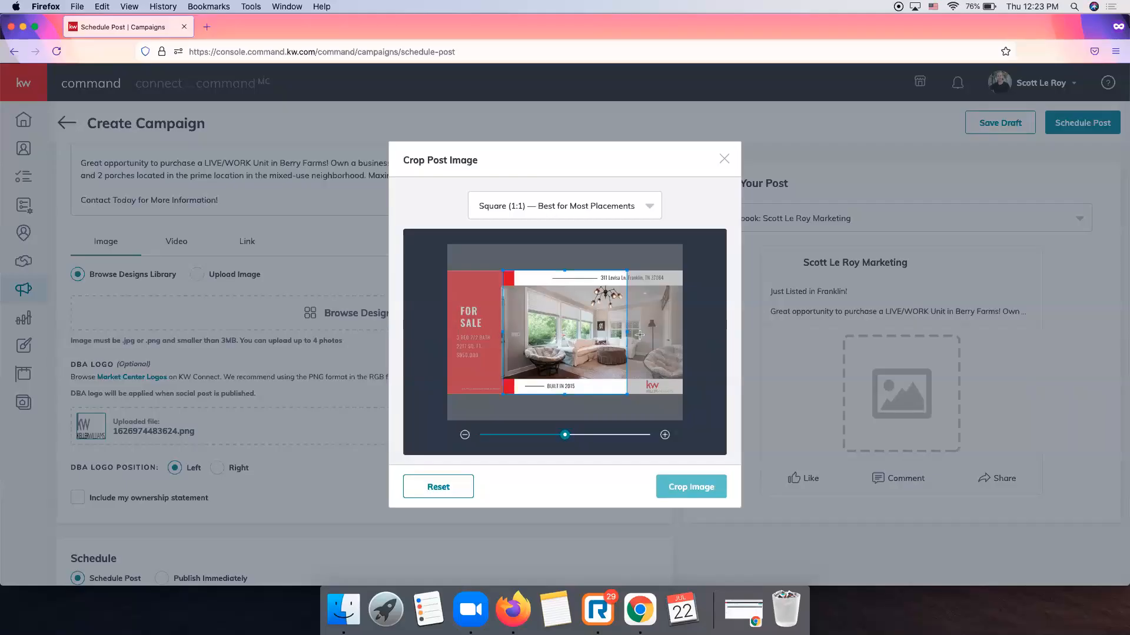
Crop the Levisa FB image to Wide (1.91:1) and attach it to the post.
mouse_move(626, 333)
left_mouse_down()
mouse_move(663, 333)
mouse_move(608, 336)
left_mouse_up()
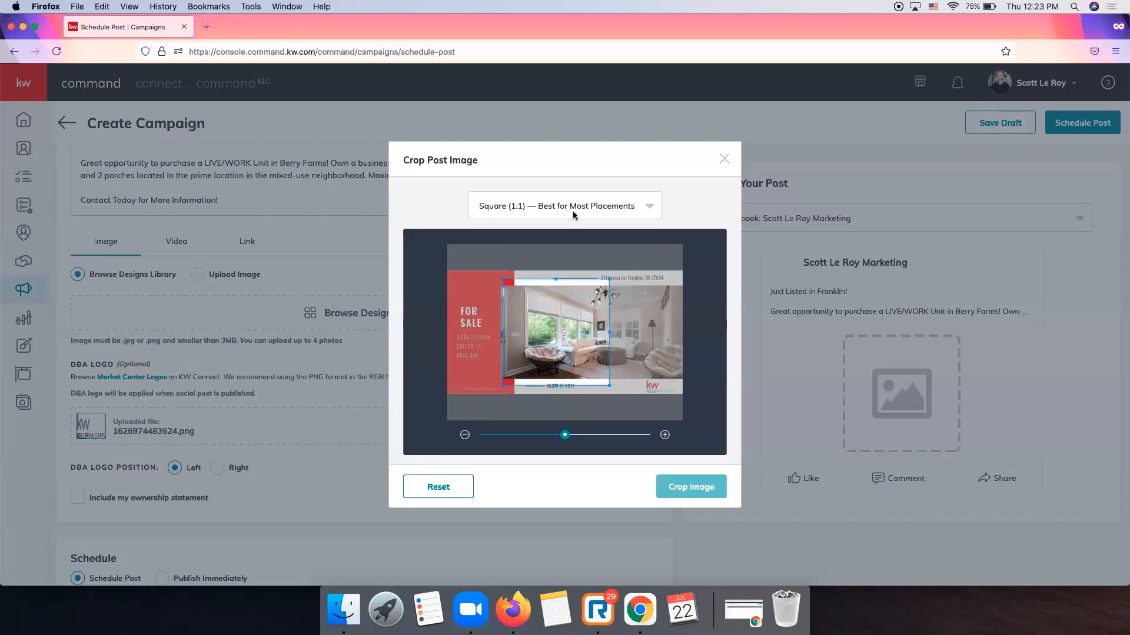
left_click(565, 206)
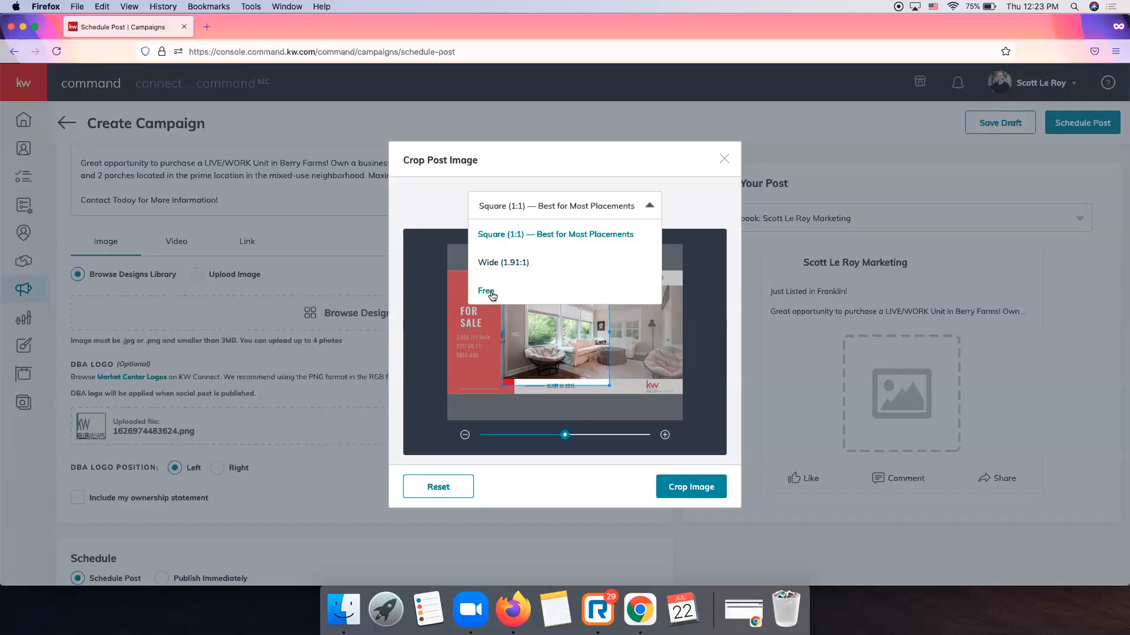
left_click(528, 267)
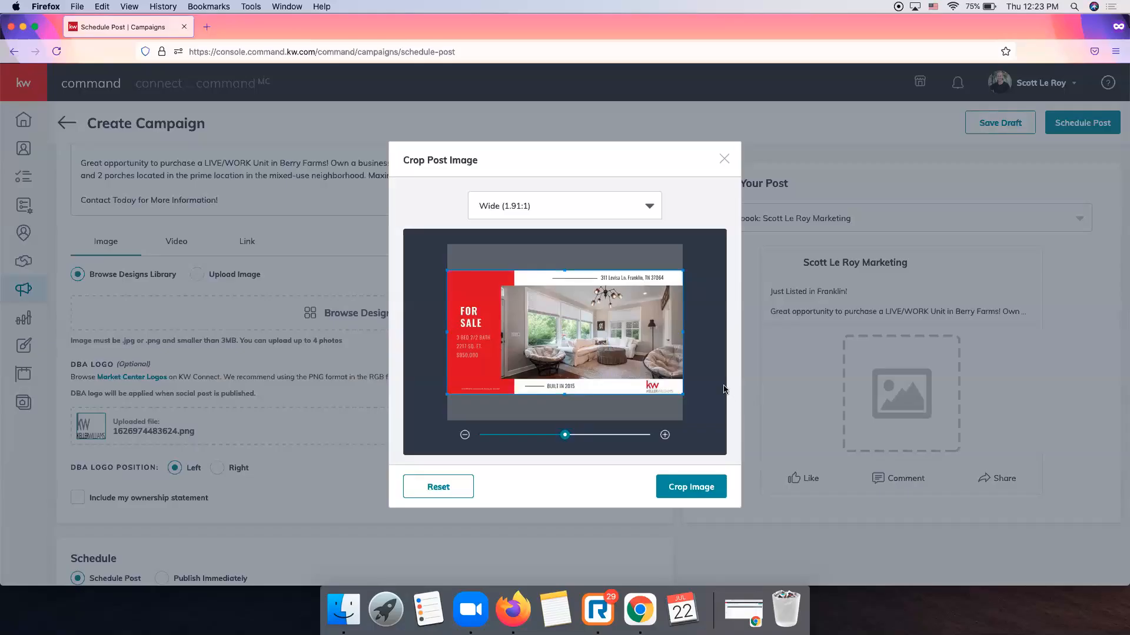
left_click(709, 493)
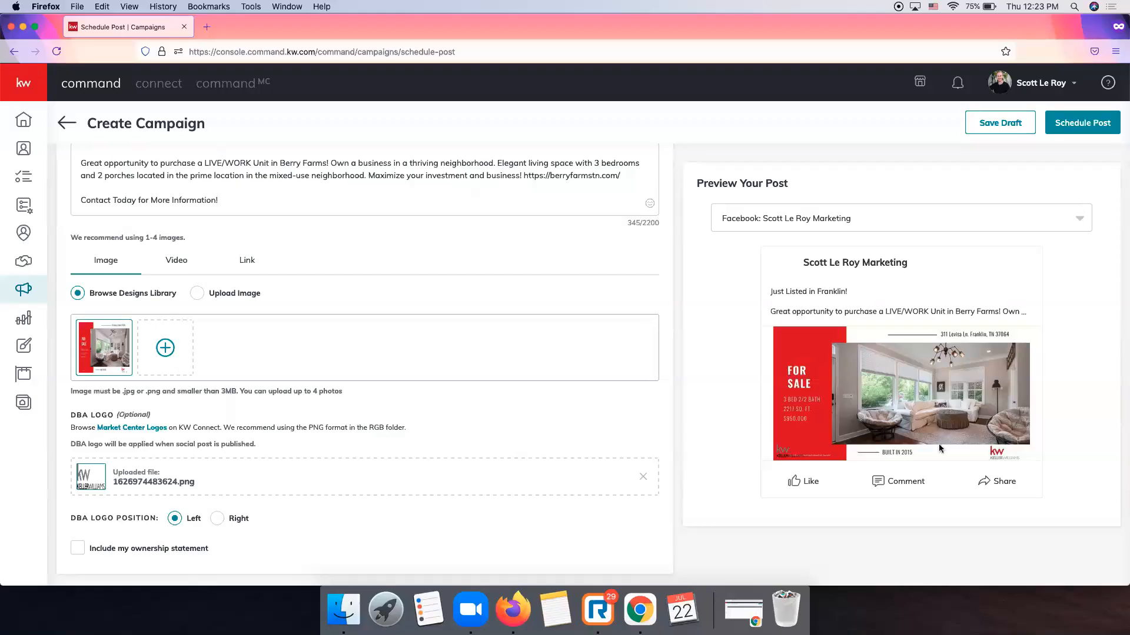
scroll(432, 318, "down", 1)
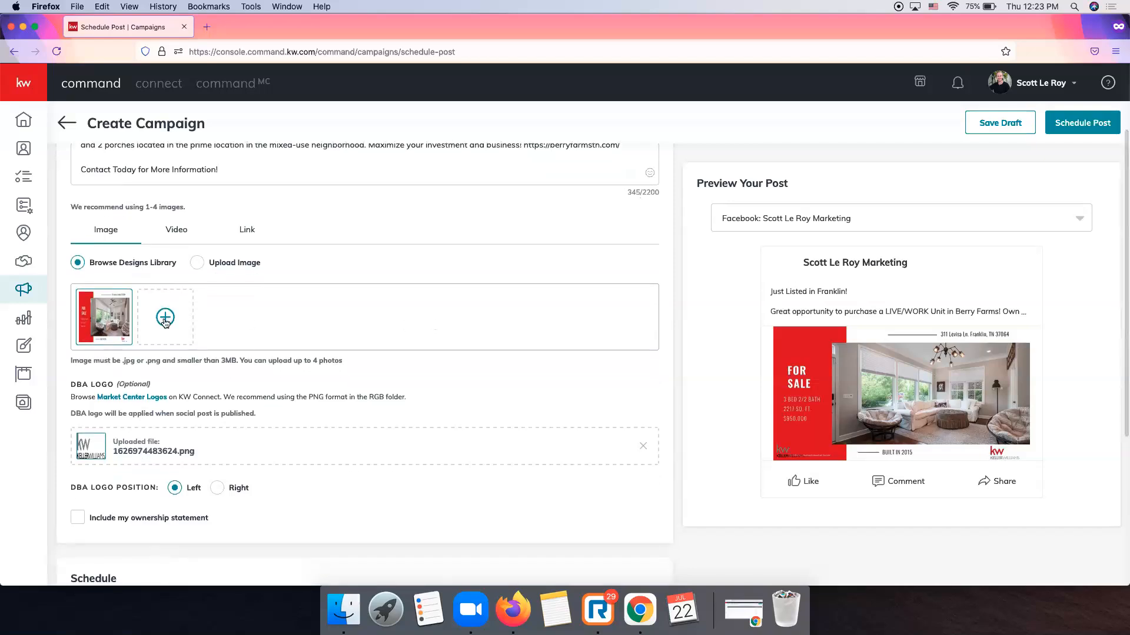
scroll(165, 323, "down", 1)
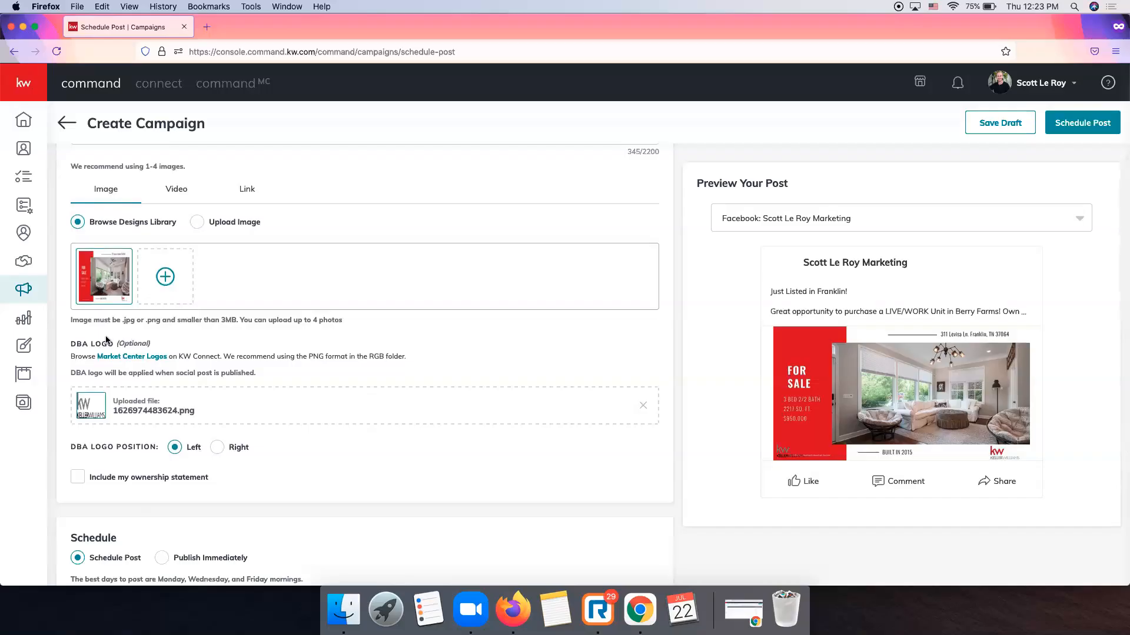
scroll(109, 338, "down", 1)
left_click_drag(117, 302, 175, 302)
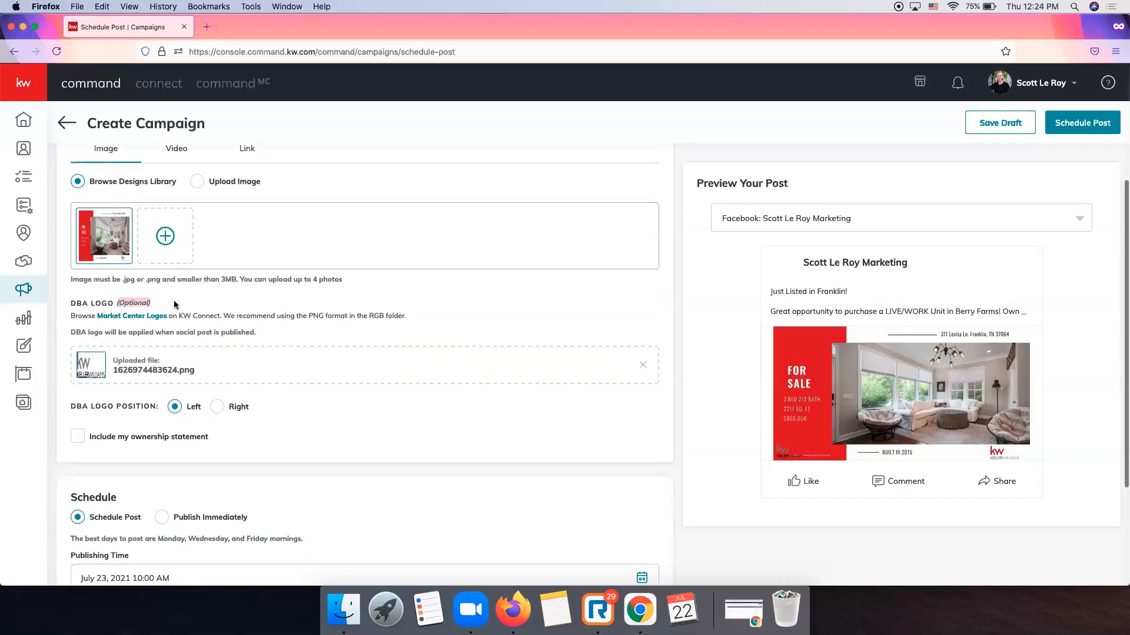
left_click(175, 303)
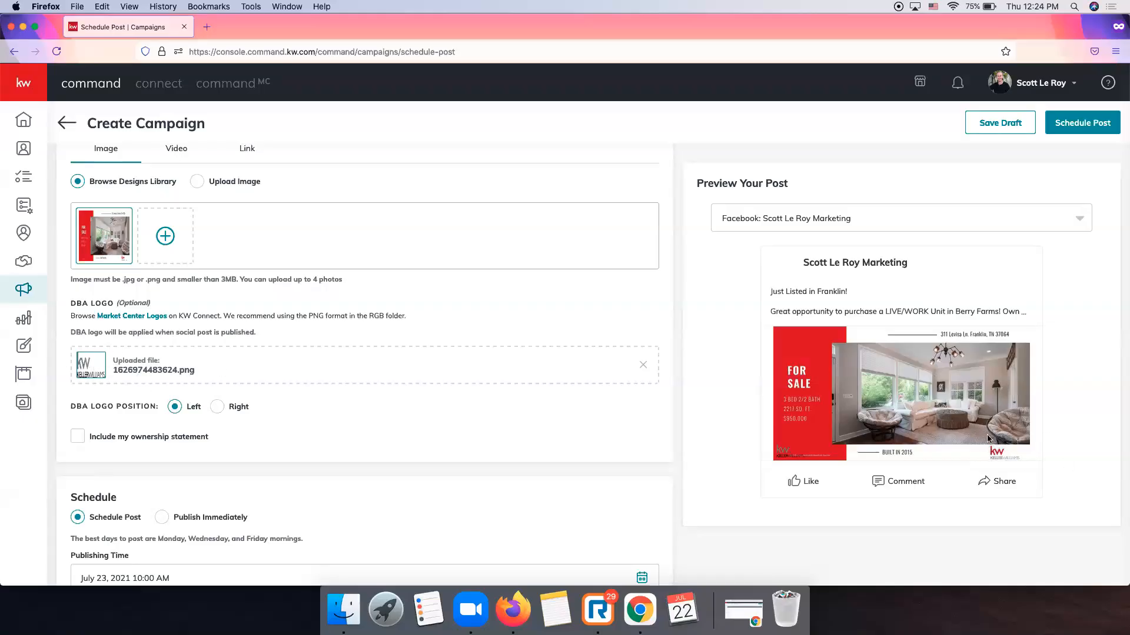
Remove the uploaded DBA logo file and leave 'Include my ownership statement' unticked.
left_click(643, 365)
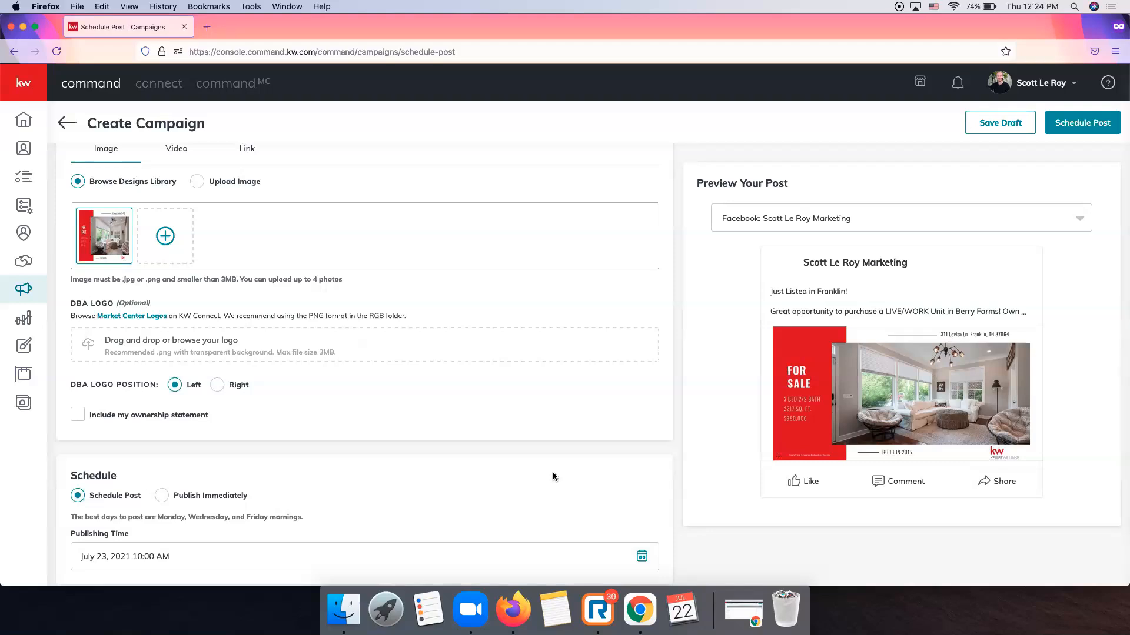
scroll(111, 419, "down", 2)
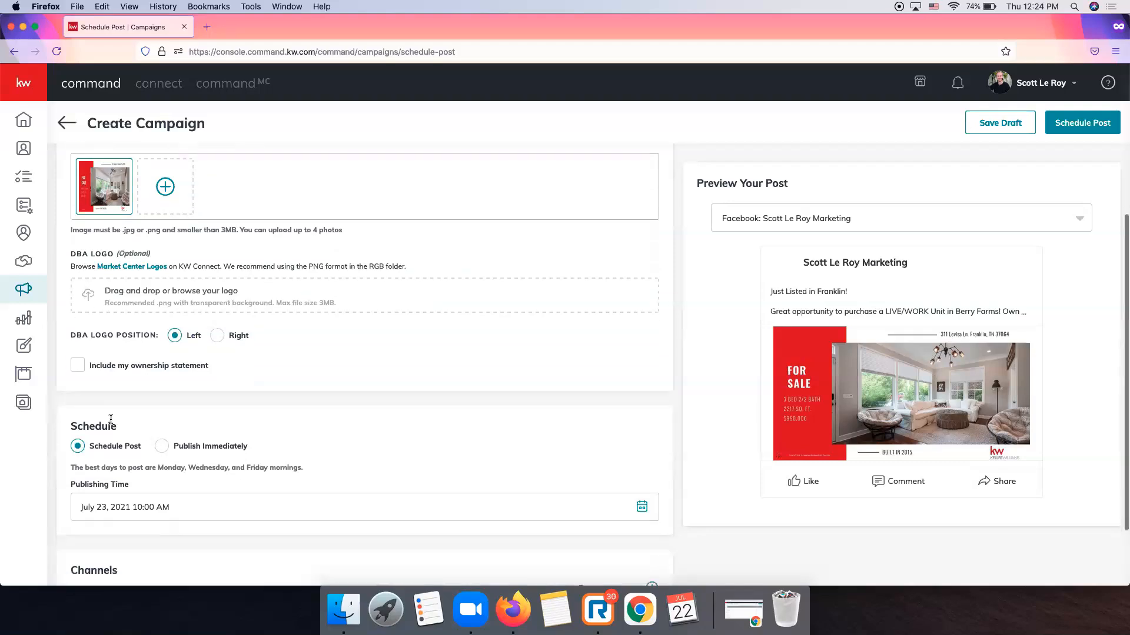
left_click(76, 367)
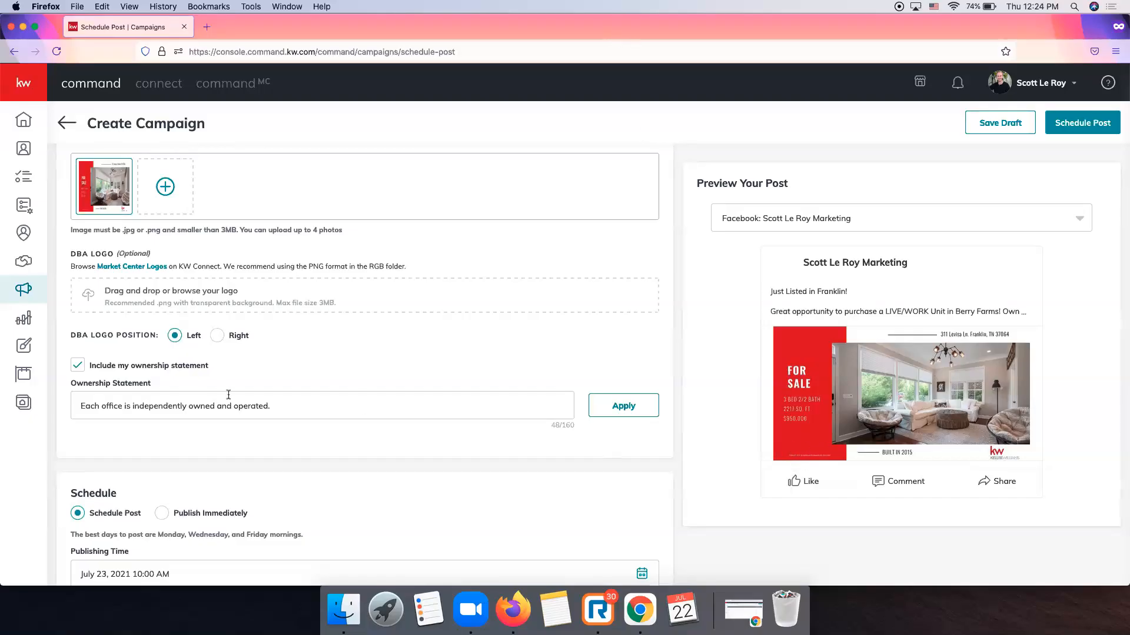
left_click(78, 365)
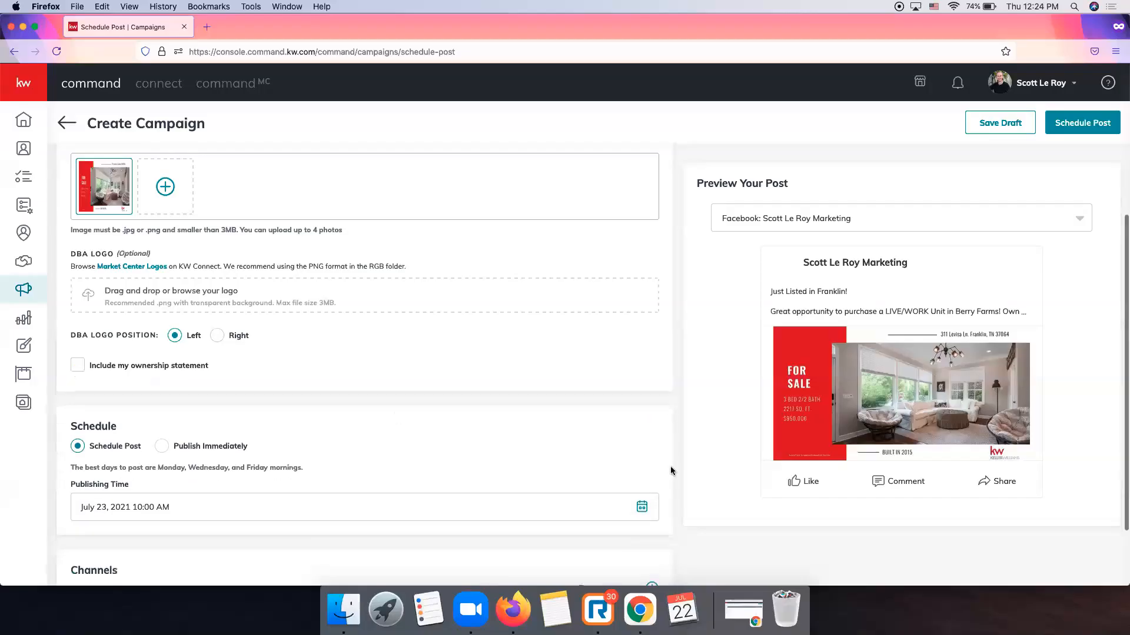
scroll(527, 405, "up", 5)
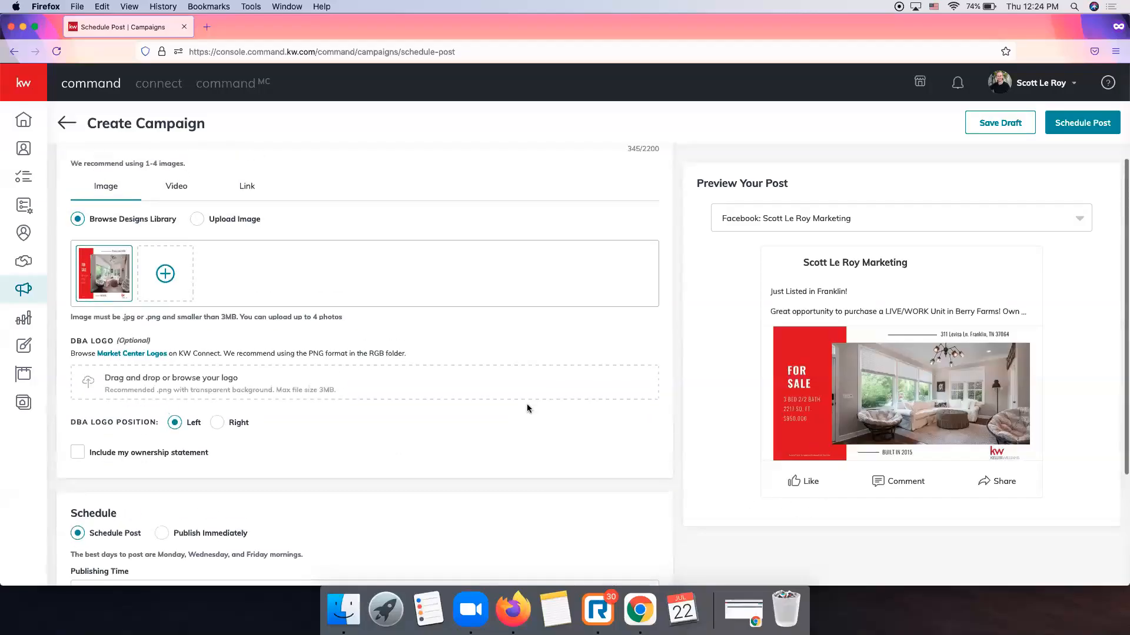
scroll(527, 403, "down", 3)
scroll(527, 404, "down", 1)
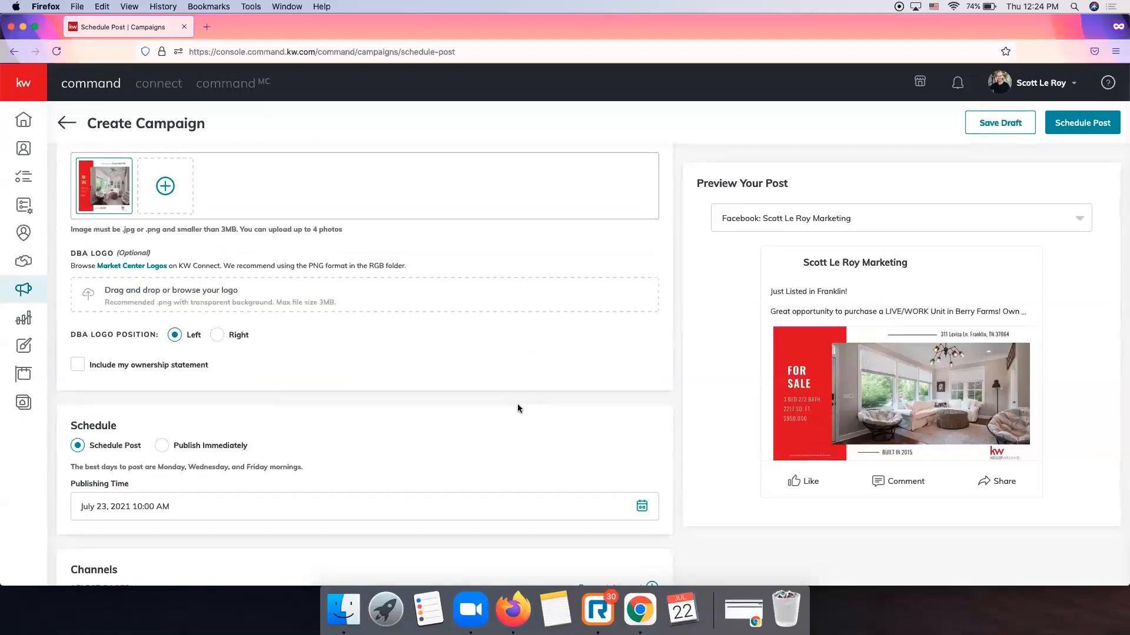
Change the July 23, 2021 publishing time from 10:00 to 10:30 AM.
scroll(524, 410, "down", 2)
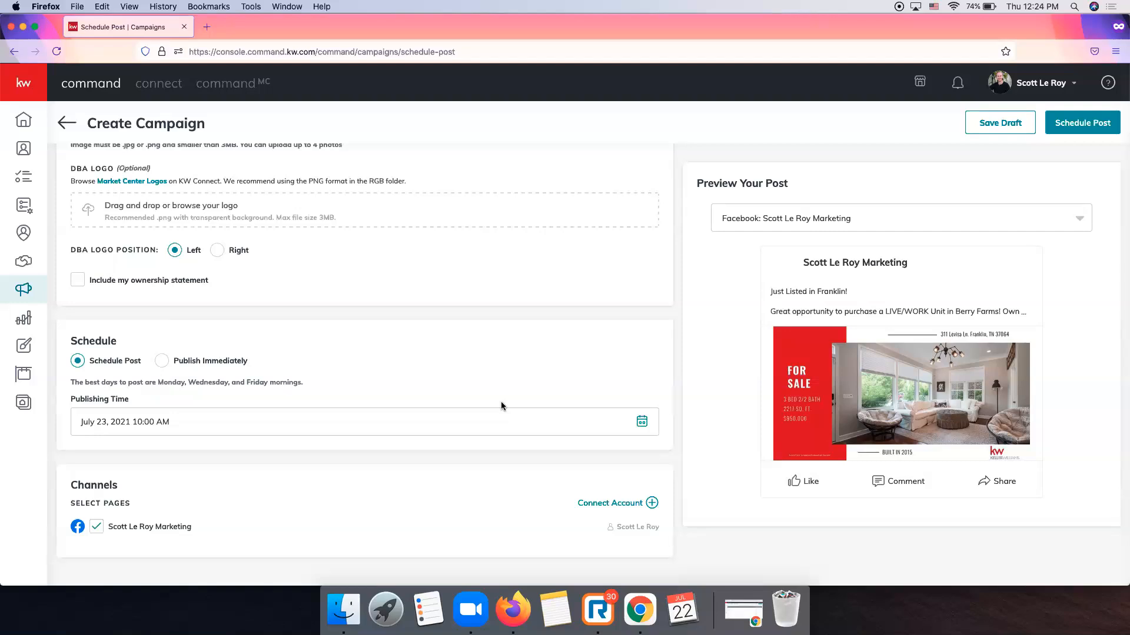
left_click(641, 425)
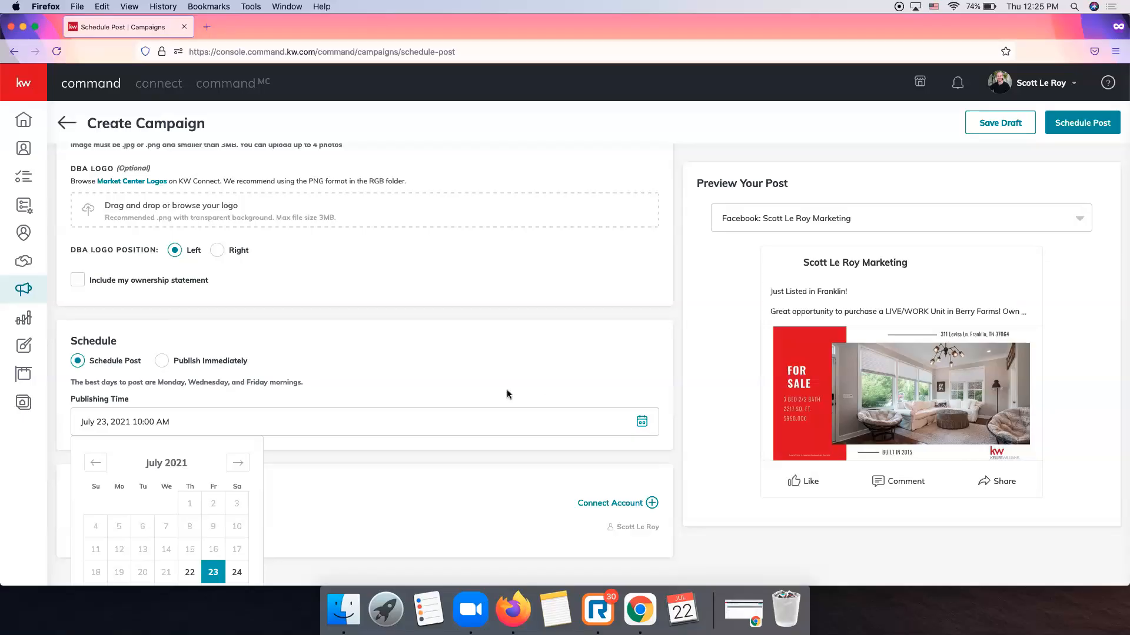
scroll(507, 390, "down", 3)
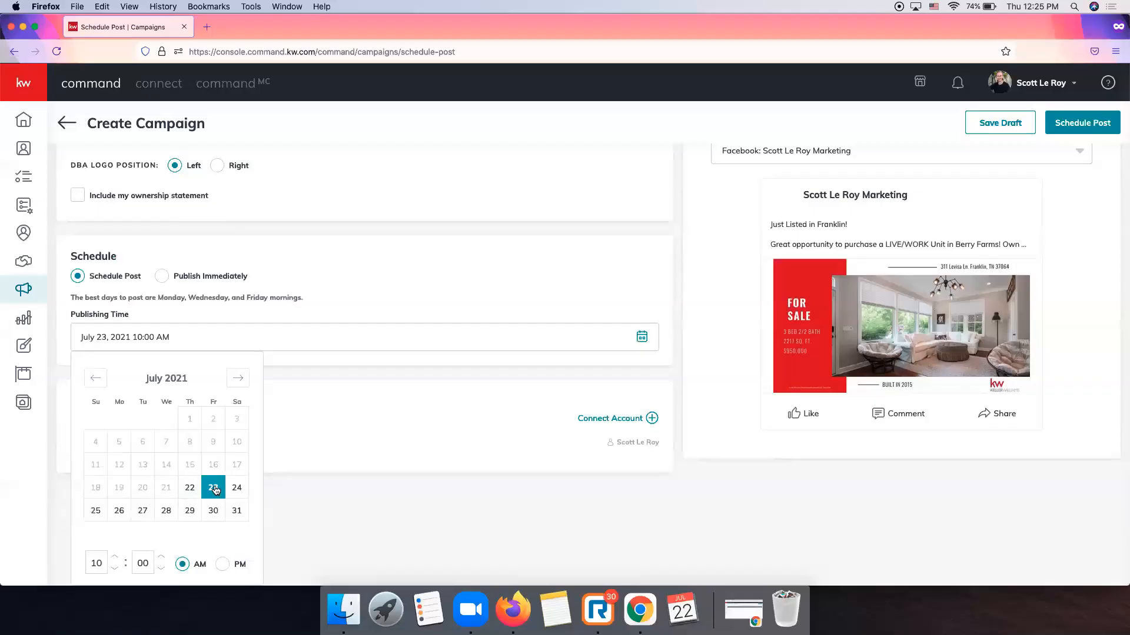
double_click(144, 563)
type("30")
left_click(311, 501)
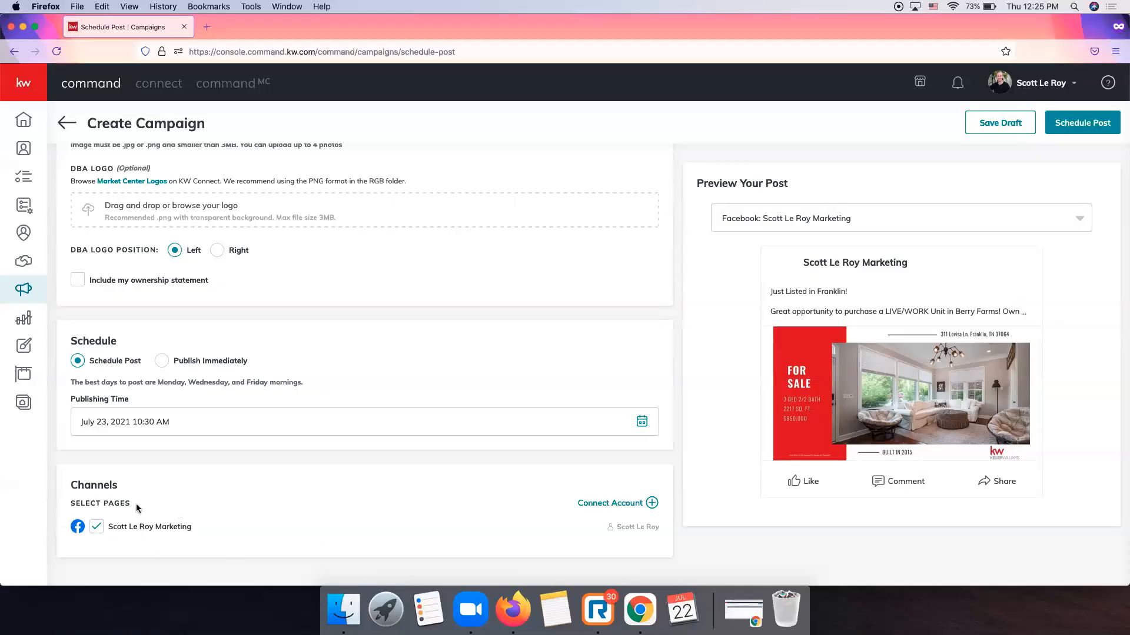
scroll(377, 513, "up", 10)
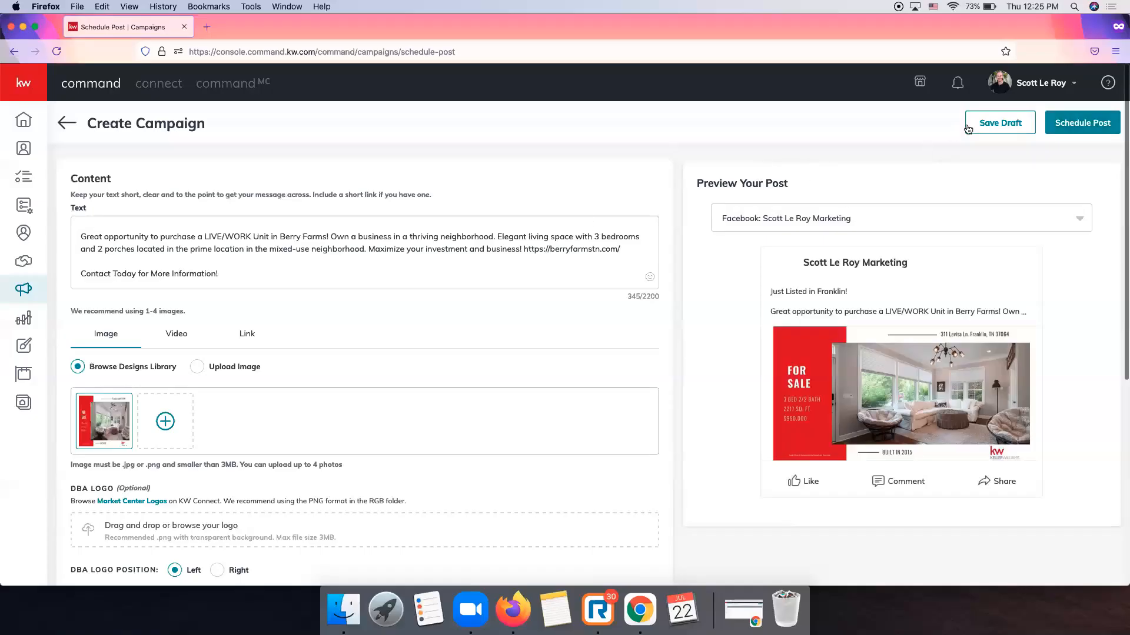
Schedule the Berry Farms listing post and confirm it in the Confirmation dialog.
left_click(1093, 124)
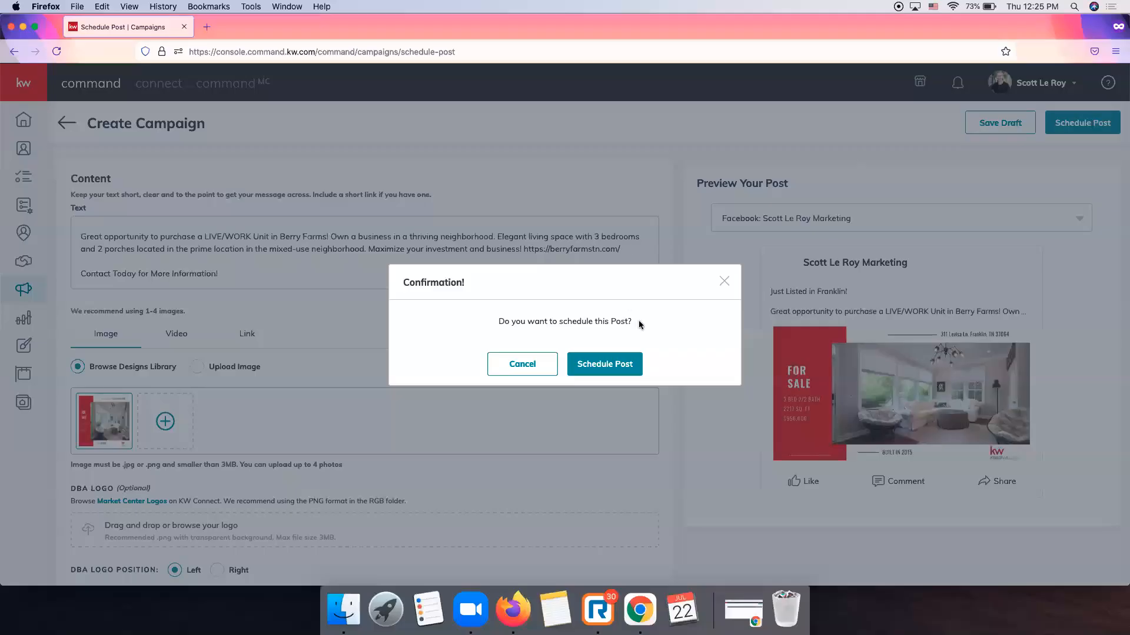
left_click(615, 371)
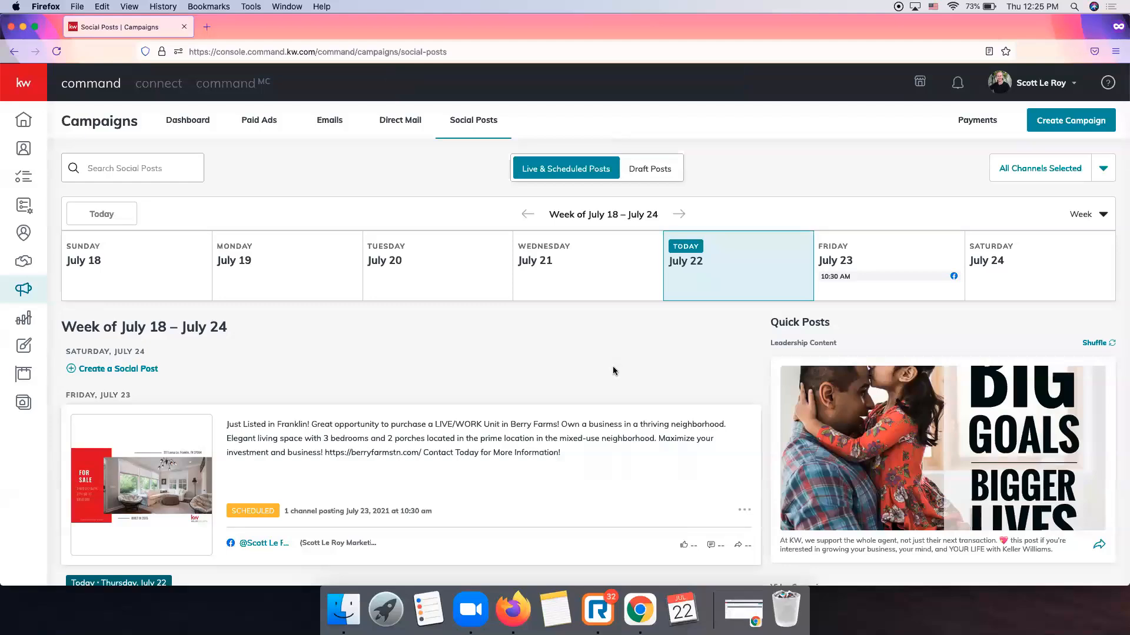
scroll(612, 370, "down", 5)
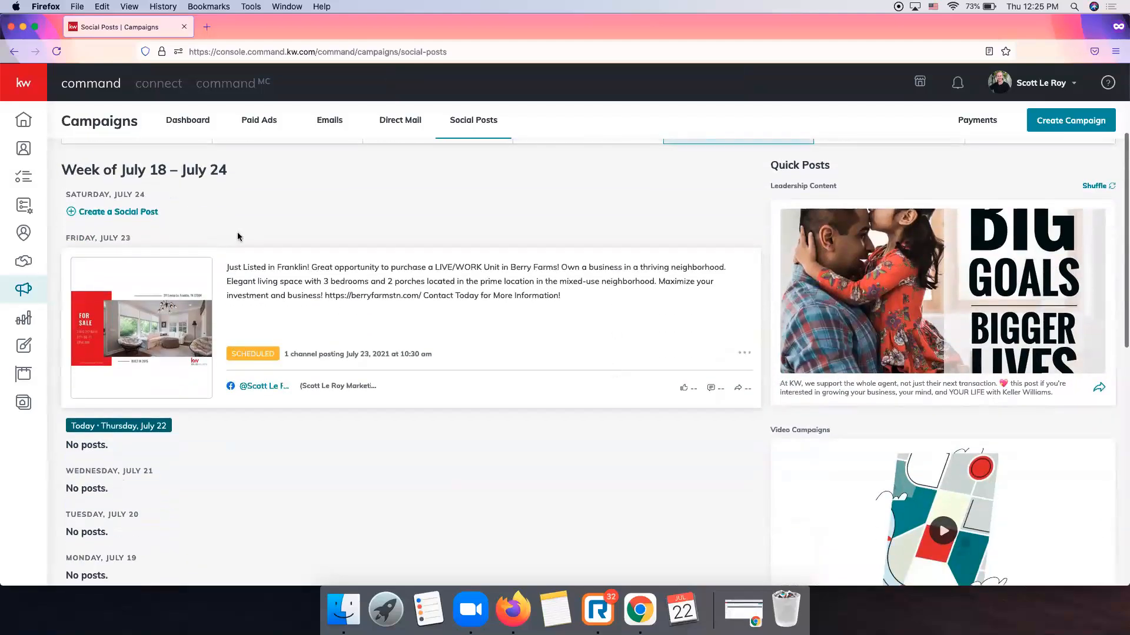
scroll(238, 234, "up", 1)
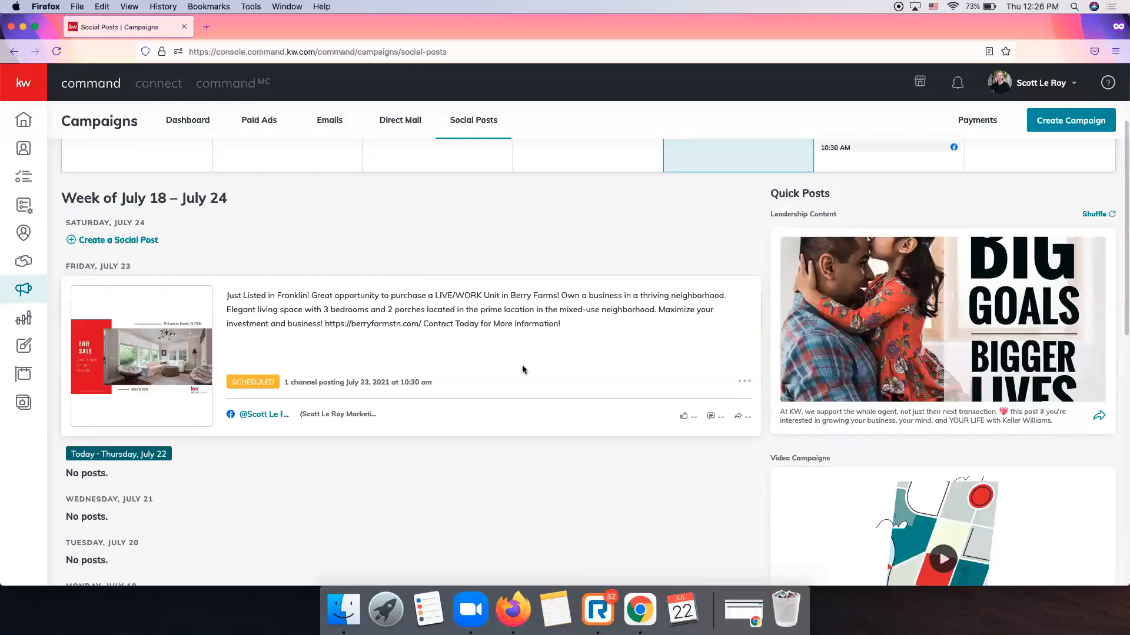
scroll(522, 370, "up", 1)
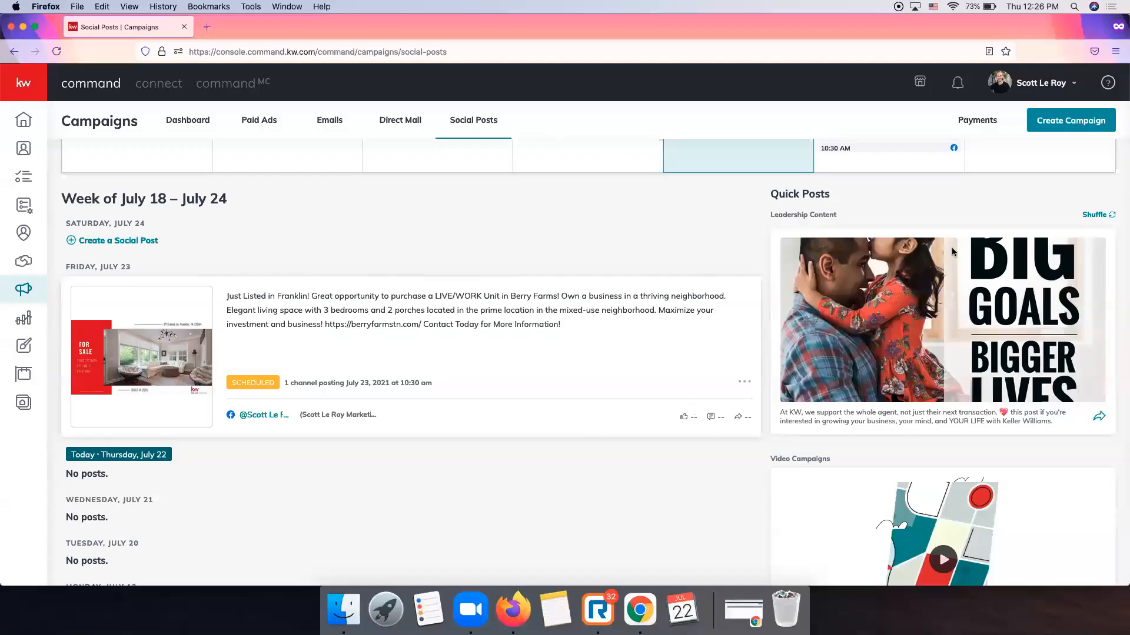
scroll(832, 243, "up", 1)
scroll(831, 243, "up", 1)
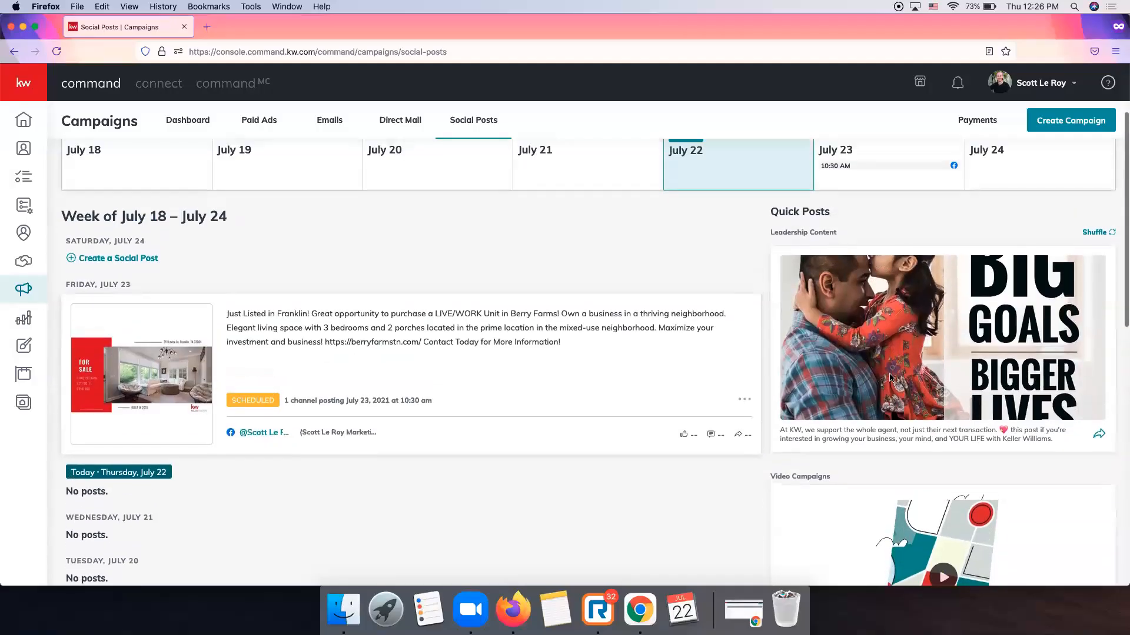
scroll(864, 338, "down", 10)
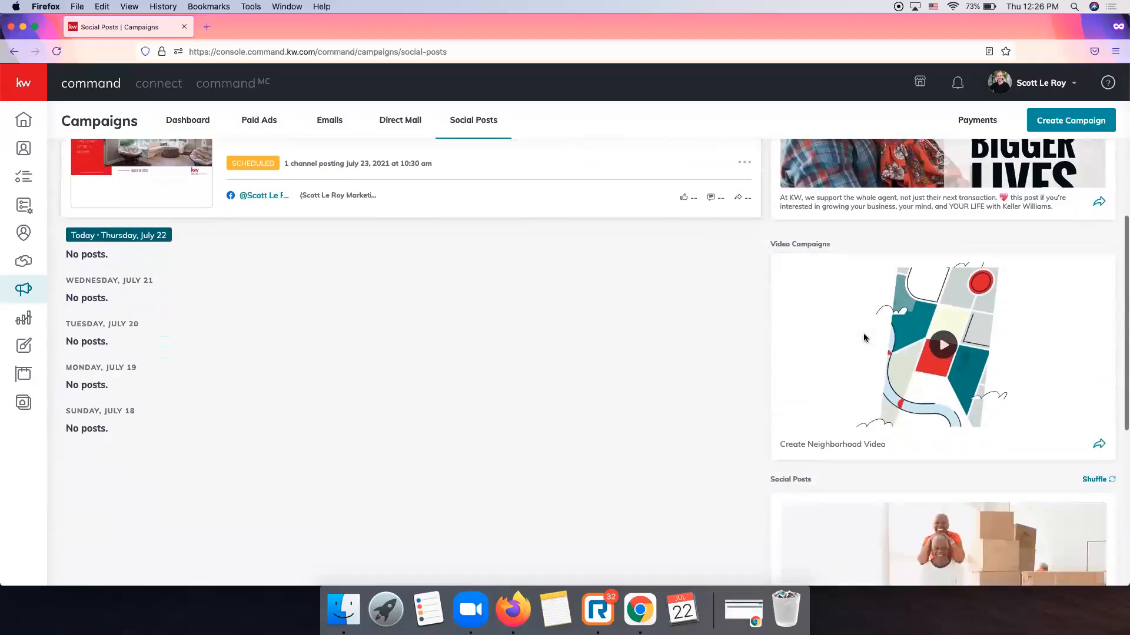
scroll(864, 338, "down", 6)
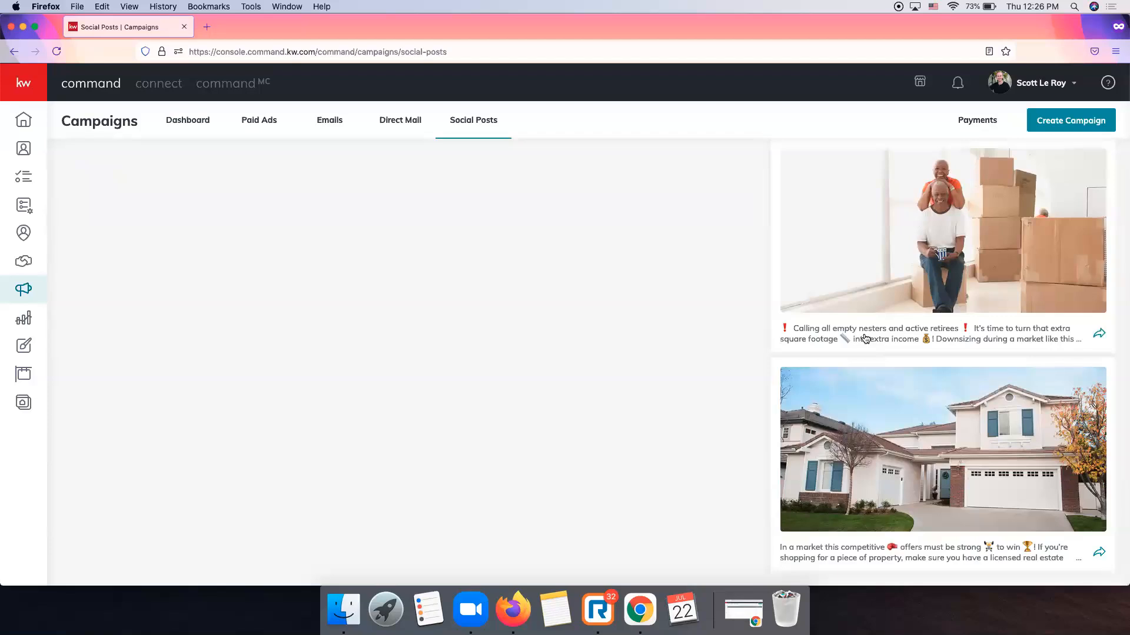
scroll(864, 338, "up", 15)
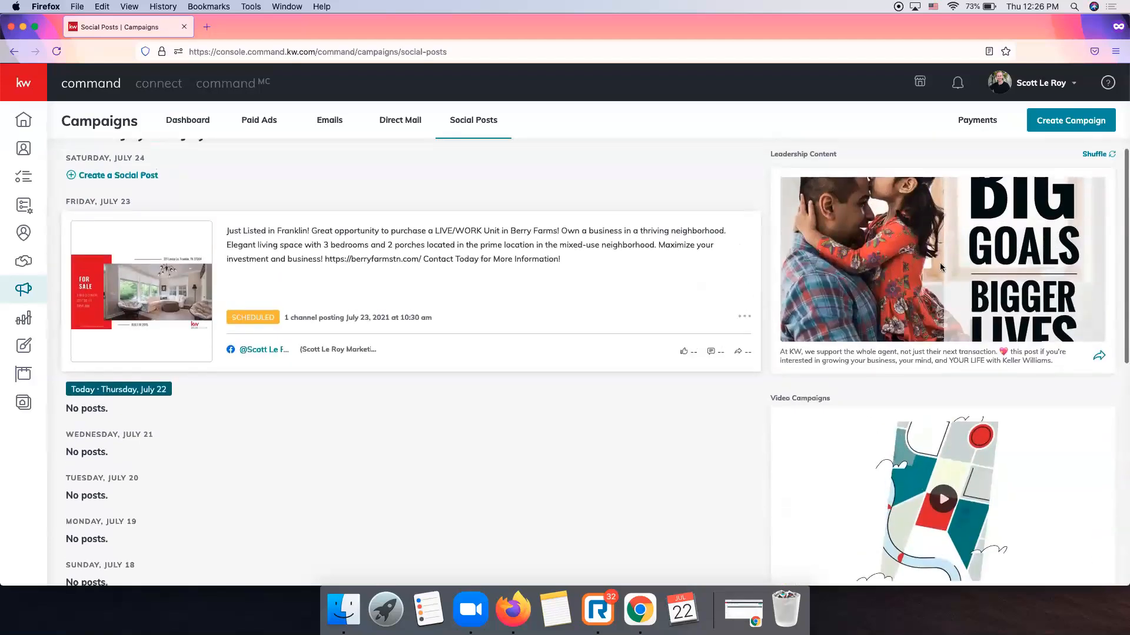
scroll(923, 305, "up", 2)
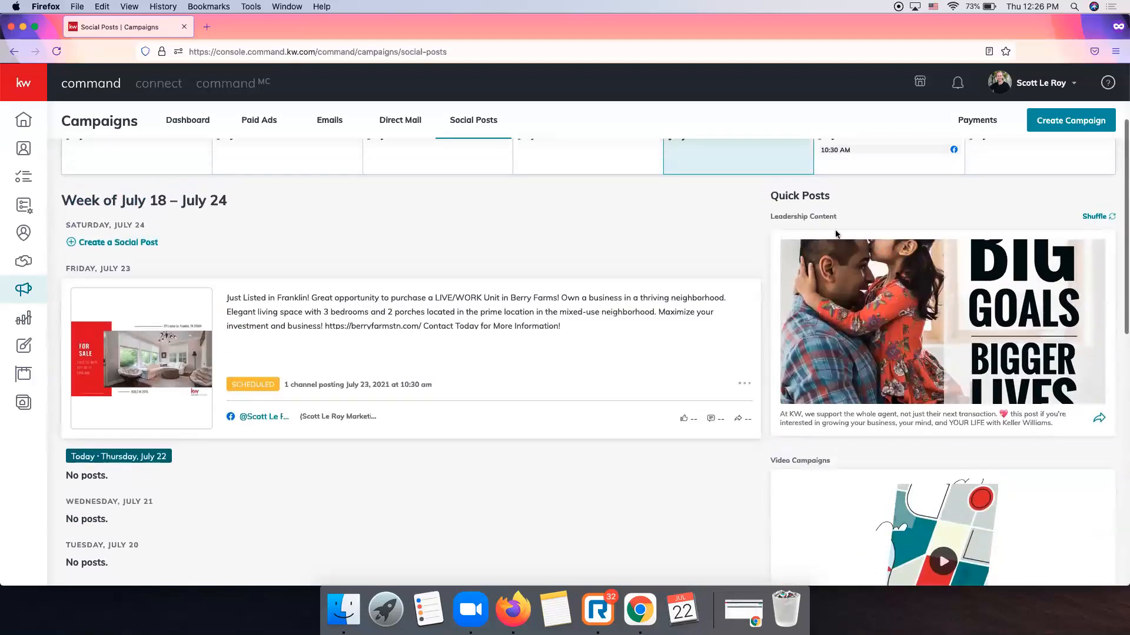
scroll(933, 229, "down", 8)
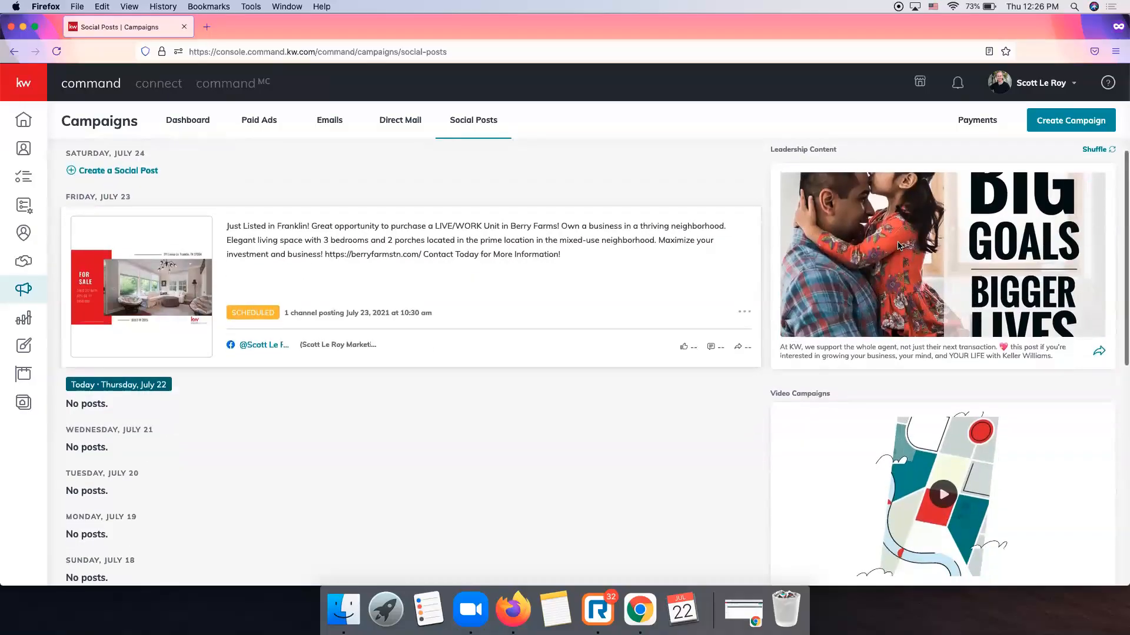
scroll(898, 246, "up", 7)
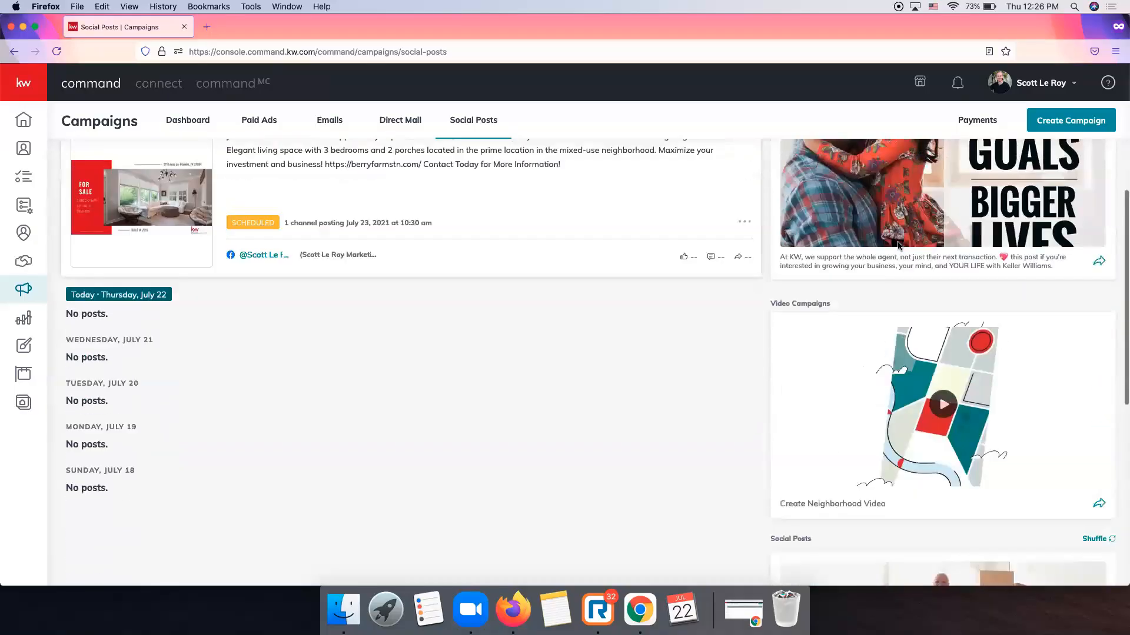
scroll(900, 247, "down", 4)
scroll(897, 253, "down", 2)
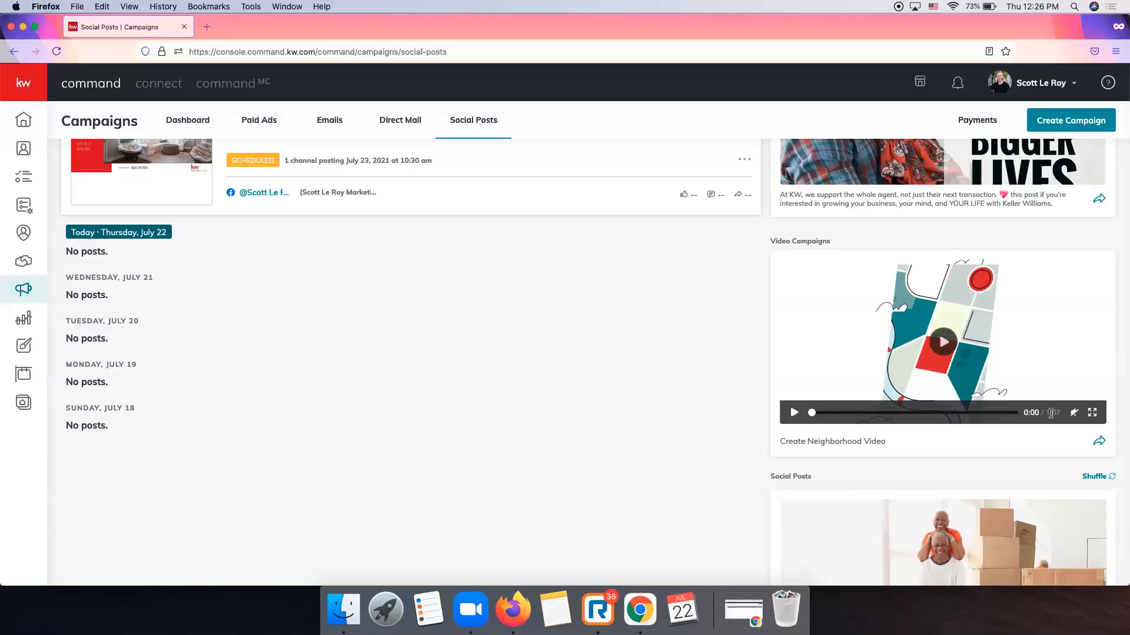
scroll(909, 360, "down", 2)
scroll(908, 366, "down", 7)
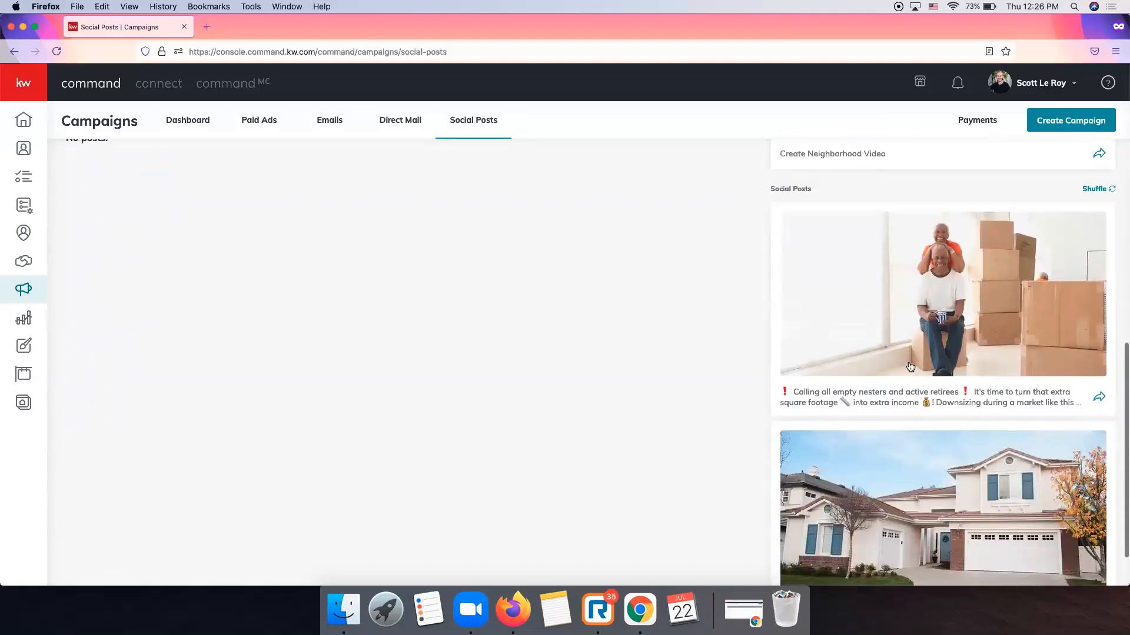
scroll(910, 372, "down", 2)
scroll(910, 372, "up", 2)
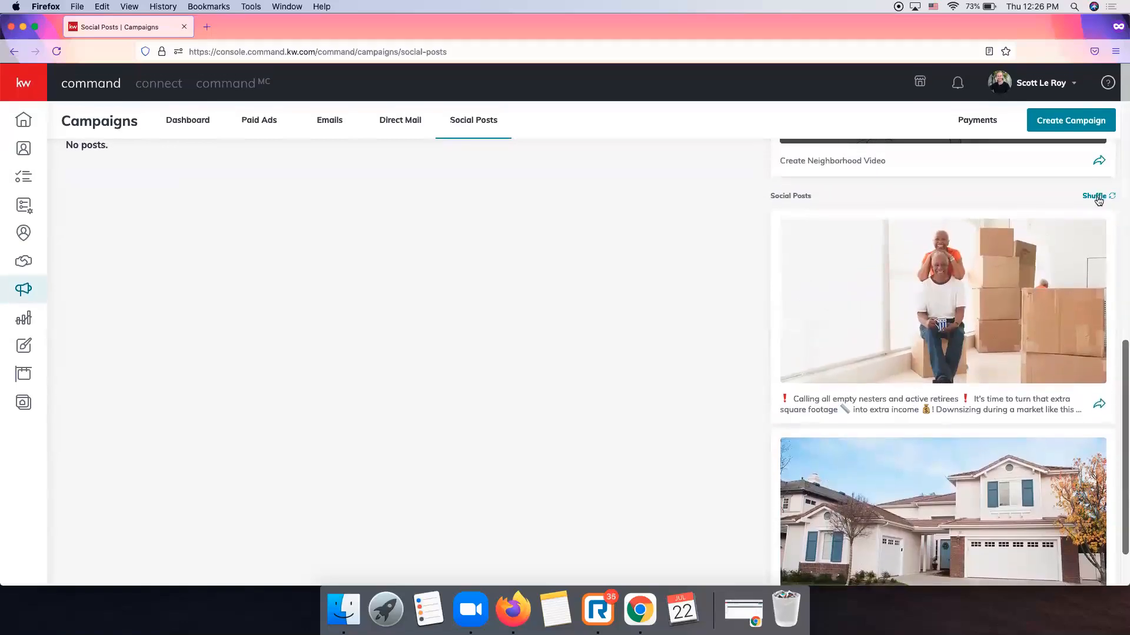
Shuffle the suggested Social Posts five times until the Bad Joke Alert post leads.
left_click(1095, 196)
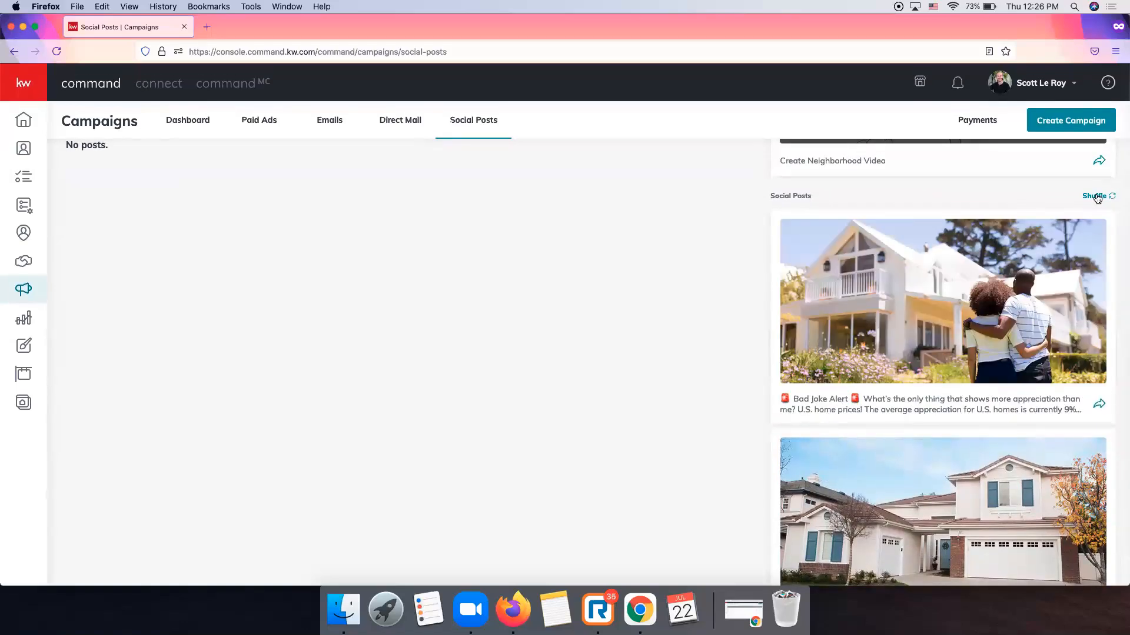
left_click(1095, 196)
left_click(1096, 196)
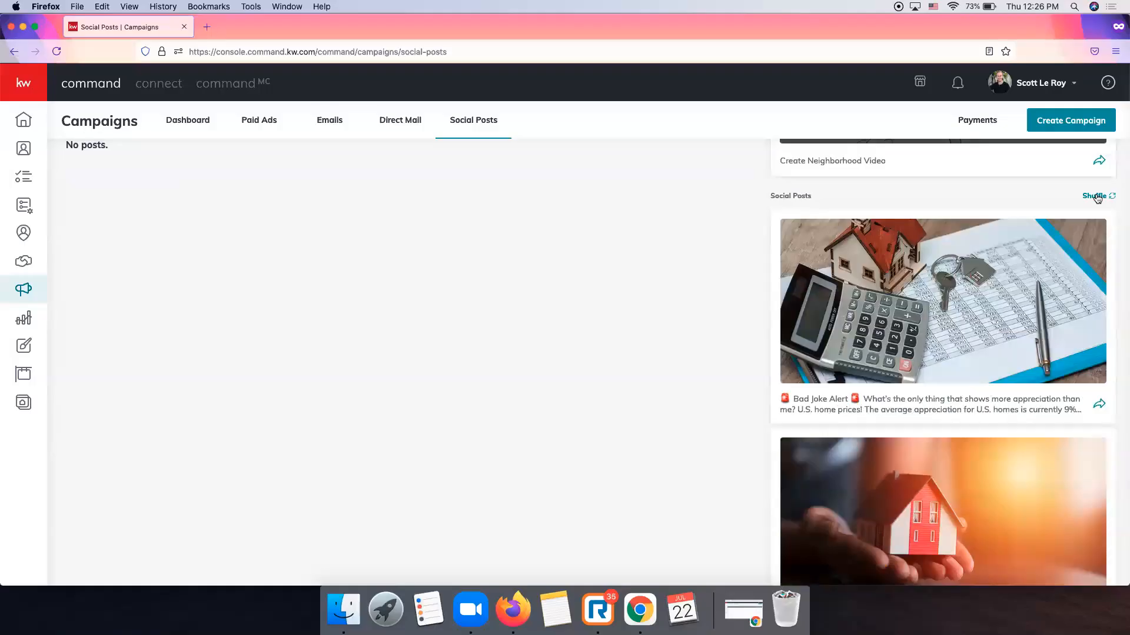
left_click(1096, 197)
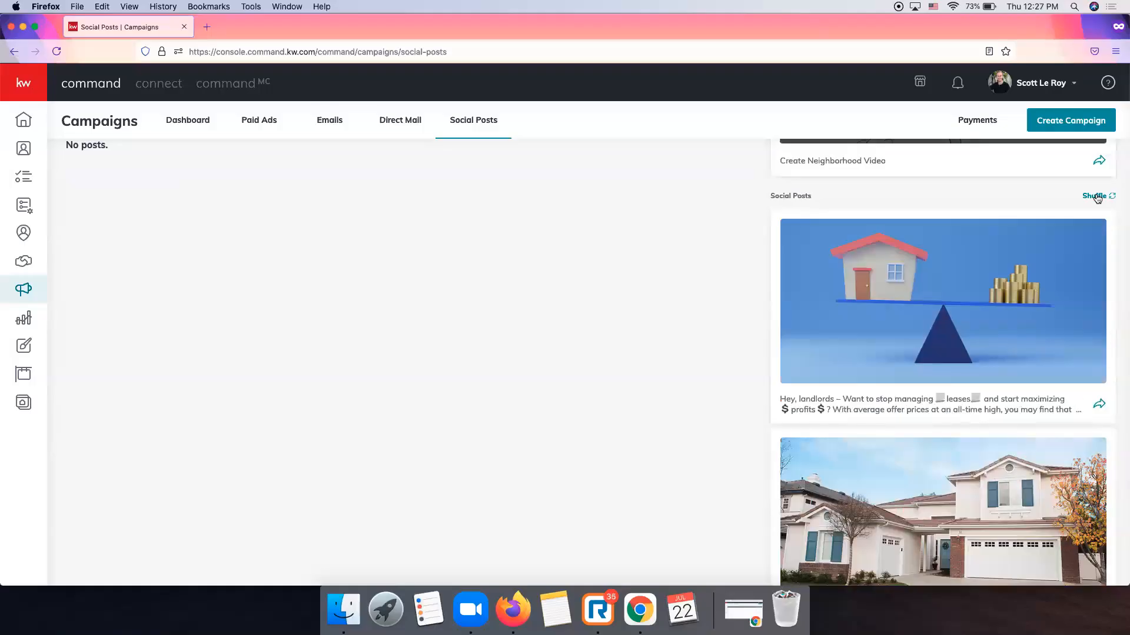
left_click(1096, 197)
scroll(903, 292, "down", 1)
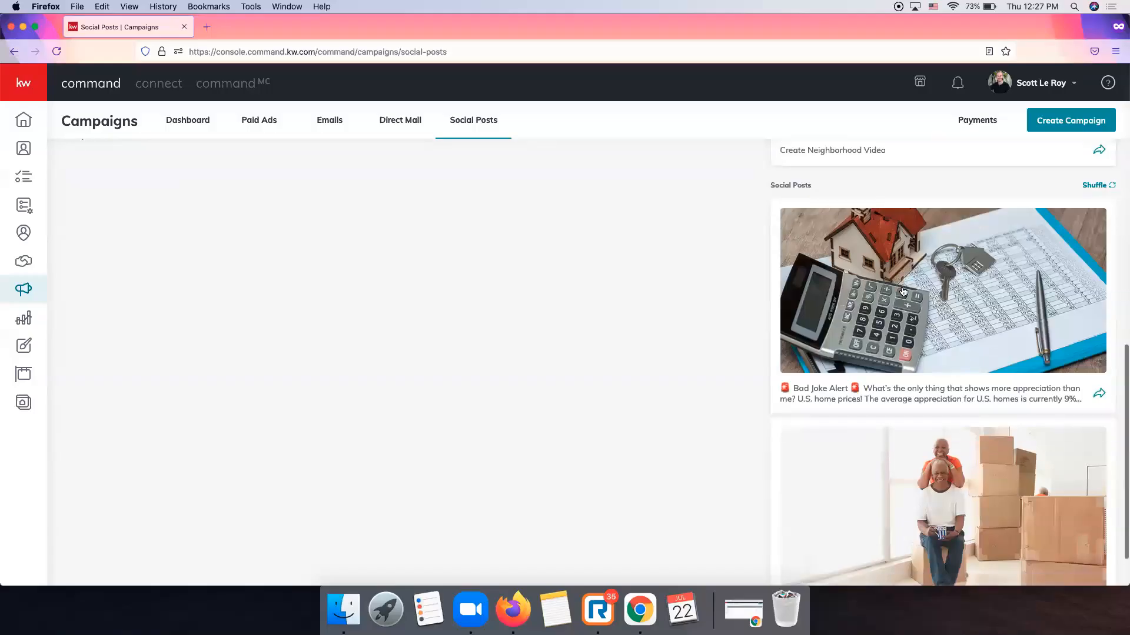
scroll(930, 283, "up", 1)
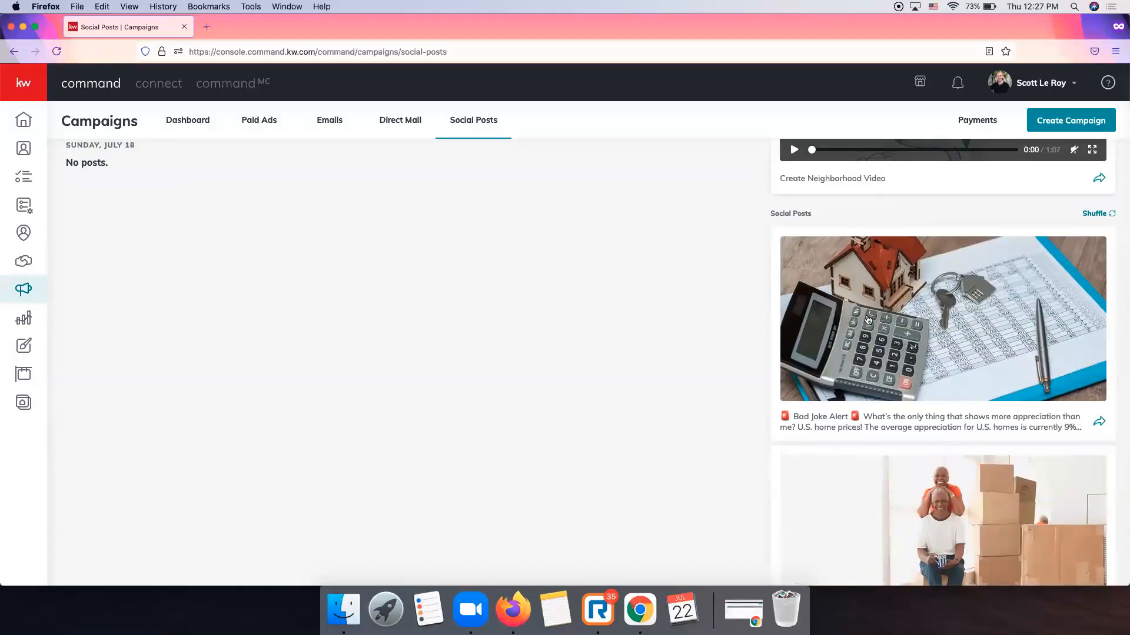
Start a Facebook post from the Bad Joke Alert quick post and review its text and image.
left_click(1099, 424)
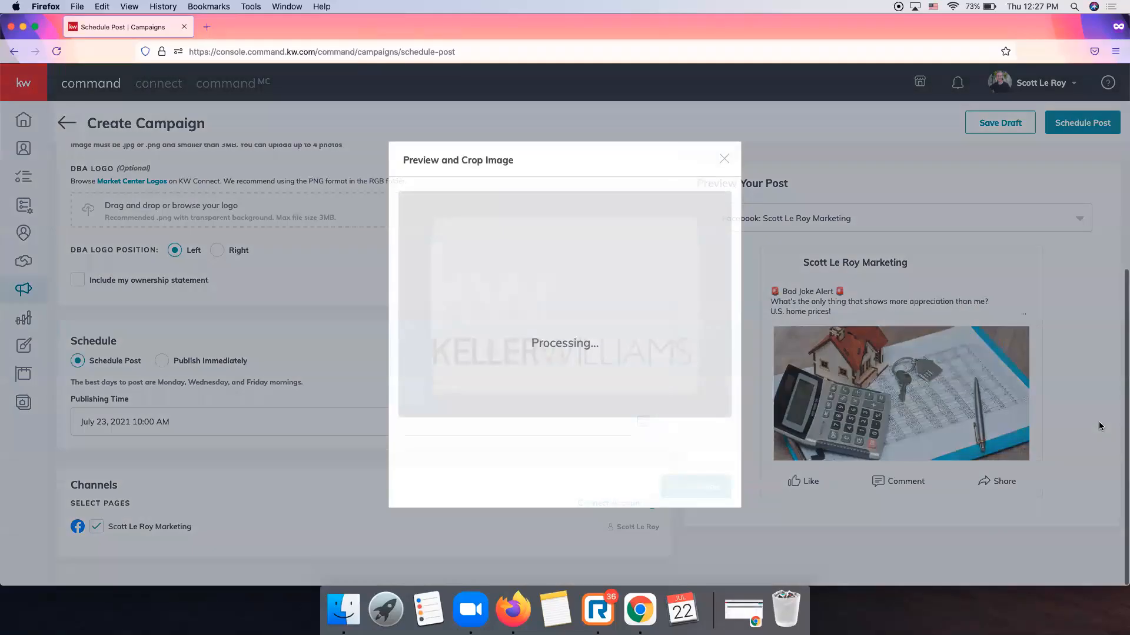
scroll(401, 333, "up", 3)
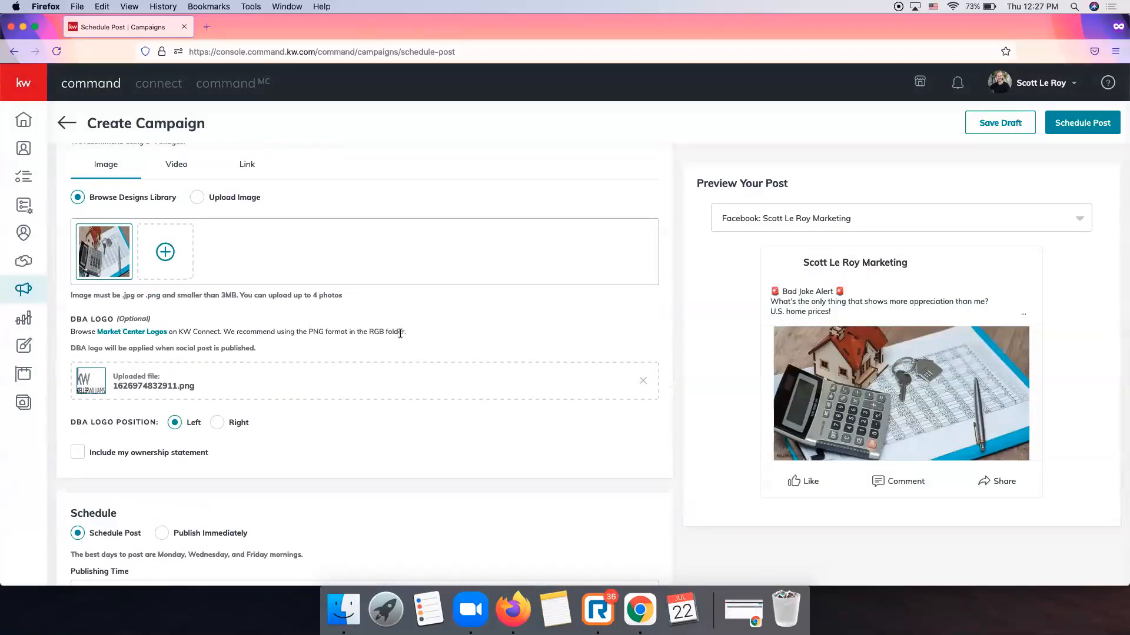
scroll(229, 294, "up", 3)
scroll(243, 263, "down", 3)
scroll(243, 263, "up", 3)
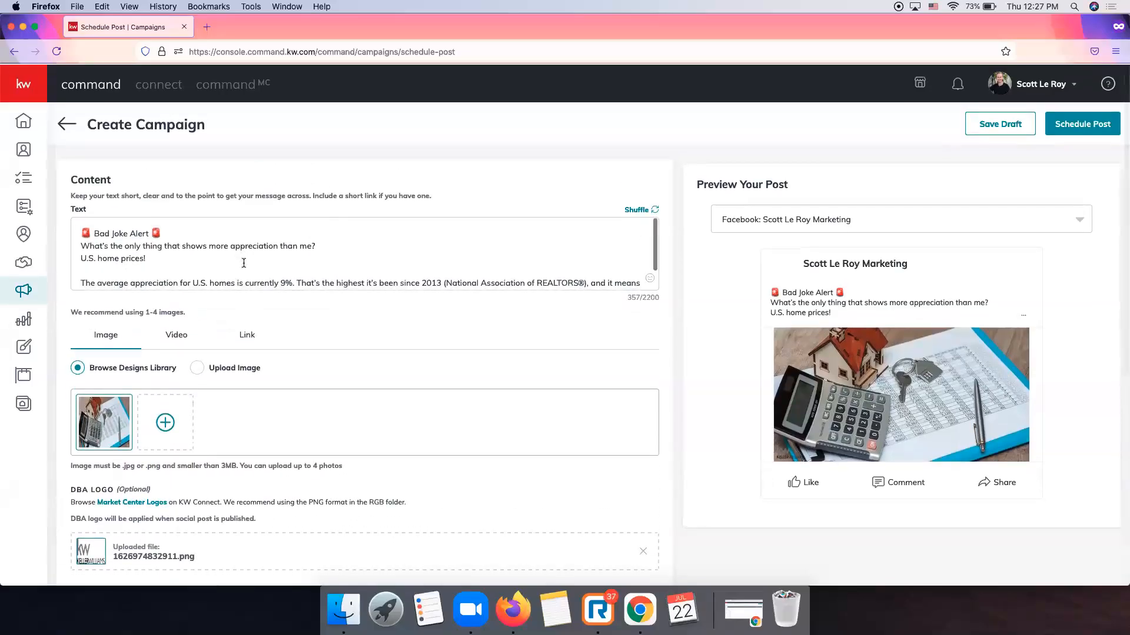
mouse_move(125, 413)
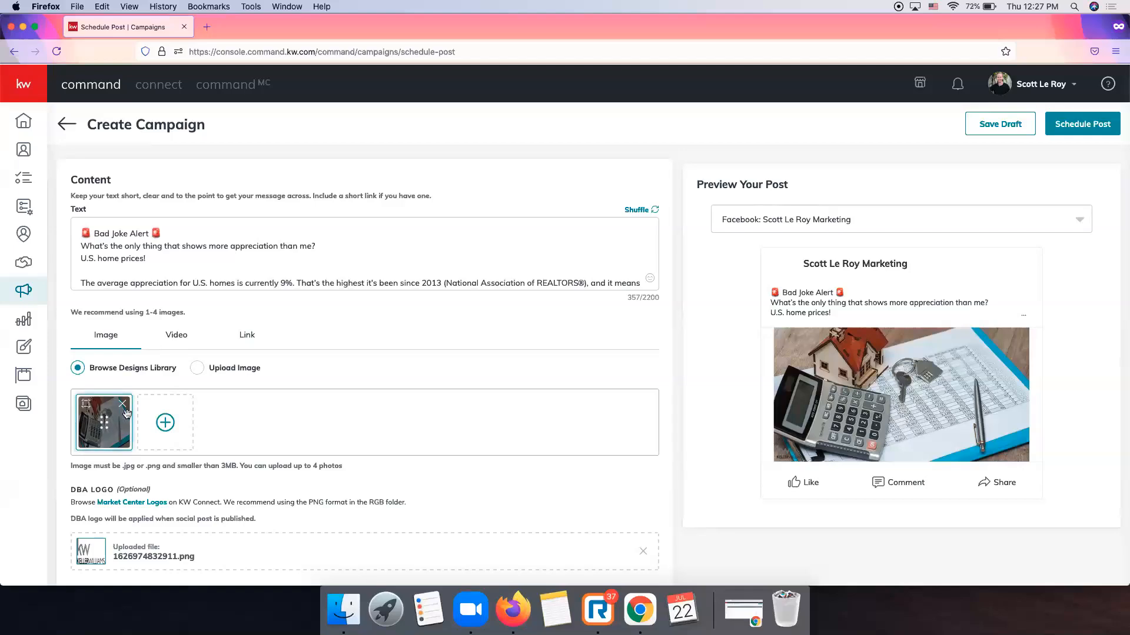
scroll(147, 425, "down", 1)
scroll(146, 426, "up", 2)
scroll(146, 425, "down", 6)
scroll(152, 439, "up", 6)
scroll(423, 179, "down", 6)
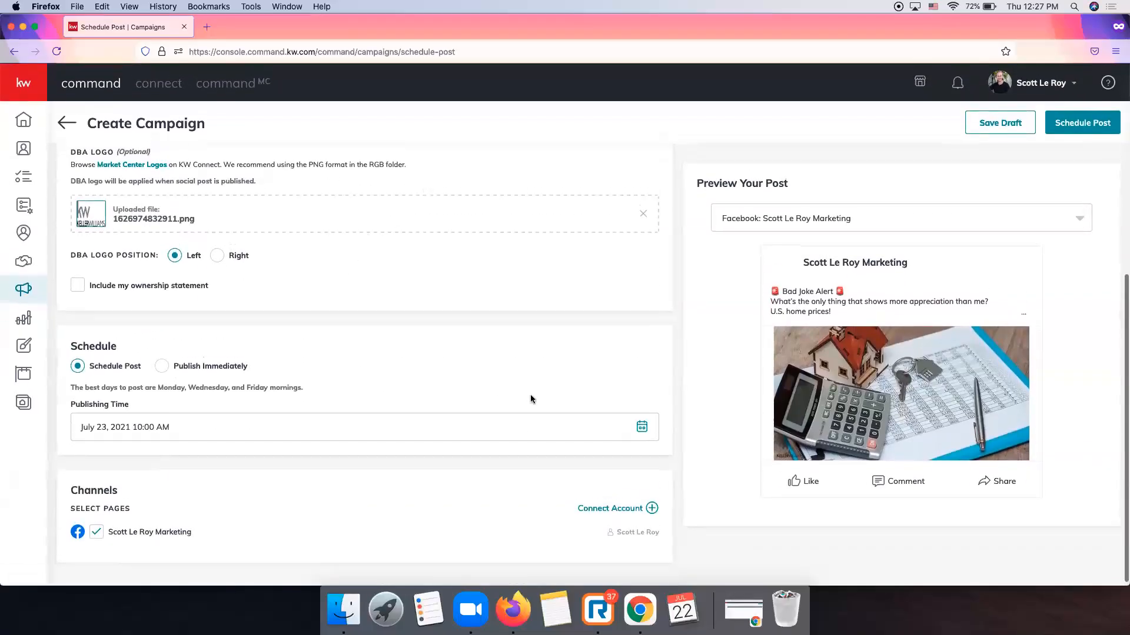
Change the publishing date to July 24, 2021, keeping 10:00 AM.
left_click(641, 427)
scroll(249, 556, "down", 2)
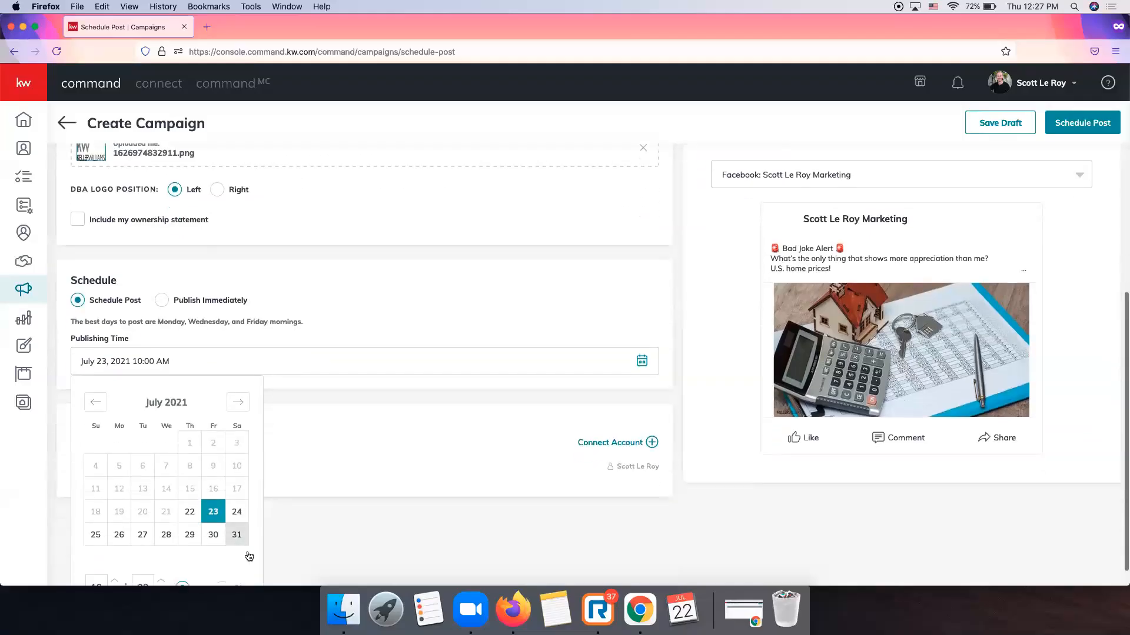
left_click(237, 486)
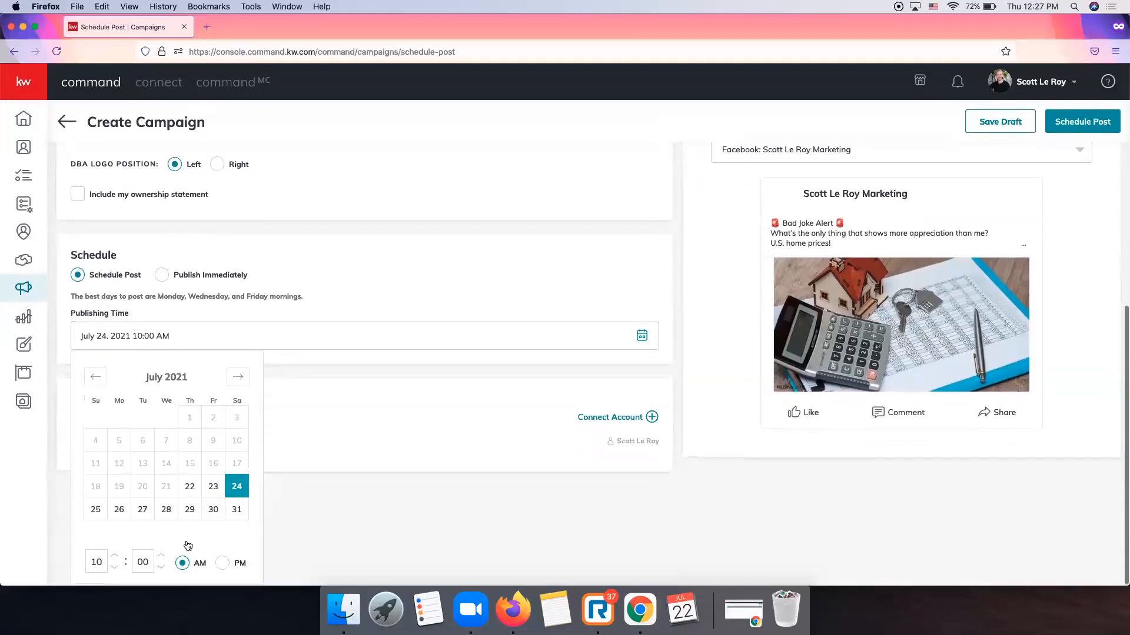
left_click(306, 494)
scroll(307, 494, "up", 6)
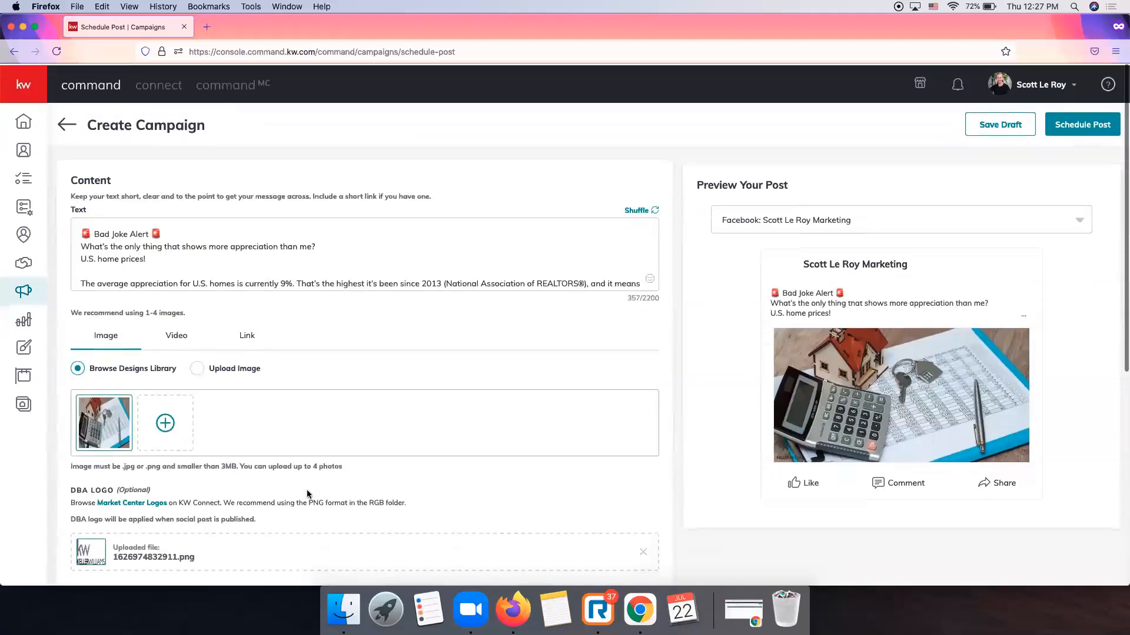
Schedule and confirm the Bad Joke Alert post for July 24, 2021 at 10:00 AM.
left_click(1095, 127)
left_click(607, 364)
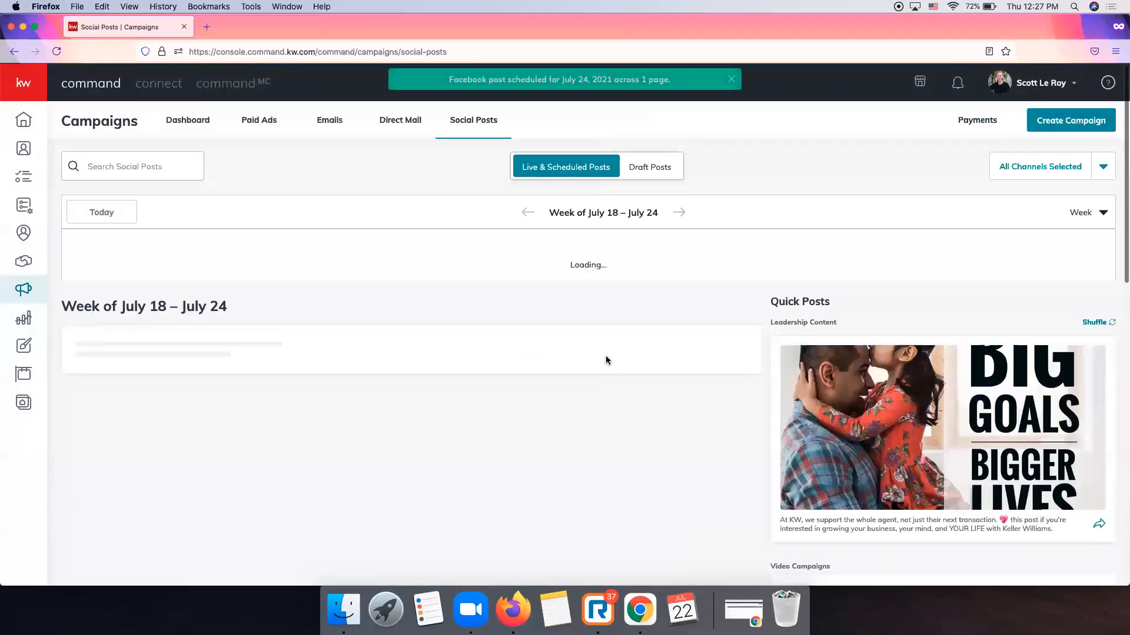
scroll(693, 425, "down", 3)
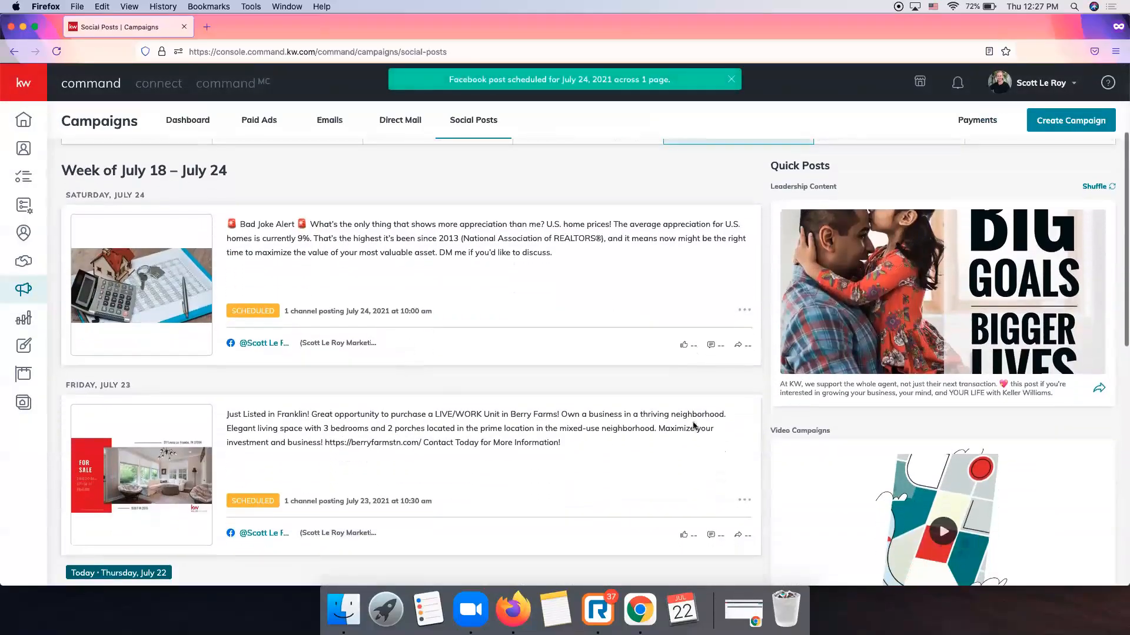
scroll(459, 424, "down", 2)
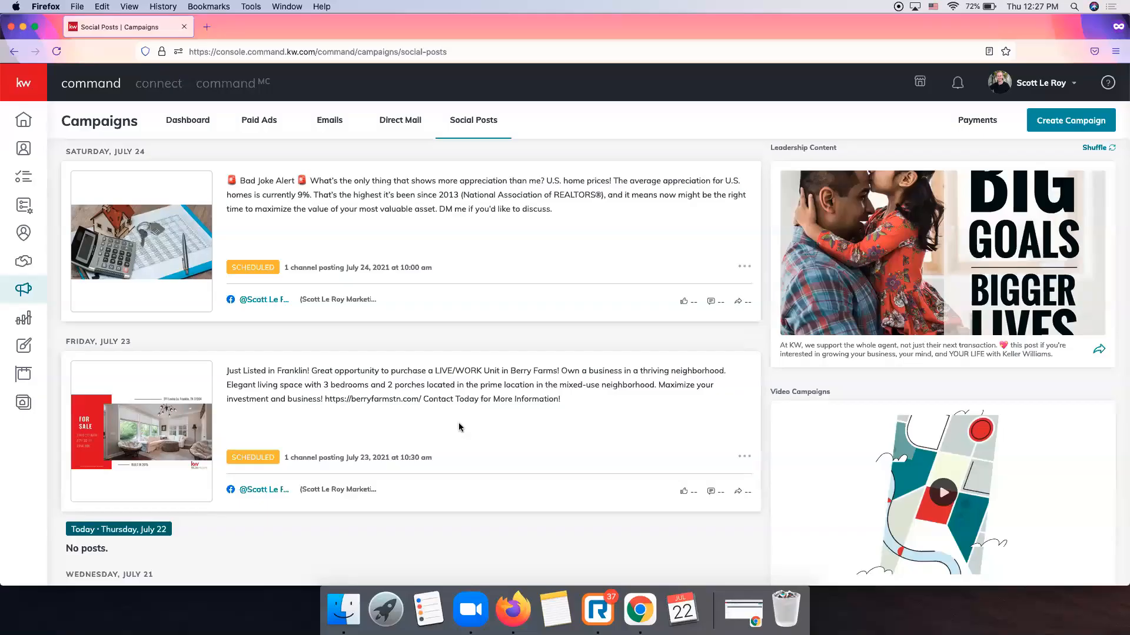
scroll(476, 424, "up", 1)
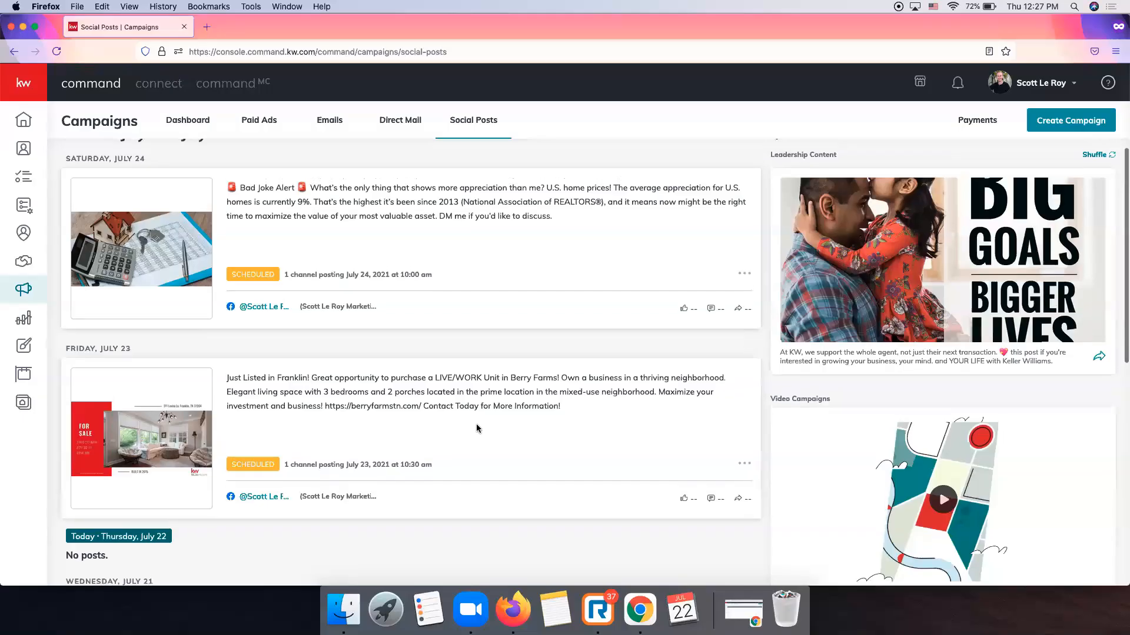
Delete the July 23 Berry Farms listing post from the Social Posts calendar.
left_click(745, 466)
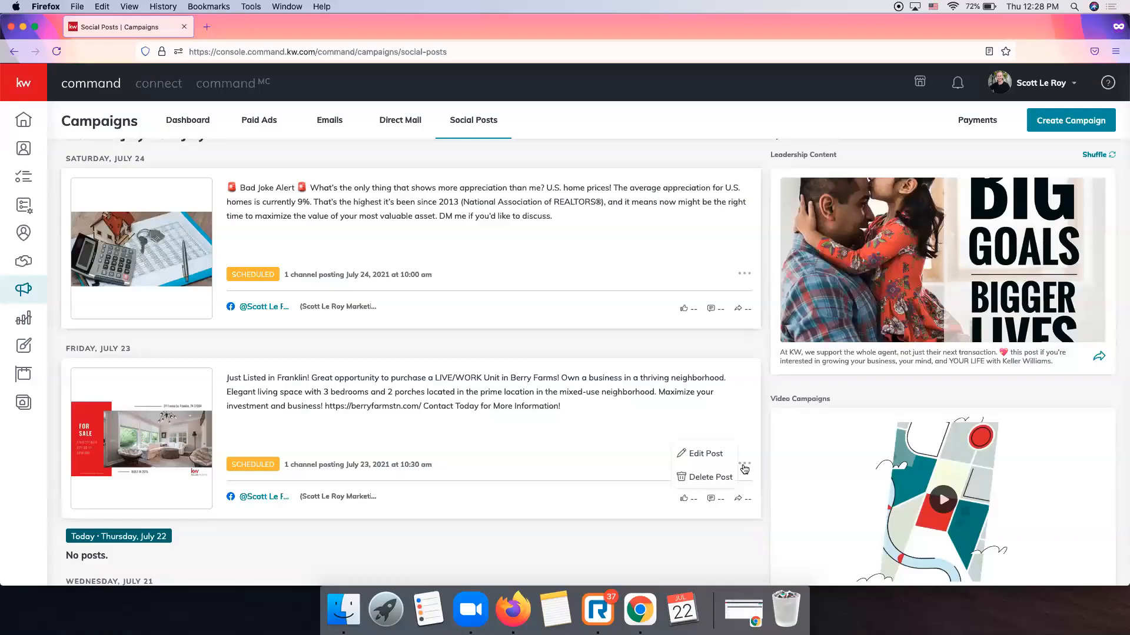
left_click(707, 481)
left_click(623, 366)
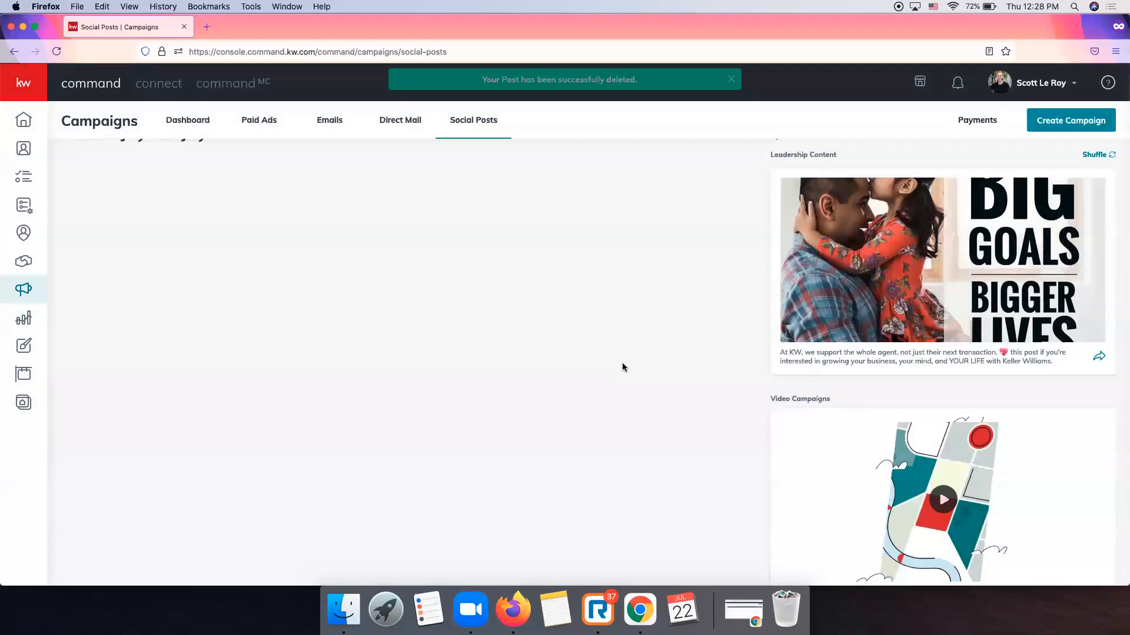
Delete the Bad Joke Alert post, then go to the Emails campaigns list.
left_click(745, 273)
left_click(729, 287)
left_click(624, 363)
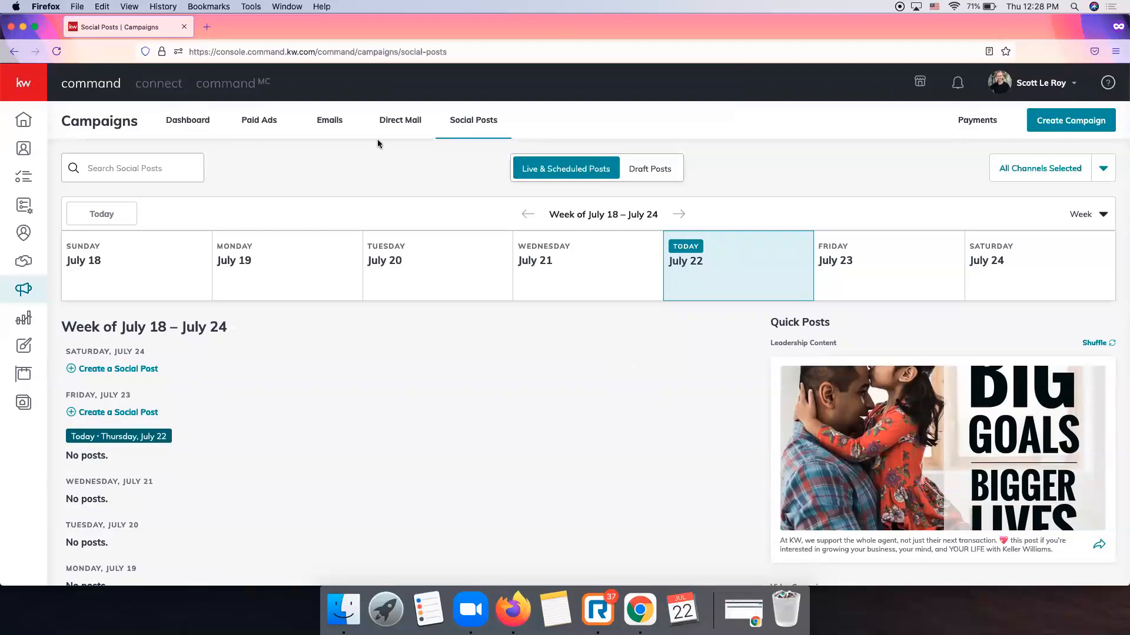
left_click(322, 128)
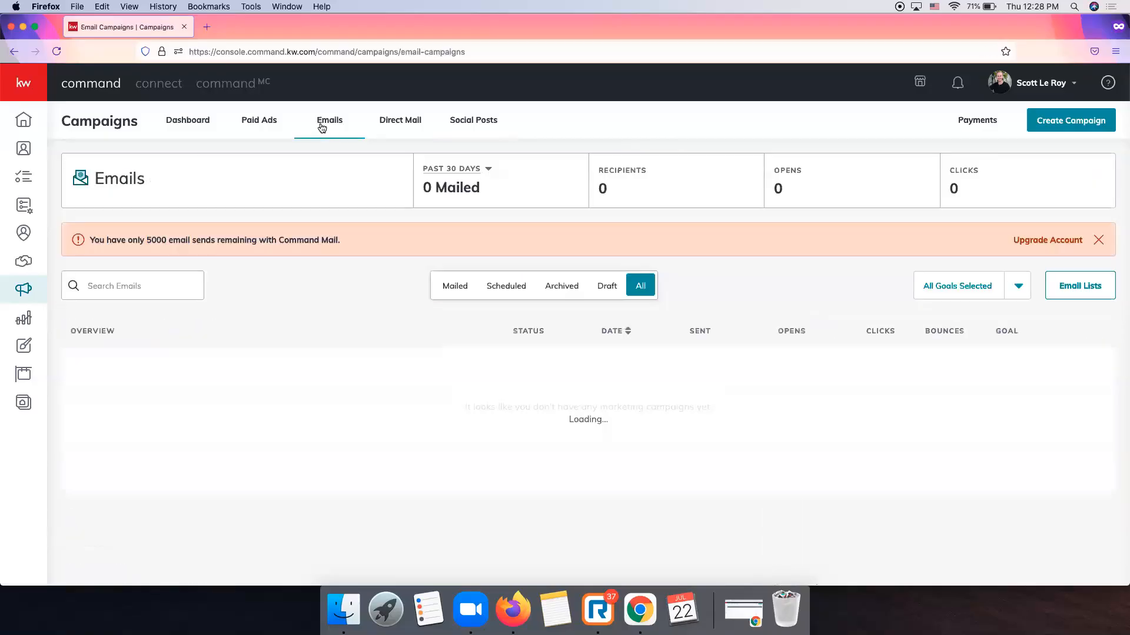
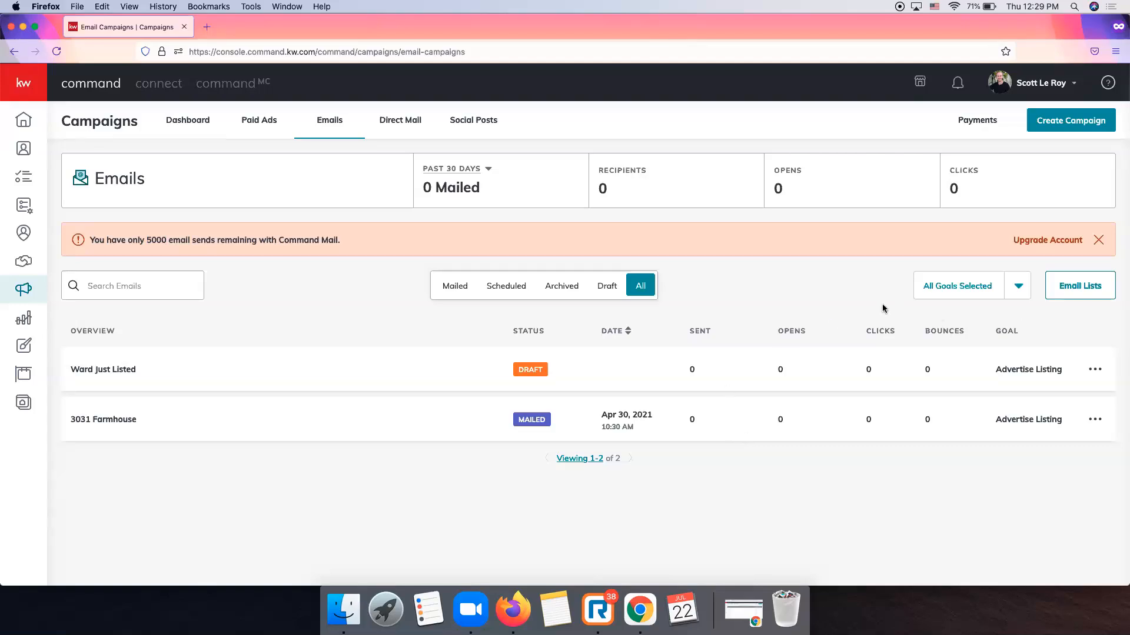
Open Email Lists, view the MailChimp lists, then switch back to the Command Email lists.
left_click(1081, 297)
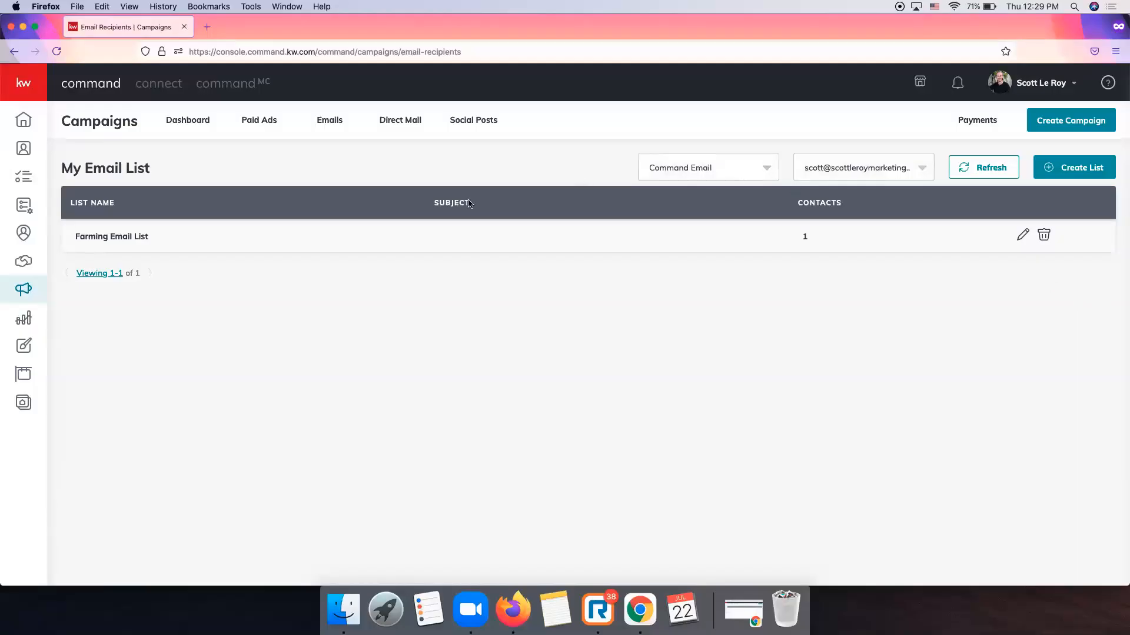
left_click(742, 176)
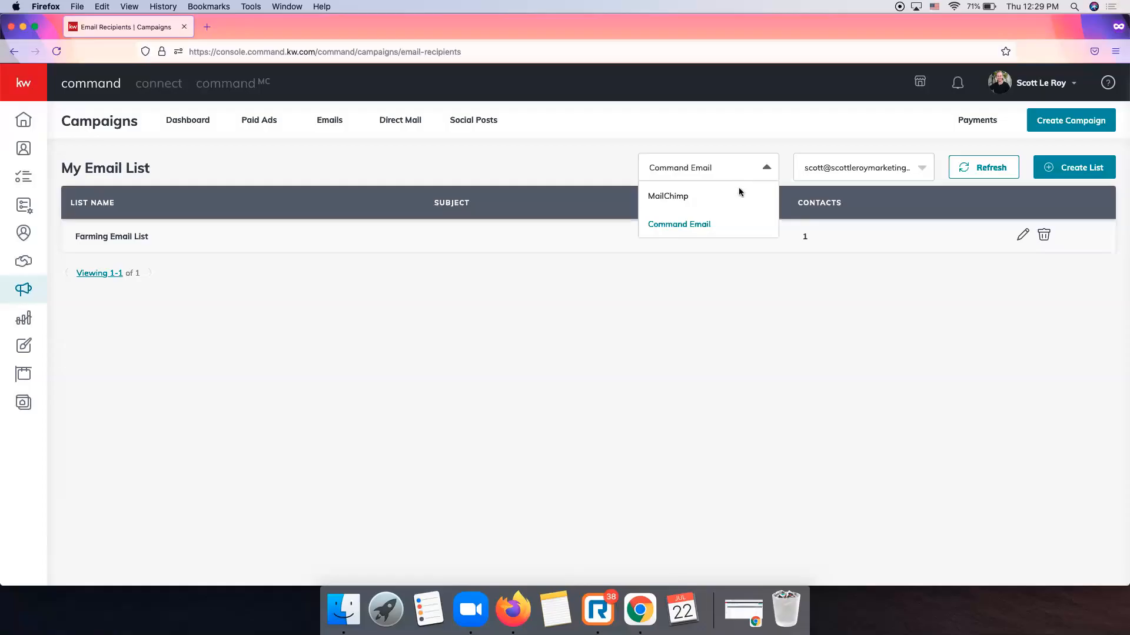
left_click(735, 203)
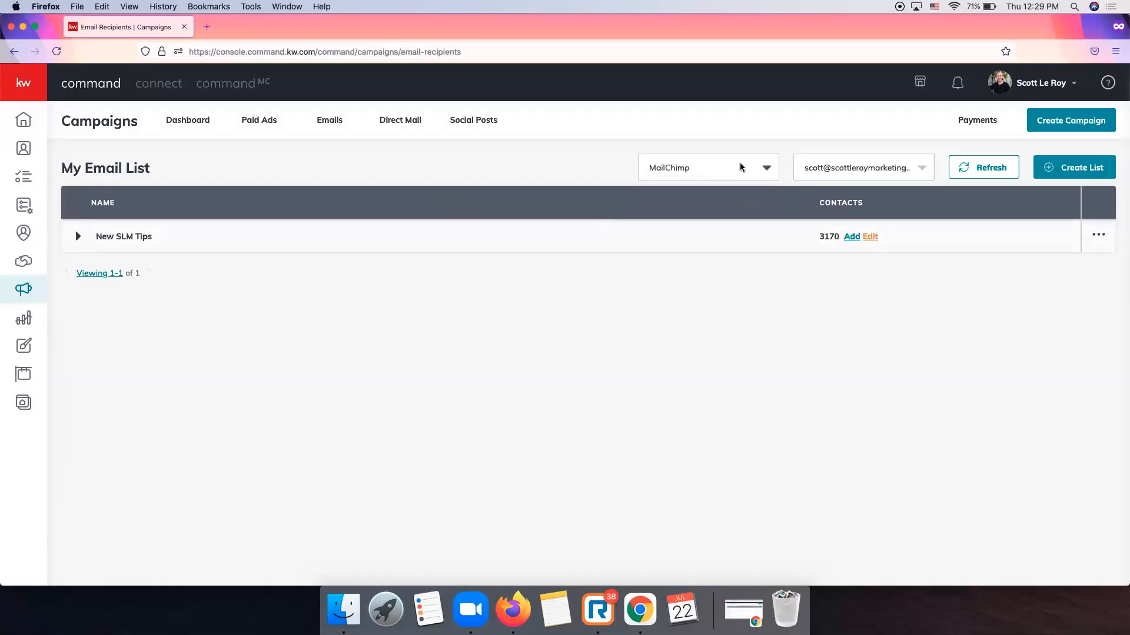
left_click(1047, 81)
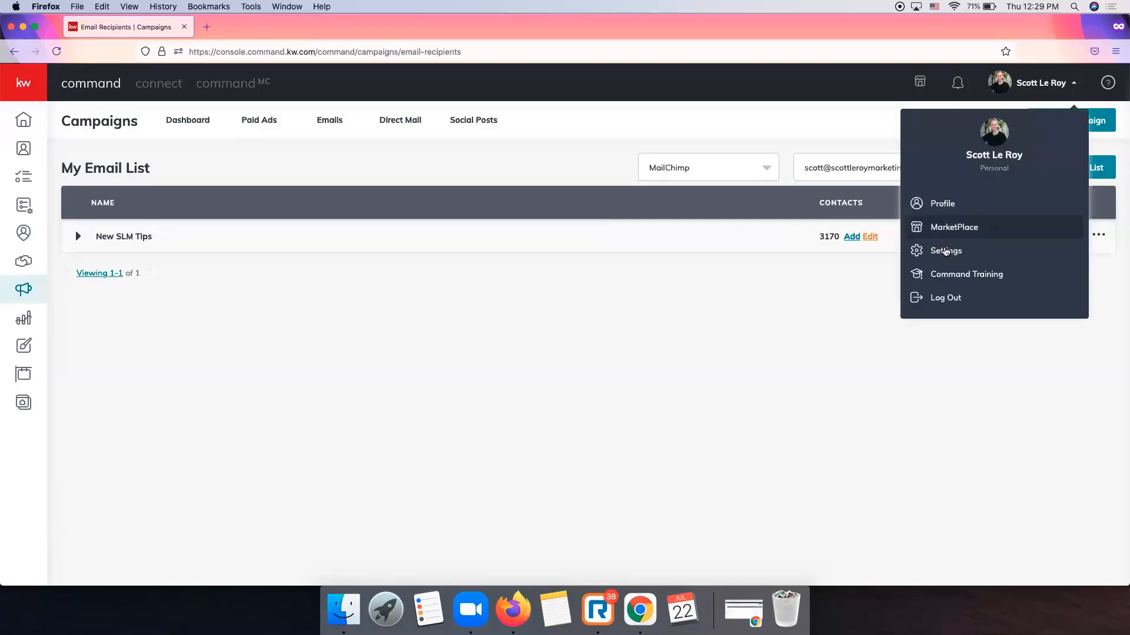
left_click(703, 272)
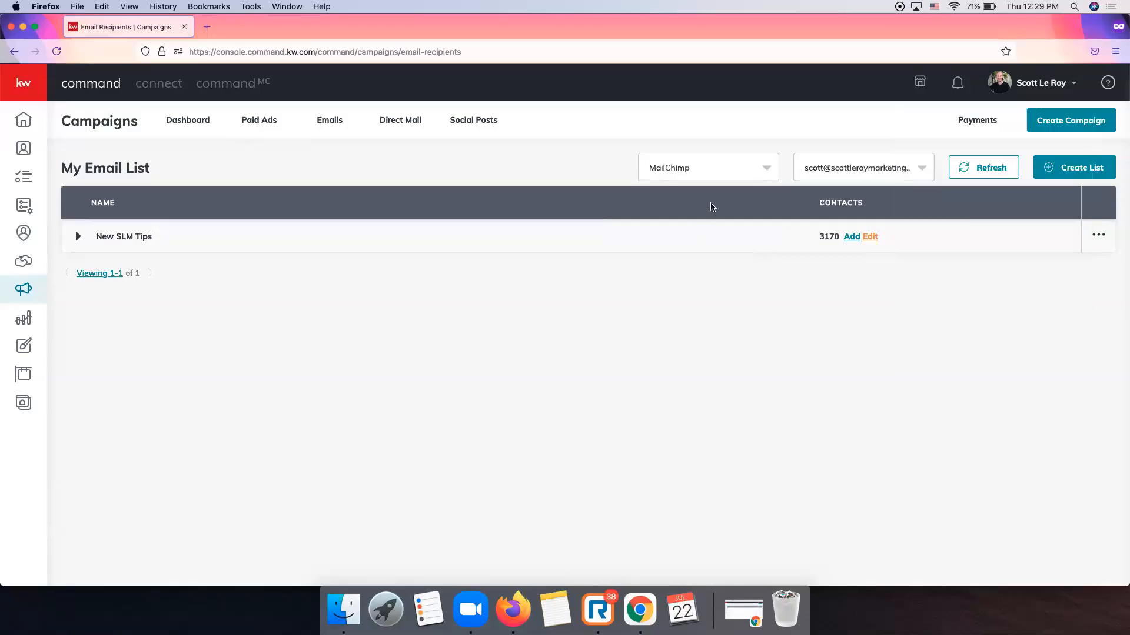
left_click(750, 165)
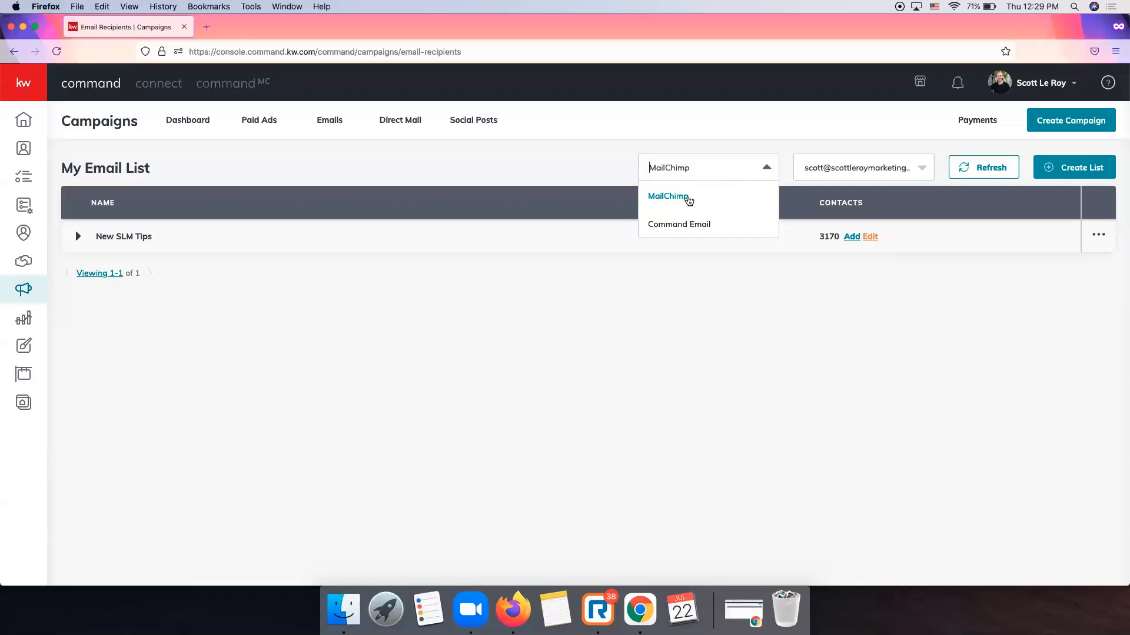
left_click(684, 223)
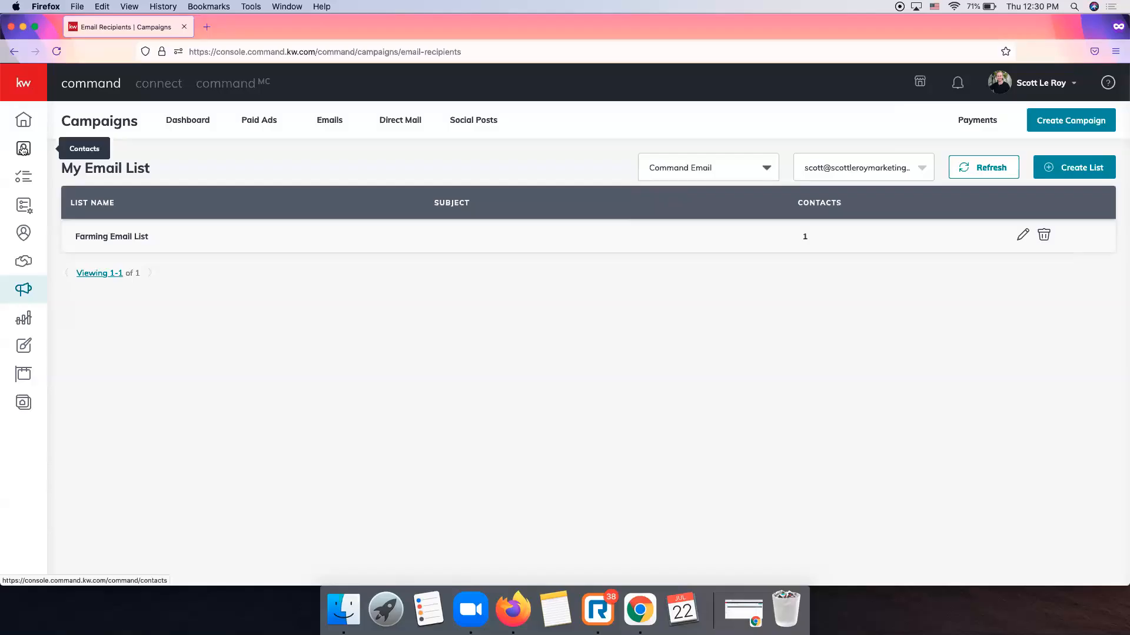
left_click(1066, 170)
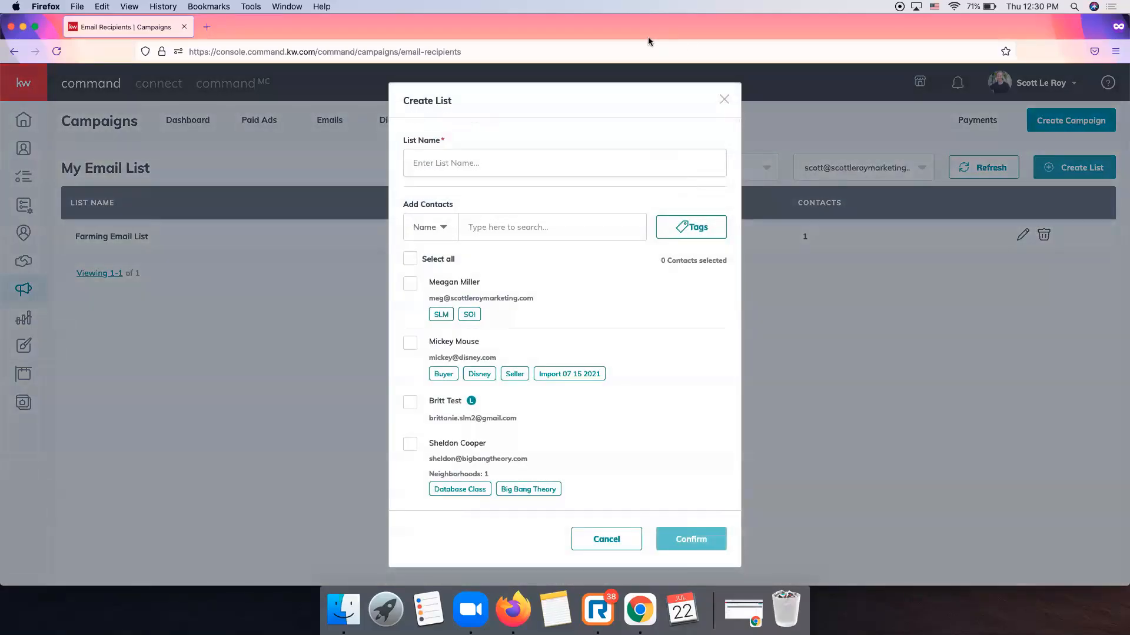
left_click(497, 164)
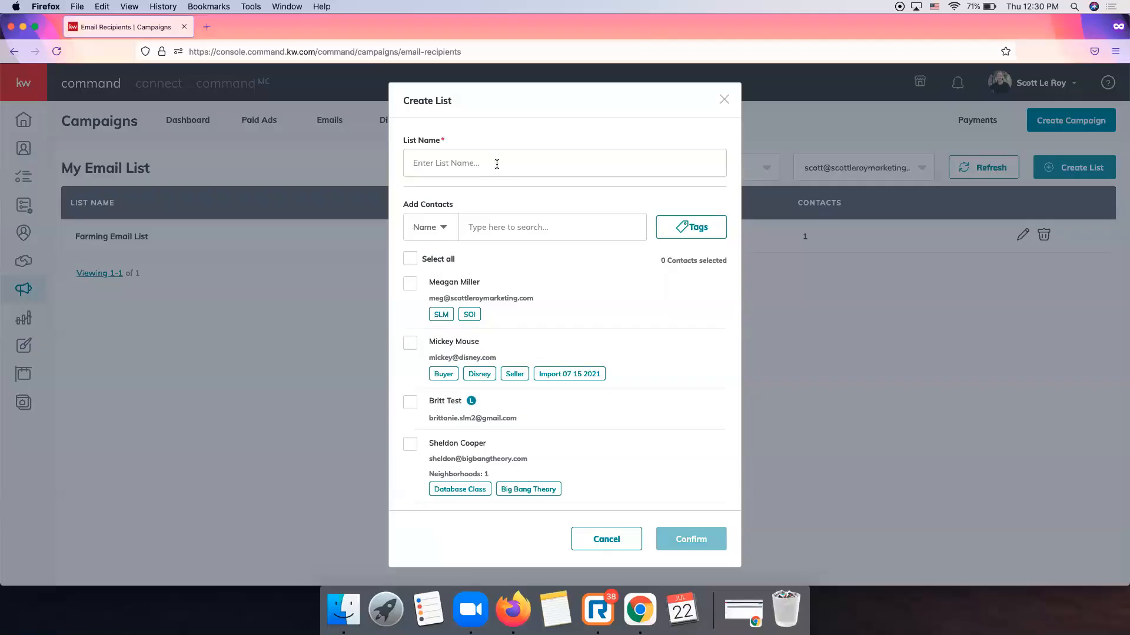
type("Email Blast List")
scroll(449, 222, "down", 2)
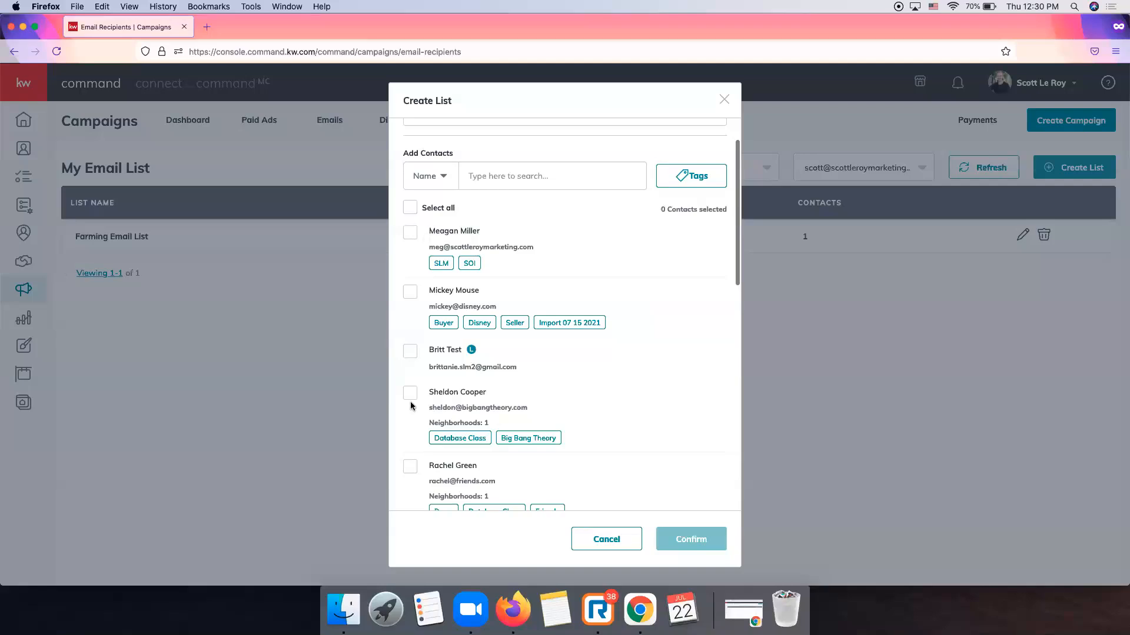
type("bailey")
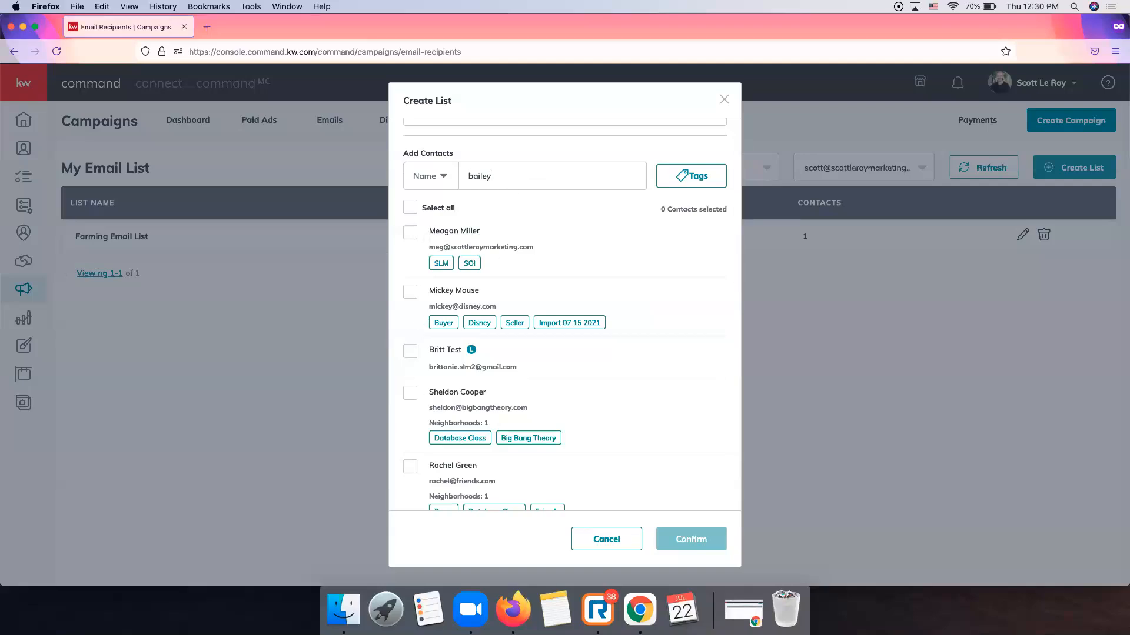
left_click(410, 355)
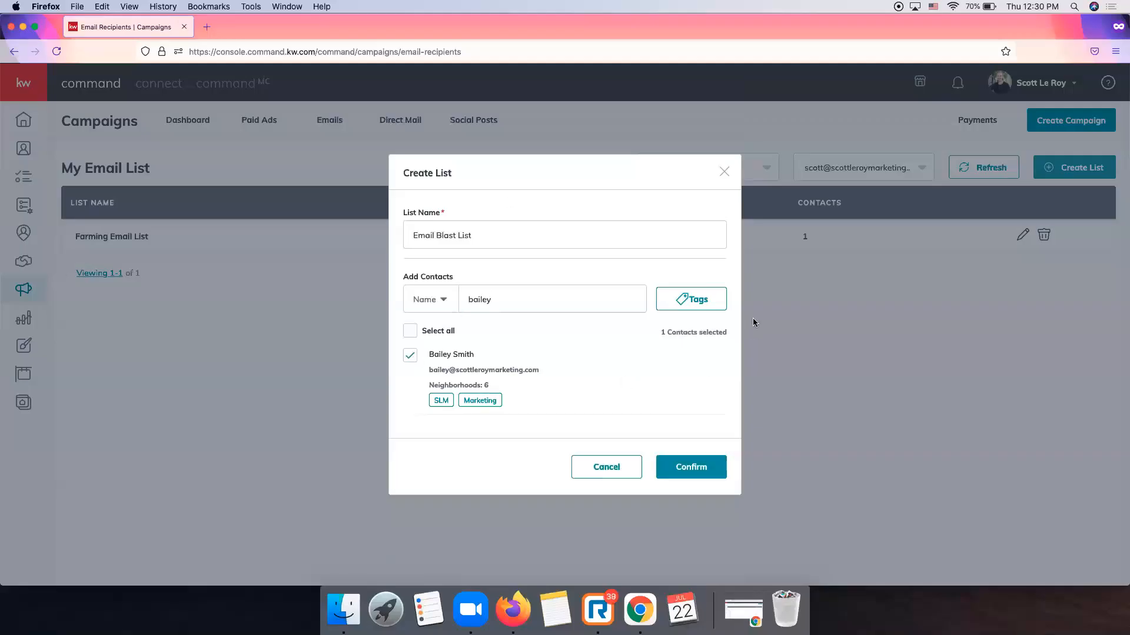
left_click(713, 303)
scroll(649, 271, "down", 20)
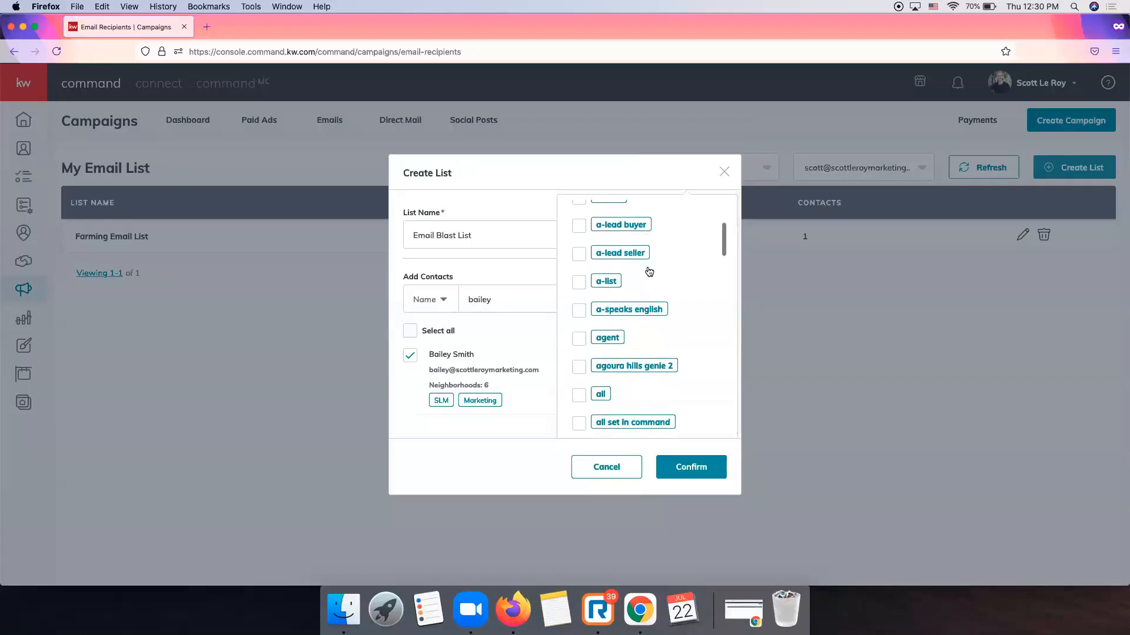
scroll(649, 269, "up", 15)
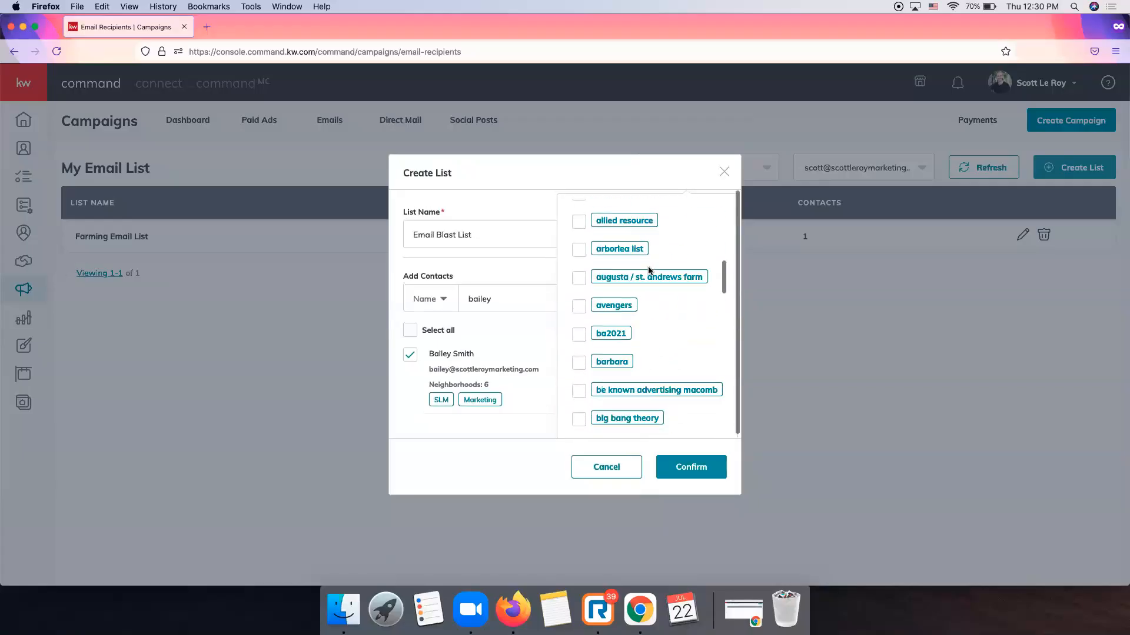
left_click(725, 173)
left_click(726, 173)
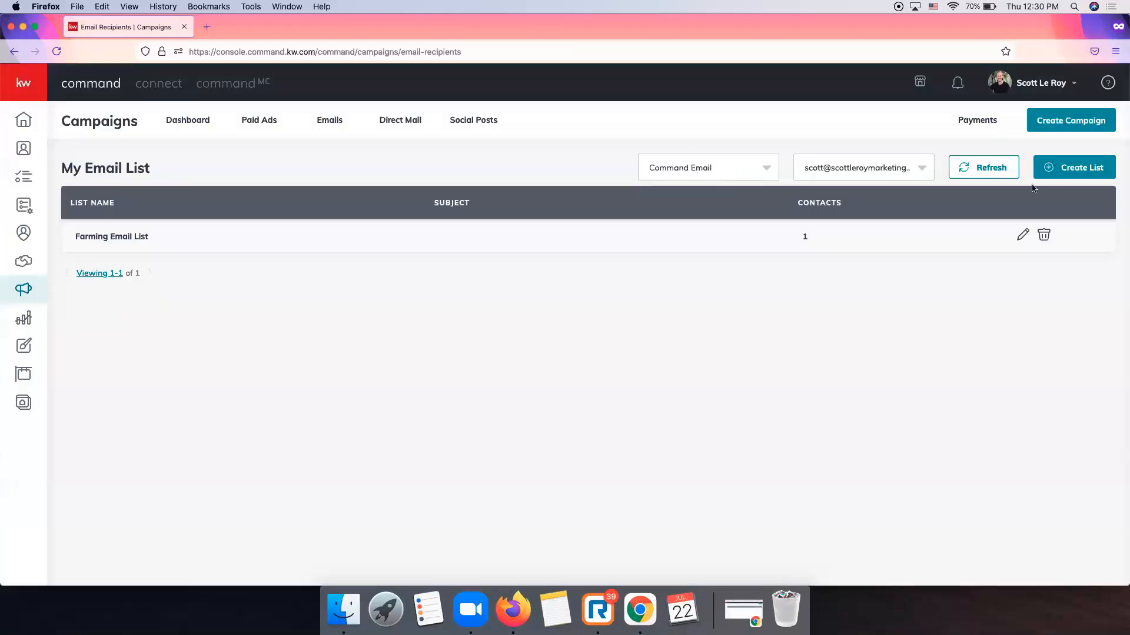
Create 'Email Blast List' containing one contact found by name search, and confirm it.
left_click(1047, 170)
left_click(559, 163)
type("Emai")
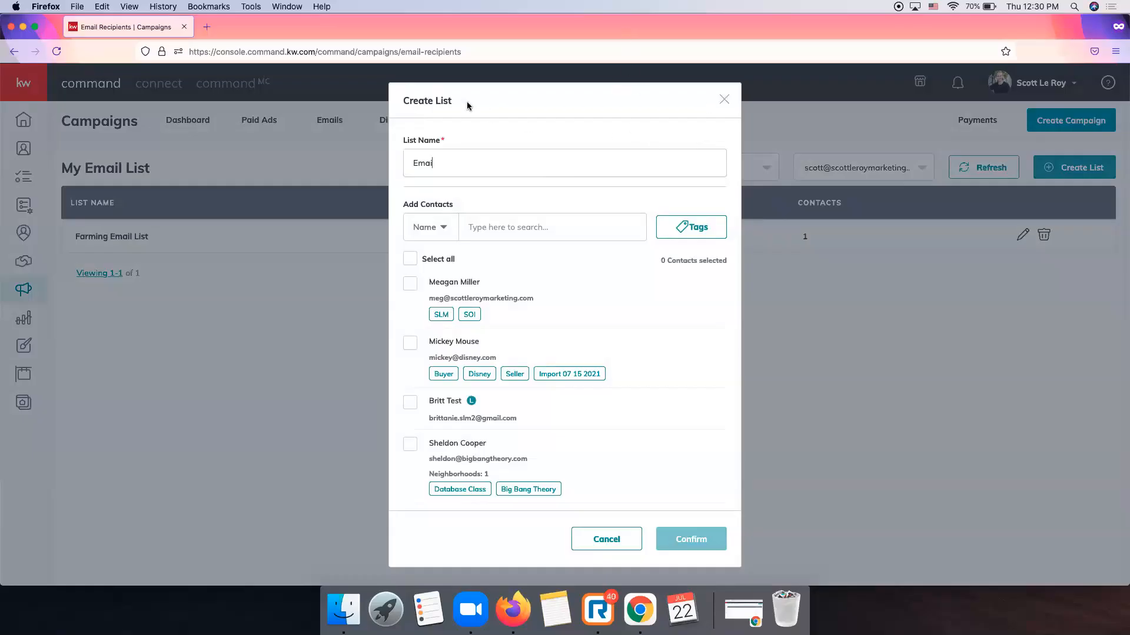
type("l Blast List")
left_click(509, 230)
type("baile")
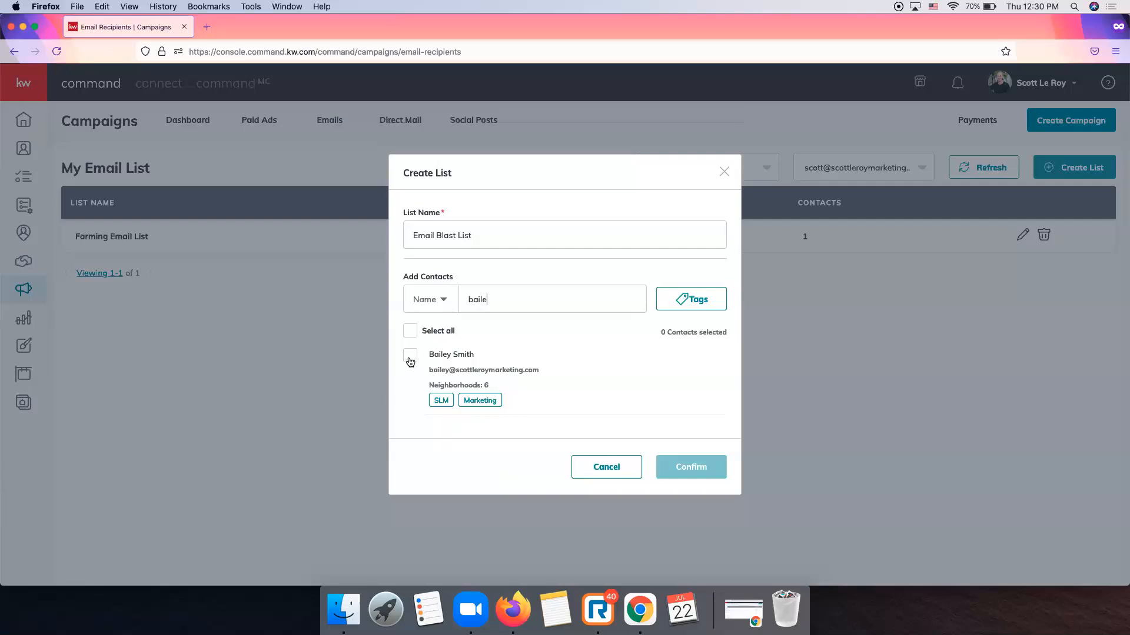
left_click(410, 357)
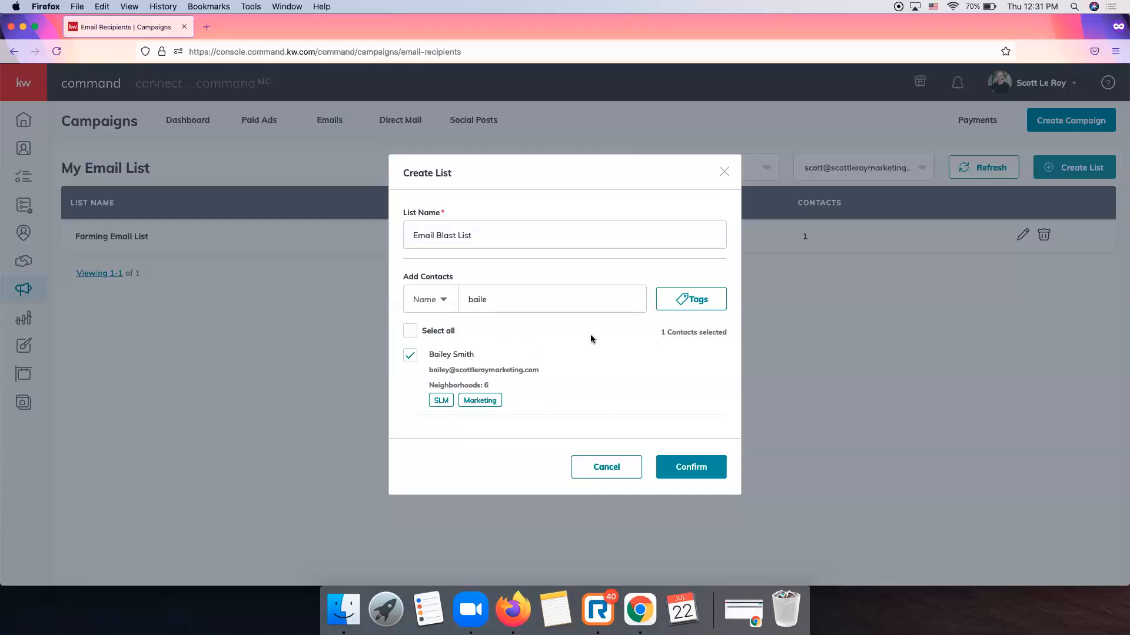
left_click(695, 469)
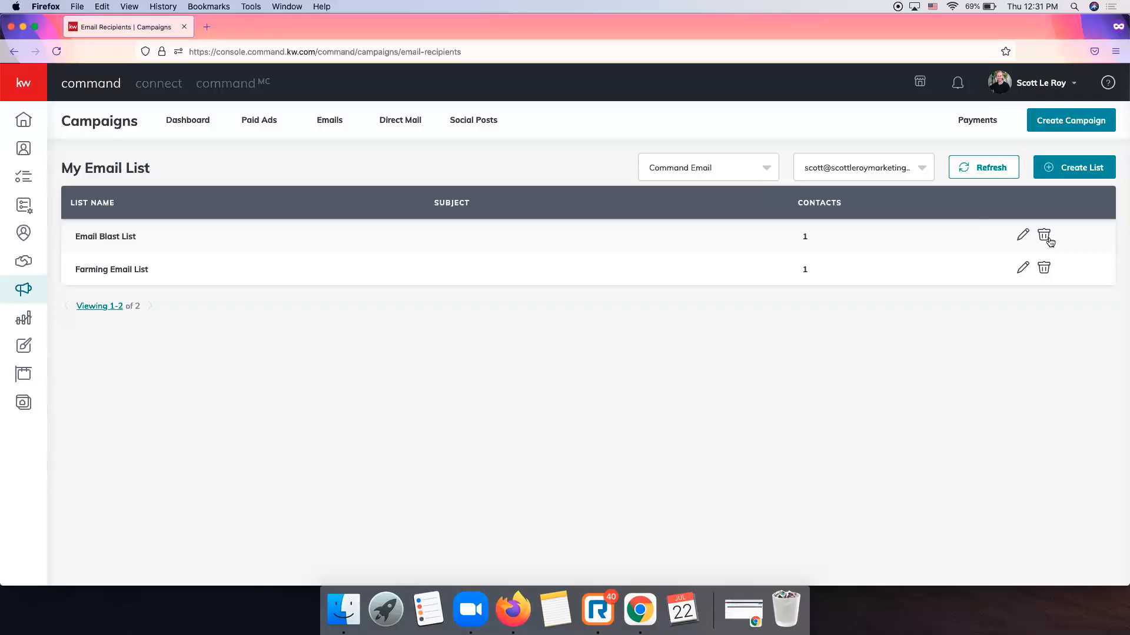
Start an Email campaign named 'Levisa Email Blast' with the Advertise Listing goal on Command Email.
left_click(1070, 127)
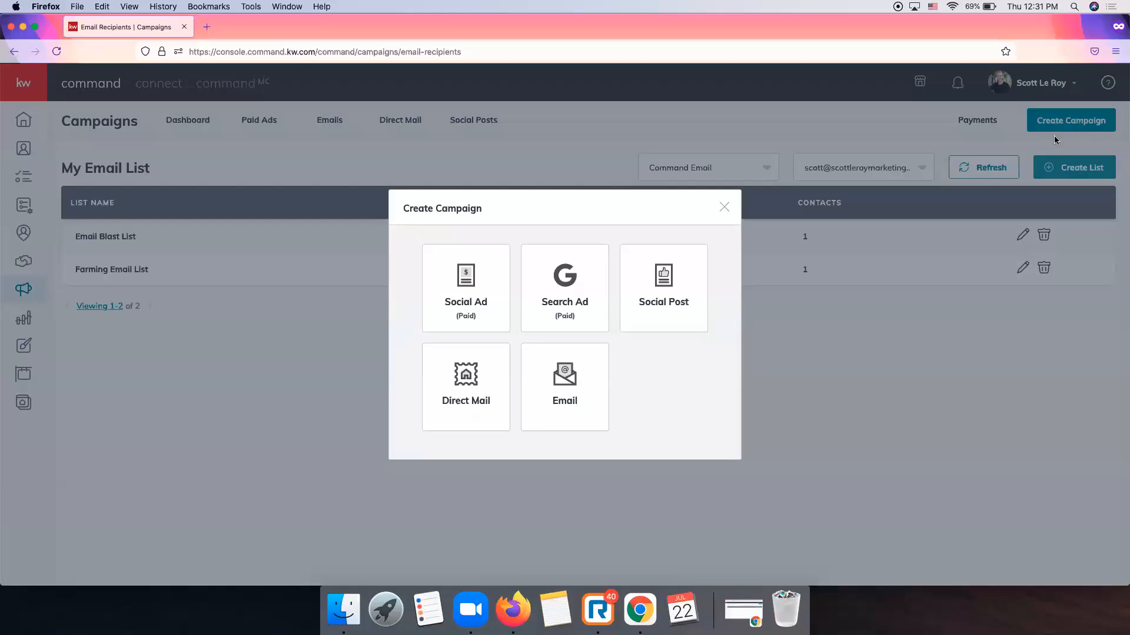
left_click(540, 402)
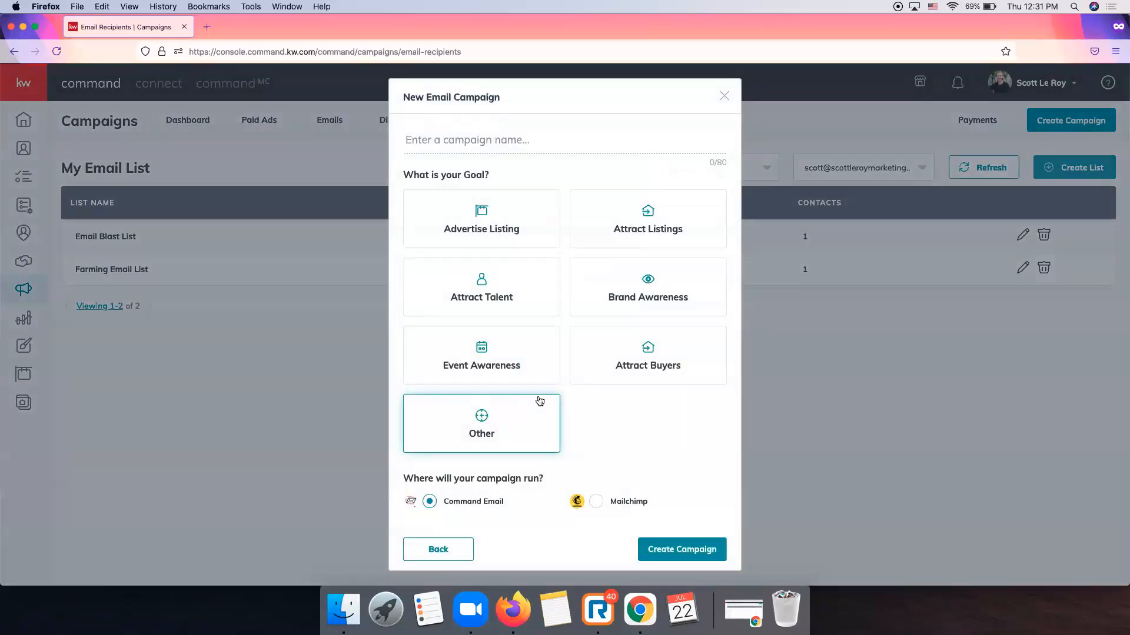
left_click(497, 143)
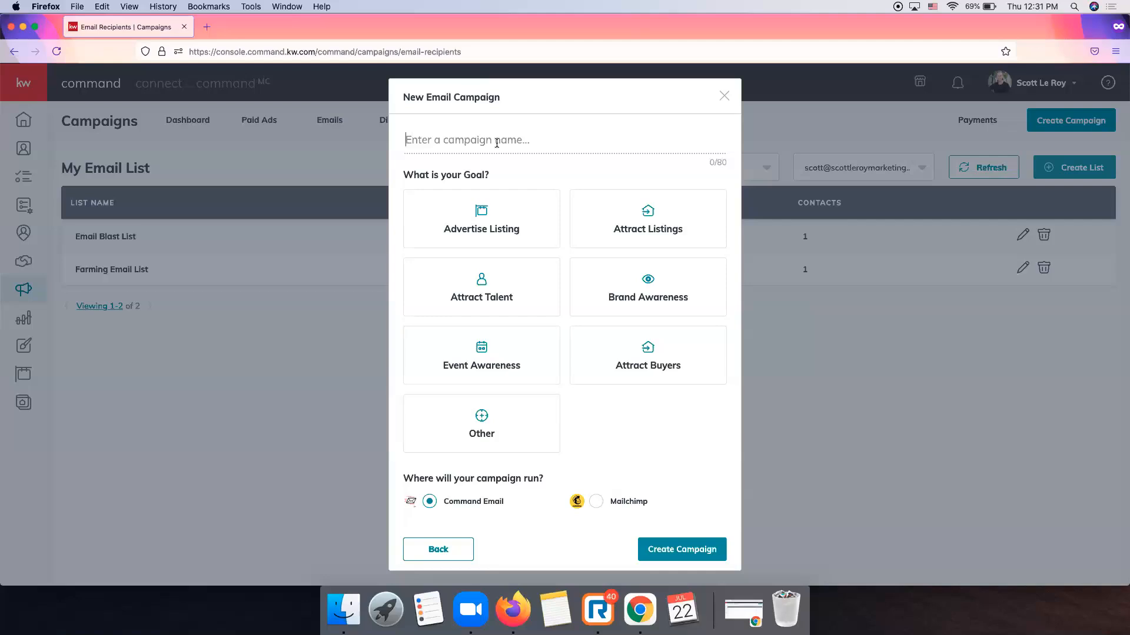
type("Levisa Email Blast")
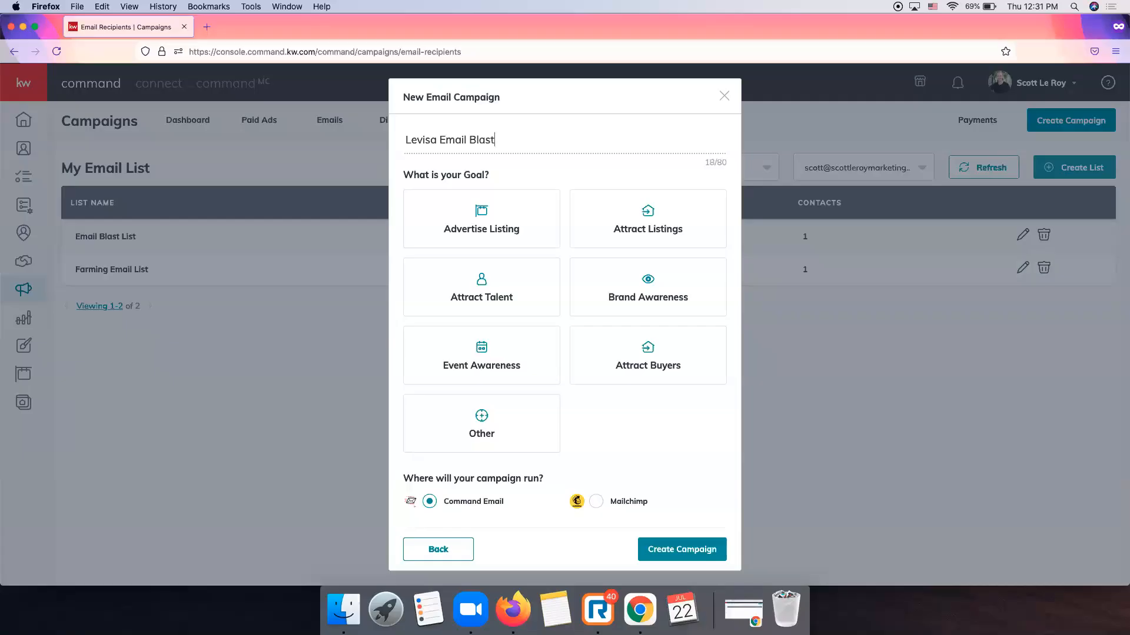
left_click(556, 225)
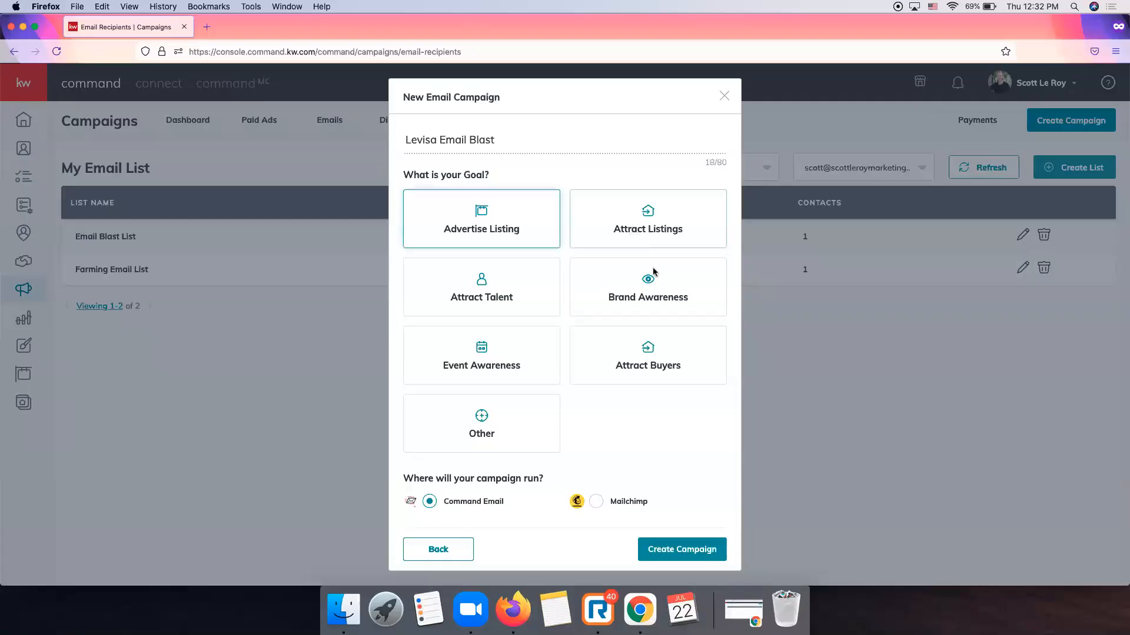
left_click(504, 229)
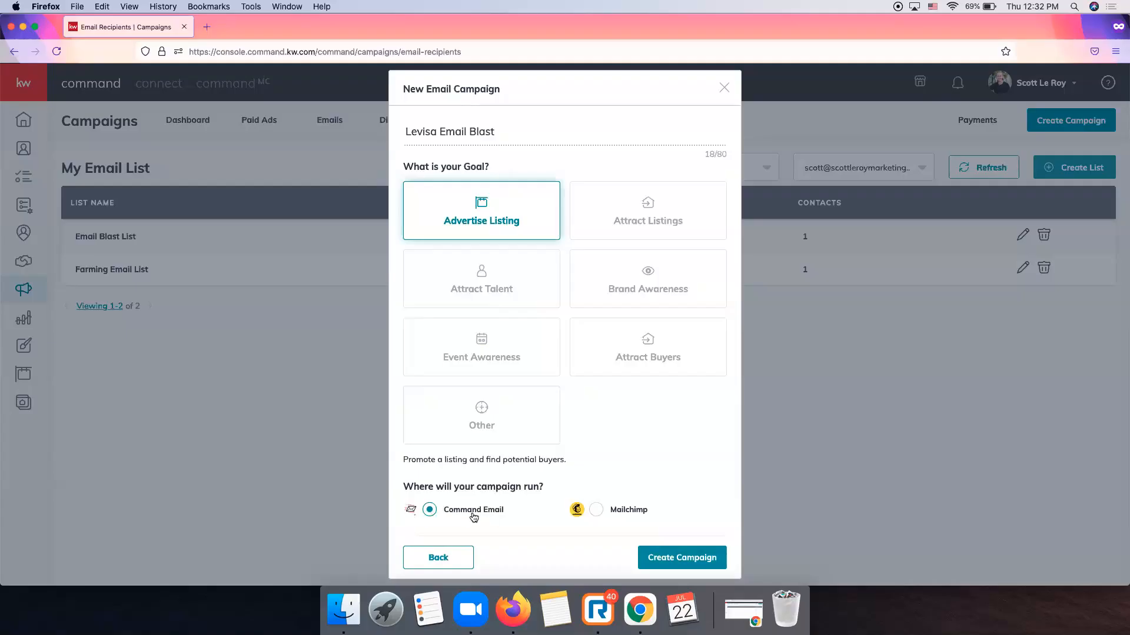
Create the campaign and choose Email Blast List as its Send To recipient list.
left_click(666, 557)
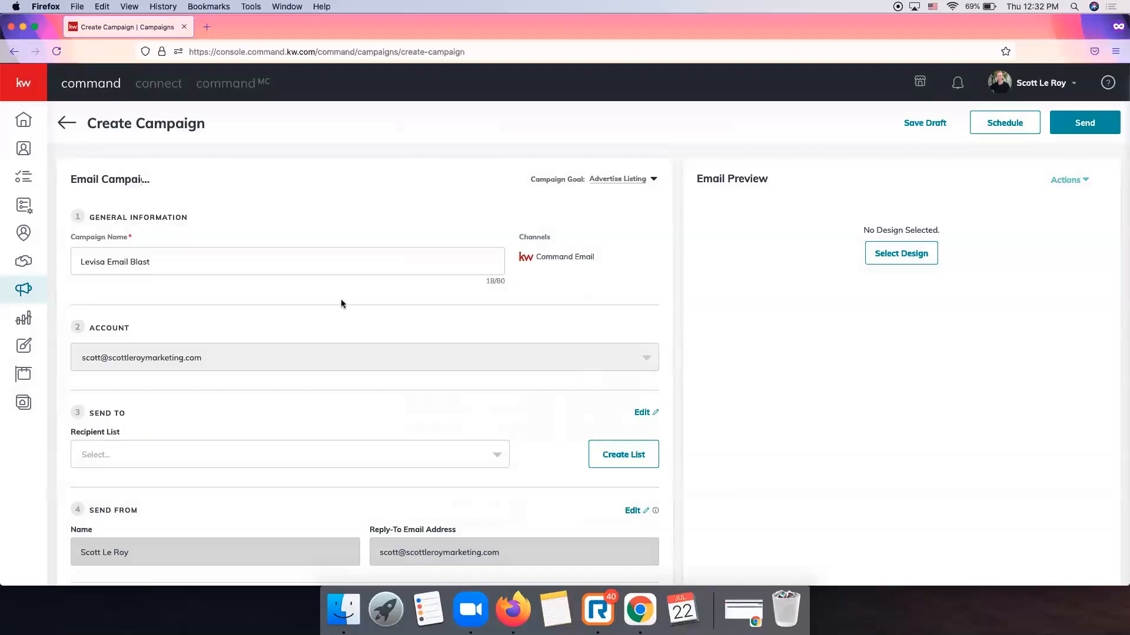
scroll(341, 300, "down", 5)
scroll(341, 299, "up", 5)
scroll(207, 255, "down", 2)
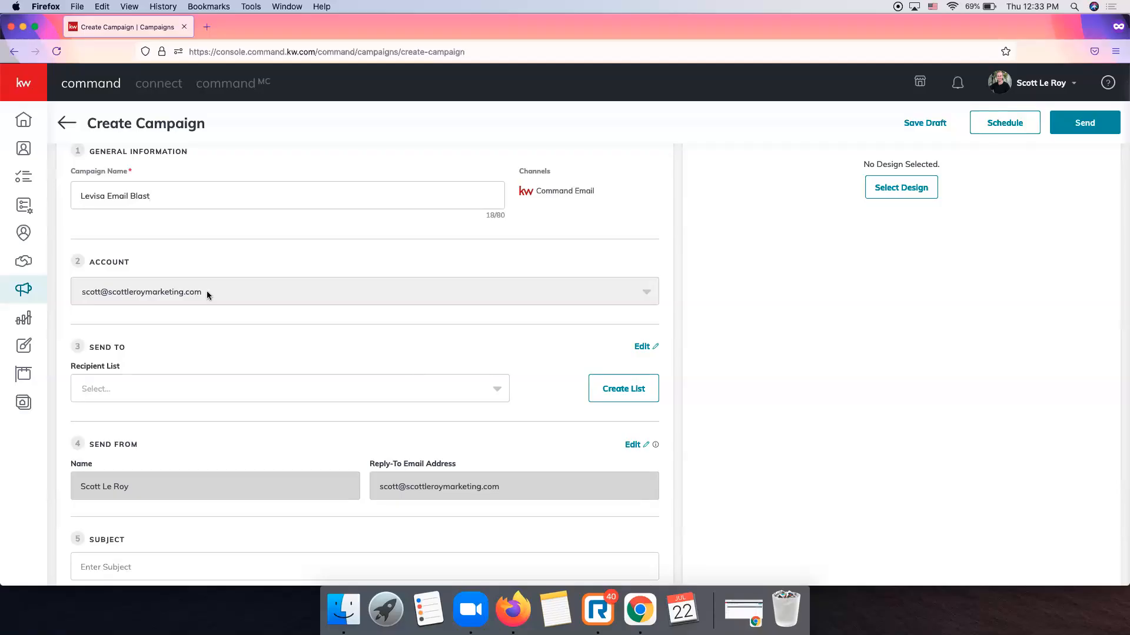
scroll(207, 292, "down", 2)
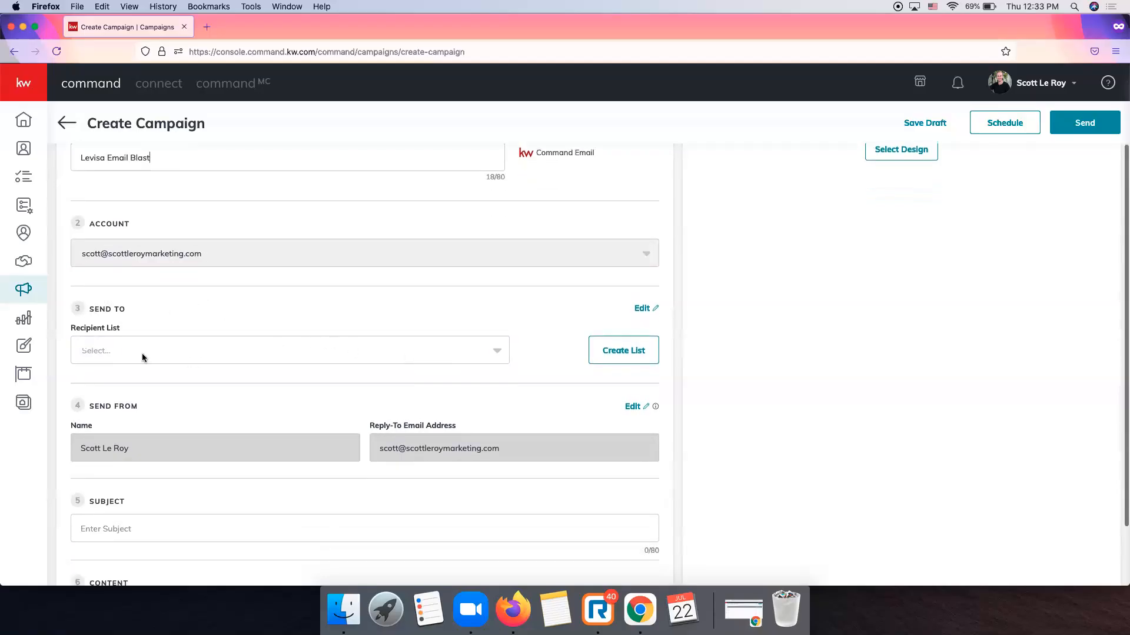
left_click(446, 351)
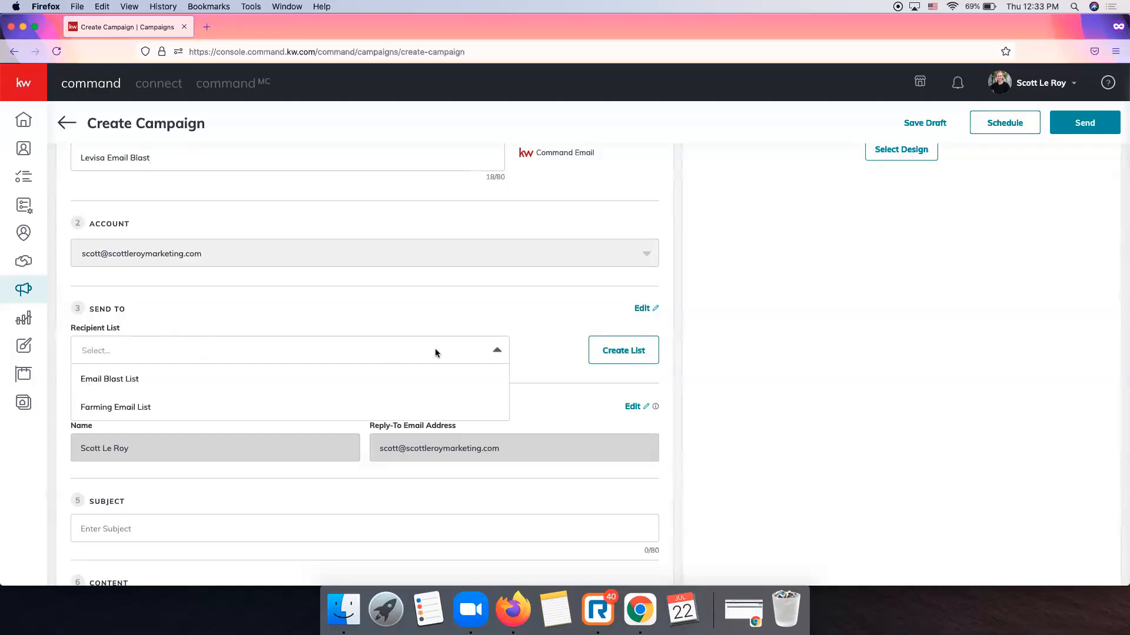
left_click(109, 380)
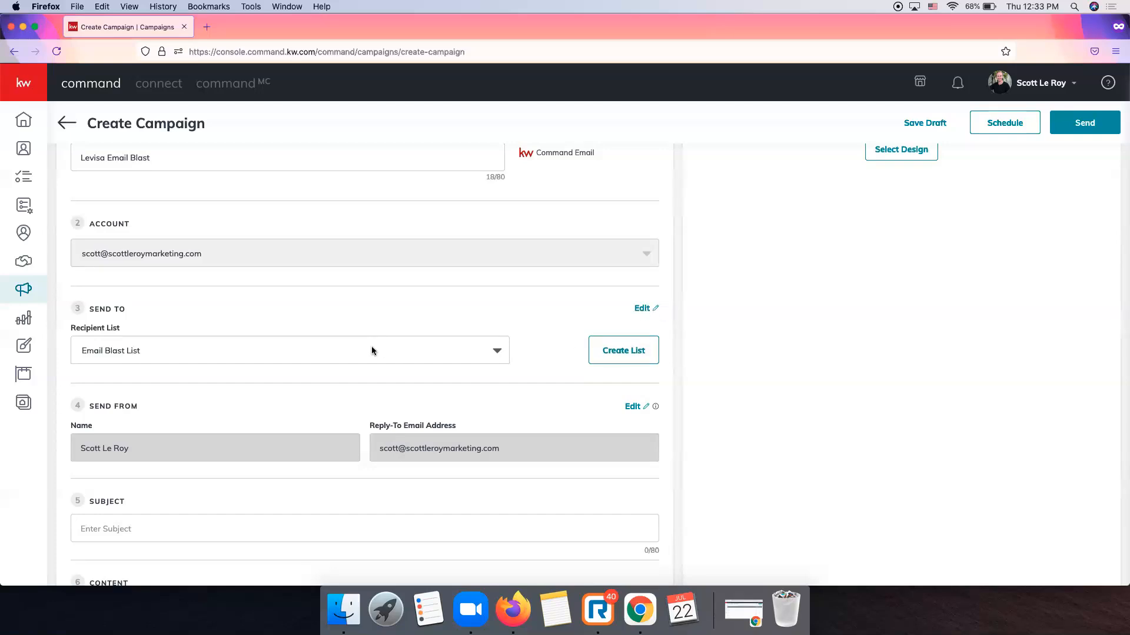
Keep Email Blast List as recipients and enter the subject 'Just Listed in Franklin'.
left_click(301, 345)
left_click(122, 378)
scroll(310, 325, "down", 3)
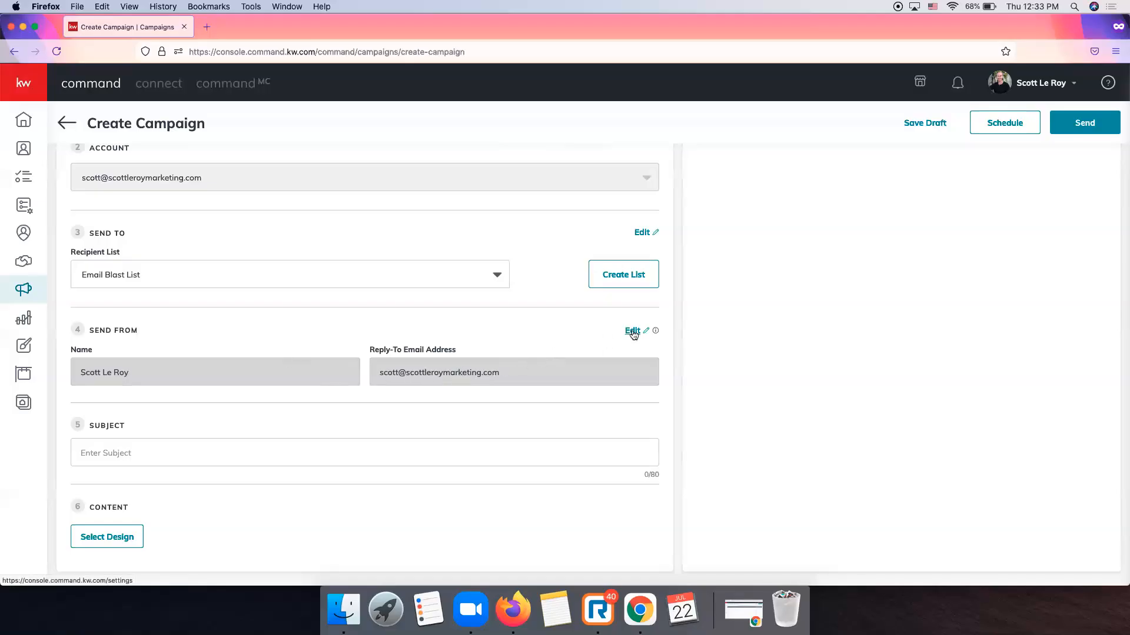
left_click(1007, 89)
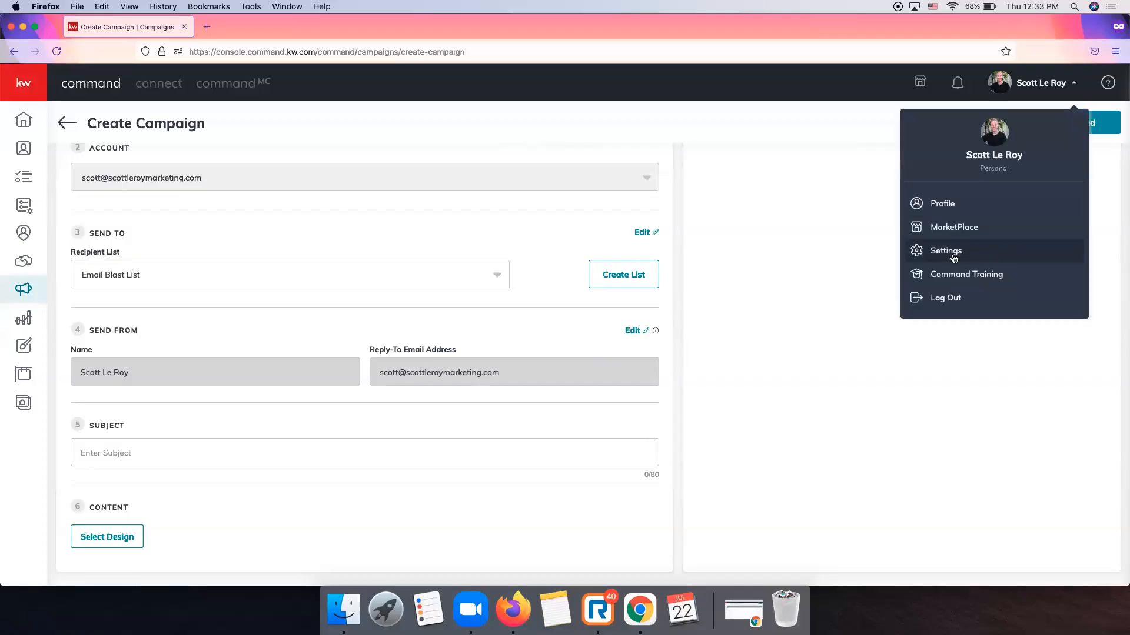
left_click(576, 309)
left_click(156, 451)
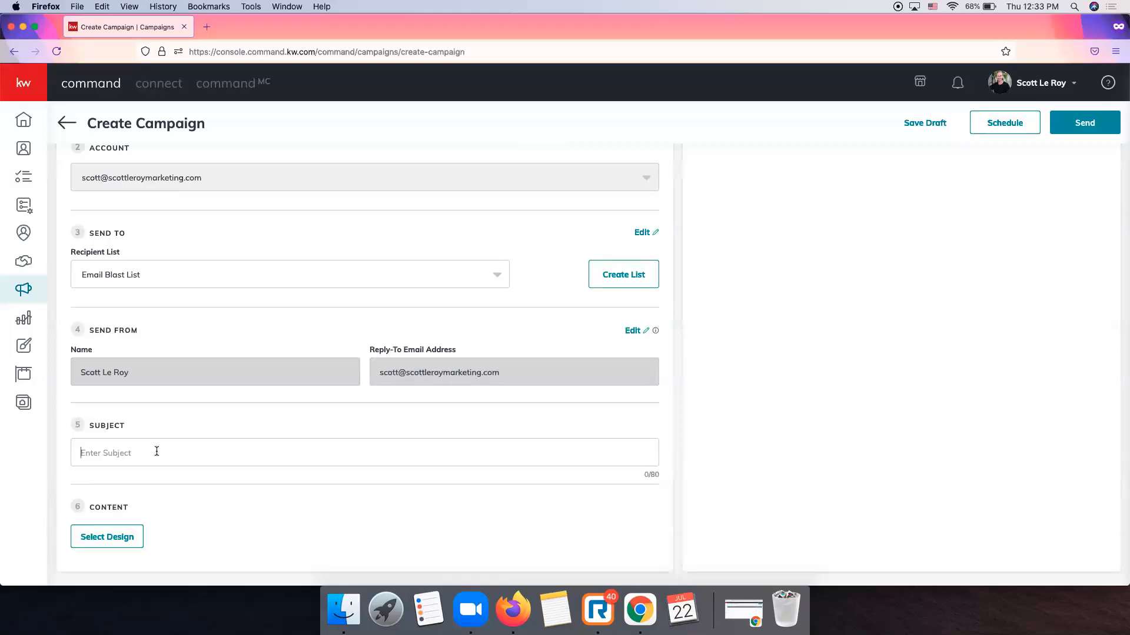
type("Just Listed in Franklin")
Open the design picker and switch to the KWRI Templates collection.
left_click(120, 541)
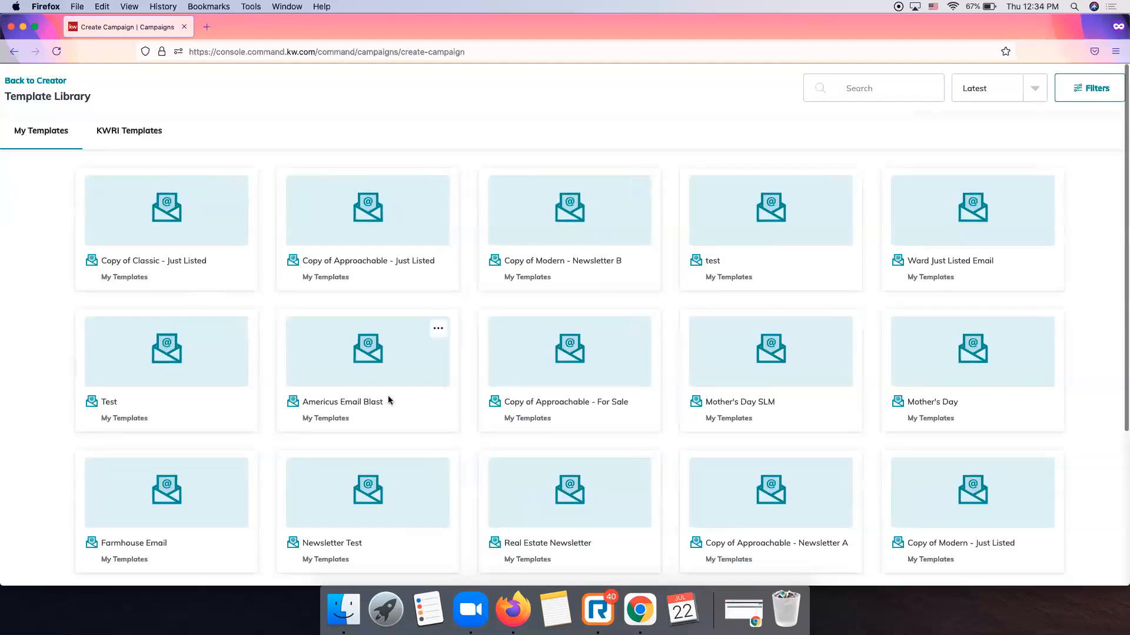
scroll(257, 253, "down", 4)
scroll(258, 252, "up", 1)
scroll(257, 253, "down", 1)
scroll(257, 253, "up", 4)
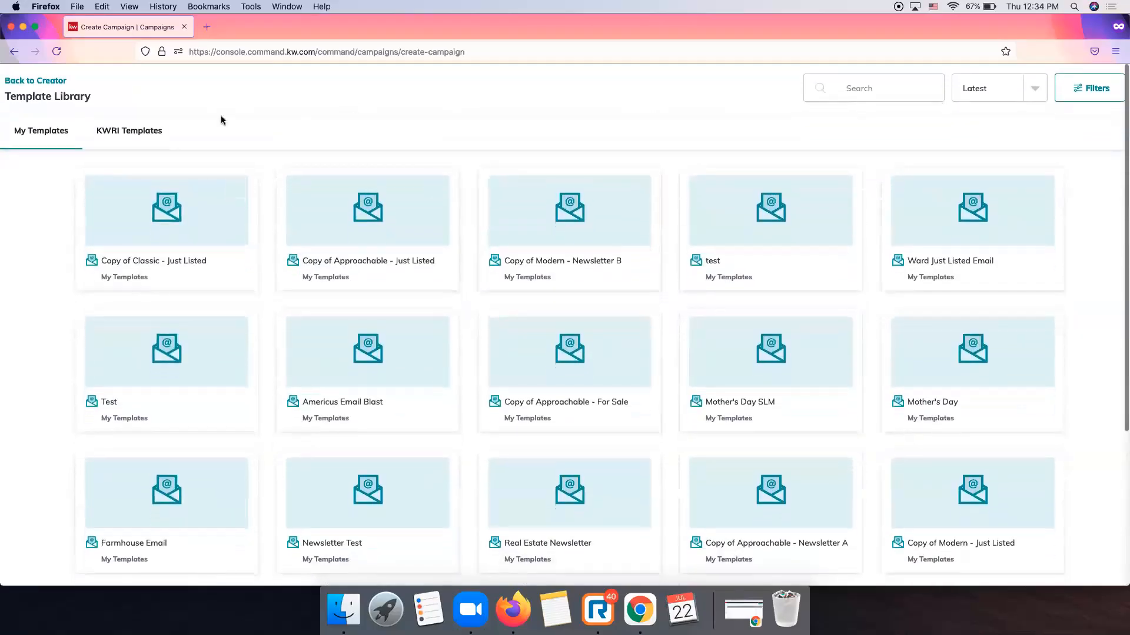
left_click(139, 135)
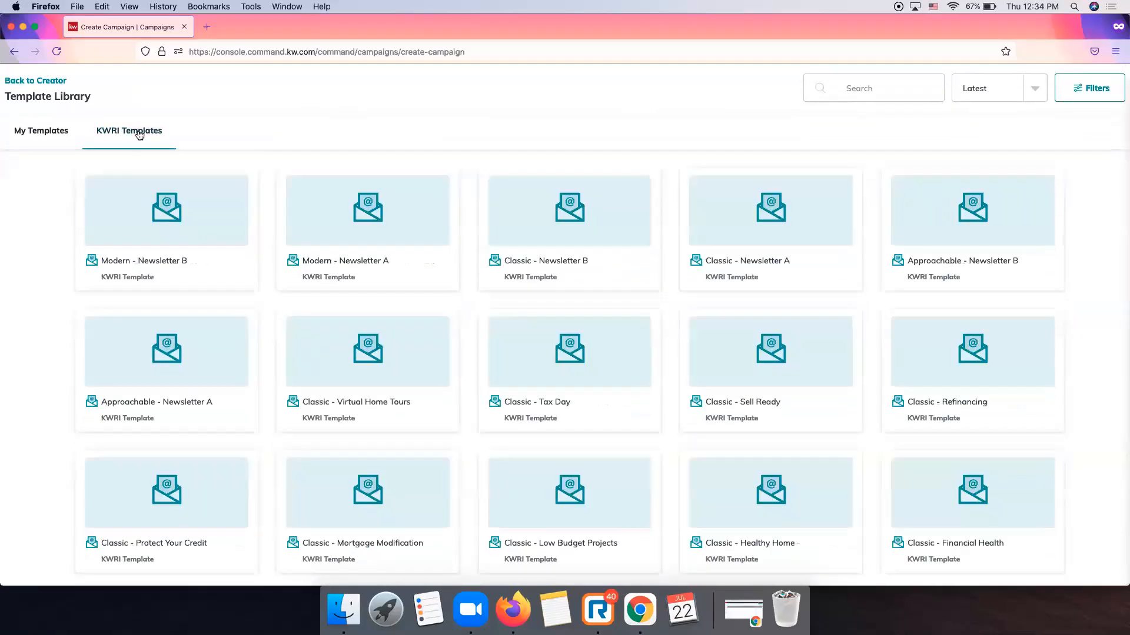
mouse_move(353, 169)
Load two more batches of KWRI templates, bringing 48 of 72 into view.
scroll(550, 359, "down", 2)
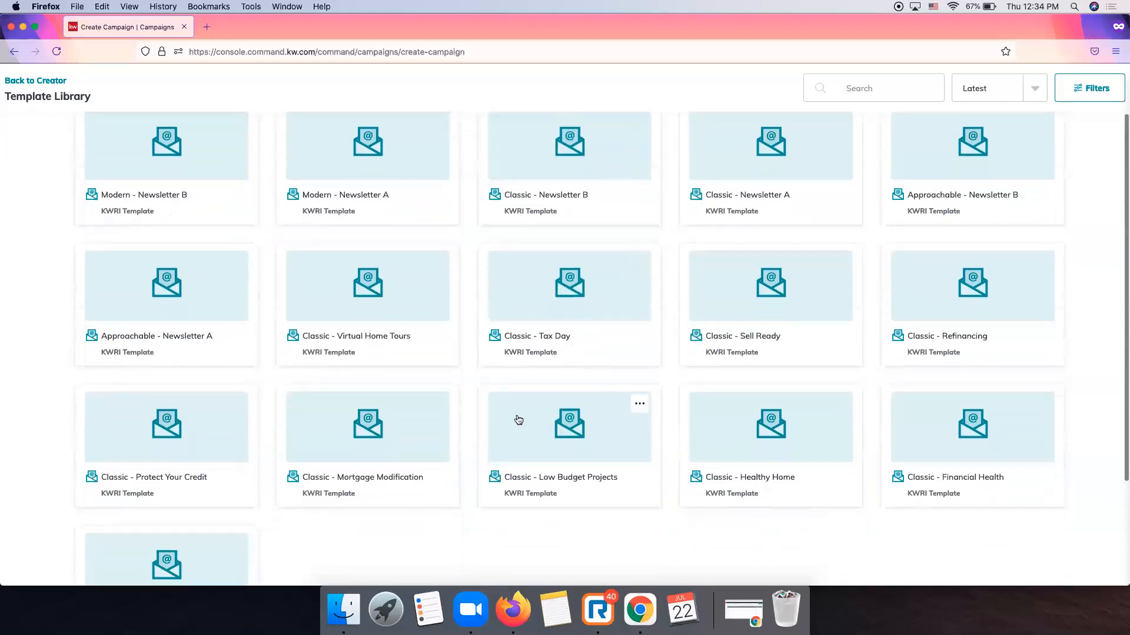
scroll(517, 420, "down", 1)
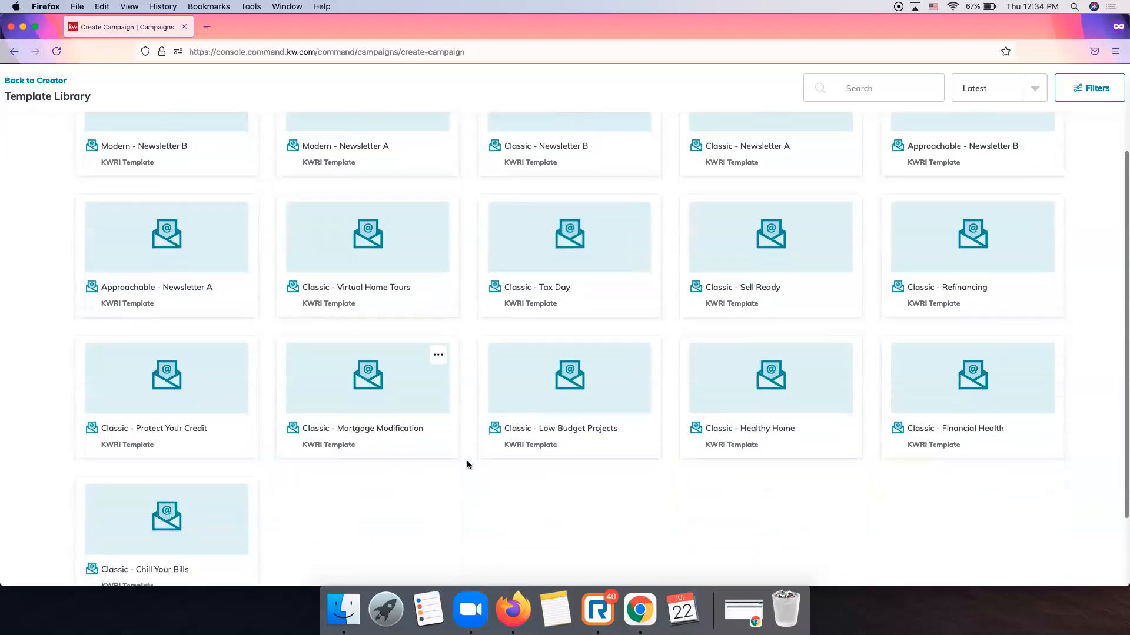
scroll(467, 465, "up", 2)
scroll(467, 465, "down", 4)
left_click(565, 563)
scroll(350, 451, "down", 8)
scroll(350, 451, "down", 1)
left_click(566, 560)
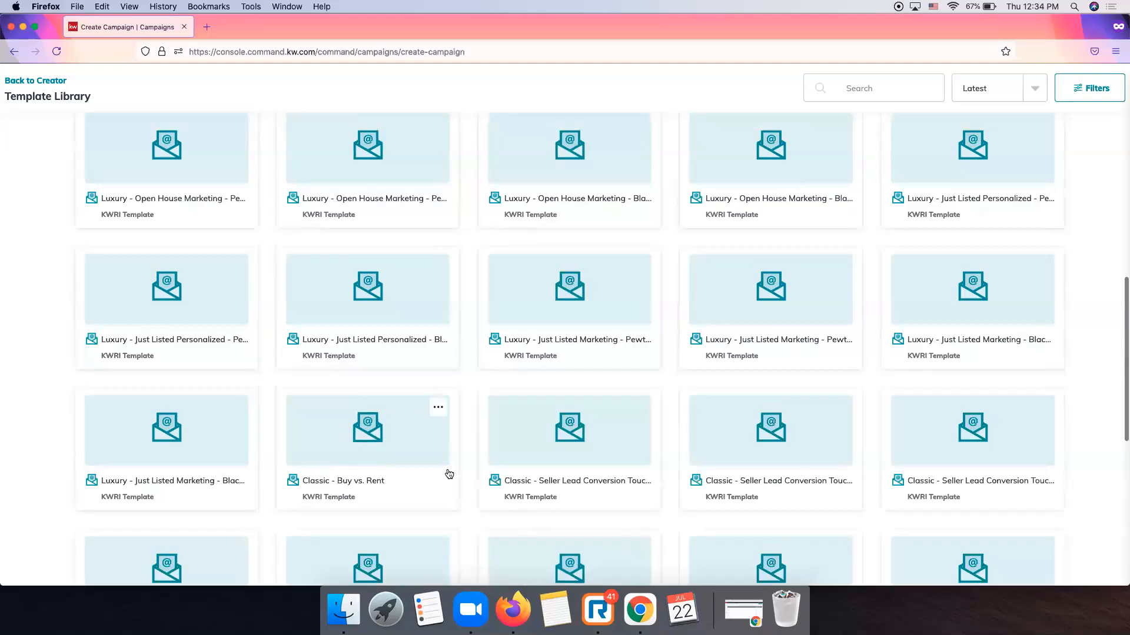
scroll(449, 474, "down", 8)
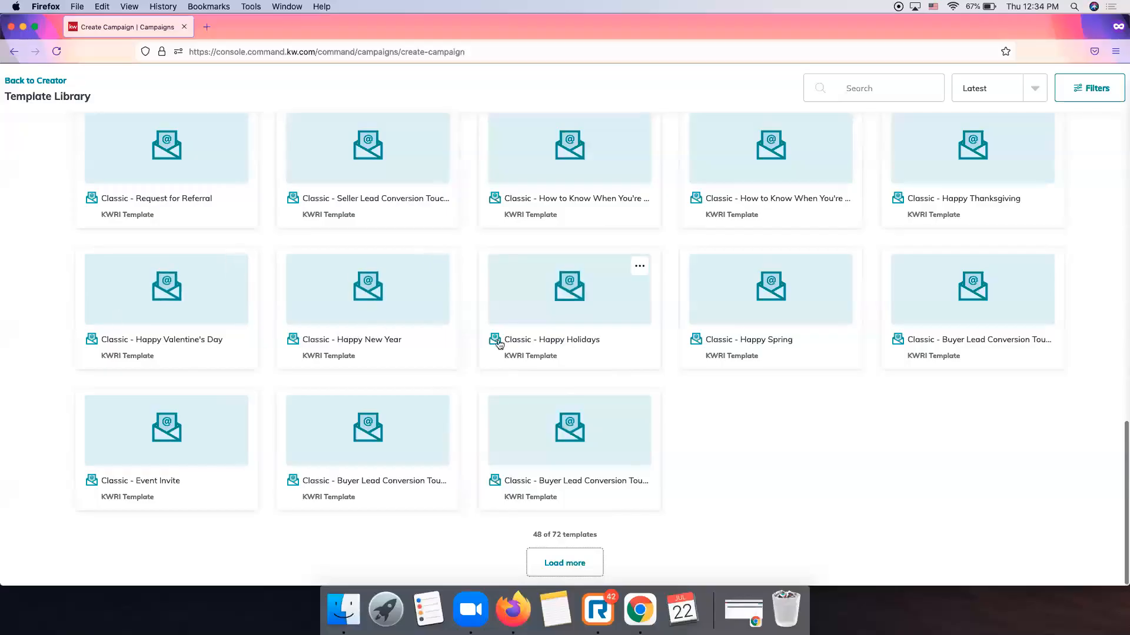
scroll(499, 344, "up", 20)
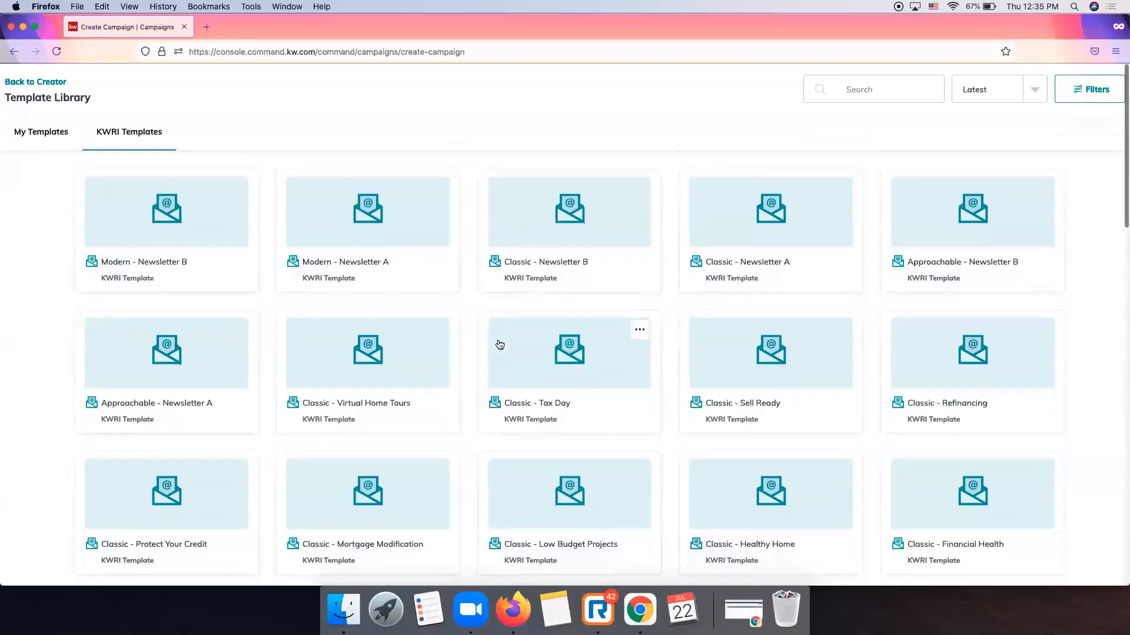
left_click(896, 93)
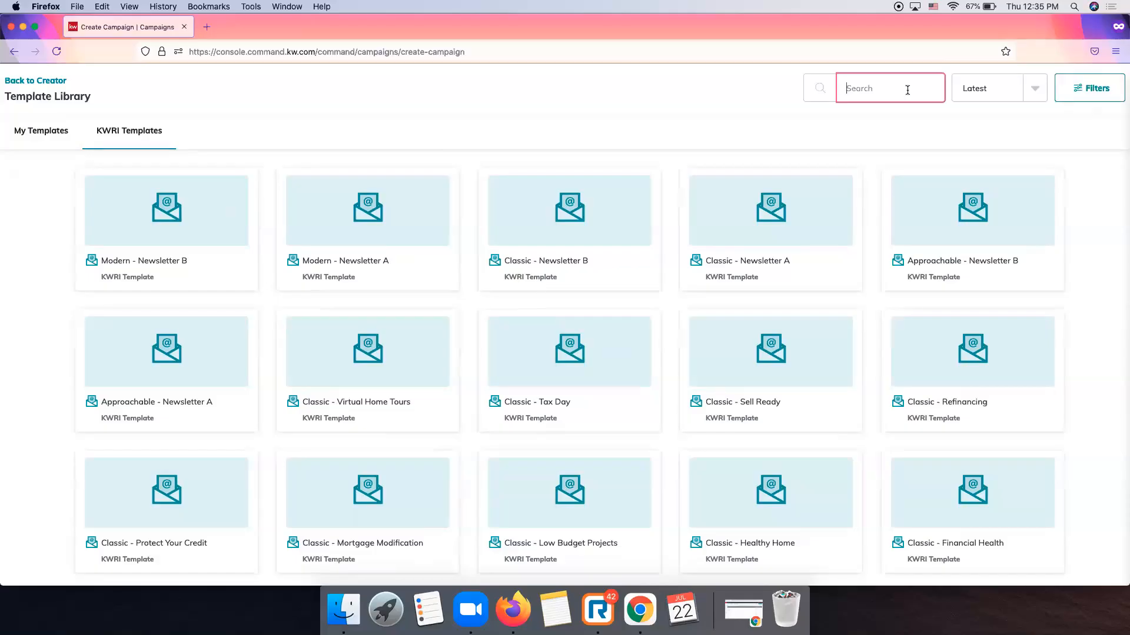
Search templates for 'ju', preview the Luxury - Just Listed Pewter template, then go back.
type("just listed")
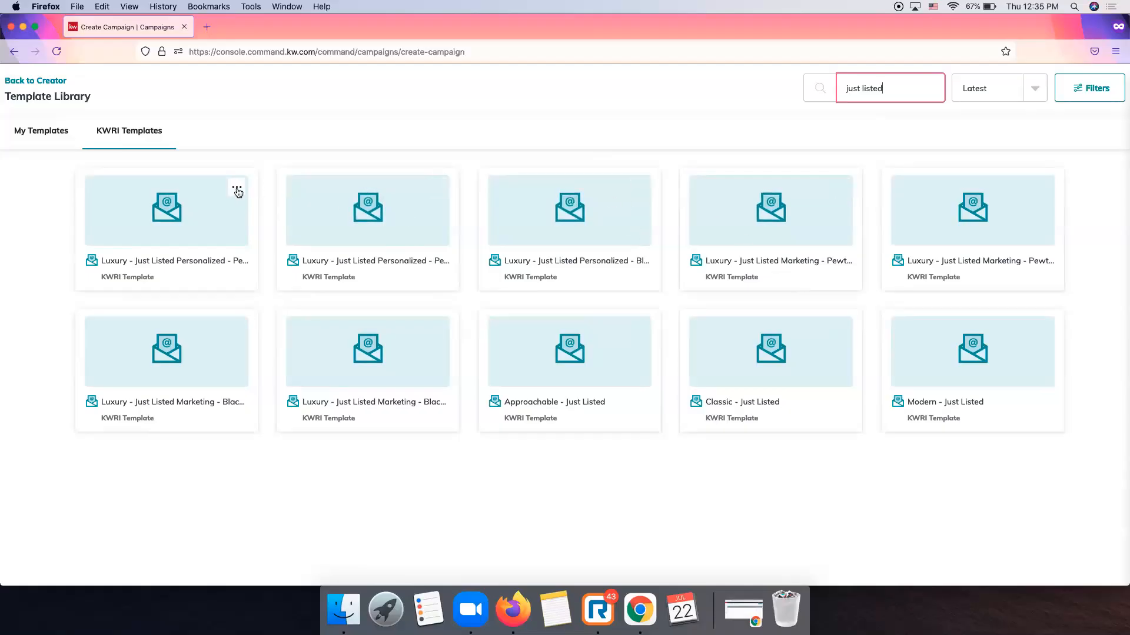
left_click(237, 189)
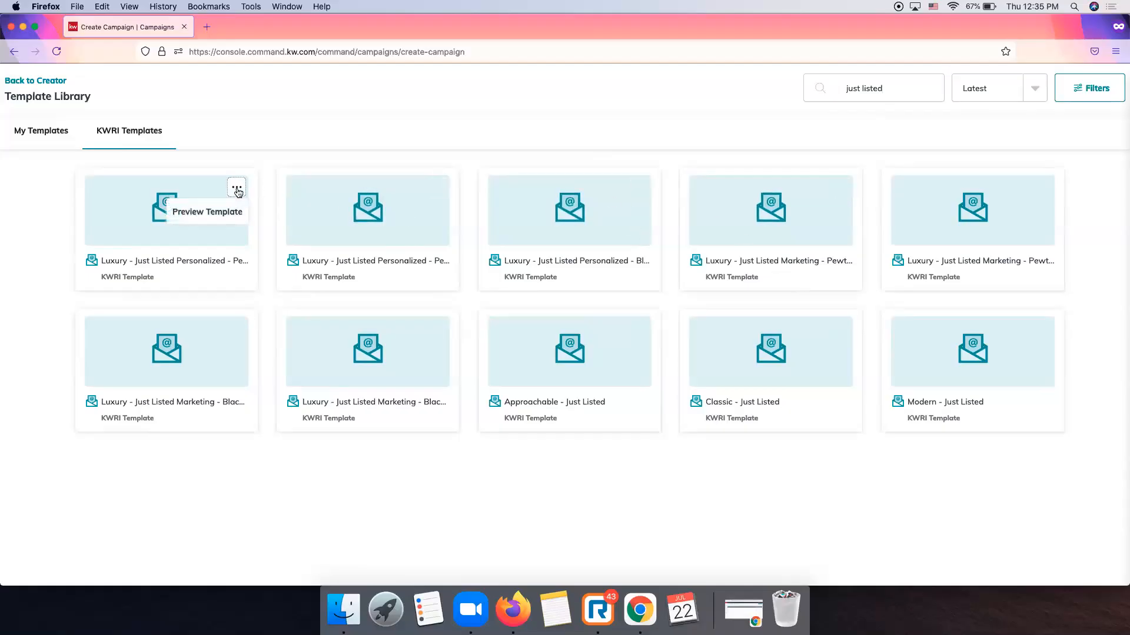
left_click(224, 218)
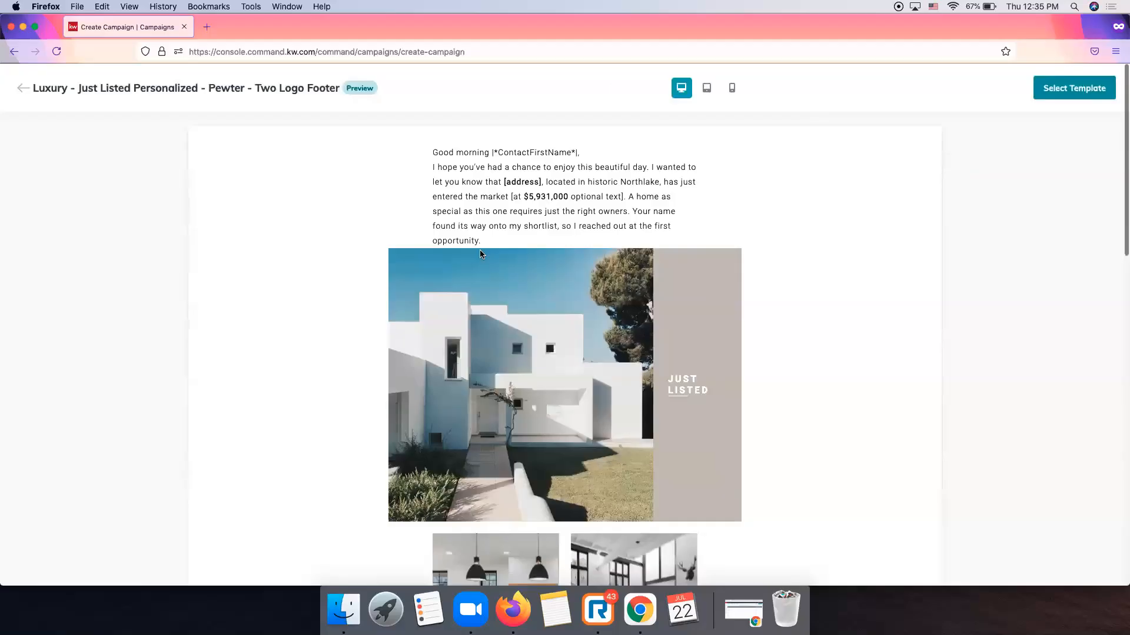
scroll(480, 250, "down", 7)
scroll(480, 254, "down", 7)
scroll(480, 255, "up", 12)
scroll(480, 254, "up", 3)
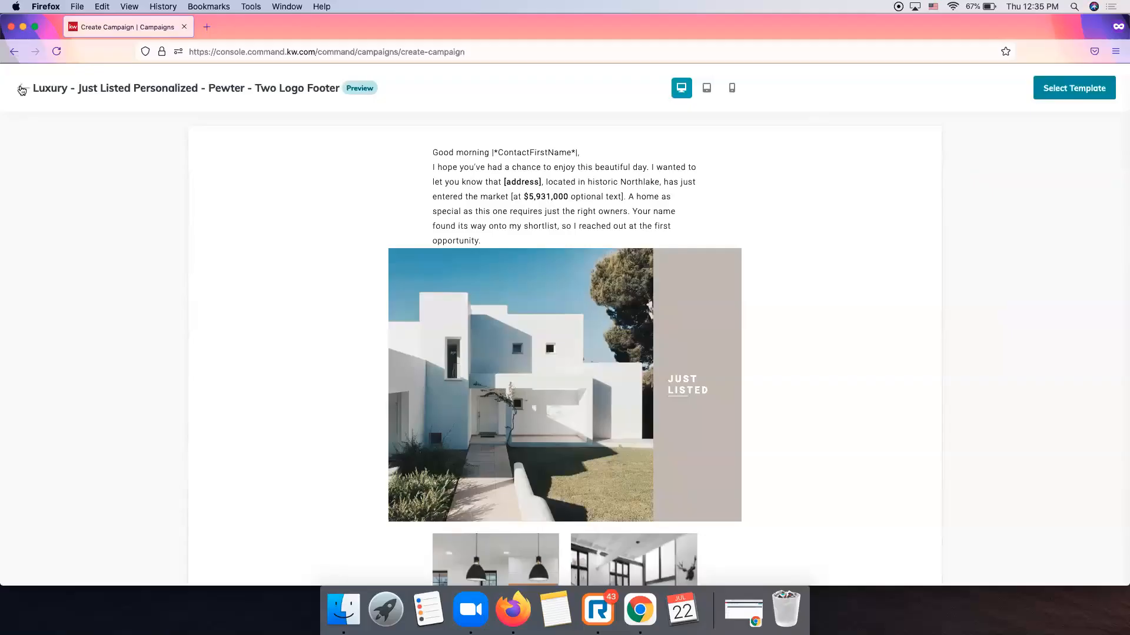
left_click(22, 88)
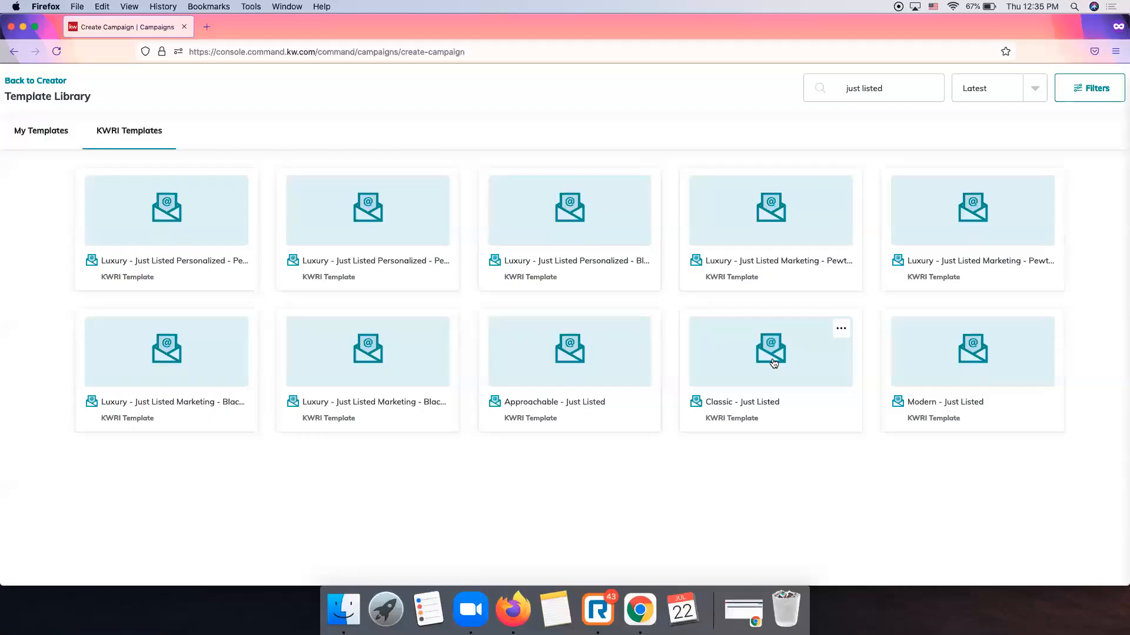
Open a copy of the Classic - Just Listed template in the editor and select its address block.
left_click(772, 361)
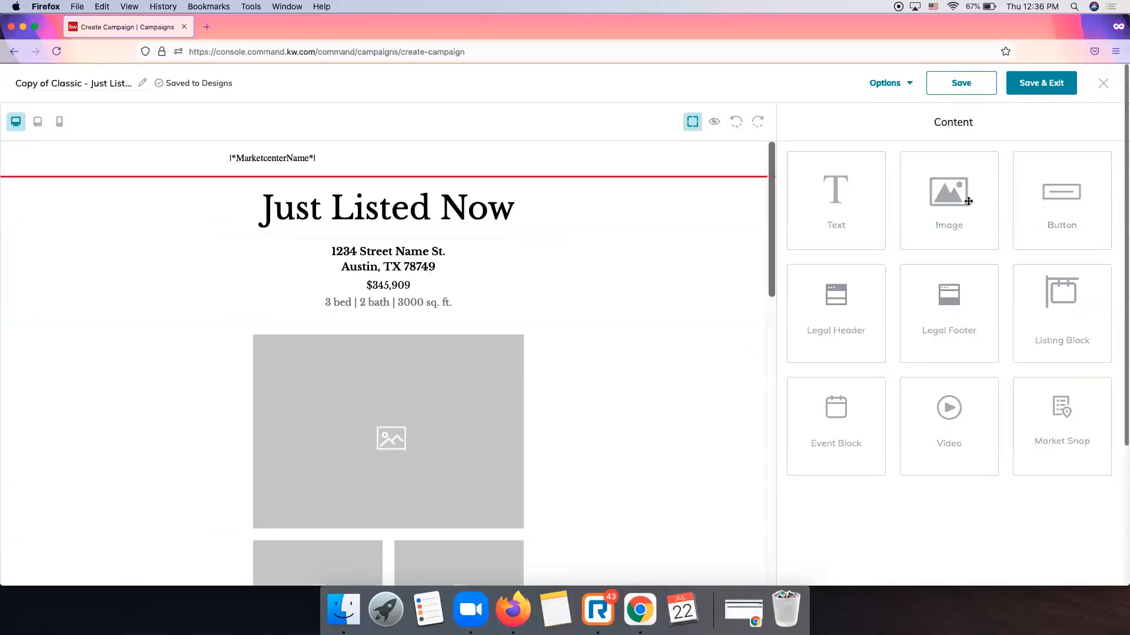
scroll(551, 299, "down", 6)
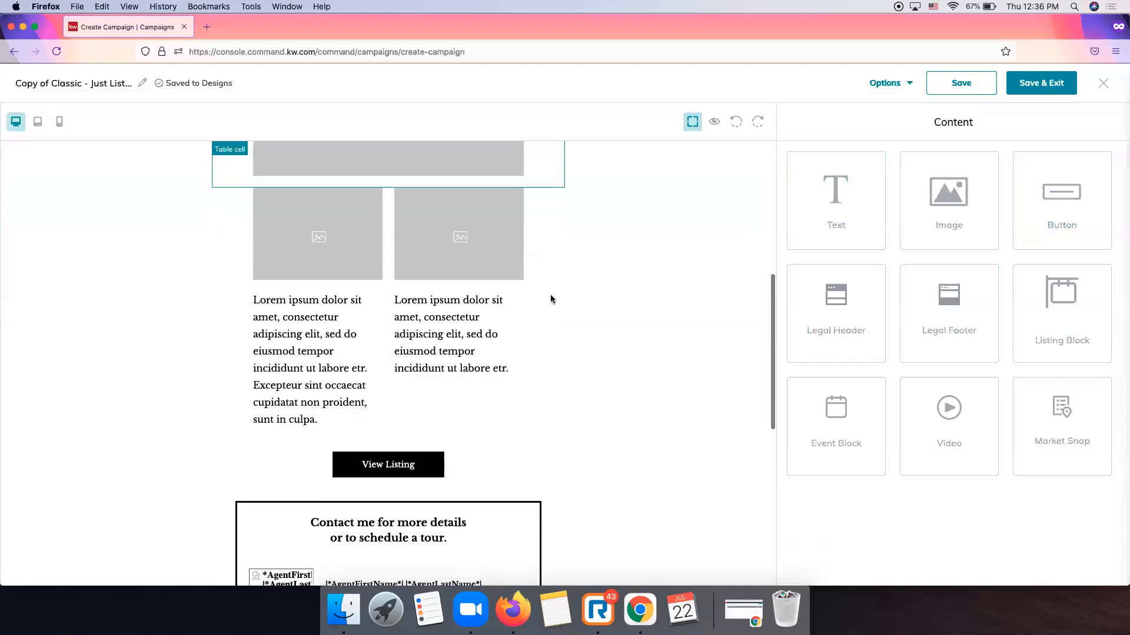
scroll(551, 298, "down", 6)
scroll(550, 299, "up", 13)
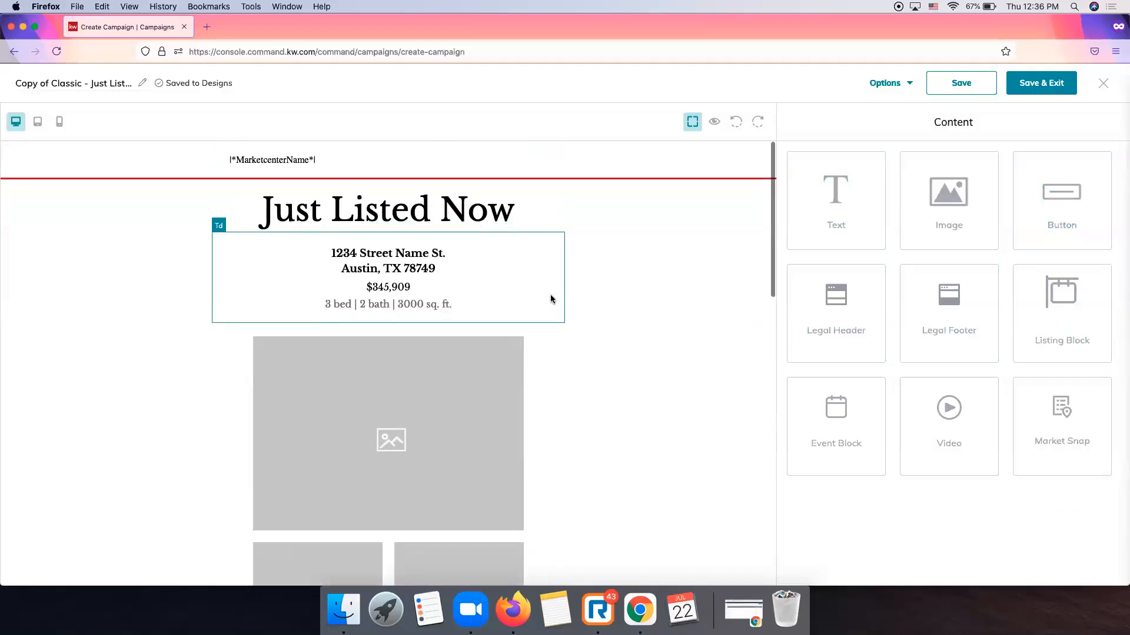
scroll(621, 306, "down", 1)
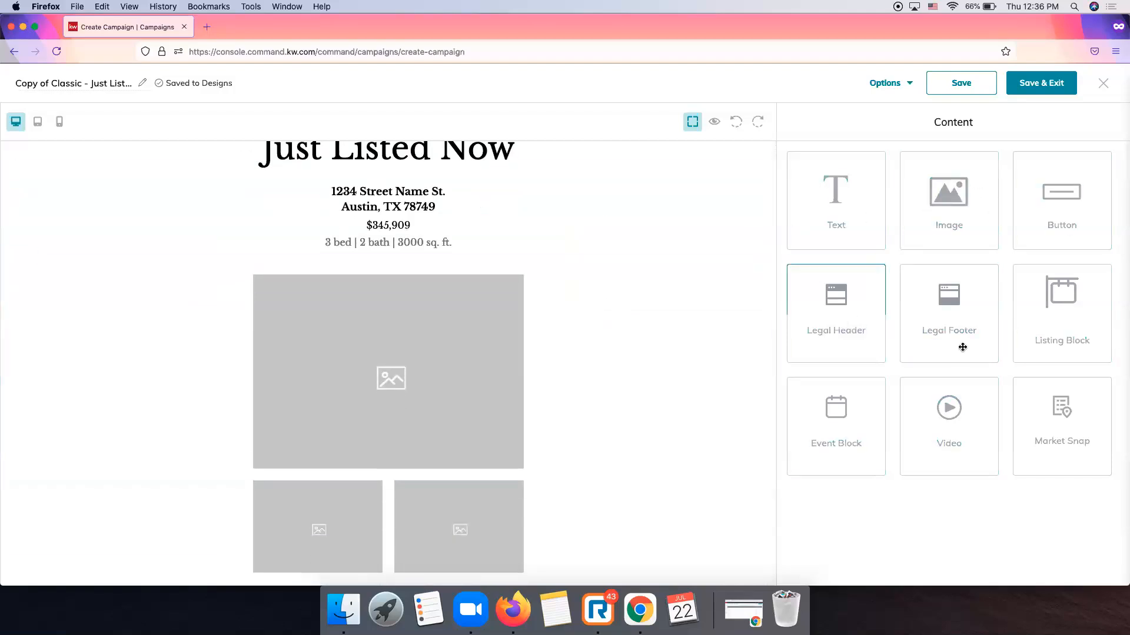
scroll(467, 341, "up", 1)
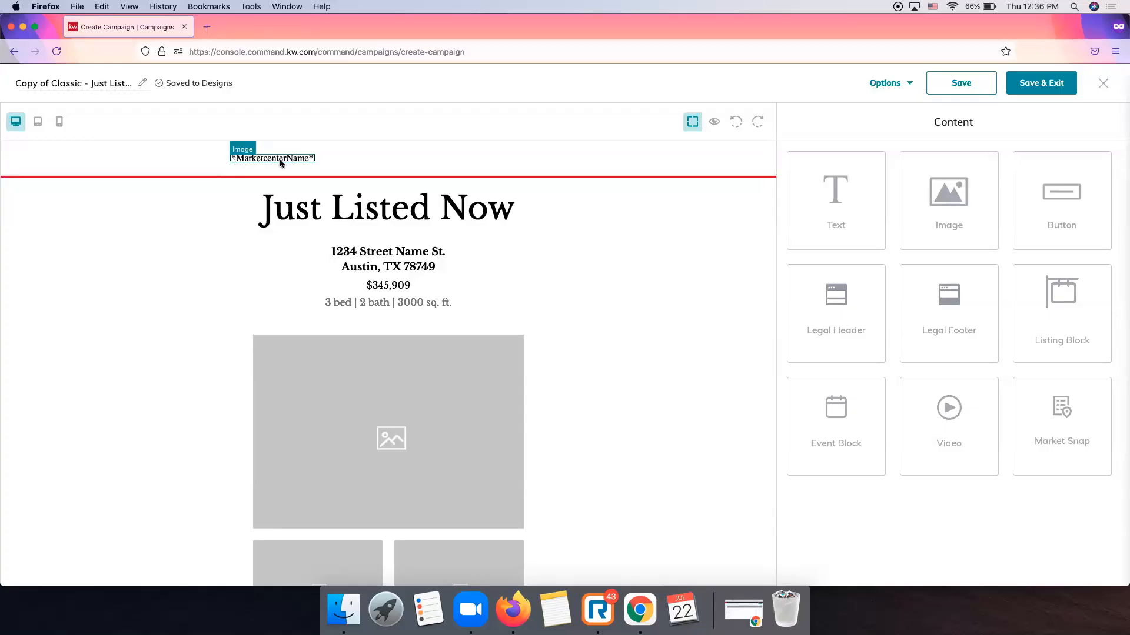
scroll(218, 233, "down", 15)
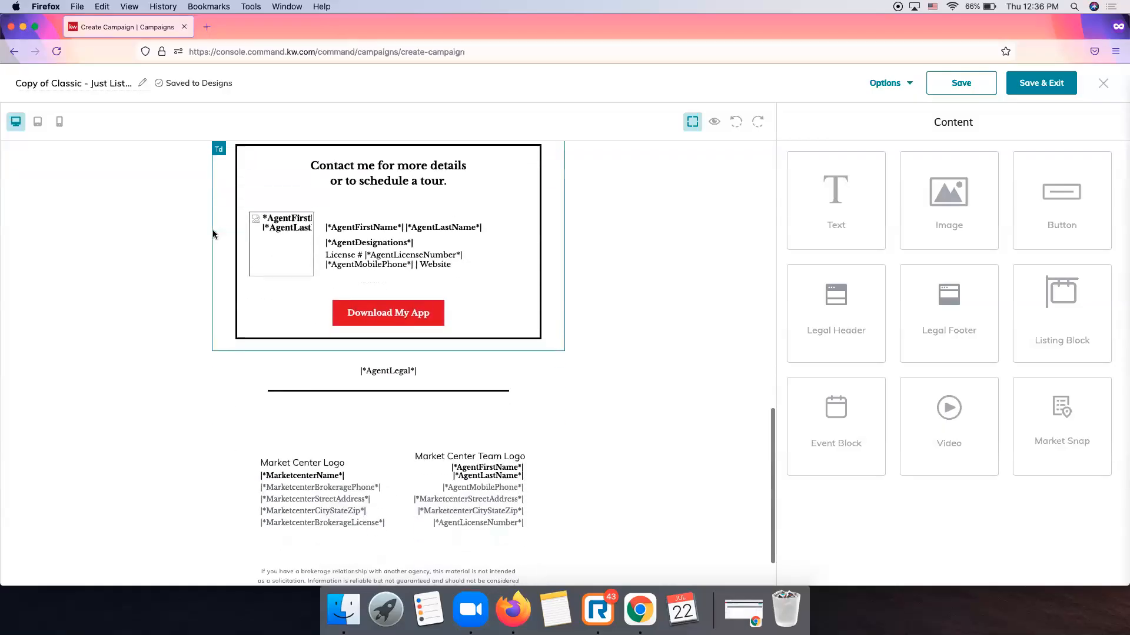
scroll(213, 234, "down", 1)
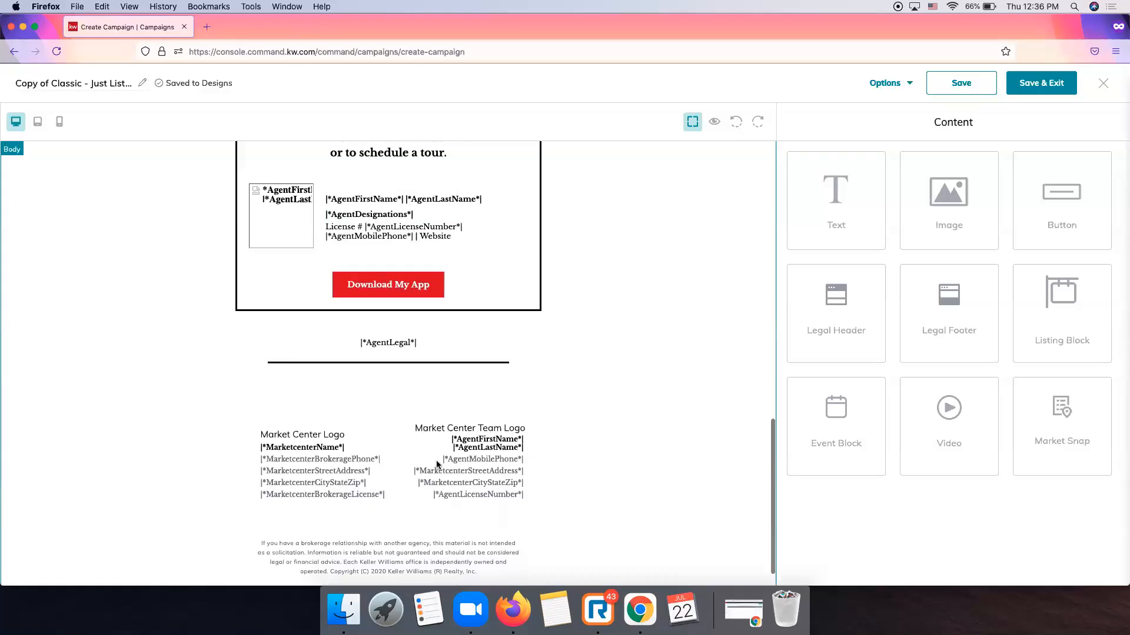
scroll(326, 431, "up", 3)
scroll(325, 431, "up", 15)
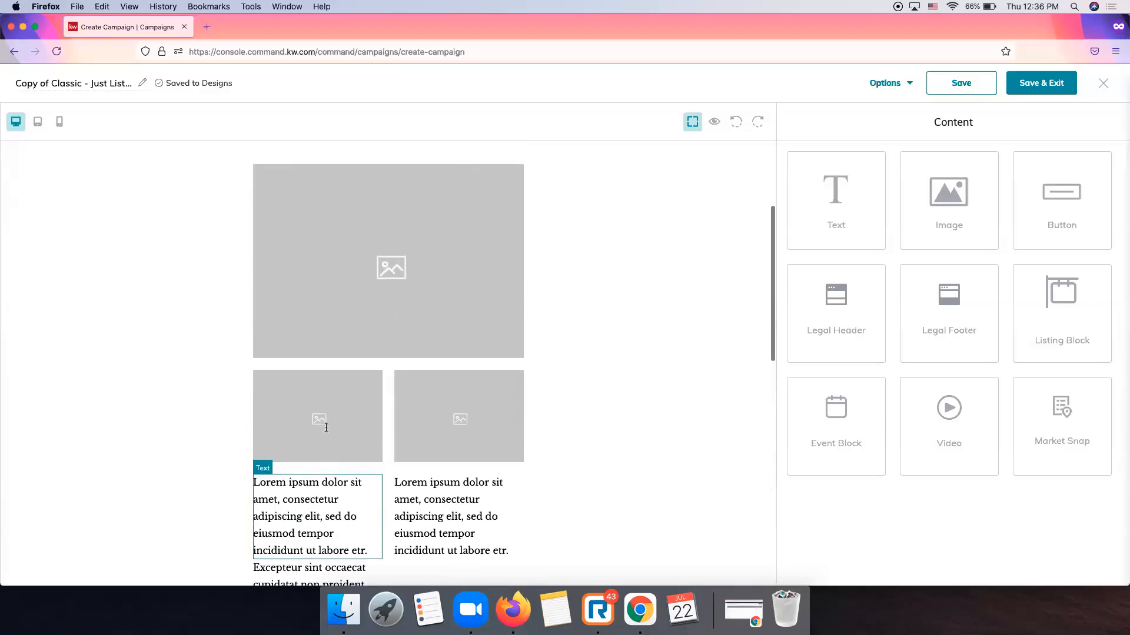
scroll(326, 428, "up", 5)
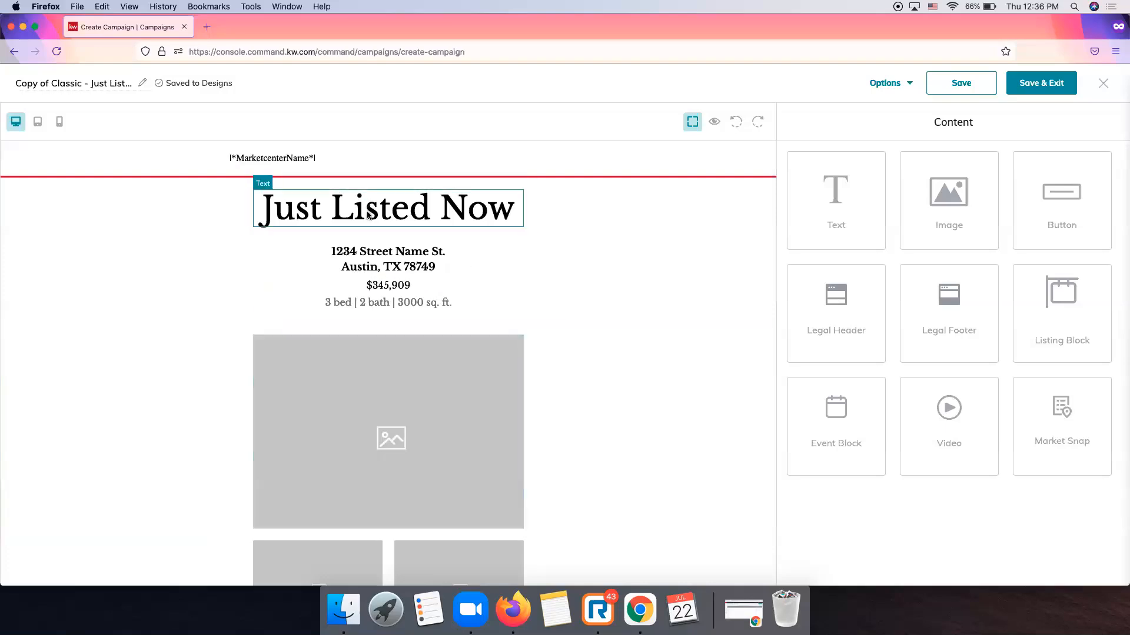
left_click(357, 262)
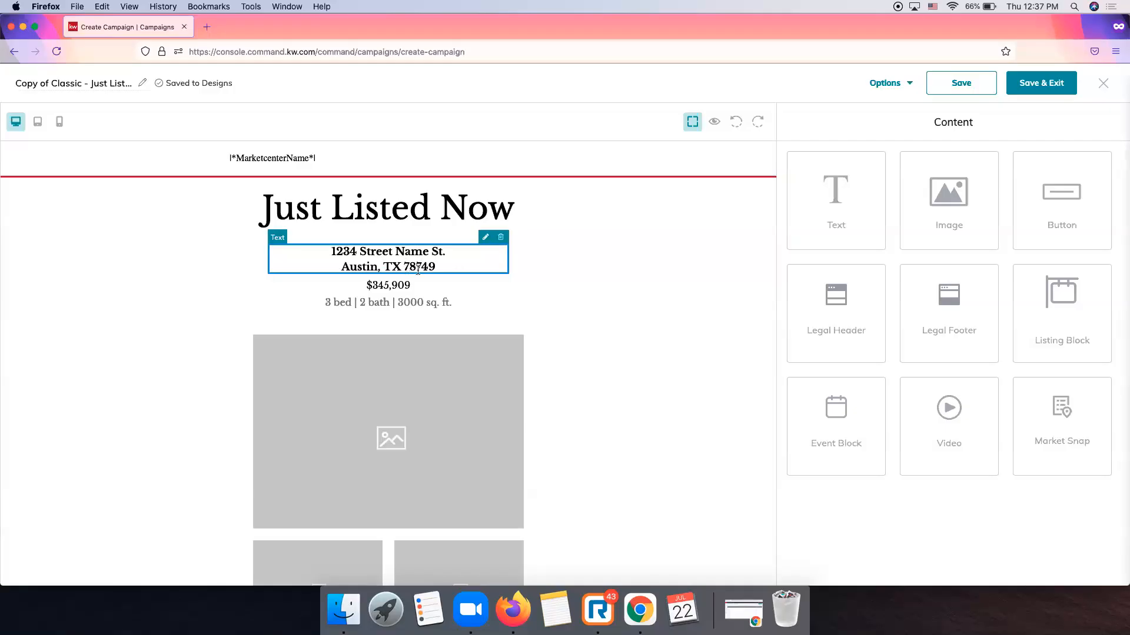
Replace the Austin placeholder address with the listing's street address and apply the change.
left_click(485, 238)
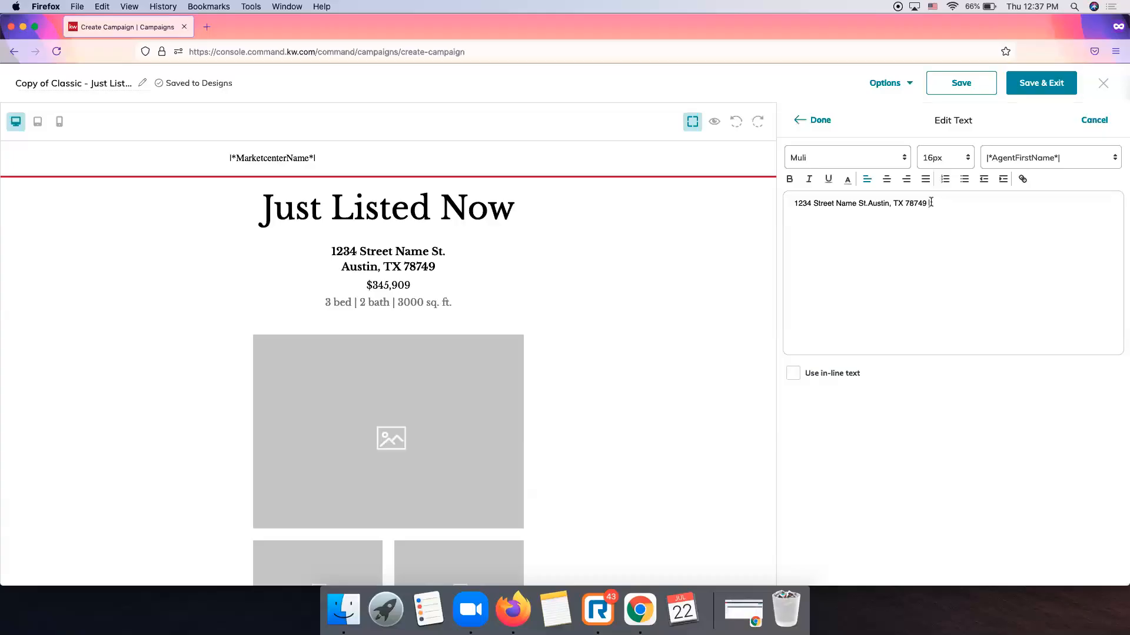
left_click_drag(927, 202, 806, 204)
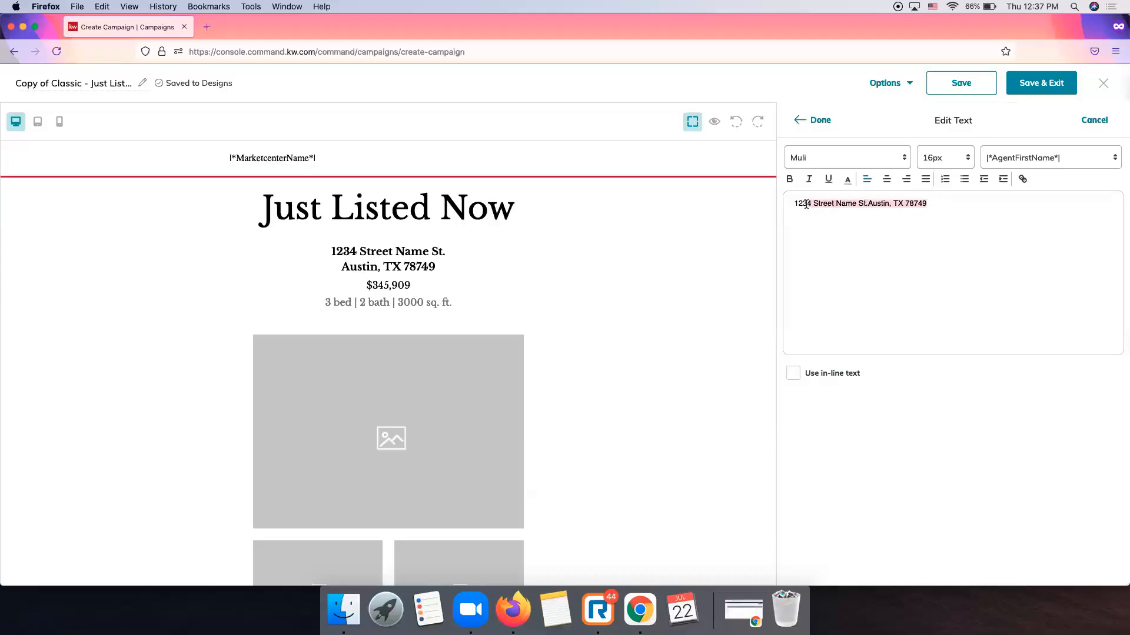
key("BackSpace")
key("BackSpace")
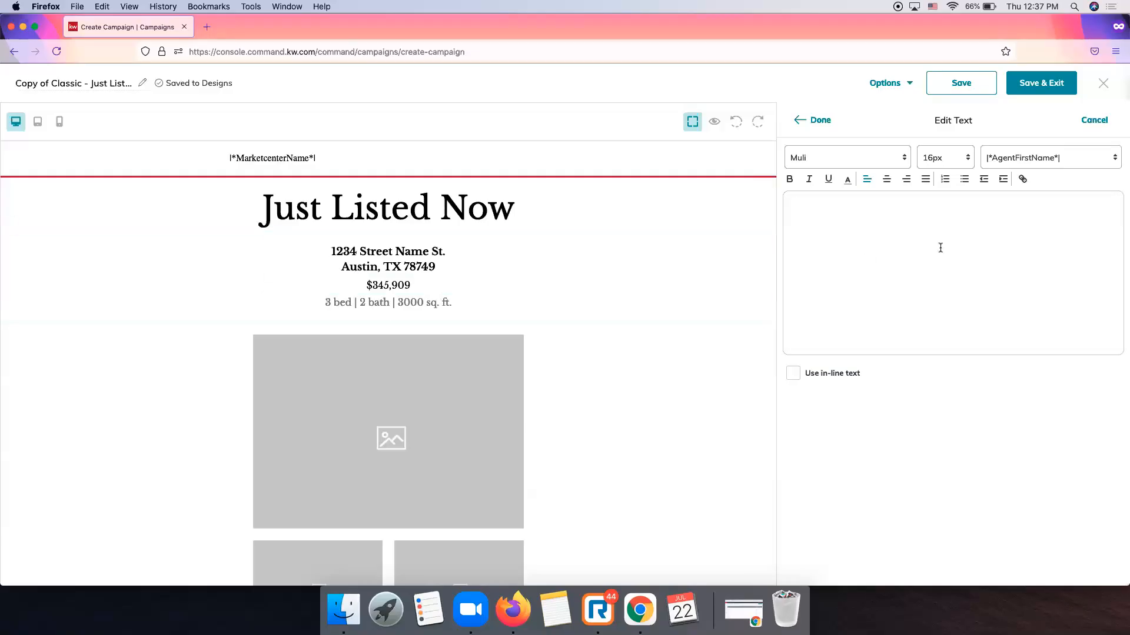
left_click(891, 163)
left_click(934, 160)
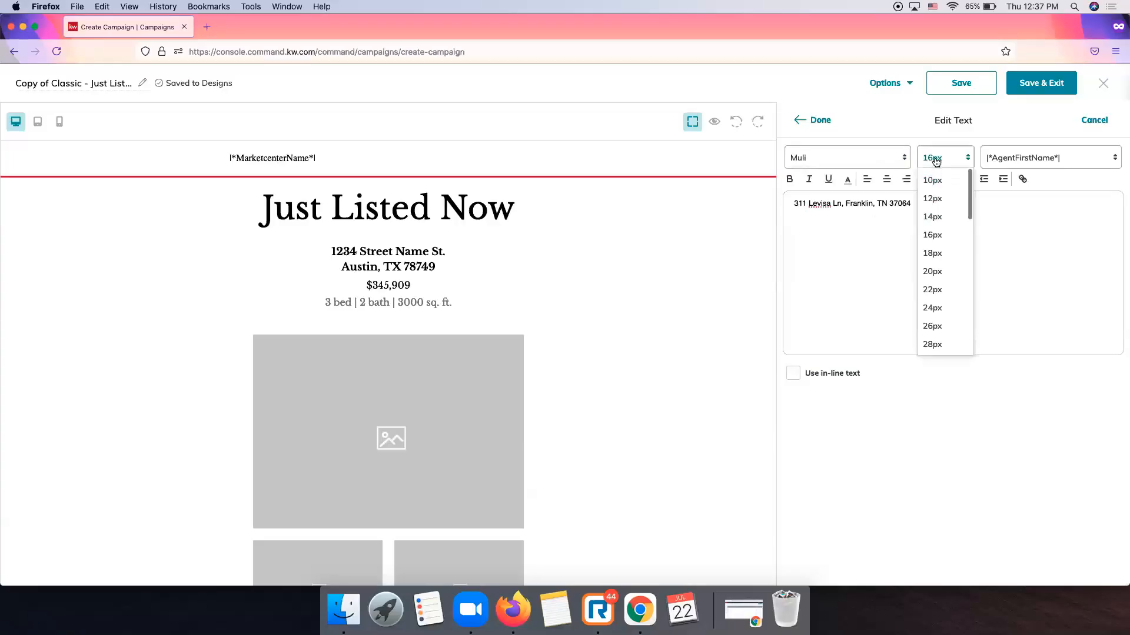
left_click(1083, 165)
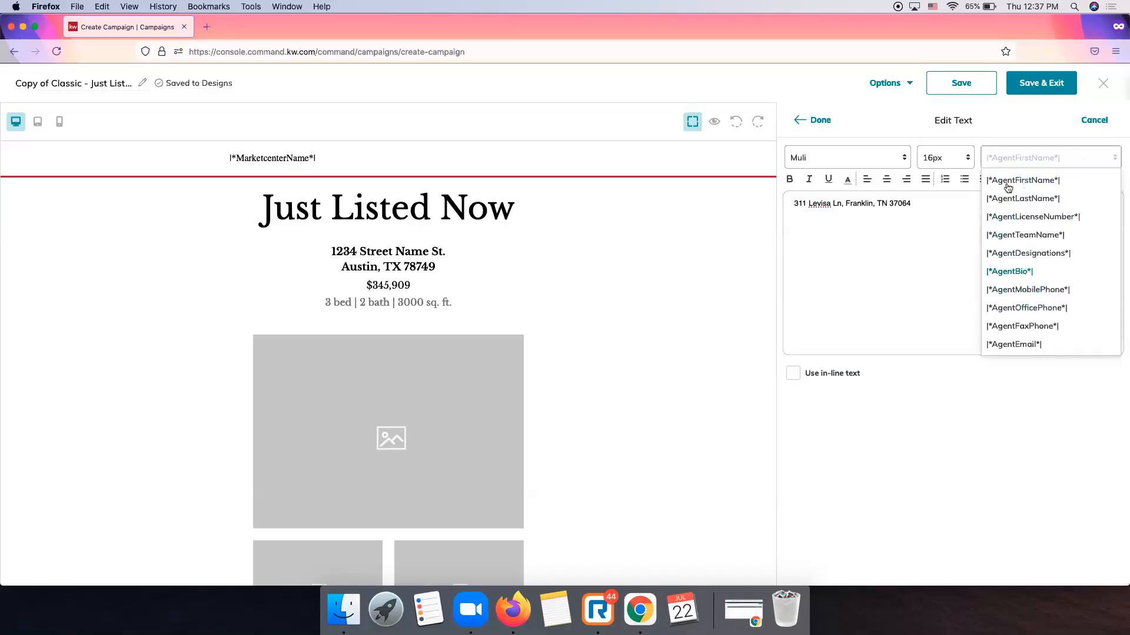
scroll(1024, 300, "up", 1)
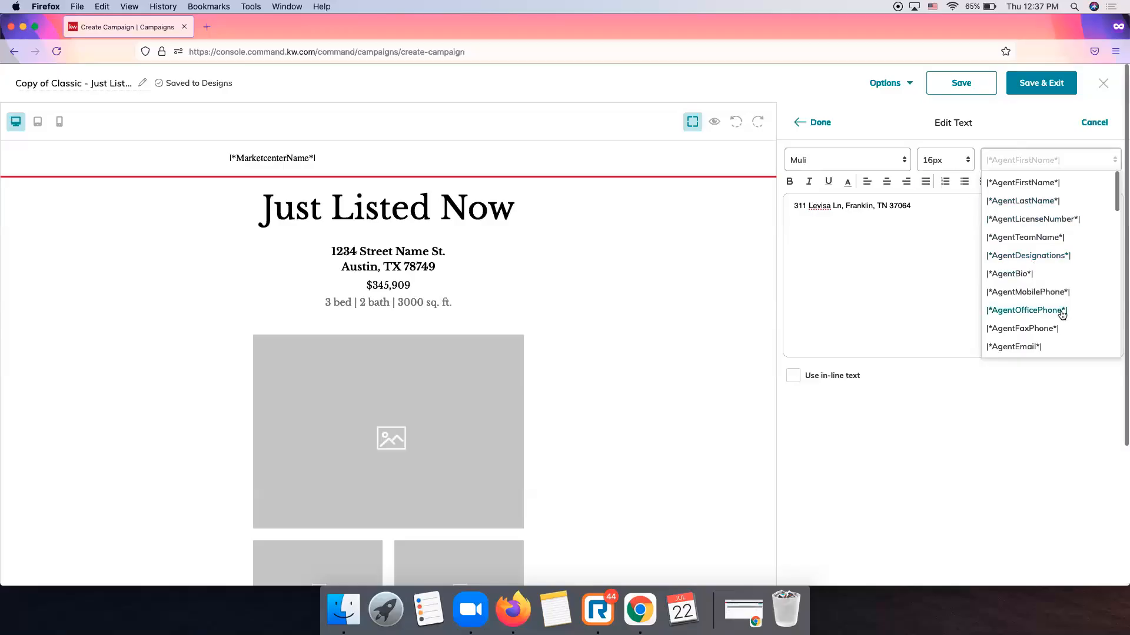
scroll(1062, 316, "down", 5)
scroll(1062, 312, "up", 5)
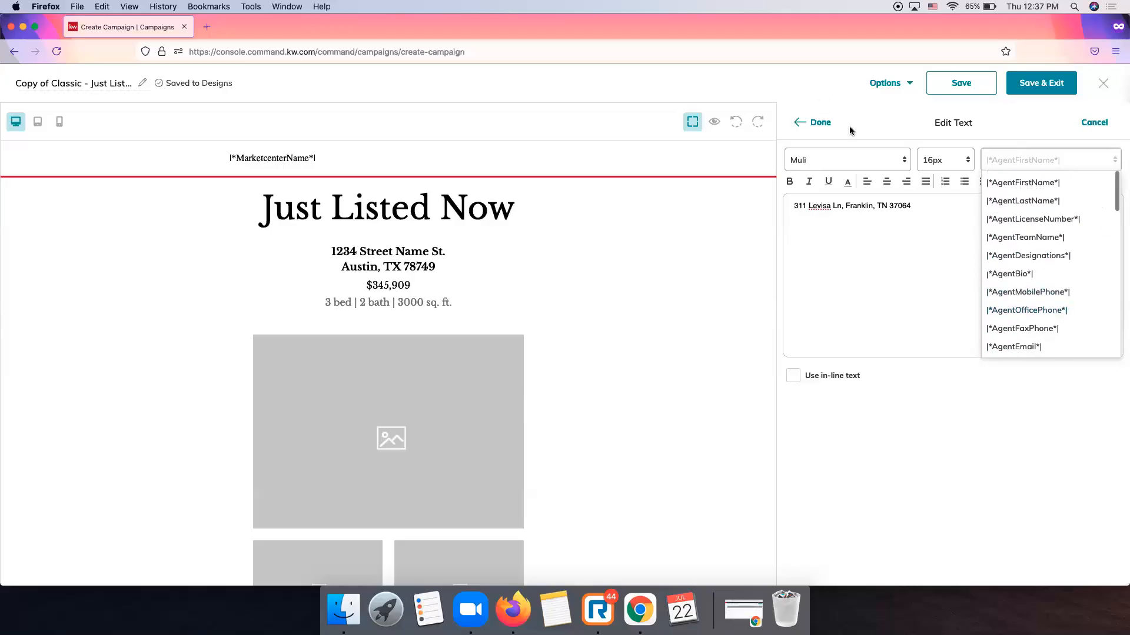
left_click(862, 144)
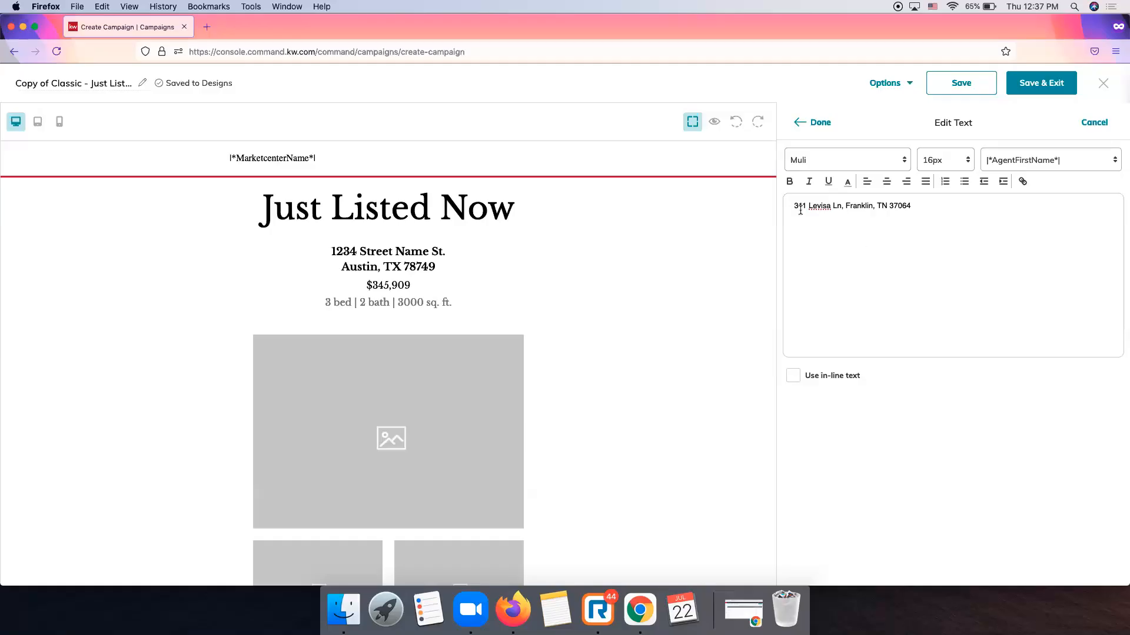
left_click(807, 124)
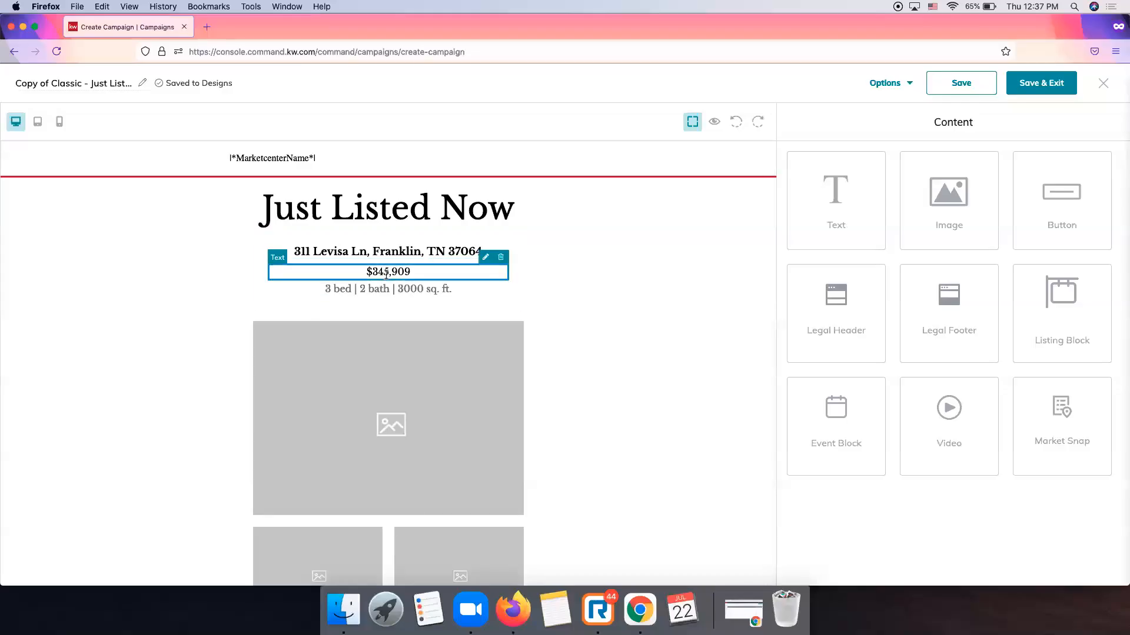
Set the listing price block to $950,000.
left_click(485, 257)
left_click(828, 204)
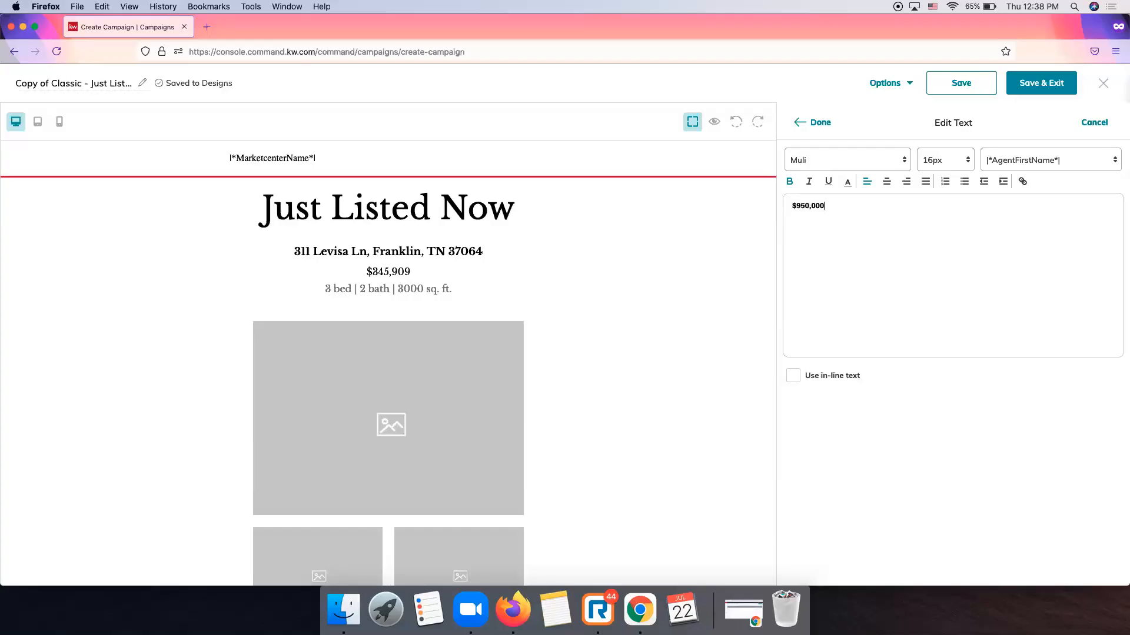
left_click(814, 122)
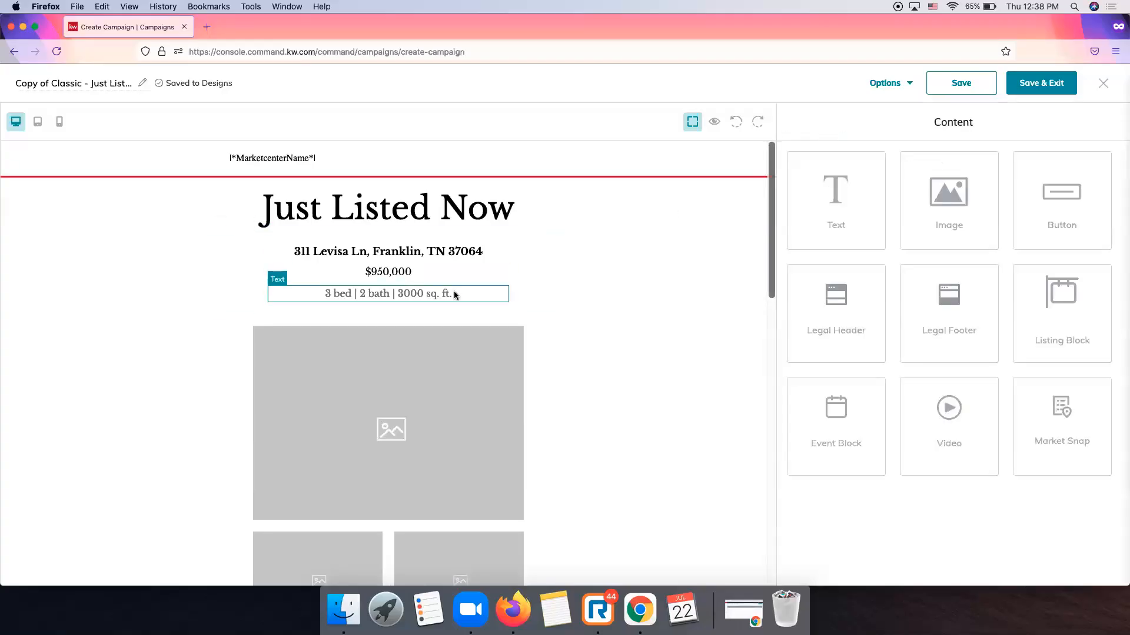
Change the details line to 2/2 bath and 2217 sq. ft.
left_click(486, 279)
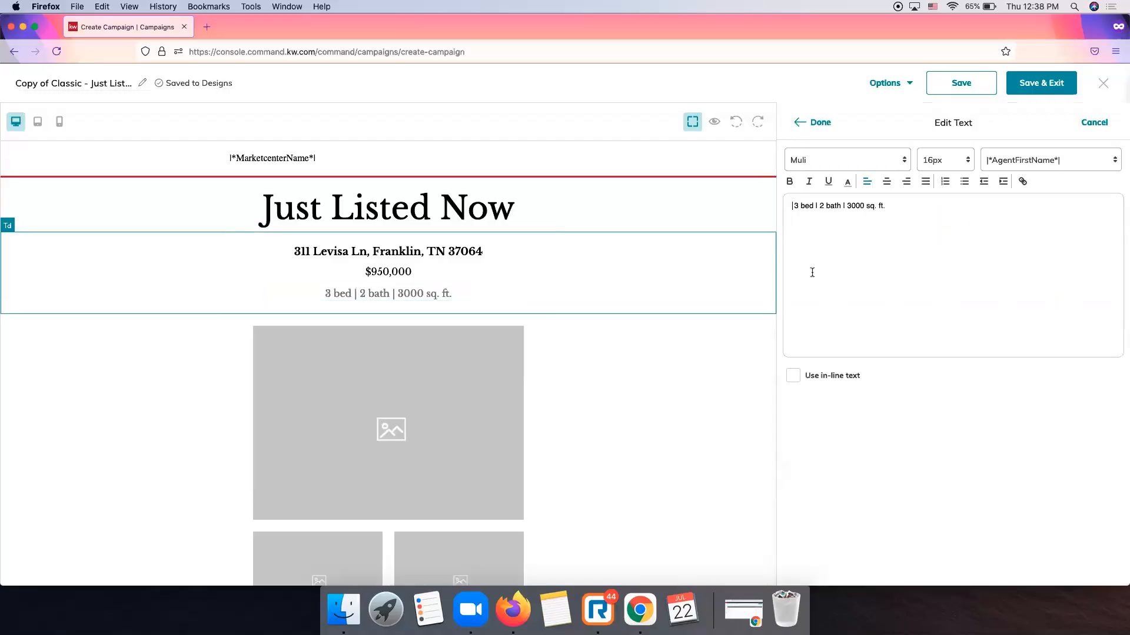
left_click(794, 204)
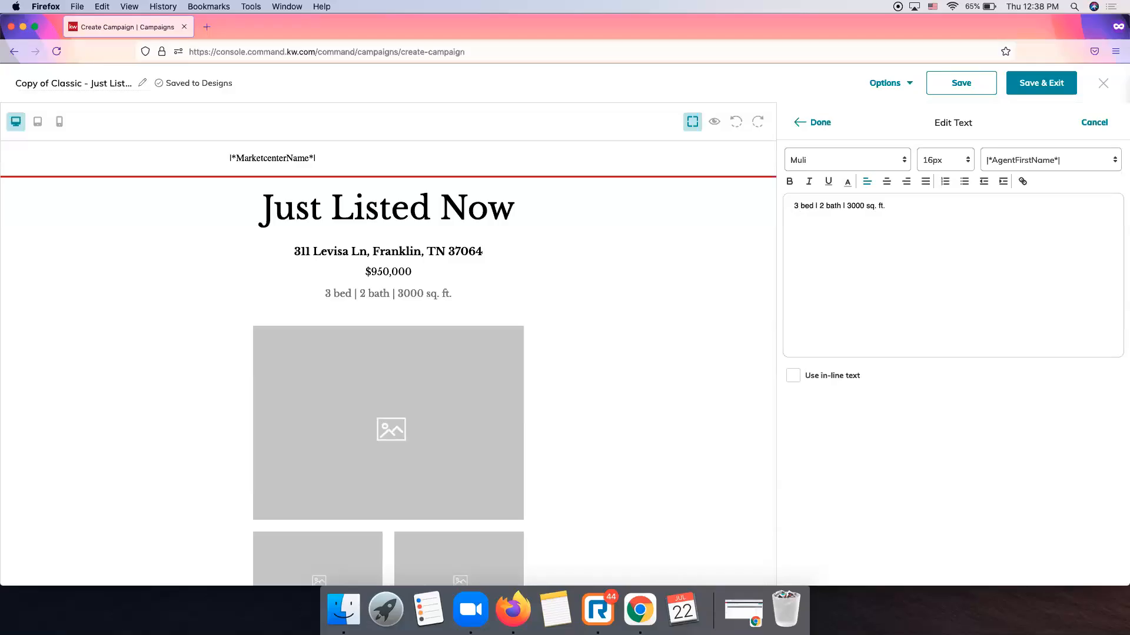
left_click(818, 212)
type("2/")
key("BackSpace")
key("BackSpace")
key("BackSpace")
key("BackSpace")
key("BackSpace")
type("2217")
Apply the updated details, then open Edit Image for the 460 × 329 px main photo placeholder.
left_click(820, 124)
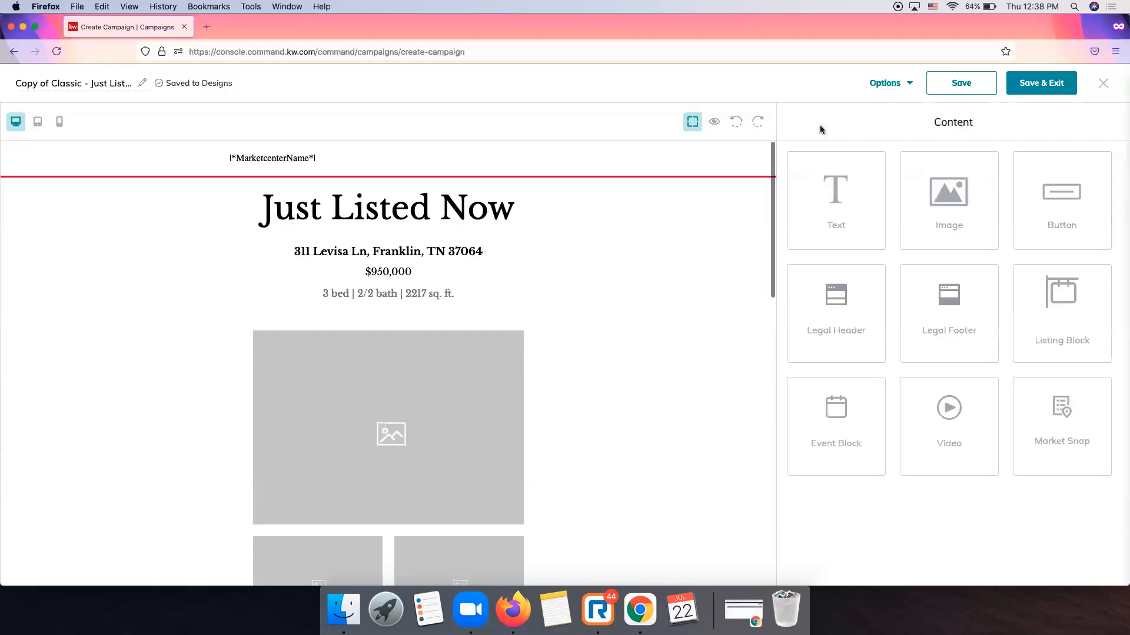
scroll(641, 393, "down", 1)
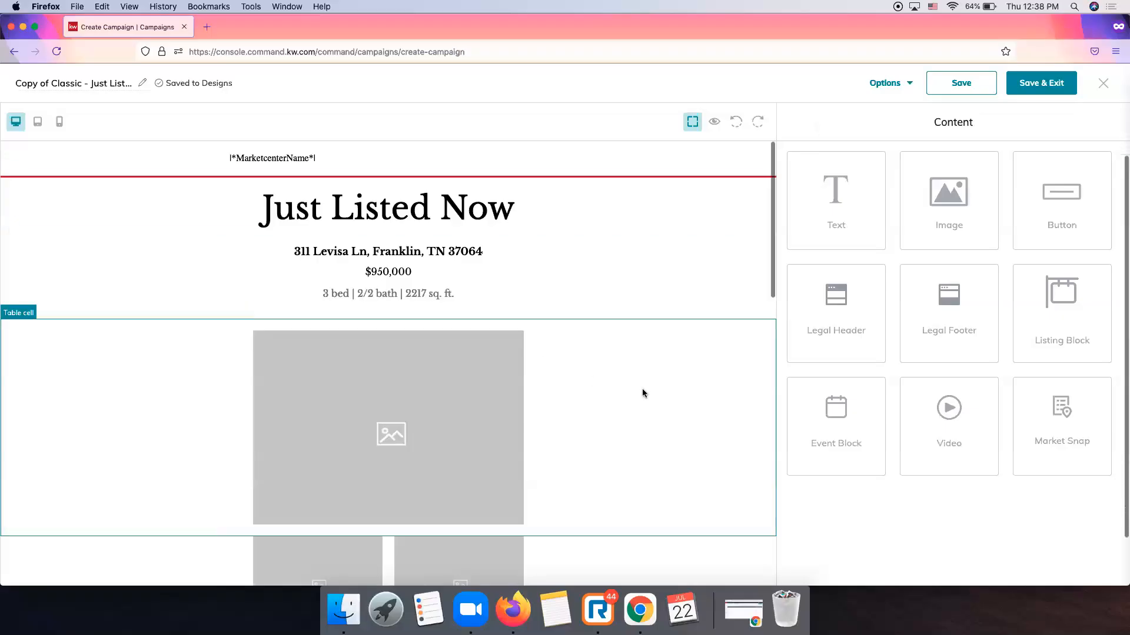
scroll(447, 401, "down", 2)
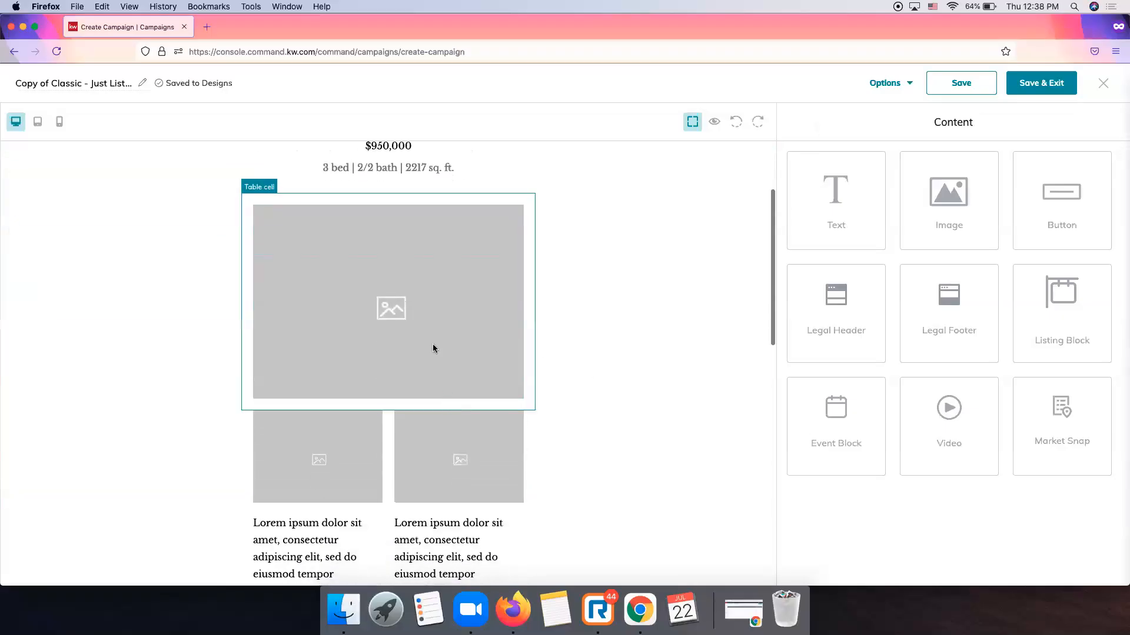
left_click(386, 306)
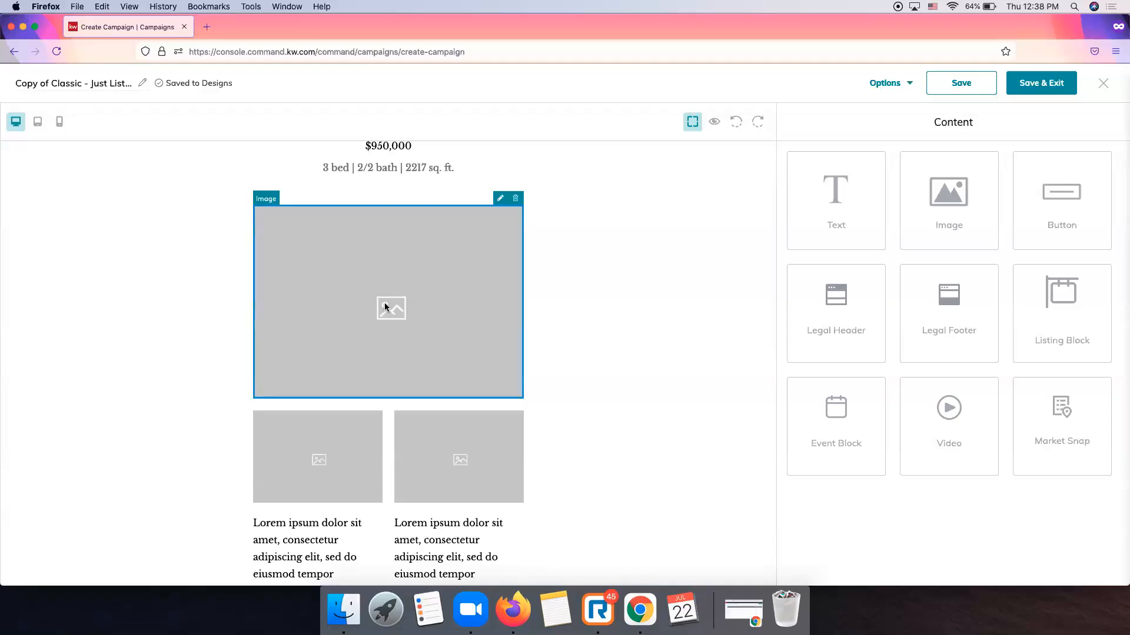
left_click(501, 203)
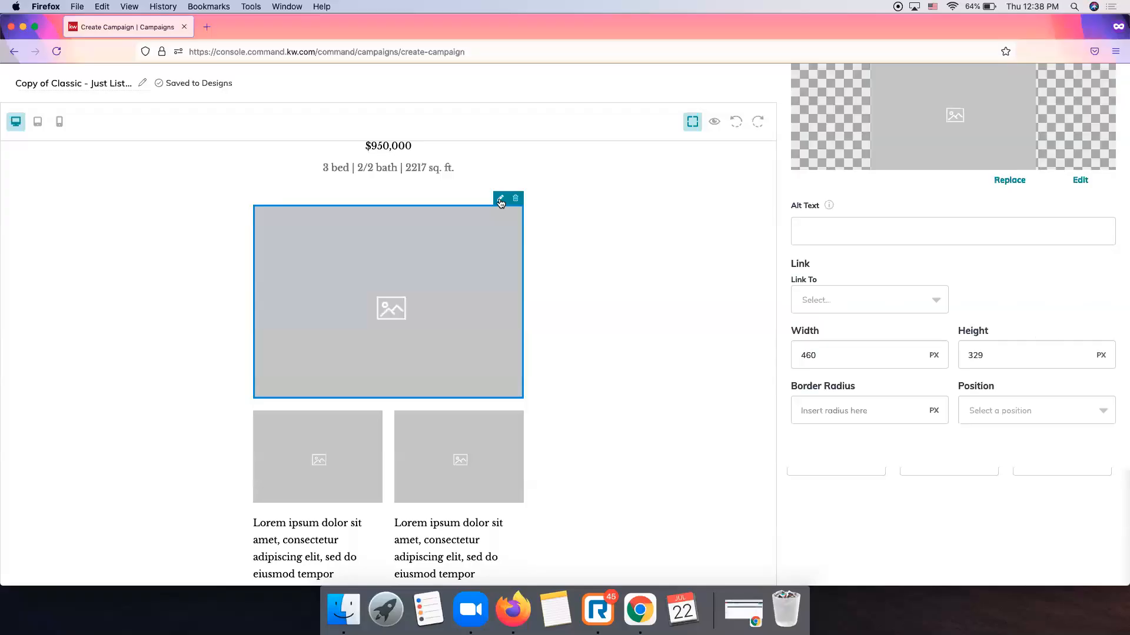
scroll(723, 310, "up", 4)
scroll(969, 298, "up", 3)
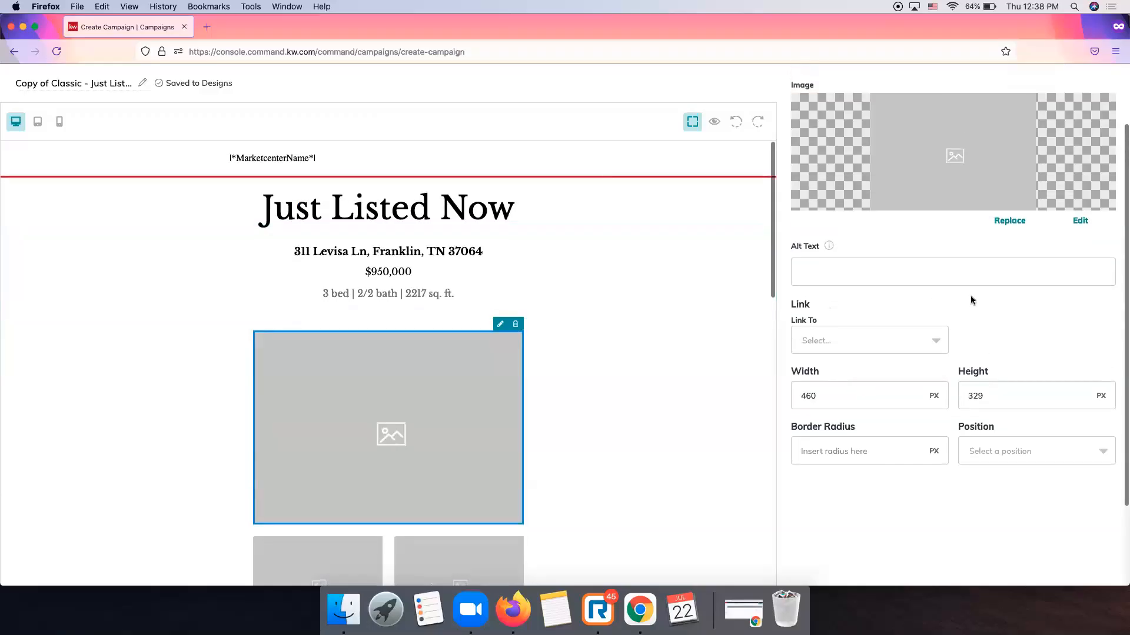
scroll(953, 248, "up", 3)
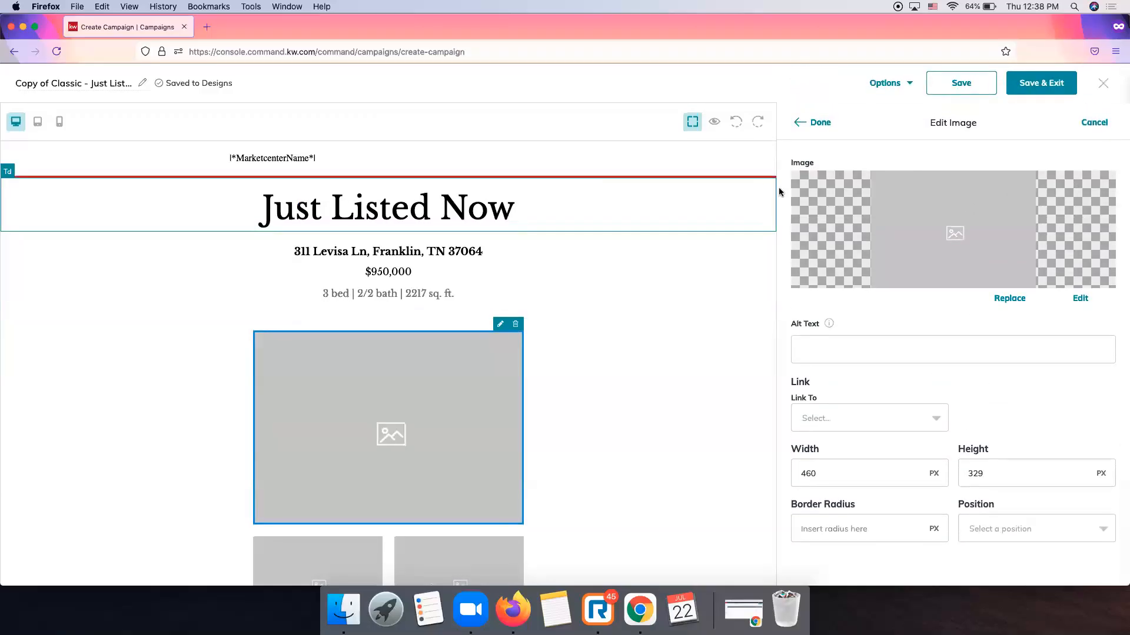
Start replacing the main photo and delete the old house picture from saved images.
left_click(1010, 298)
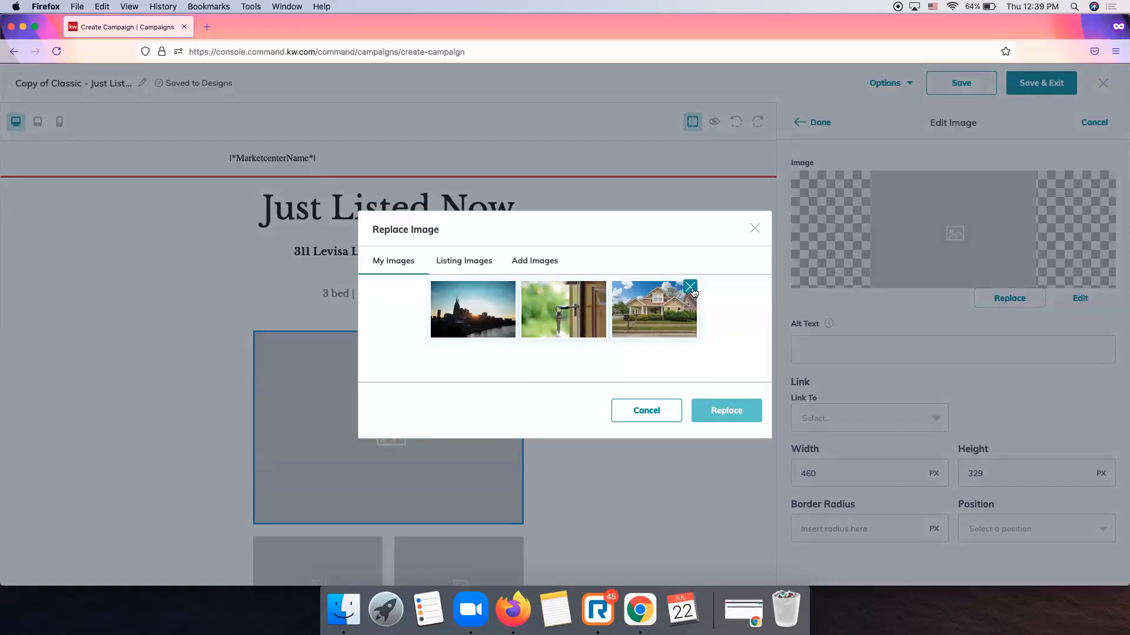
left_click(690, 288)
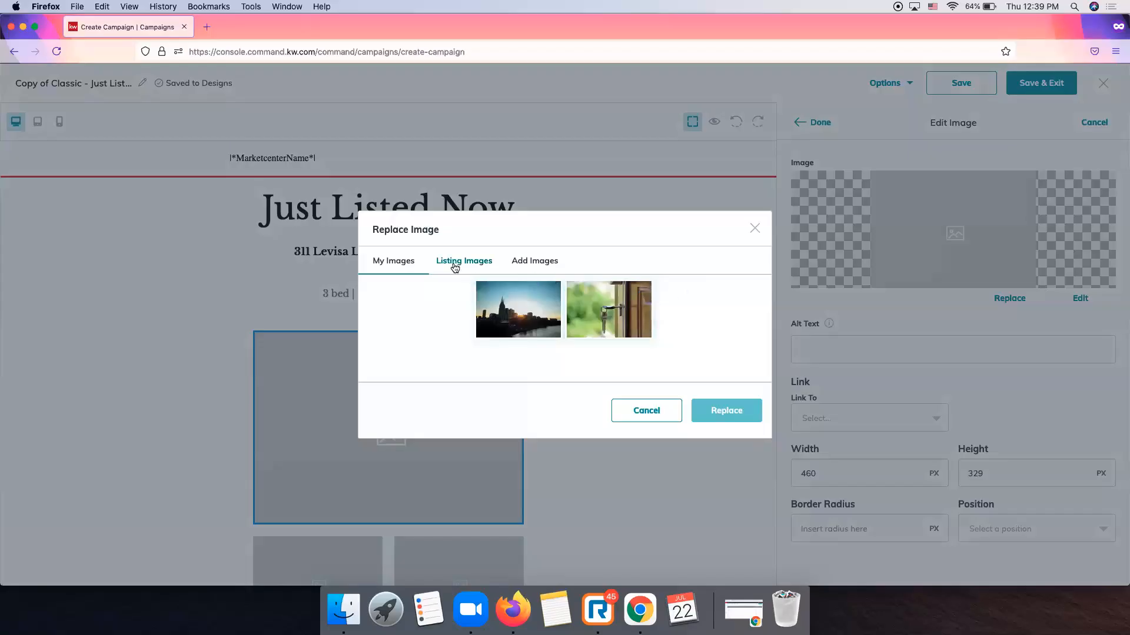
left_click(455, 267)
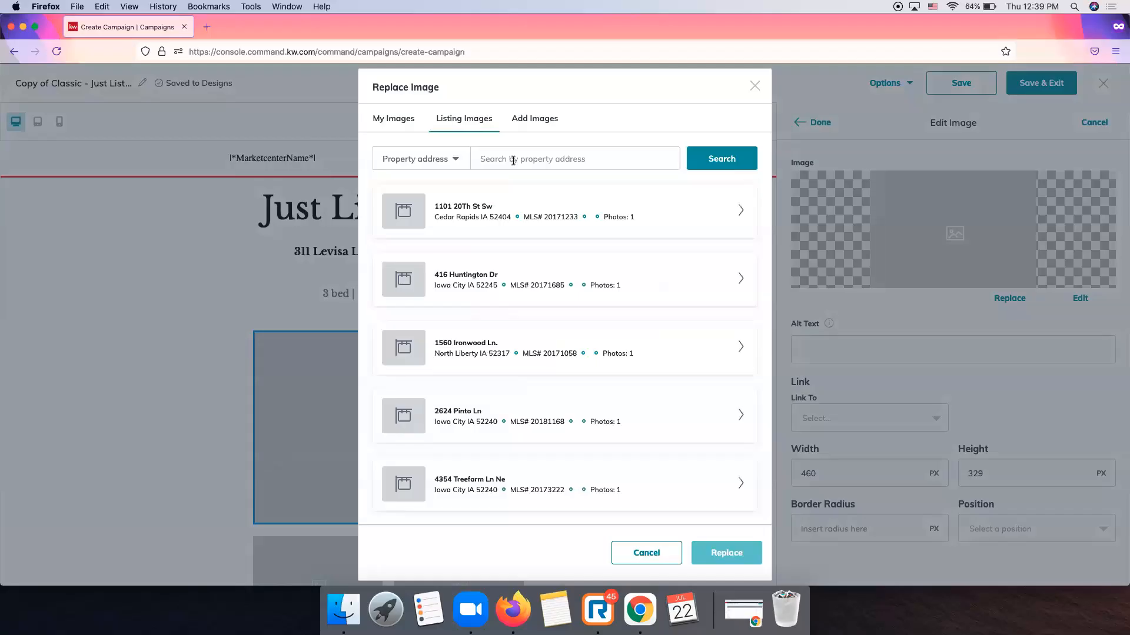
Upload Levisa 1.jpg and select its uploaded thumbnail as the replacement image.
left_click(534, 119)
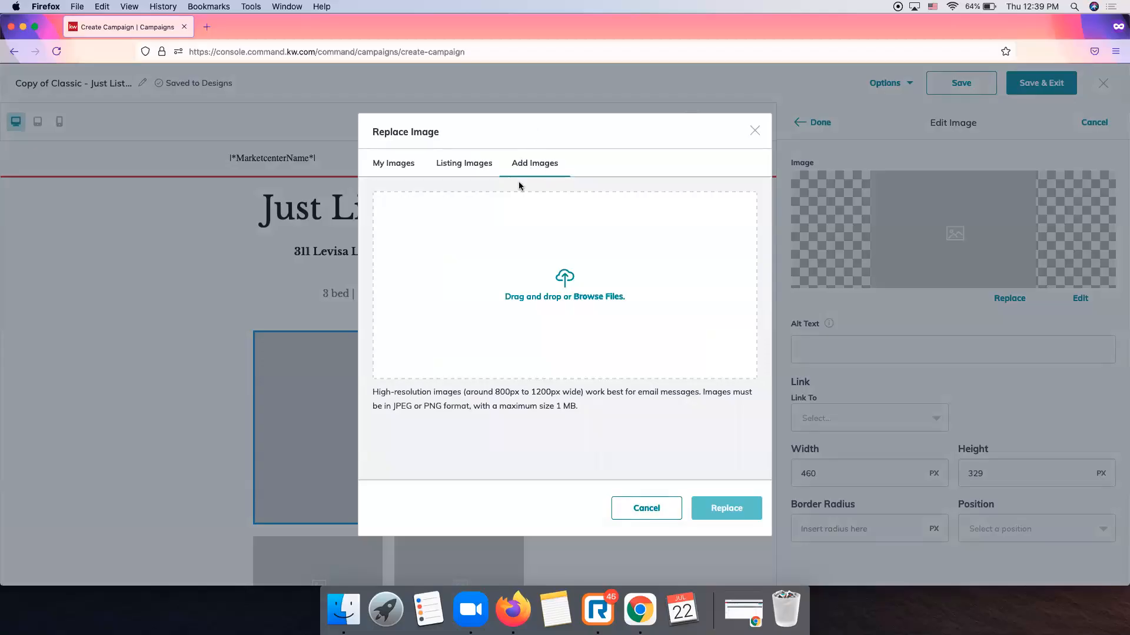
left_click(599, 299)
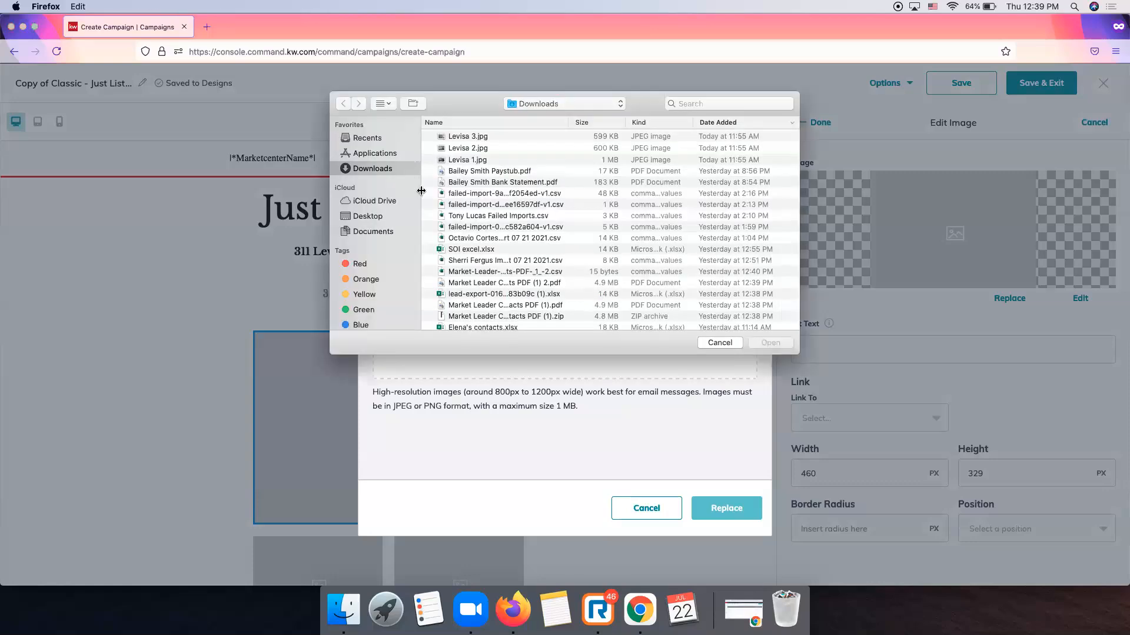
left_click(474, 161)
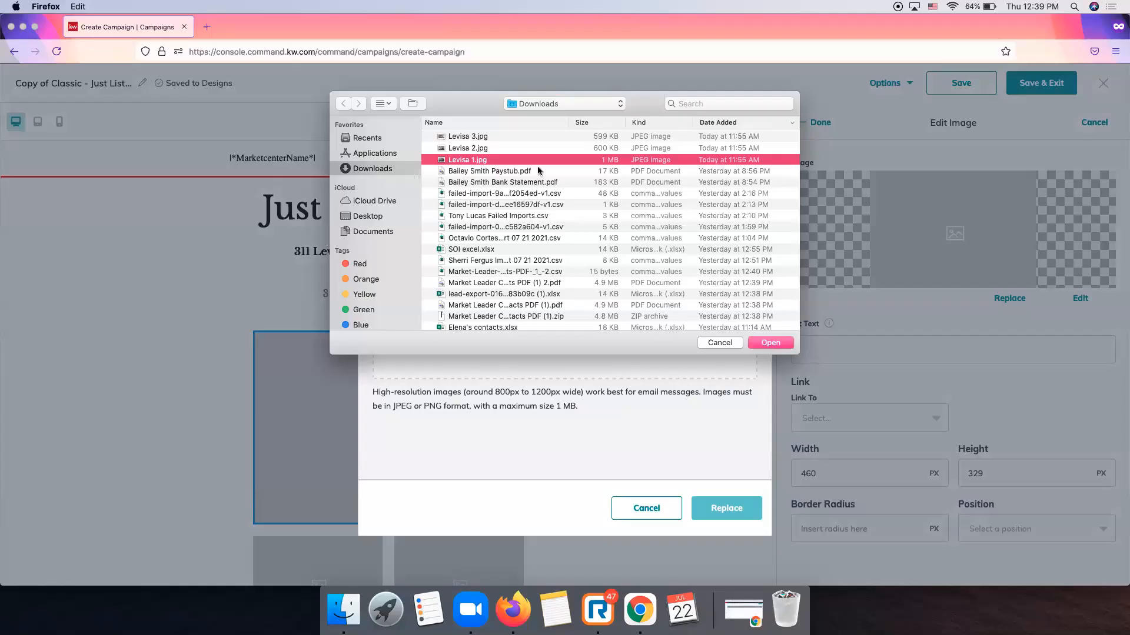
key("Return")
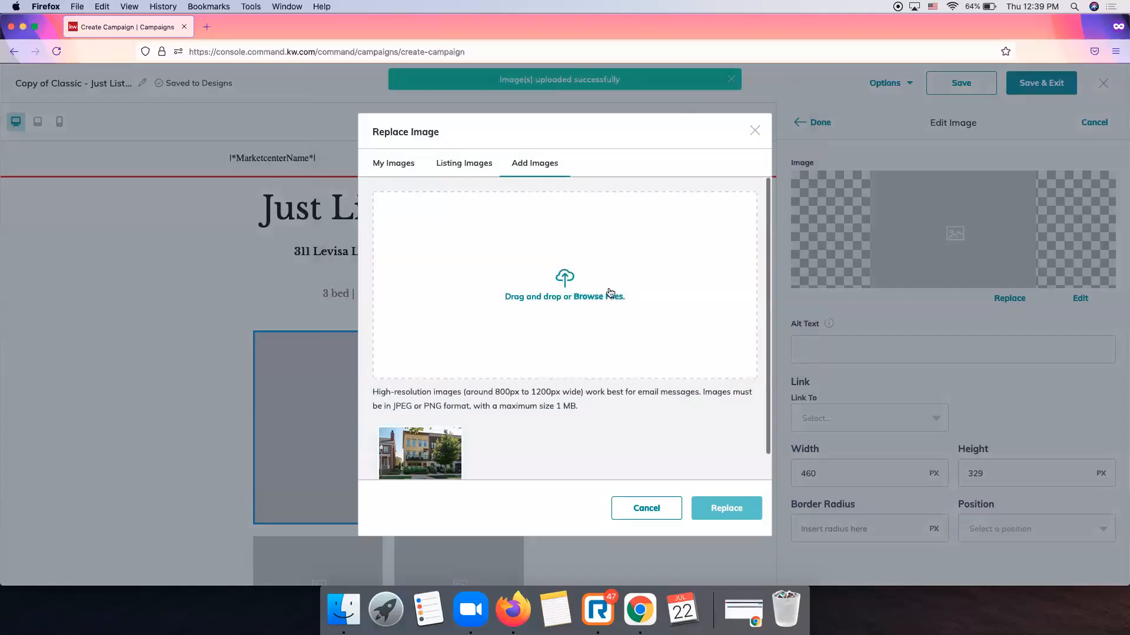
scroll(611, 292, "down", 1)
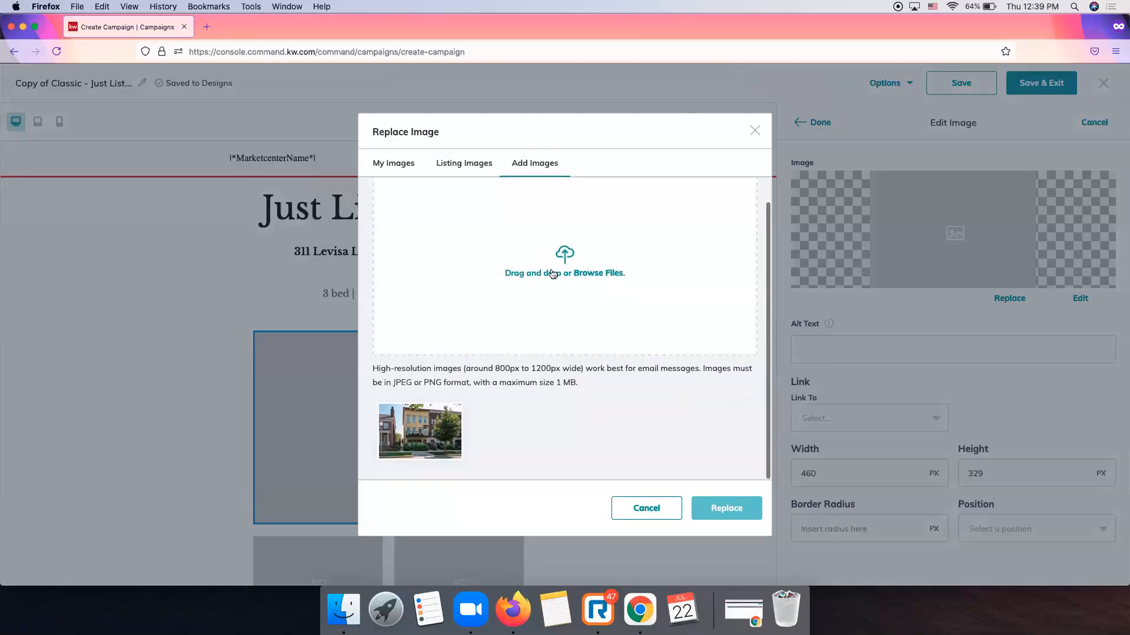
left_click(436, 424)
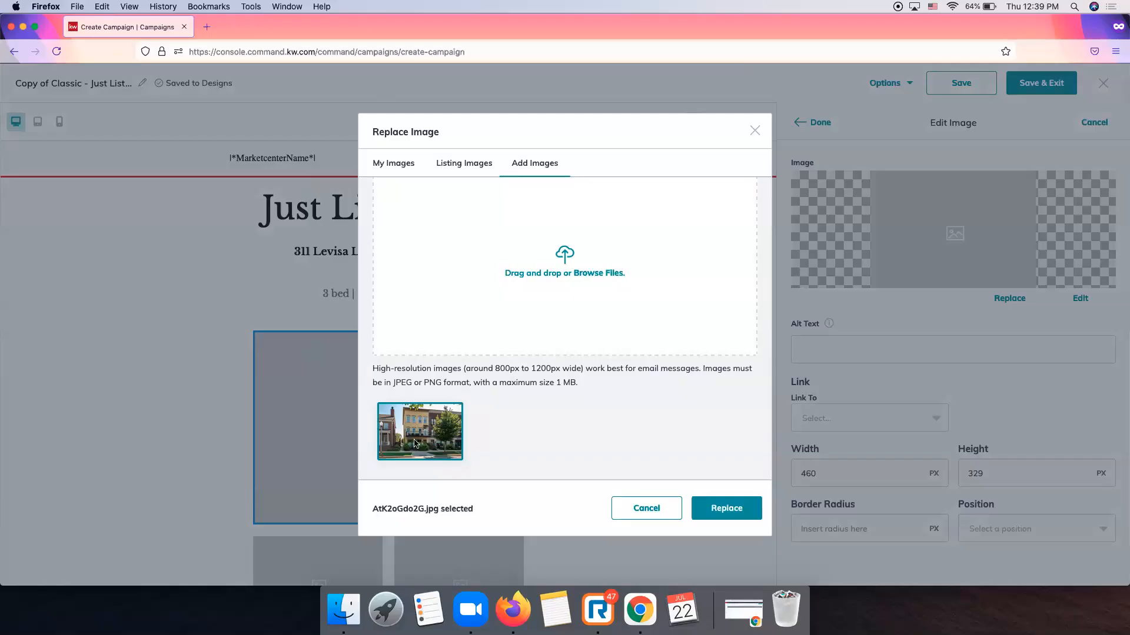
Swap in the uploaded house photo, set Position to Center, leave Link To unset, and finish.
left_click(717, 517)
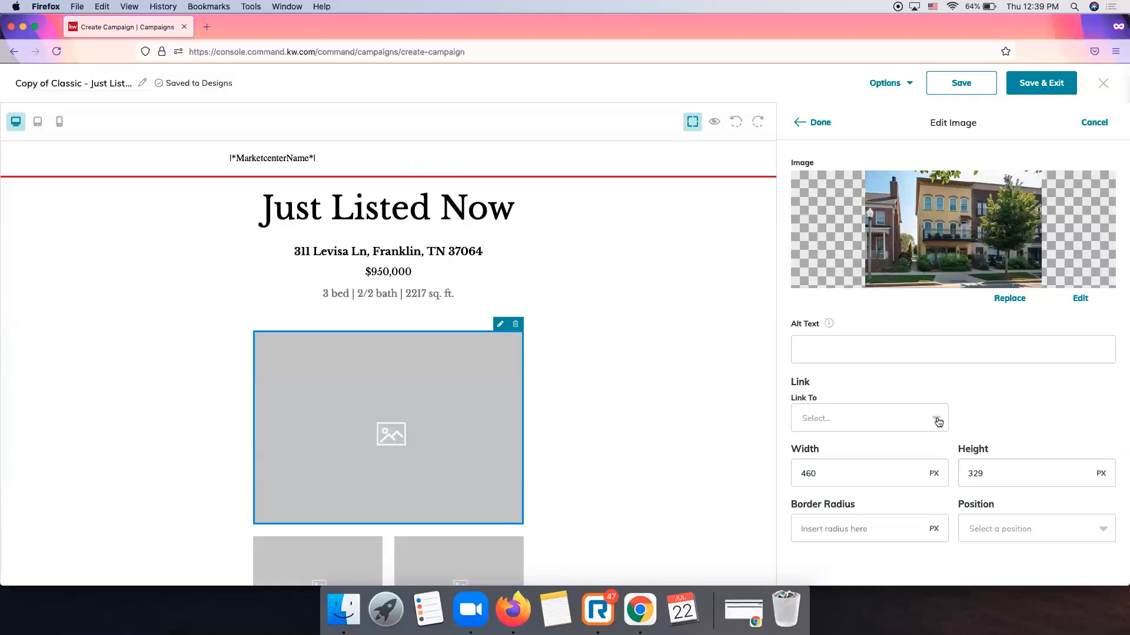
scroll(940, 422, "down", 2)
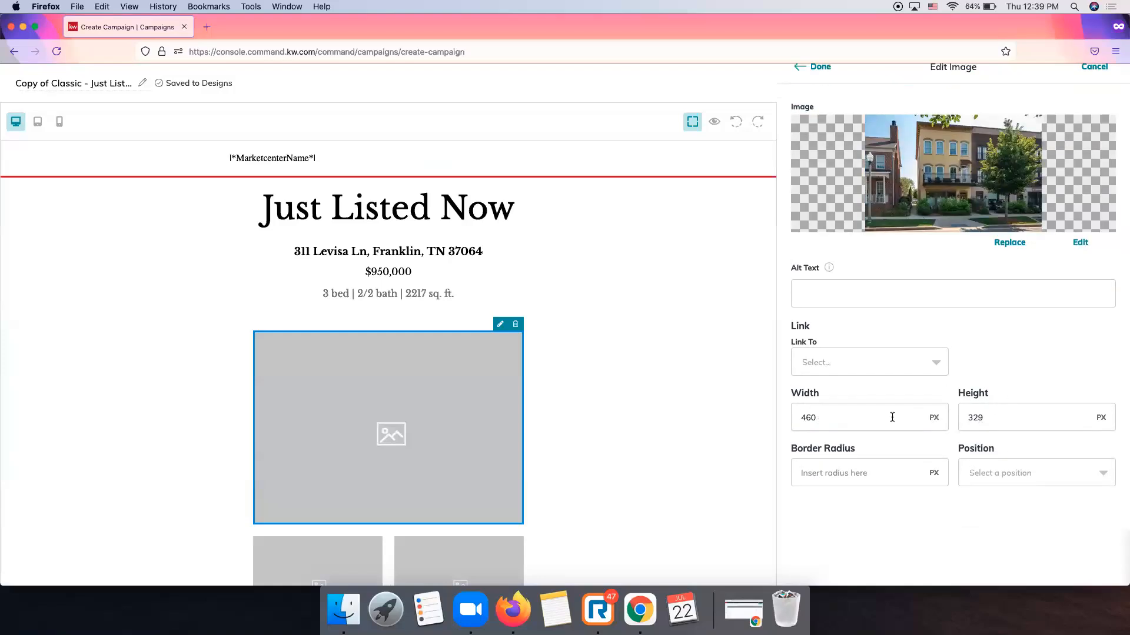
left_click(1018, 473)
scroll(1014, 510, "down", 2)
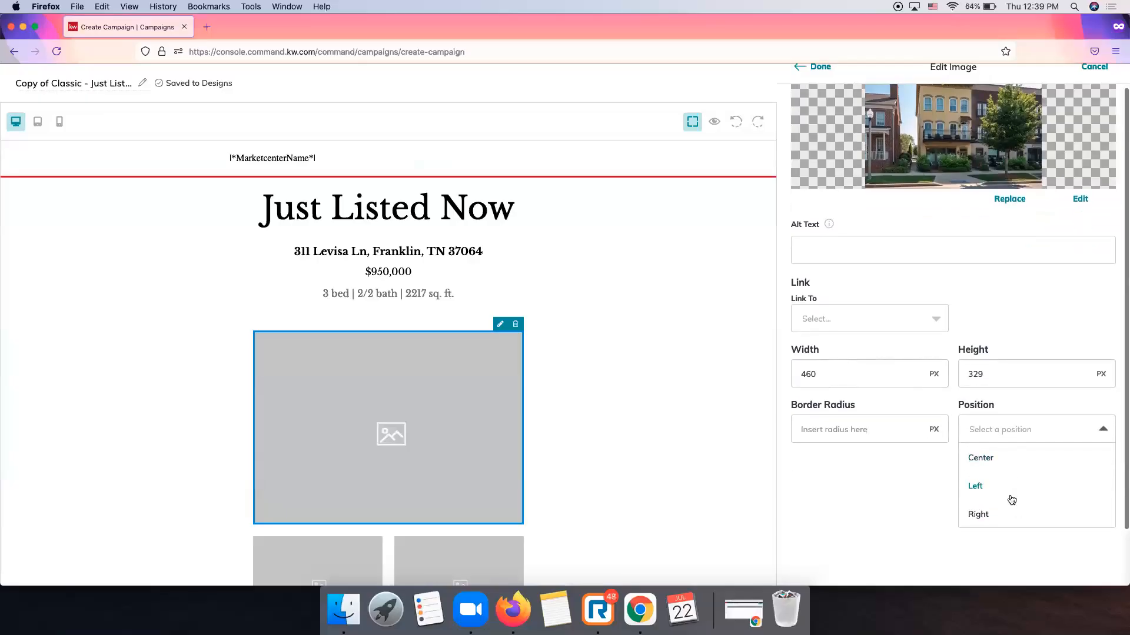
left_click(998, 460)
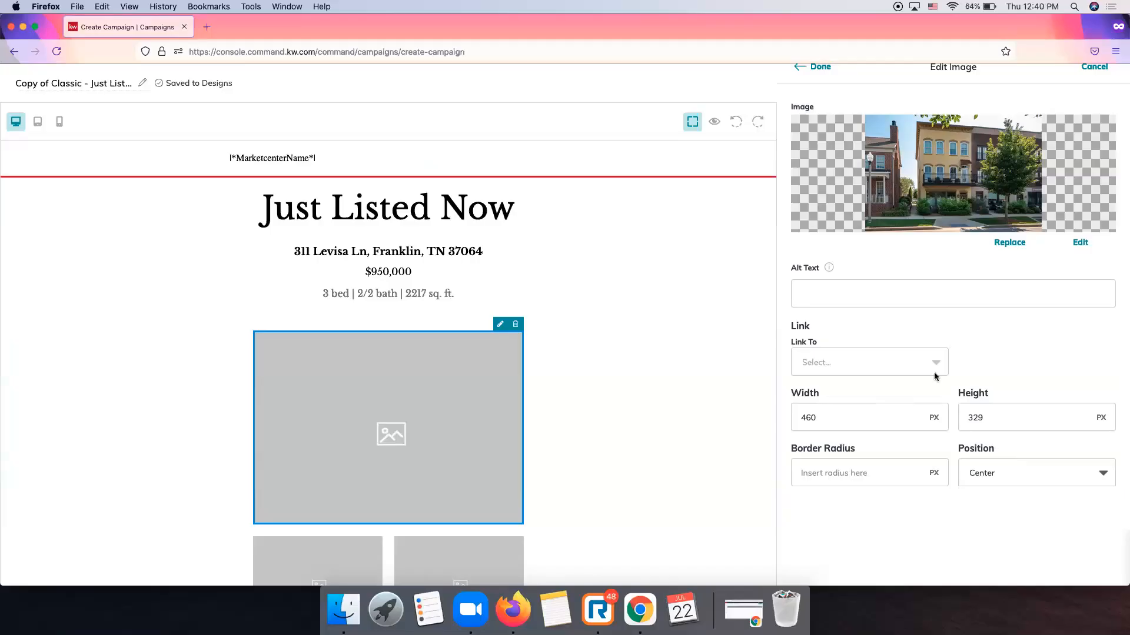
left_click(867, 364)
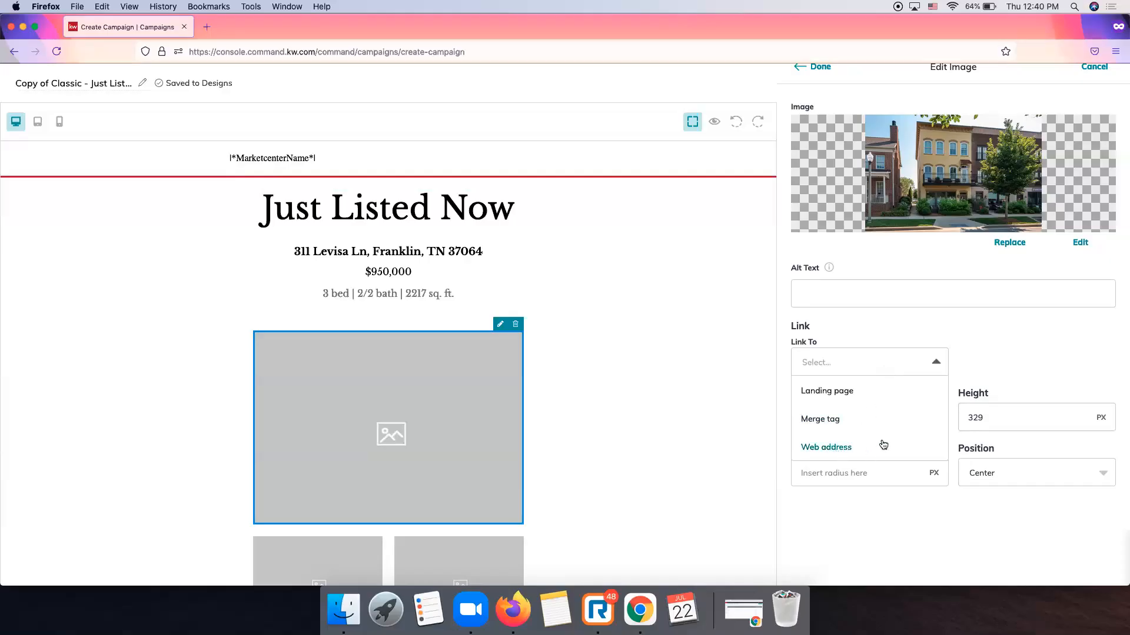
left_click(988, 322)
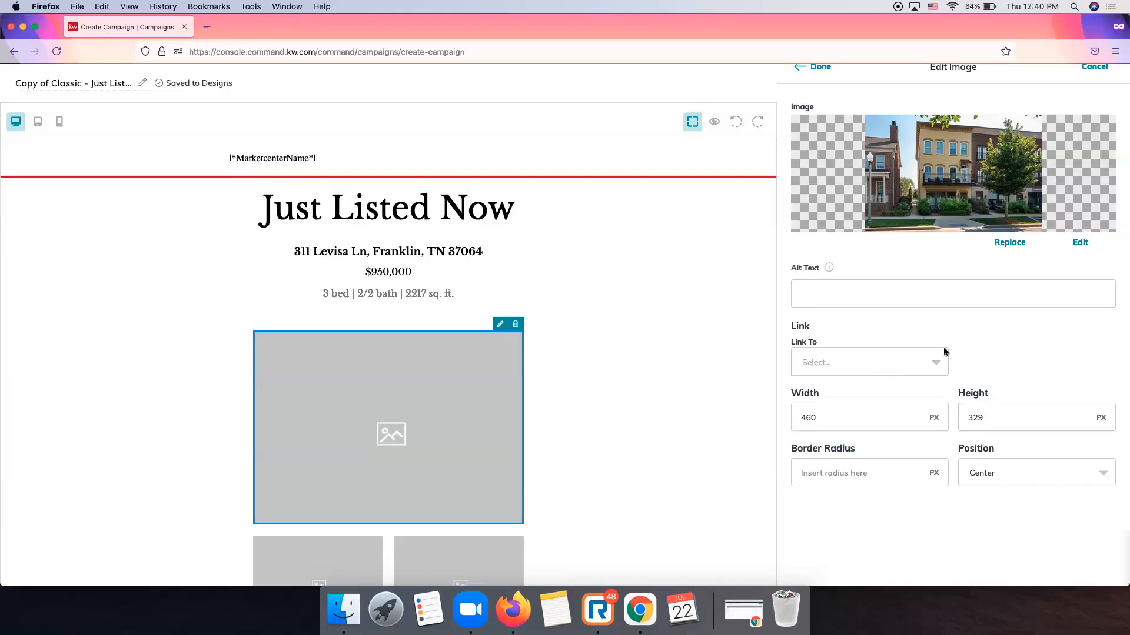
scroll(944, 350, "up", 2)
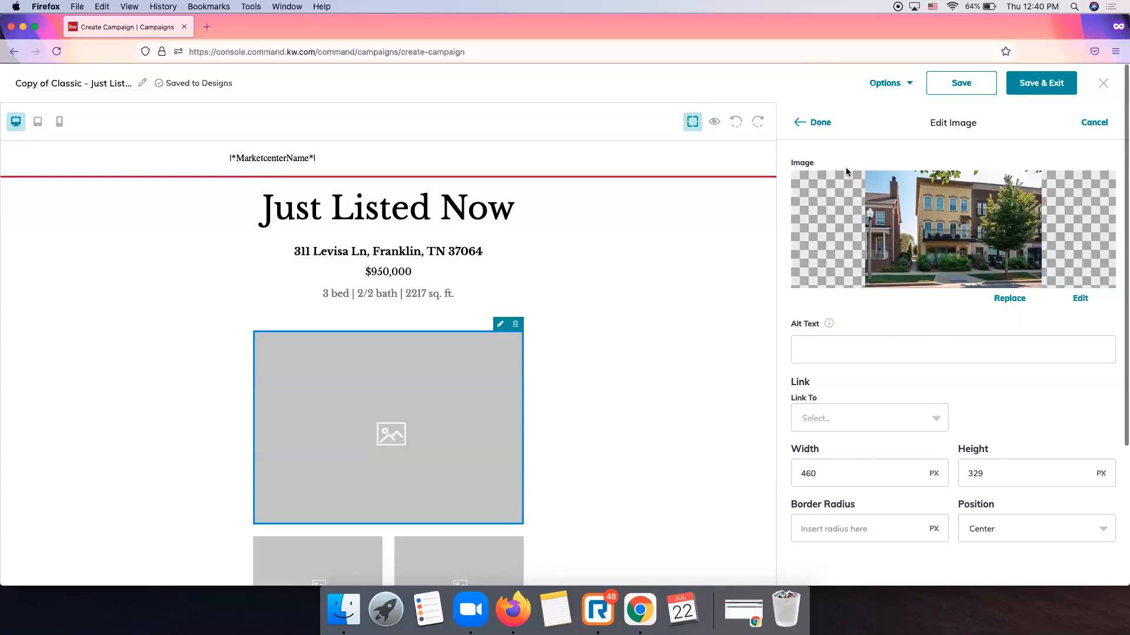
left_click(822, 124)
scroll(669, 302, "down", 2)
Open the left small placeholder's image settings and browse listing images for a replacement.
scroll(674, 310, "down", 5)
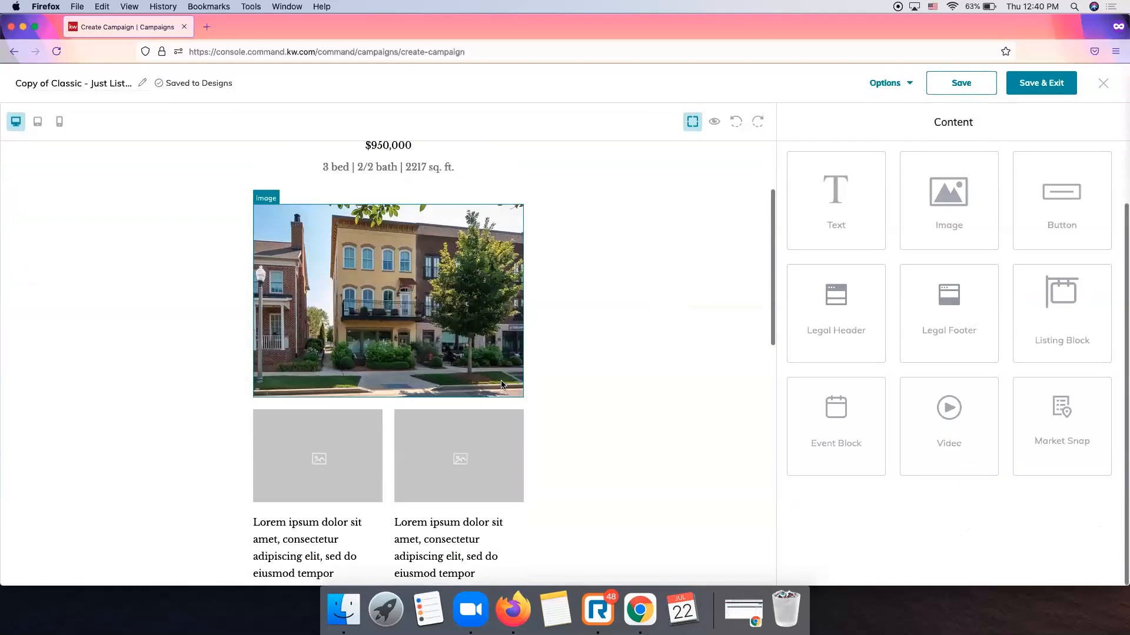
left_click(338, 424)
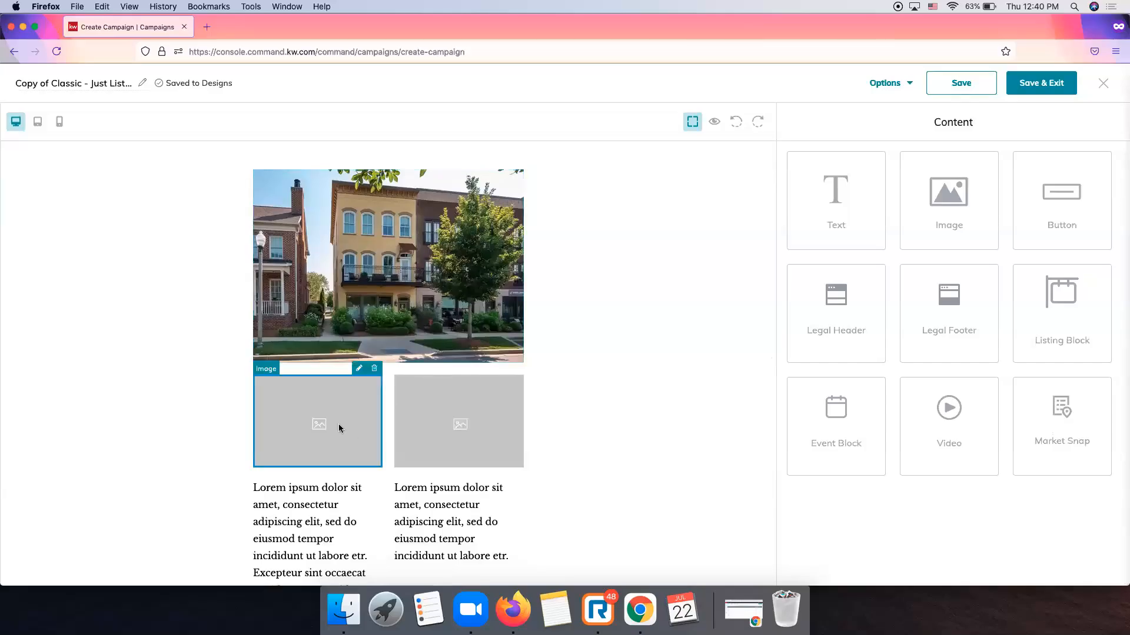
left_click(358, 369)
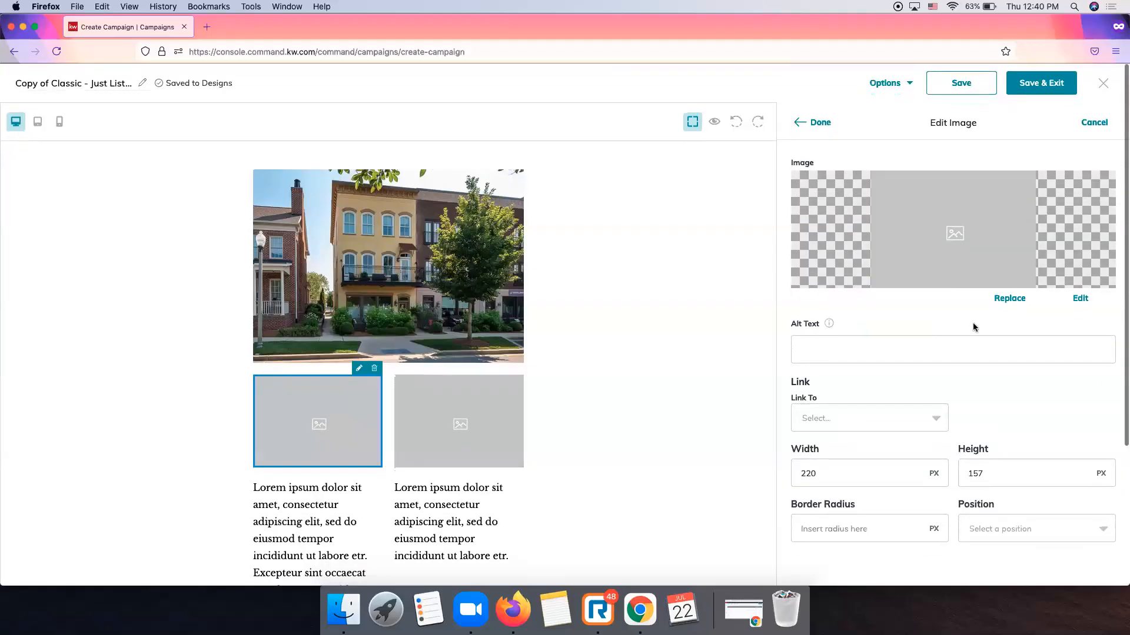
left_click(1012, 302)
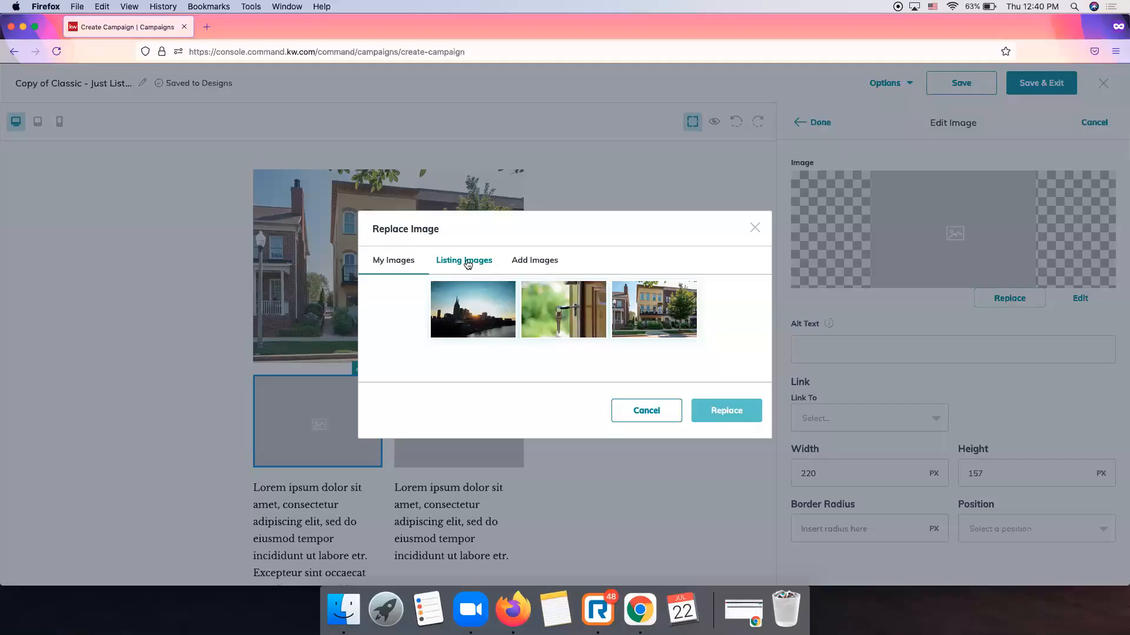
left_click(468, 263)
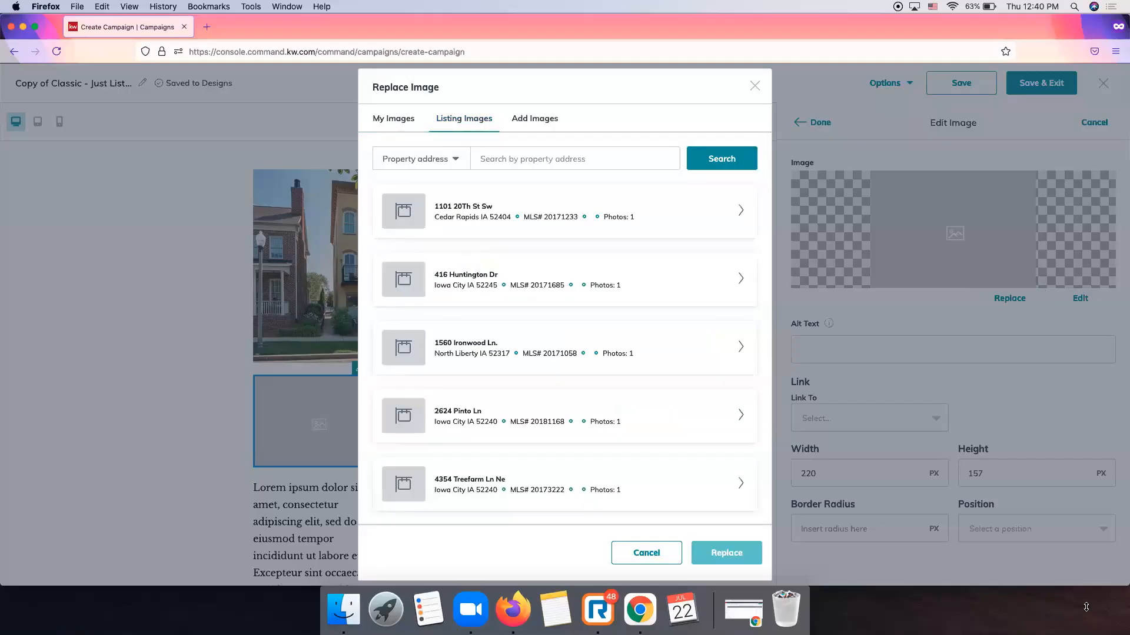
left_click(509, 157)
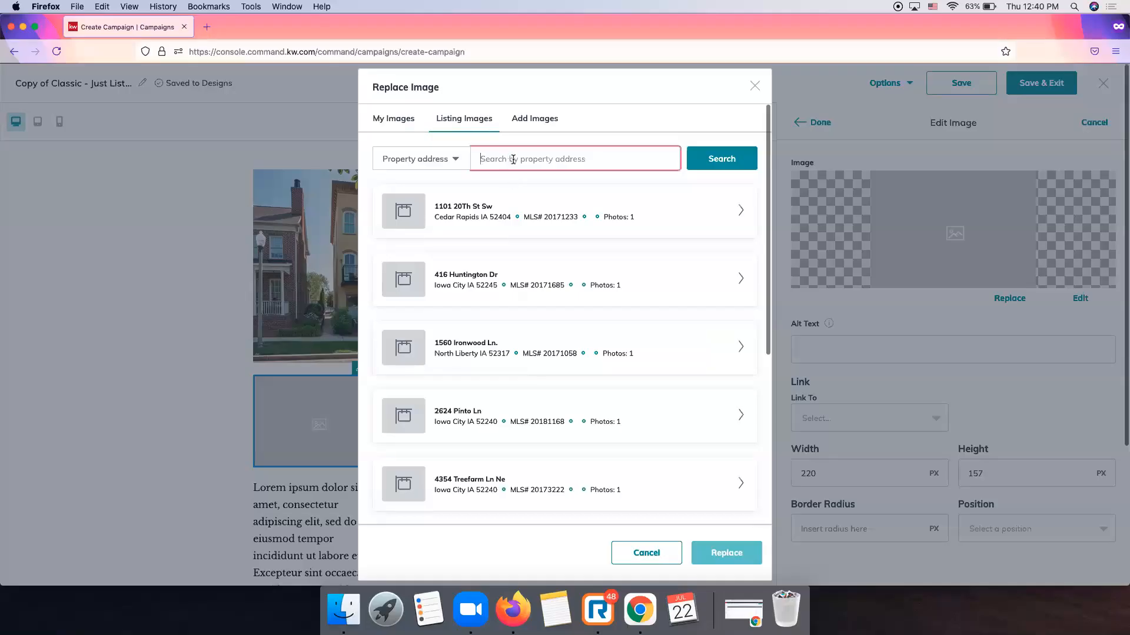
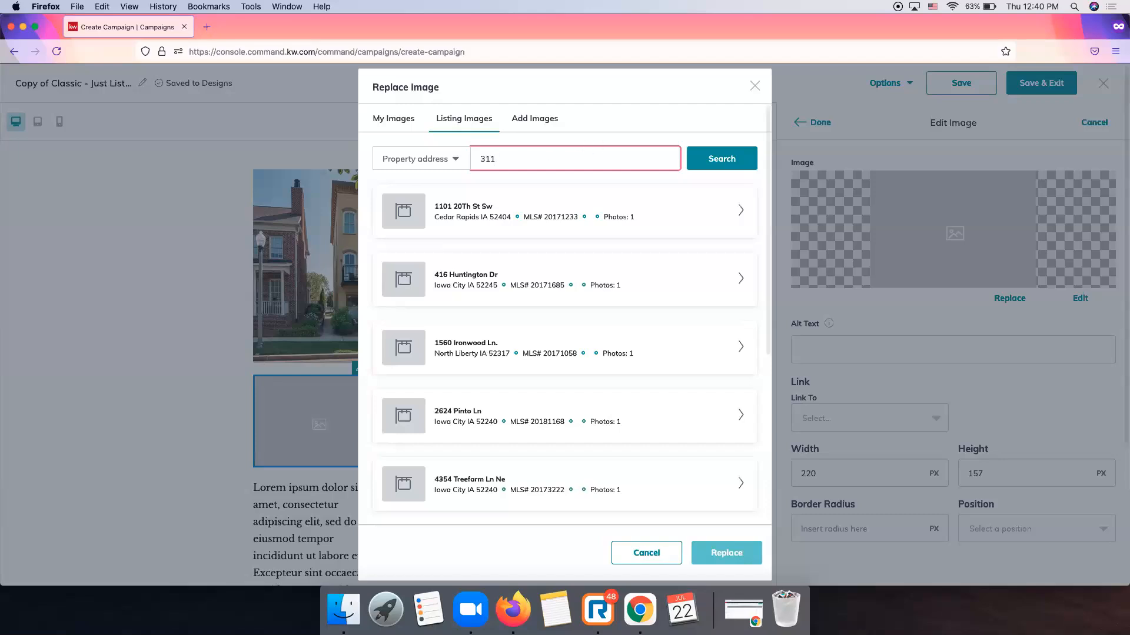
left_click(721, 158)
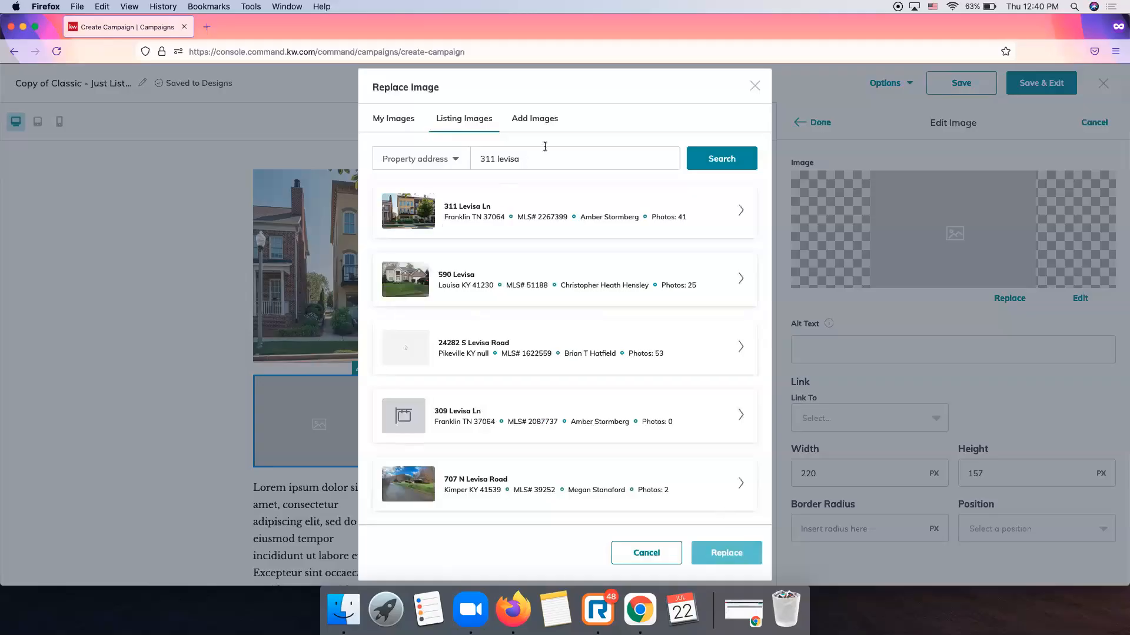
left_click(742, 213)
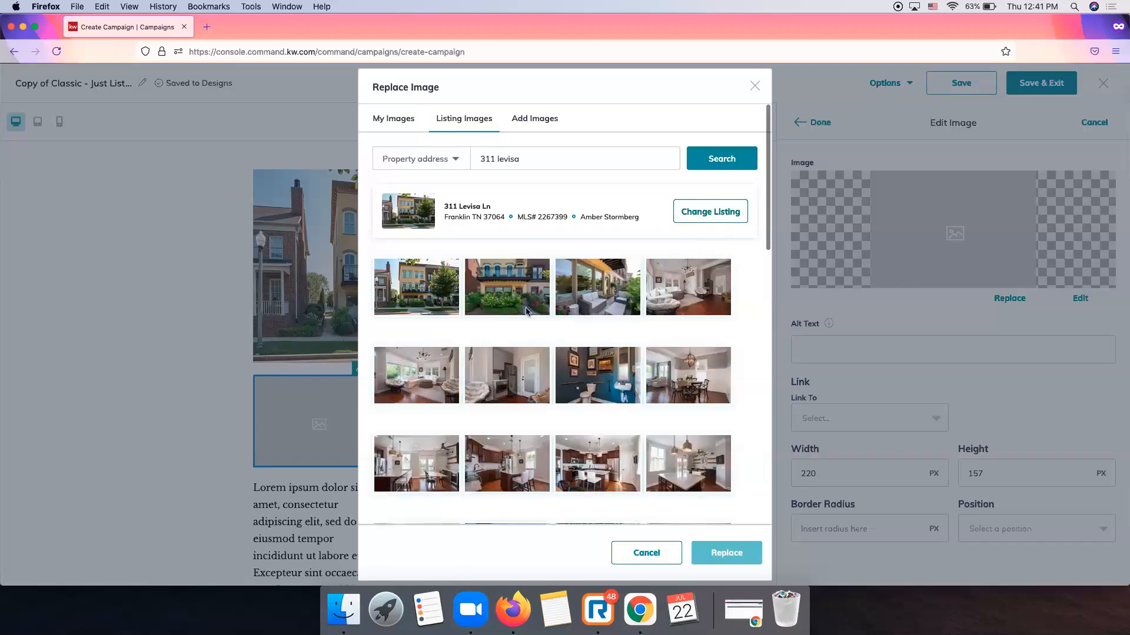
scroll(527, 320, "down", 1)
scroll(527, 320, "up", 1)
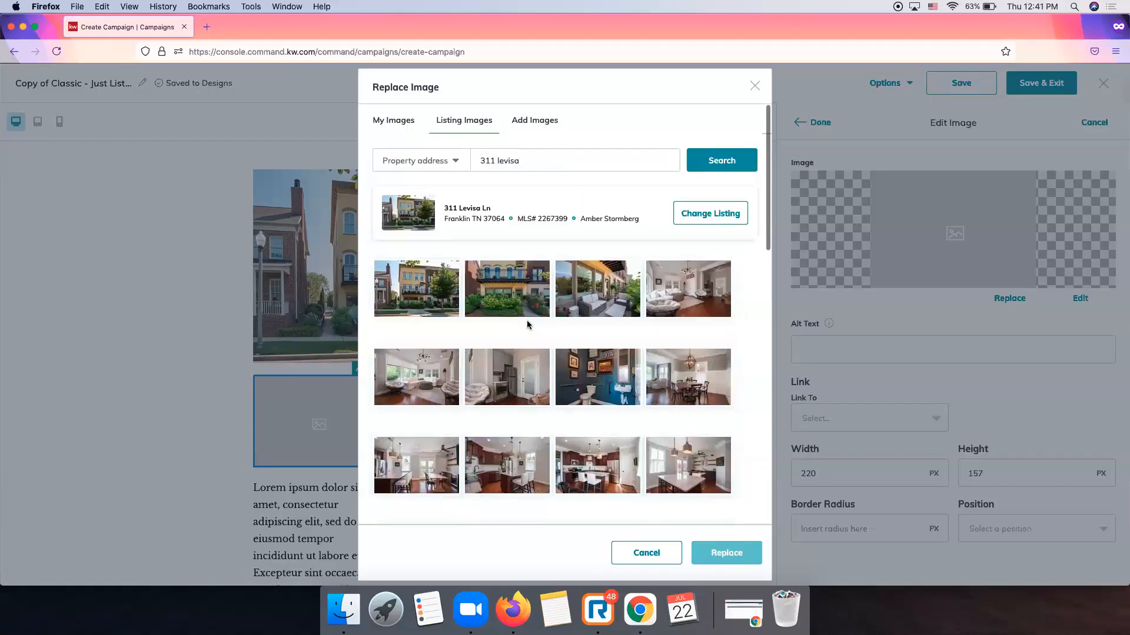
left_click(706, 299)
left_click(713, 552)
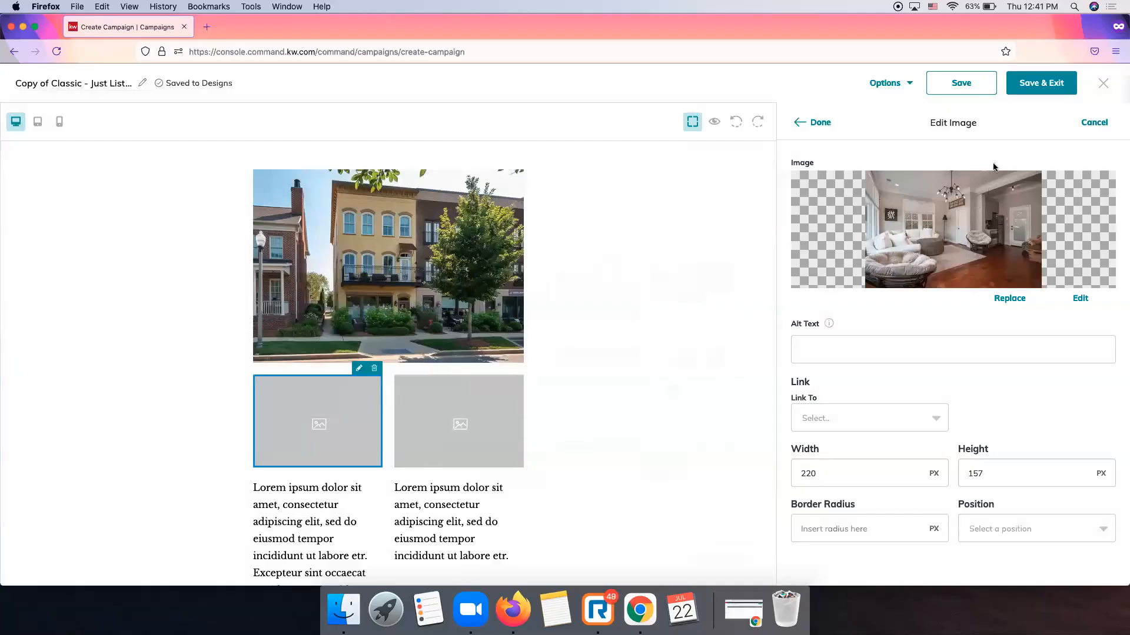
left_click(825, 124)
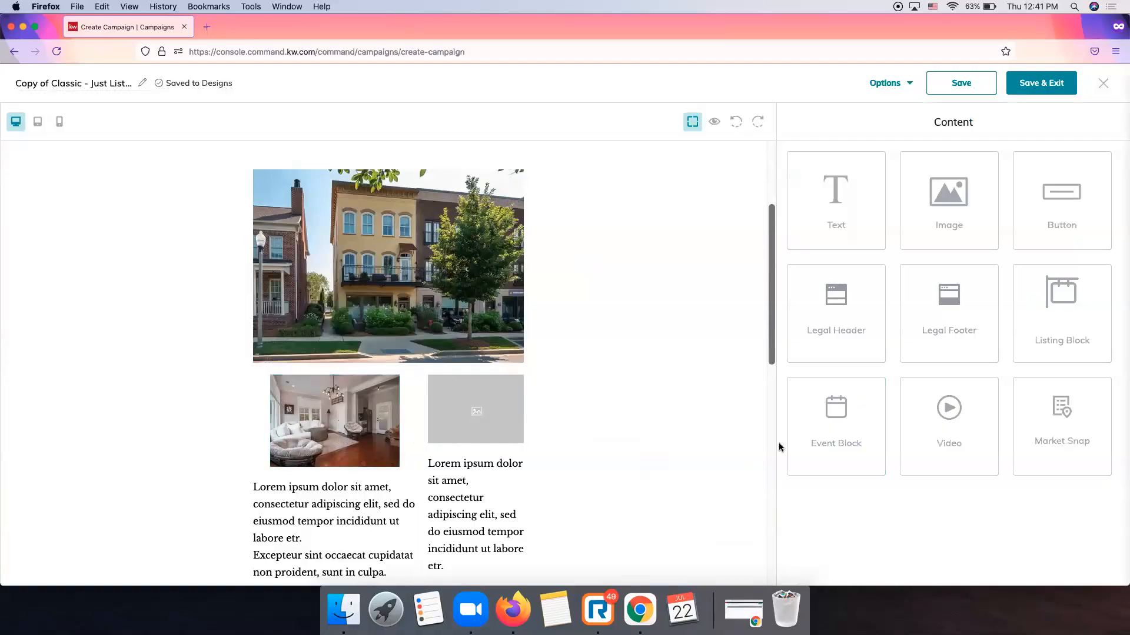
left_click(461, 404)
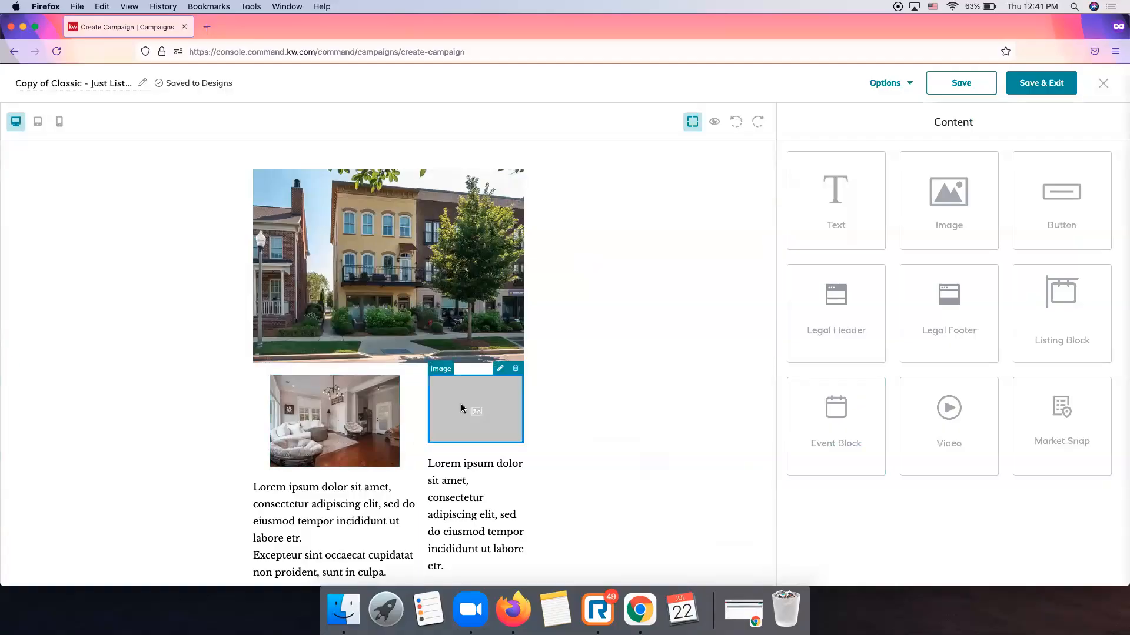
left_click(500, 370)
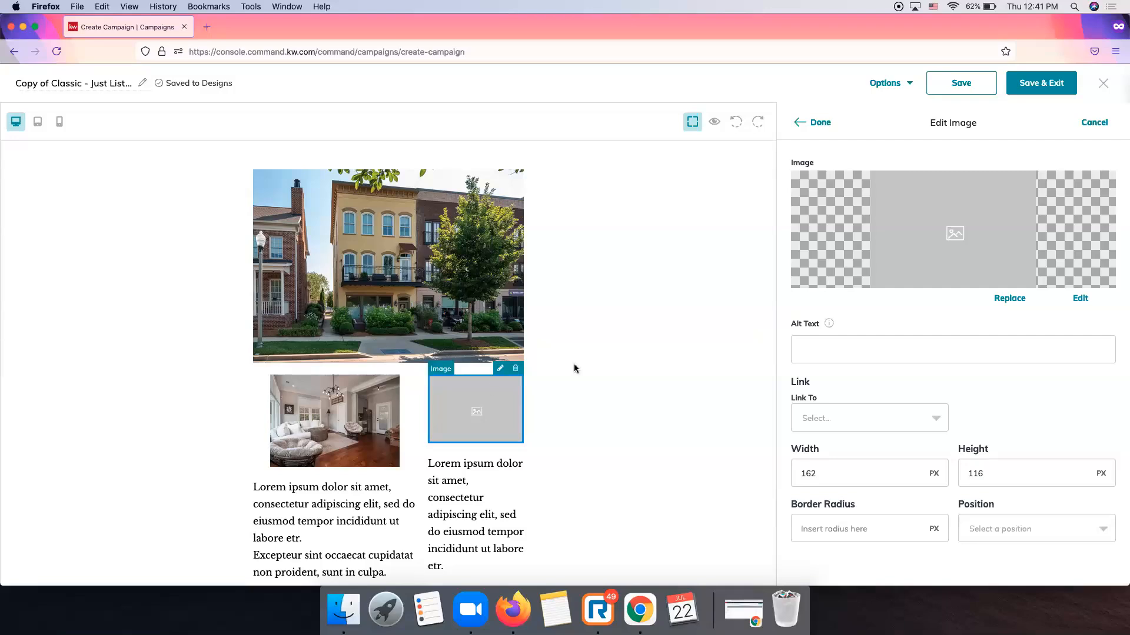
left_click(1009, 298)
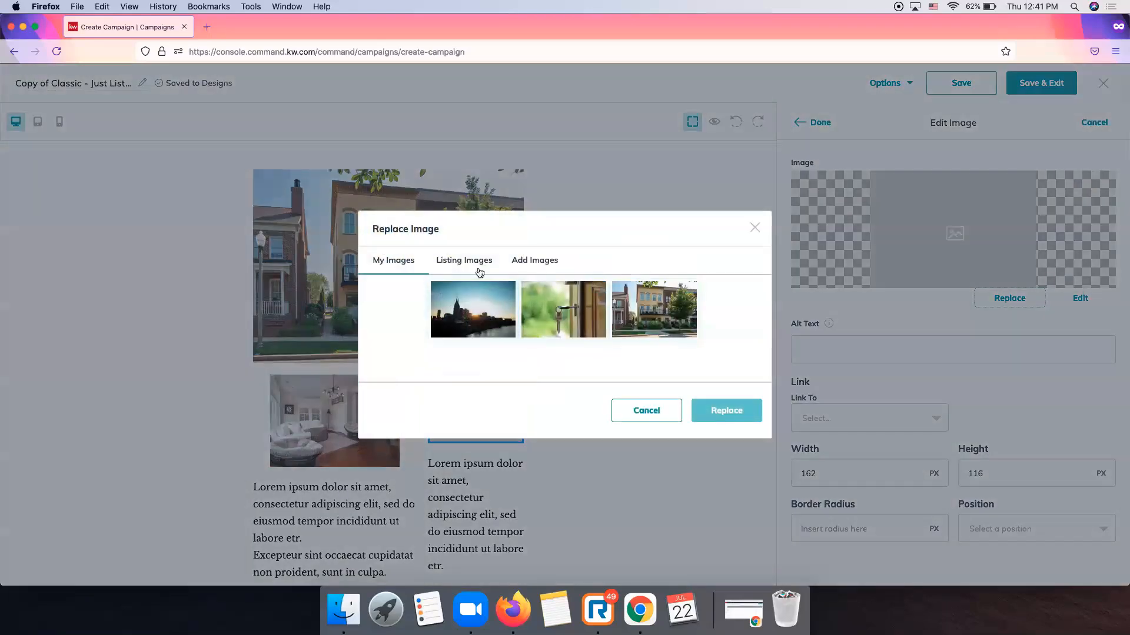
left_click(468, 261)
left_click(540, 150)
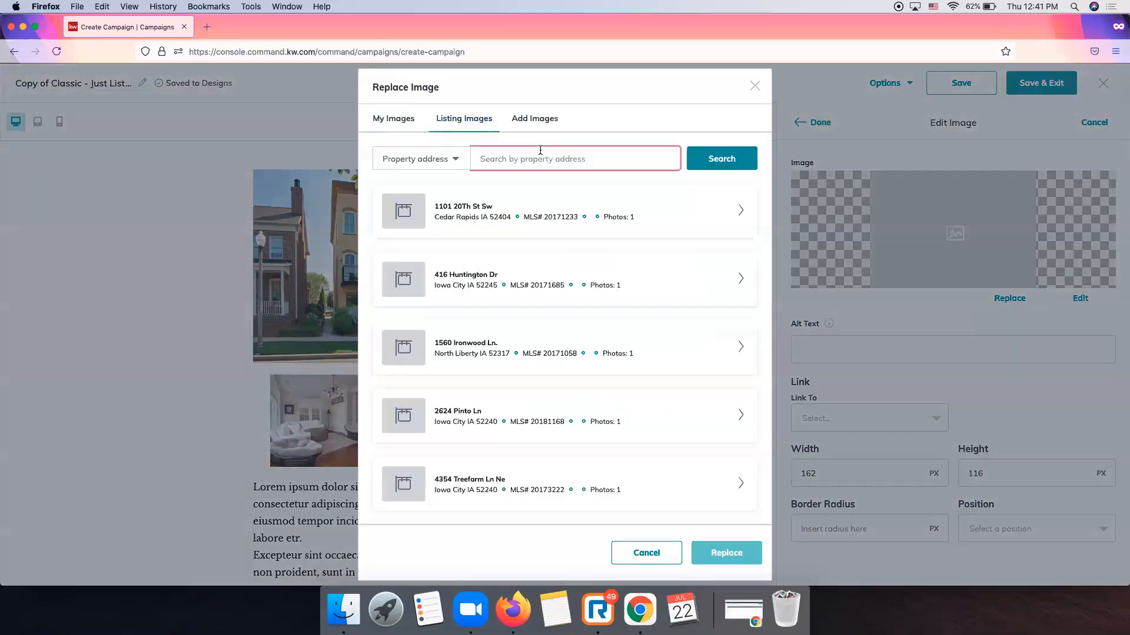
key("Return")
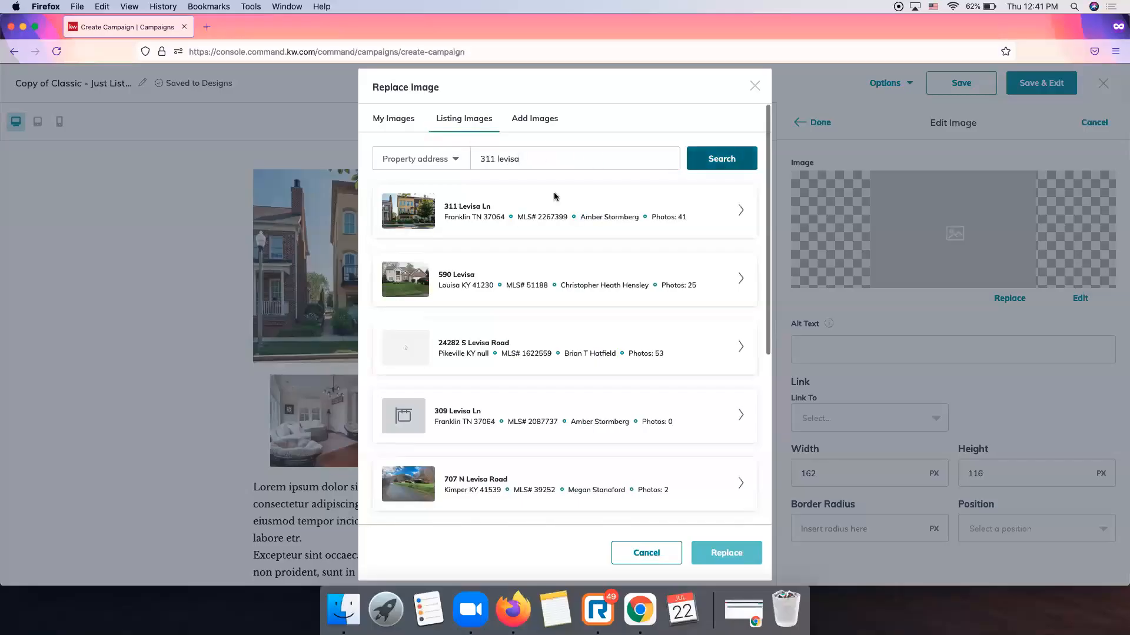
left_click(742, 212)
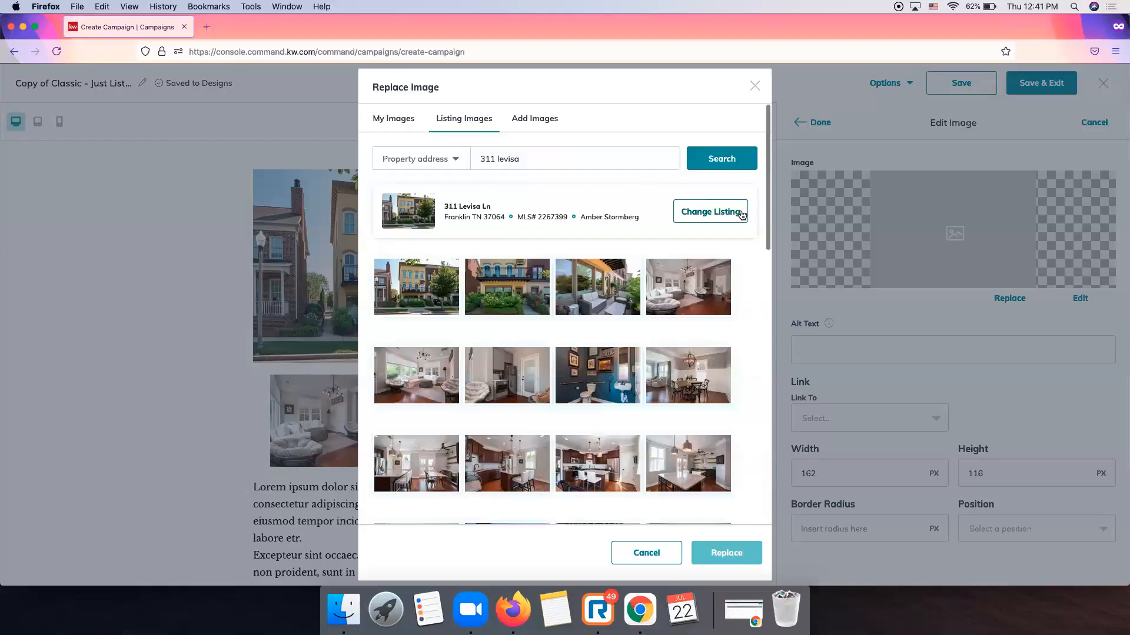
scroll(557, 360, "down", 2)
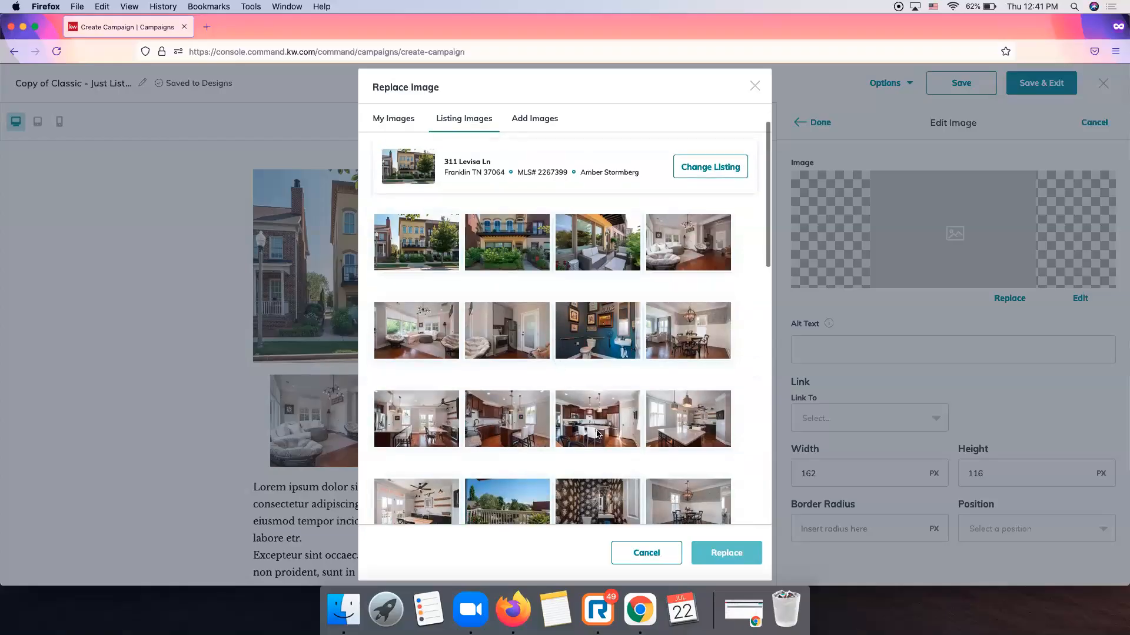
left_click(571, 435)
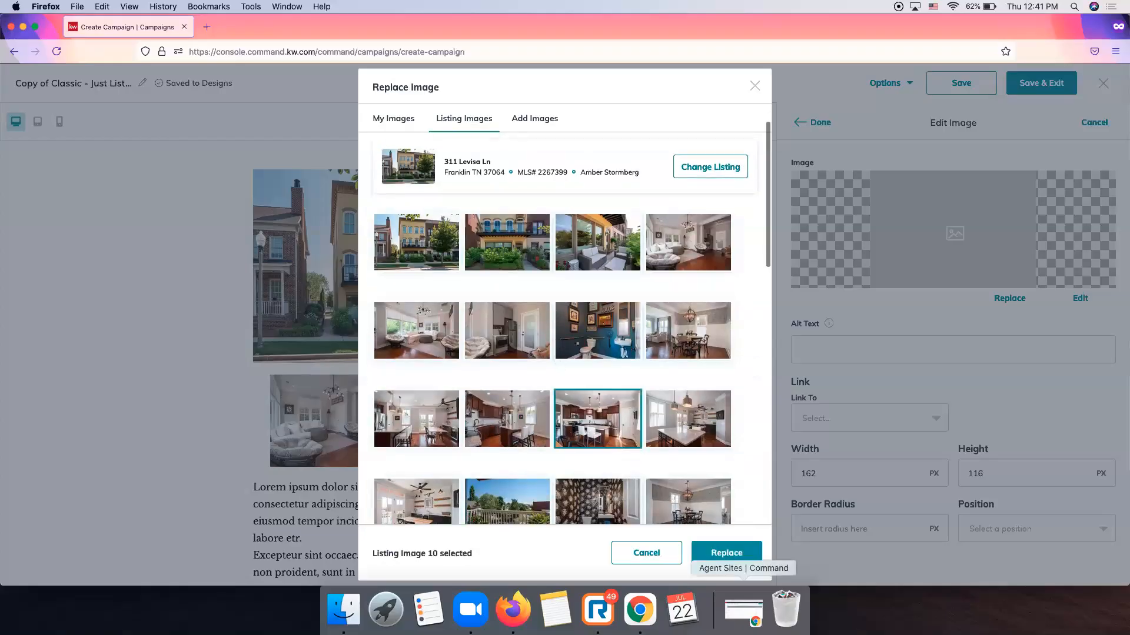
left_click(730, 558)
left_click(816, 122)
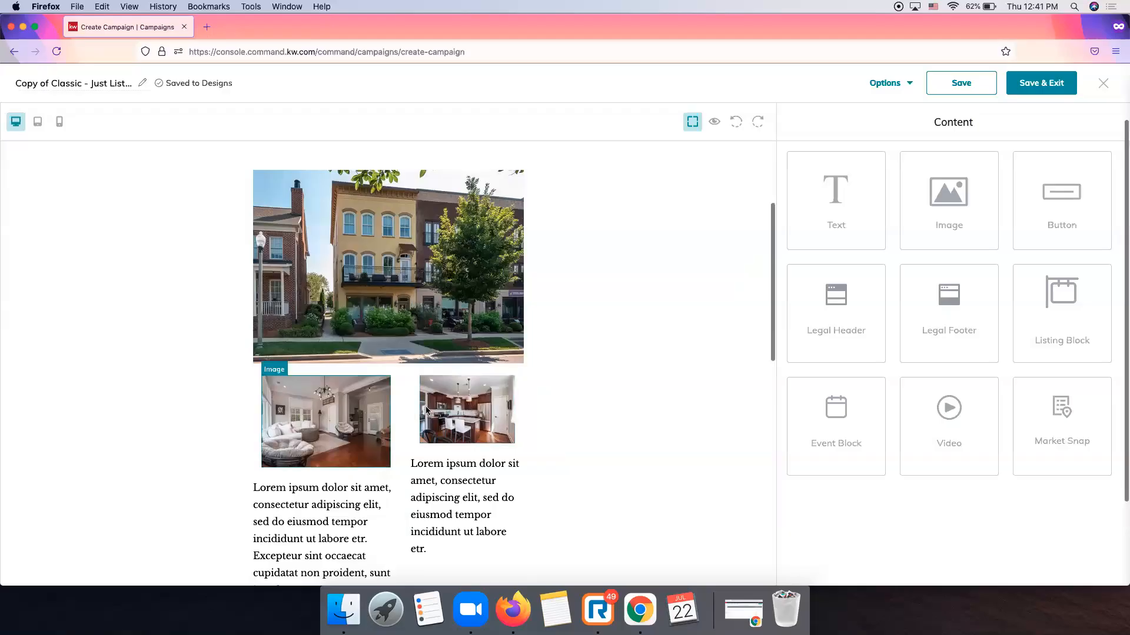
Inspect the living-room and kitchen photo sizes, discarding a trial size edit.
left_click(361, 418)
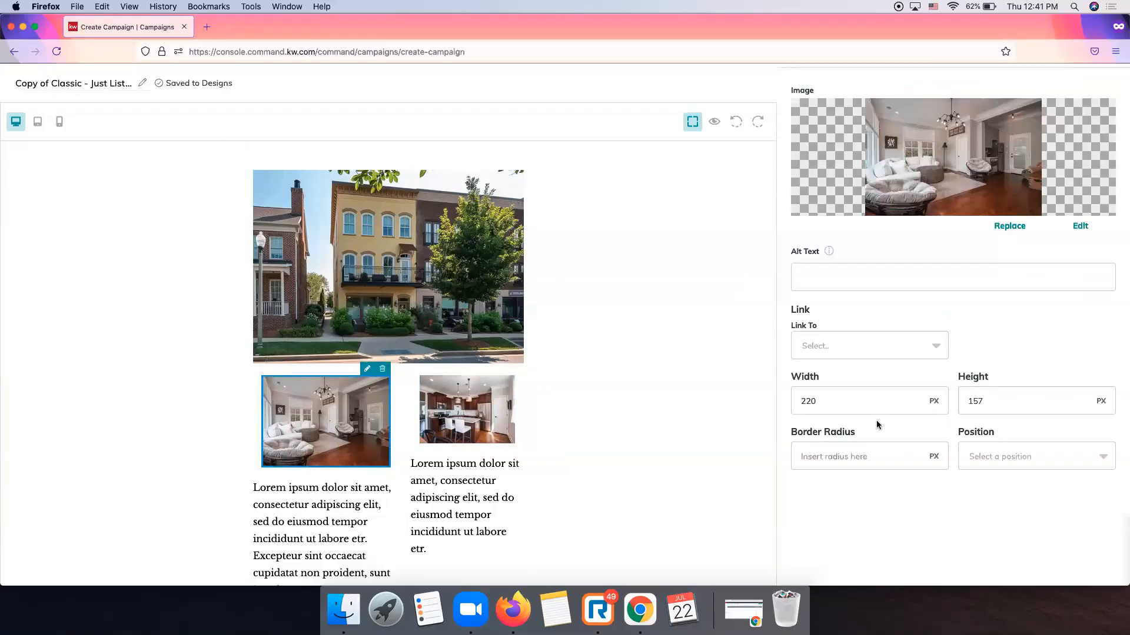
left_click(512, 418)
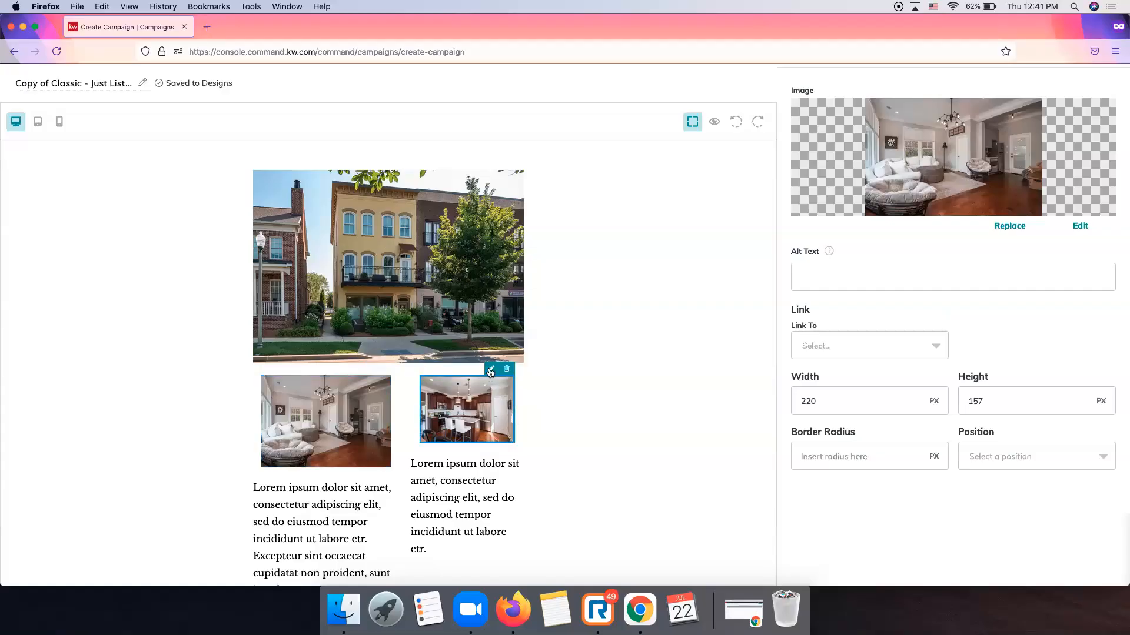
left_click(885, 394)
left_click(968, 401)
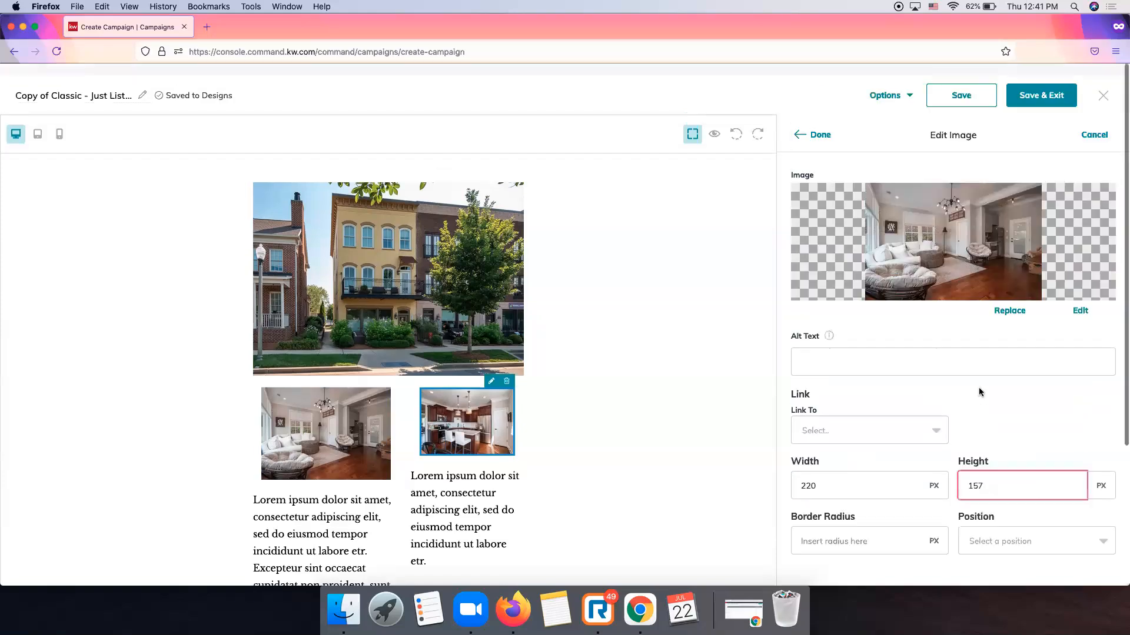
left_click(1081, 123)
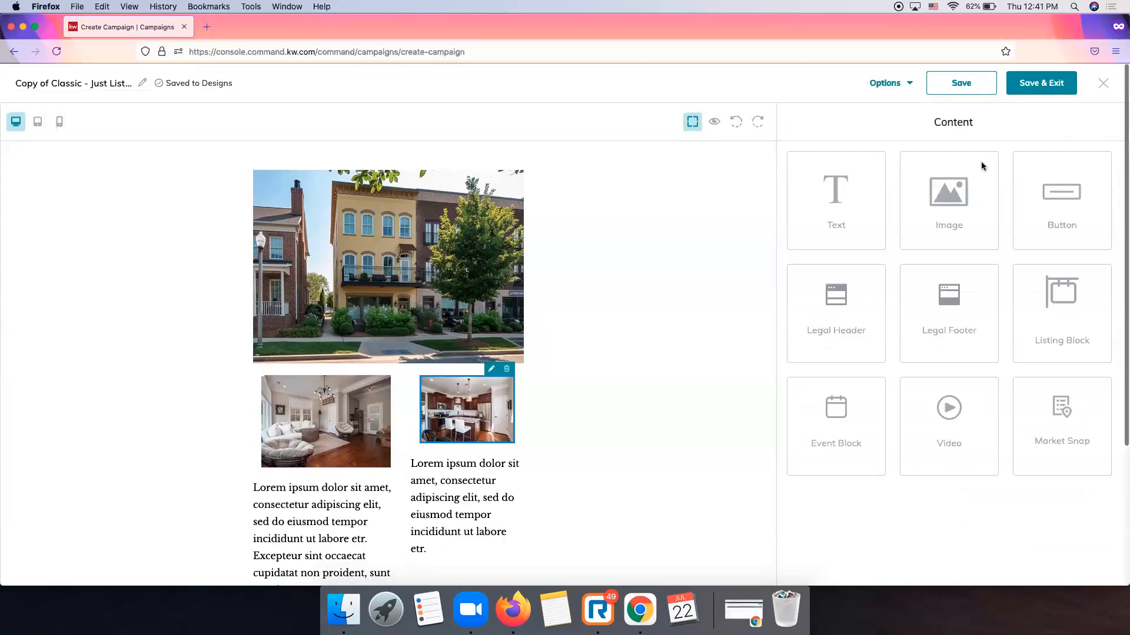
Set the kitchen photo's width to 220 px and apply the change.
left_click(493, 384)
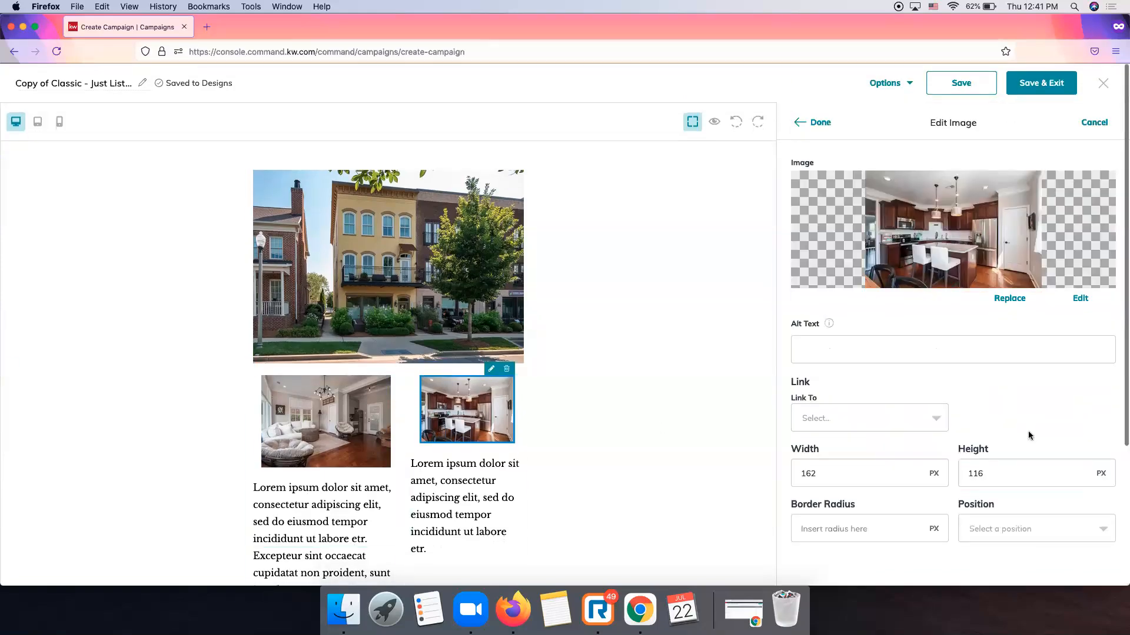
double_click(874, 473)
type("220")
key("Tab")
type("1")
left_click(813, 123)
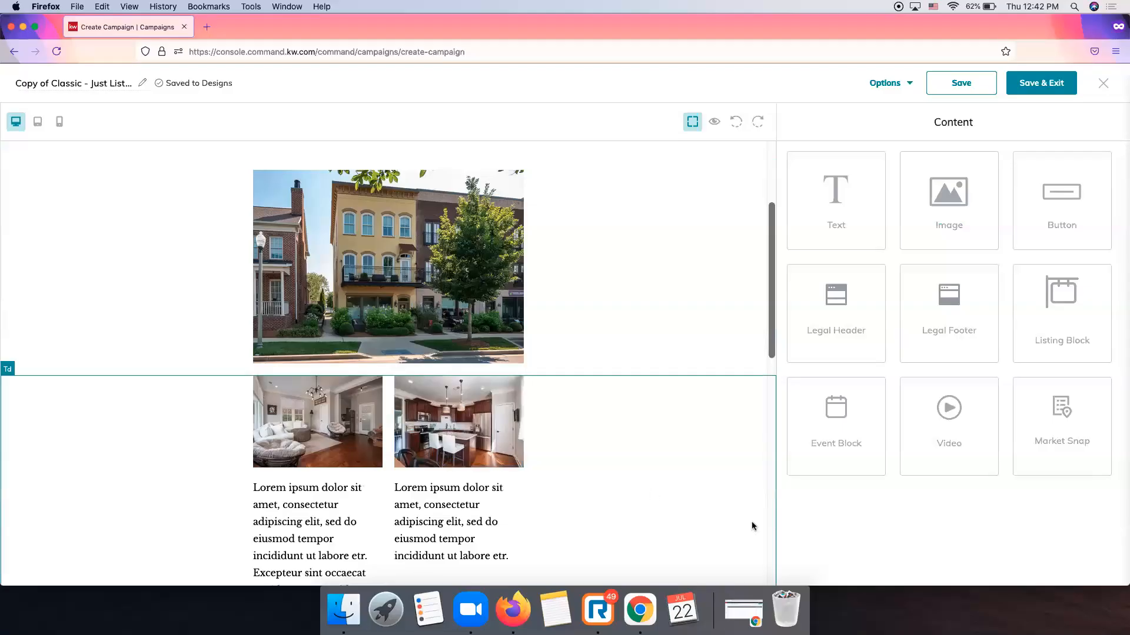
scroll(751, 523, "up", 2)
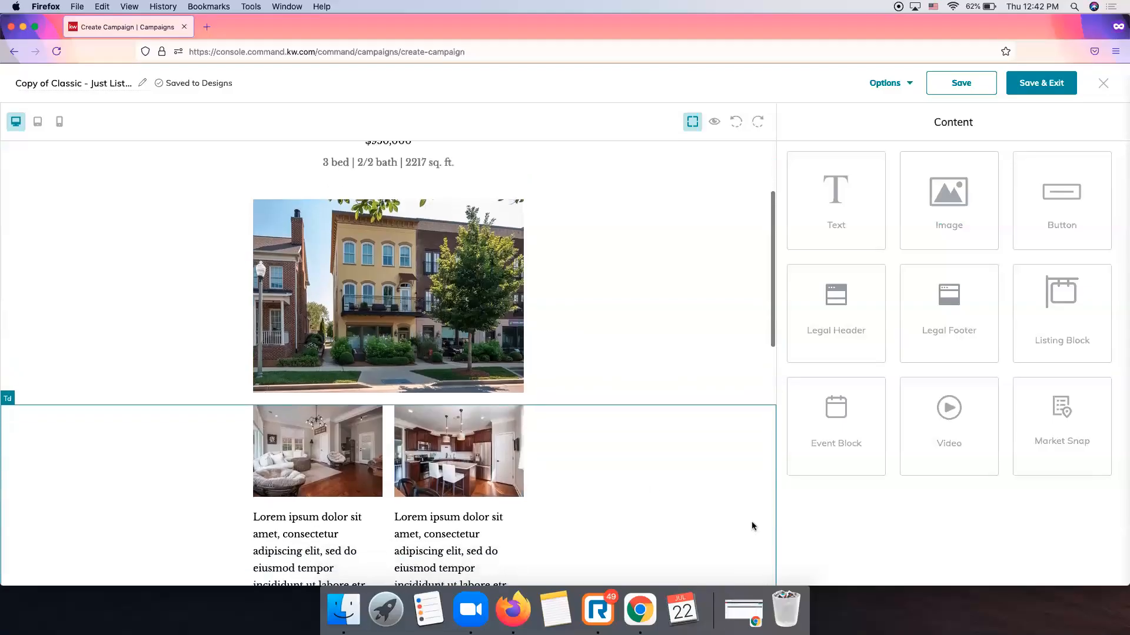
scroll(751, 521, "down", 2)
scroll(442, 326, "up", 3)
scroll(442, 327, "down", 5)
scroll(443, 330, "down", 1)
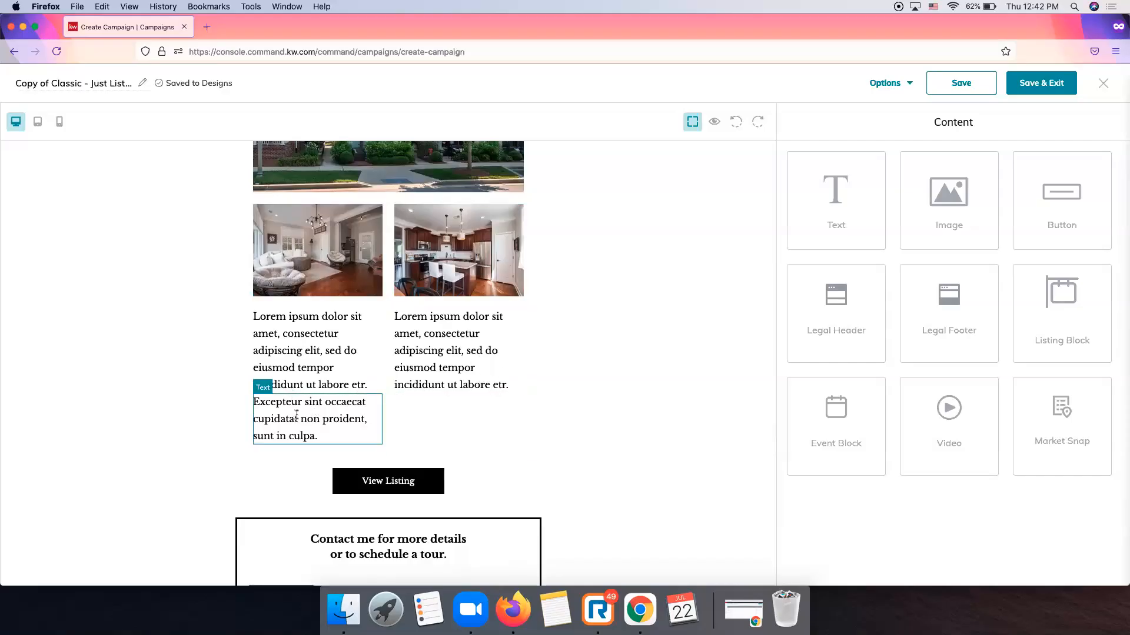
Delete the three Lorem ipsum text blocks under the living-room and kitchen photos.
left_click(356, 419)
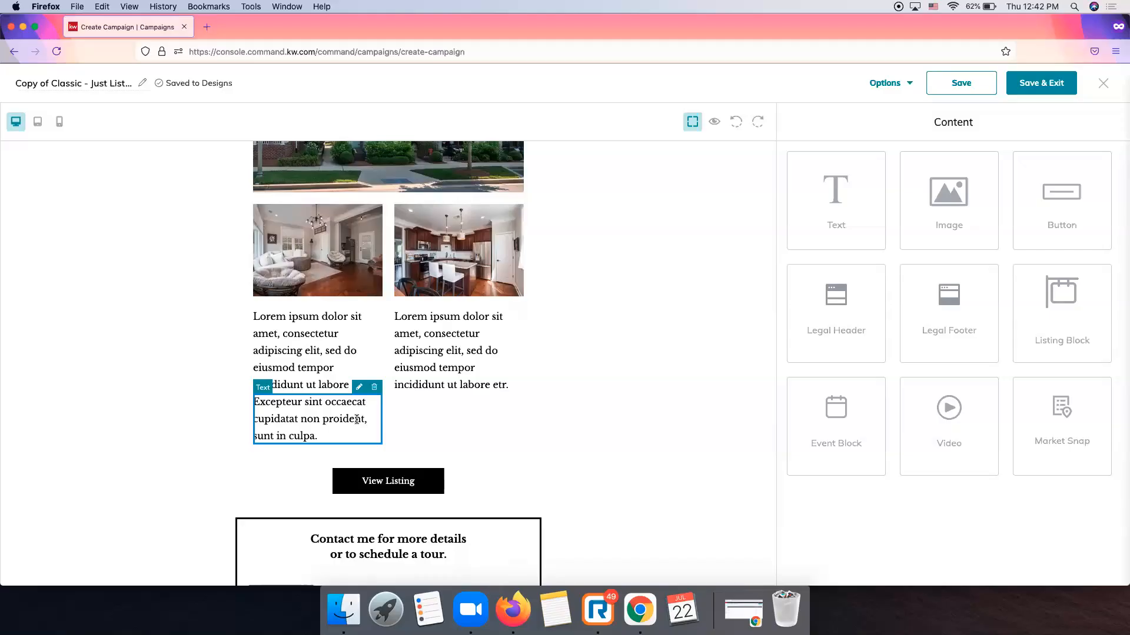
left_click(375, 388)
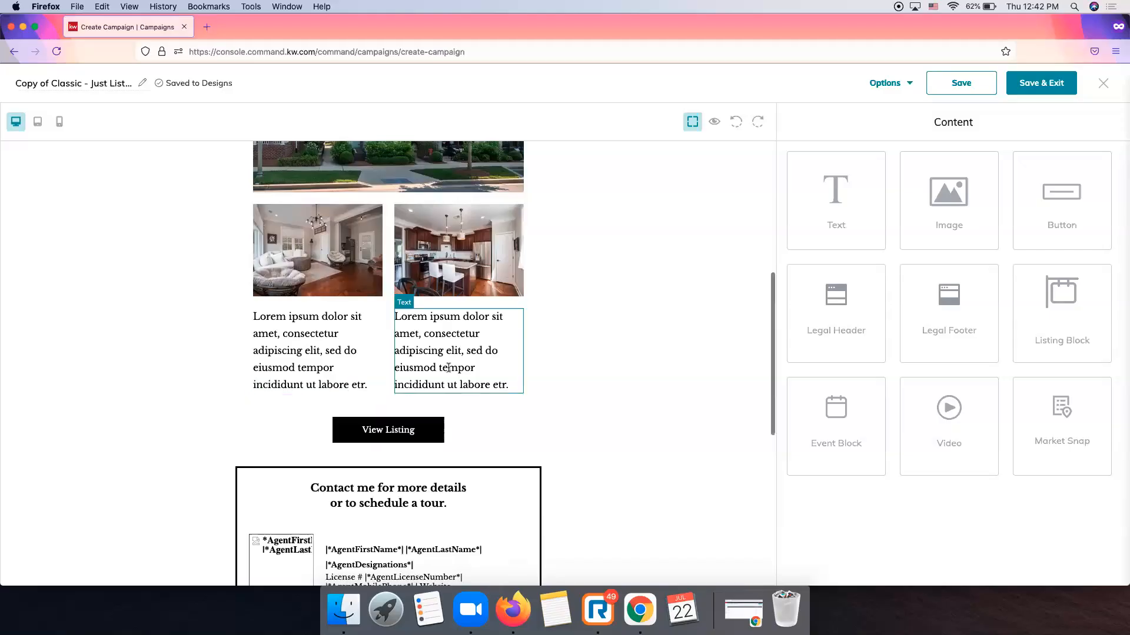
left_click(464, 350)
left_click(512, 305)
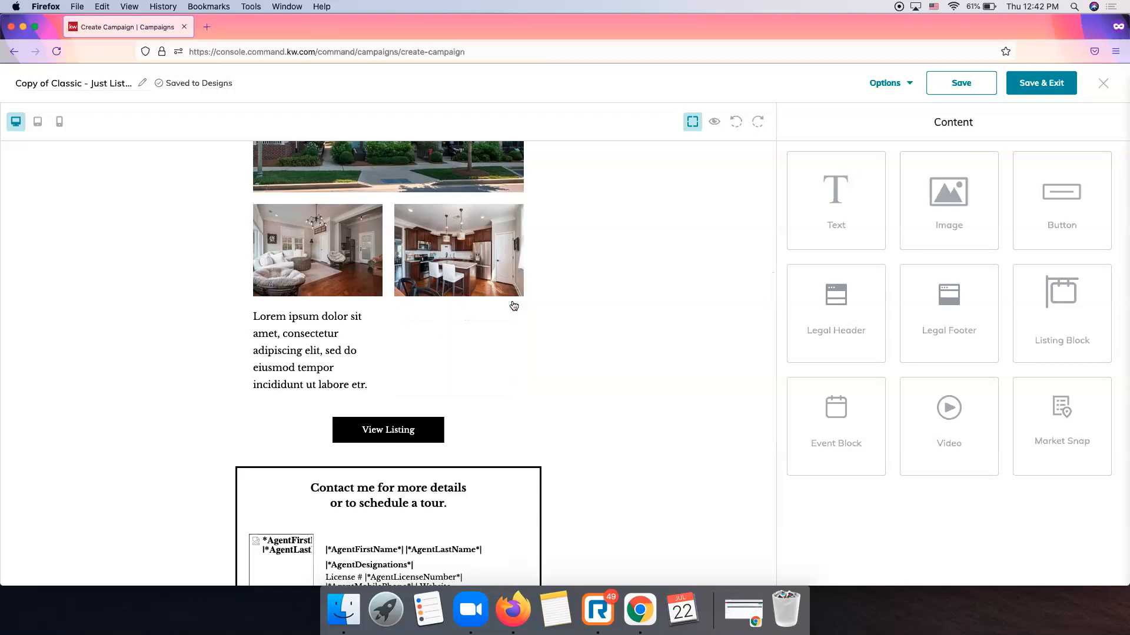
left_click(311, 347)
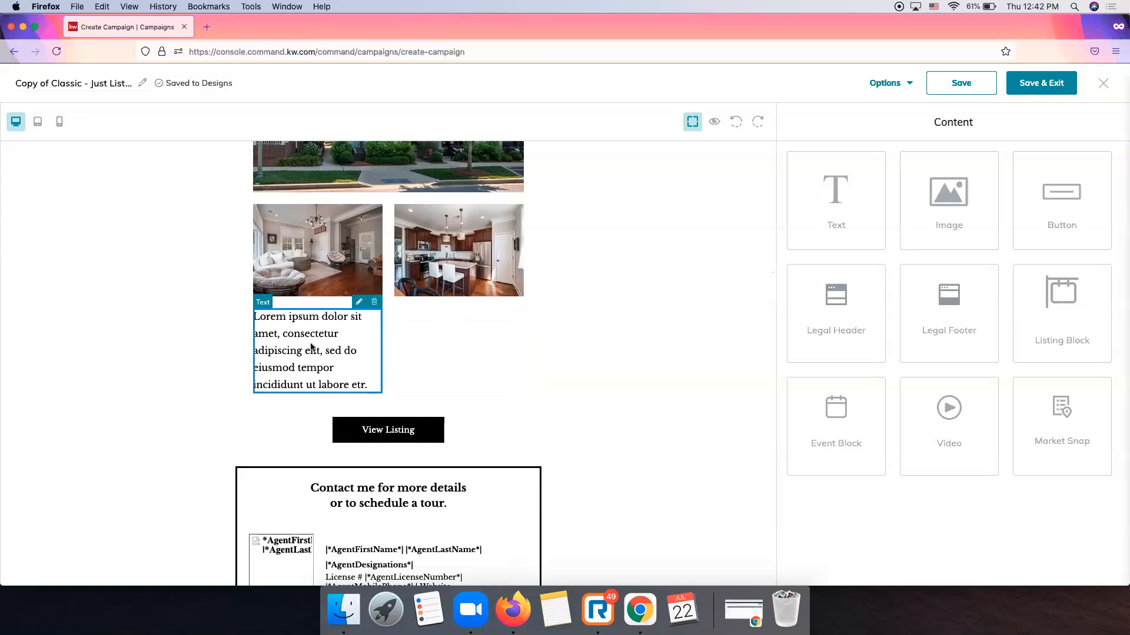
left_click(381, 311)
scroll(740, 388, "up", 10)
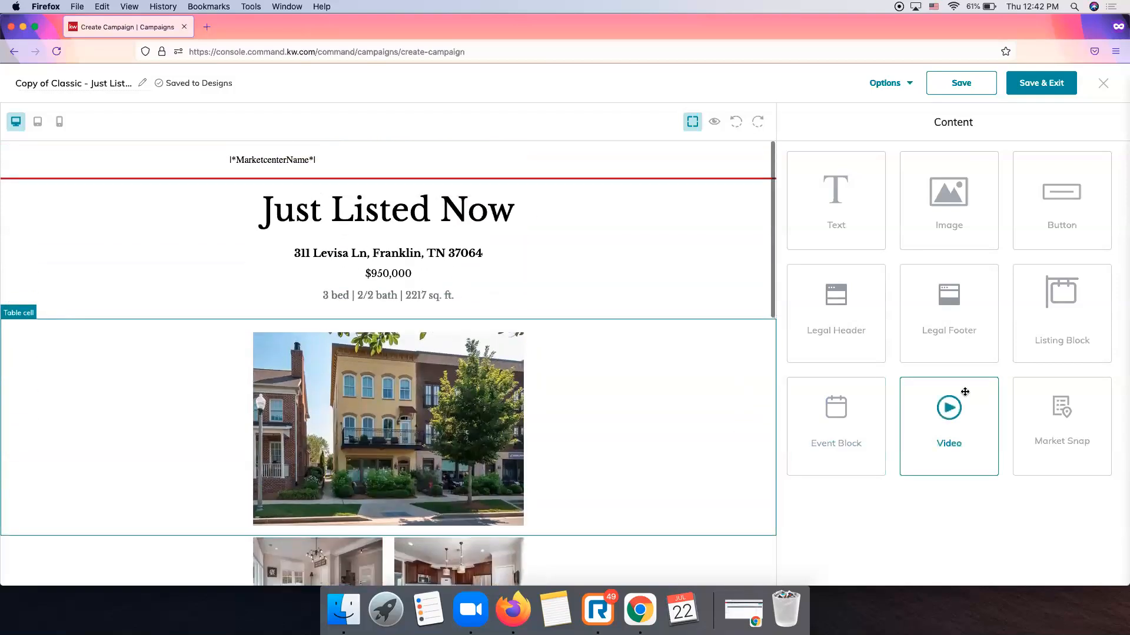
scroll(454, 454, "down", 6)
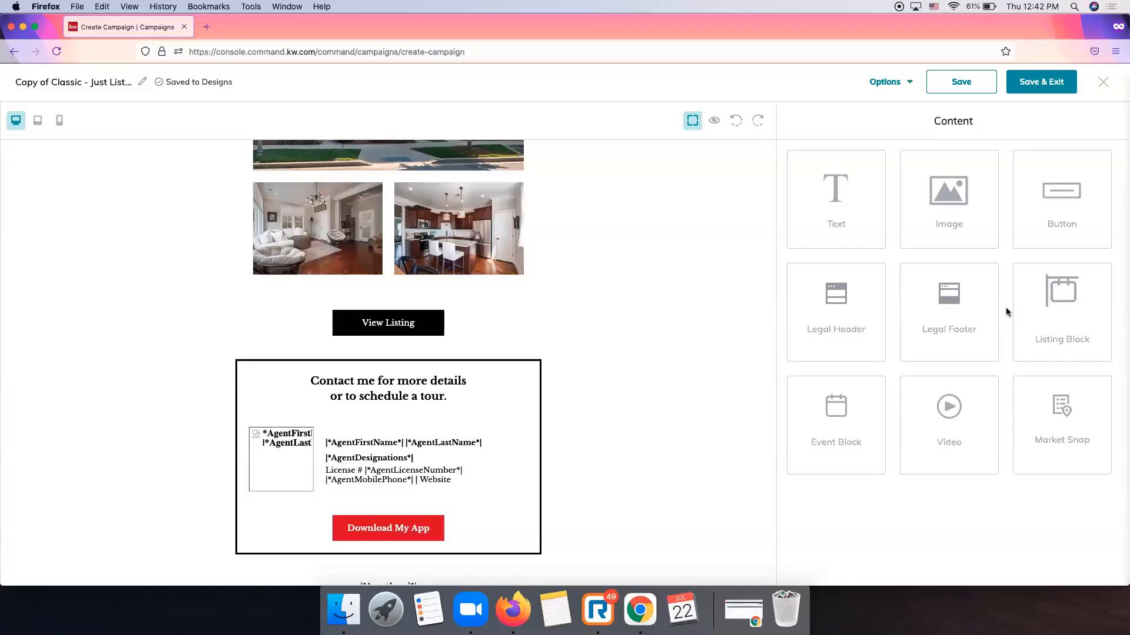
scroll(1003, 309, "up", 1)
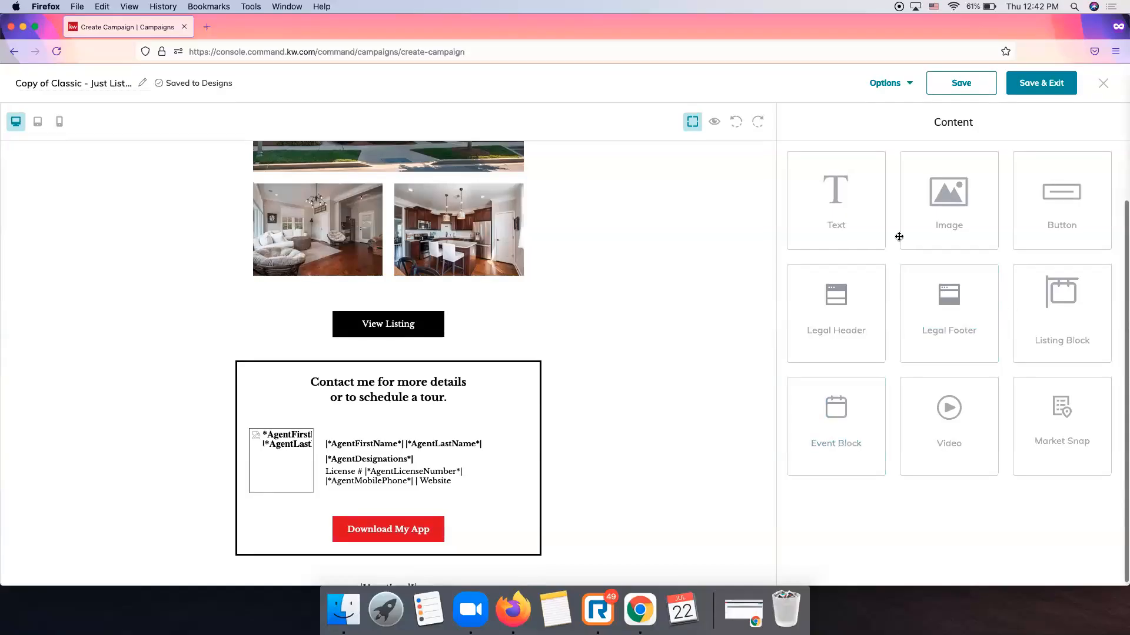
Drop a Text block onto the line above View Listing and select it.
left_click_drag(852, 207, 579, 302)
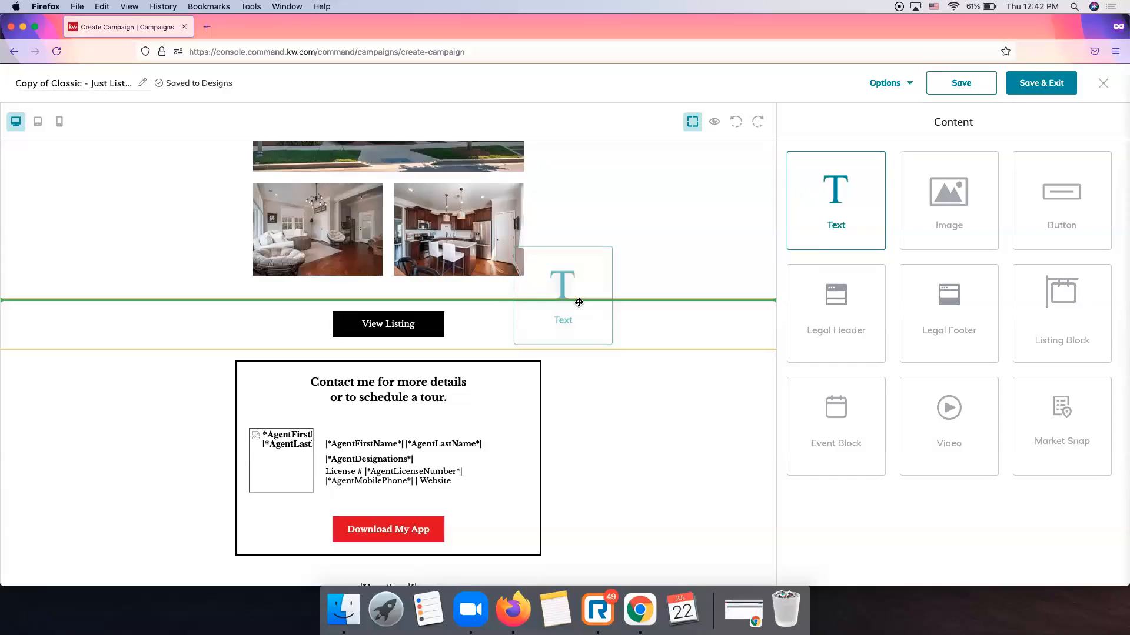
left_click_drag(579, 303, 578, 311)
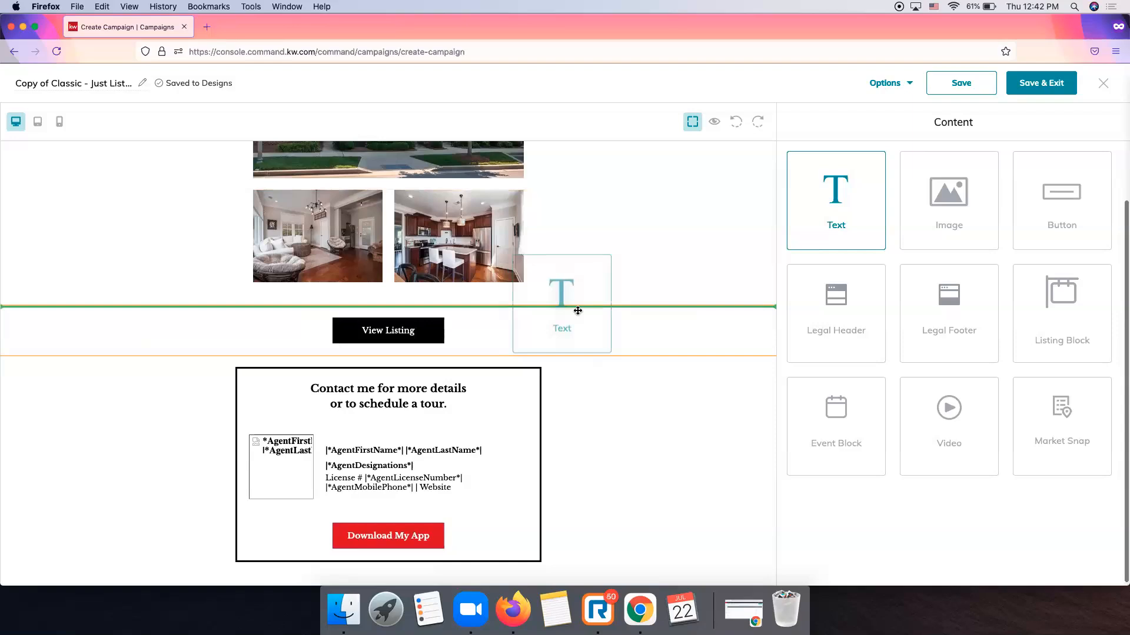
left_click_drag(578, 311, 578, 311)
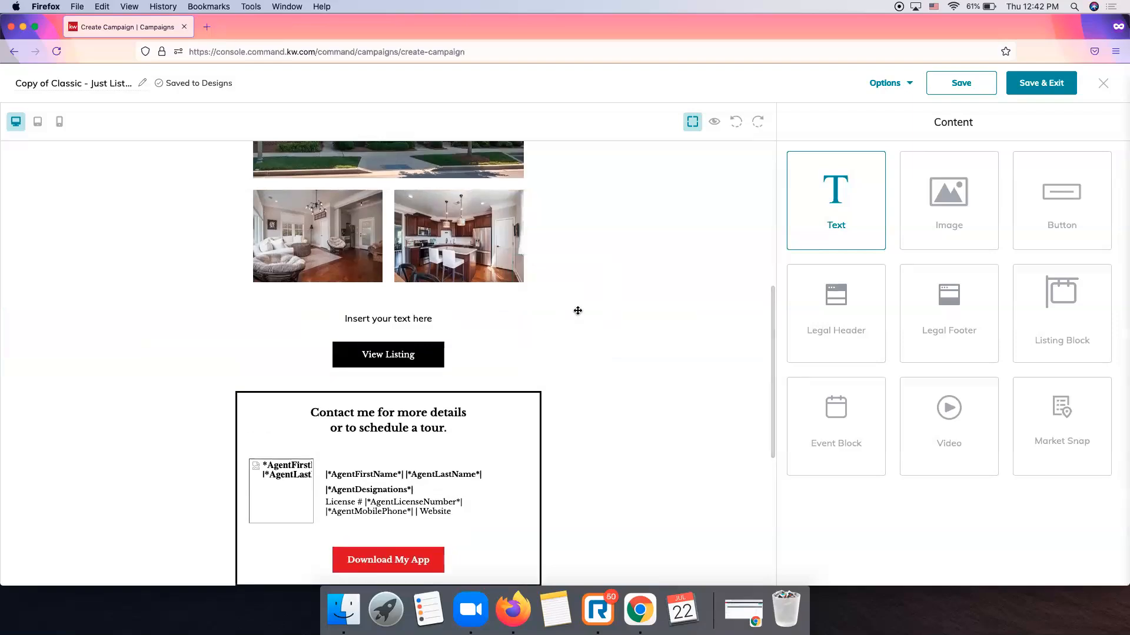
left_click(400, 318)
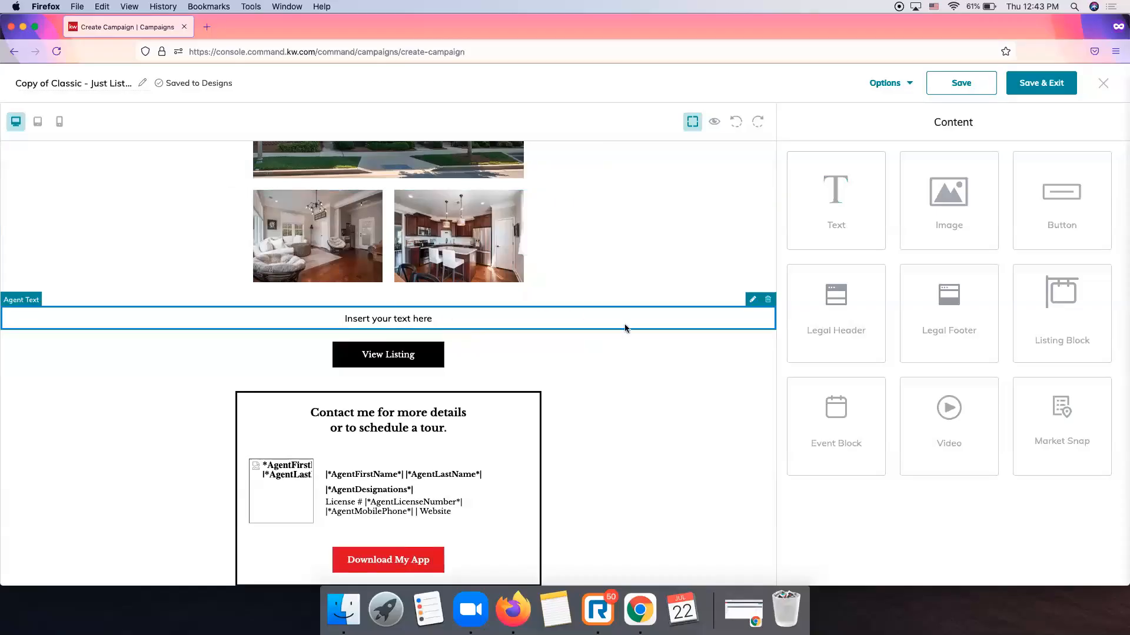
Replace 'Insert your text here' with the pasted Berry Farms LIVE/WORK description, minus its website link.
left_click(752, 299)
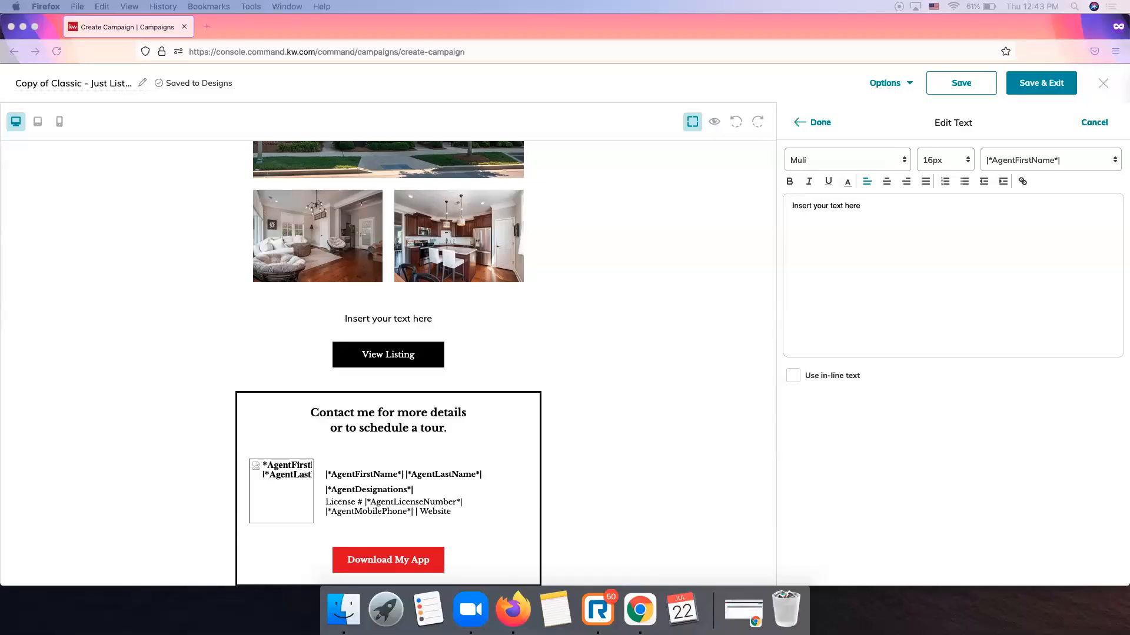
left_click_drag(869, 207, 797, 204)
key("BackSpace")
type("Great opportunity to purchase a LIVE/WORK Unit in Berry Farms! Own a business in a thriving neighborhood. Elegant living space with 3 bedrooms and 2 porches located in the prime location in the mixed-use neighborhood. Maximize your investment and business! https://berryfarmstn.com/")
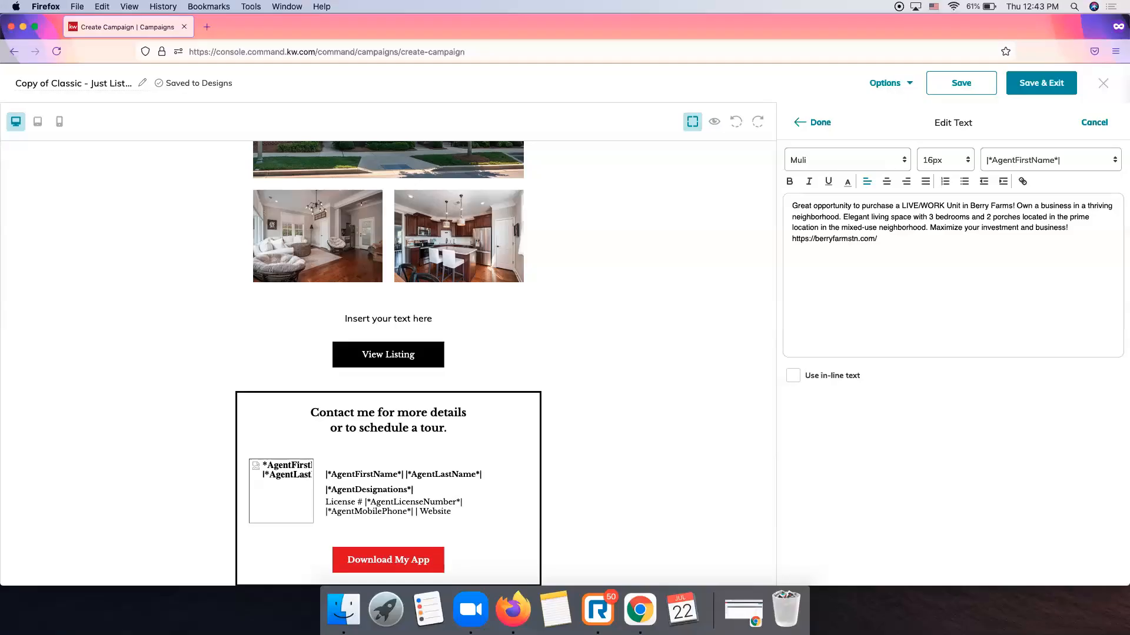
left_click_drag(884, 242, 812, 239)
key("BackSpace")
key("BackSpace")
key("BackSpace")
key("BackSpace")
left_click(858, 167)
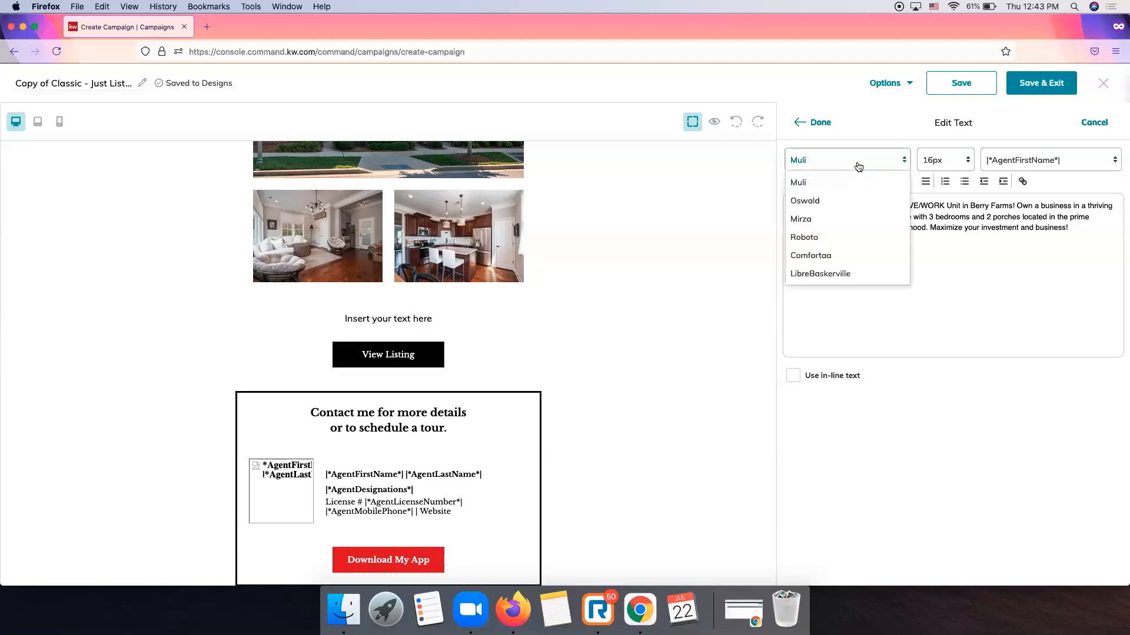
left_click(858, 167)
left_click(933, 160)
left_click(933, 160)
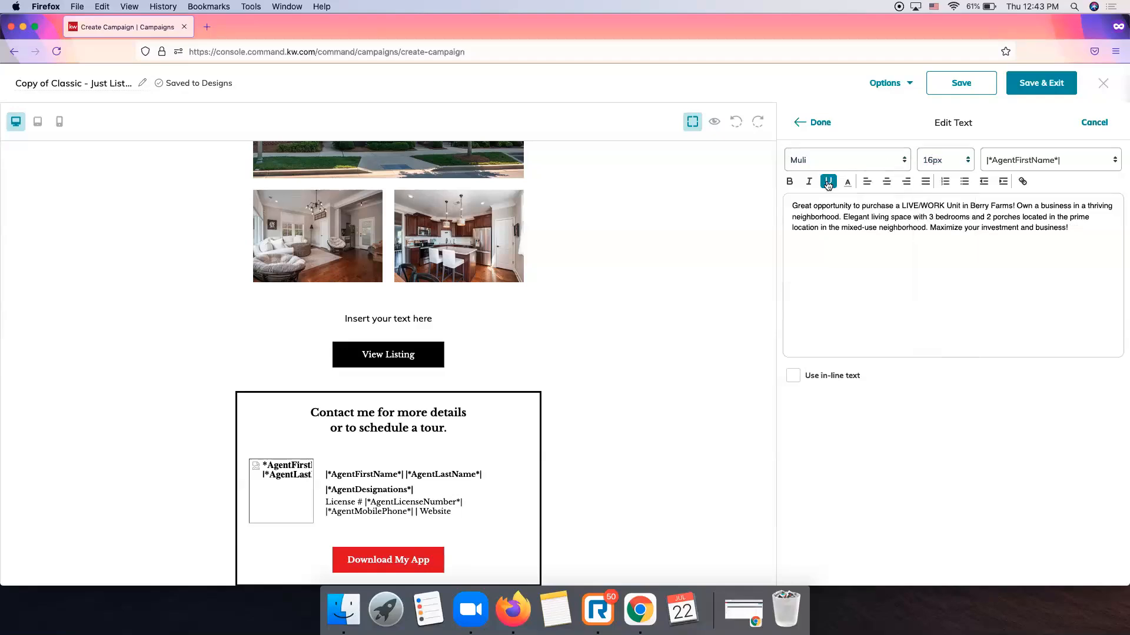
Apply the description to the email, then reopen and close its text editor without changes.
left_click(806, 123)
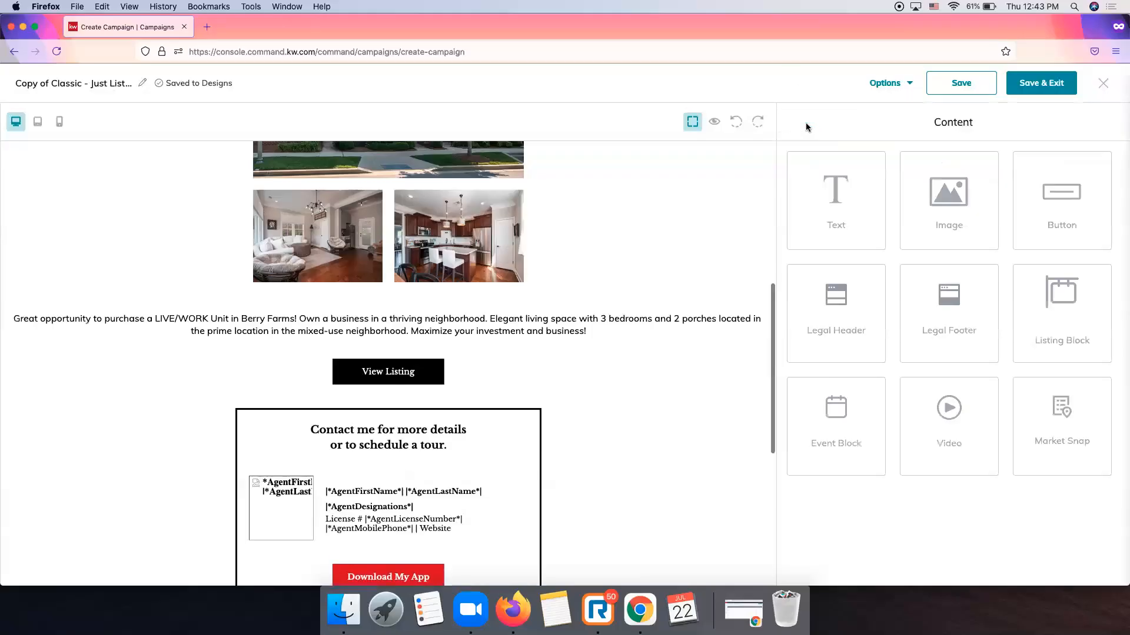
left_click(624, 324)
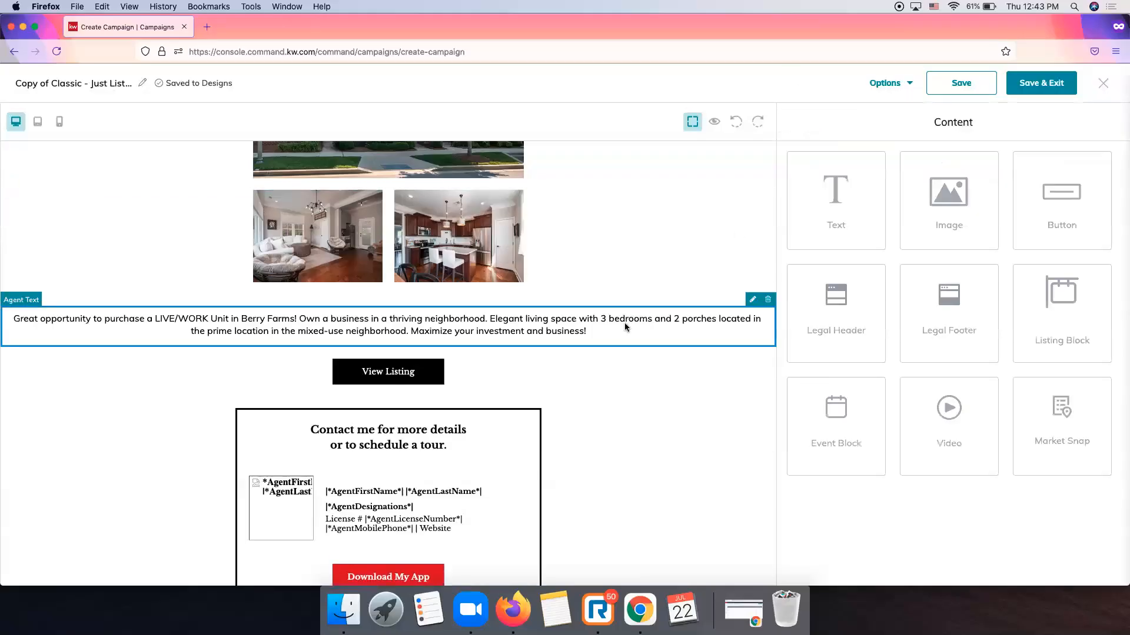
left_click(753, 300)
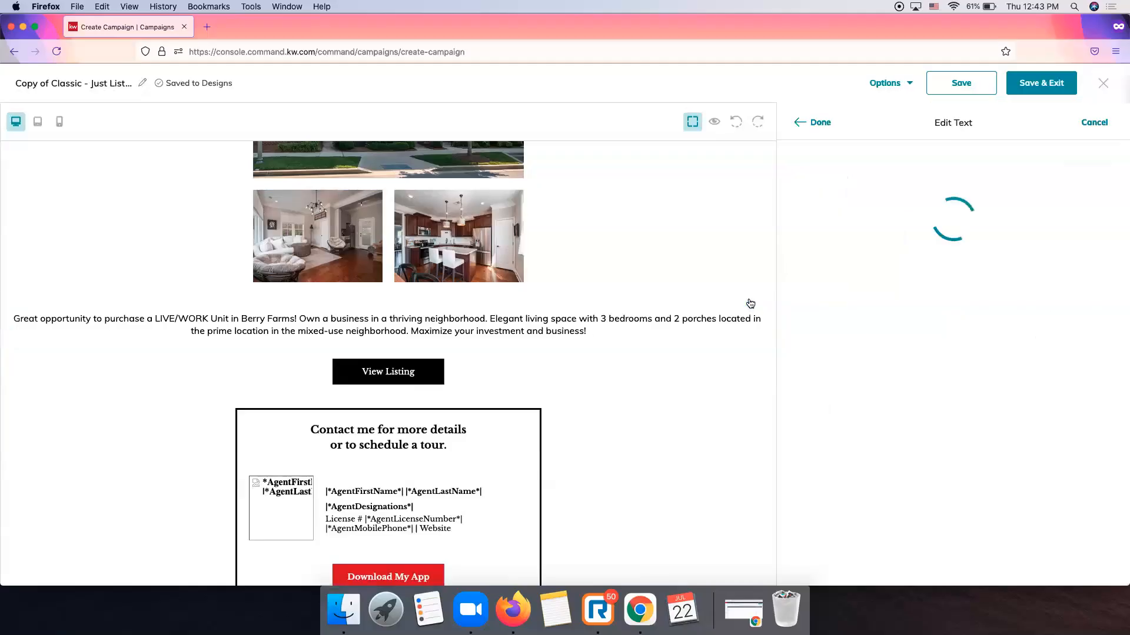
left_click(817, 121)
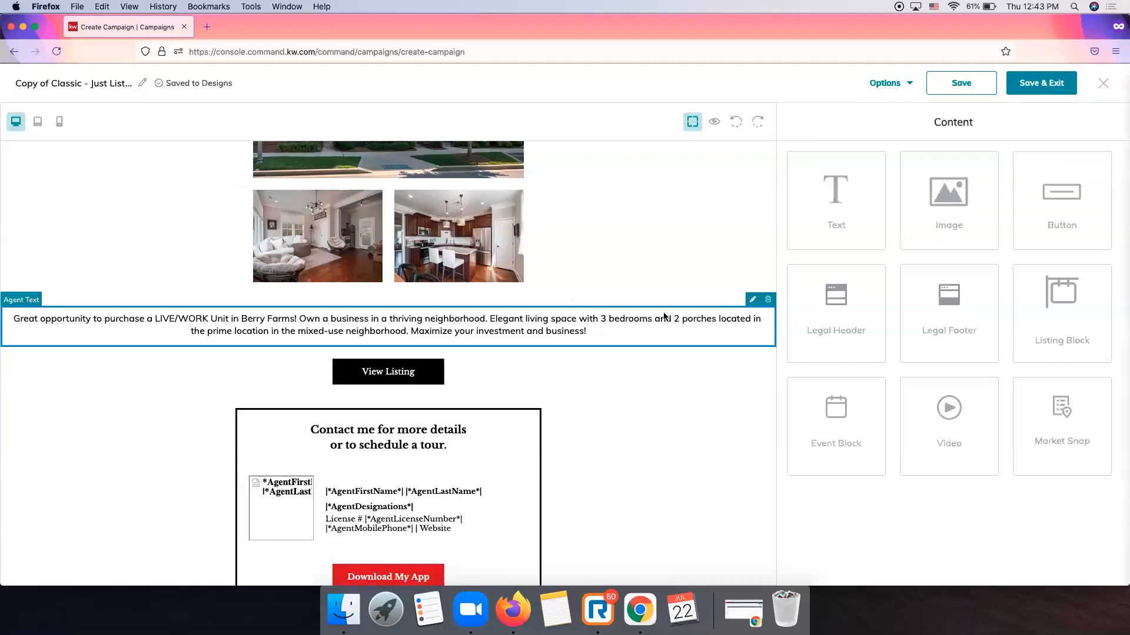
left_click(752, 299)
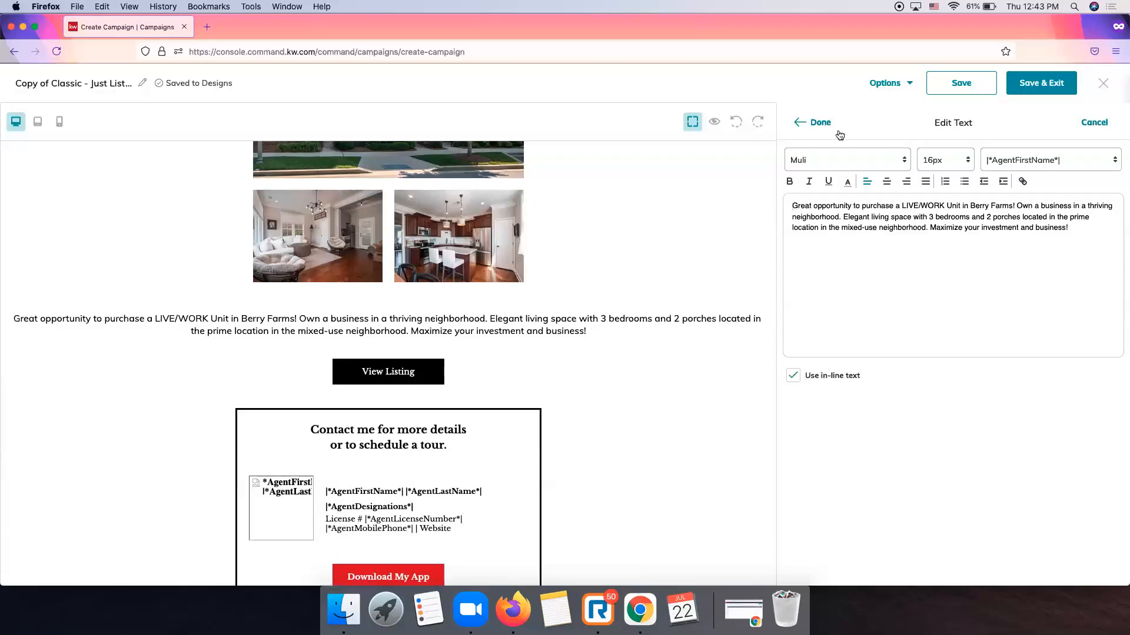
left_click(818, 126)
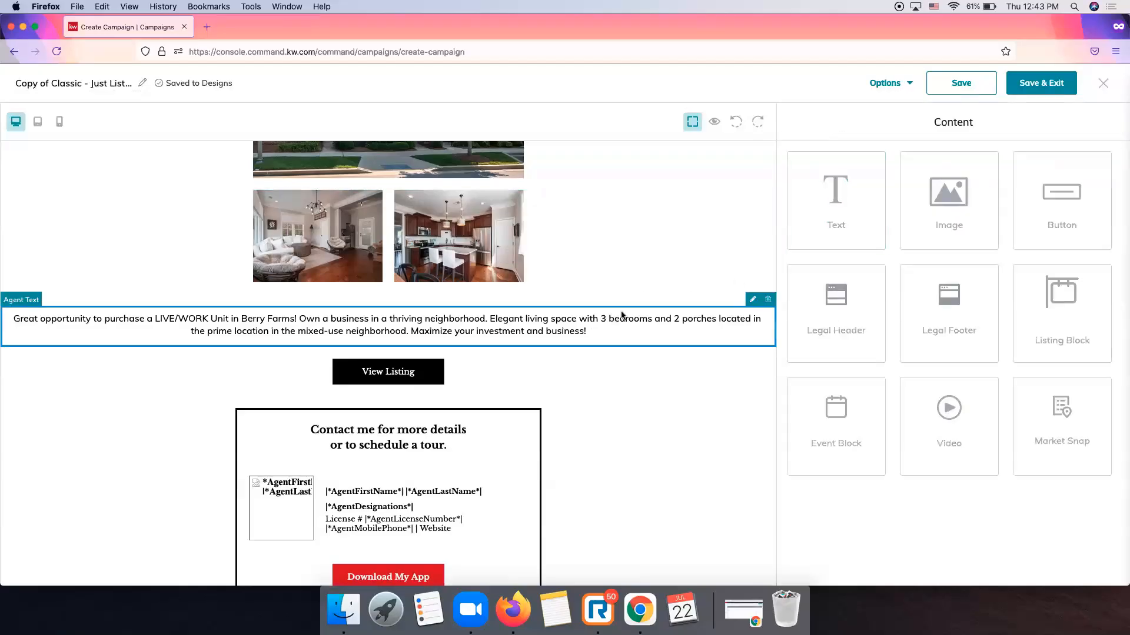
Justify the description paragraph, then change its alignment to centred.
left_click(750, 301)
left_click_drag(1096, 229, 810, 193)
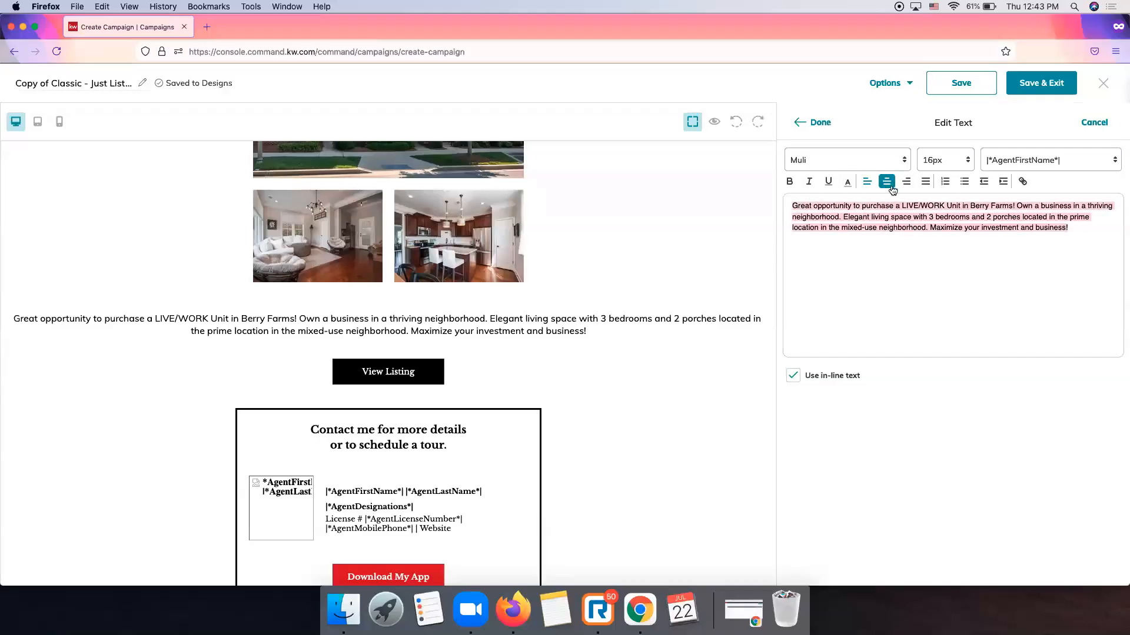
left_click(925, 182)
left_click(817, 125)
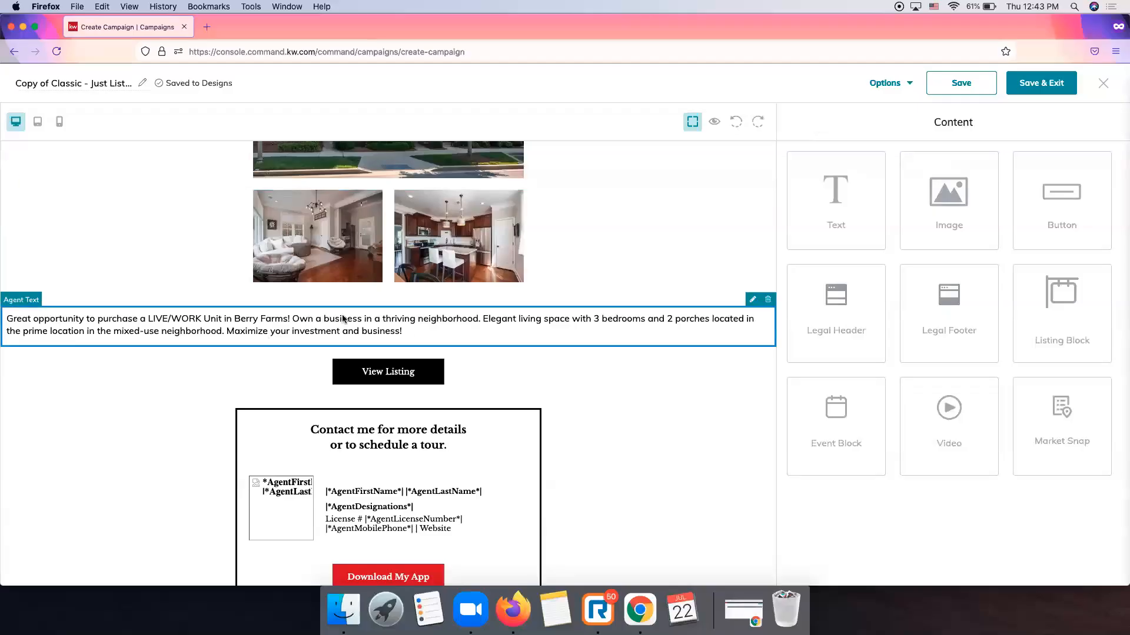
left_click(754, 301)
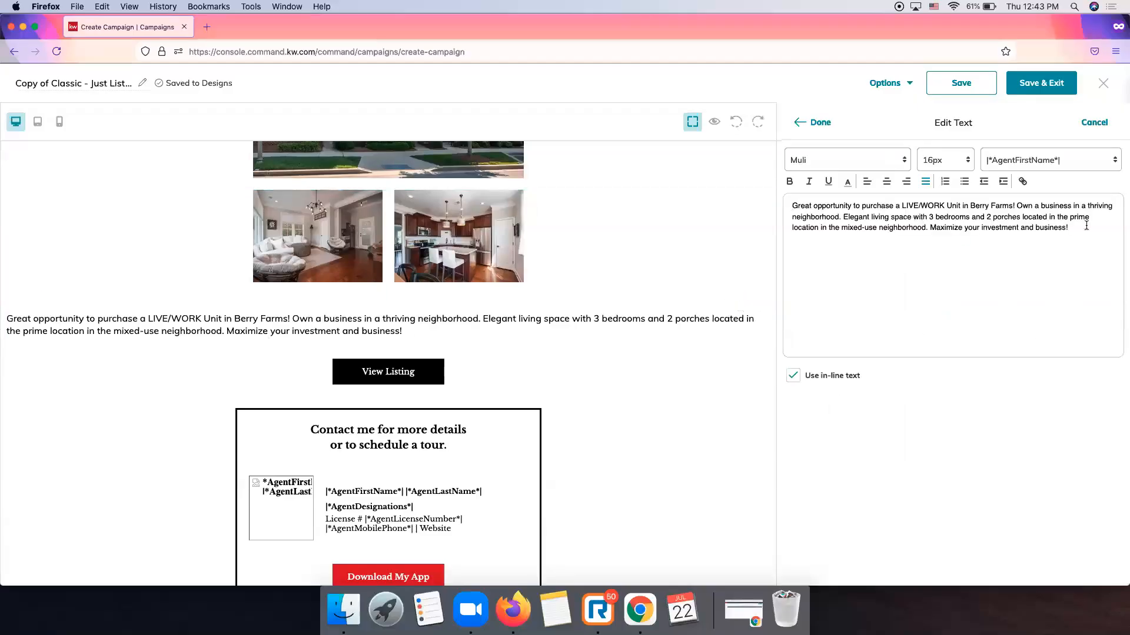
key("super+a")
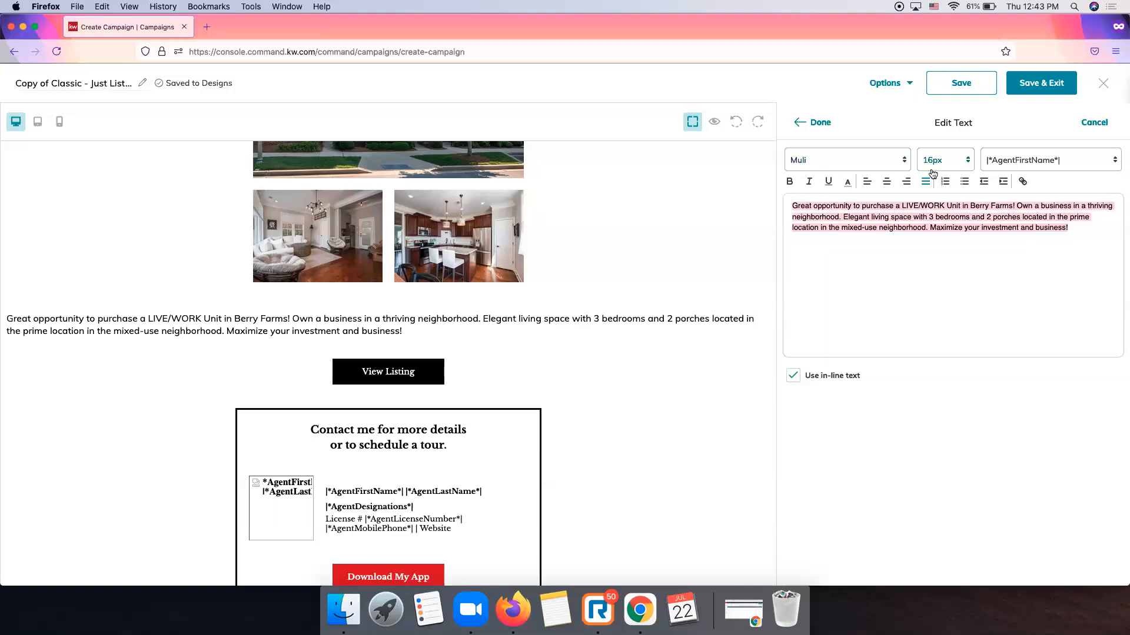
left_click(866, 182)
left_click(812, 122)
Turn on in-line text for the description paragraph.
left_click(640, 318)
left_click(753, 300)
left_click(793, 375)
left_click(806, 128)
Split the description into three lines at 'Elegant' and 'Maximize your investment', then finish editing.
left_click(696, 318)
left_click(746, 306)
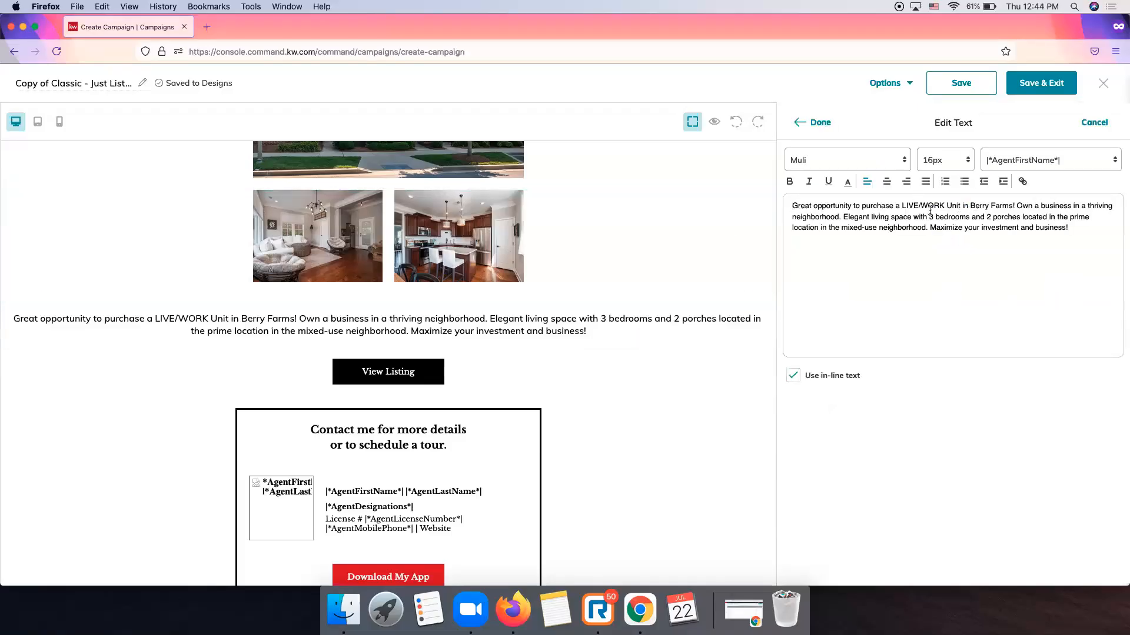
left_click(843, 216)
key("Return")
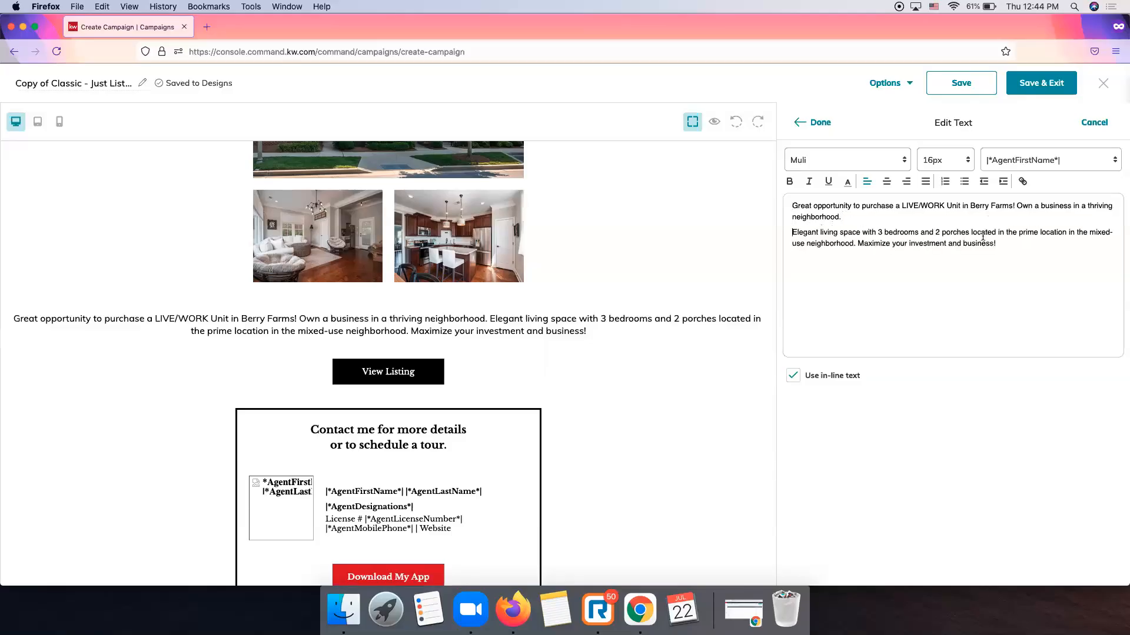
left_click(858, 243)
key("Return")
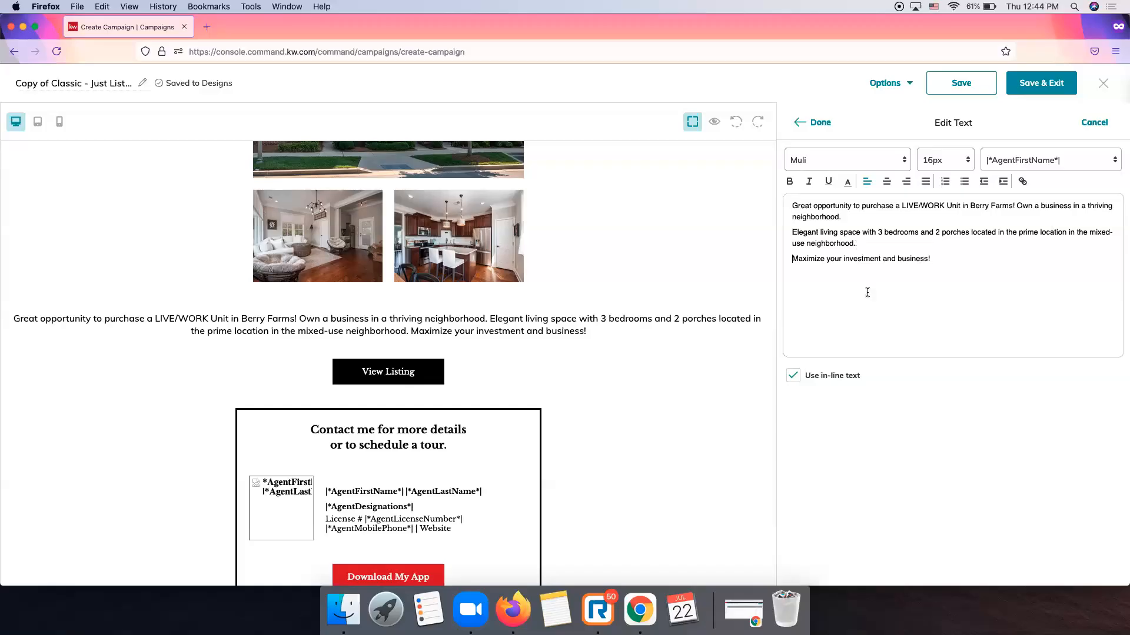
left_click(817, 122)
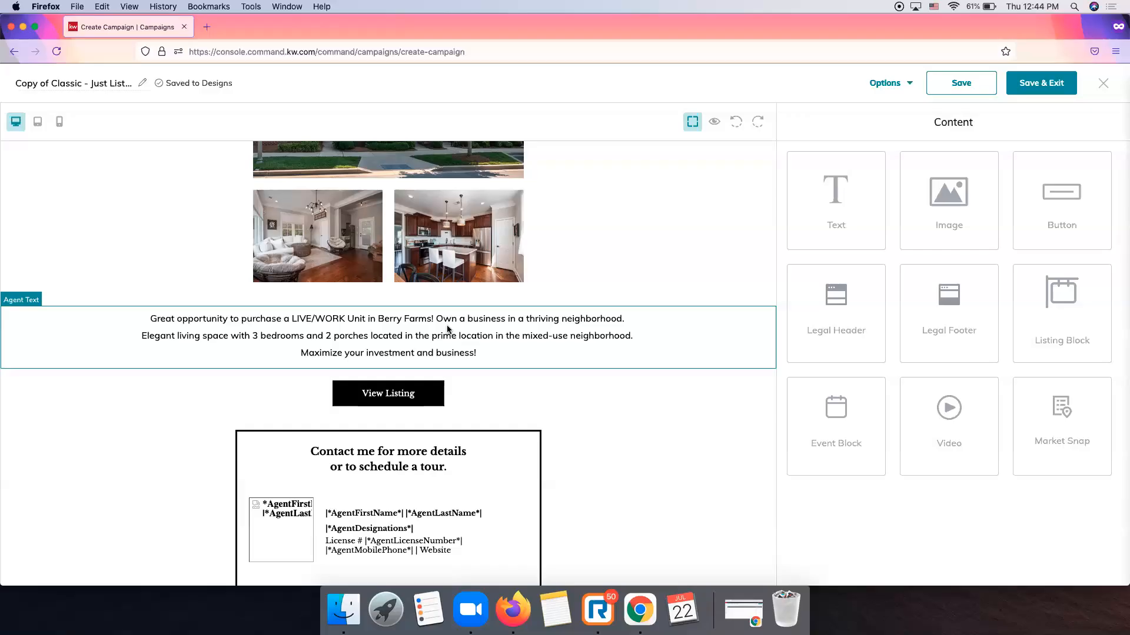
Select the View Listing button and review its label and Link To options.
left_click(482, 334)
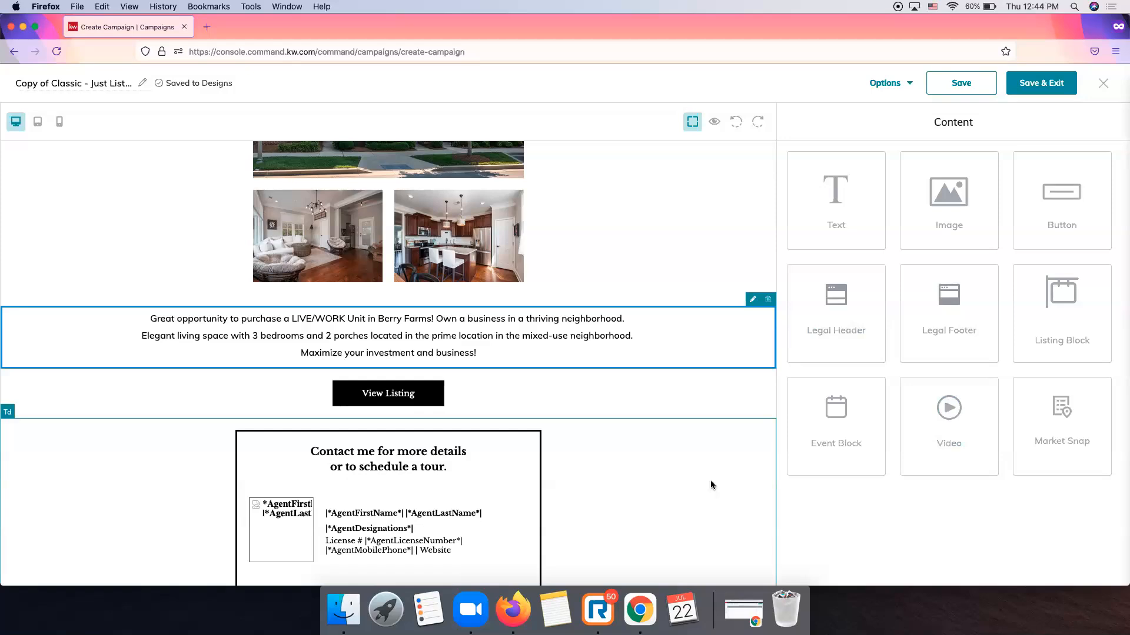
scroll(658, 383, "down", 3)
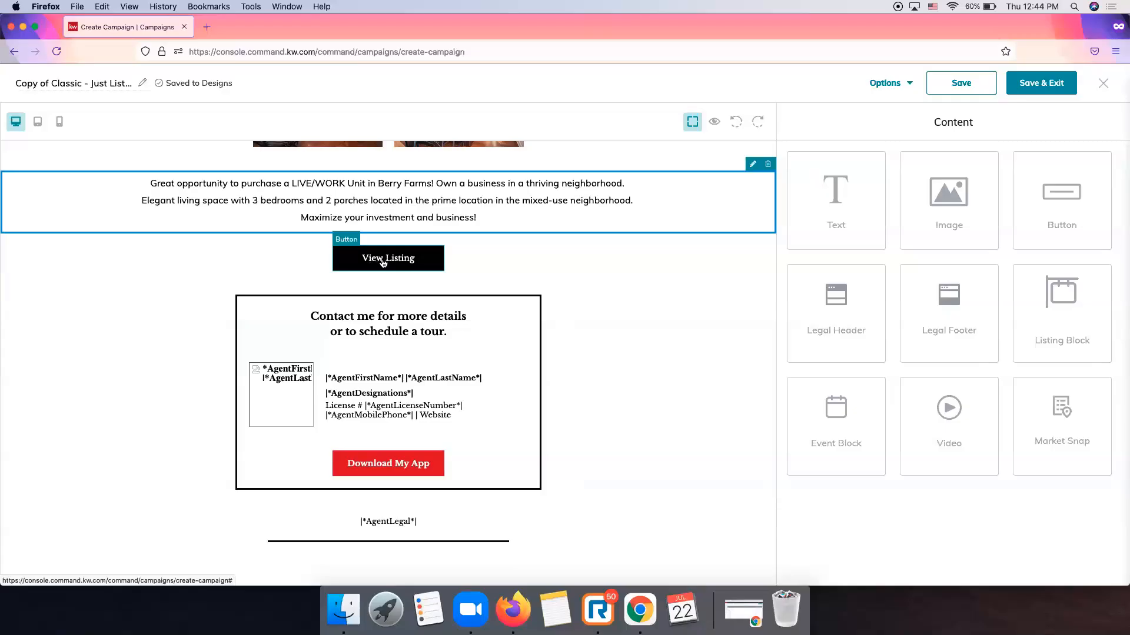
left_click(383, 260)
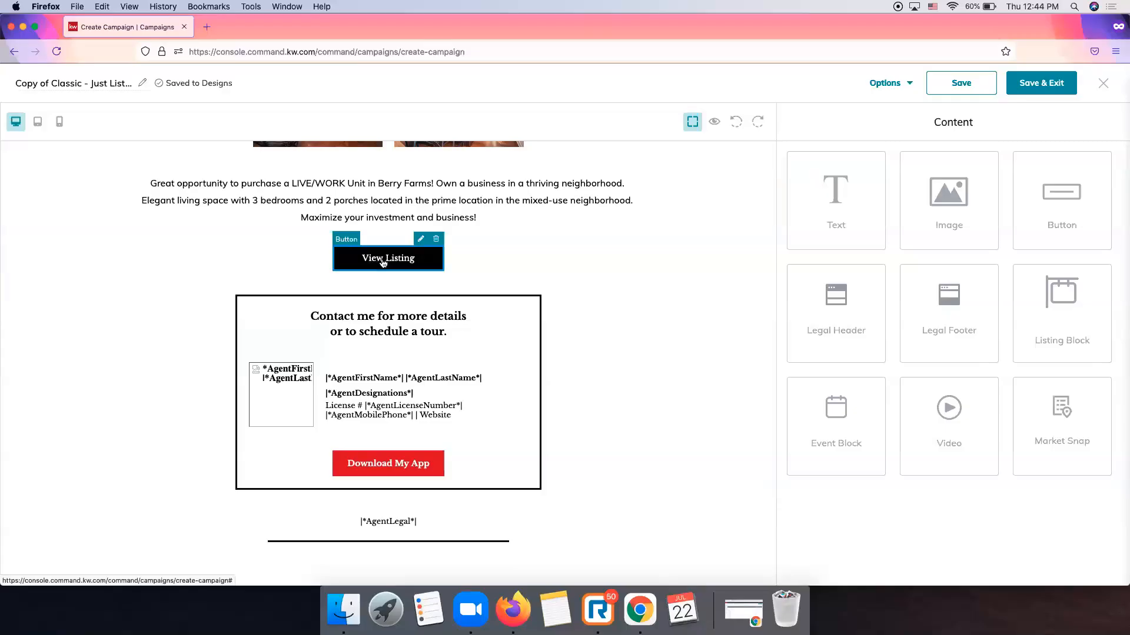
left_click(420, 240)
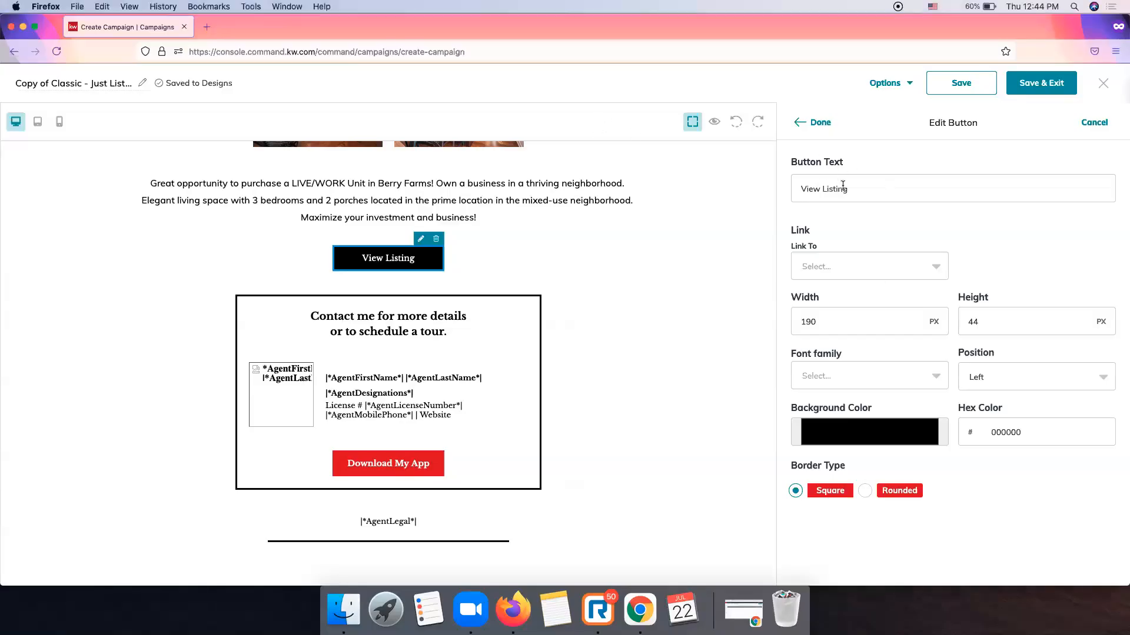
left_click(867, 185)
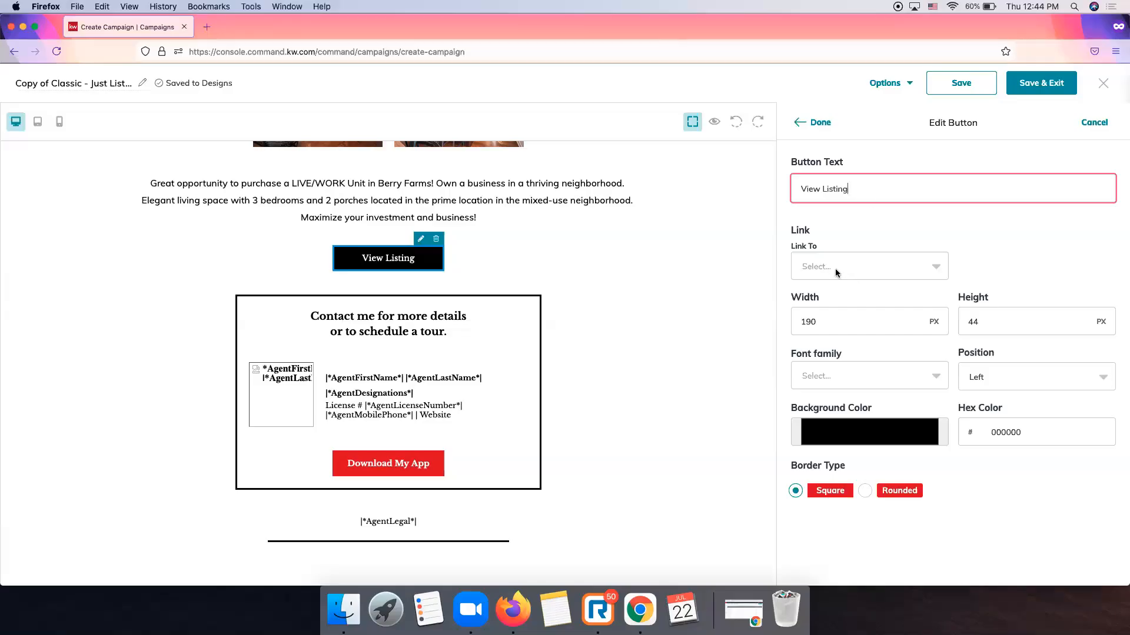
left_click(853, 264)
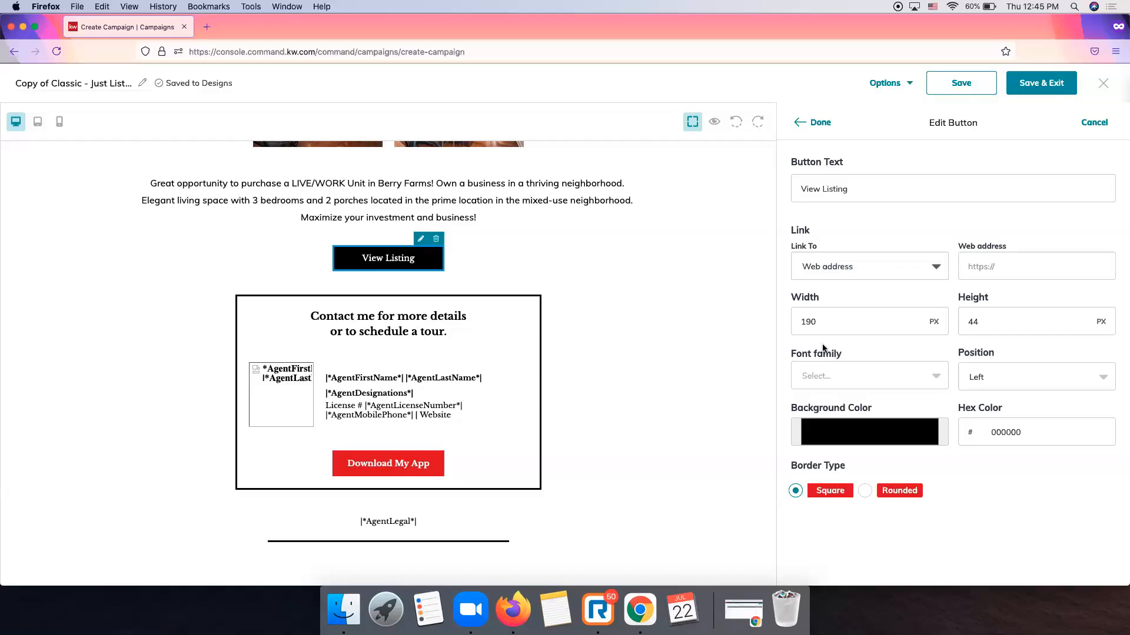
Replace a wrong pasted URL with the correct listing URL in the button's Web address field.
left_click(1021, 265)
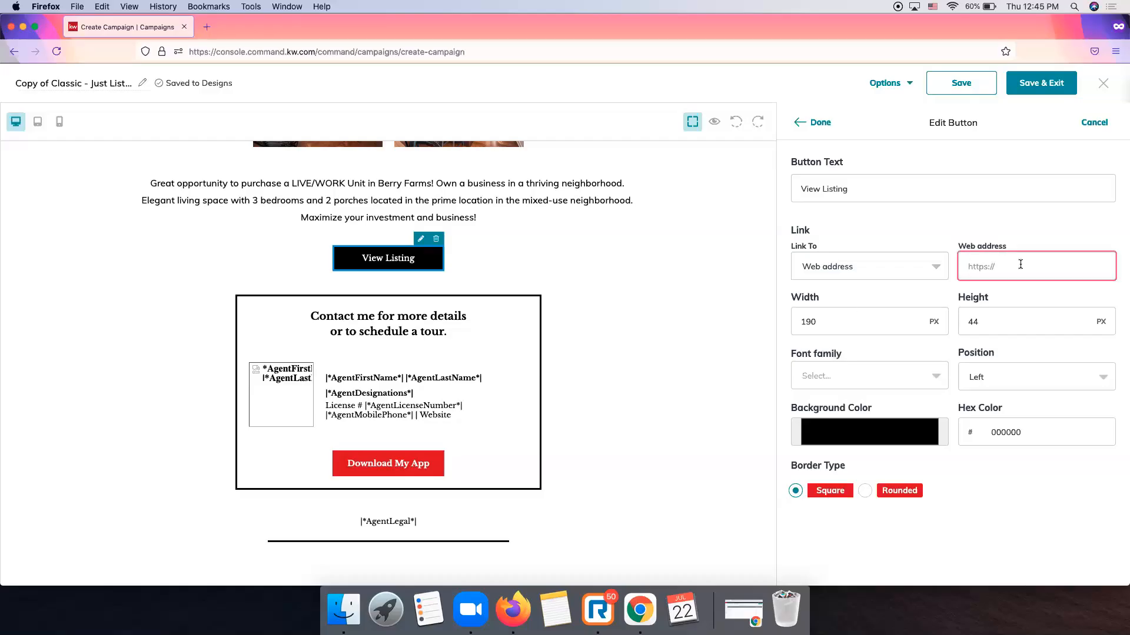
key("super+v")
key("super+a")
key("BackSpace")
key("super+Tab")
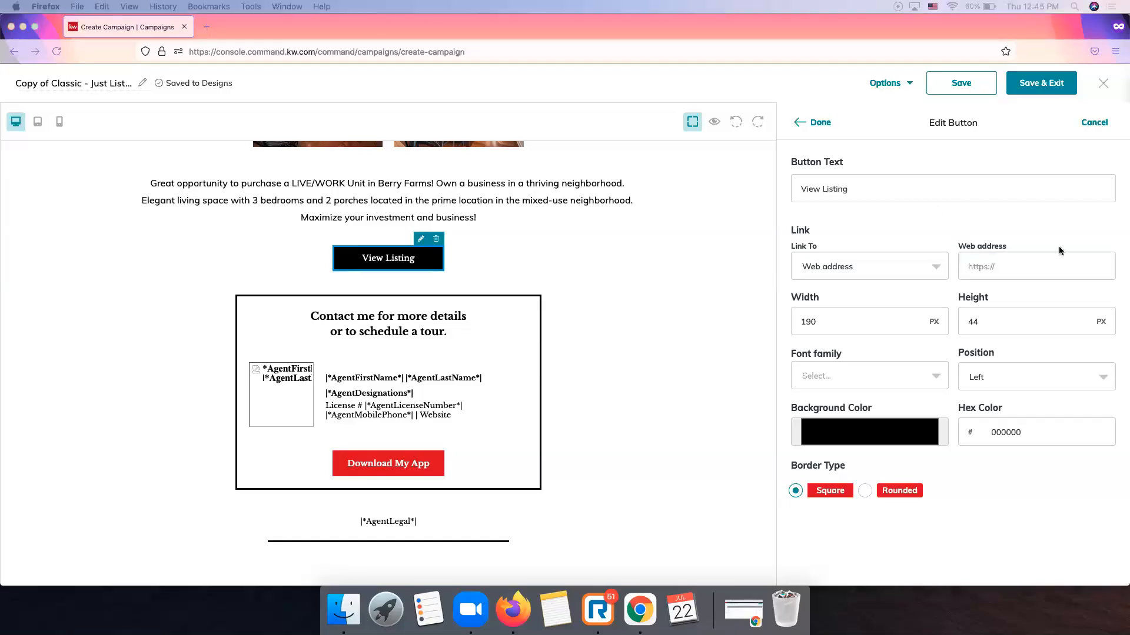
left_click(1048, 271)
key("super+v")
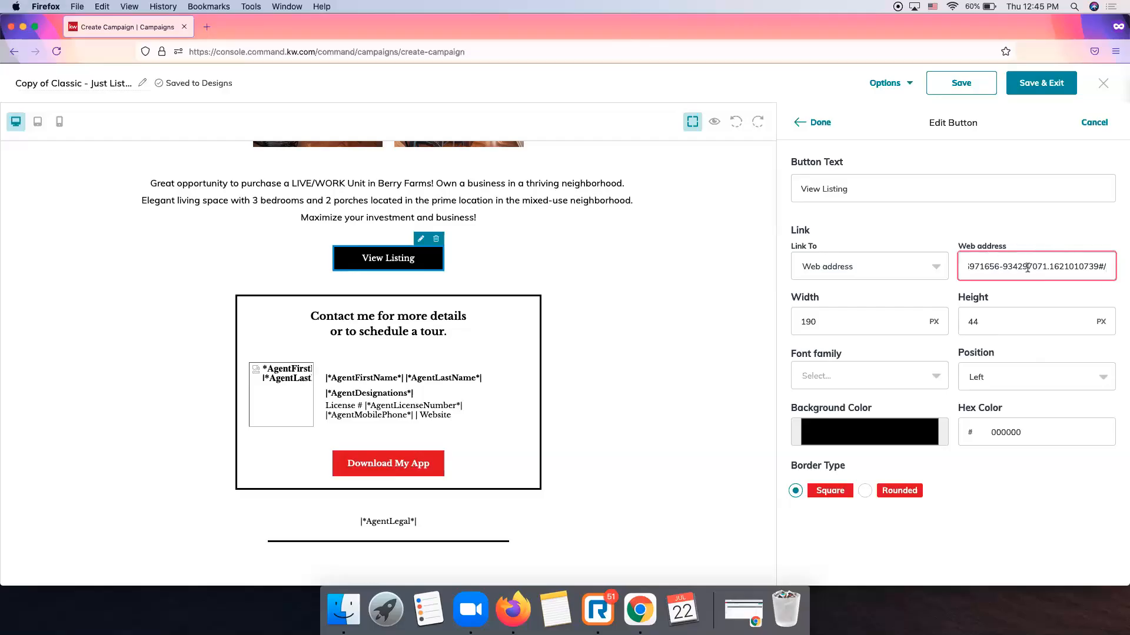
left_click(857, 434)
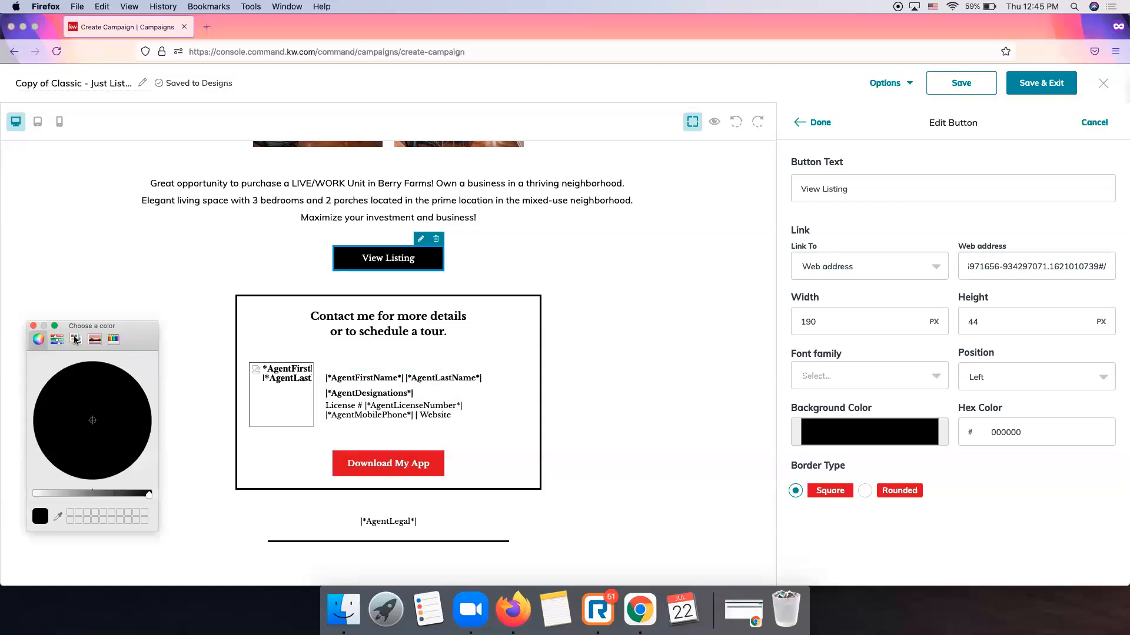
Make the View Listing button background red, sampling the Download My App button's cd001f.
left_click(75, 340)
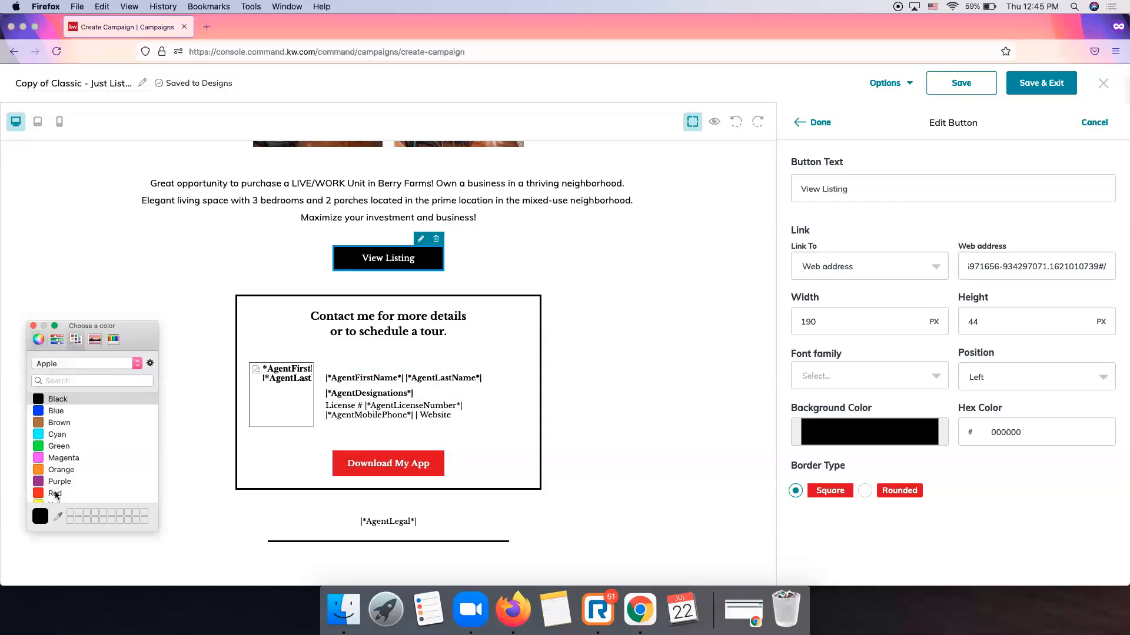
left_click(55, 495)
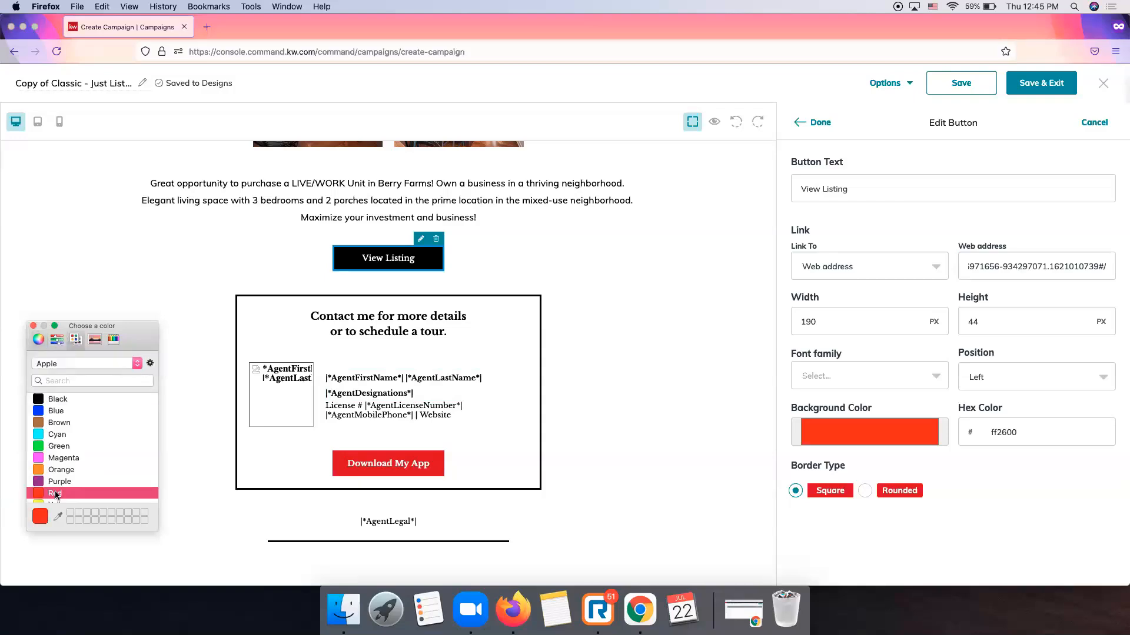
left_click(865, 491)
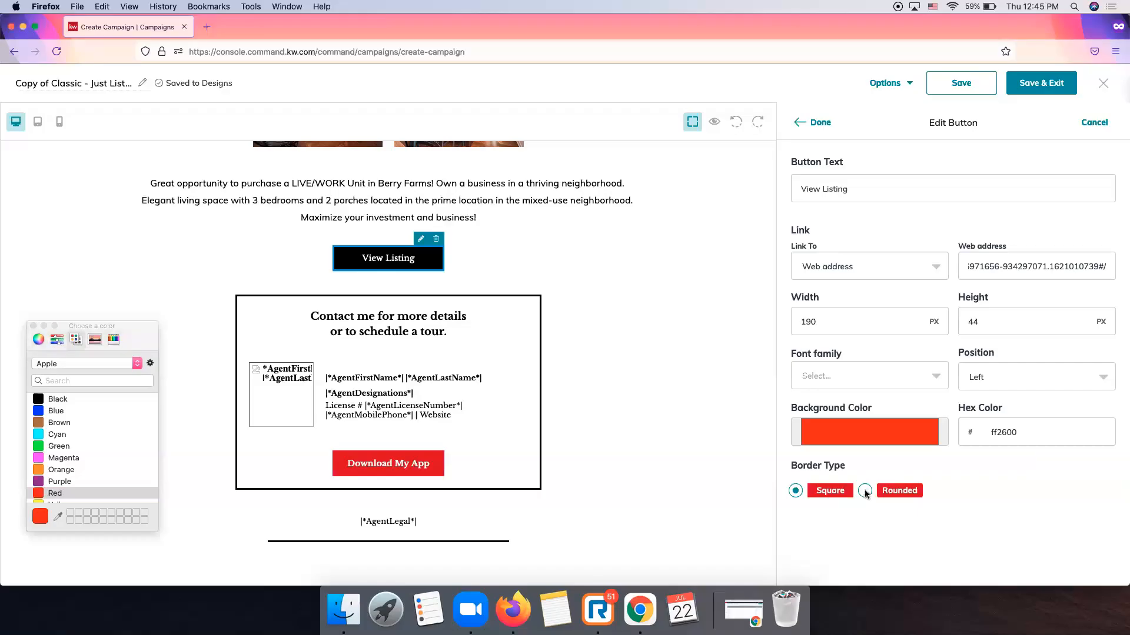
left_click(864, 490)
left_click(795, 492)
scroll(63, 436, "down", 2)
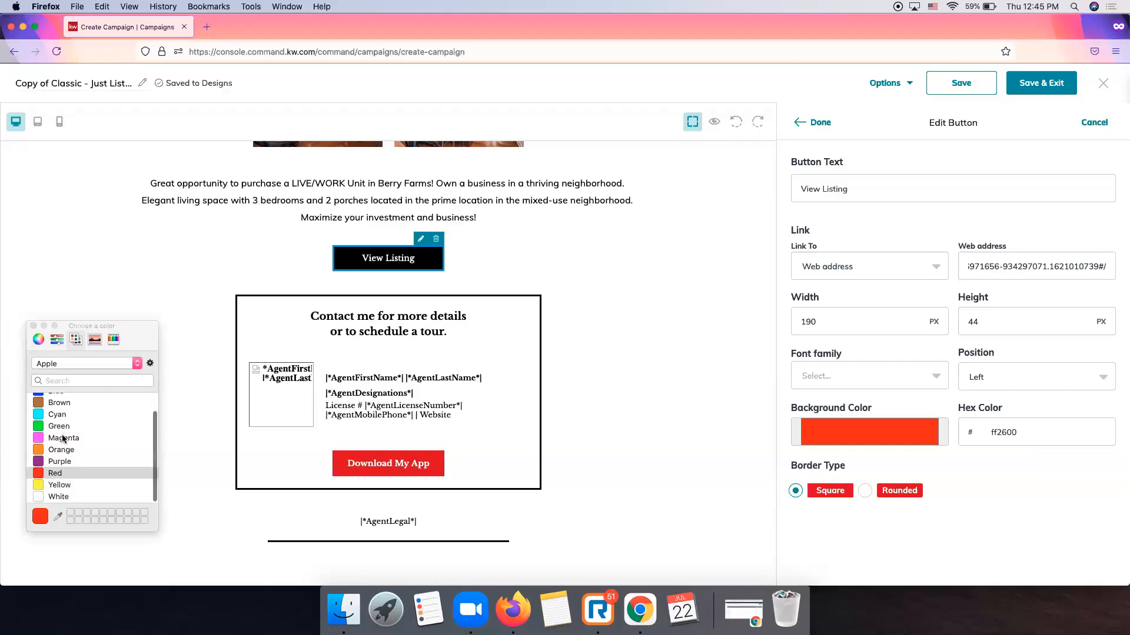
left_click(57, 516)
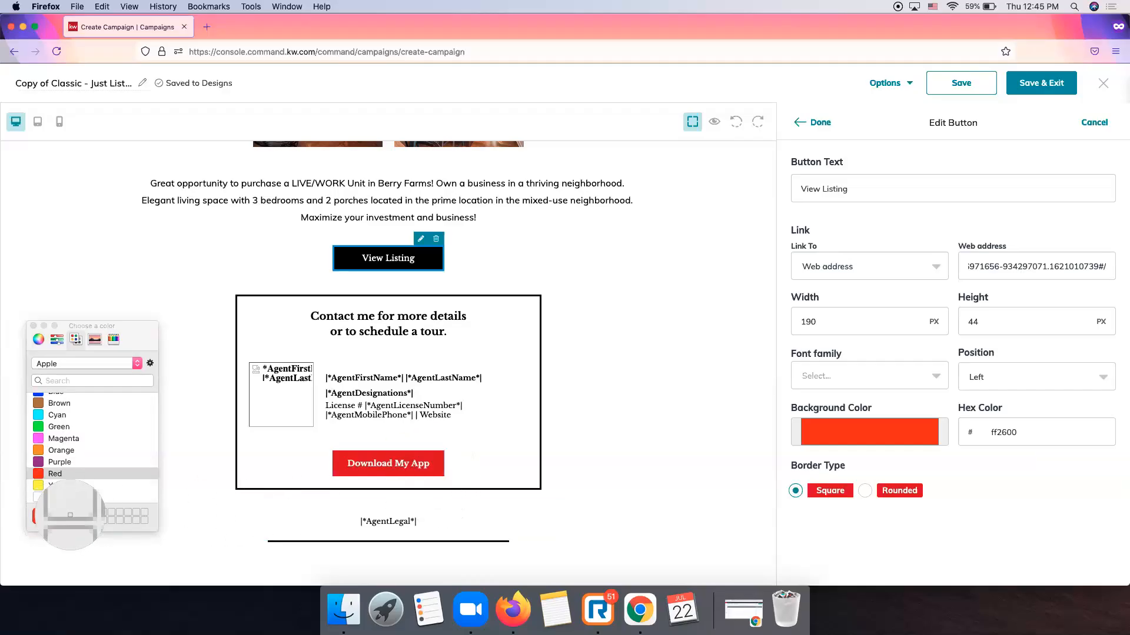
left_click(433, 466)
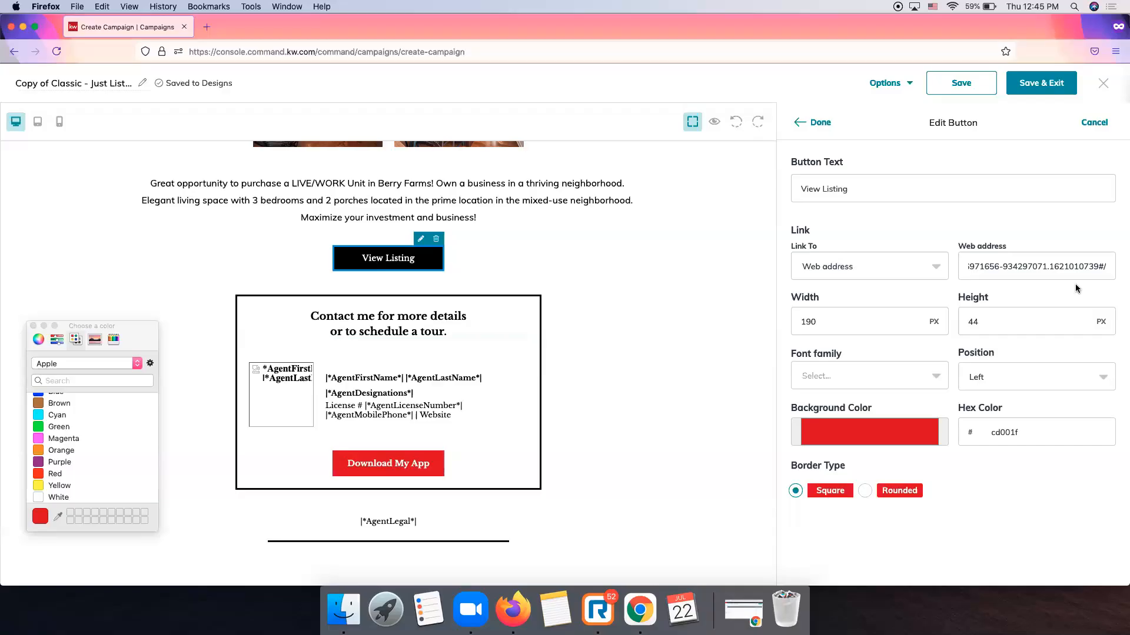
Load scottleroymarketing.kw.com in a new private tab, accept its cookies, and return to the editor.
left_click(207, 26)
type("scottlero")
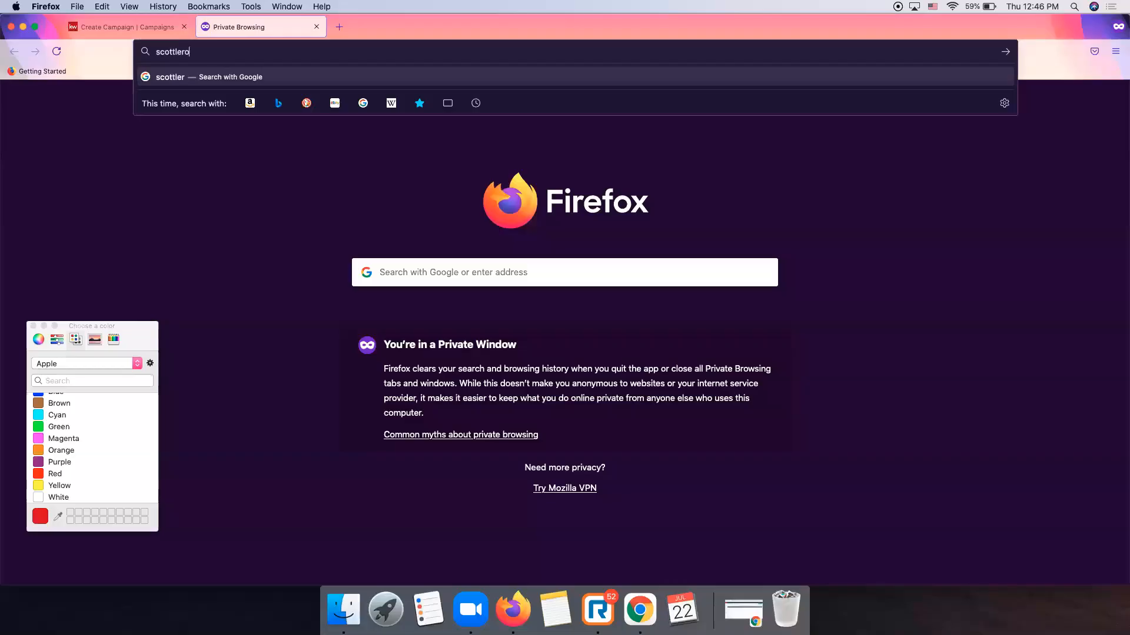
type("ymarketing.kw.com")
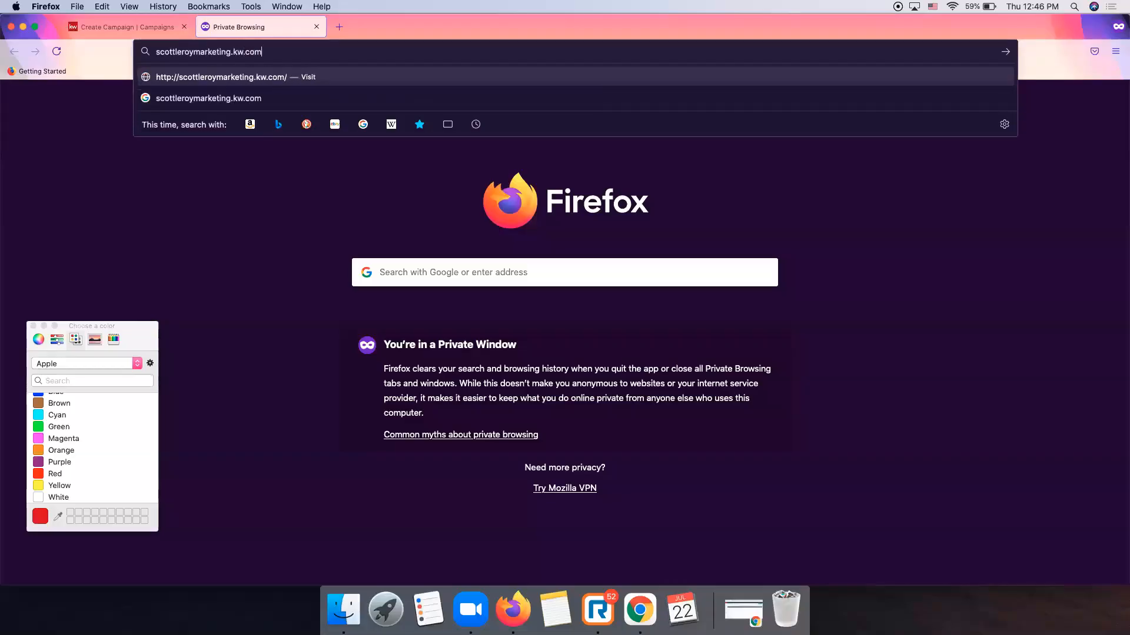
key("Return")
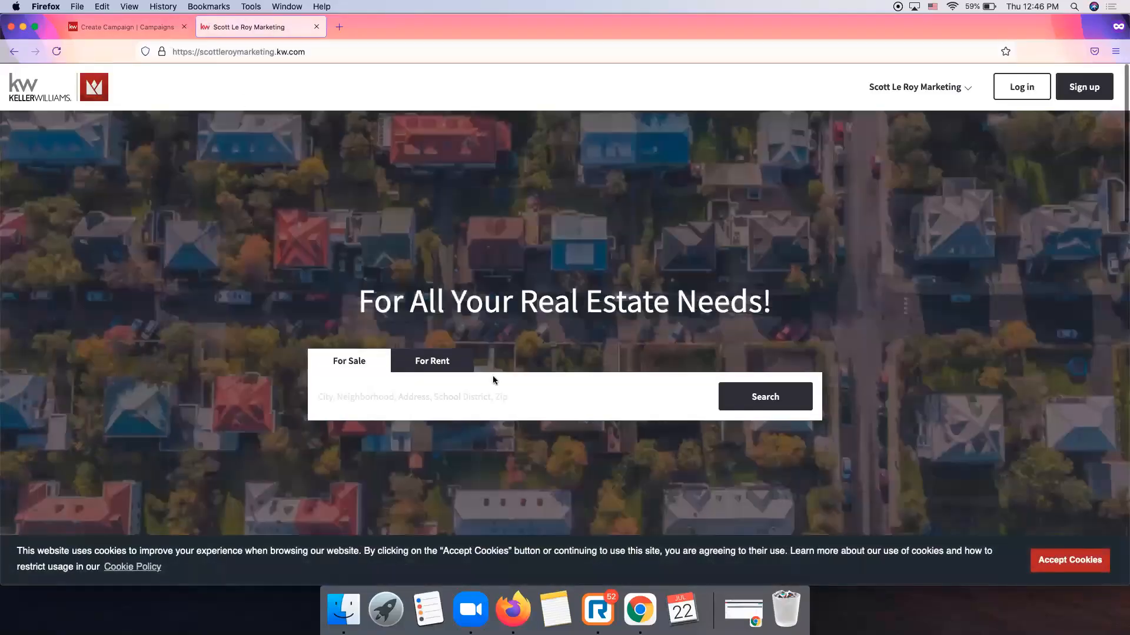
left_click(1070, 562)
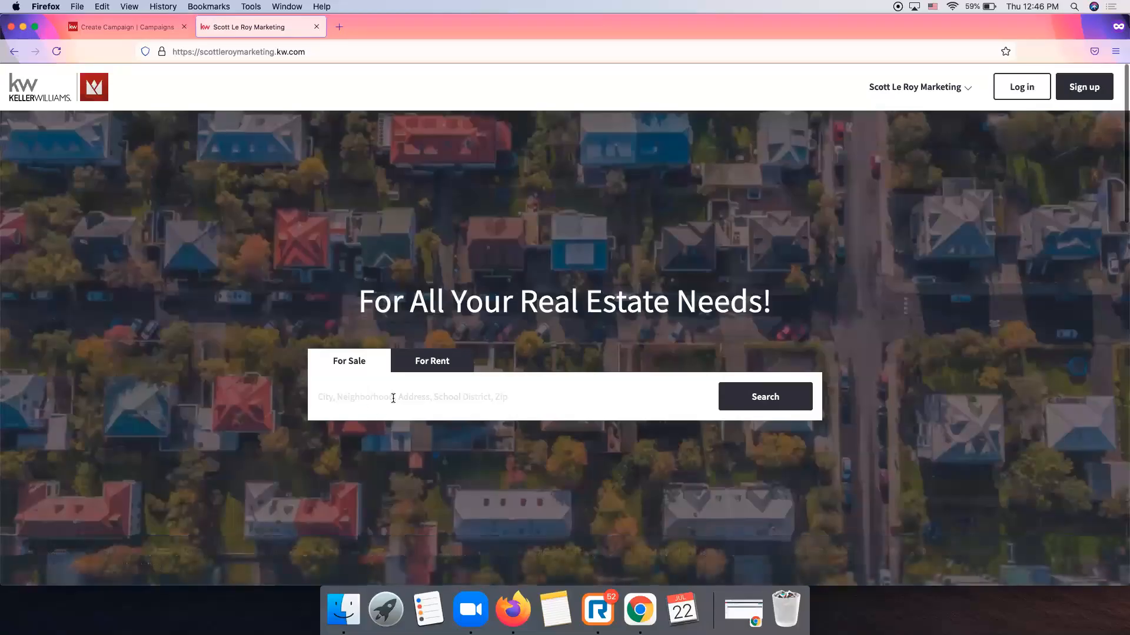
left_click(390, 397)
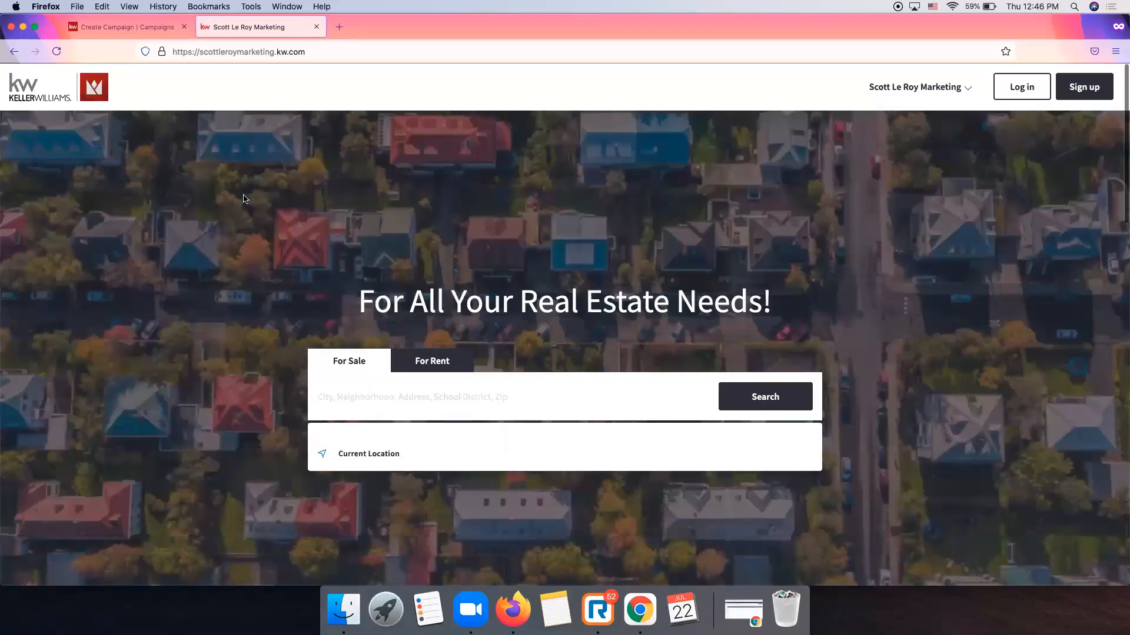
left_click(155, 32)
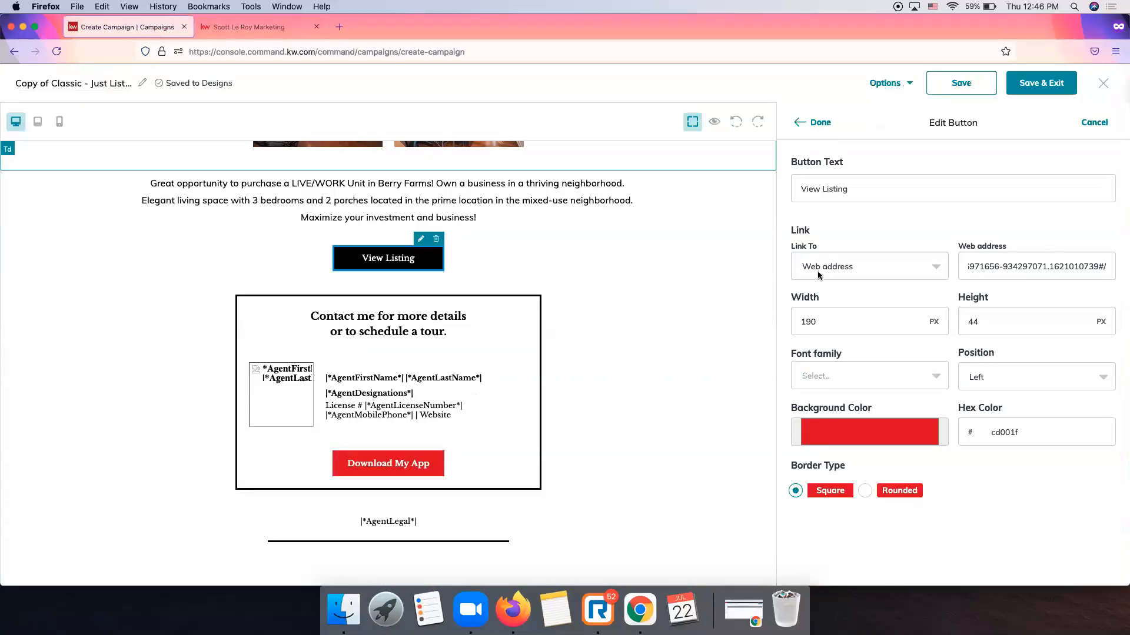
Keep Web address as the View Listing button's link type, then switch to the agent site.
left_click(854, 272)
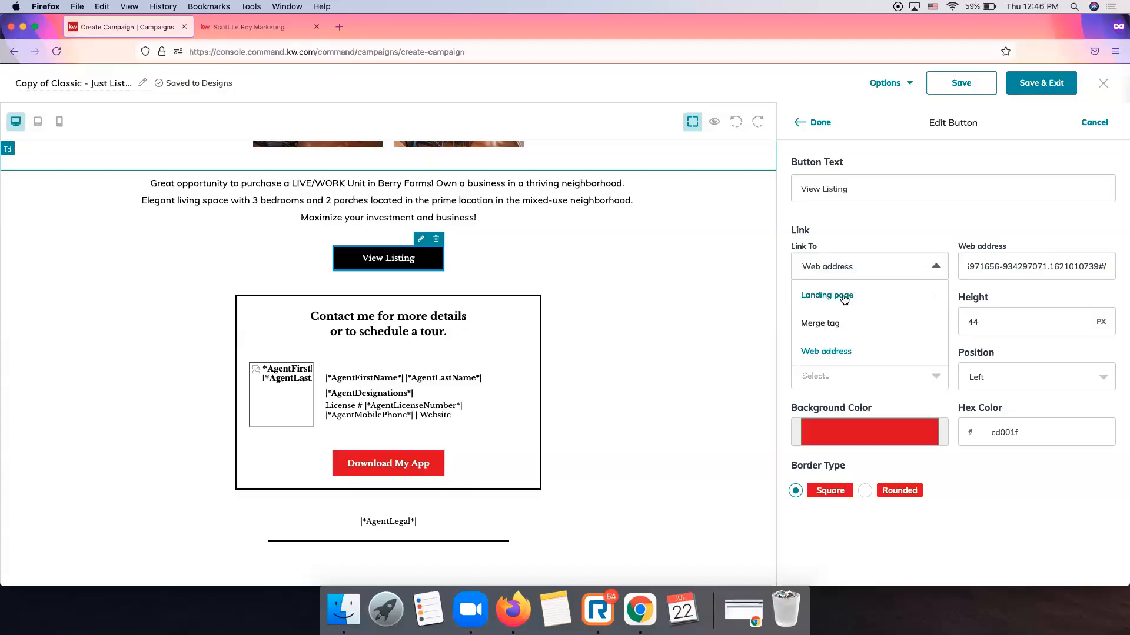
left_click(819, 352)
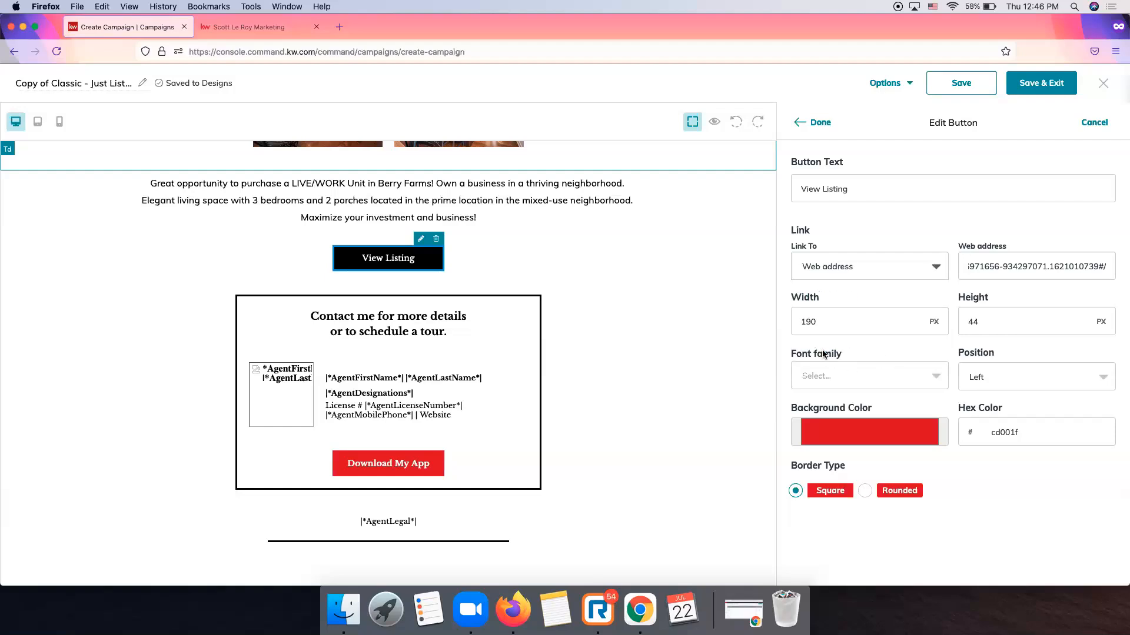
left_click(253, 28)
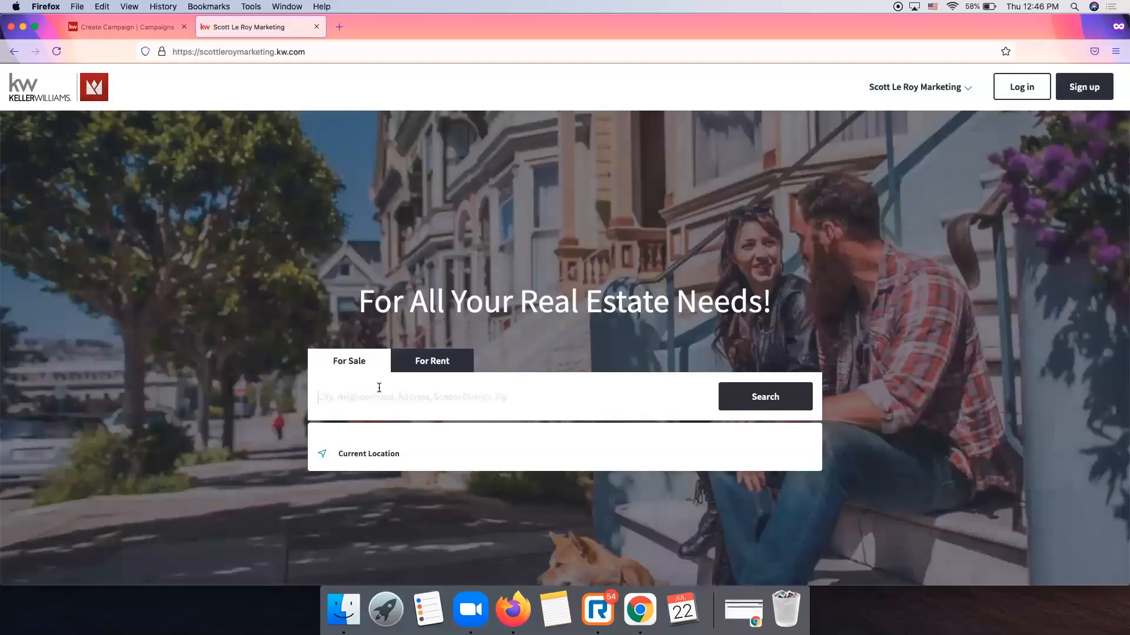
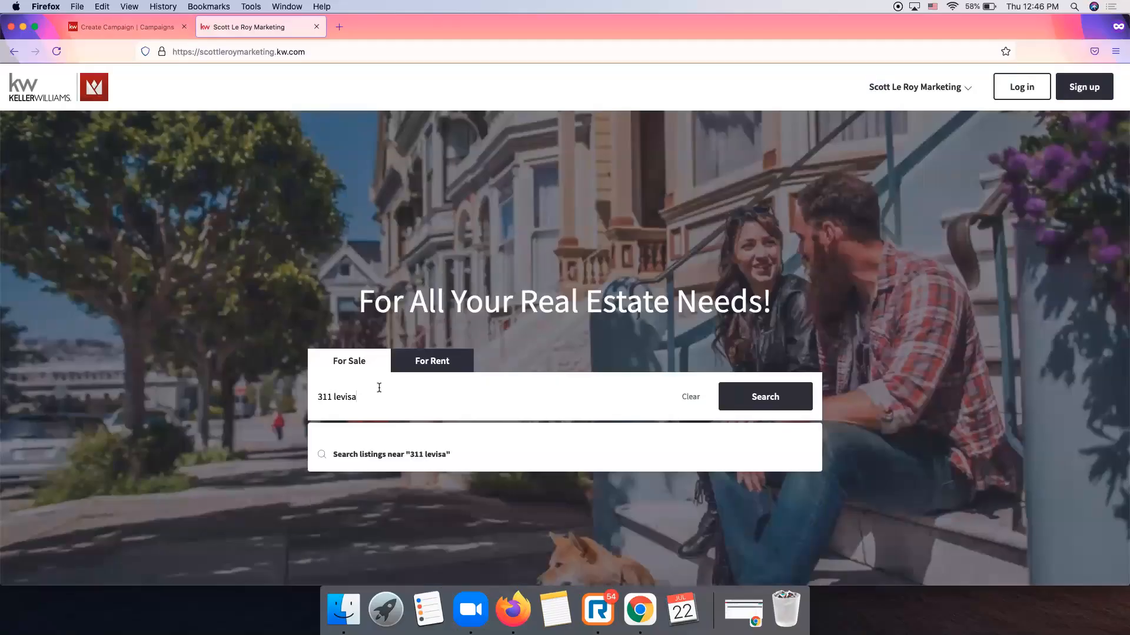
left_click(765, 397)
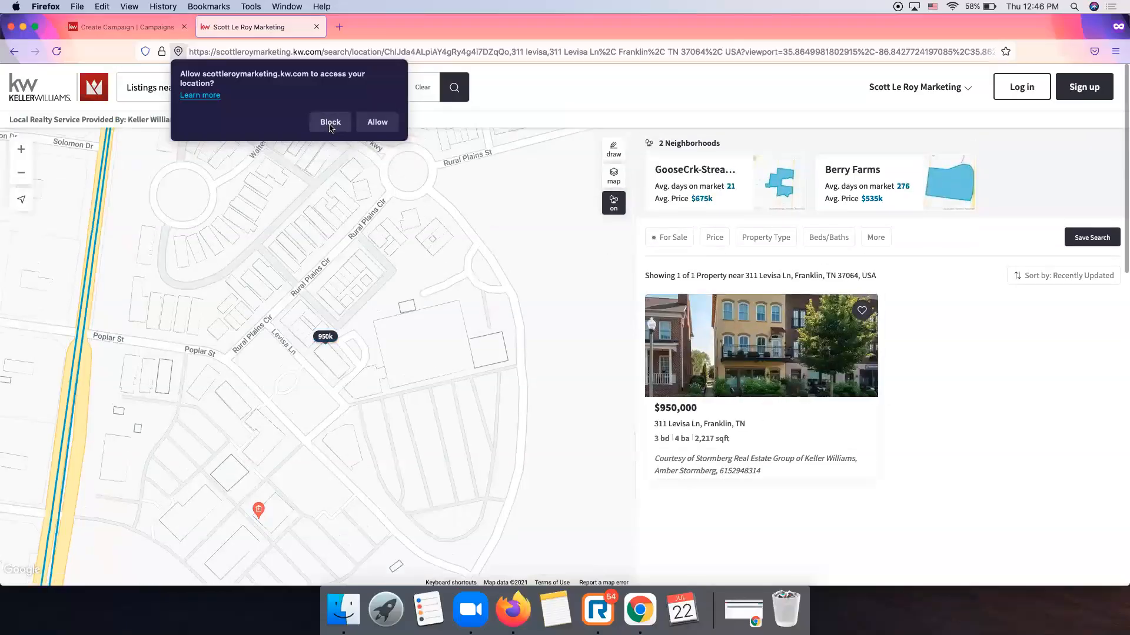
left_click(368, 124)
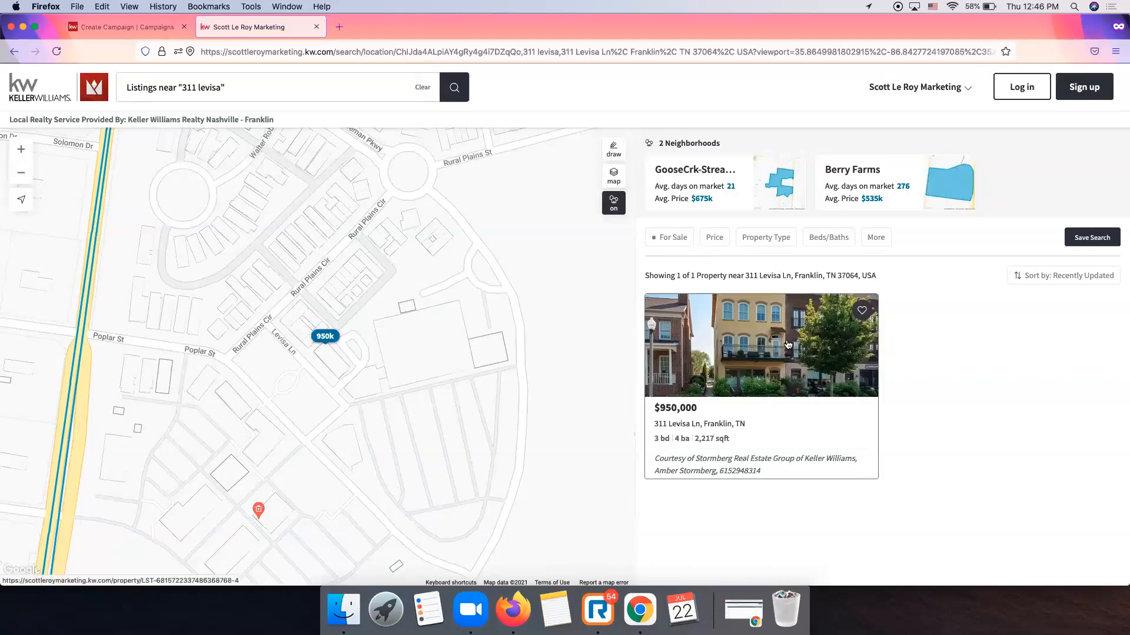
left_click(789, 342)
left_click(264, 27)
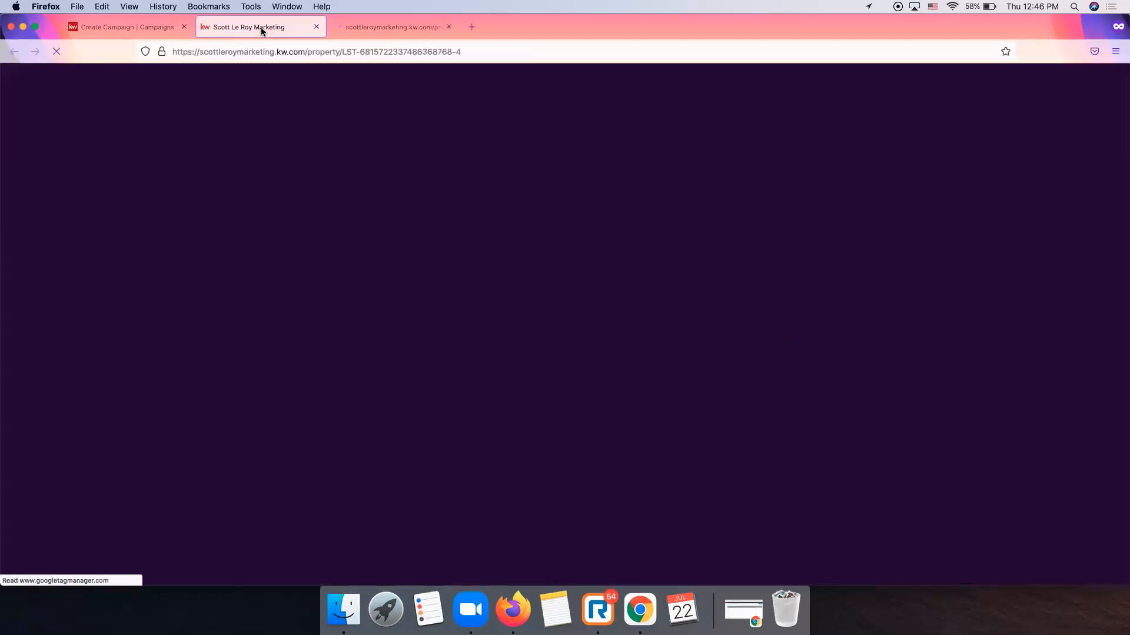
left_click(404, 30)
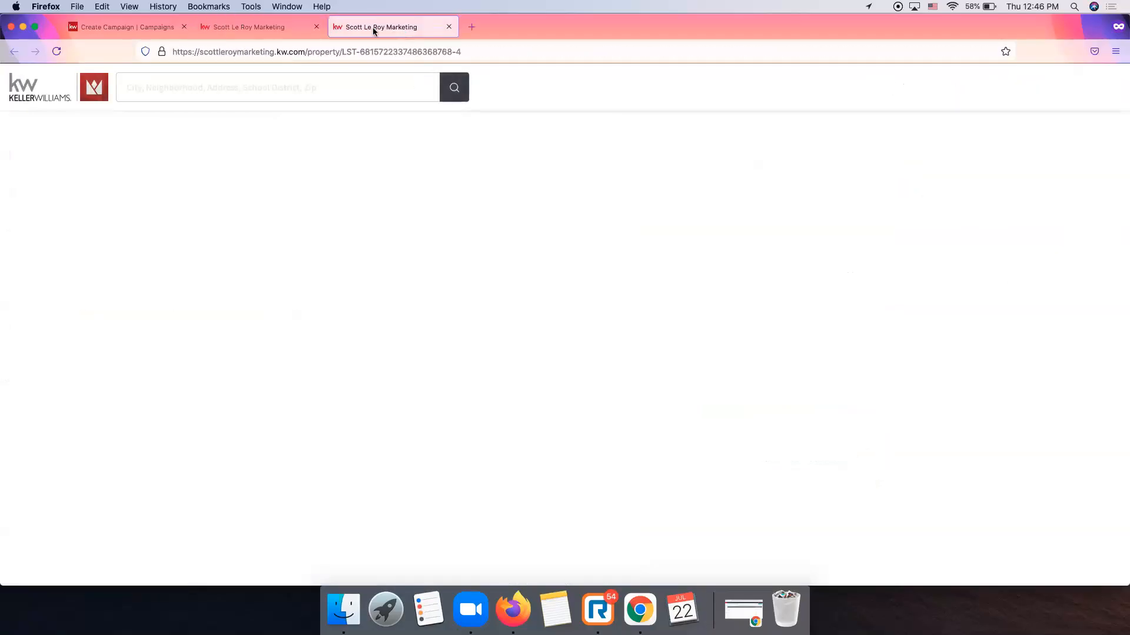
left_click(343, 51)
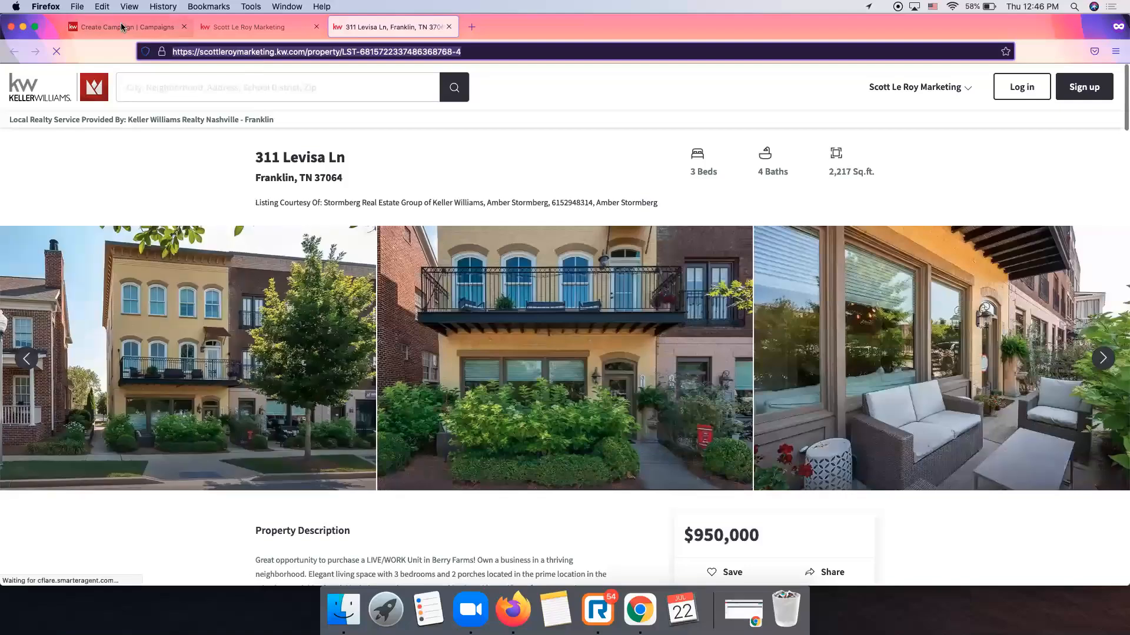
left_click(121, 26)
triple_click(994, 265)
key("super+v")
left_click(427, 29)
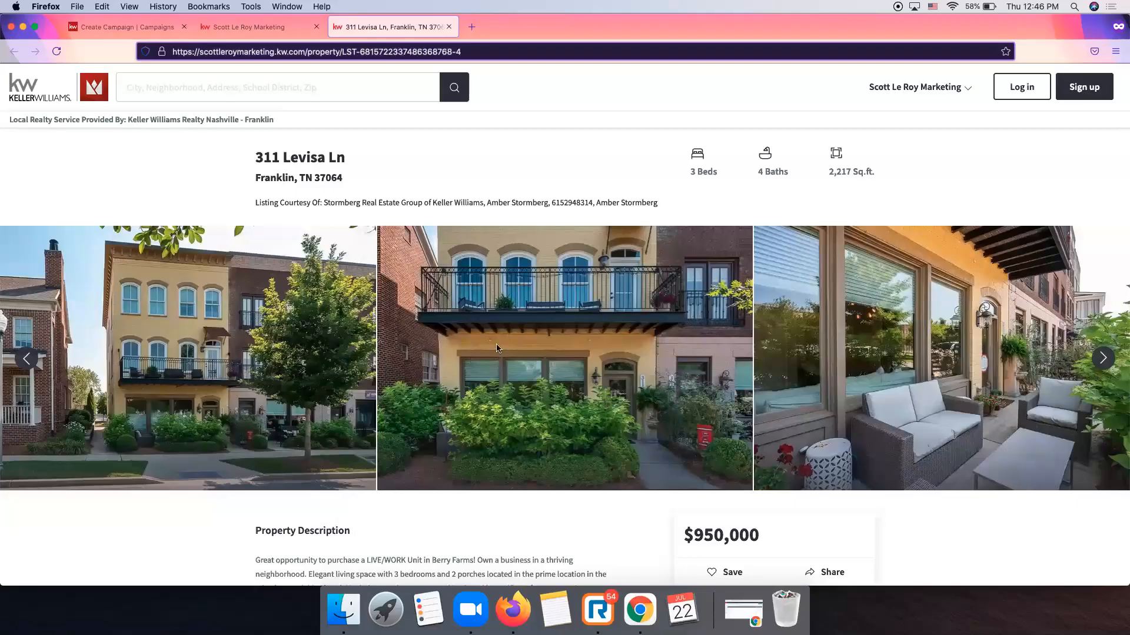
scroll(496, 347, "down", 5)
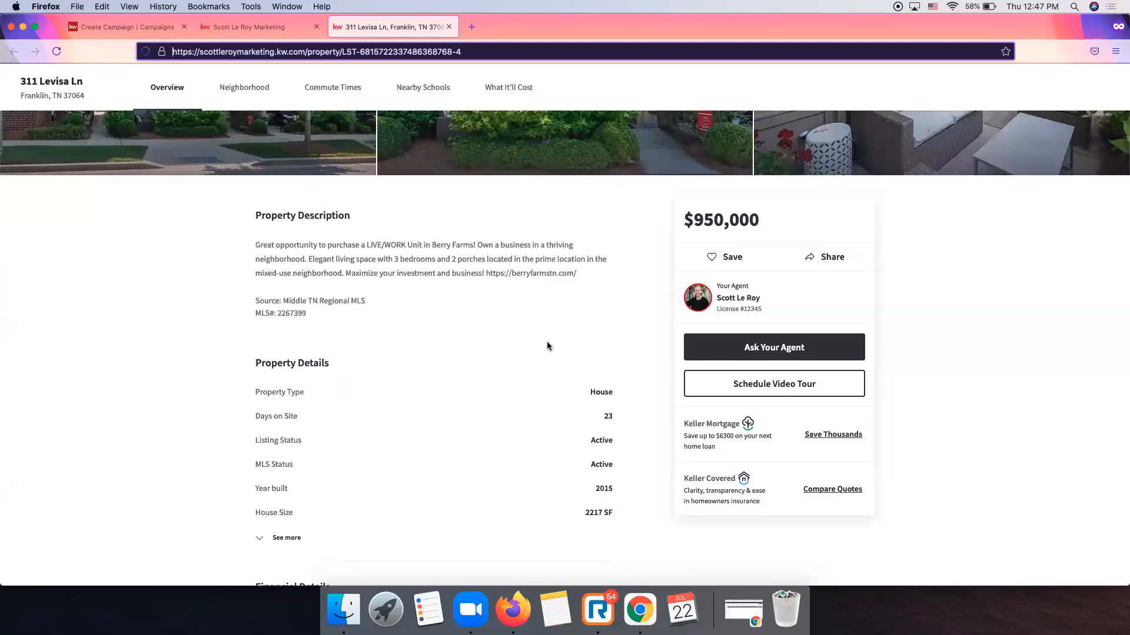
scroll(546, 343, "down", 1)
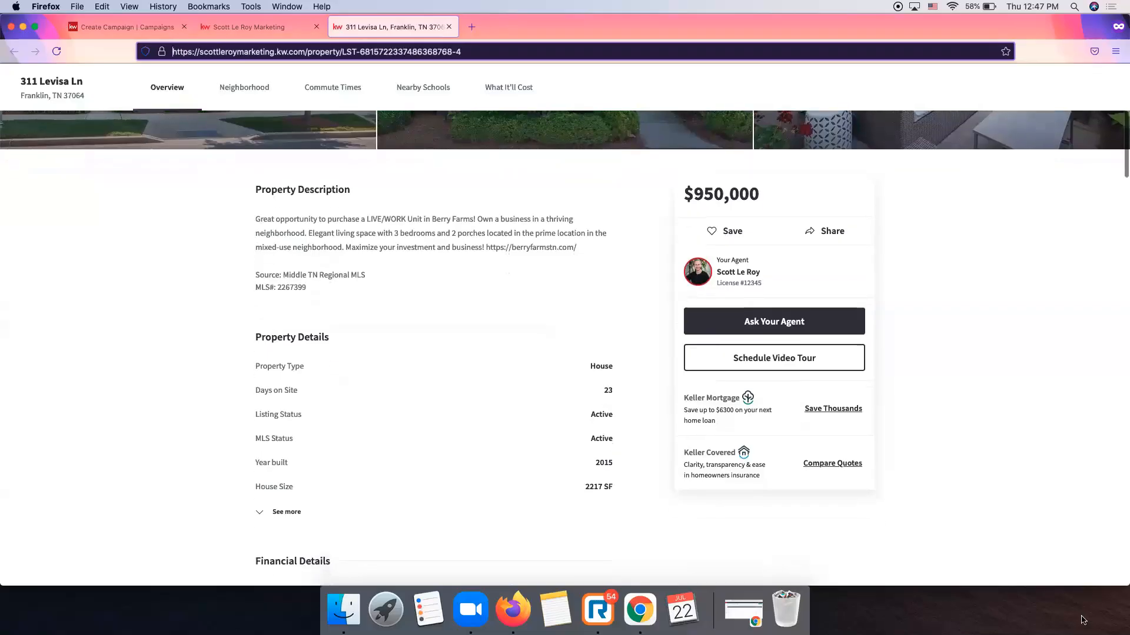
scroll(738, 491, "up", 6)
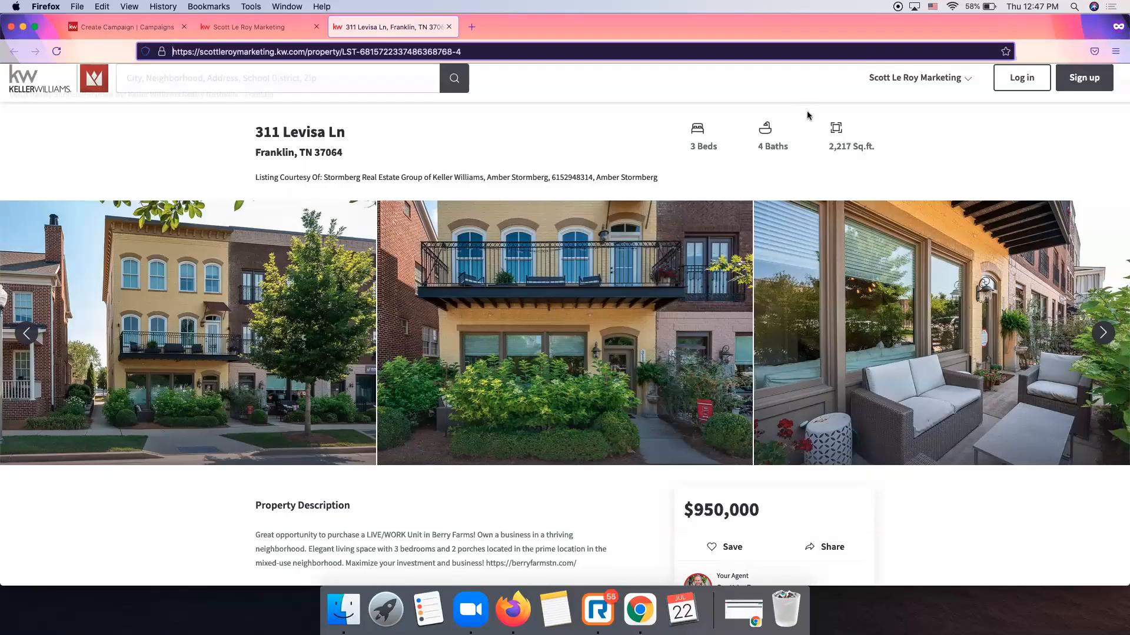
Finish the View Listing button edit so it displays red in the email.
left_click(152, 29)
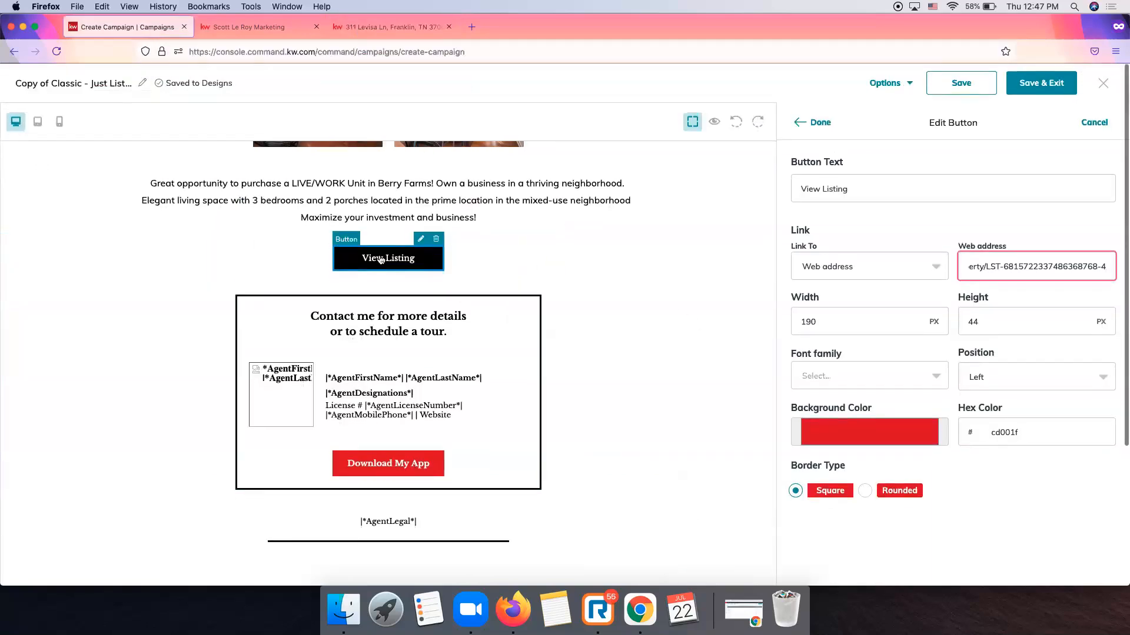
left_click(815, 125)
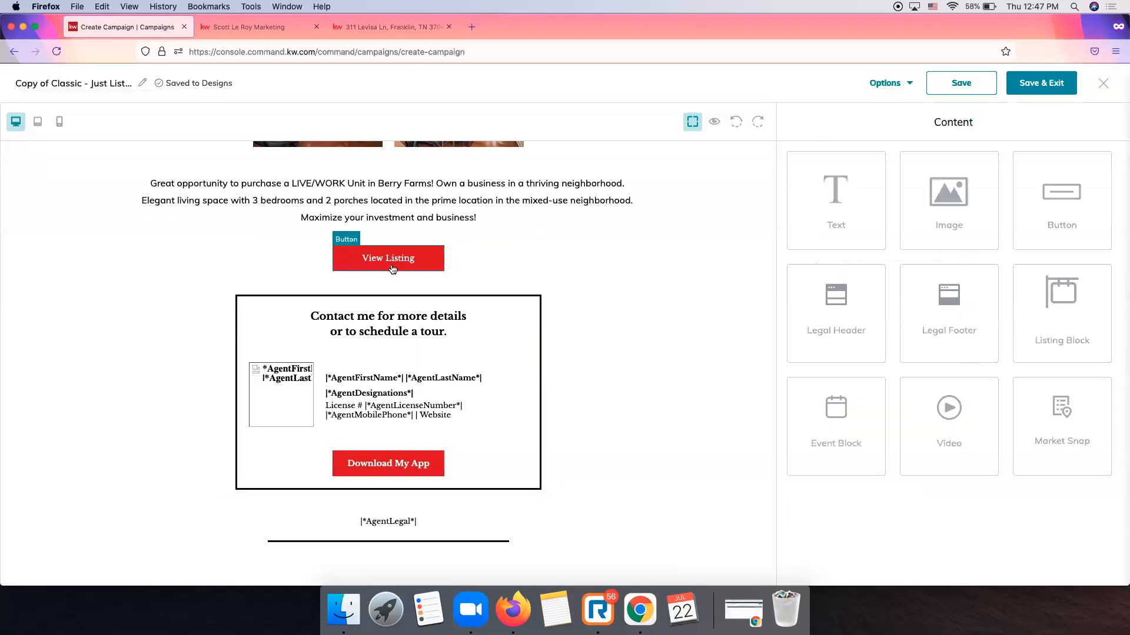
left_click(376, 28)
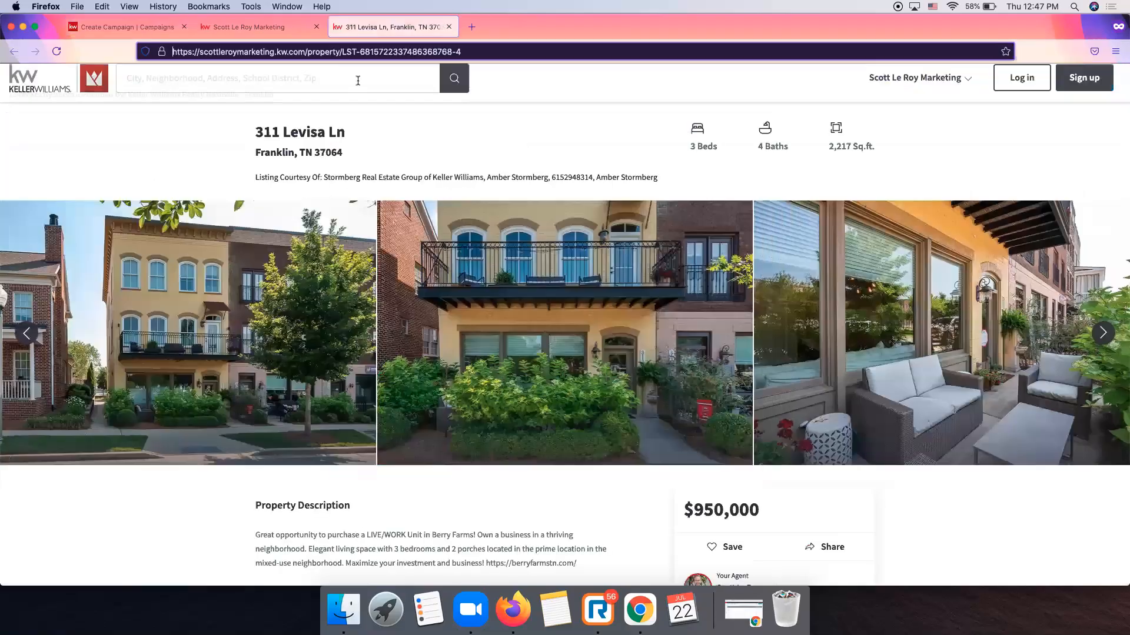
left_click(116, 27)
Add a Video block above the description, then delete it.
scroll(352, 344, "down", 3)
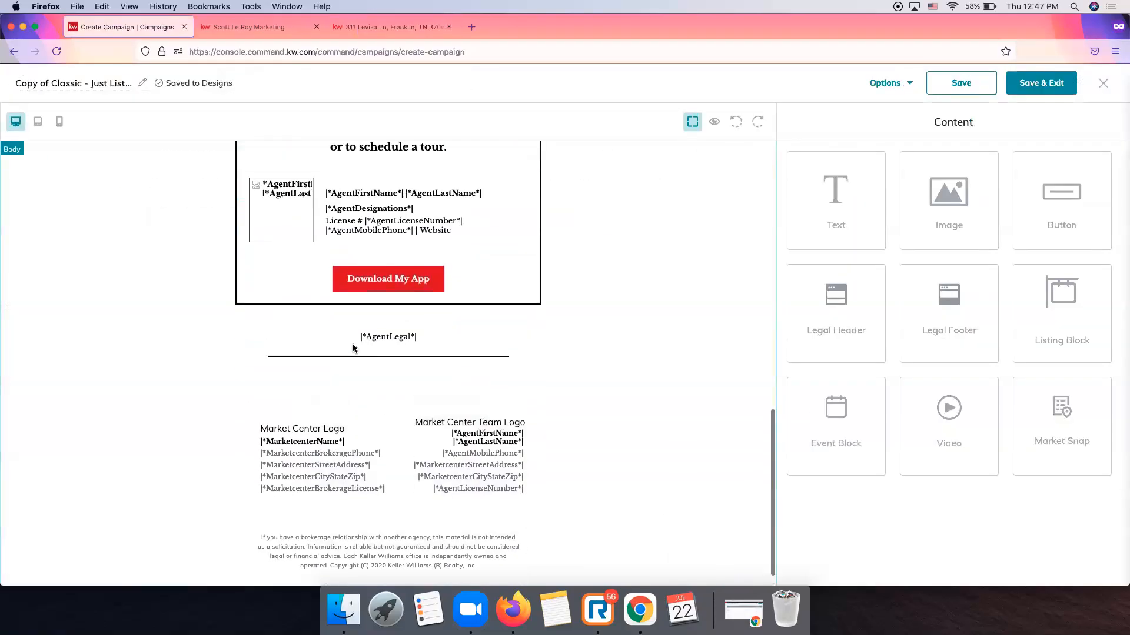
scroll(353, 347, "up", 10)
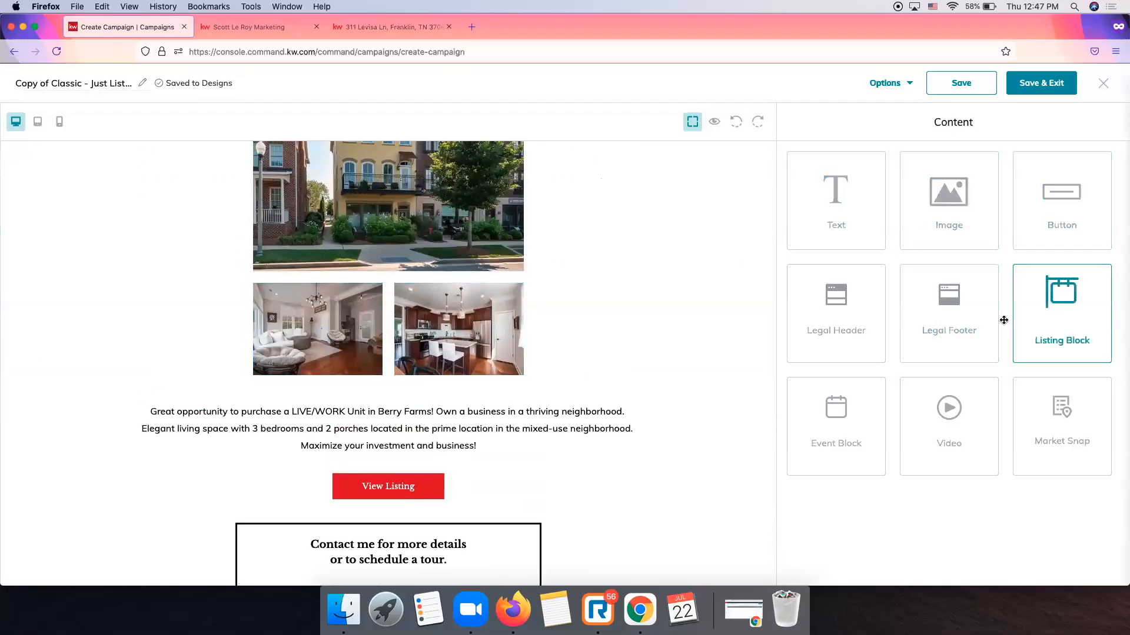
left_click_drag(948, 411, 643, 416)
scroll(643, 416, "down", 3)
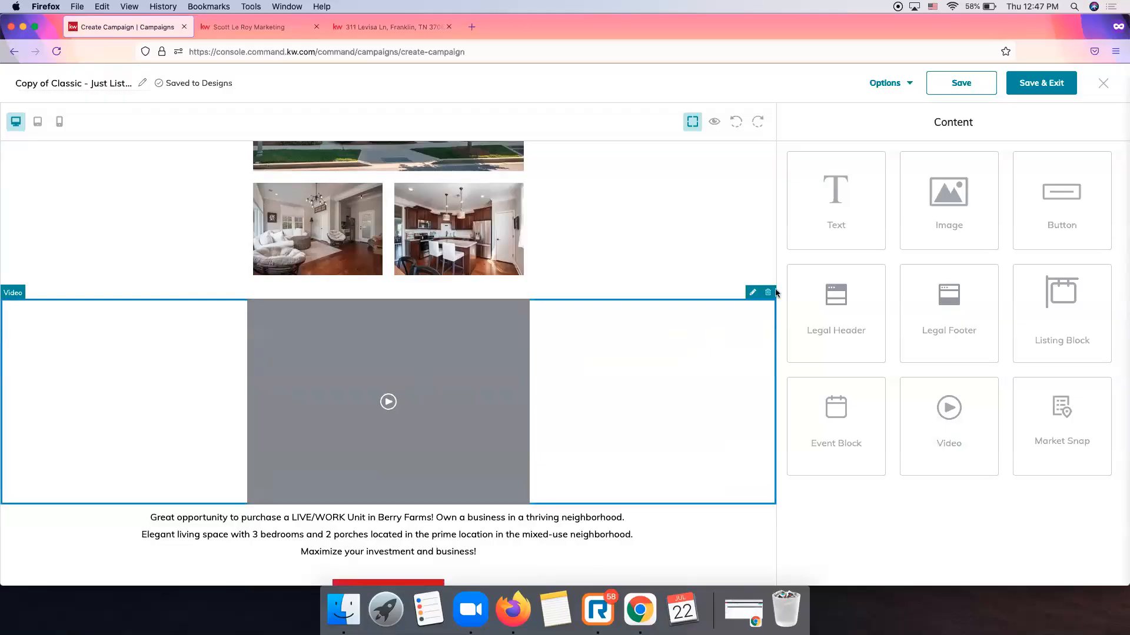
left_click(770, 294)
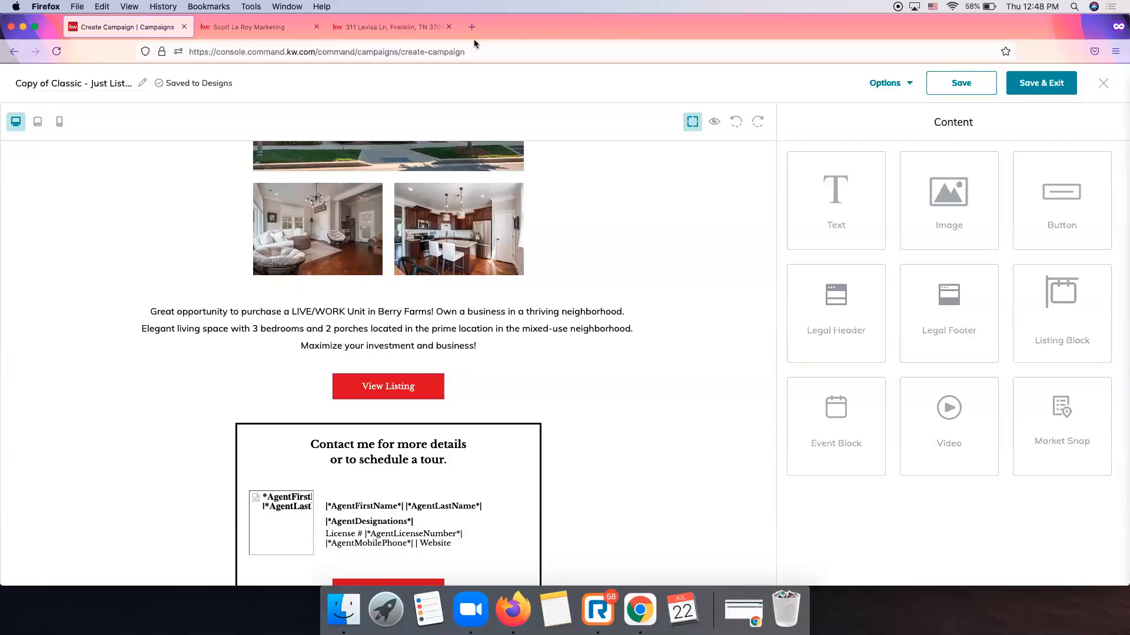
left_click(379, 27)
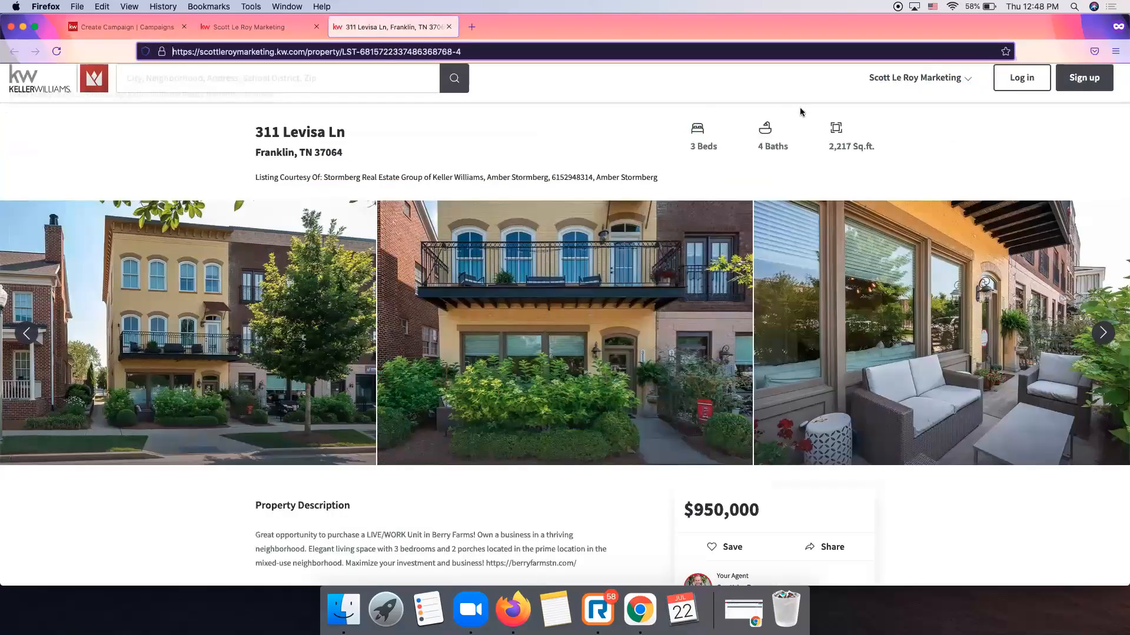
left_click(441, 151)
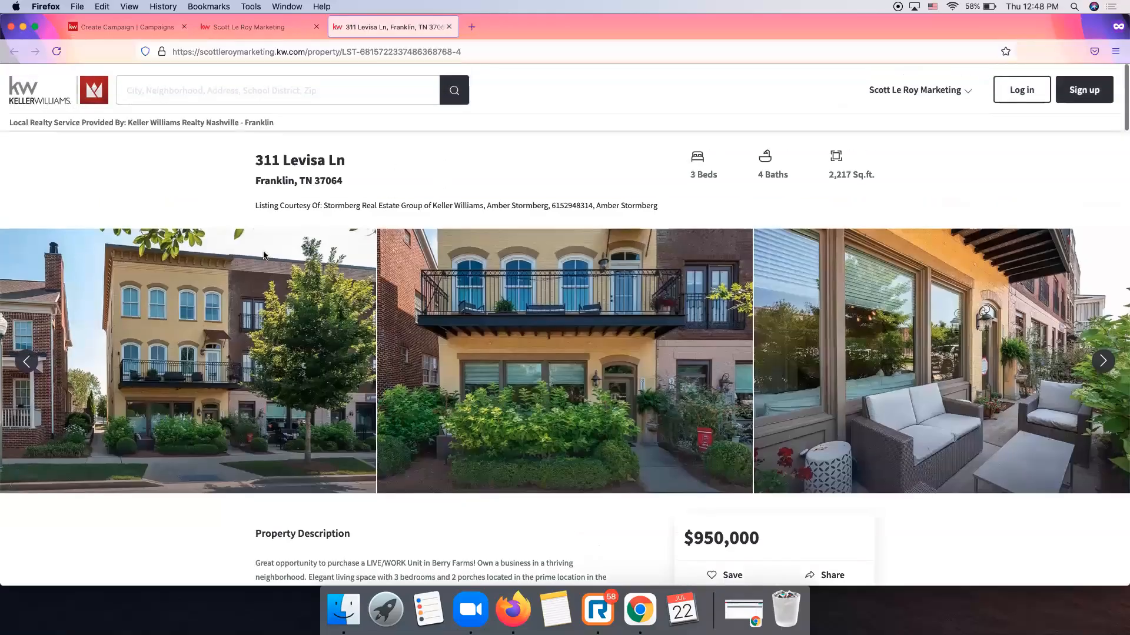
scroll(204, 318, "down", 15)
scroll(205, 318, "down", 5)
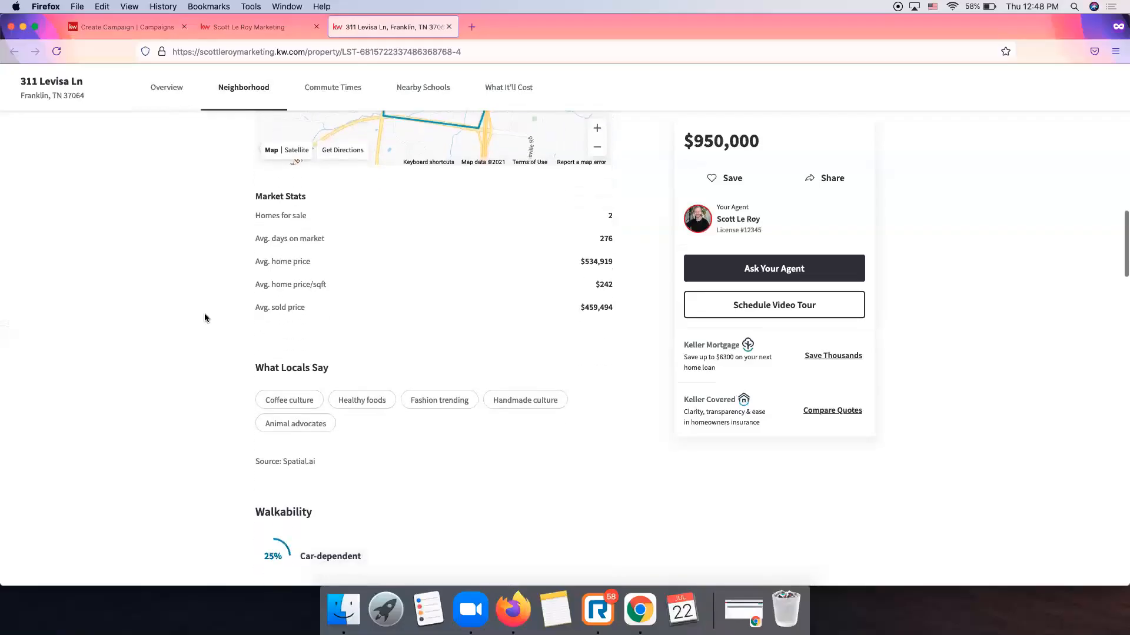
scroll(204, 317, "up", 20)
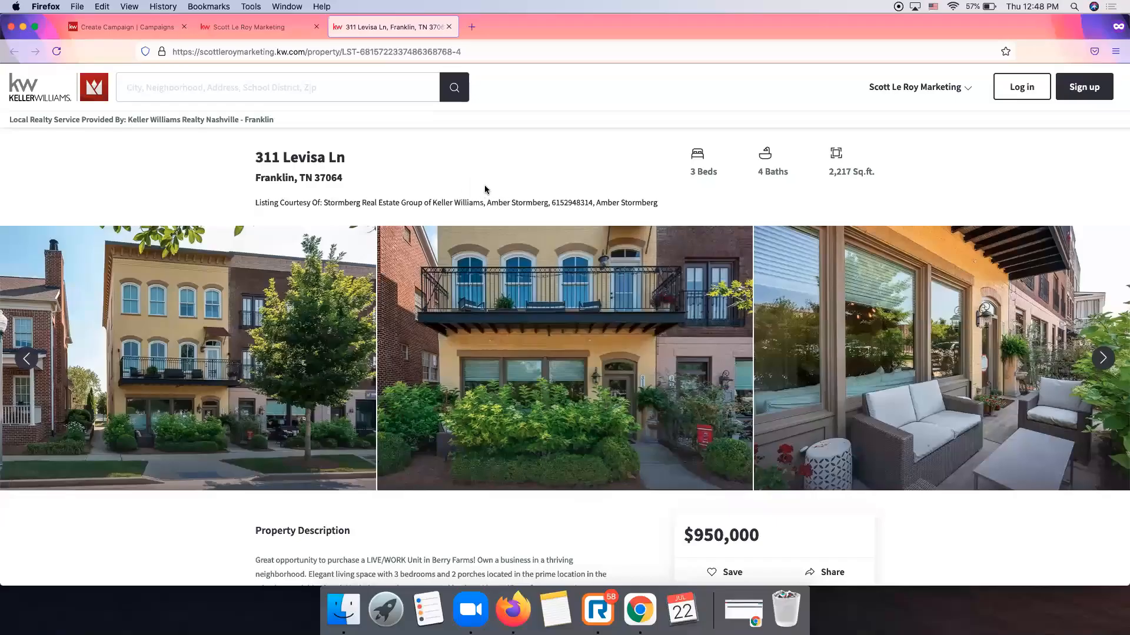
scroll(372, 270, "down", 10)
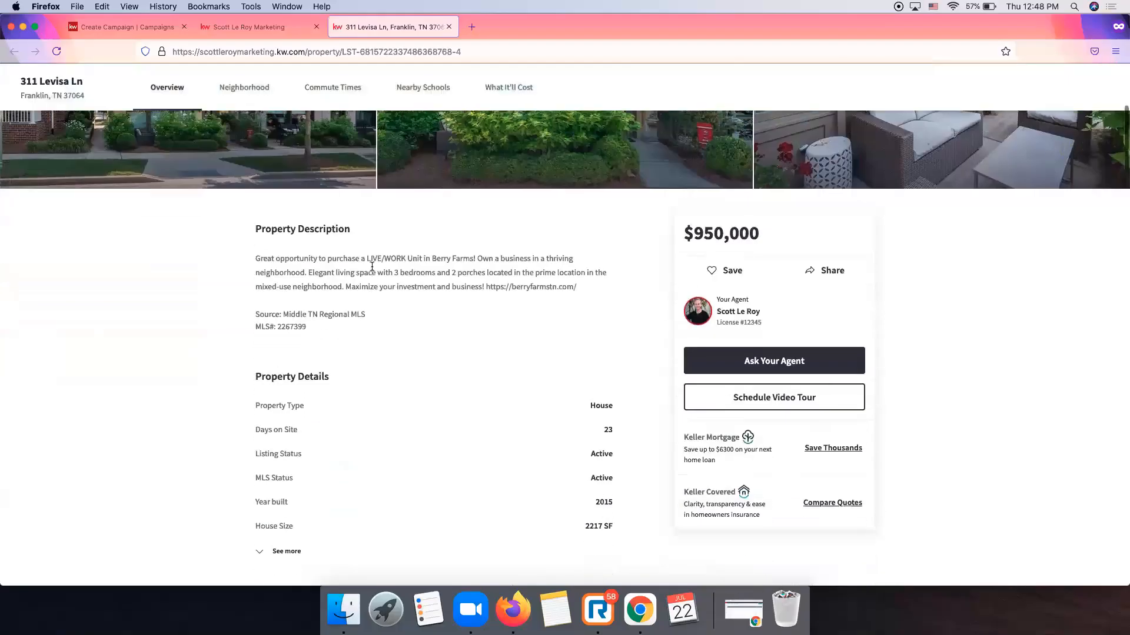
scroll(527, 312, "up", 10)
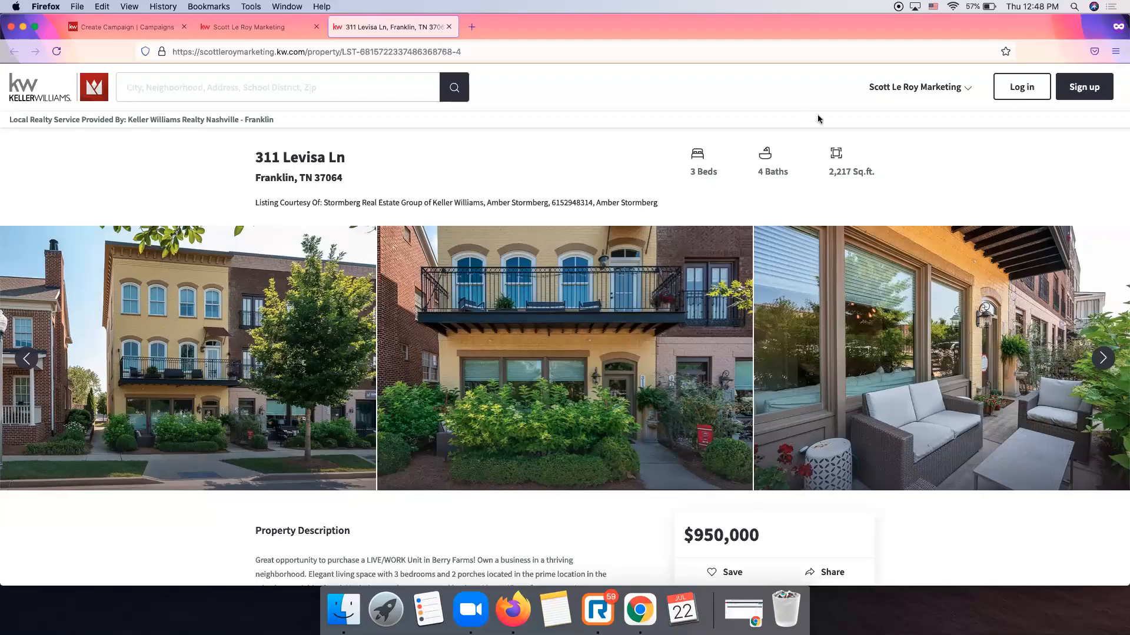
left_click(131, 27)
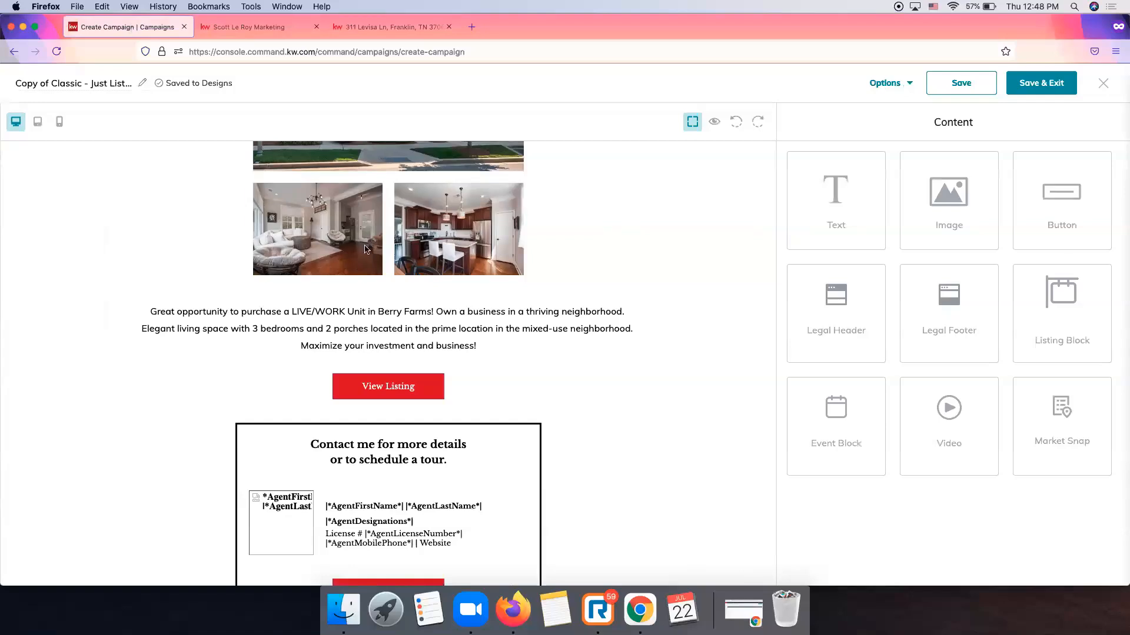
scroll(529, 312, "up", 10)
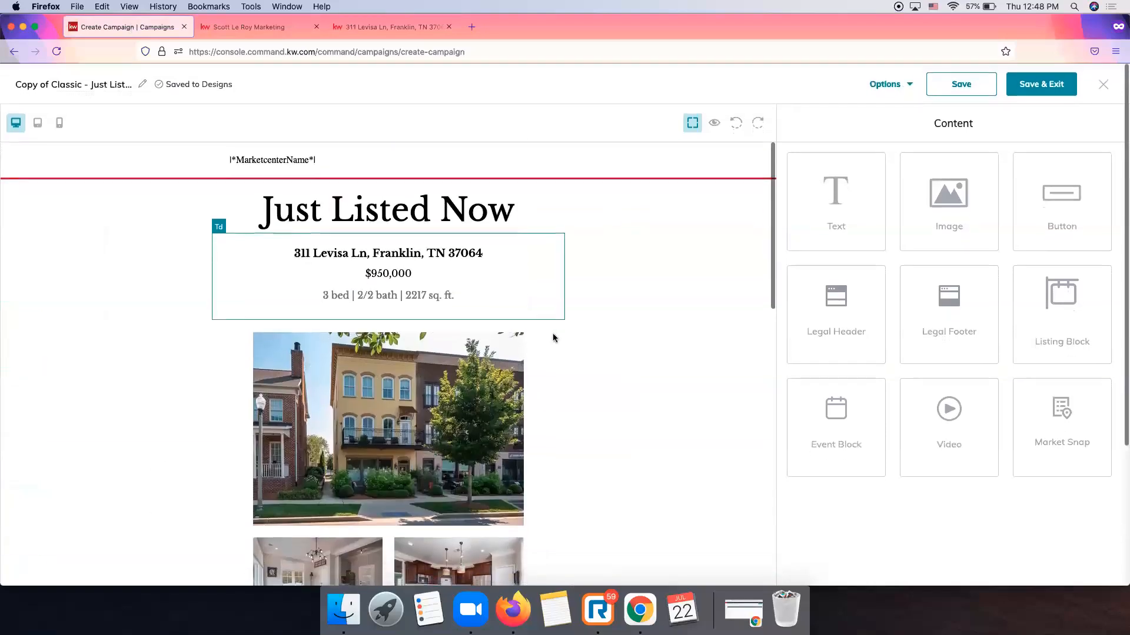
Replace the design's title with 'Levisa Email Blast' and confirm it.
left_click(81, 84)
double_click(83, 86)
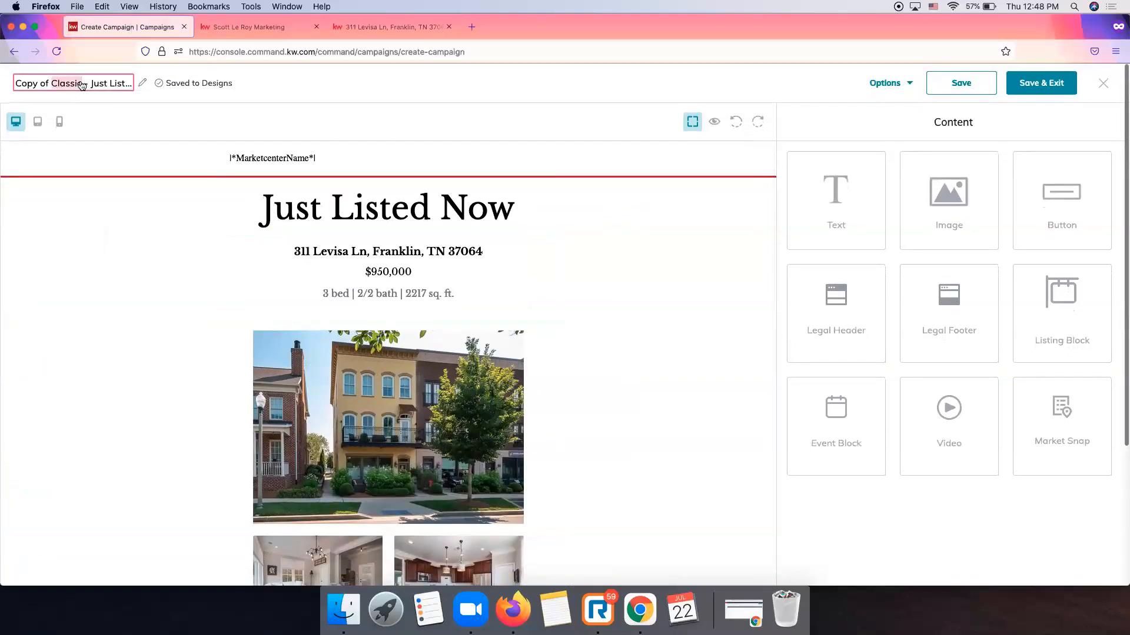
triple_click(82, 86)
type("Levisa Email Blast")
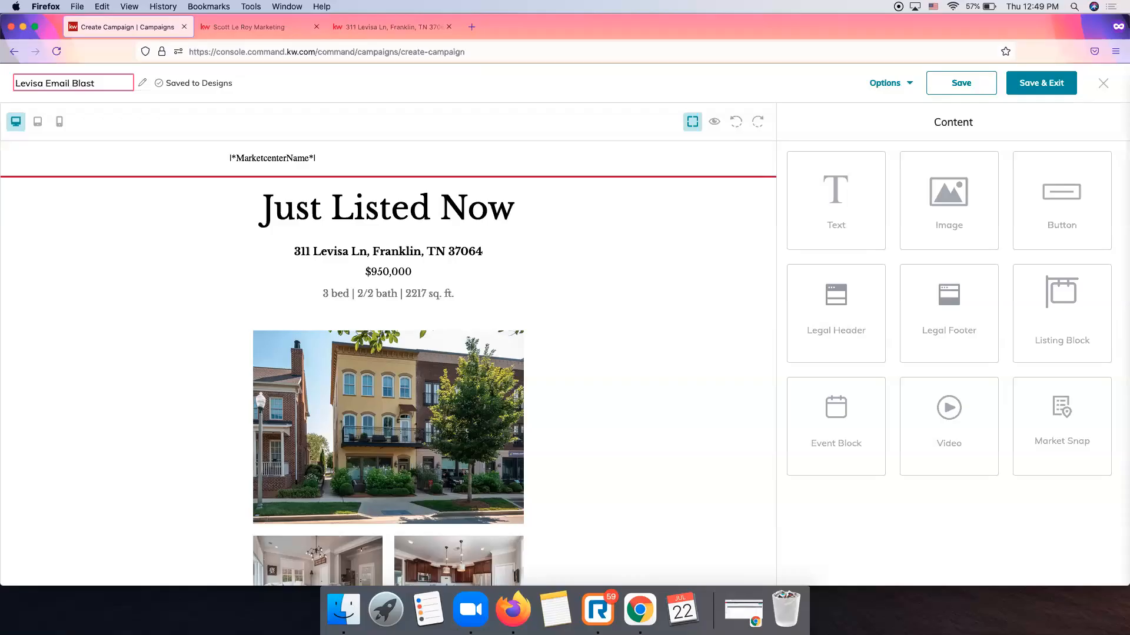
left_click(273, 75)
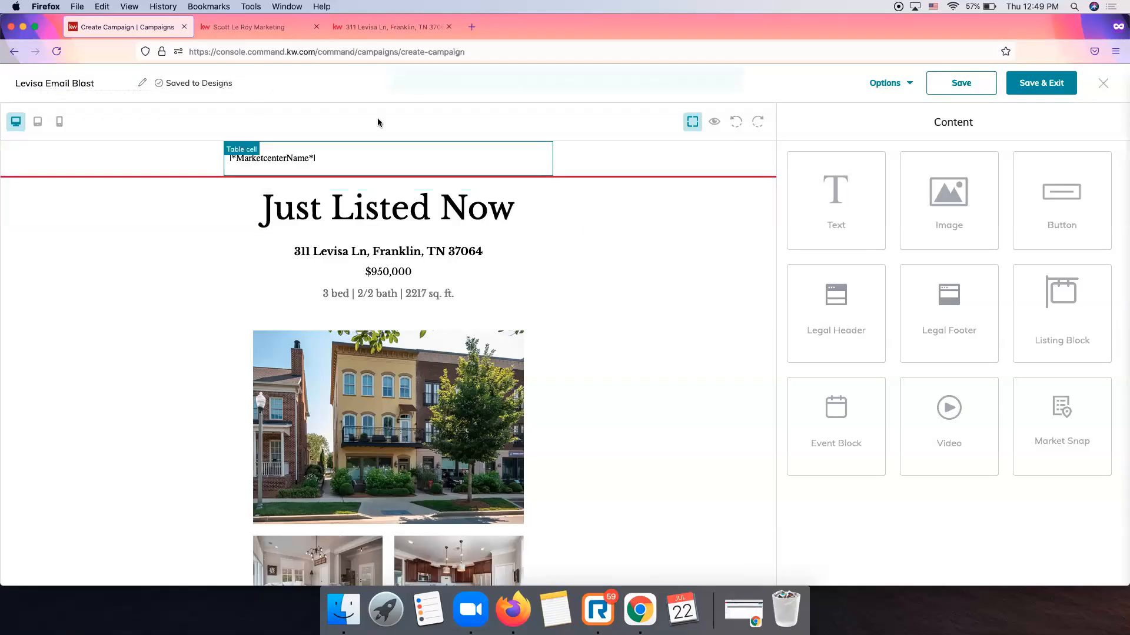
left_click(37, 122)
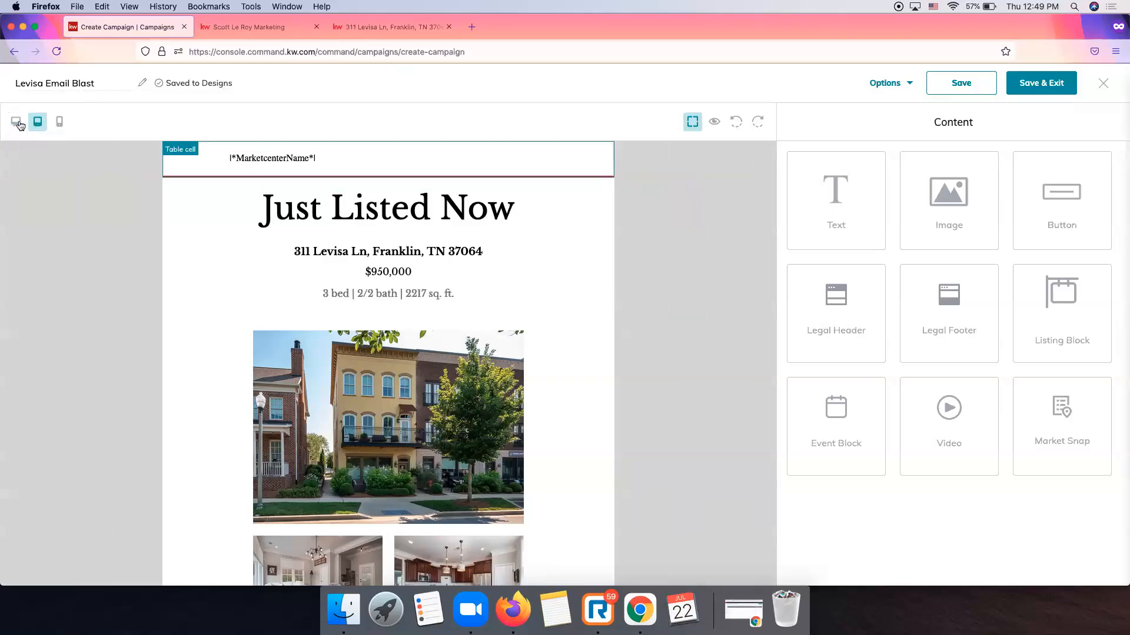
left_click(16, 124)
left_click(37, 124)
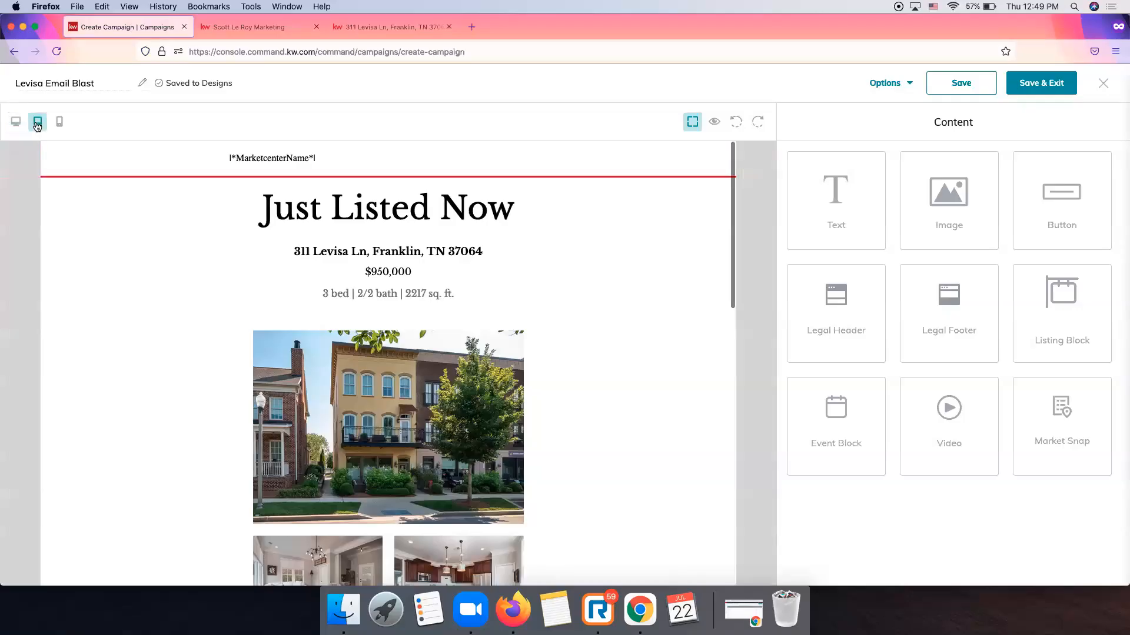
left_click(58, 124)
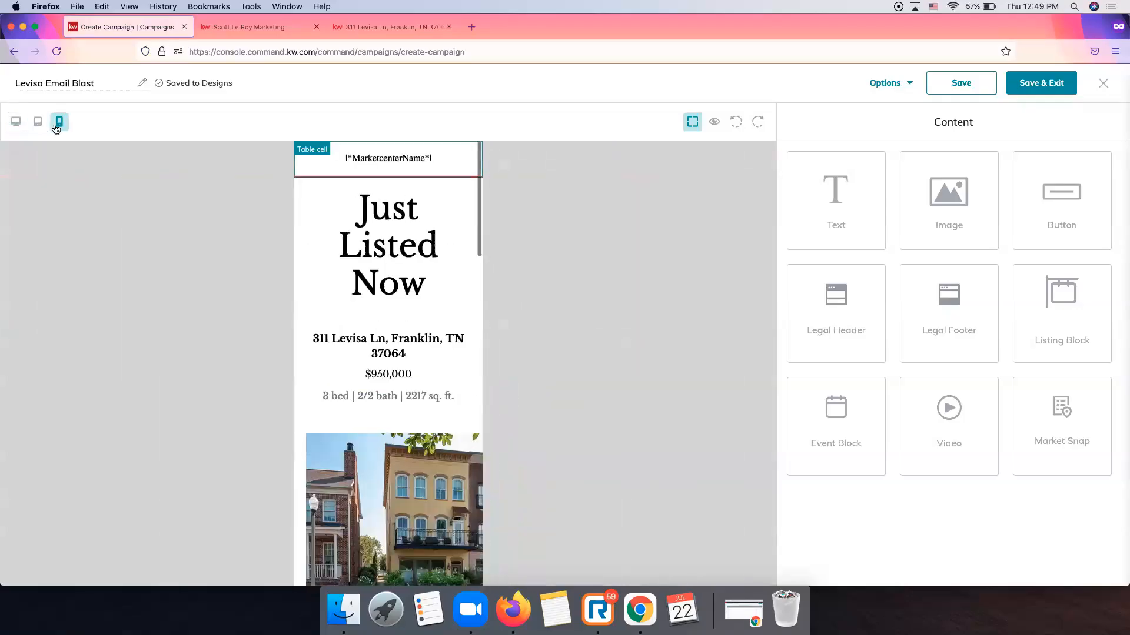
left_click(16, 122)
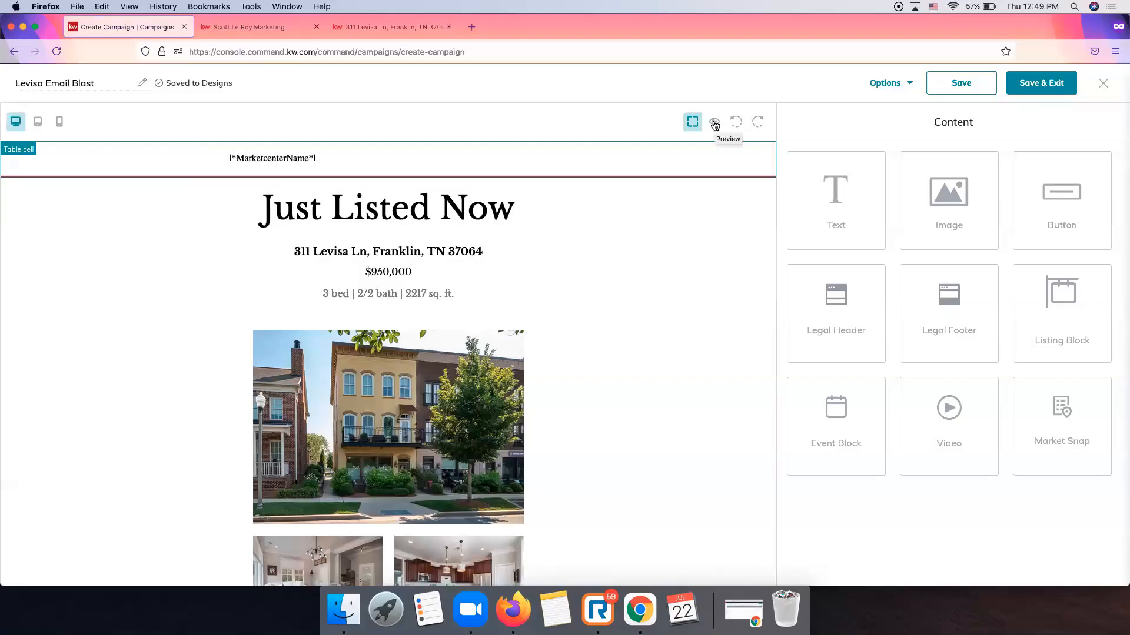
Preview the email from the Just Listed header to the agent contact block, then close the preview.
left_click(714, 123)
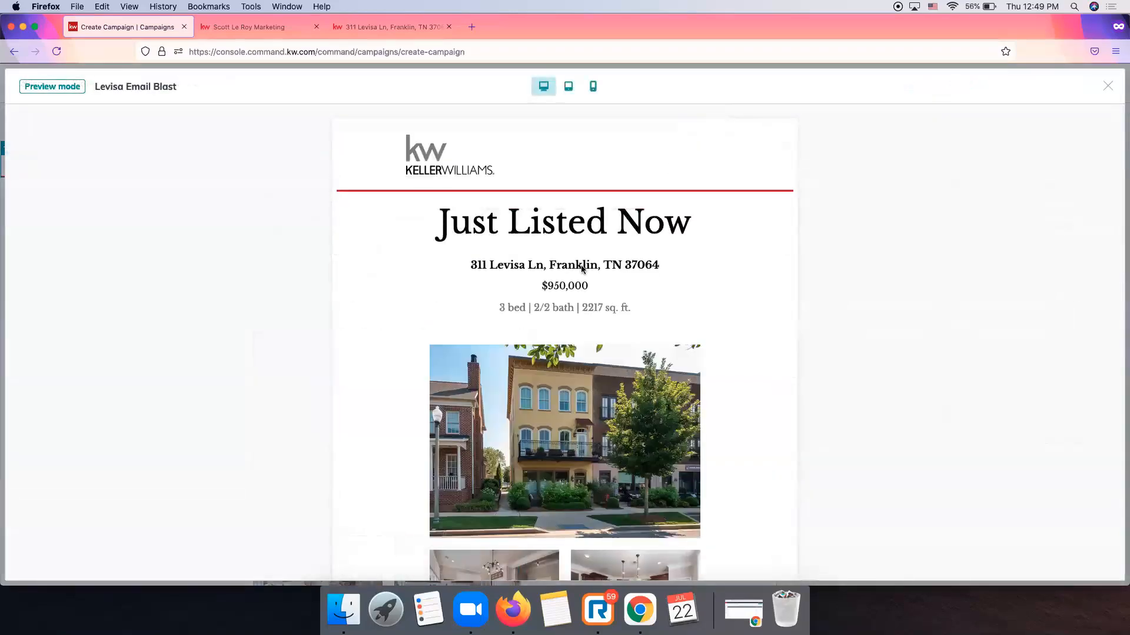
scroll(580, 269, "down", 6)
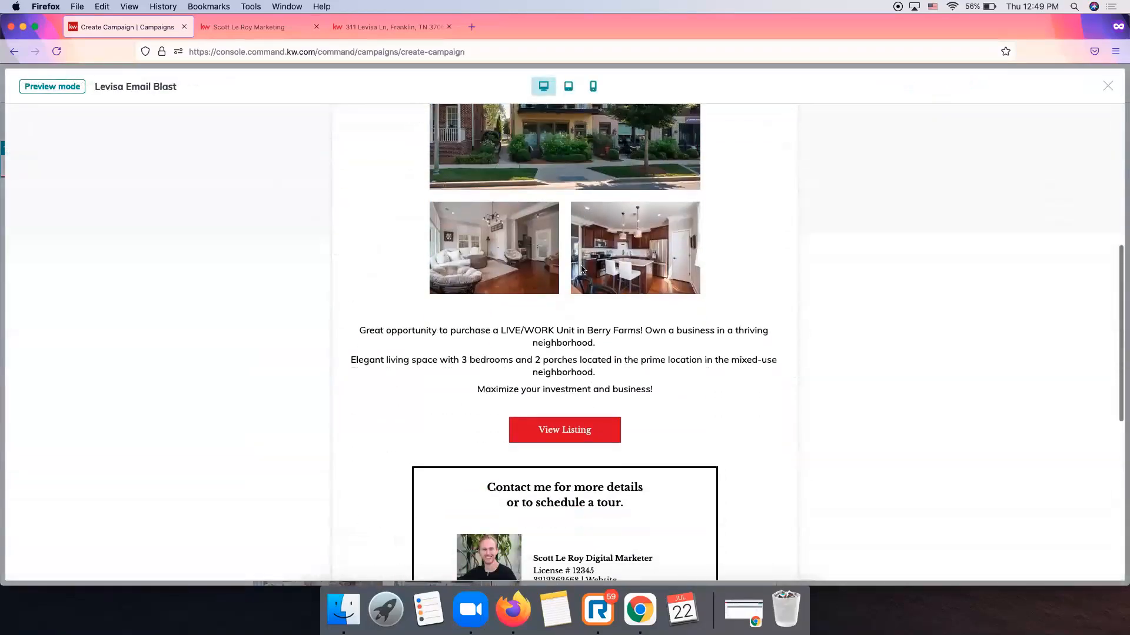
scroll(581, 269, "down", 5)
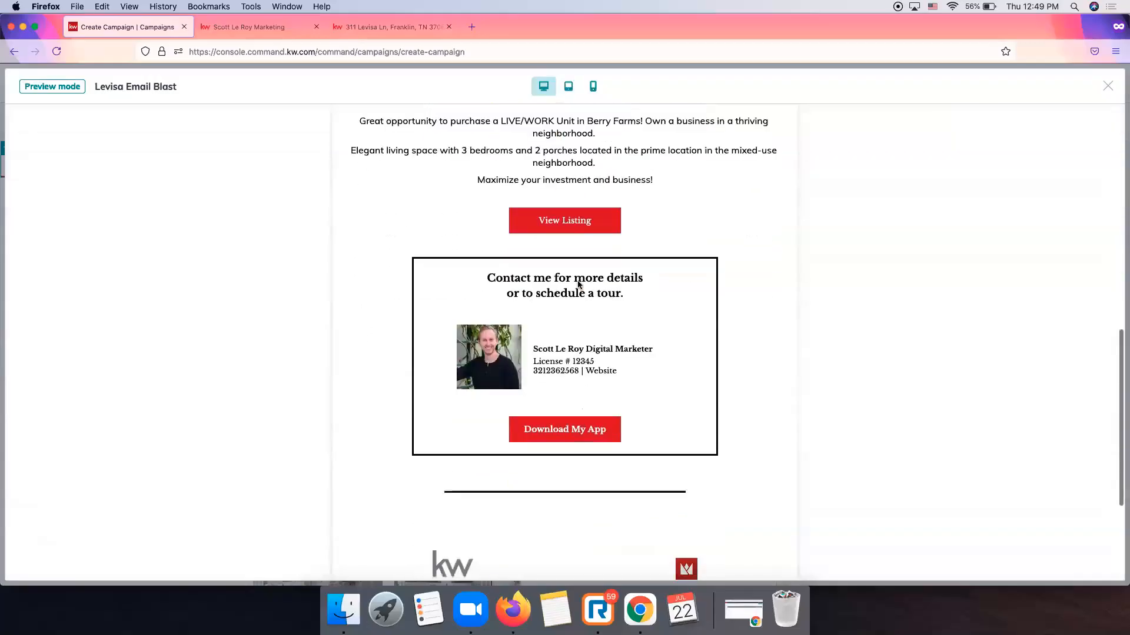
scroll(517, 373, "down", 4)
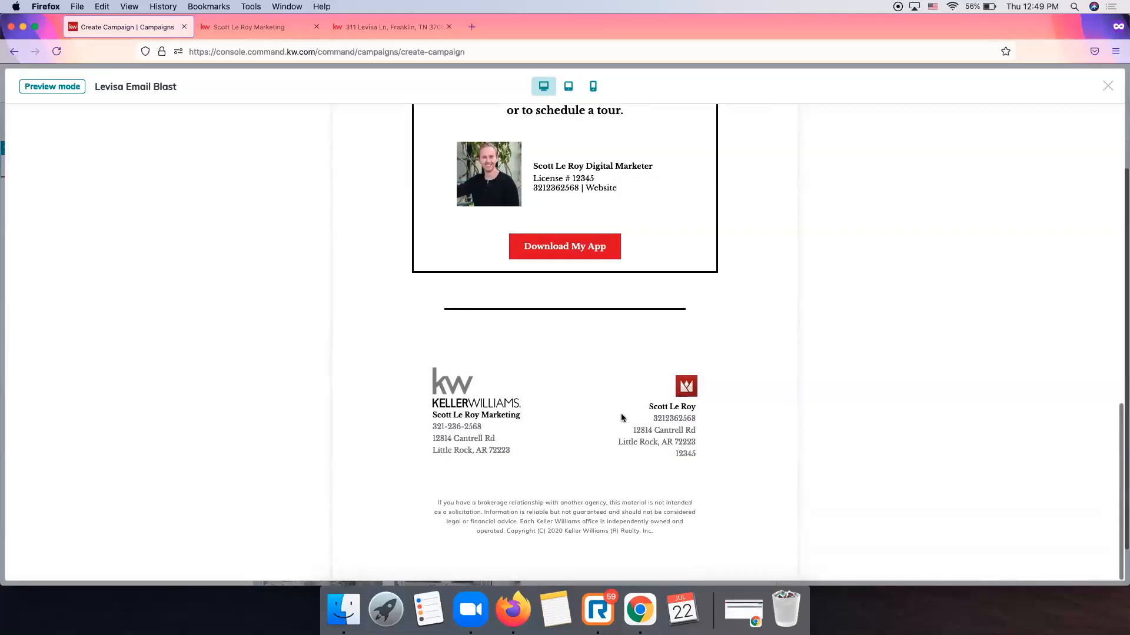
scroll(497, 386, "up", 2)
scroll(498, 386, "up", 10)
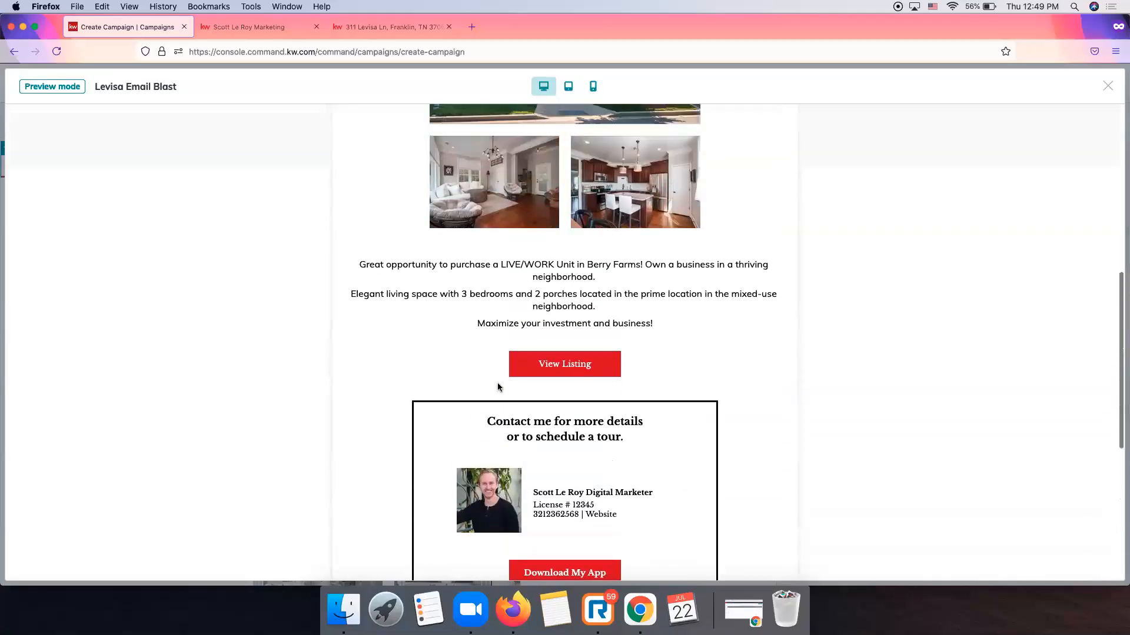
scroll(498, 387, "up", 10)
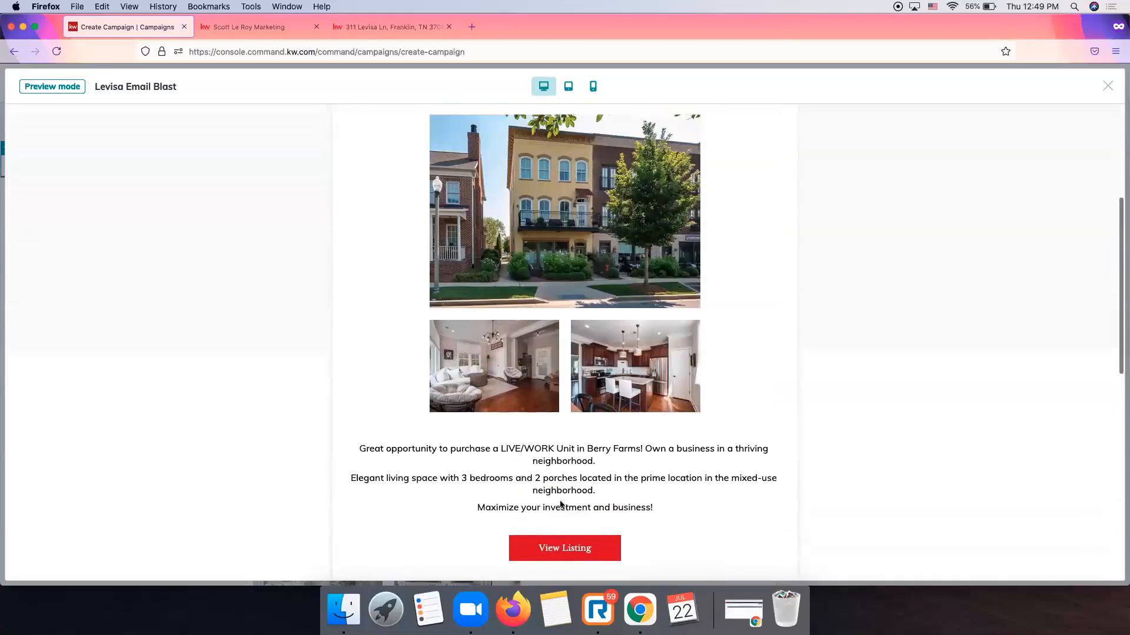
left_click(1105, 86)
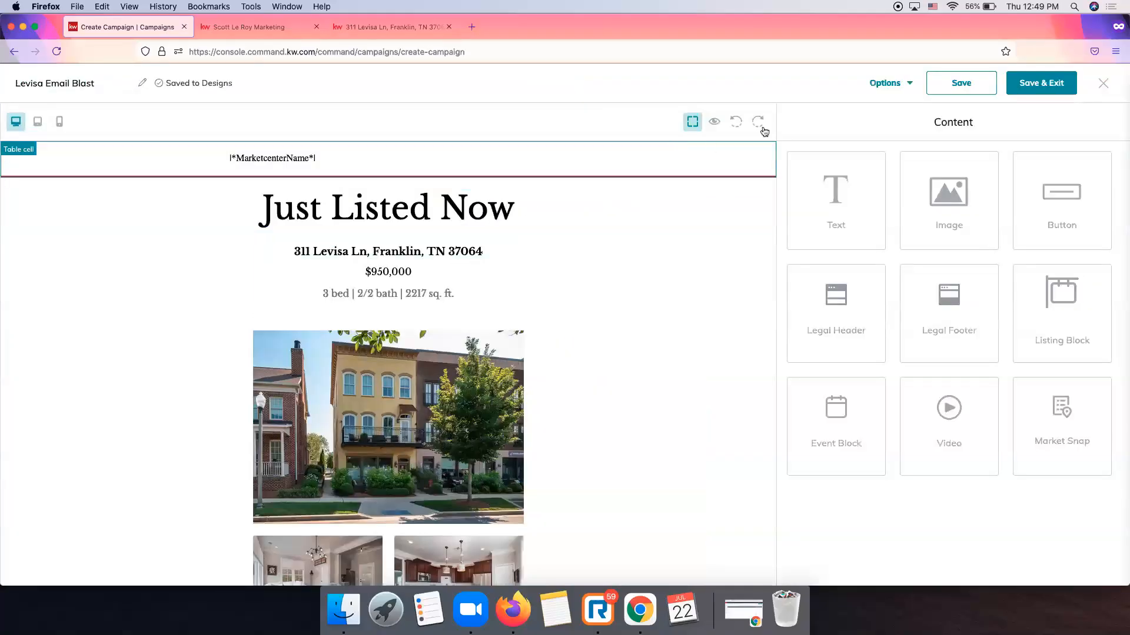
Send a test copy of Levisa Email Blast from Options to an entered e-mail address.
left_click(899, 88)
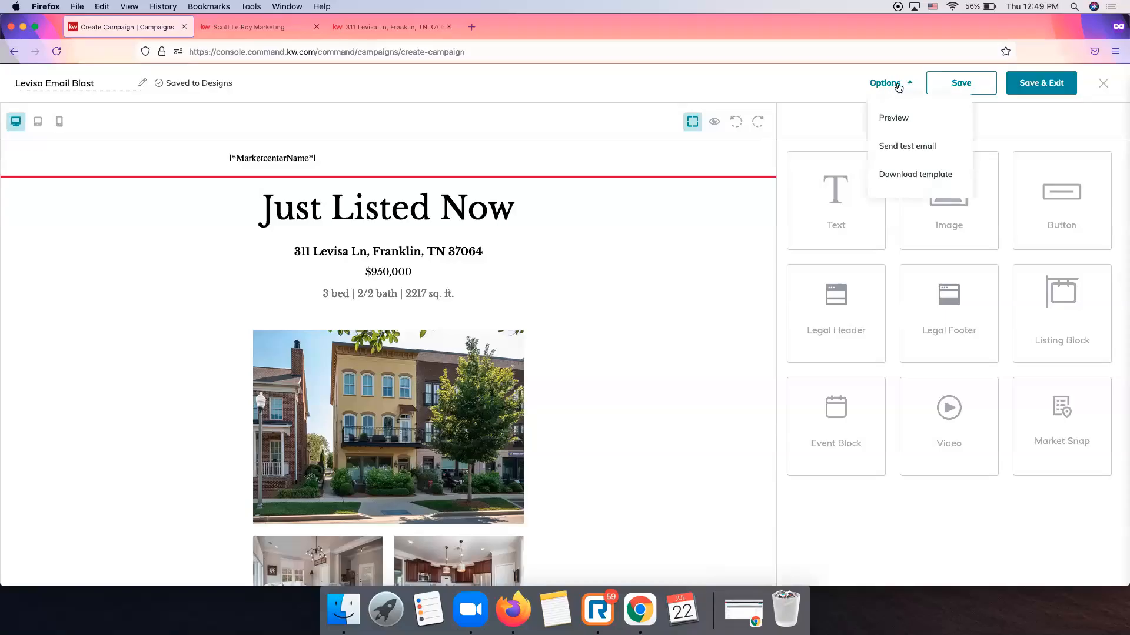
left_click(907, 148)
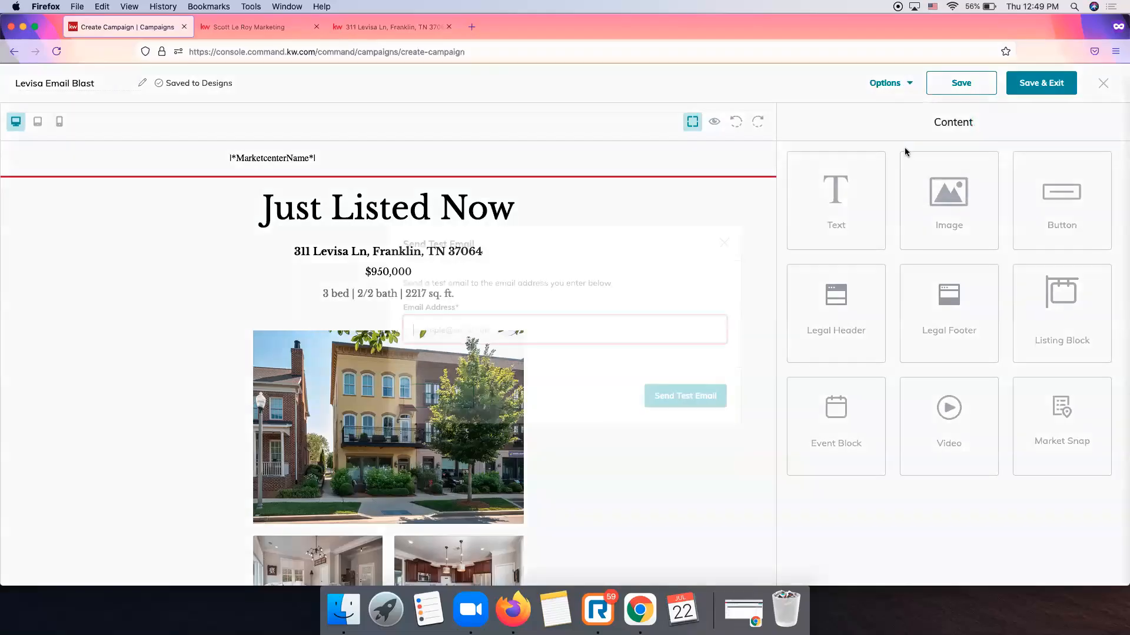
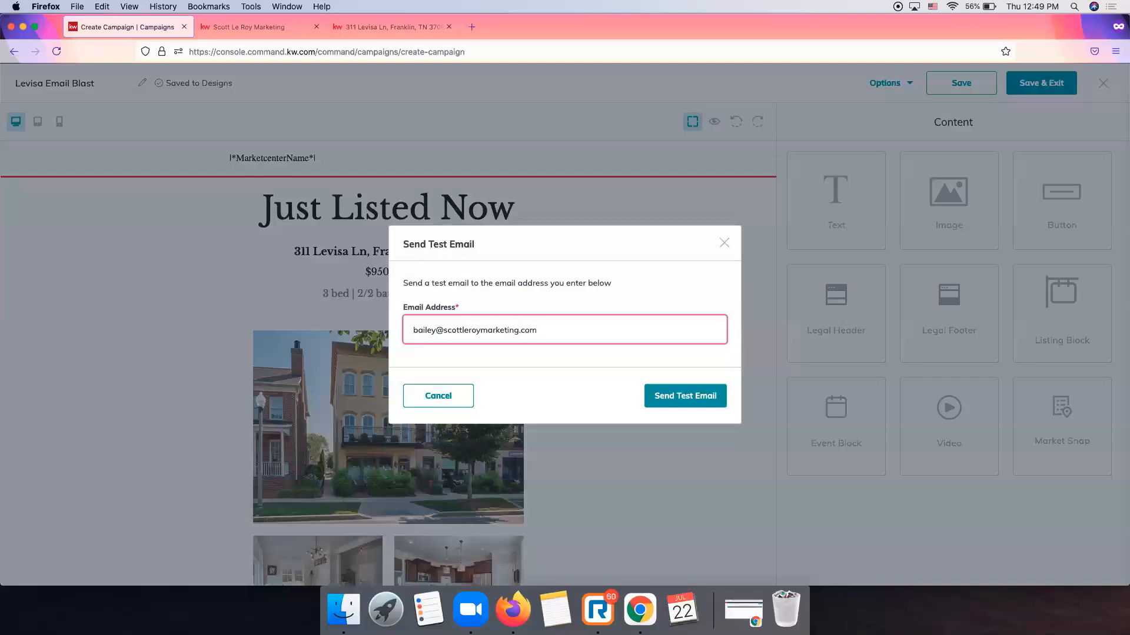
left_click(688, 404)
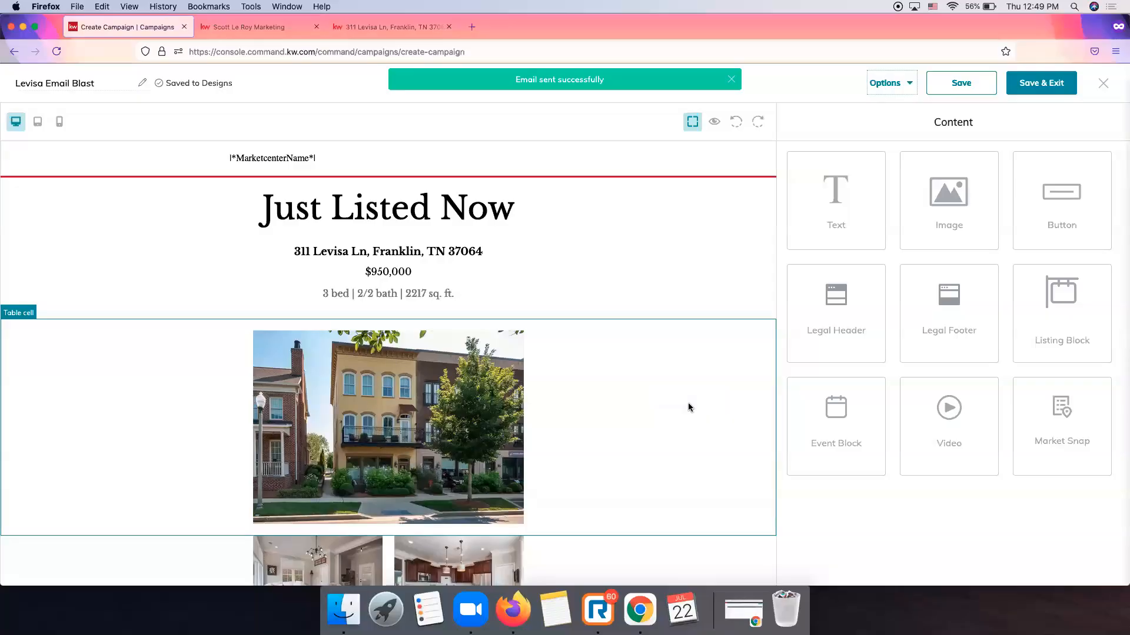
Save and exit the design, then review the Create Campaign form and its Email Preview.
left_click(1029, 84)
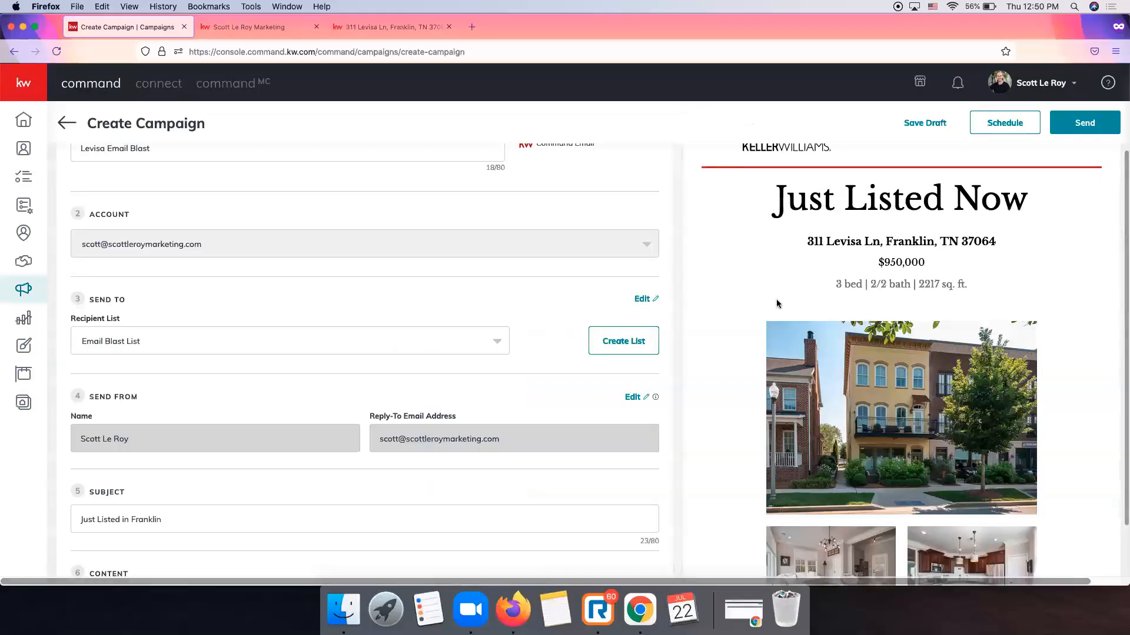
scroll(722, 291, "up", 3)
scroll(723, 295, "down", 10)
scroll(723, 296, "down", 5)
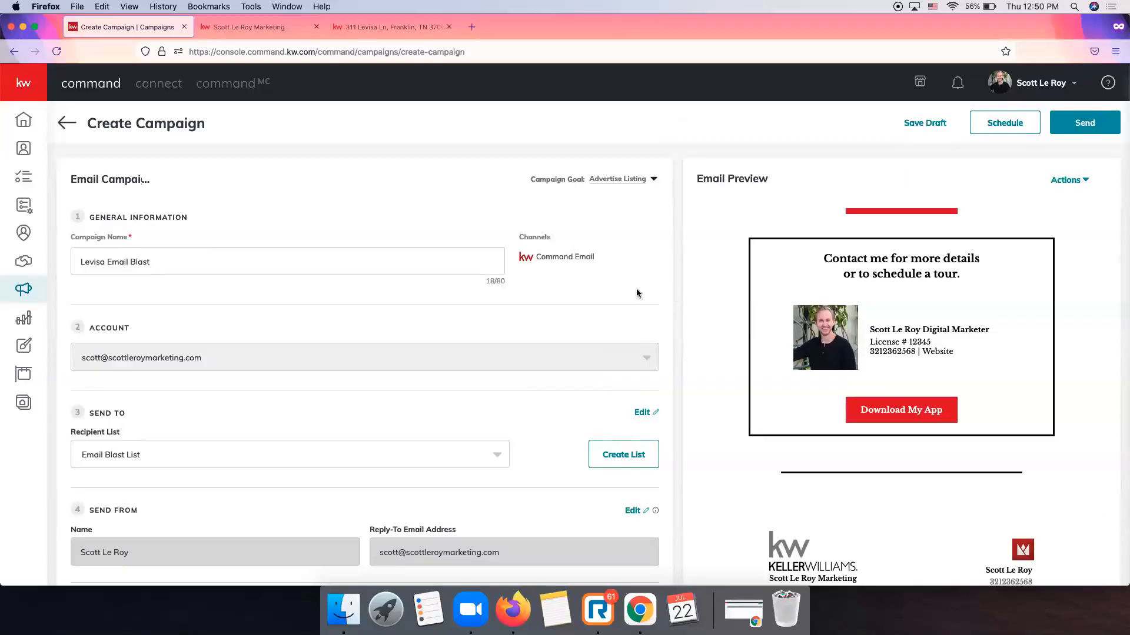
scroll(635, 292, "down", 4)
scroll(636, 297, "up", 4)
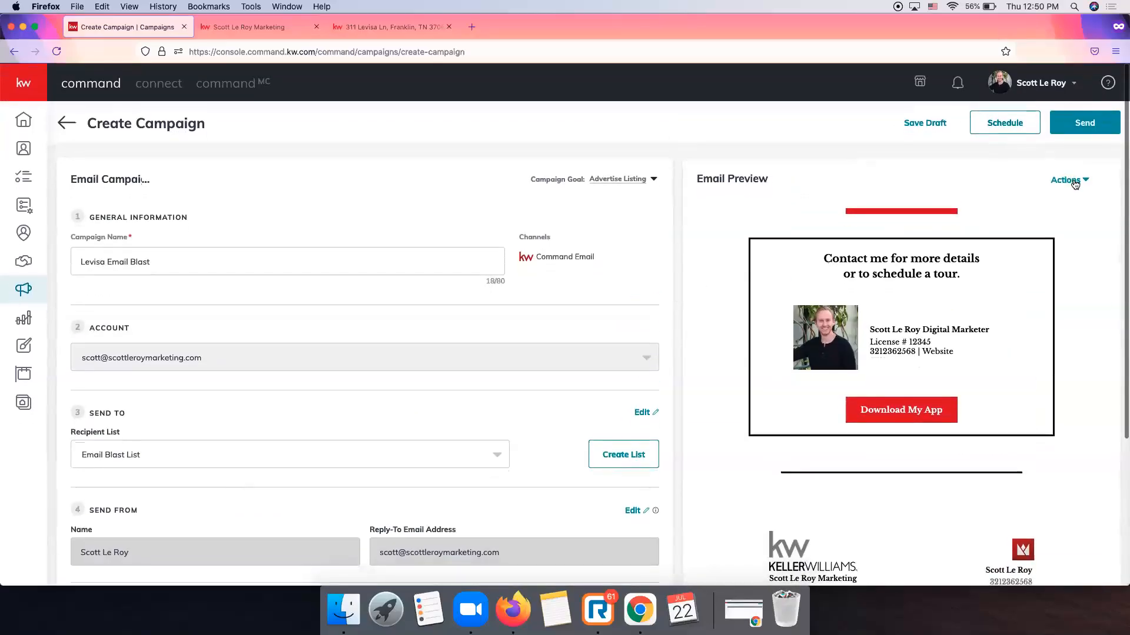
left_click(1074, 183)
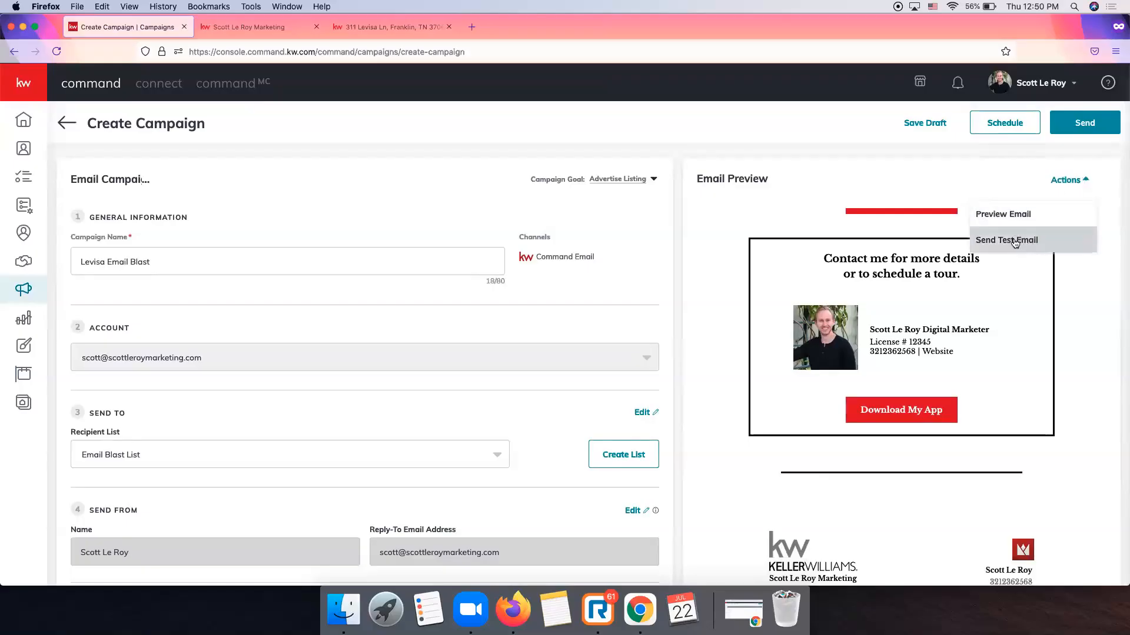
left_click(850, 148)
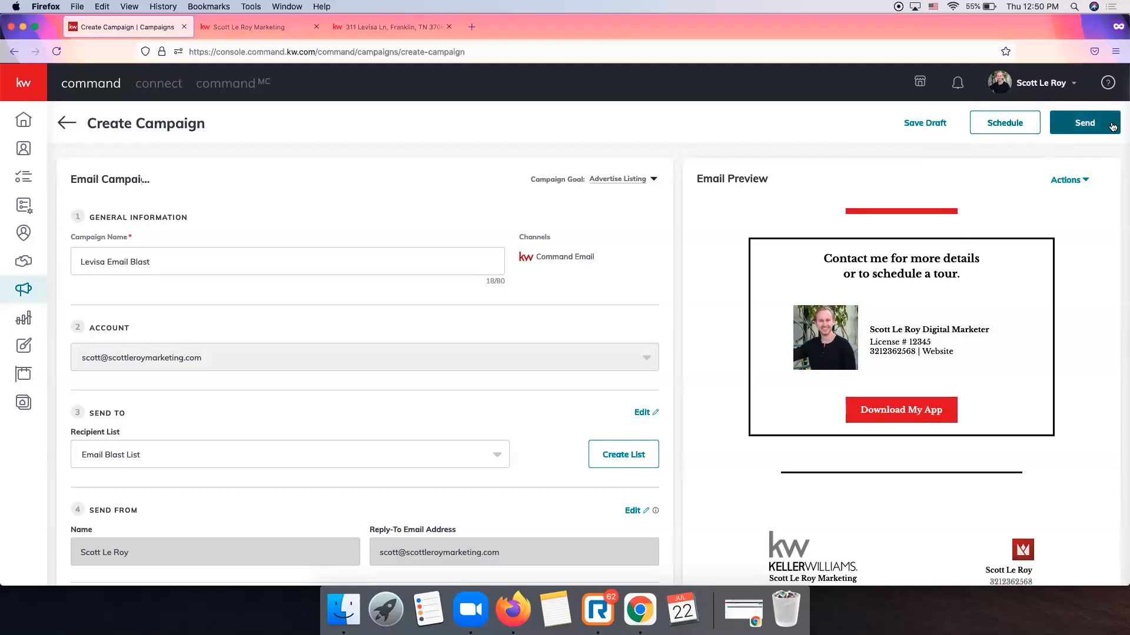
Schedule the Levisa Email Blast with send date July 23, 2021 and send time 10:00 AM.
left_click(1010, 126)
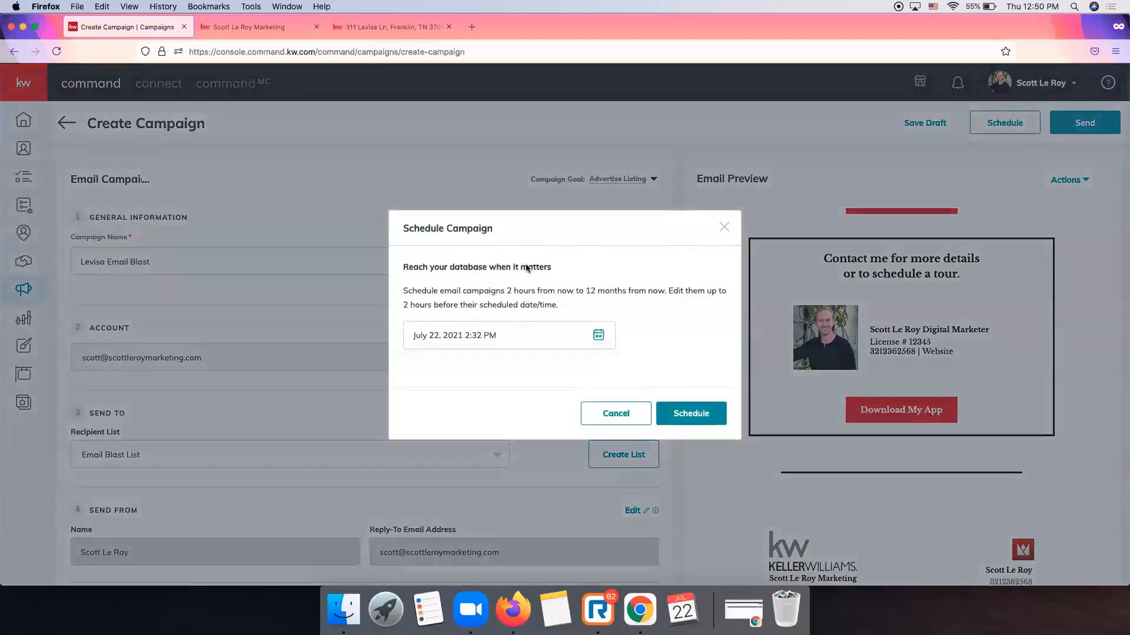
left_click(599, 336)
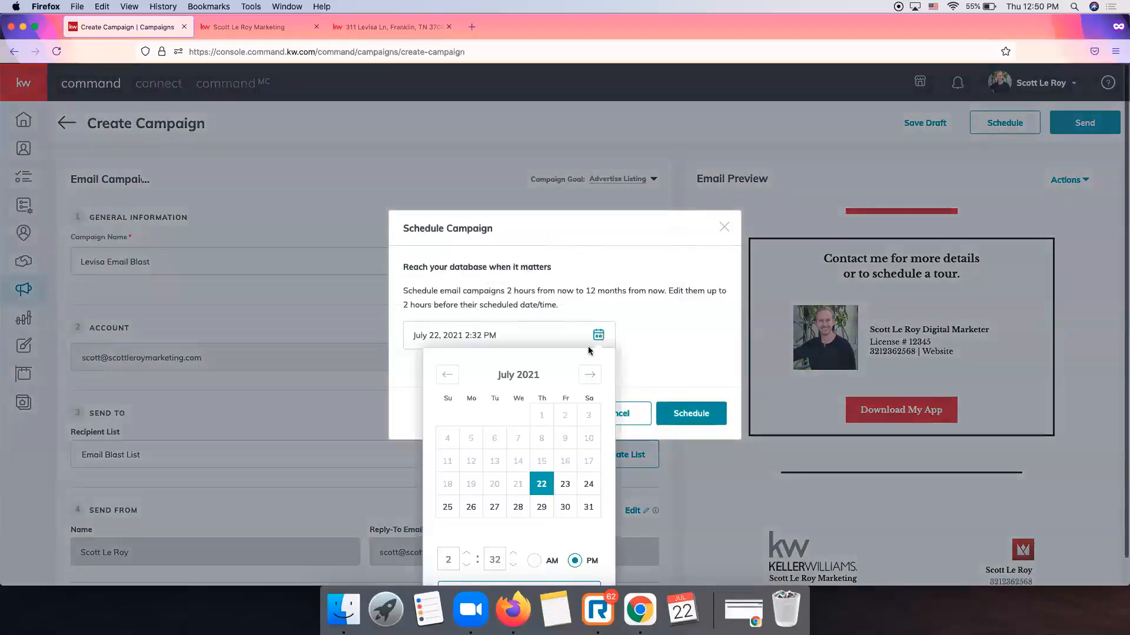
left_click(565, 484)
left_click(450, 536)
type("10")
key("Tab")
type("00")
left_click(535, 536)
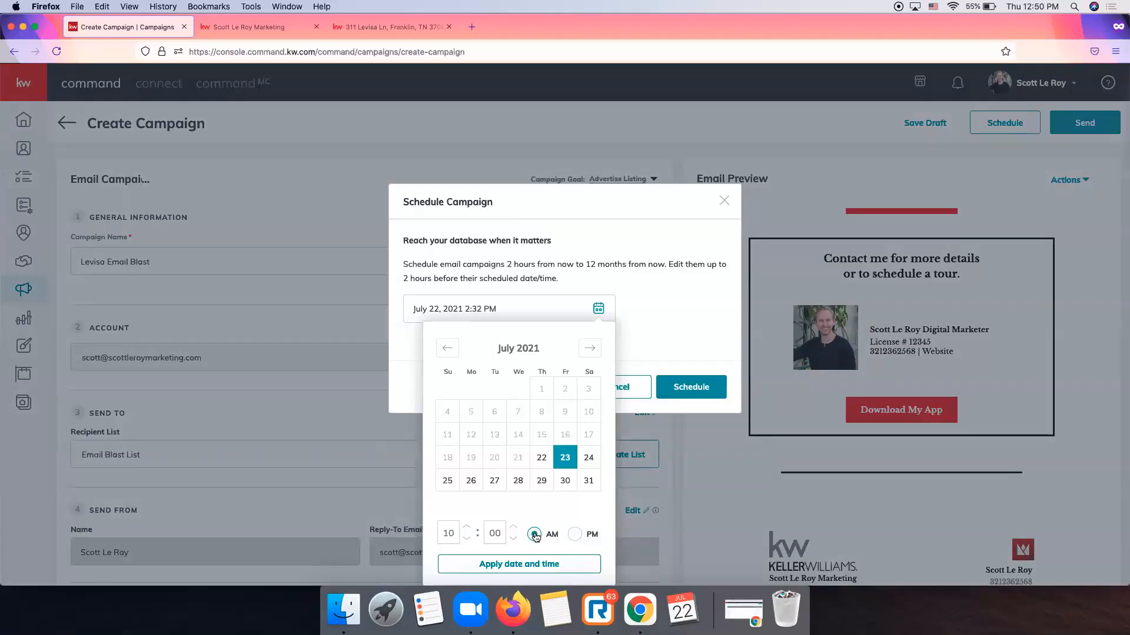
left_click(547, 566)
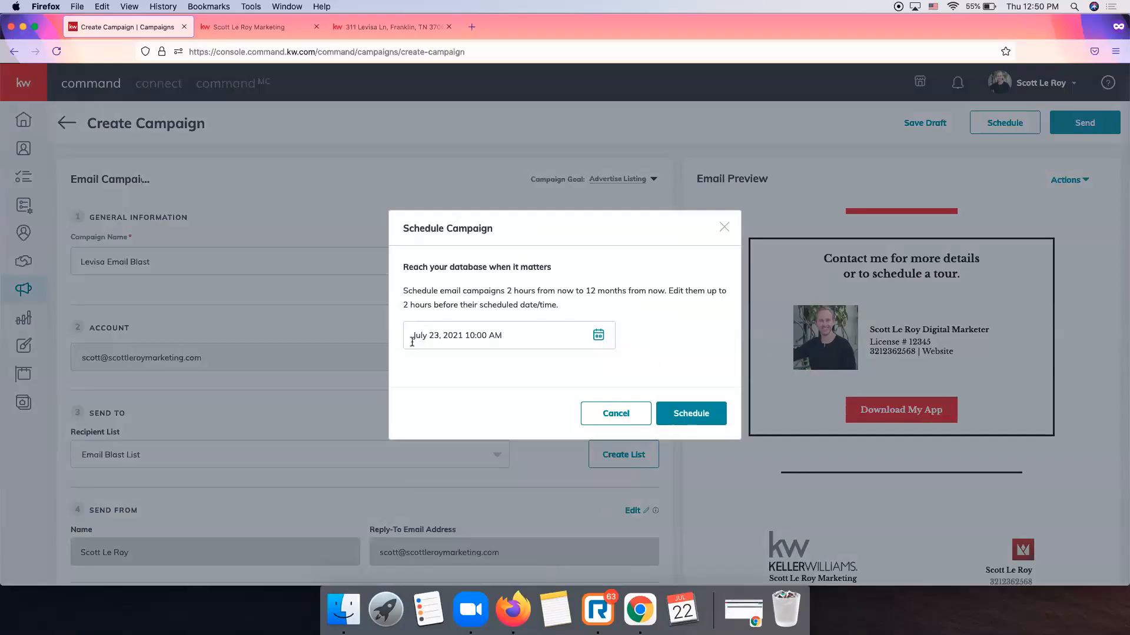
left_click(685, 413)
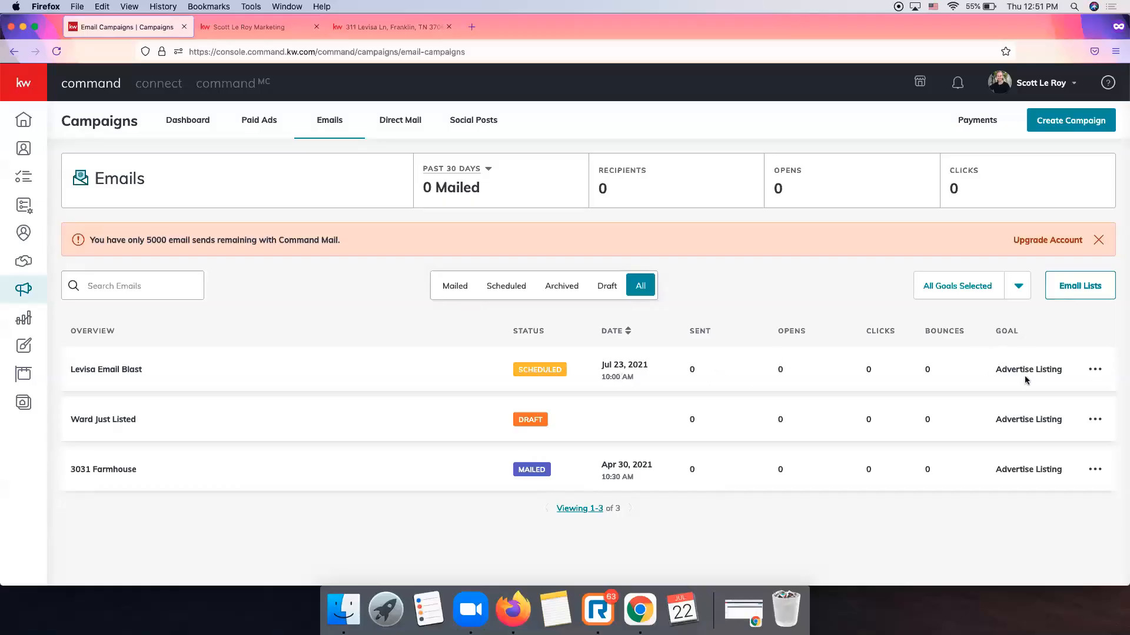
Cancel the scheduled Levisa Email Blast campaign, then switch to the Direct Mail campaigns list.
left_click(1094, 370)
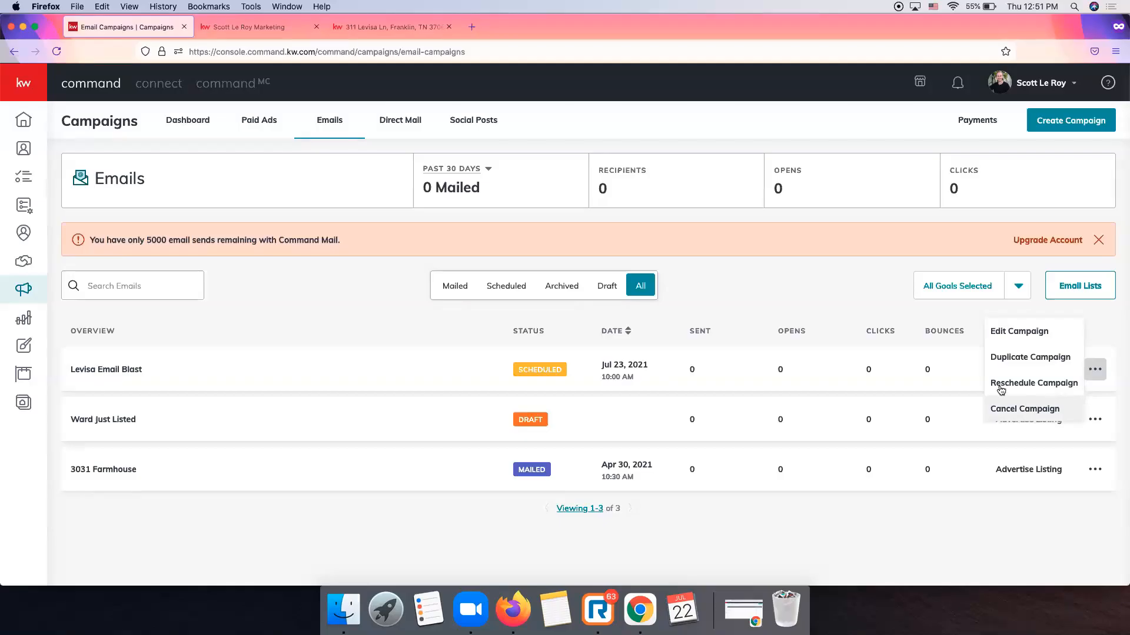
left_click(682, 350)
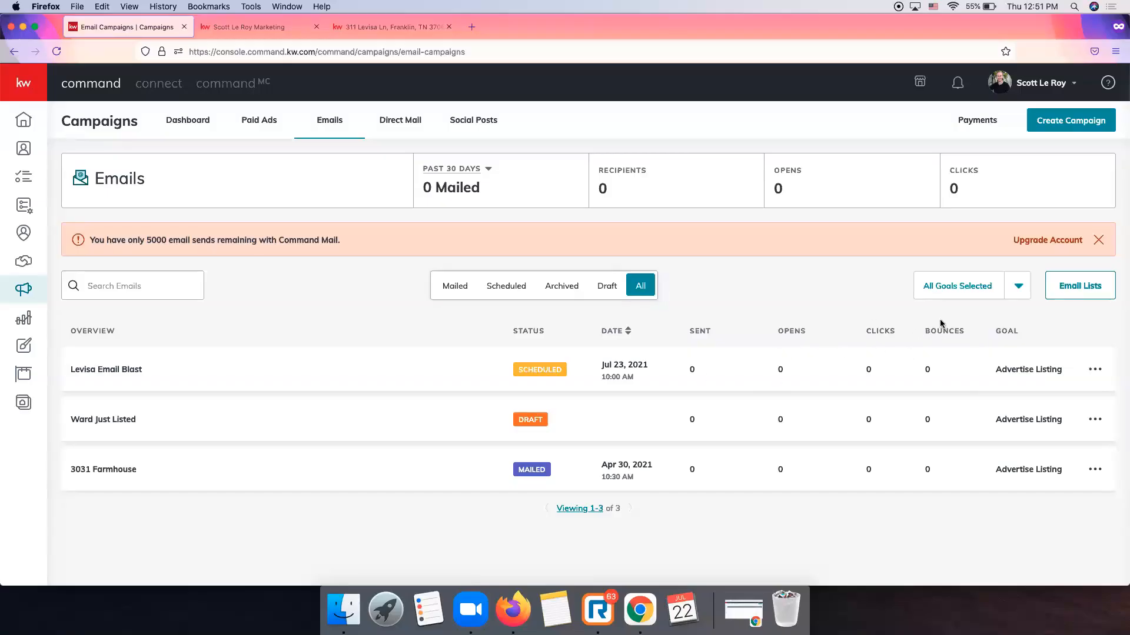
left_click(1085, 376)
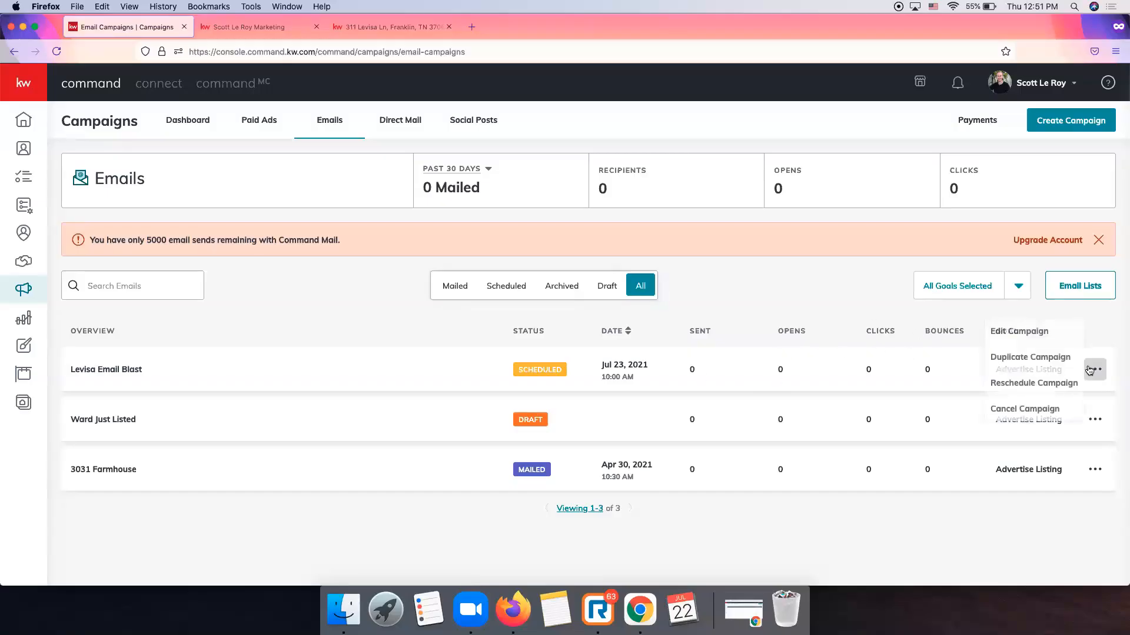
left_click(1041, 410)
left_click(529, 377)
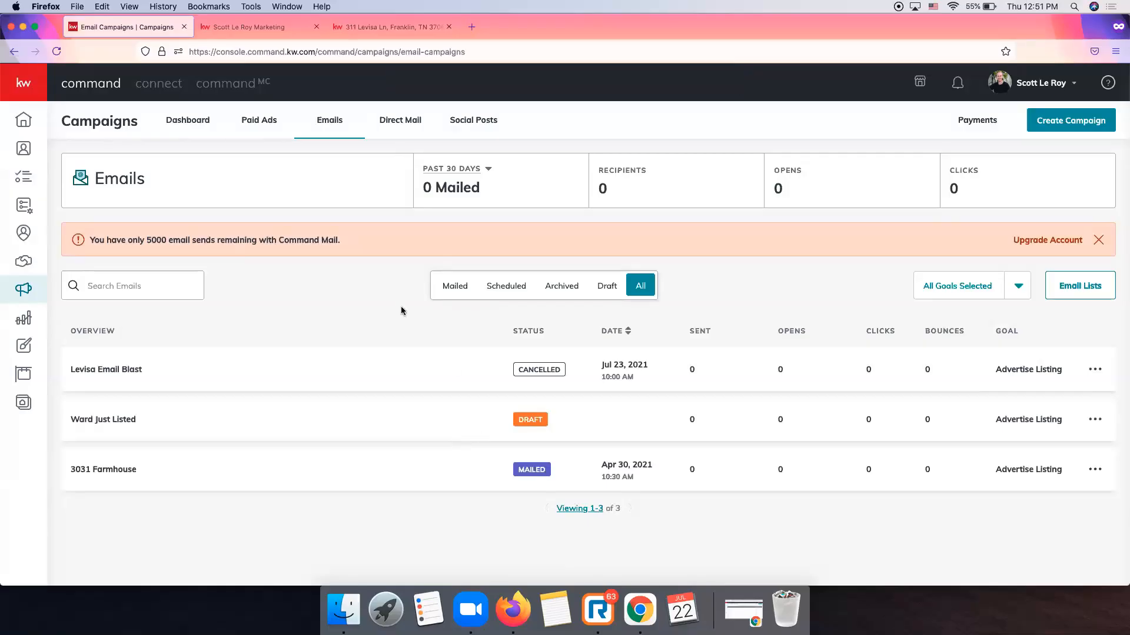
left_click(407, 126)
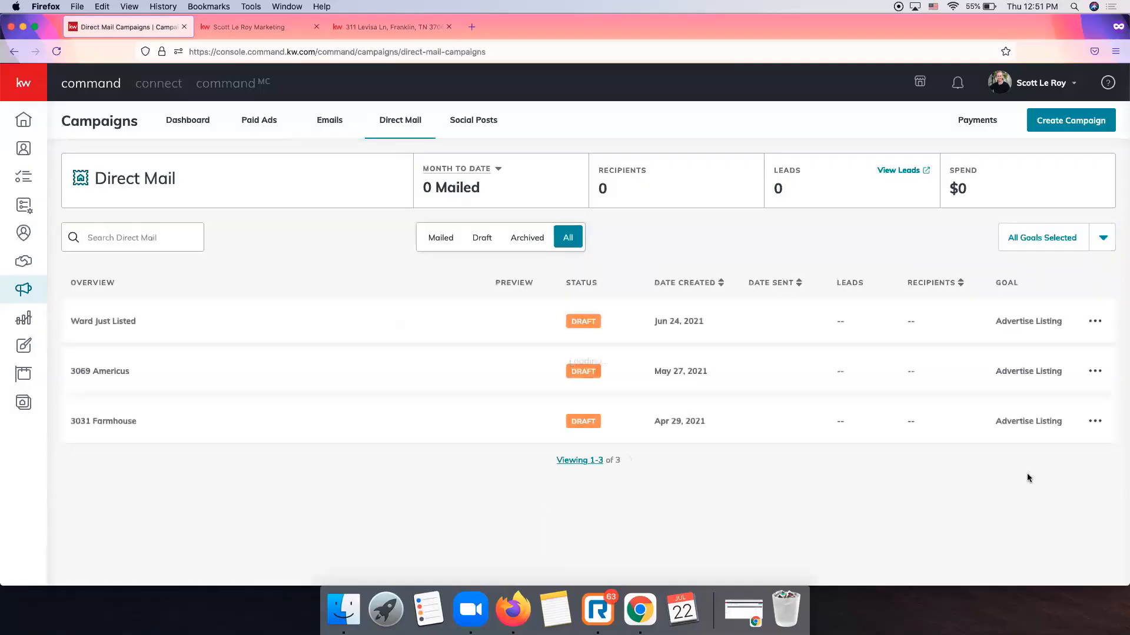
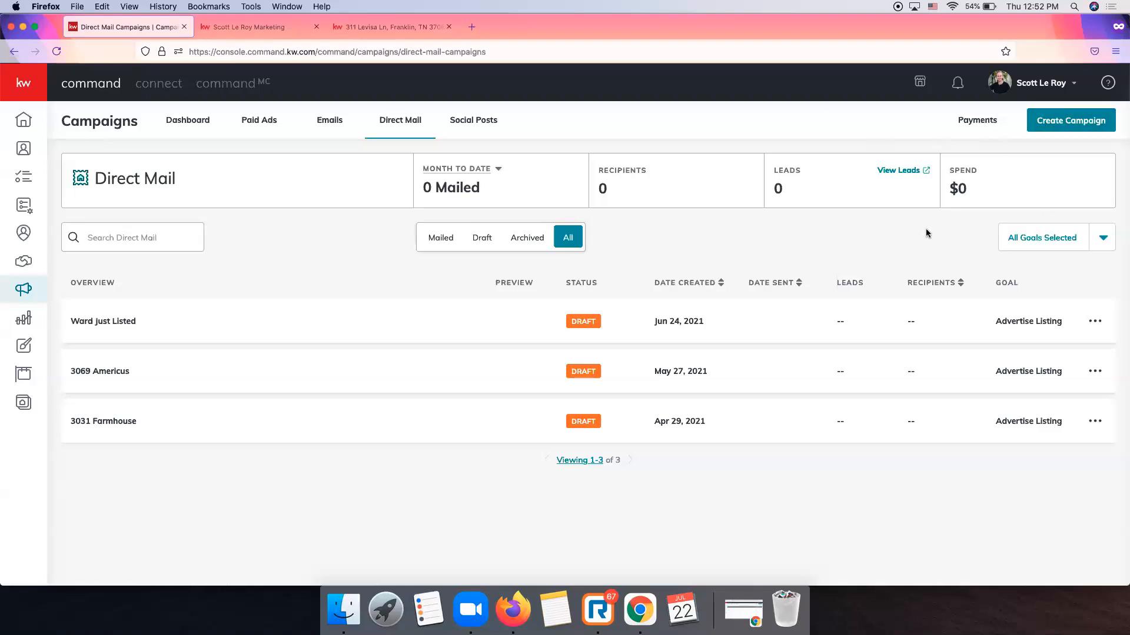
Create a new Direct Mail campaign titled 'Levisa Postcard' using the Advertise Listing goal.
left_click(1084, 121)
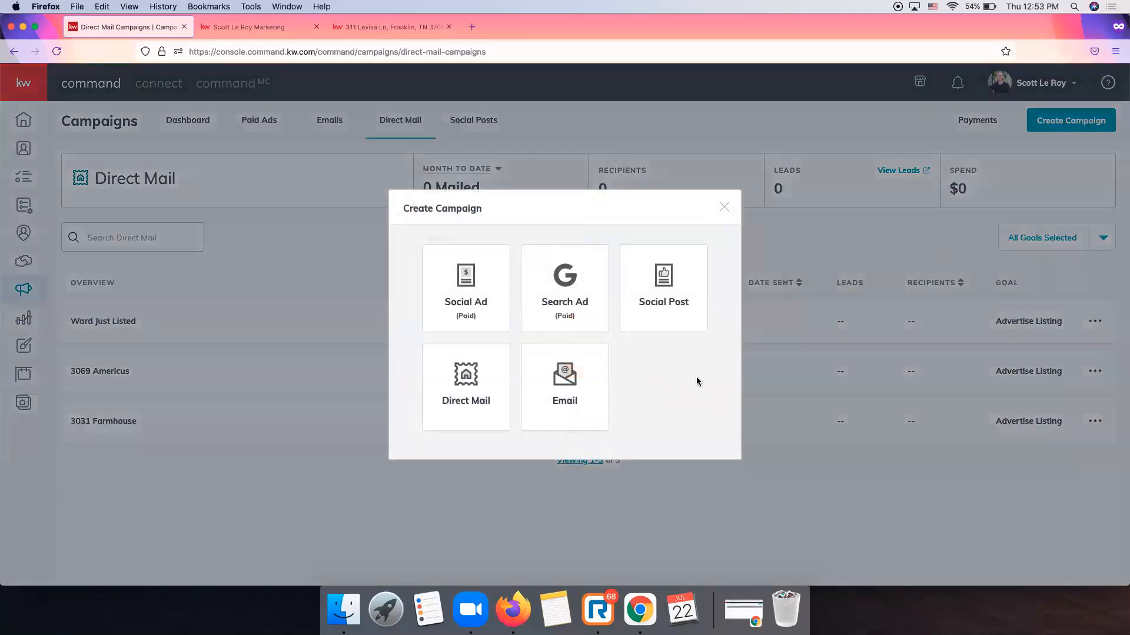
left_click(464, 387)
left_click(498, 167)
type("Levisa Postcard")
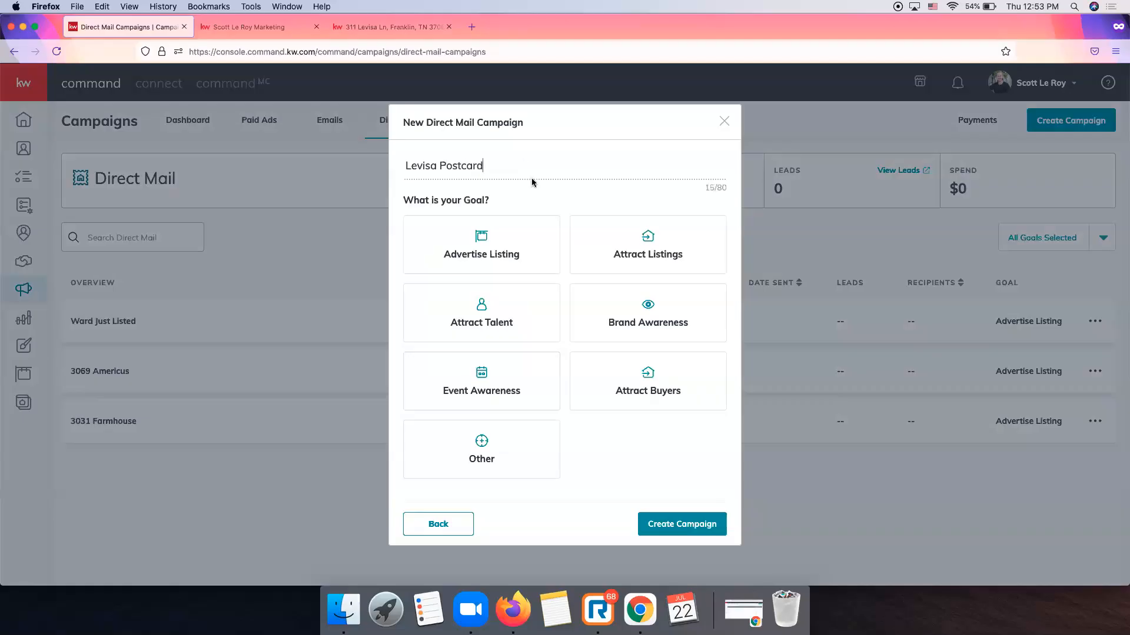
left_click(486, 264)
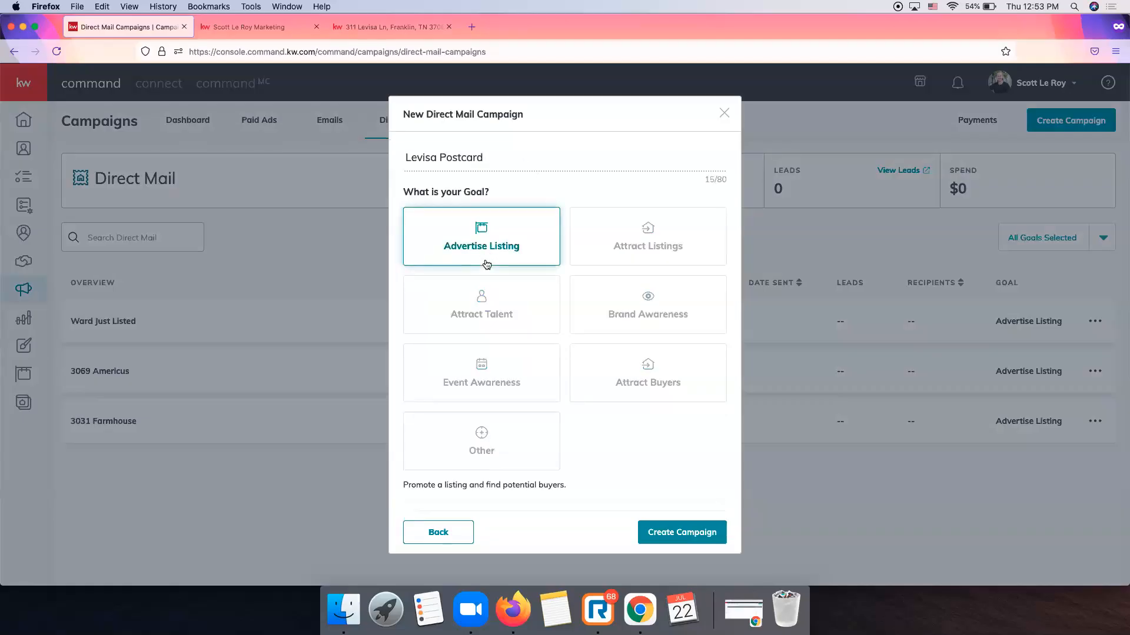
left_click(693, 536)
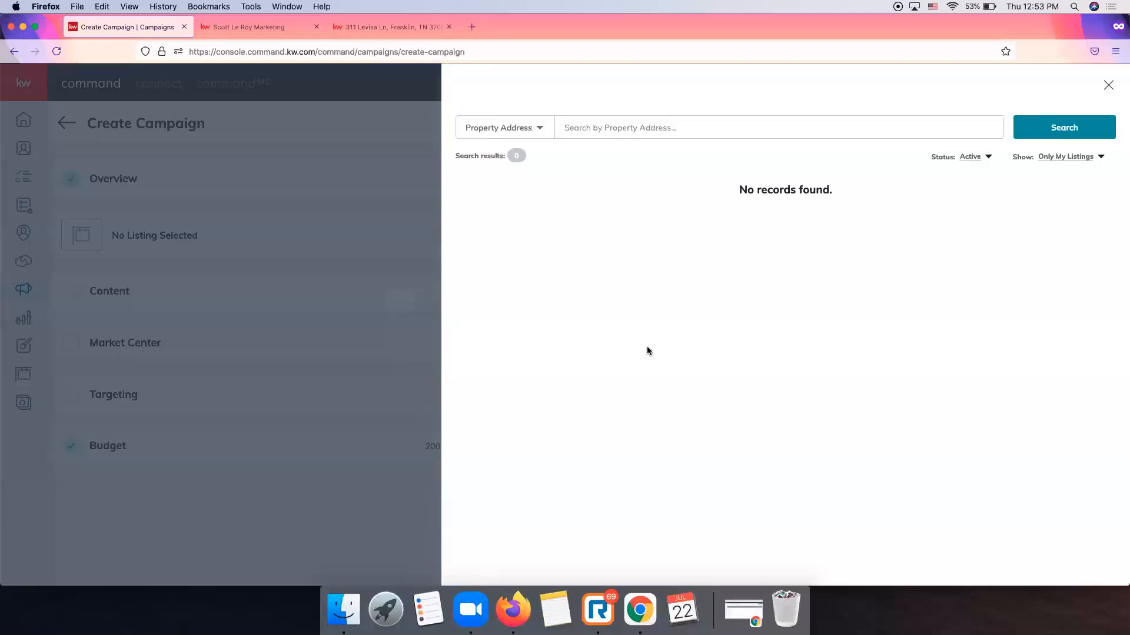
left_click(638, 129)
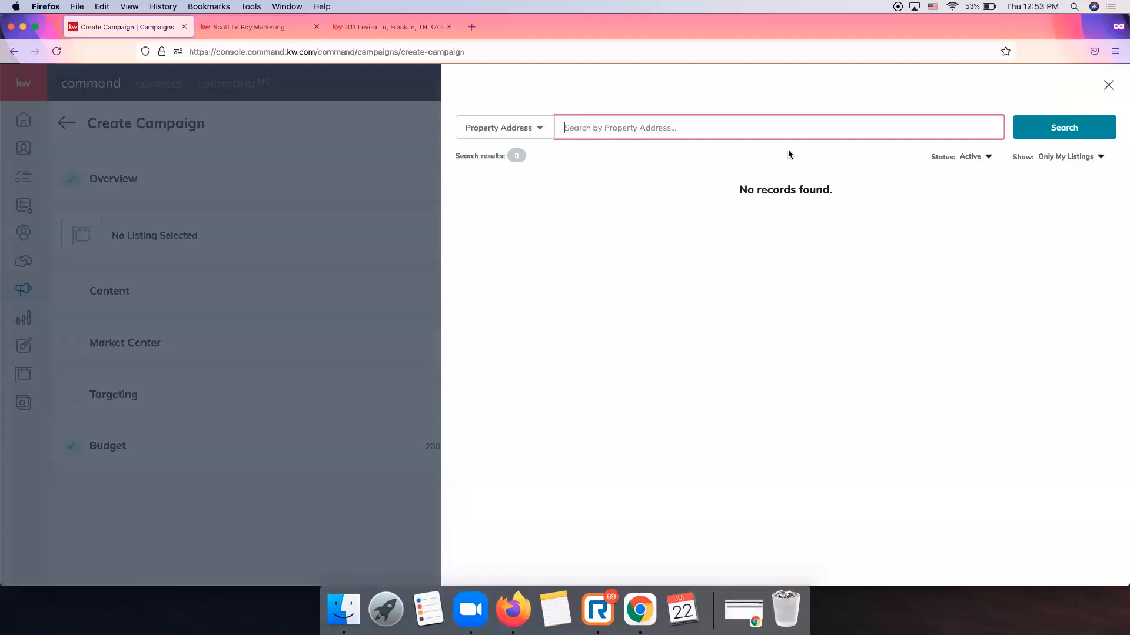
left_click(1083, 161)
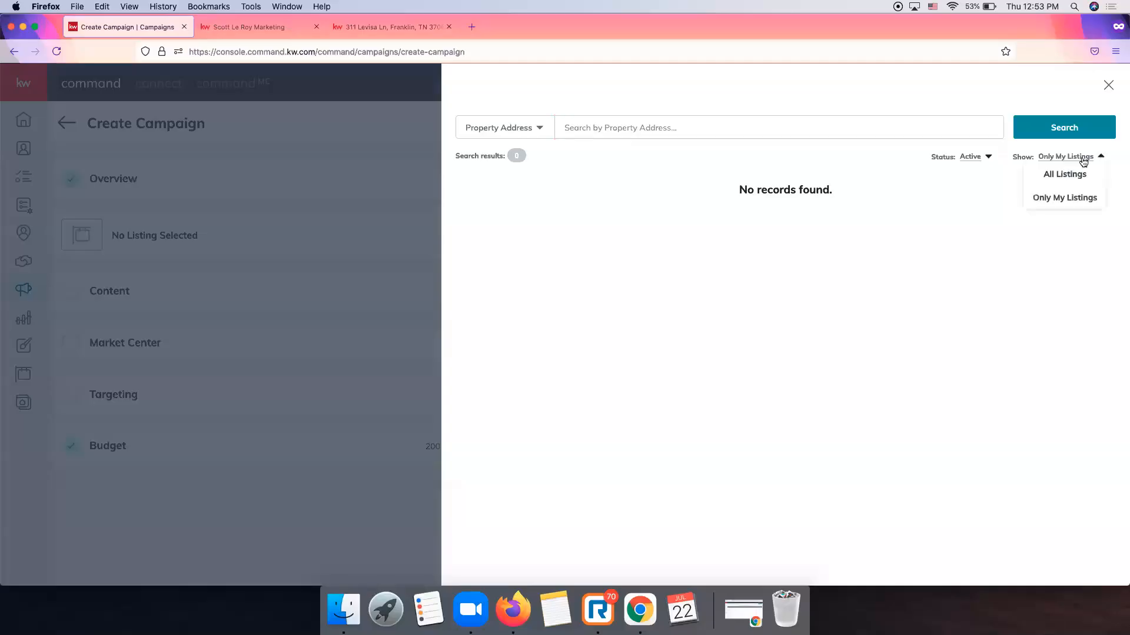
left_click(1079, 178)
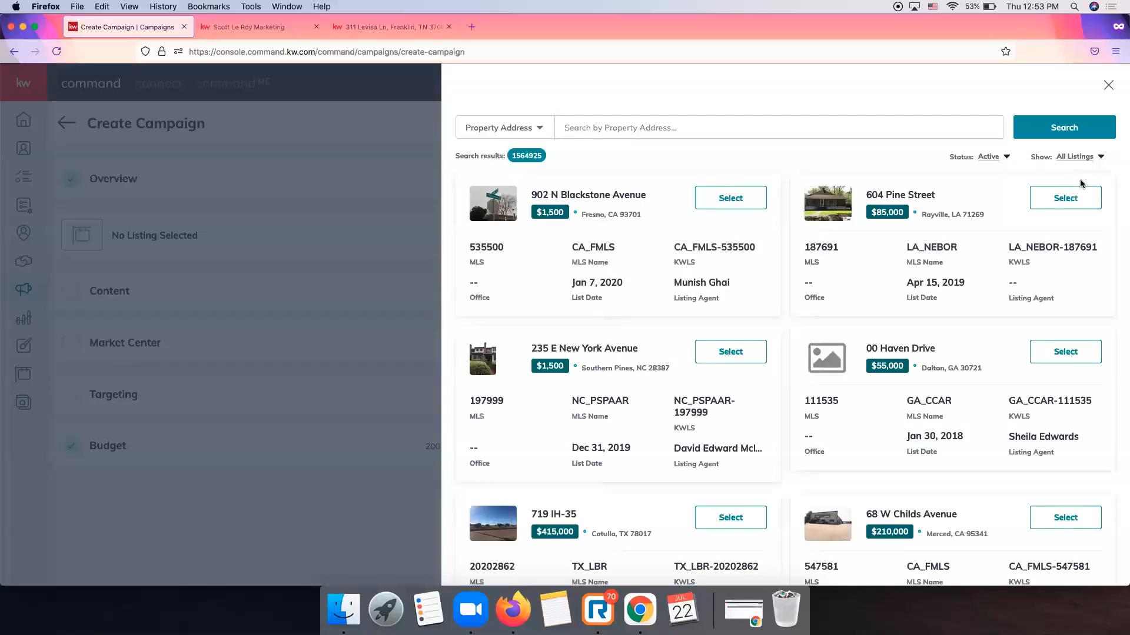
left_click(705, 134)
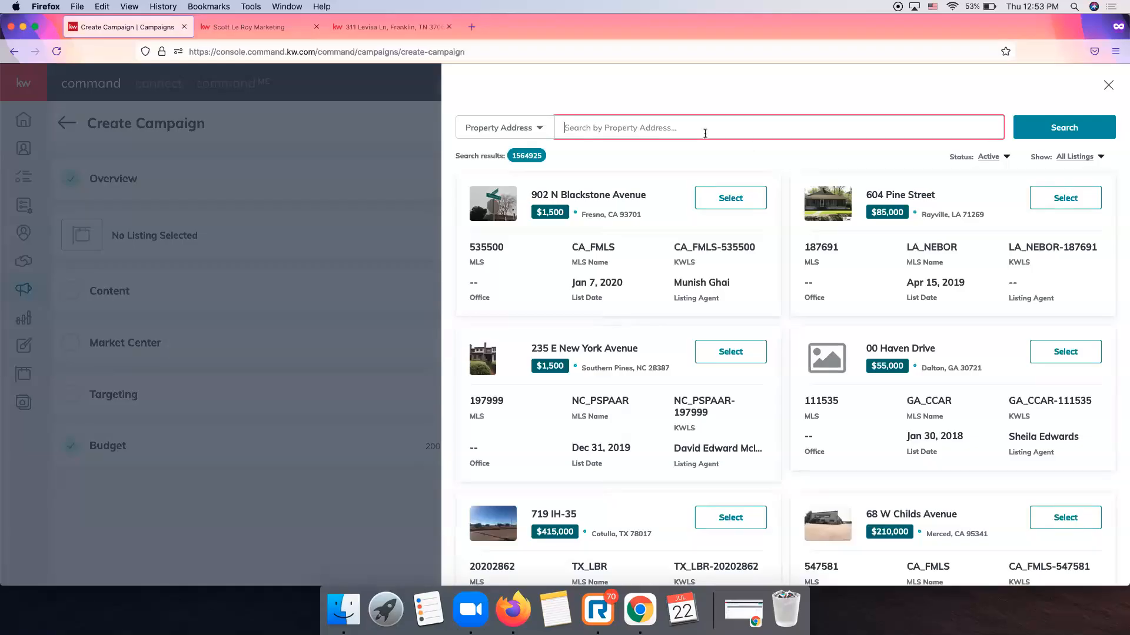
left_click(1065, 125)
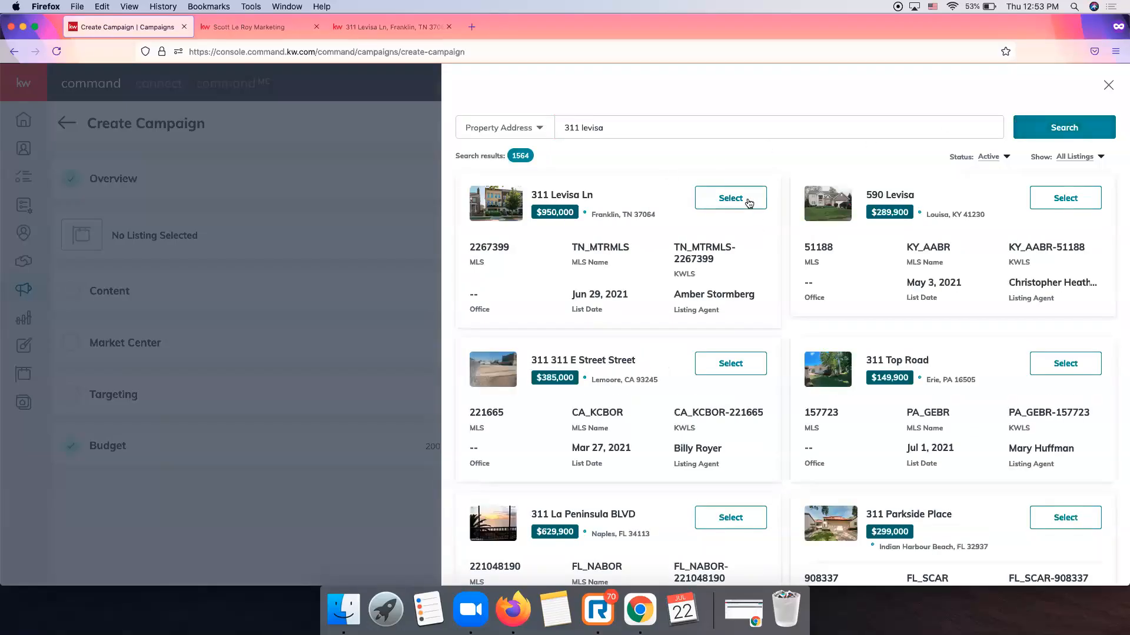
left_click(730, 198)
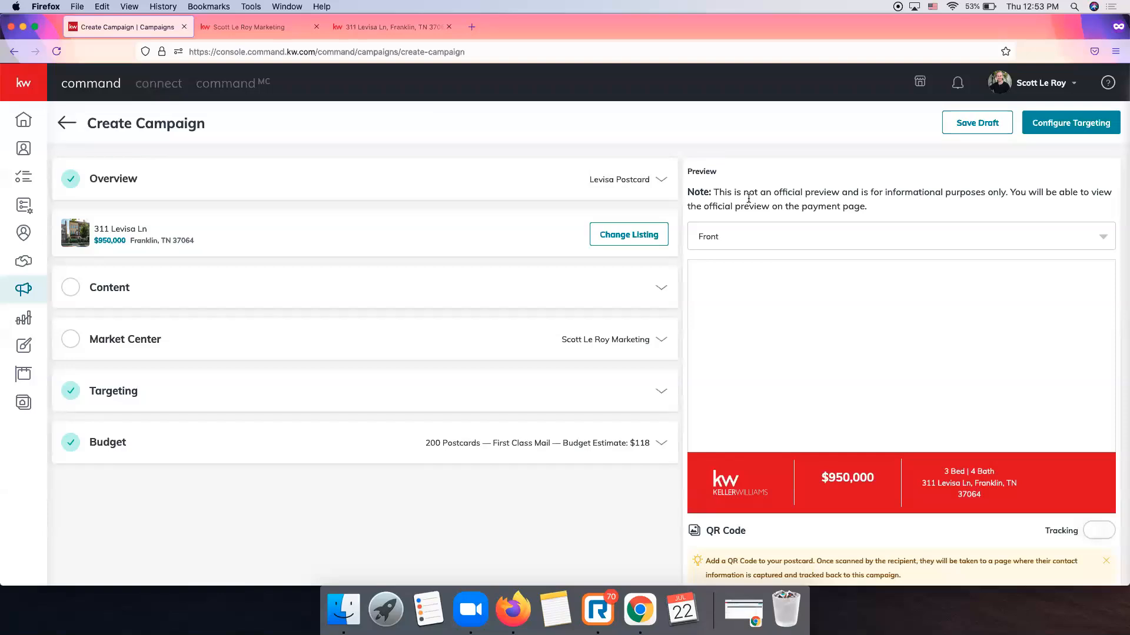
scroll(749, 199, "down", 3)
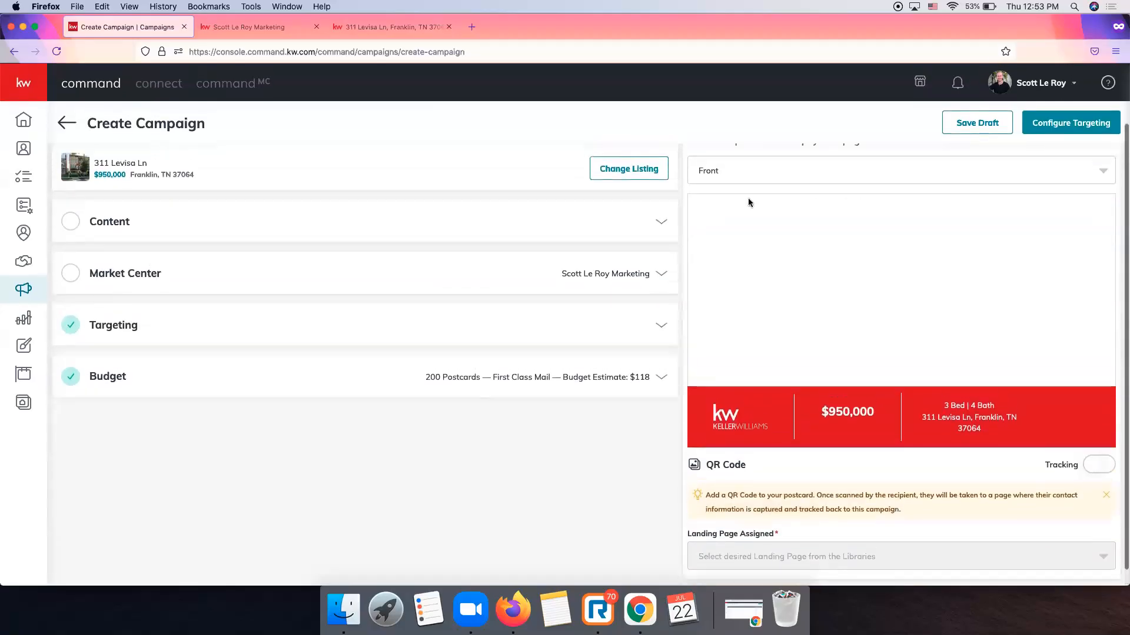
scroll(1014, 293, "up", 3)
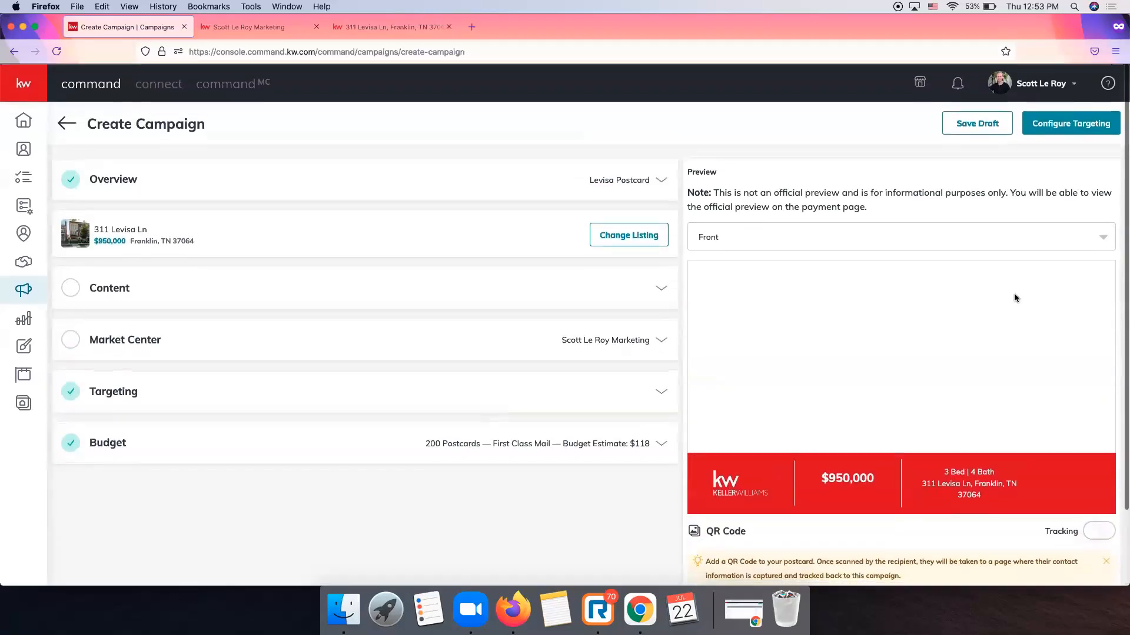
left_click(871, 237)
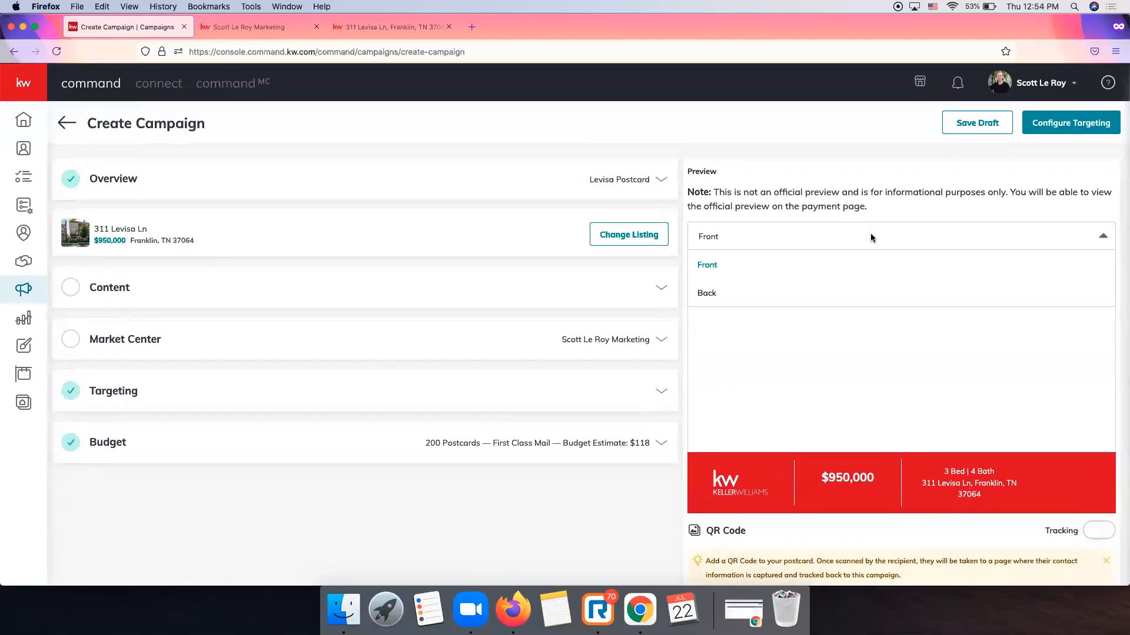
left_click(772, 294)
left_click(753, 236)
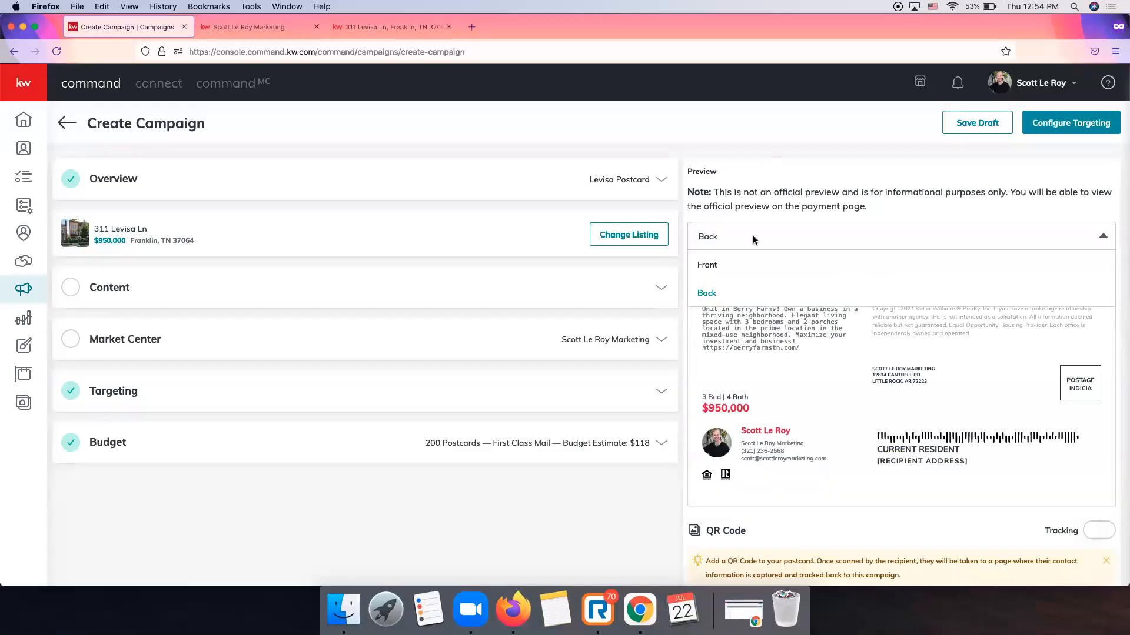
left_click(756, 266)
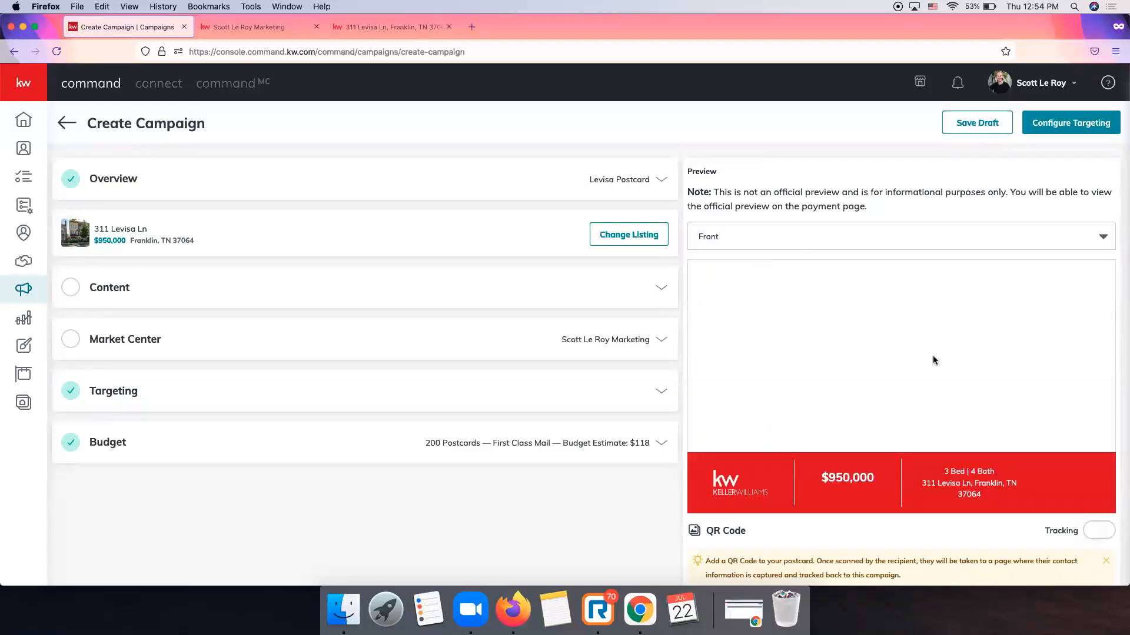
scroll(933, 357, "down", 3)
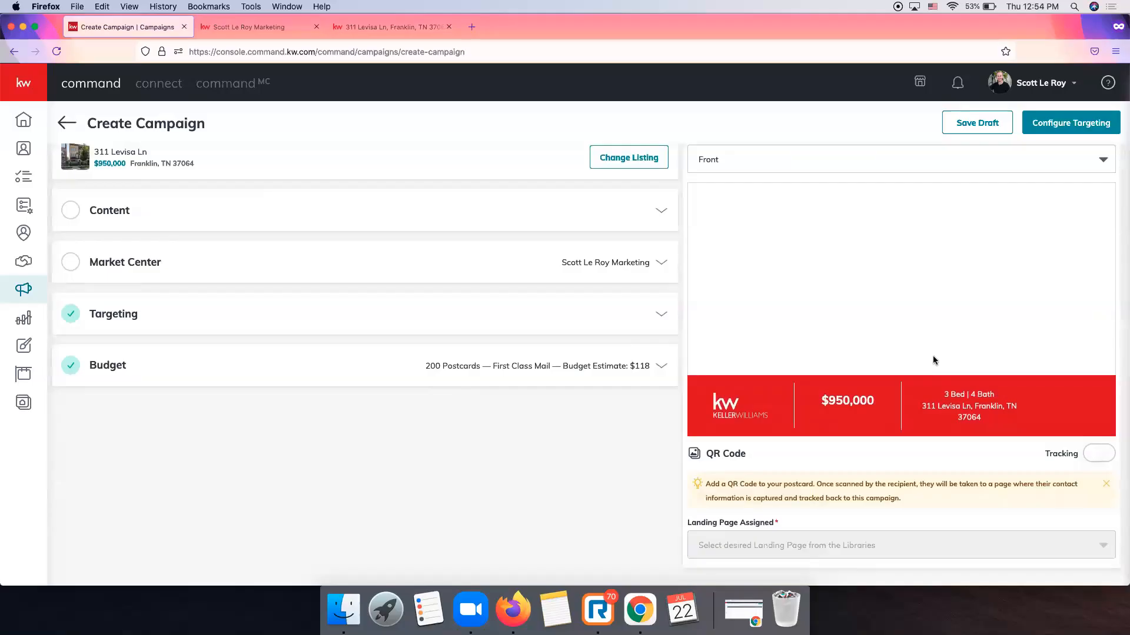
scroll(933, 356, "up", 3)
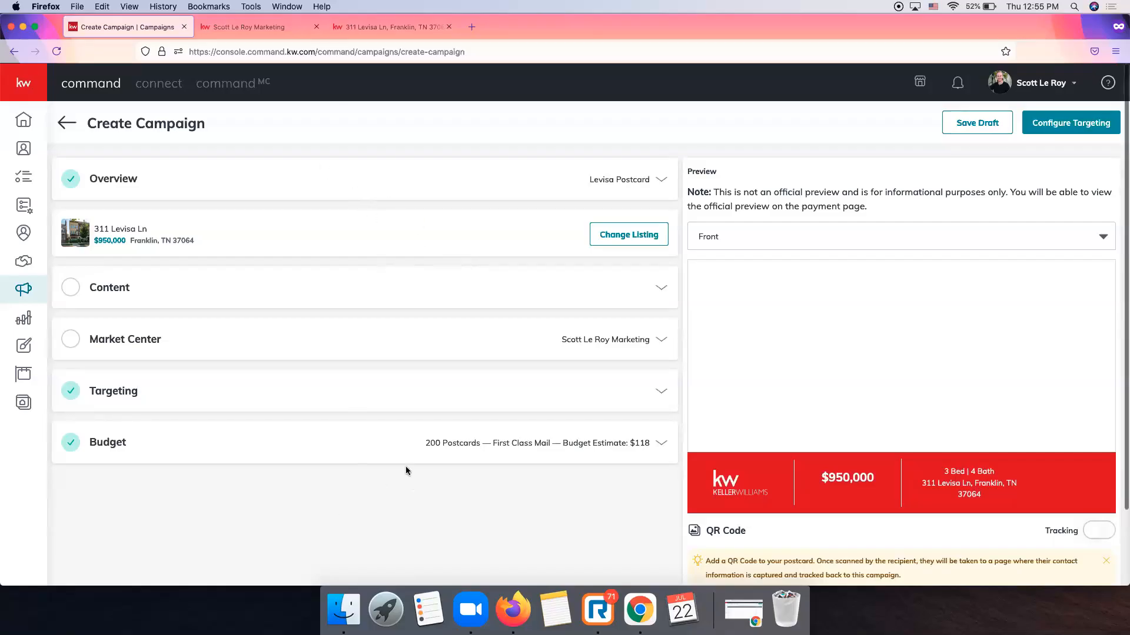
left_click(650, 189)
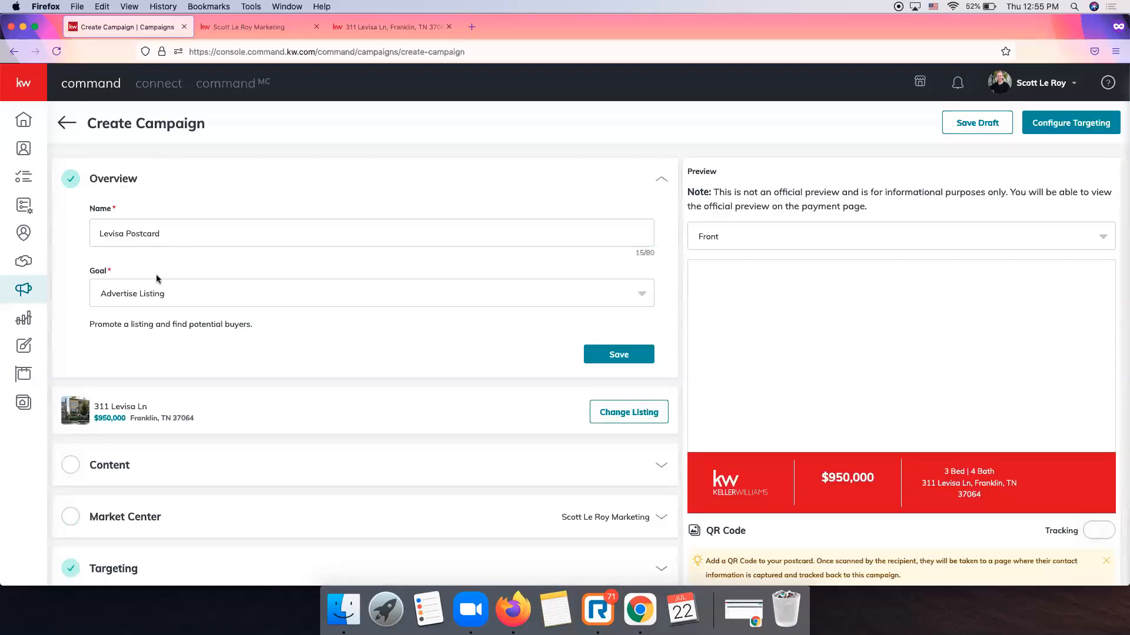
left_click(212, 237)
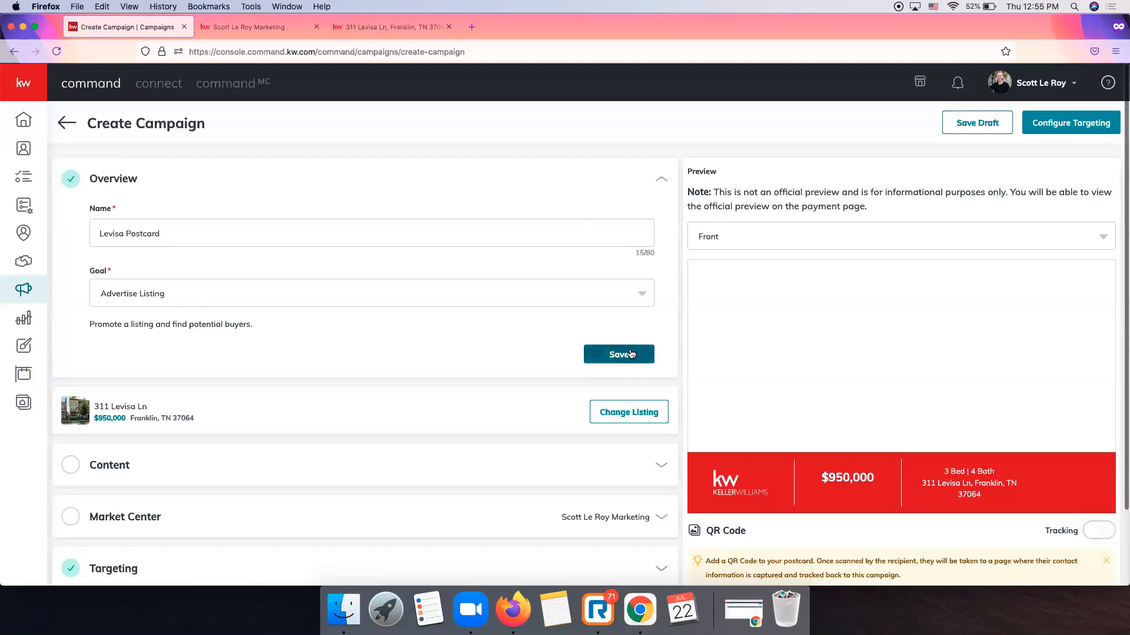
left_click(619, 354)
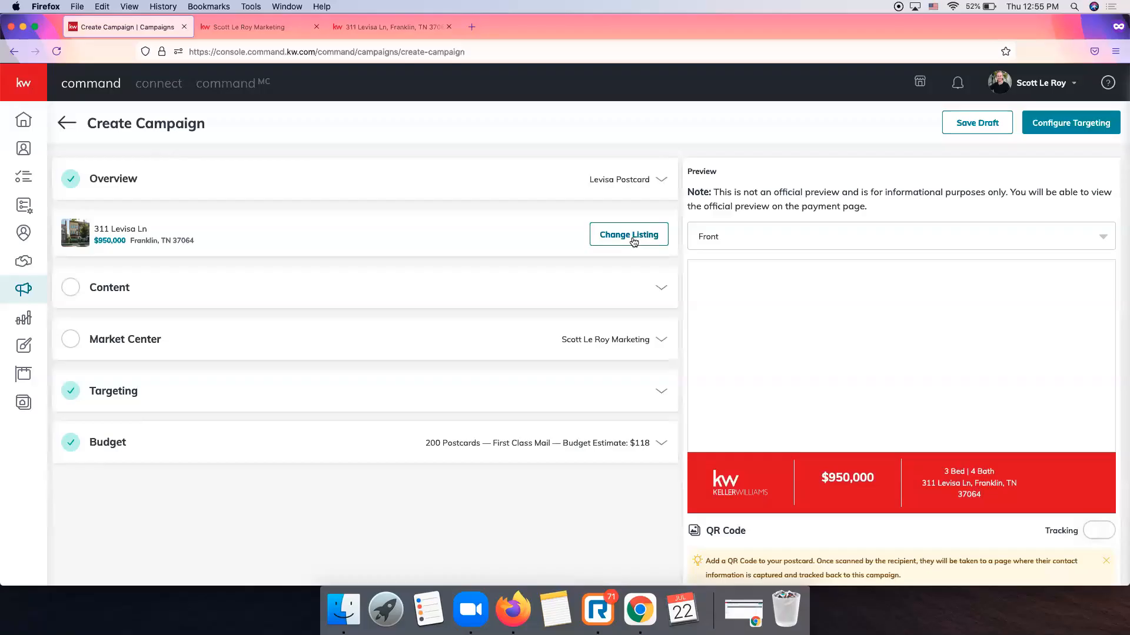
Expand the postcard content settings and browse the list of postcard templates.
left_click(659, 286)
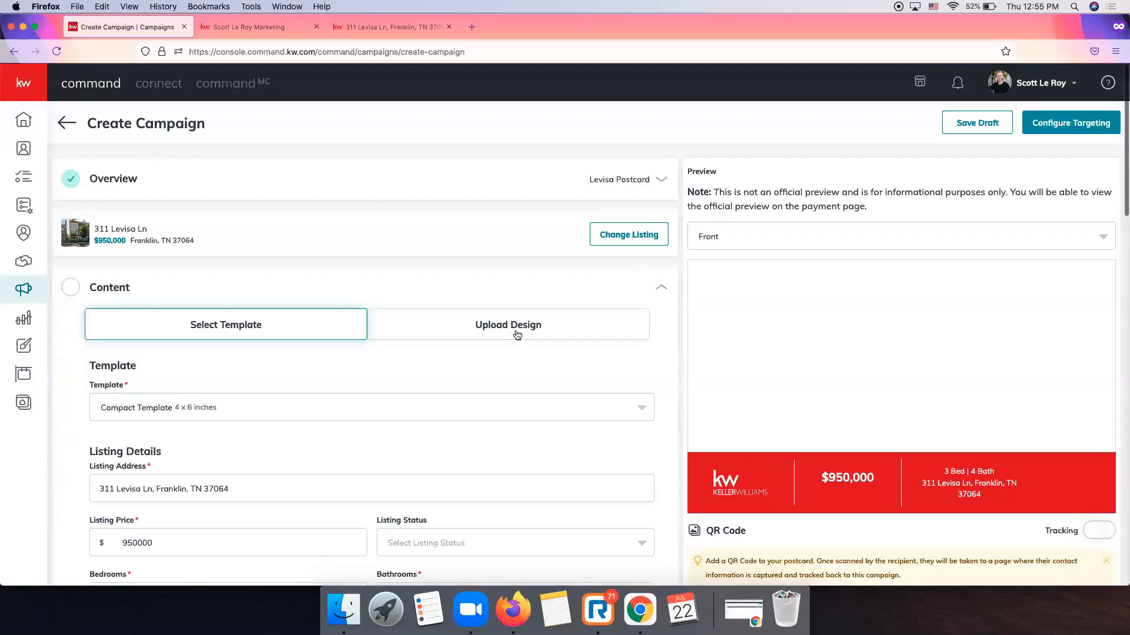
scroll(277, 233, "down", 1)
scroll(278, 233, "up", 2)
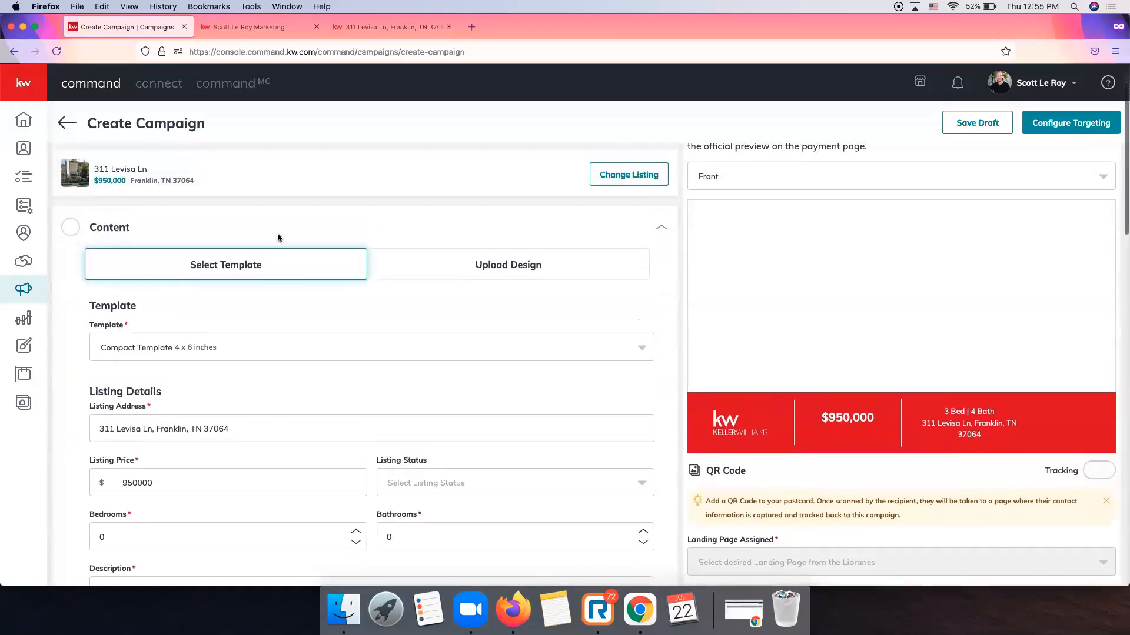
left_click(386, 343)
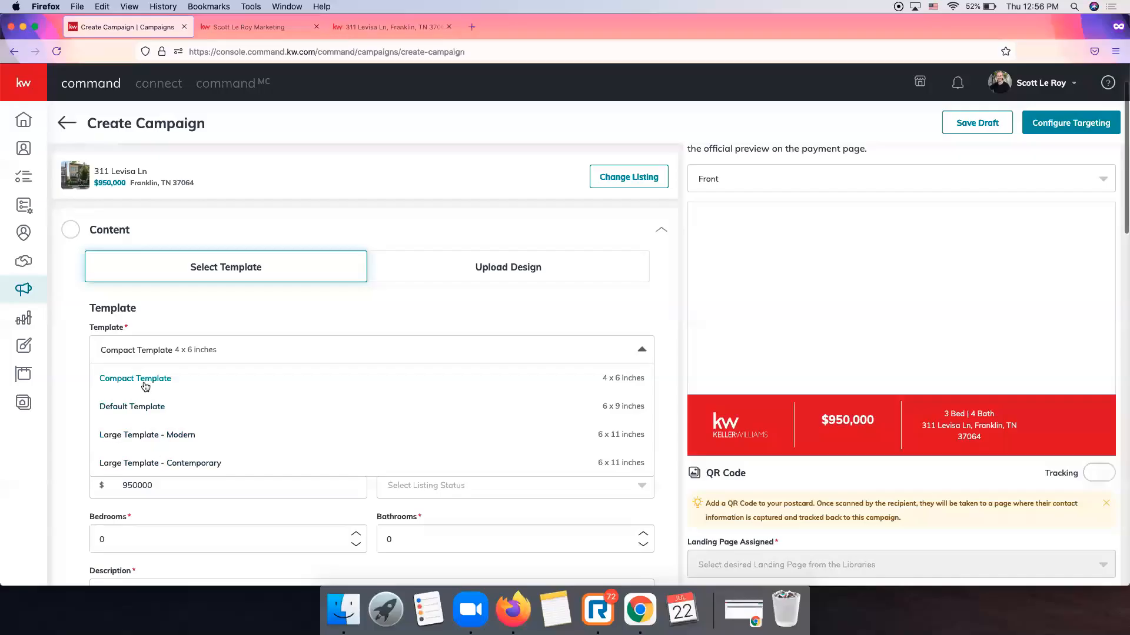
scroll(156, 385, "down", 2)
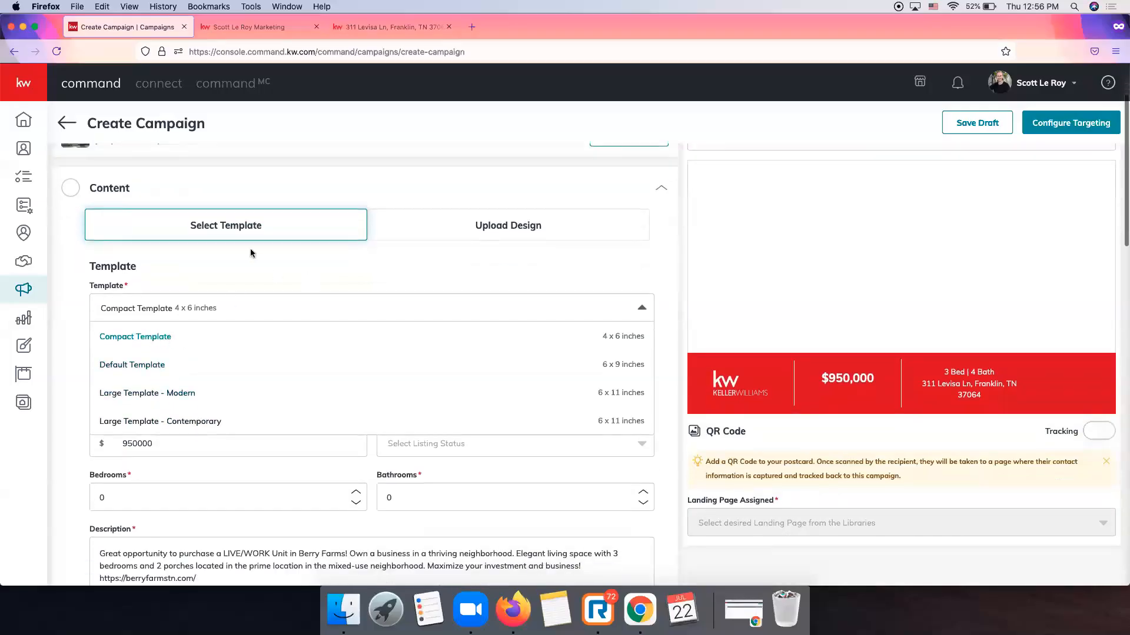
left_click(358, 282)
Compare Upload Design with template mode, settling on the Compact Template (4 x 6 inches).
left_click(474, 235)
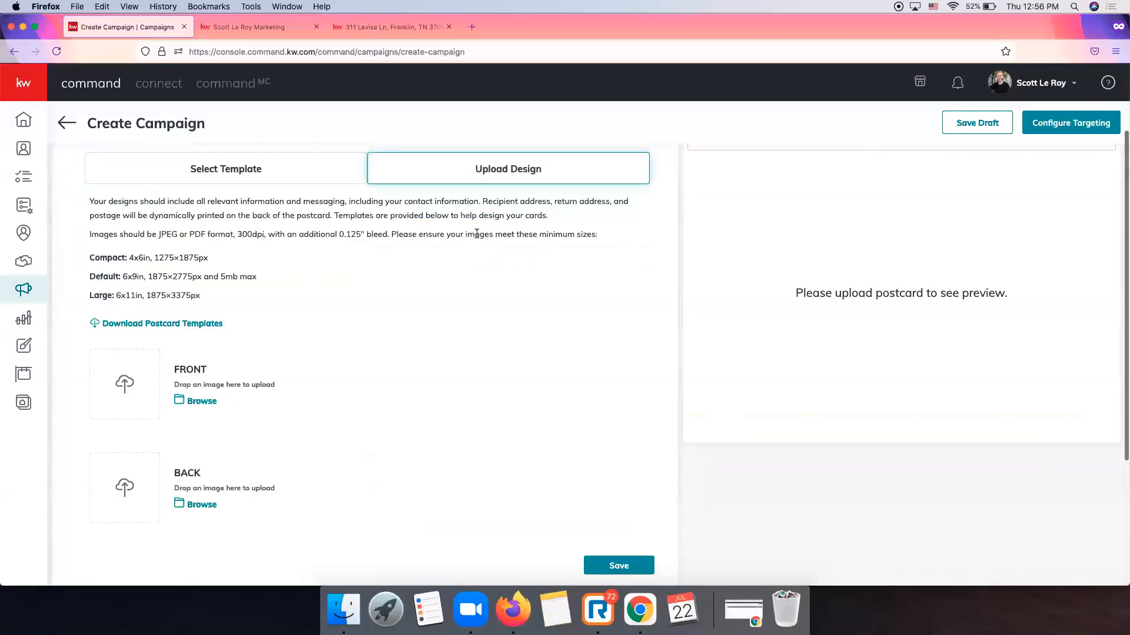
scroll(361, 306, "down", 4)
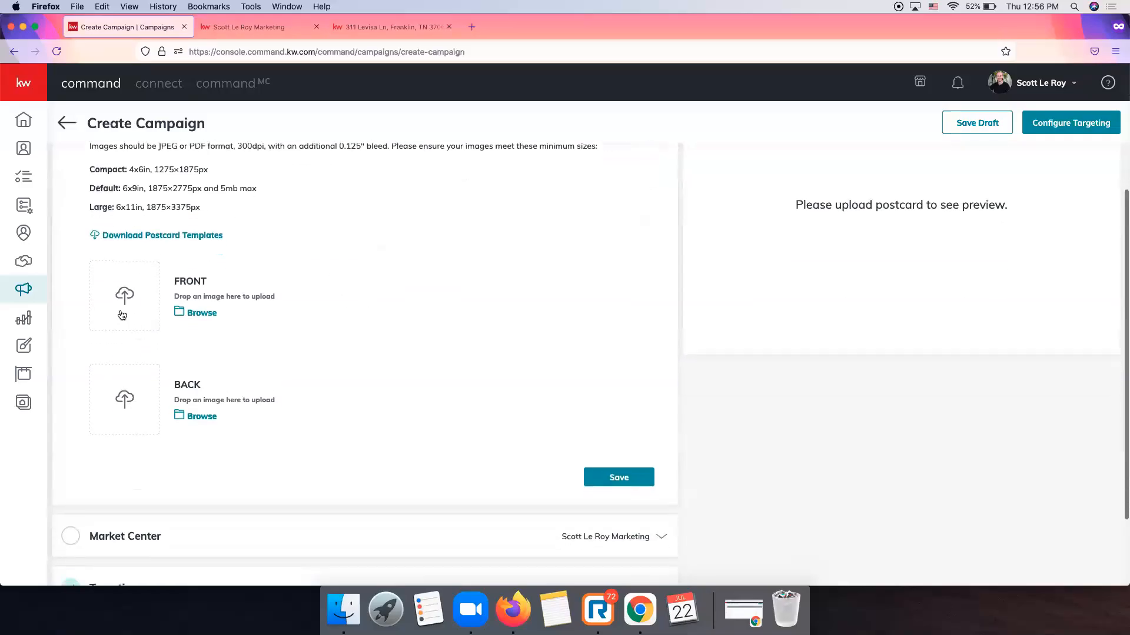
scroll(230, 394, "up", 3)
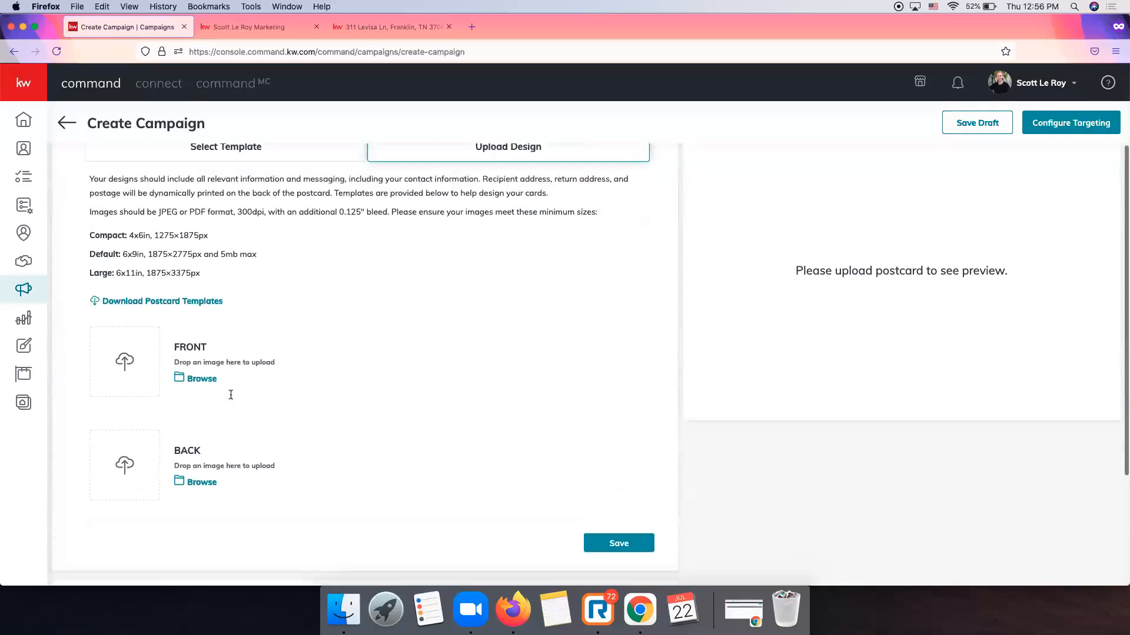
scroll(219, 288, "up", 2)
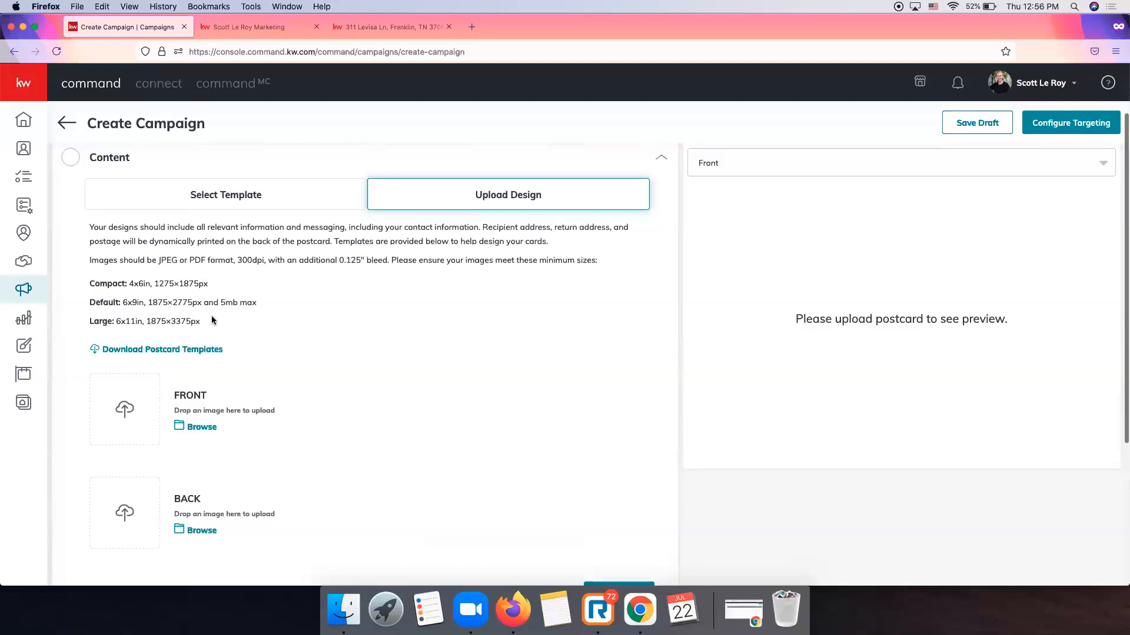
scroll(244, 302, "down", 1)
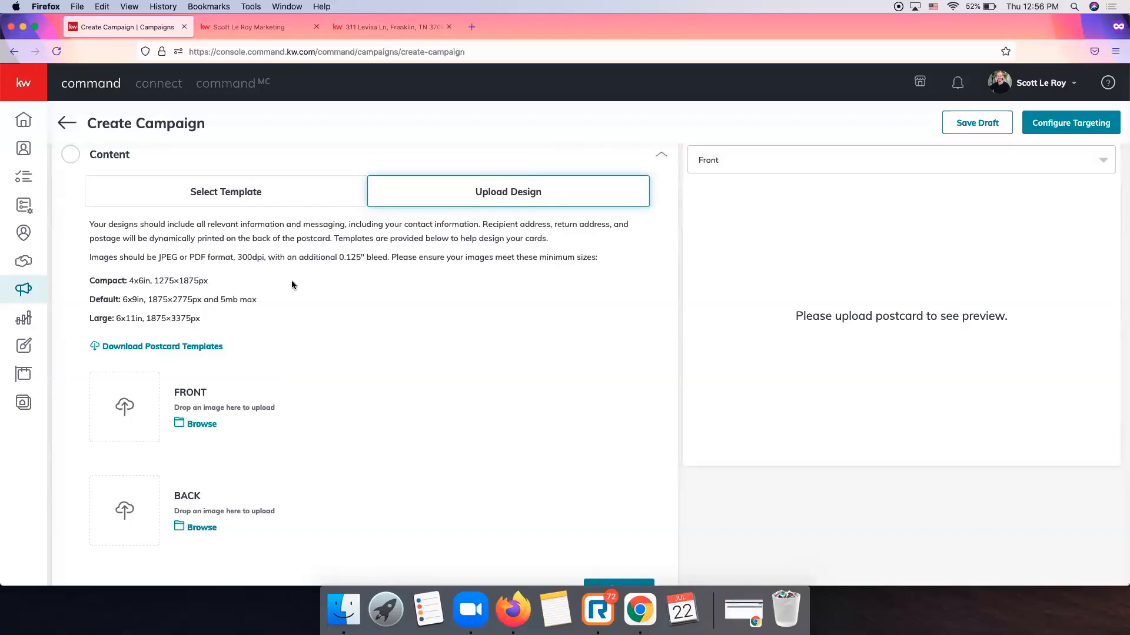
scroll(291, 280, "up", 3)
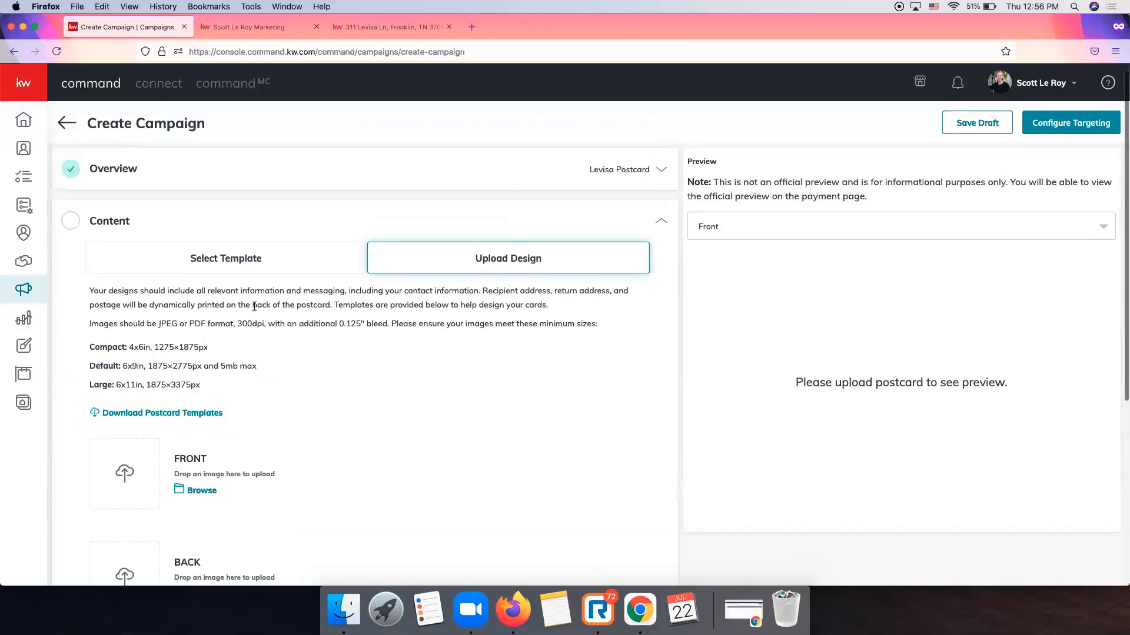
left_click(250, 275)
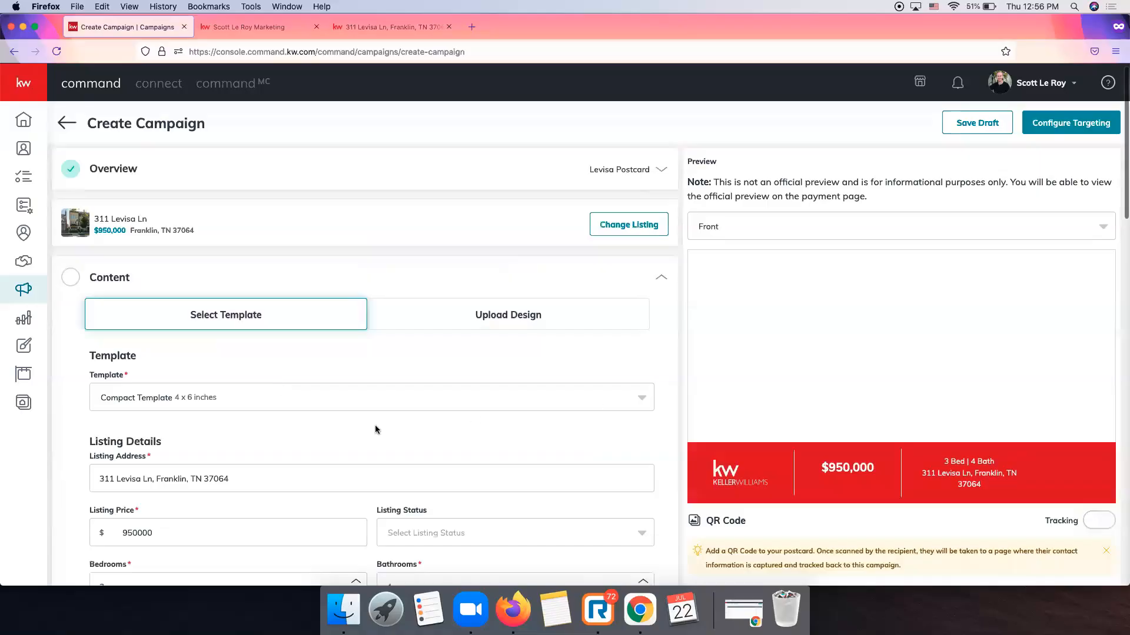
left_click(287, 402)
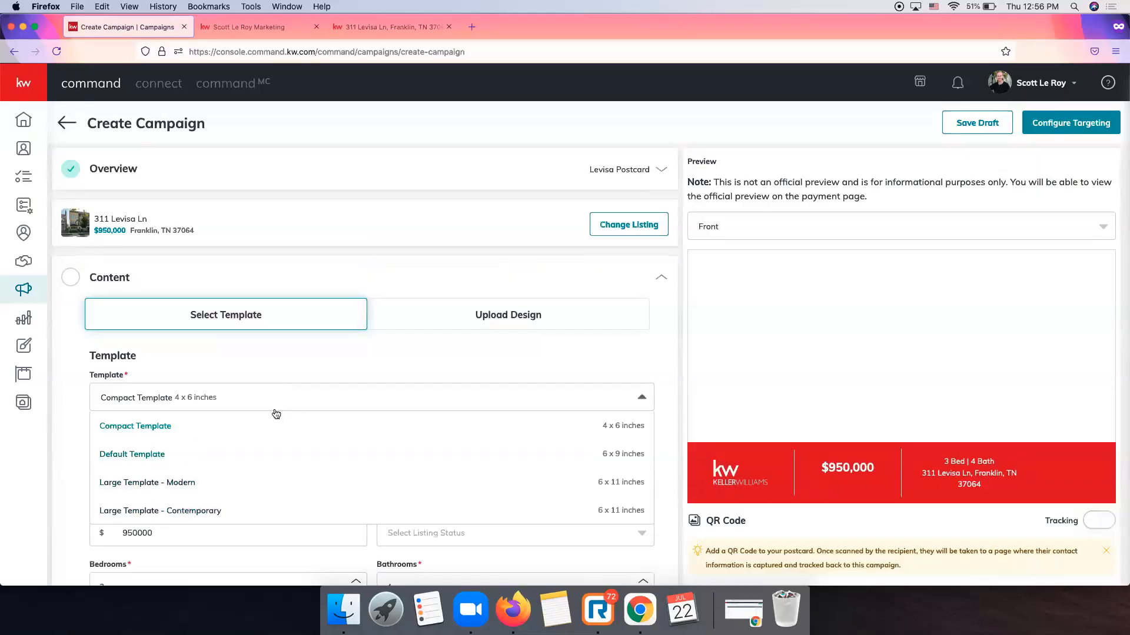
left_click(450, 346)
left_click(457, 320)
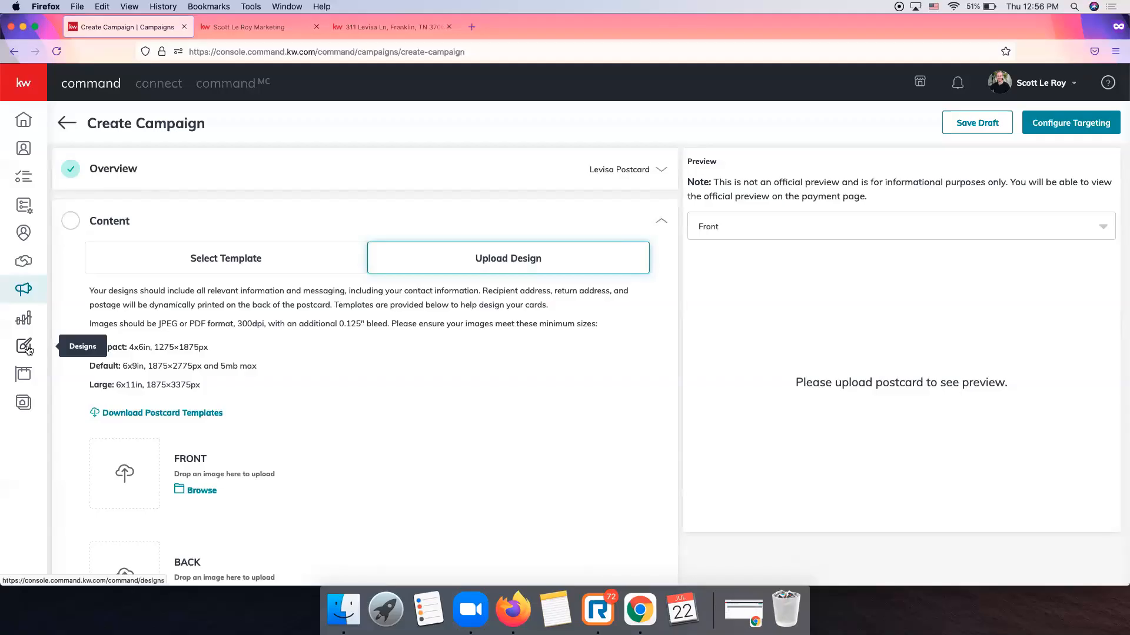
left_click(255, 259)
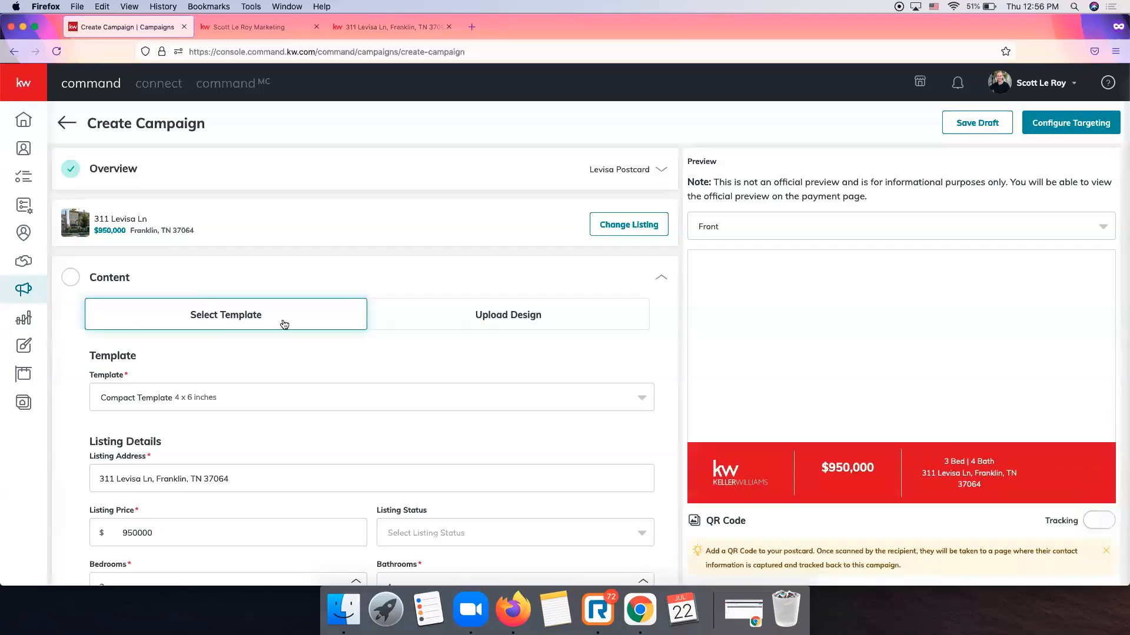
scroll(285, 347, "down", 2)
Keep the Compact Template as the postcard template.
left_click(172, 339)
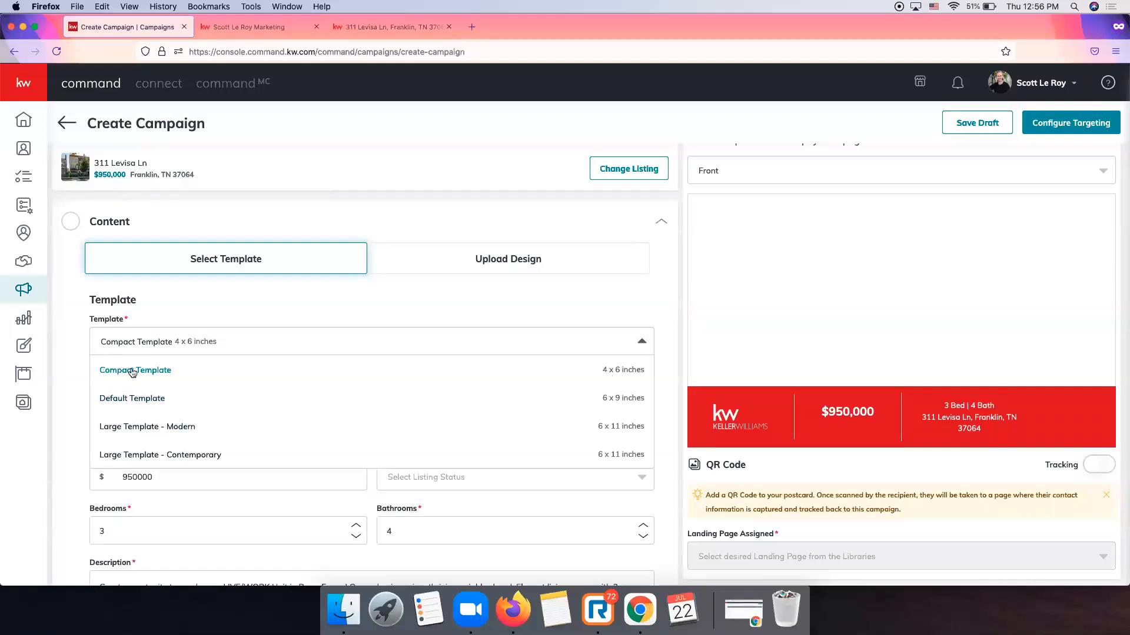
scroll(154, 434, "down", 1)
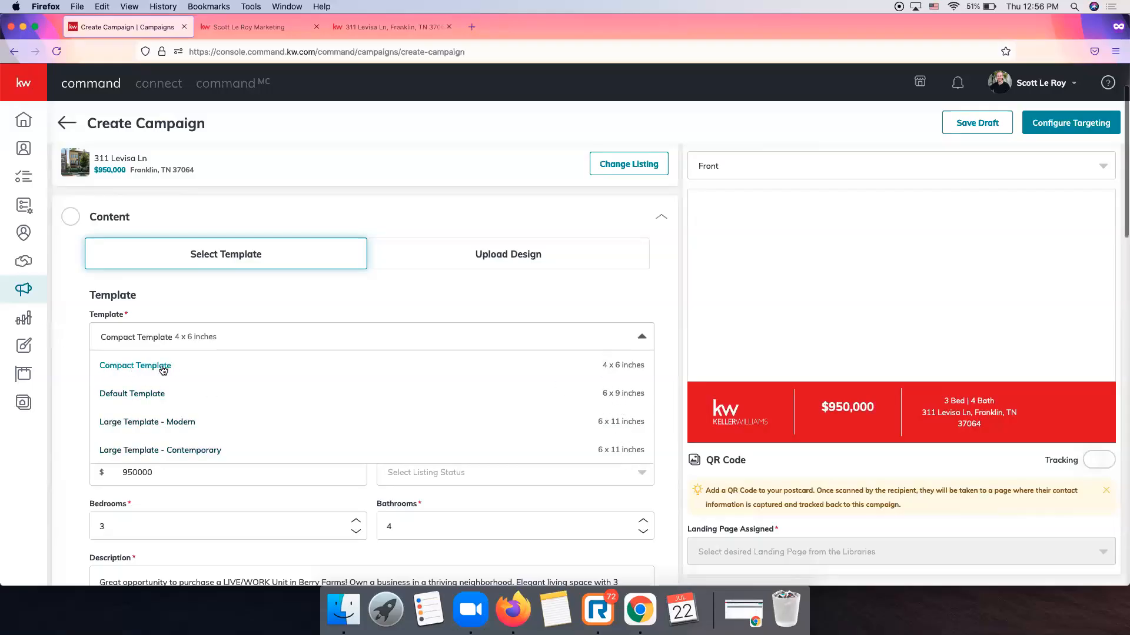
left_click(143, 370)
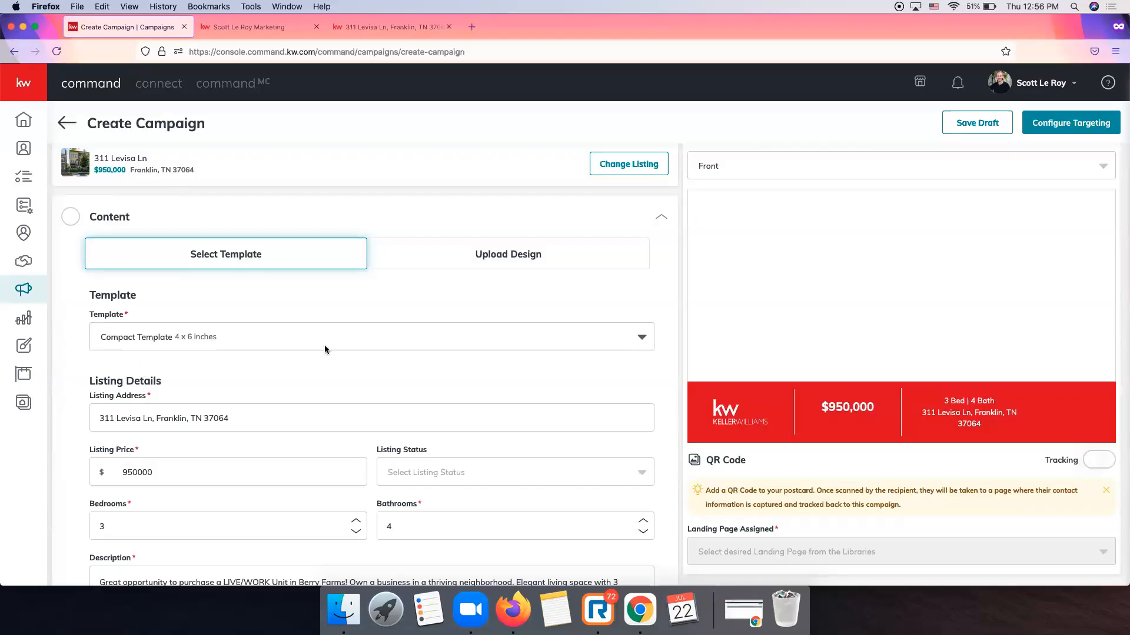
scroll(325, 349, "down", 3)
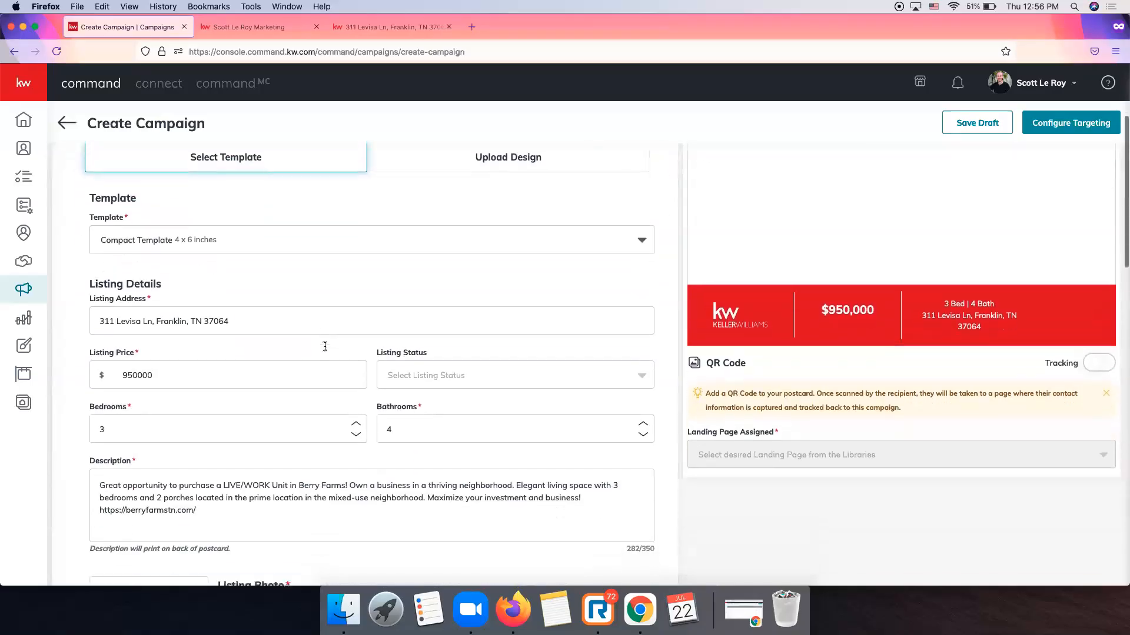
scroll(324, 348, "down", 2)
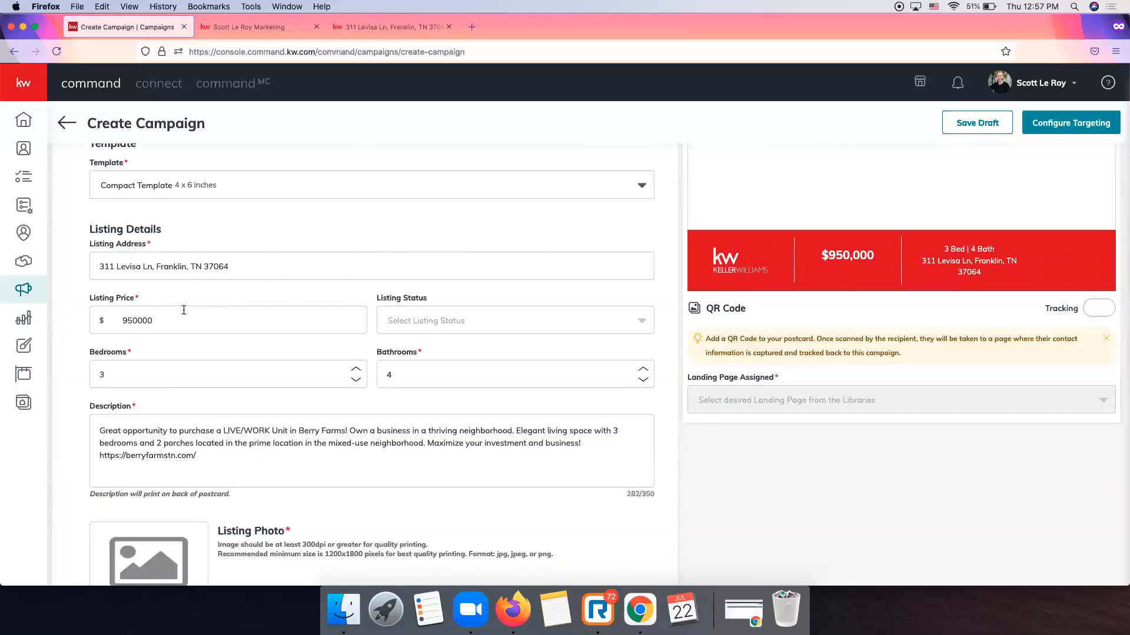
Set the listing status to JUST LISTED and review the listing details.
left_click(447, 323)
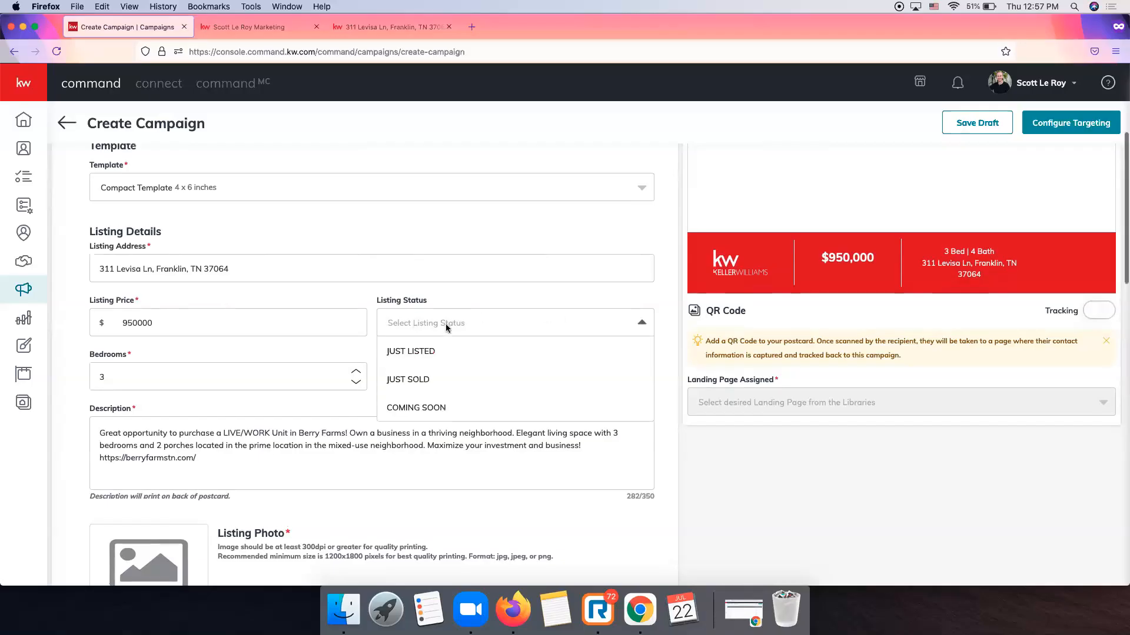
left_click(413, 360)
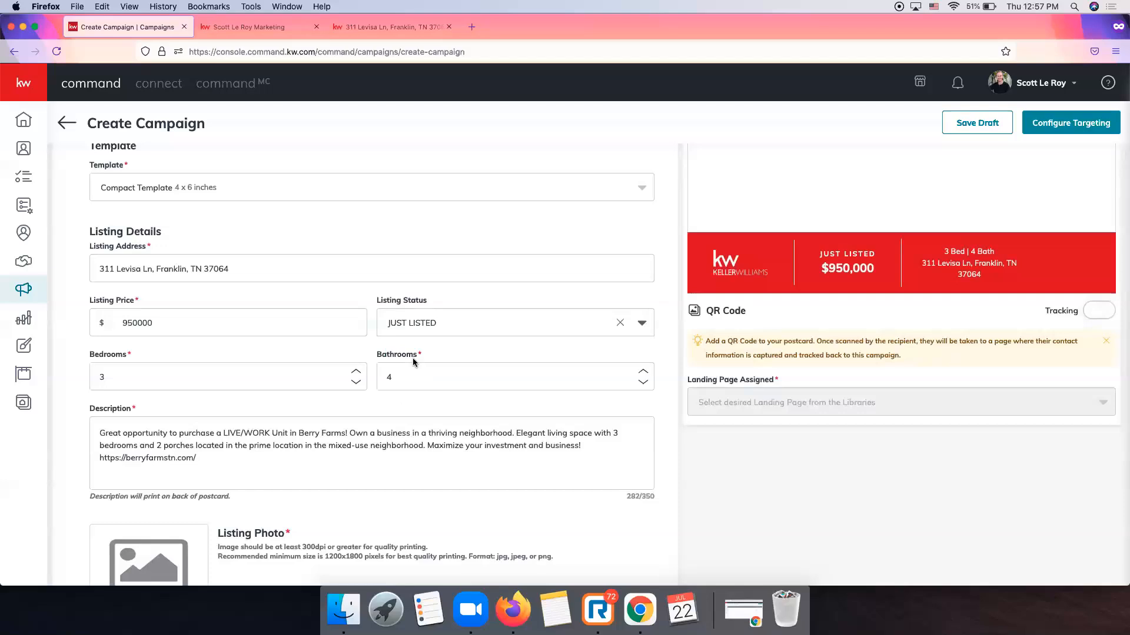
scroll(842, 344, "up", 3)
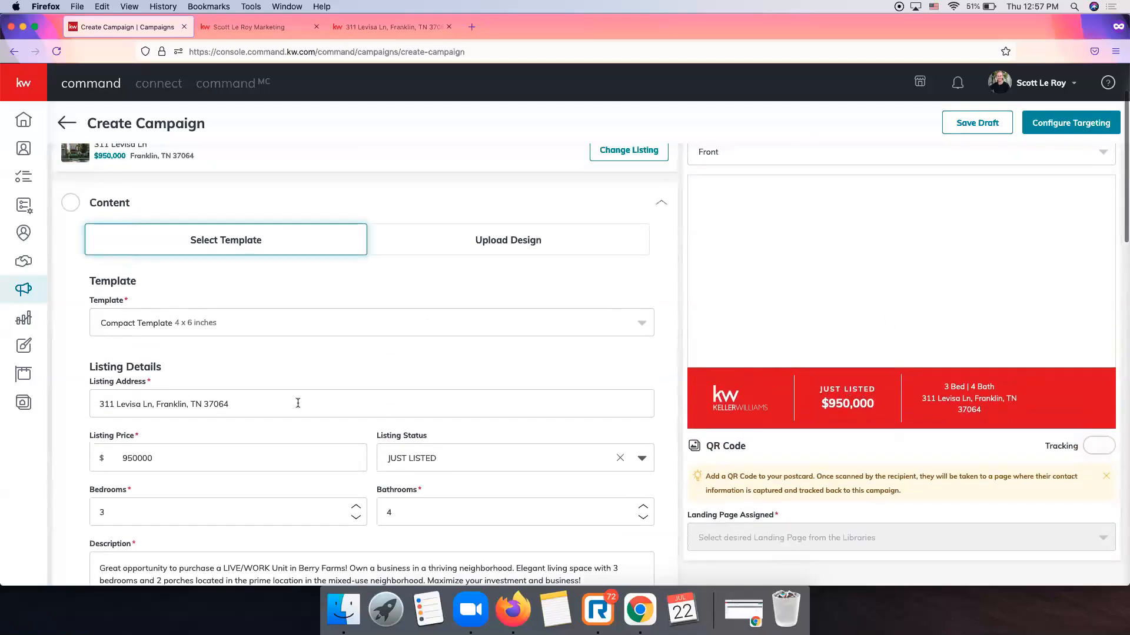
scroll(298, 403, "down", 5)
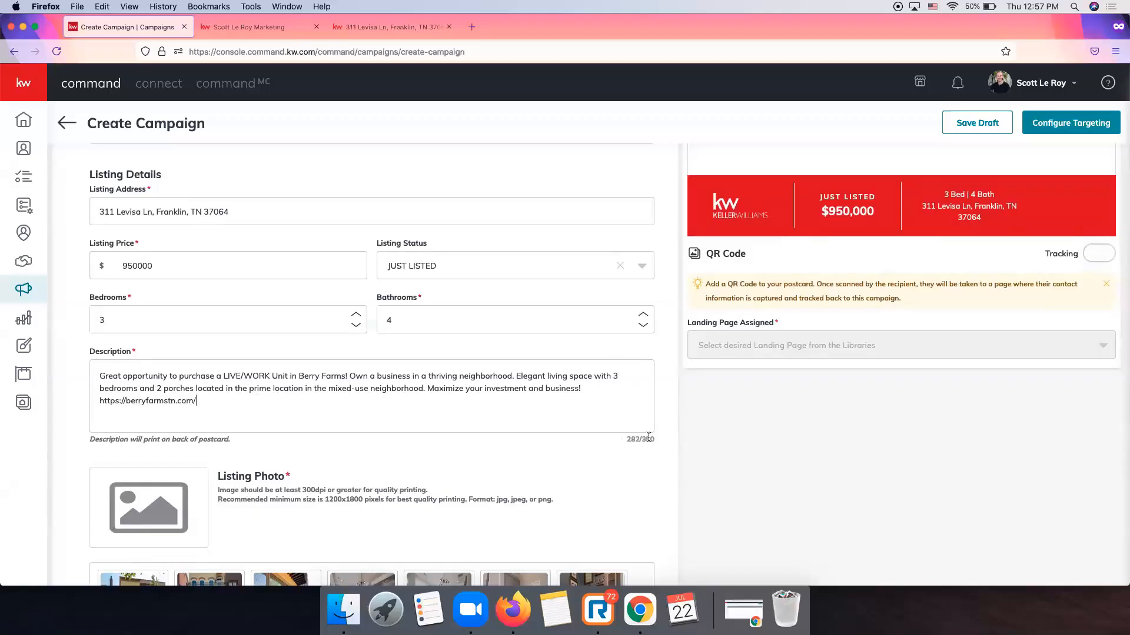
scroll(619, 369, "up", 2)
scroll(576, 430, "up", 7)
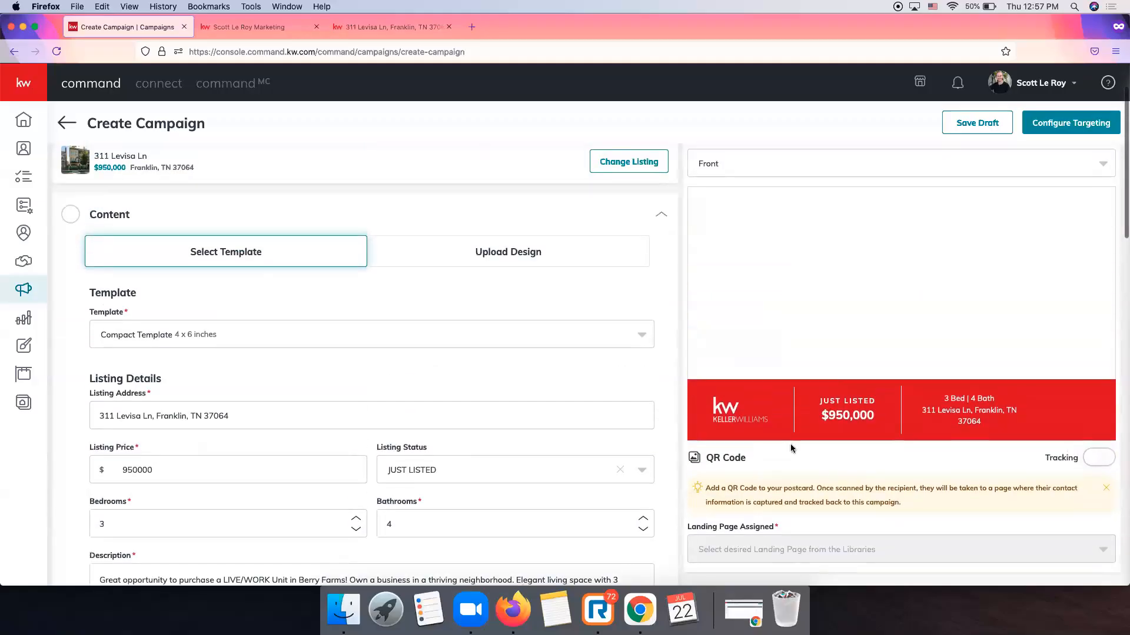
Preview the back of the postcard.
left_click(786, 210)
left_click(746, 266)
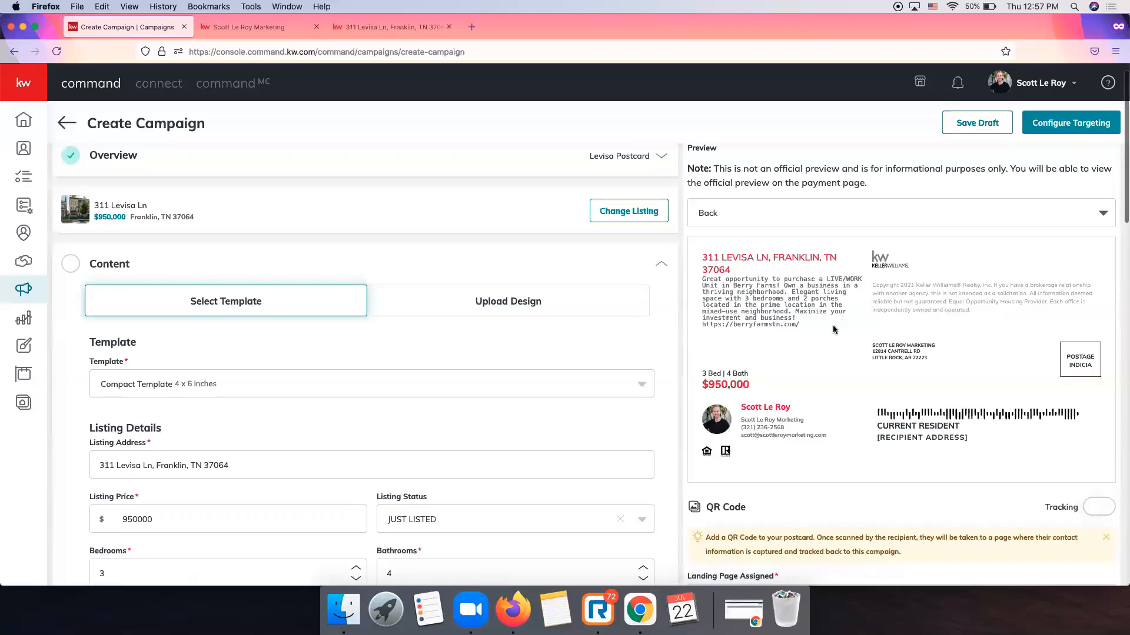
scroll(541, 321, "down", 10)
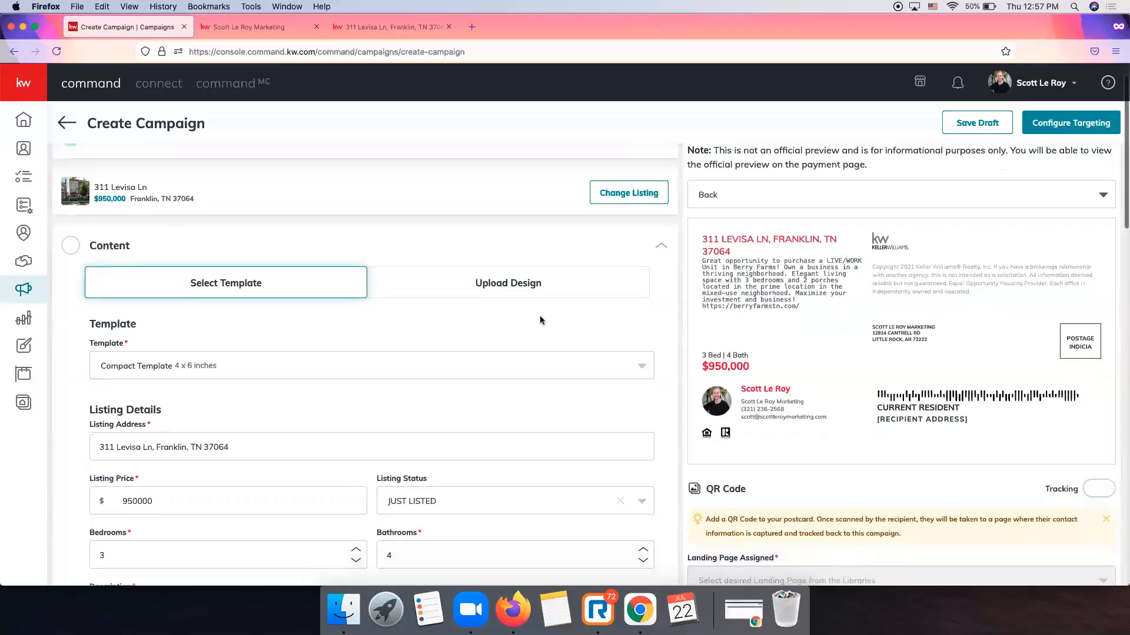
scroll(540, 319, "down", 6)
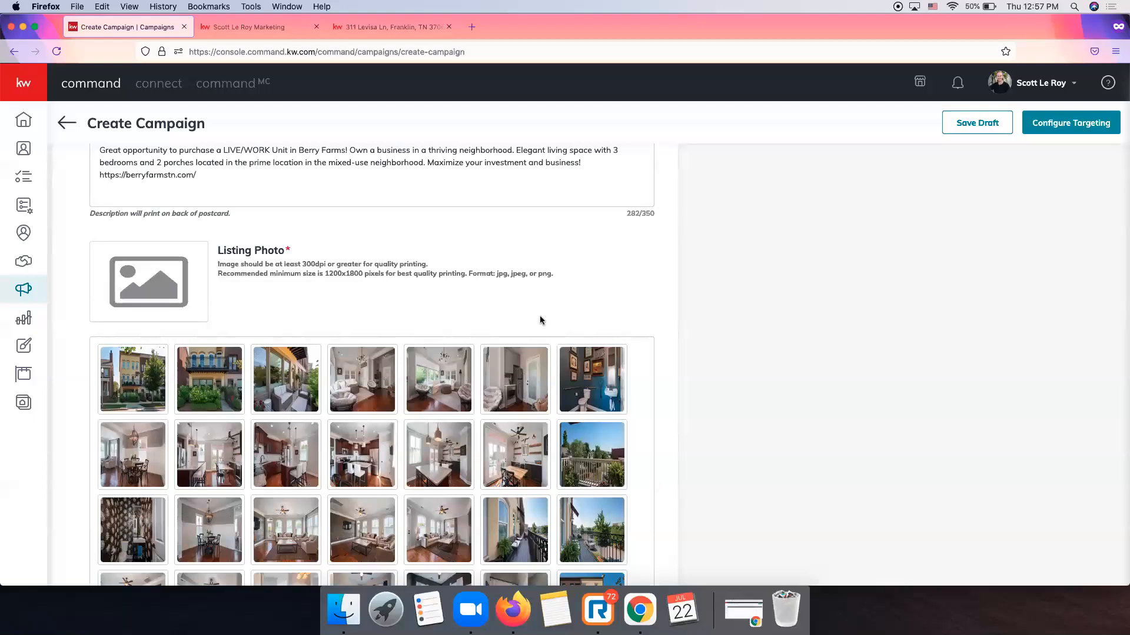
scroll(540, 320, "down", 1)
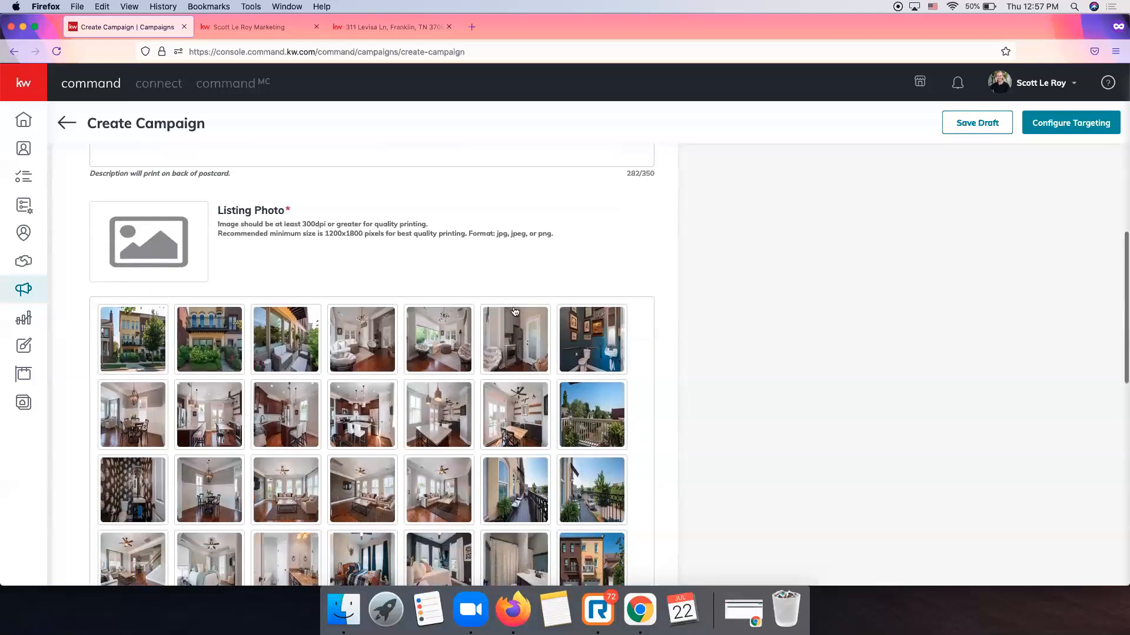
Make the living-room shot the listing photo and save the Content section.
left_click(141, 343)
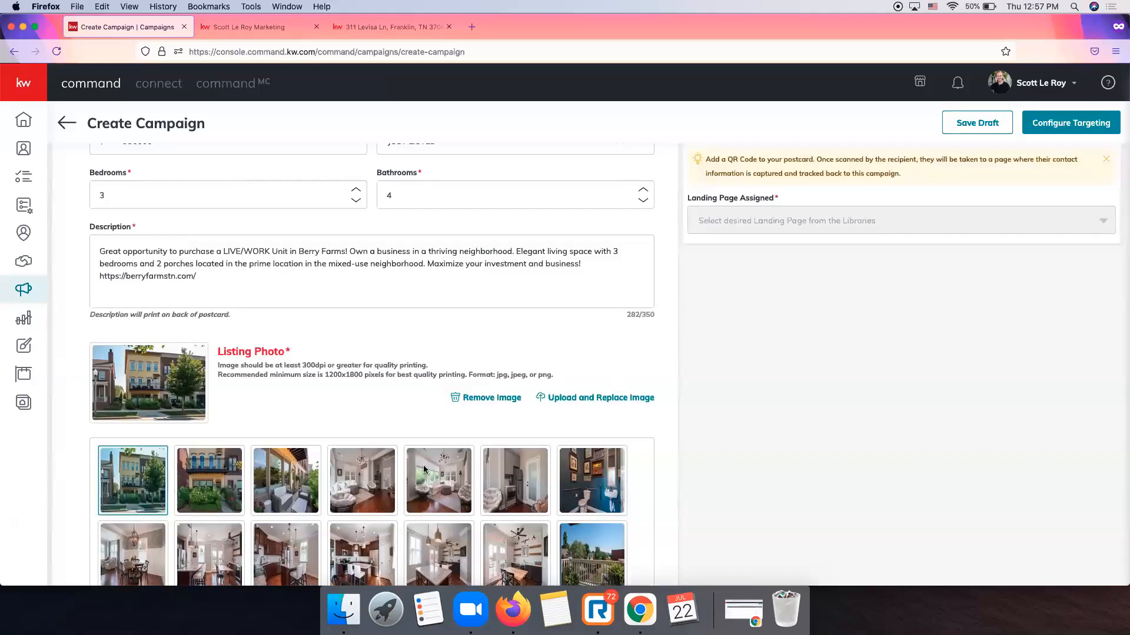
left_click(450, 471)
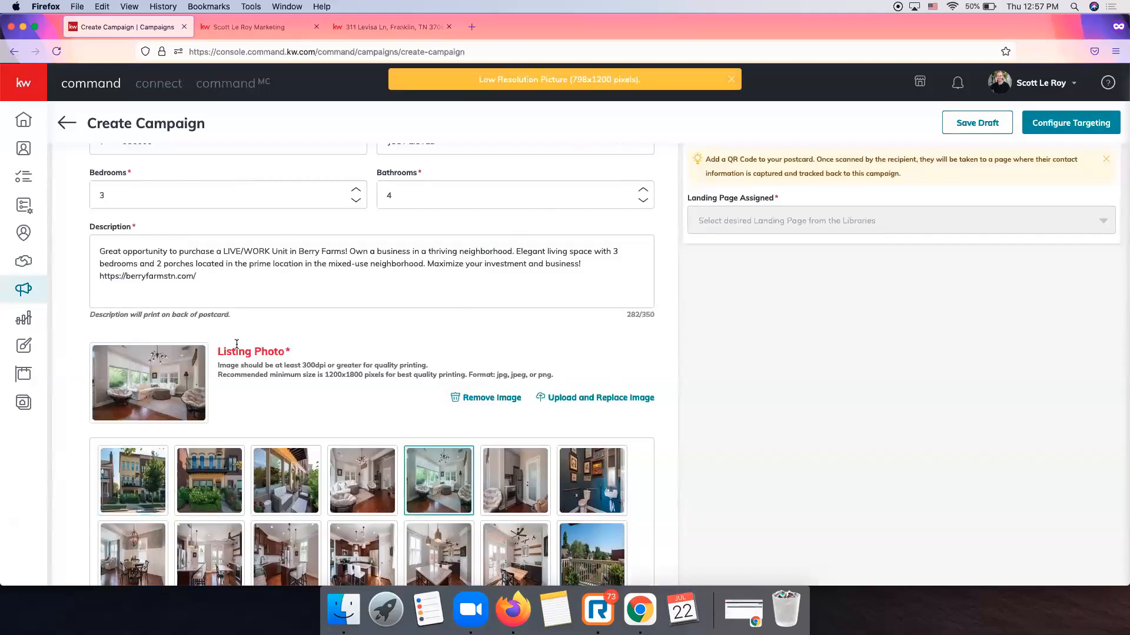
scroll(262, 354, "down", 15)
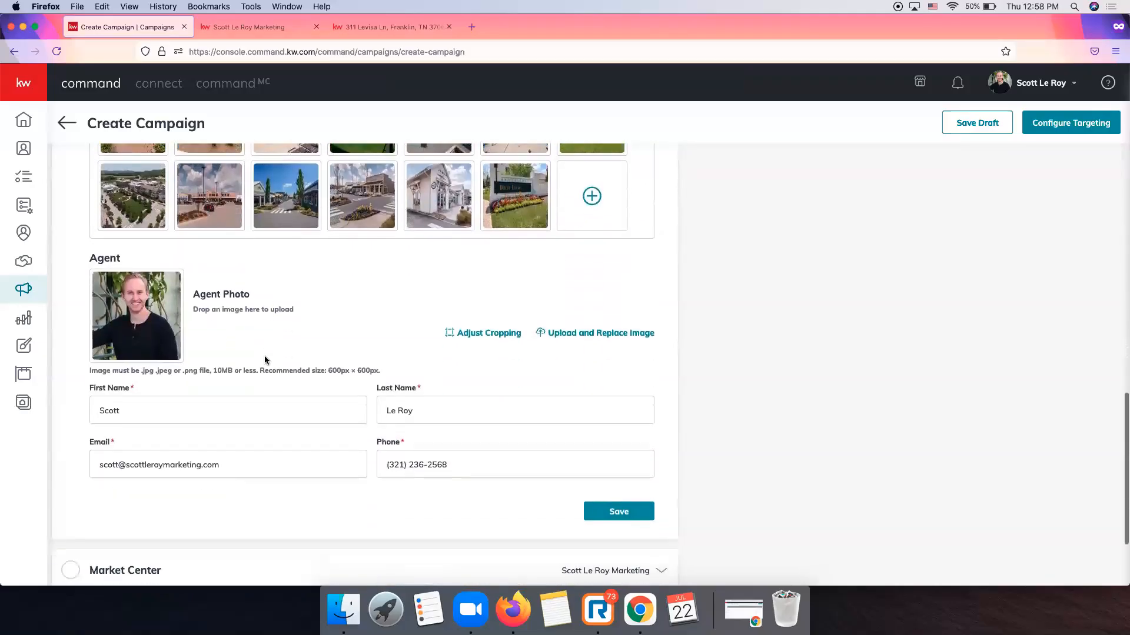
left_click(600, 510)
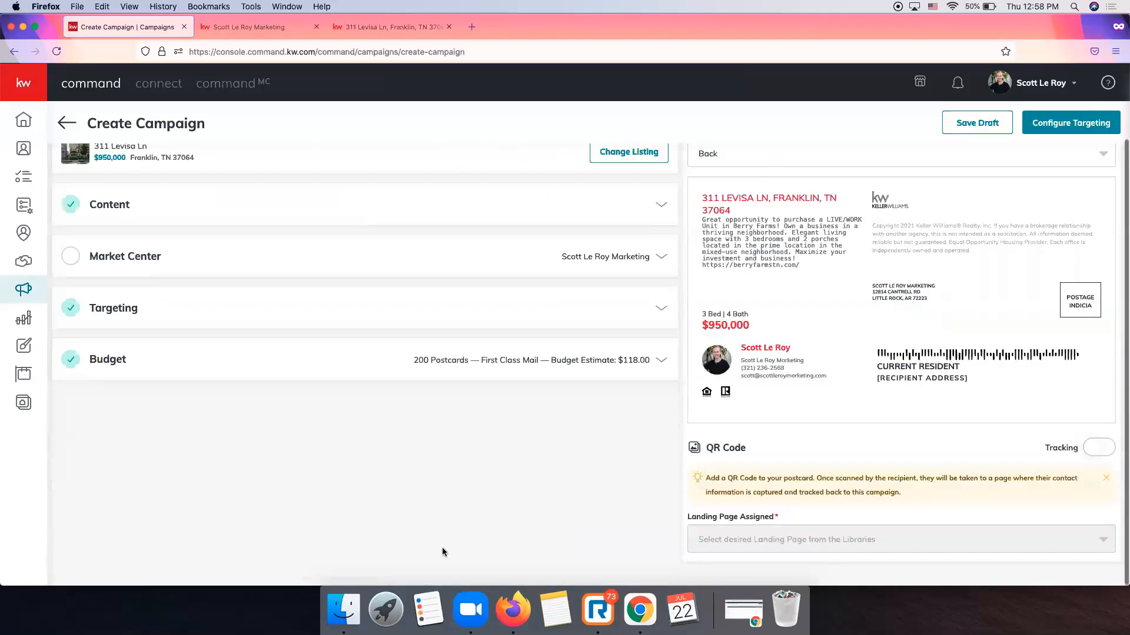
scroll(432, 546, "up", 3)
Preview the postcard front and reopen the Content details for review.
left_click(860, 234)
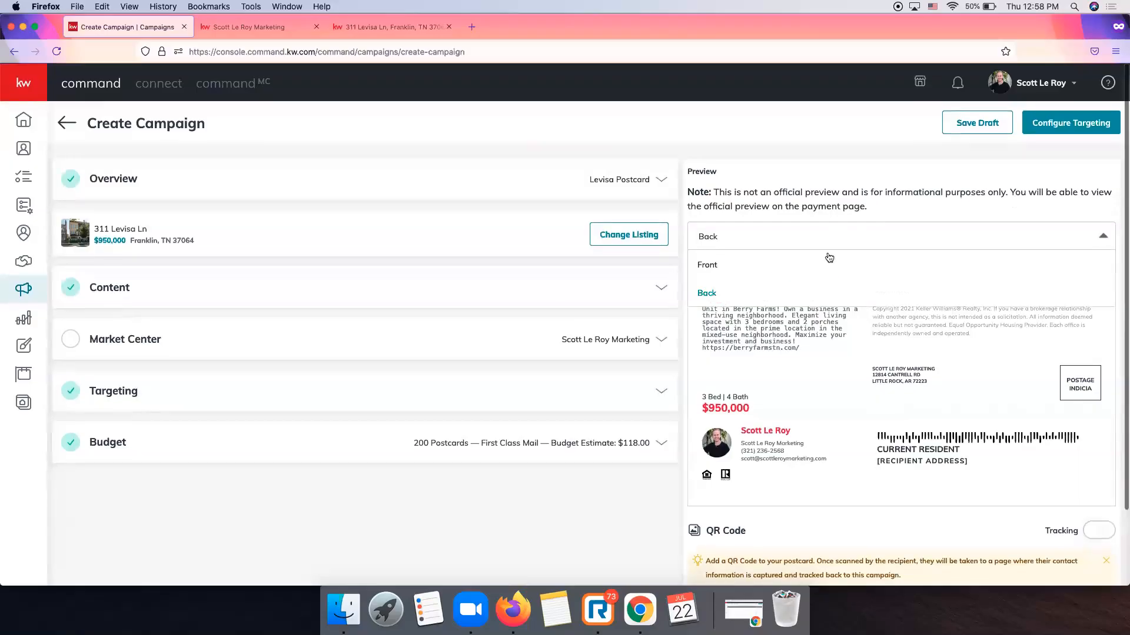
left_click(818, 262)
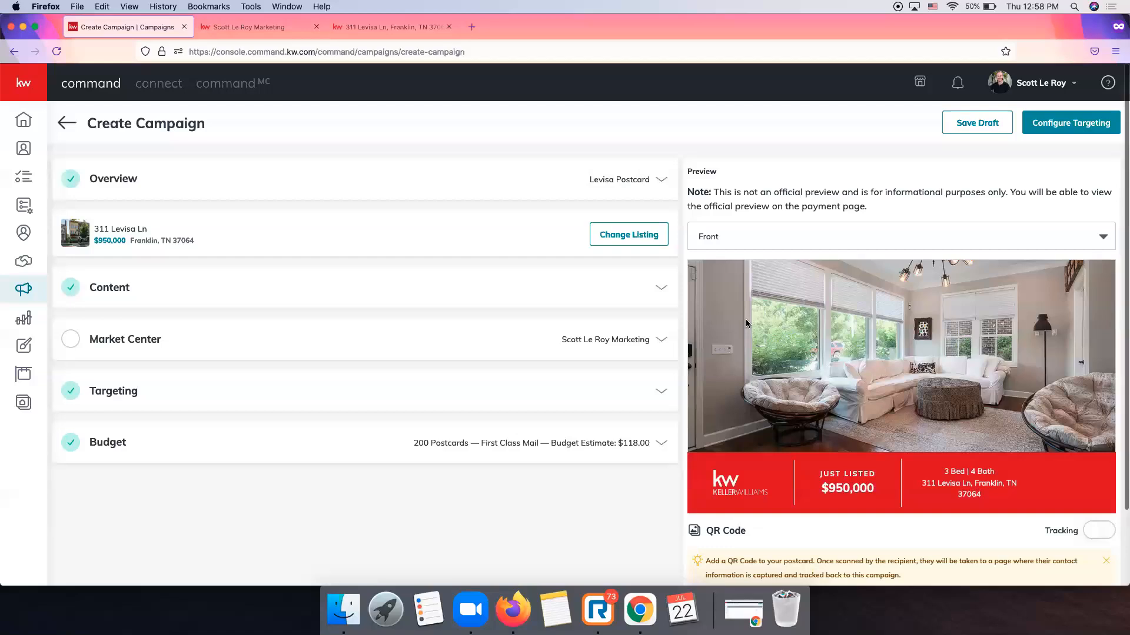
left_click(661, 287)
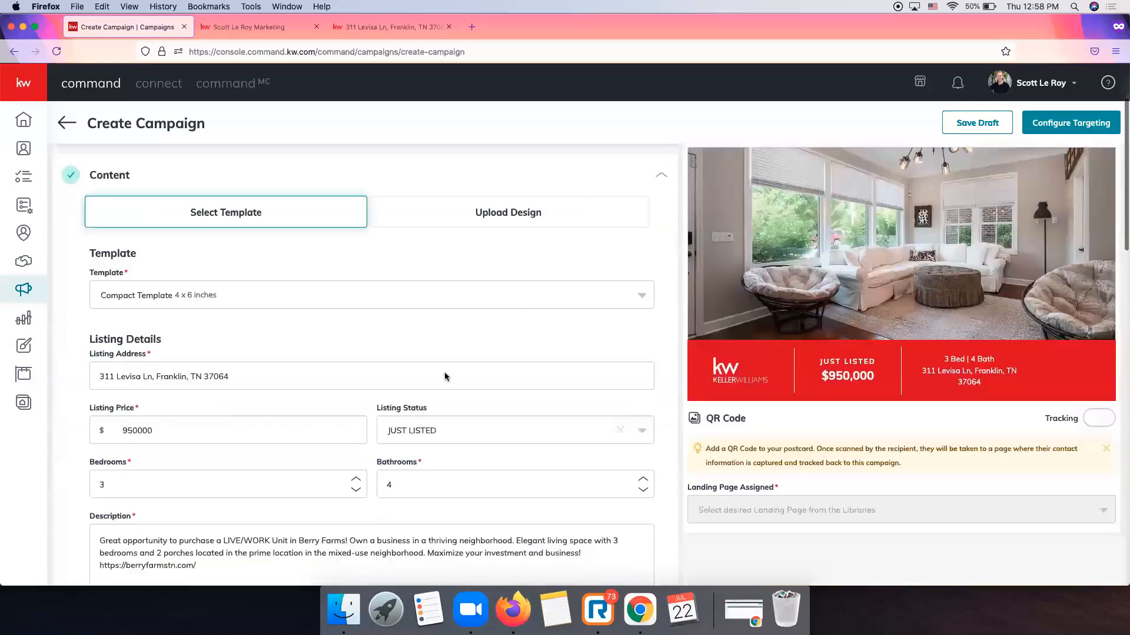
scroll(444, 376, "down", 5)
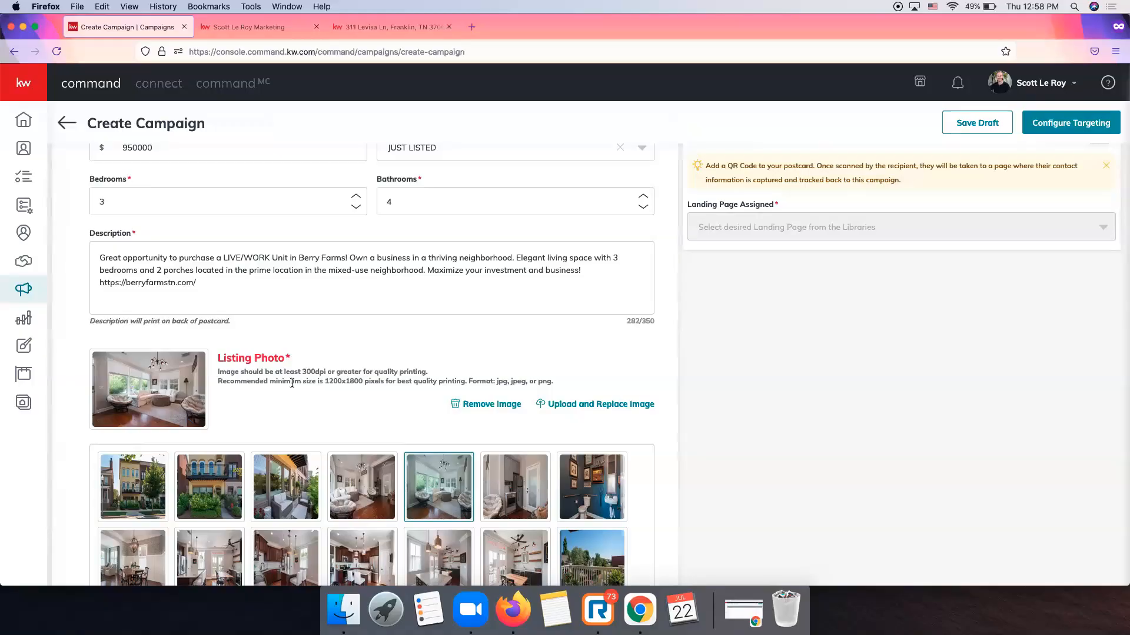
scroll(292, 383, "up", 5)
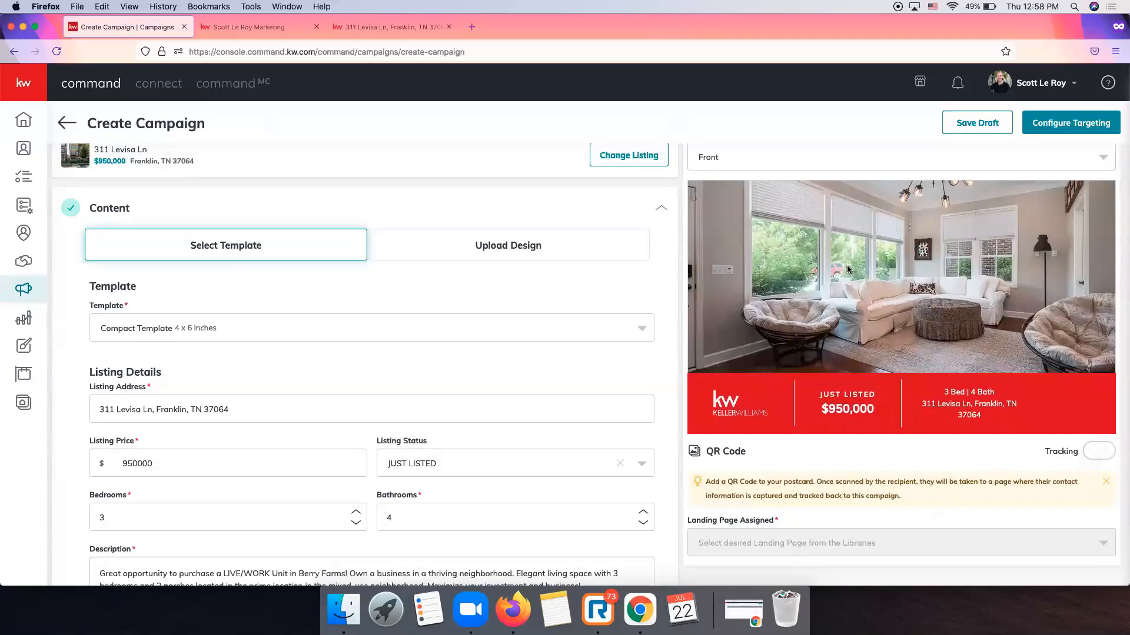
Review the listing details and photo grid, then save the Content section.
scroll(847, 269, "down", 5)
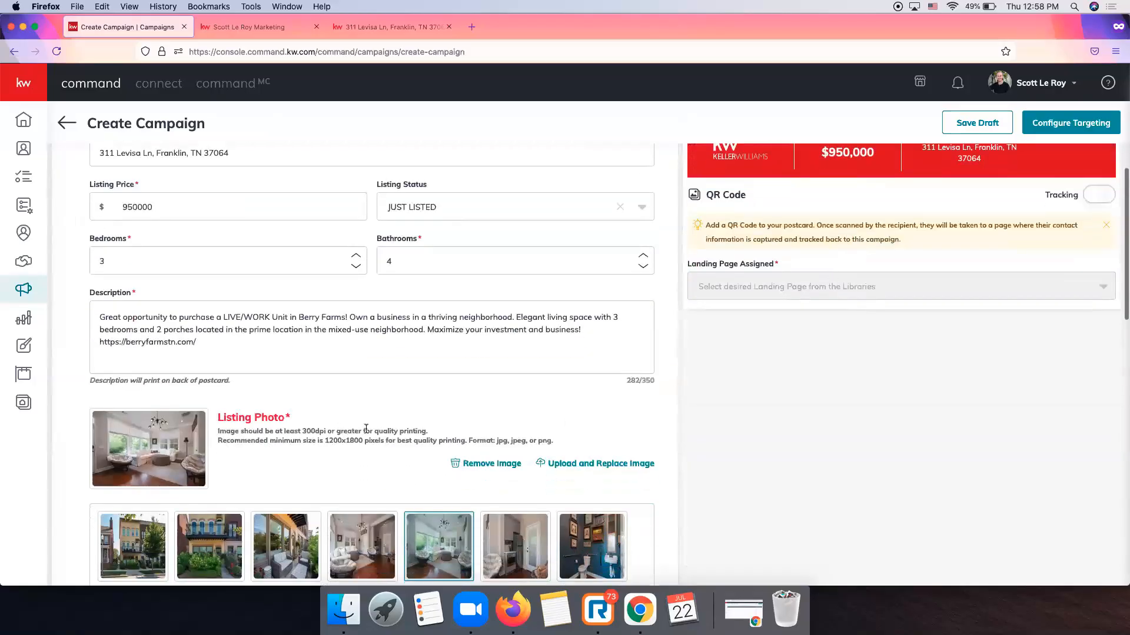
scroll(298, 441, "down", 2)
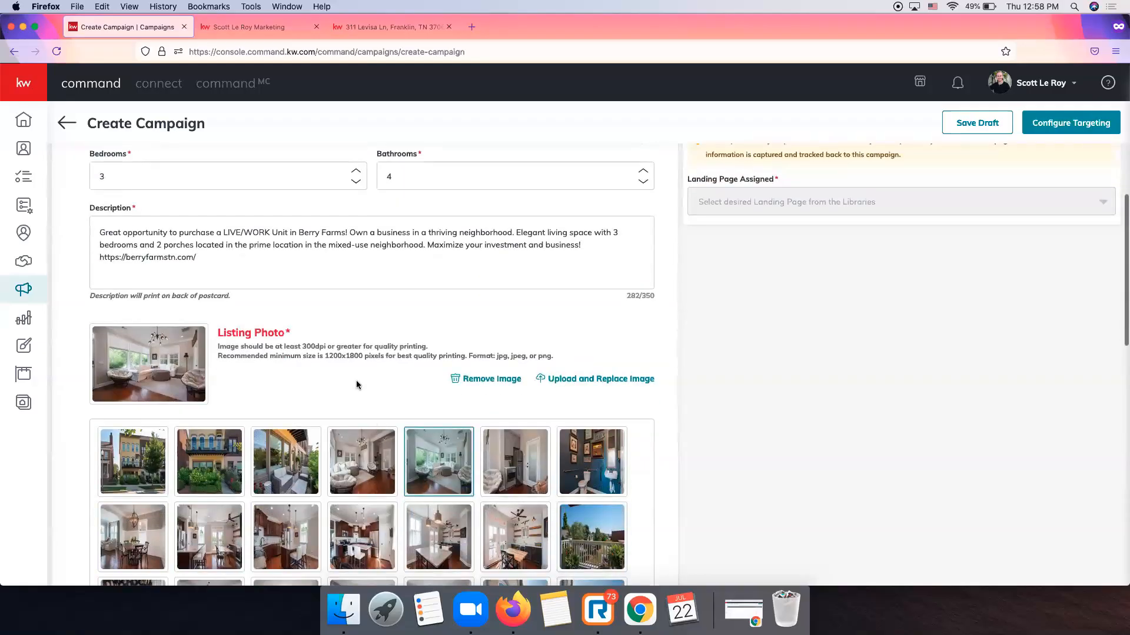
scroll(356, 383, "up", 4)
scroll(794, 325, "up", 5)
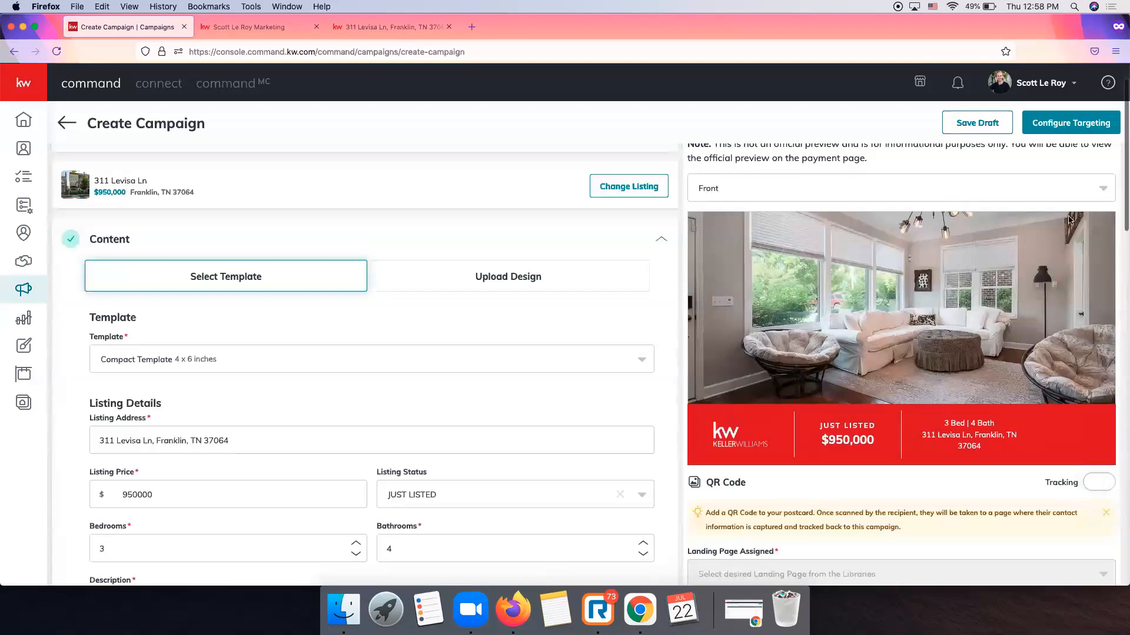
scroll(267, 427, "down", 15)
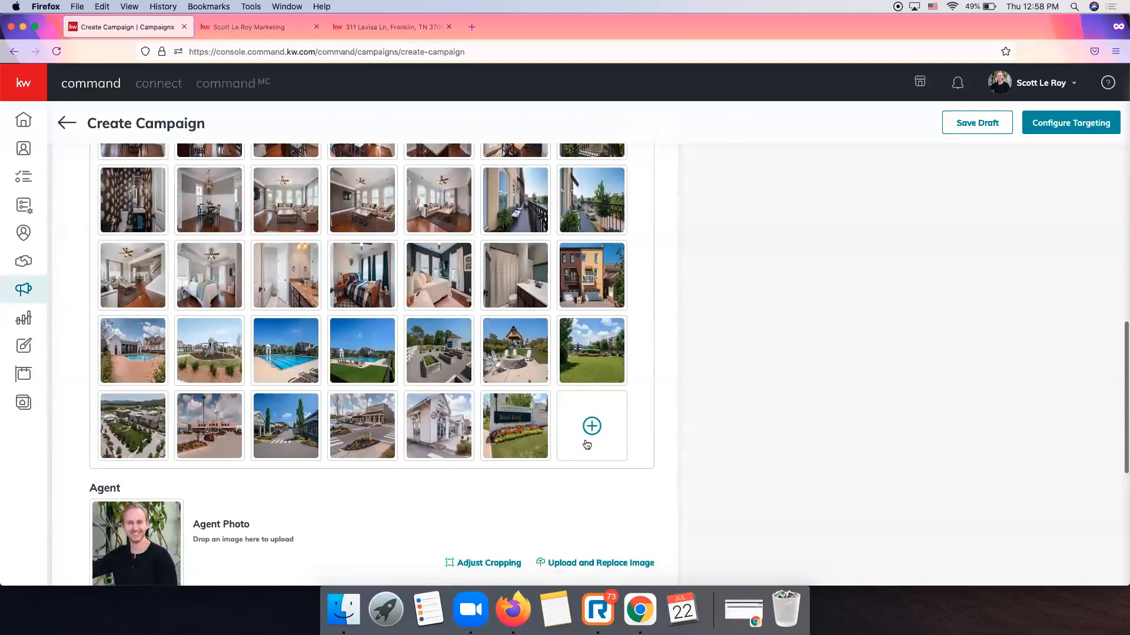
scroll(593, 442, "up", 6)
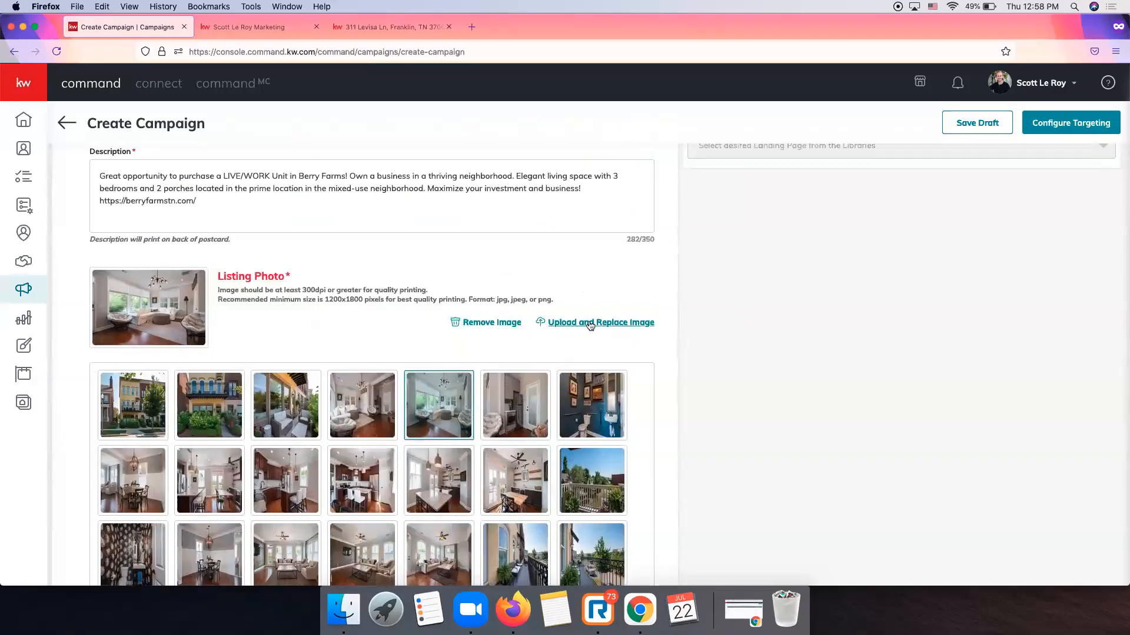
scroll(521, 317, "up", 2)
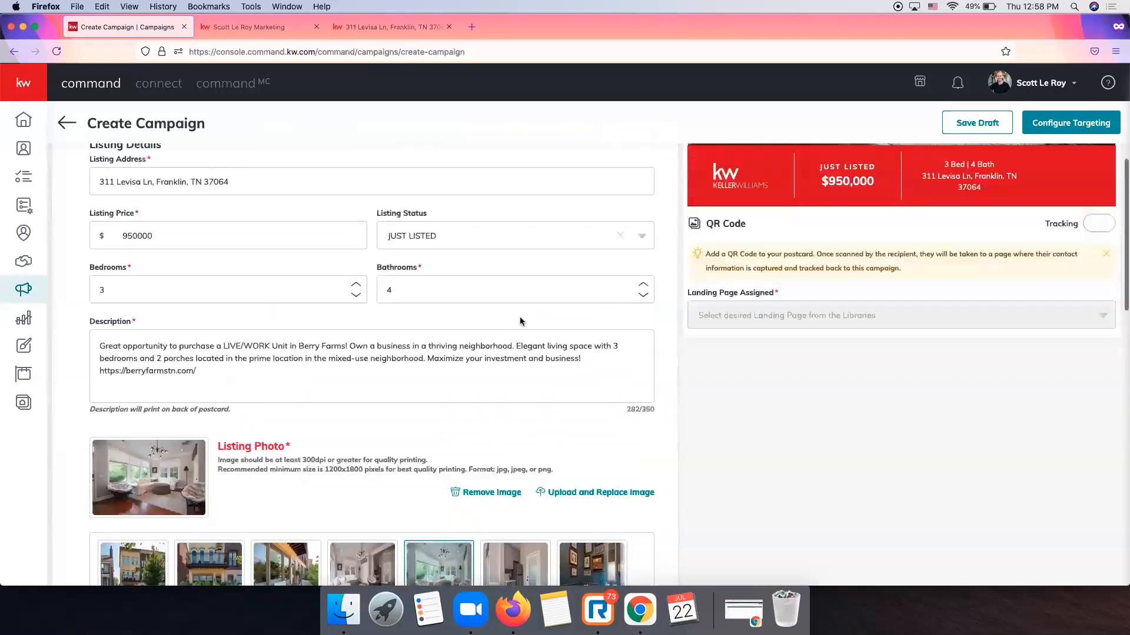
scroll(520, 316, "down", 7)
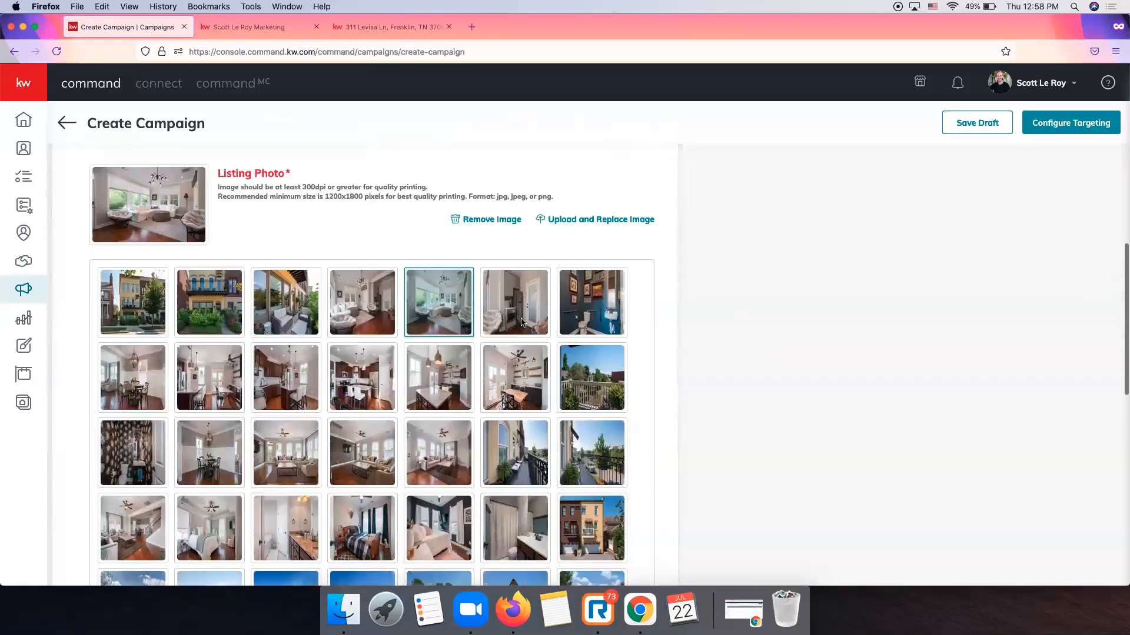
scroll(625, 313, "up", 5)
scroll(624, 314, "up", 6)
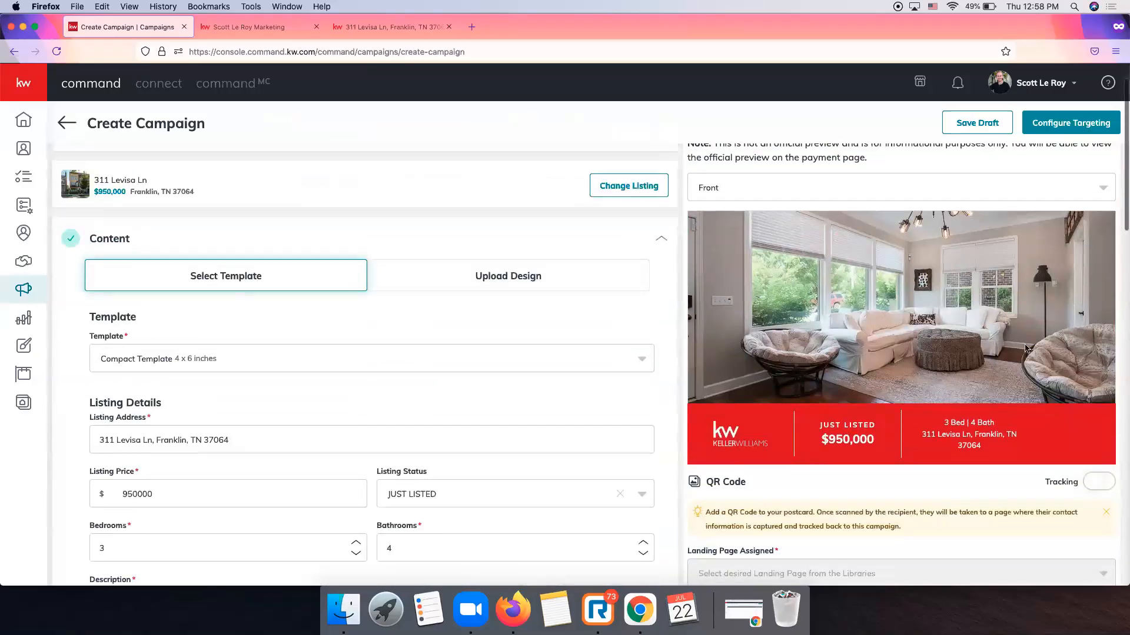
scroll(595, 342, "down", 2)
scroll(594, 341, "down", 12)
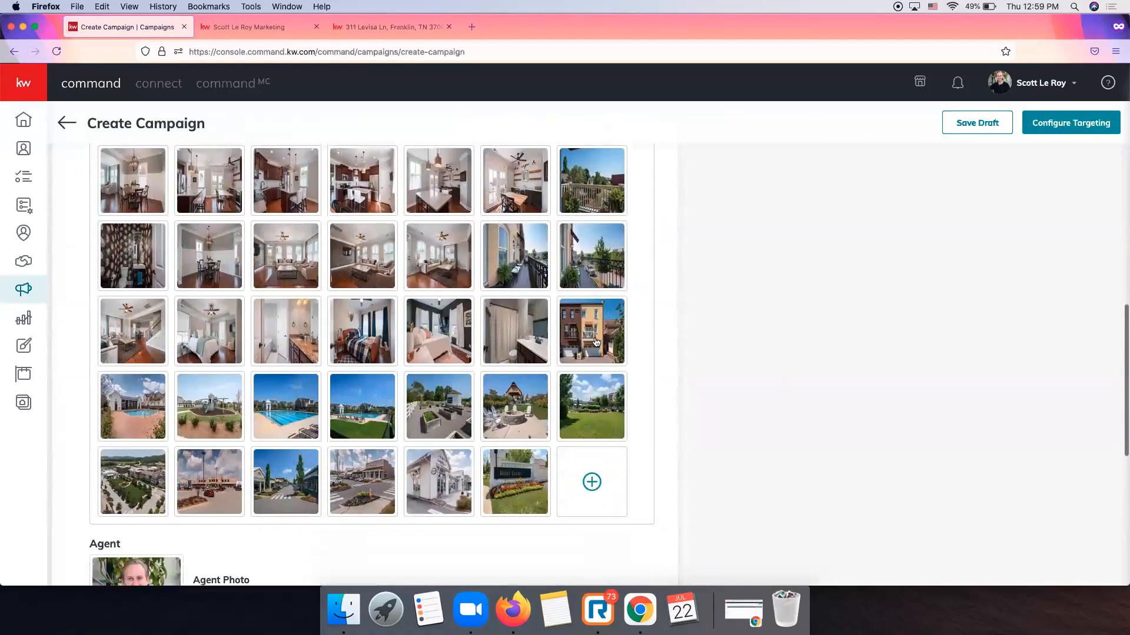
scroll(595, 341, "down", 3)
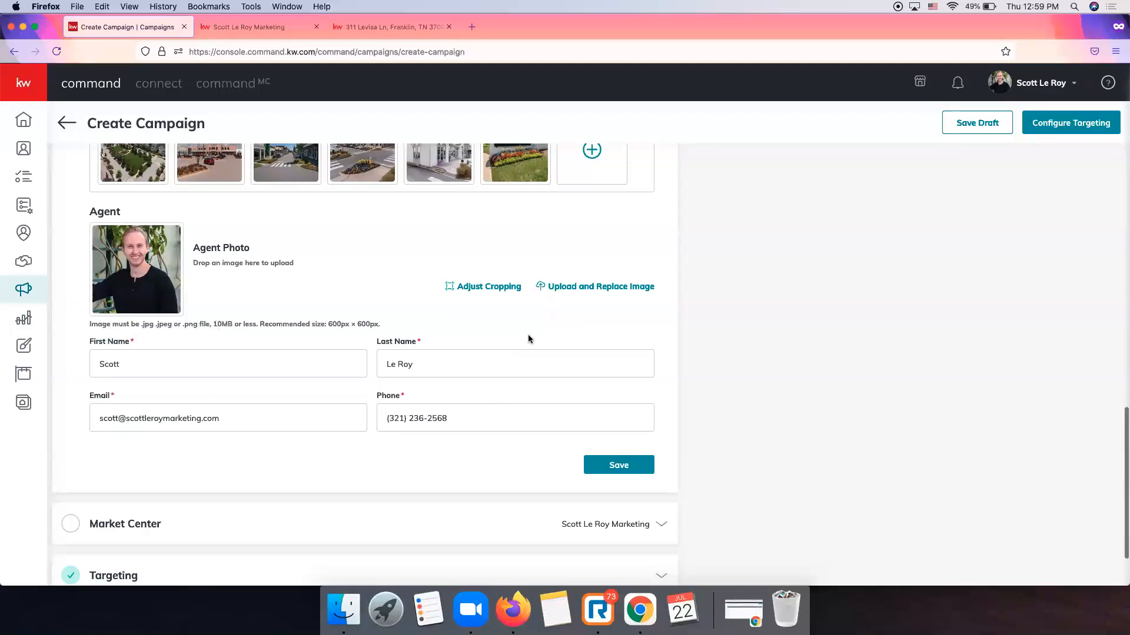
left_click(622, 462)
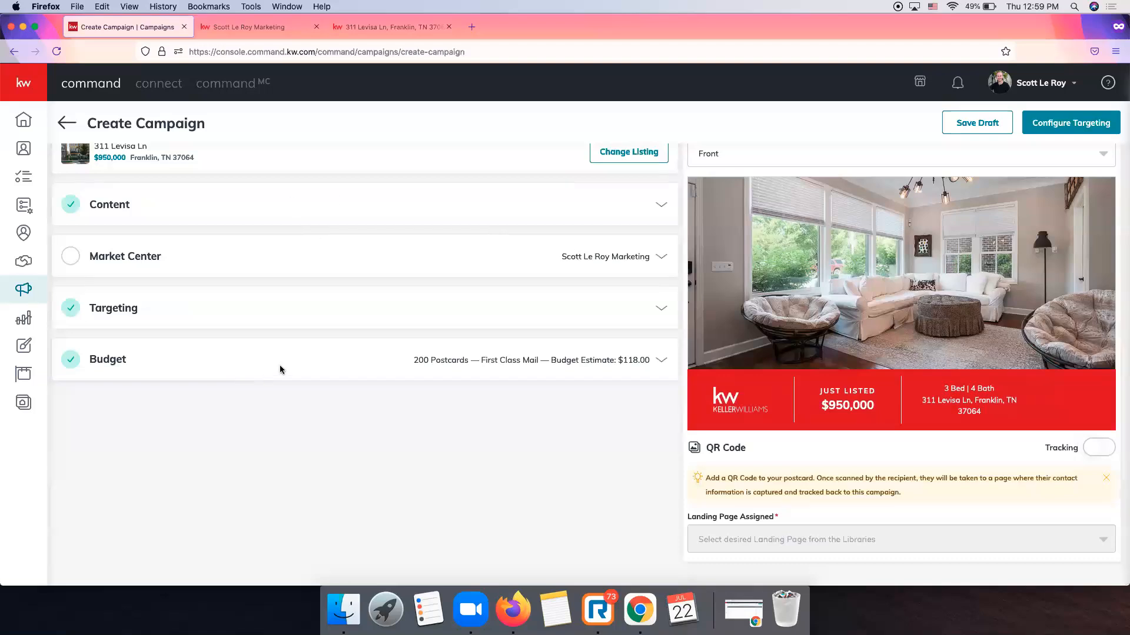
Expand the Market Center address details and select the street address.
scroll(609, 248, "up", 1)
left_click(609, 249)
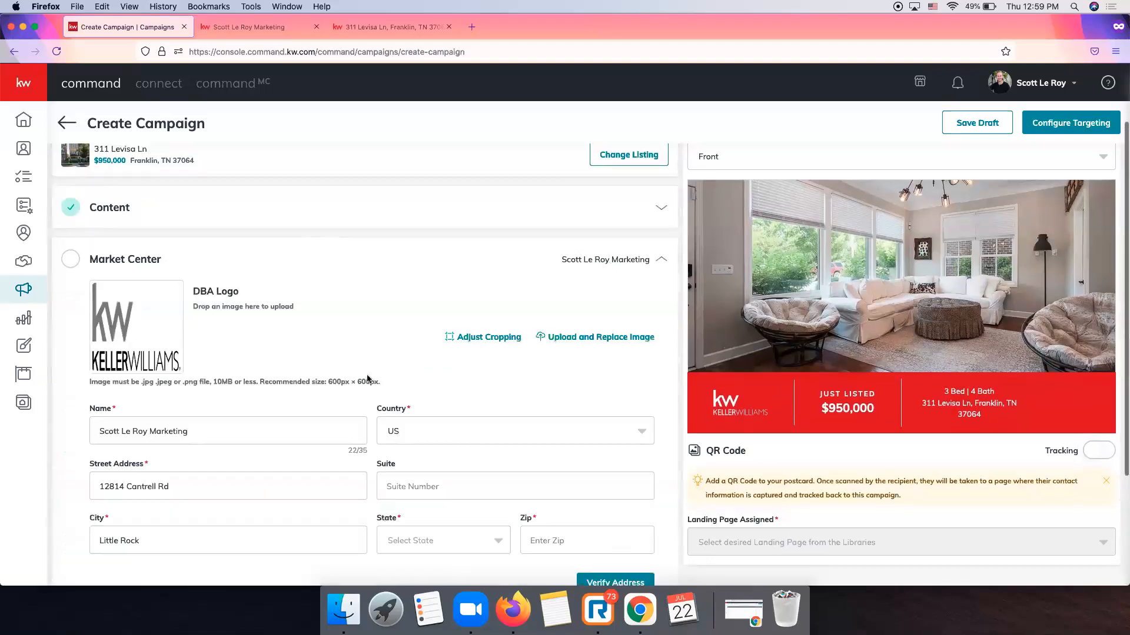
scroll(365, 377, "down", 2)
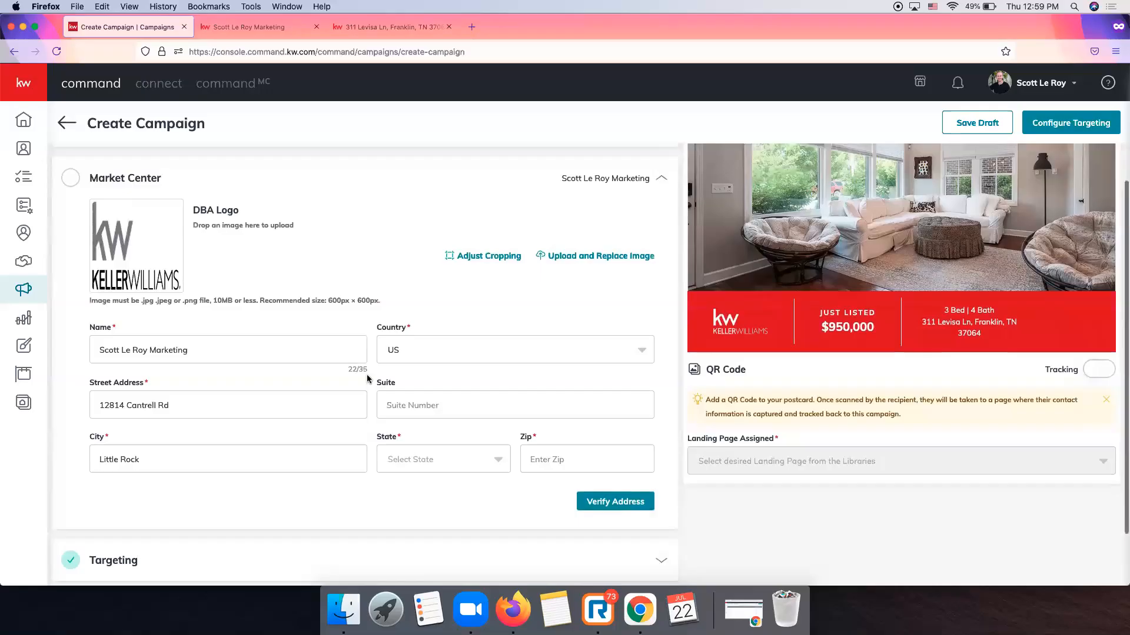
triple_click(156, 415)
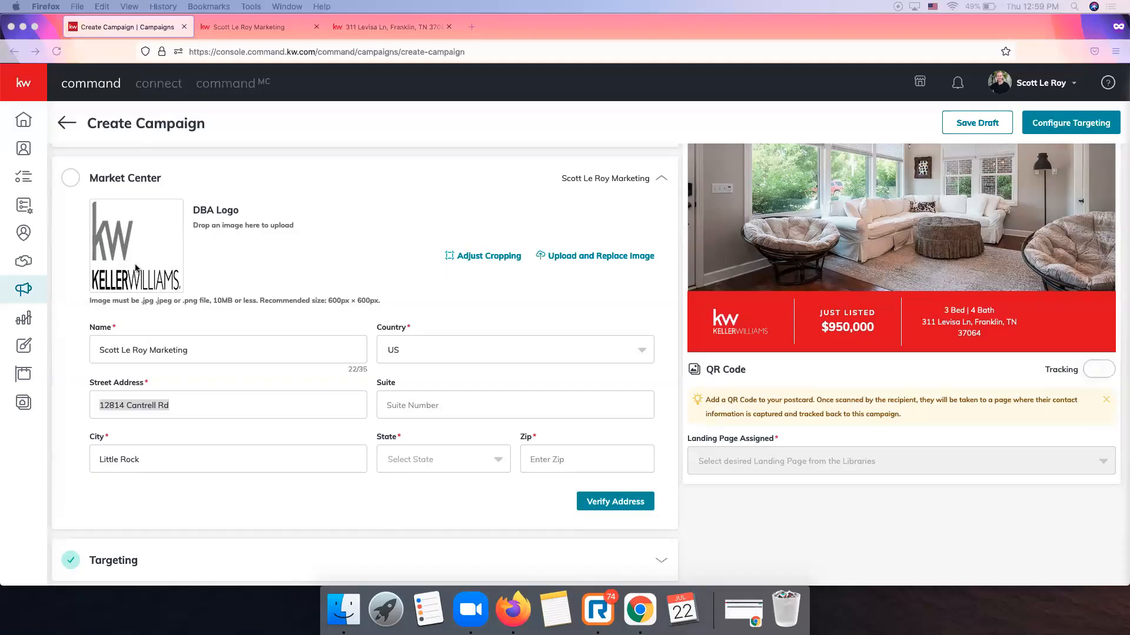
scroll(365, 272, "down", 1)
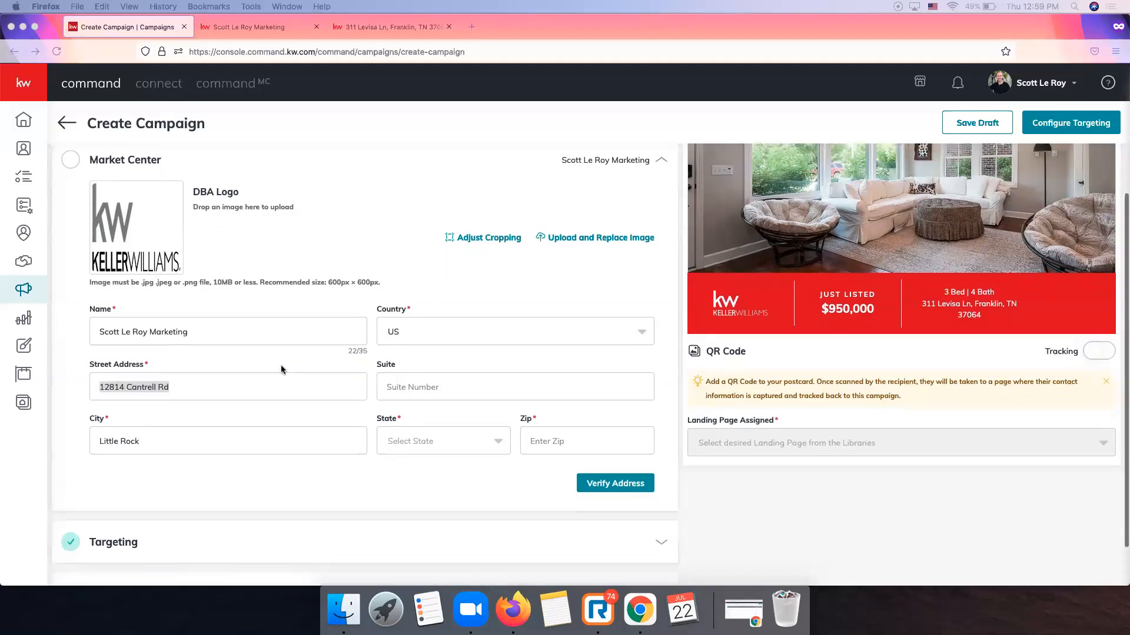
scroll(344, 387, "down", 3)
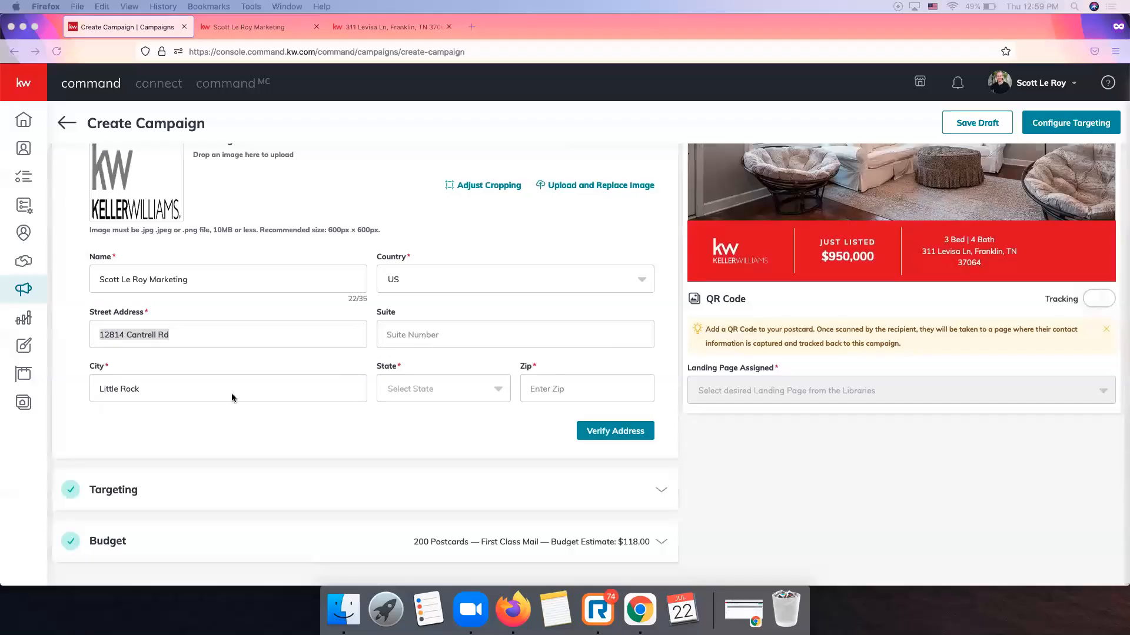
Set the state to AR, enter the ZIP, then verify and confirm the corrected address.
left_click(447, 390)
left_click(448, 498)
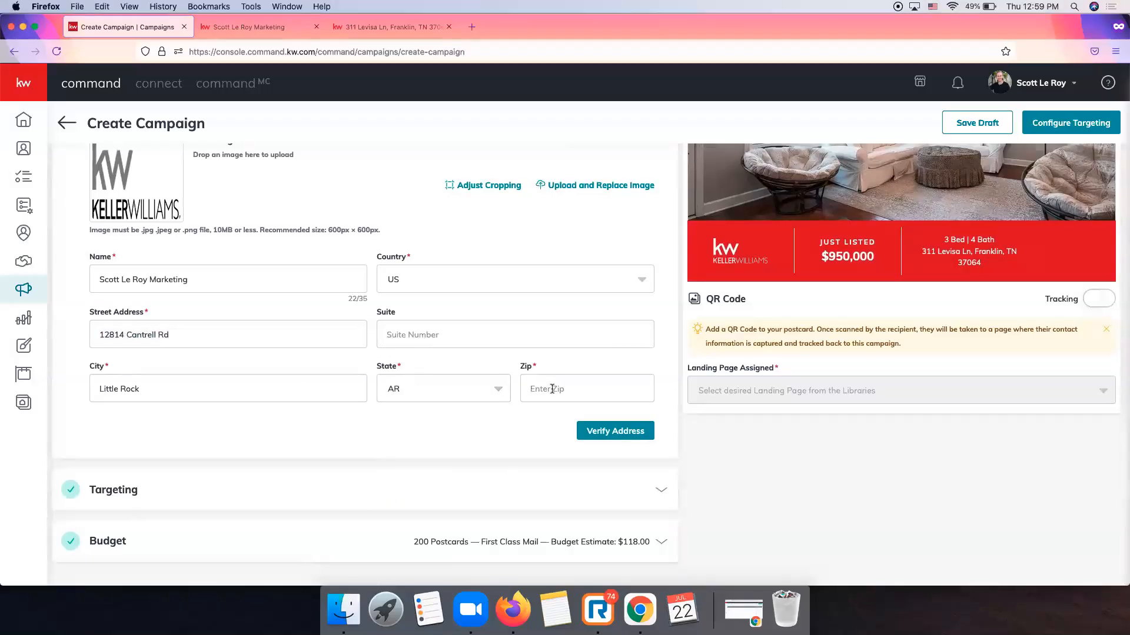
type("72223")
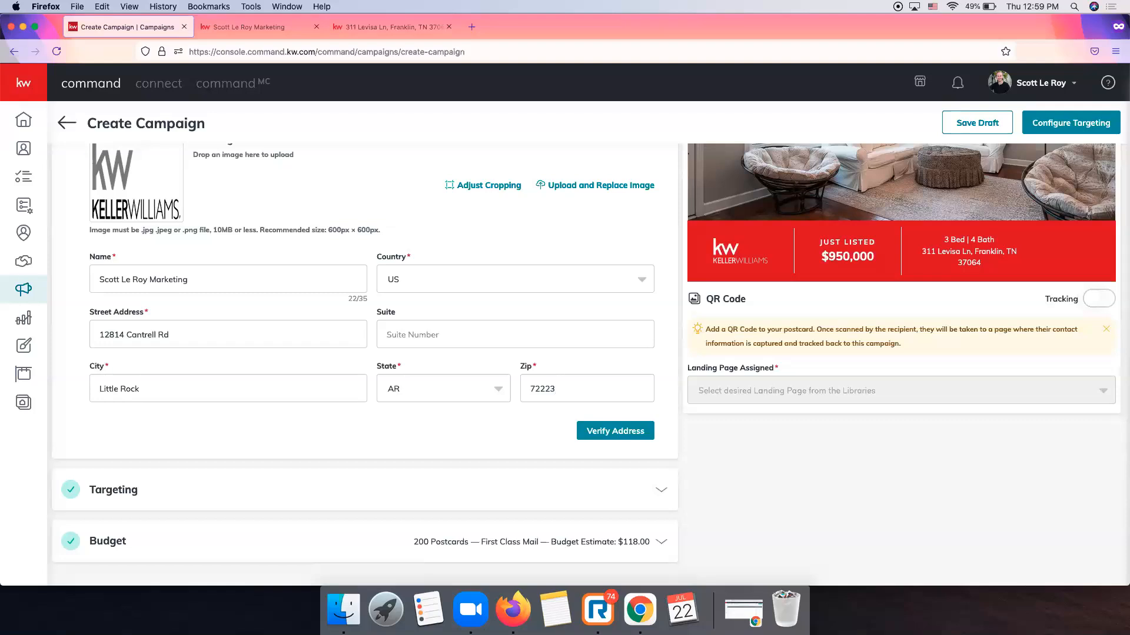
scroll(433, 406, "up", 2)
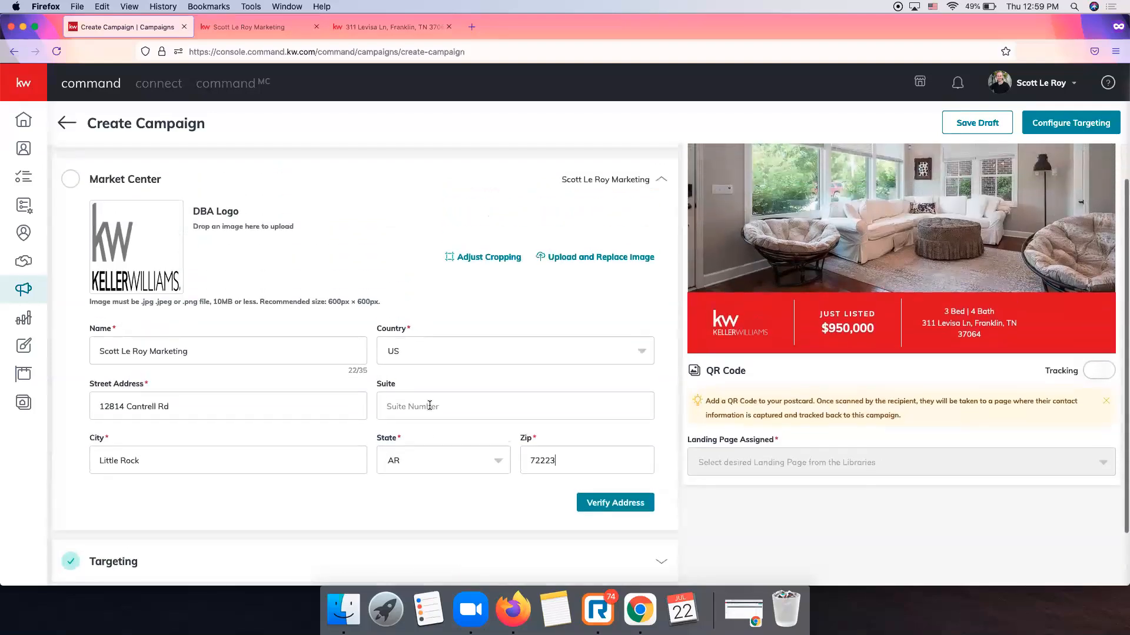
left_click(642, 505)
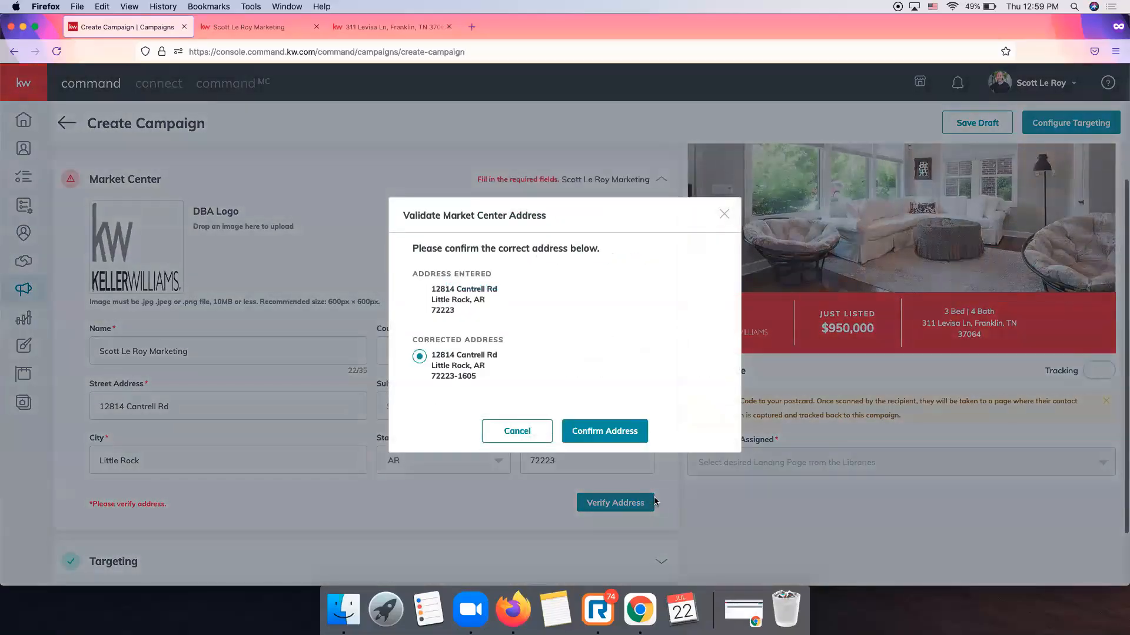
left_click(623, 433)
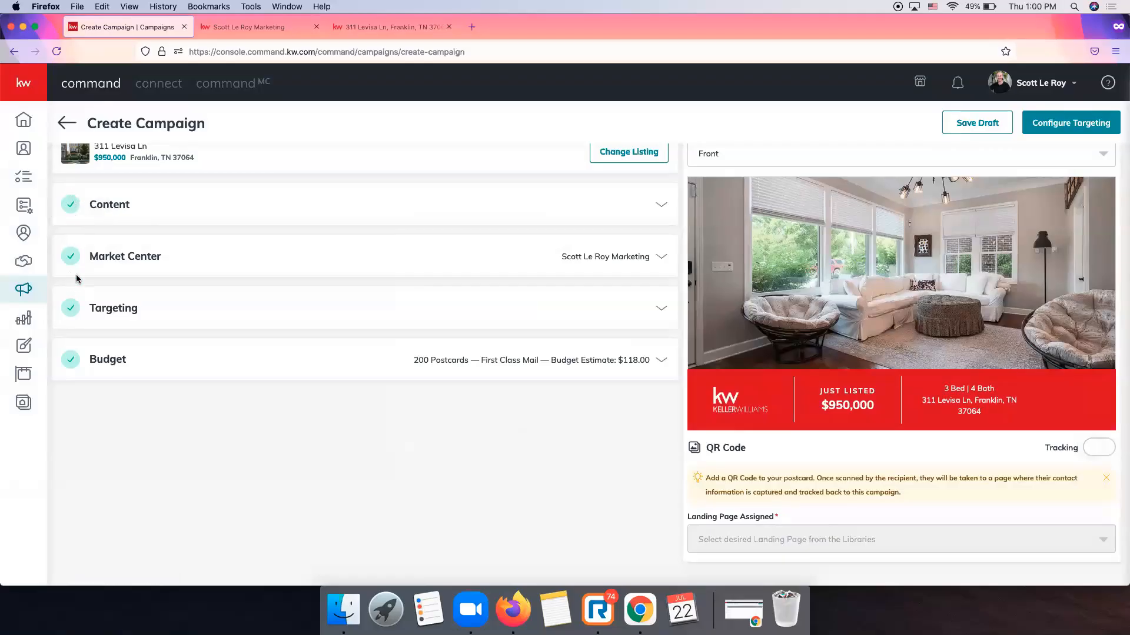
left_click(615, 362)
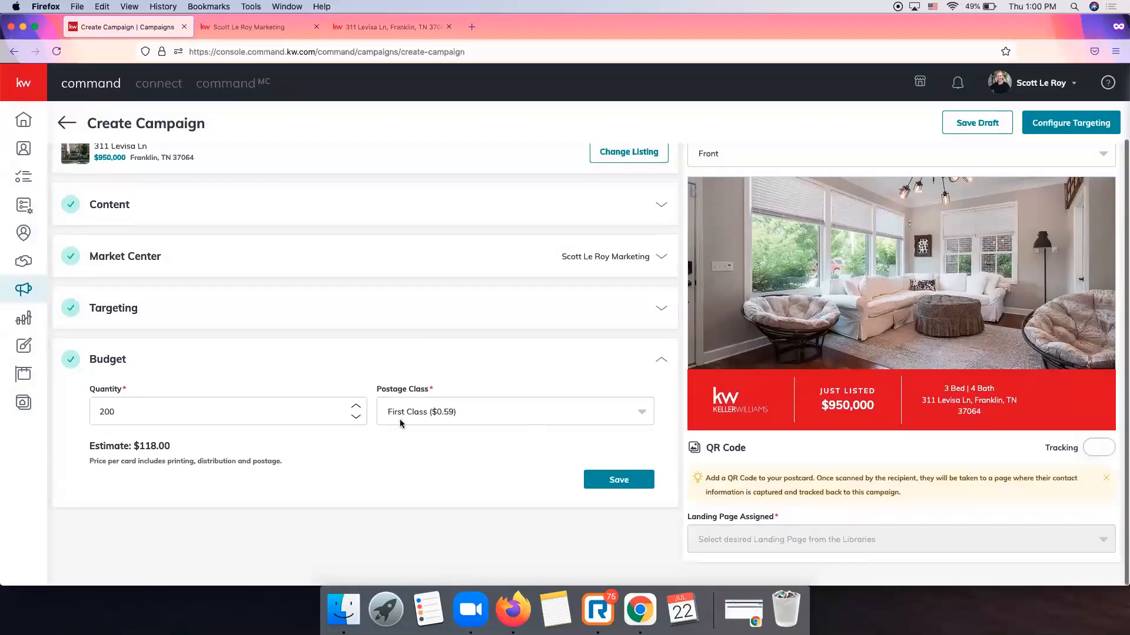
left_click(497, 412)
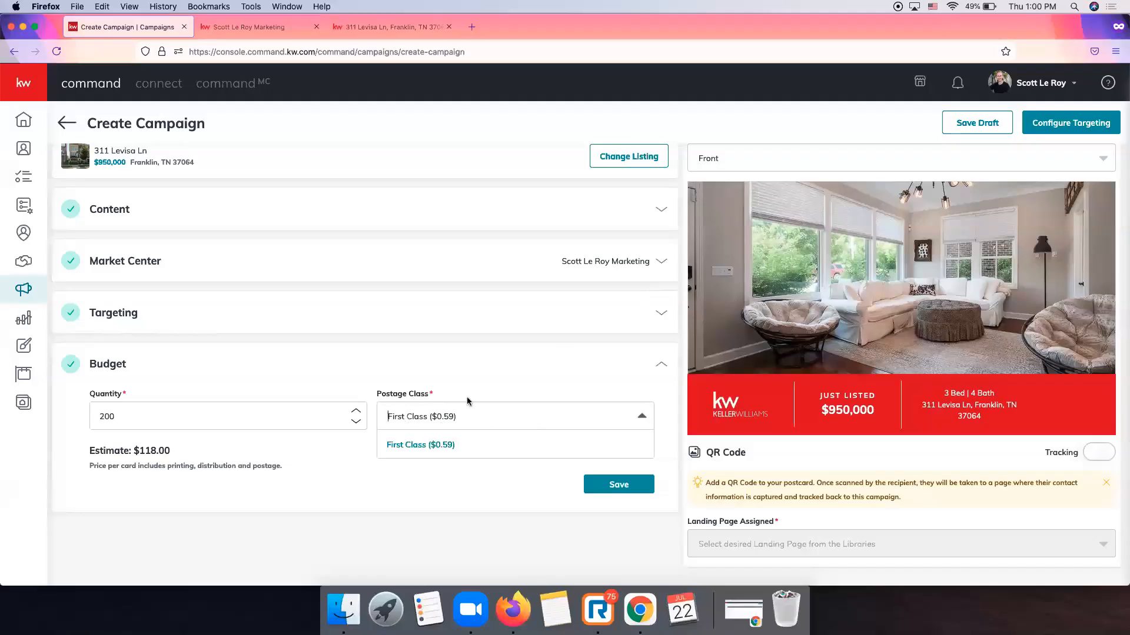
left_click(453, 482)
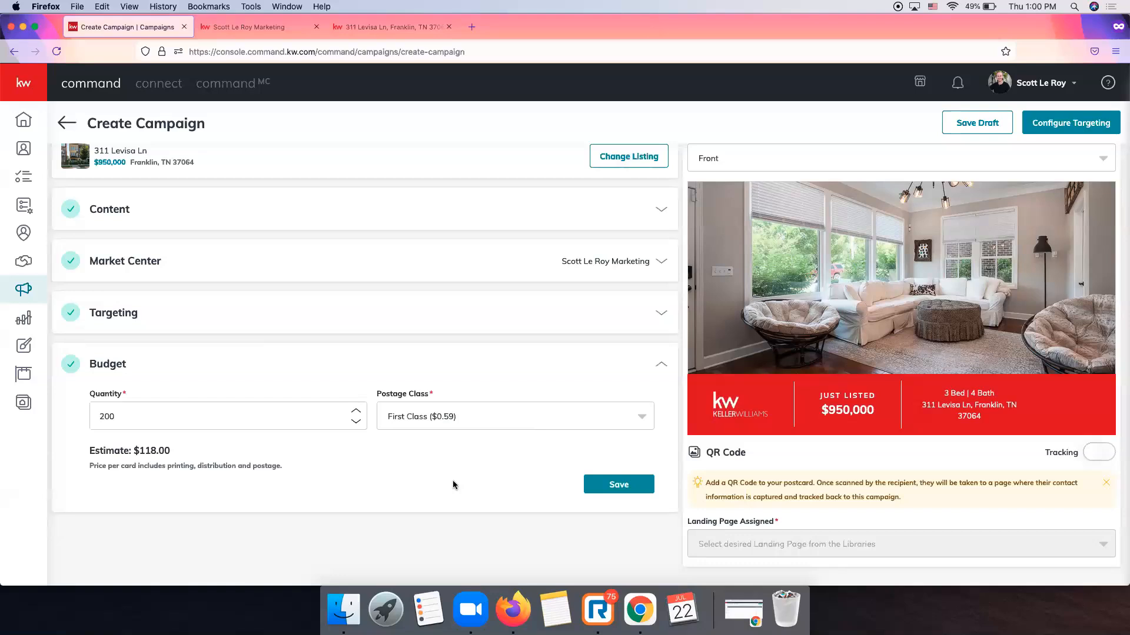
left_click(272, 411)
left_click(356, 413)
left_click(356, 412)
triple_click(356, 412)
triple_click(356, 412)
triple_click(356, 412)
left_click(356, 412)
scroll(295, 411, "up", 1)
key("BackSpace")
key("BackSpace")
type("00")
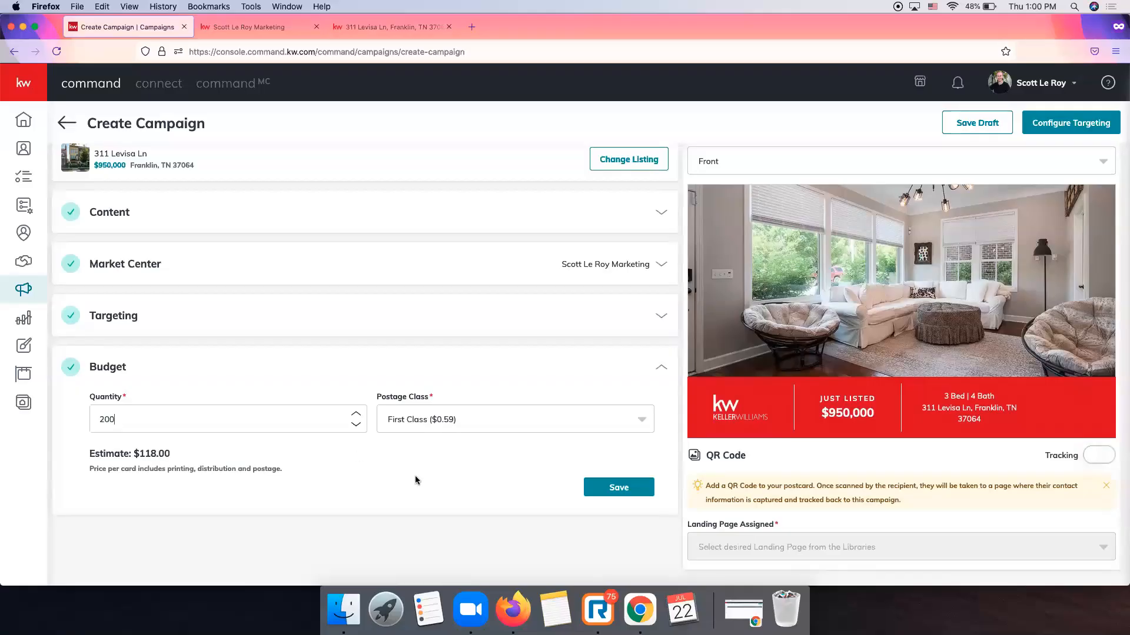
scroll(415, 454, "up", 5)
scroll(414, 453, "down", 5)
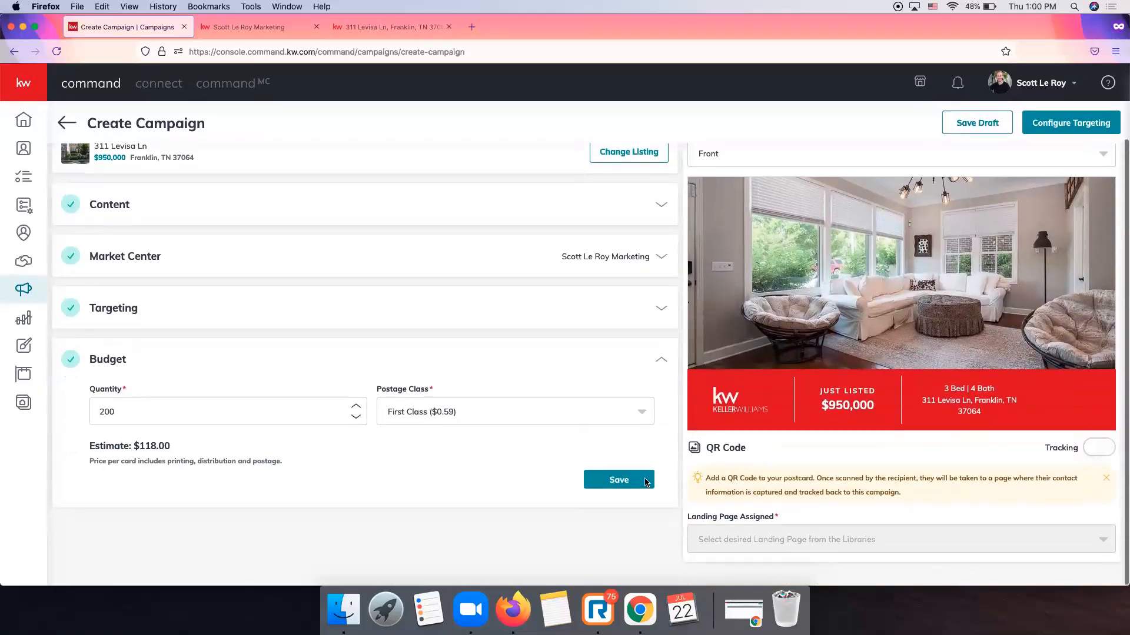
left_click(598, 479)
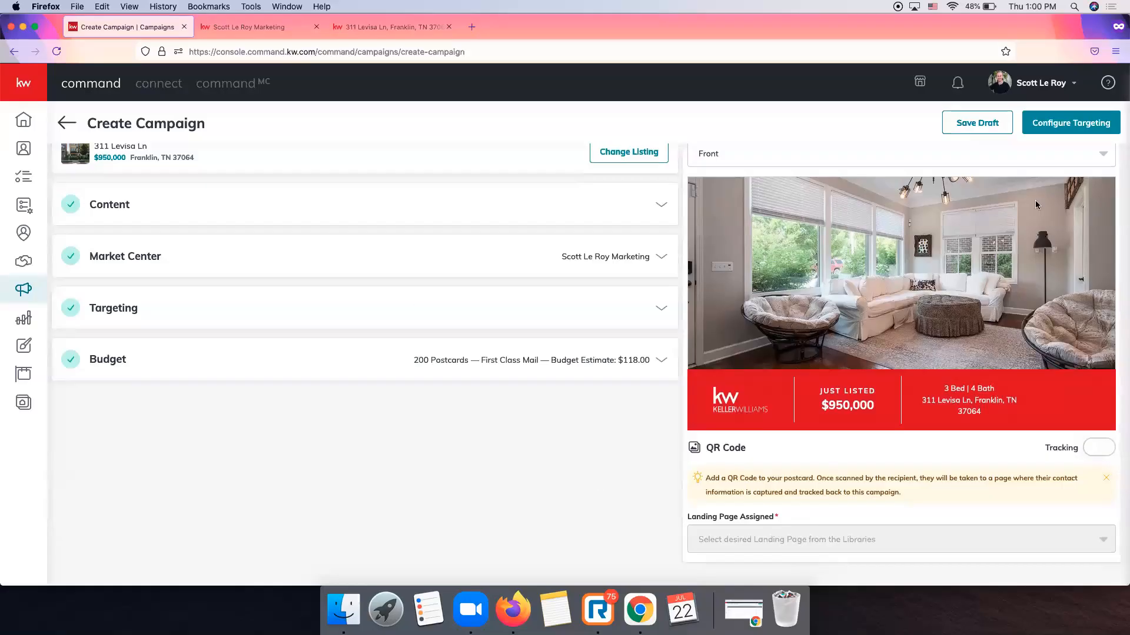
Check the postcard back, then leave the preview on the front with the Just Listed banner.
scroll(777, 218, "up", 2)
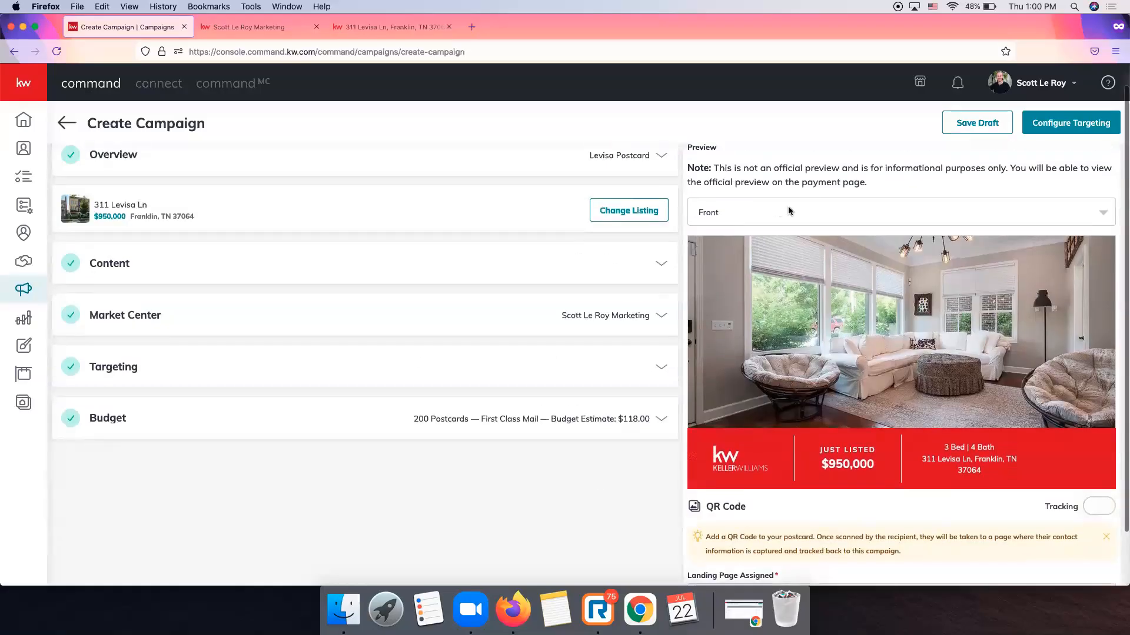
left_click(789, 212)
left_click(735, 272)
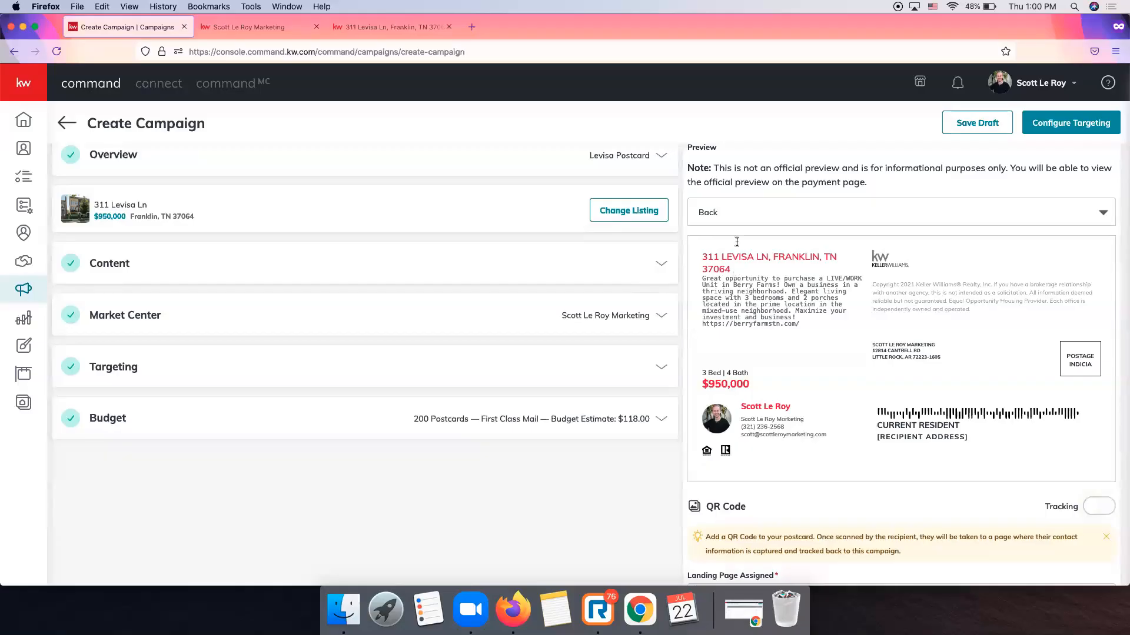
left_click(743, 211)
left_click(789, 255)
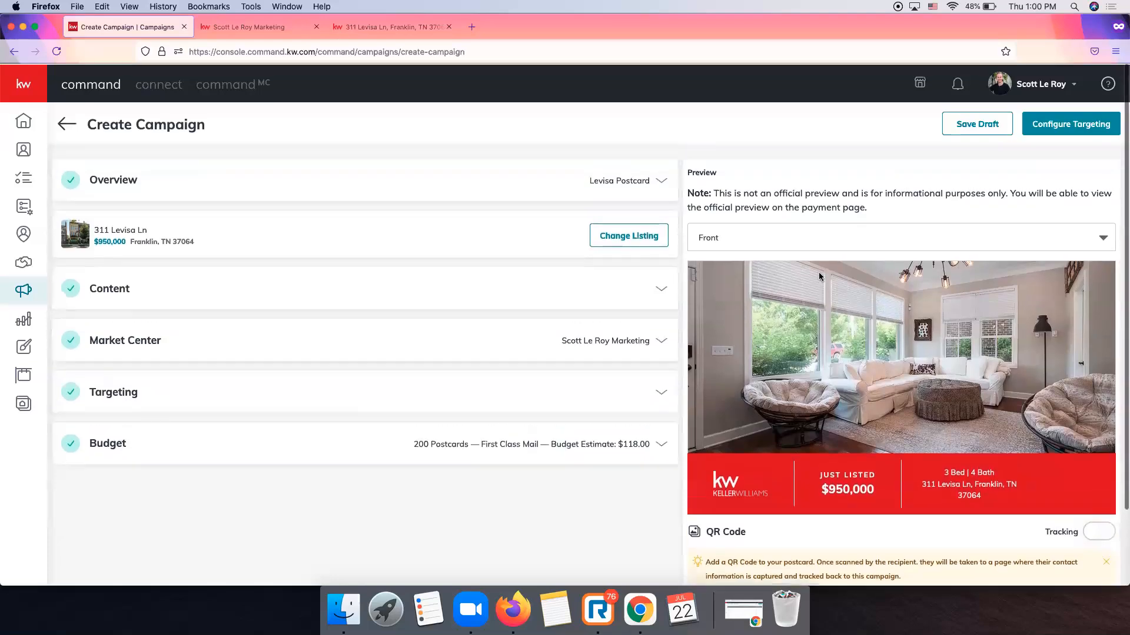
scroll(817, 272, "down", 2)
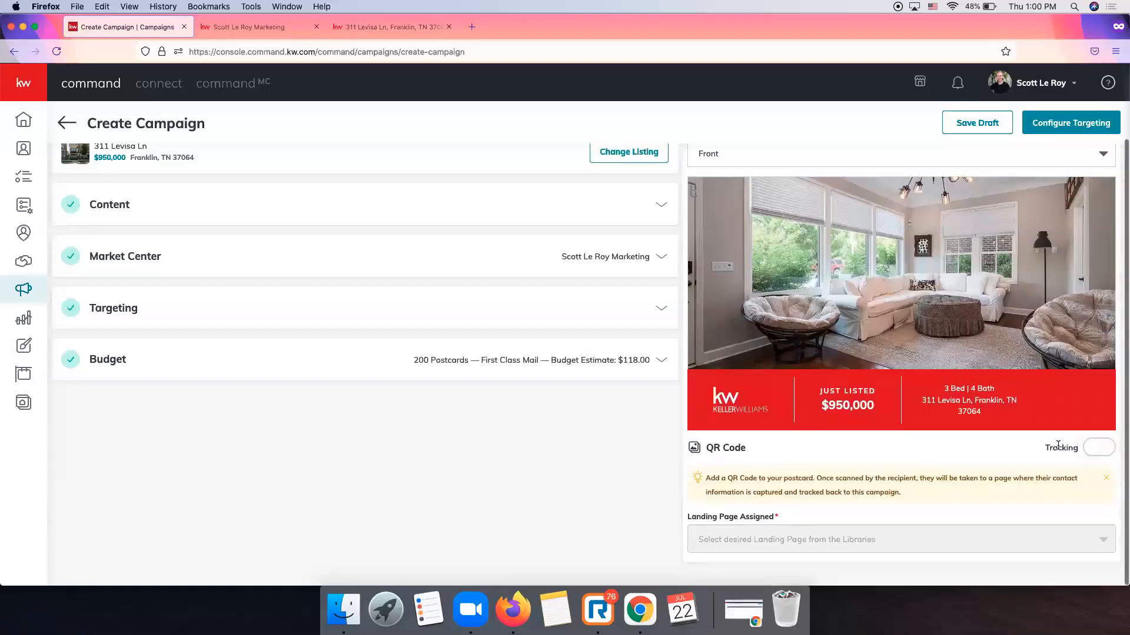
scroll(846, 449, "up", 2)
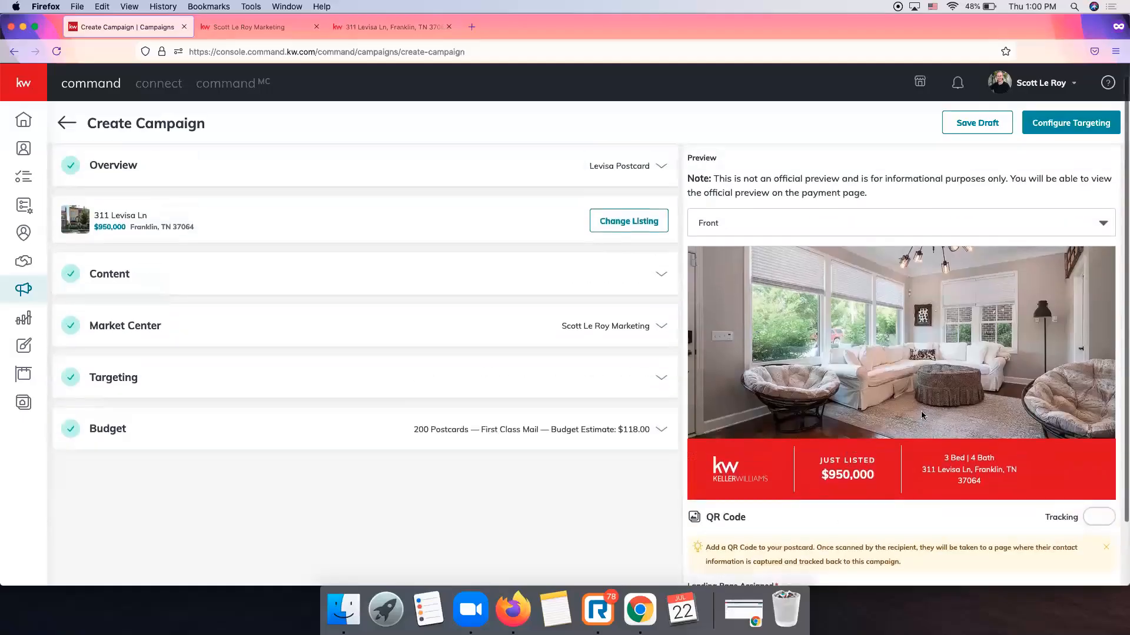
scroll(846, 449, "down", 2)
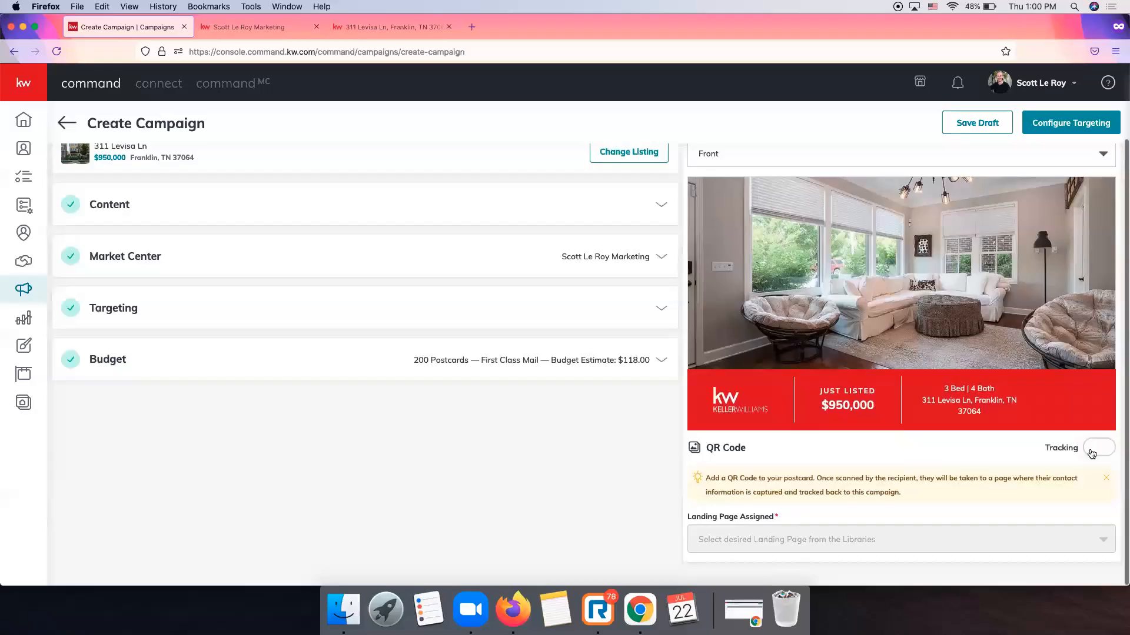
Turn on QR code tracking and browse the available landing pages.
left_click(1091, 454)
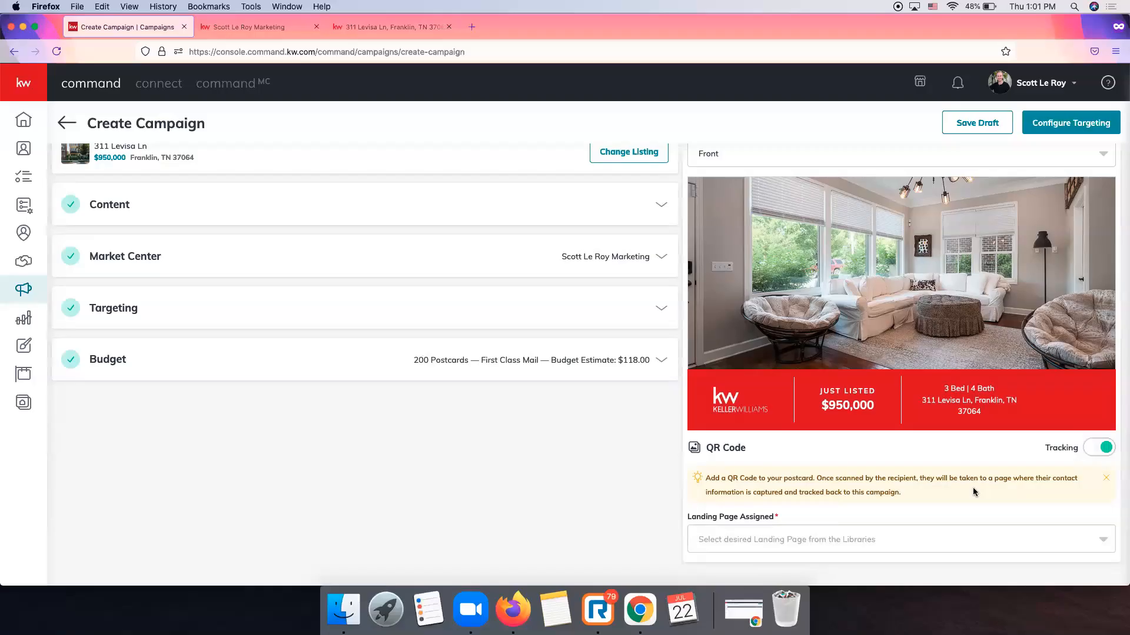
left_click(882, 539)
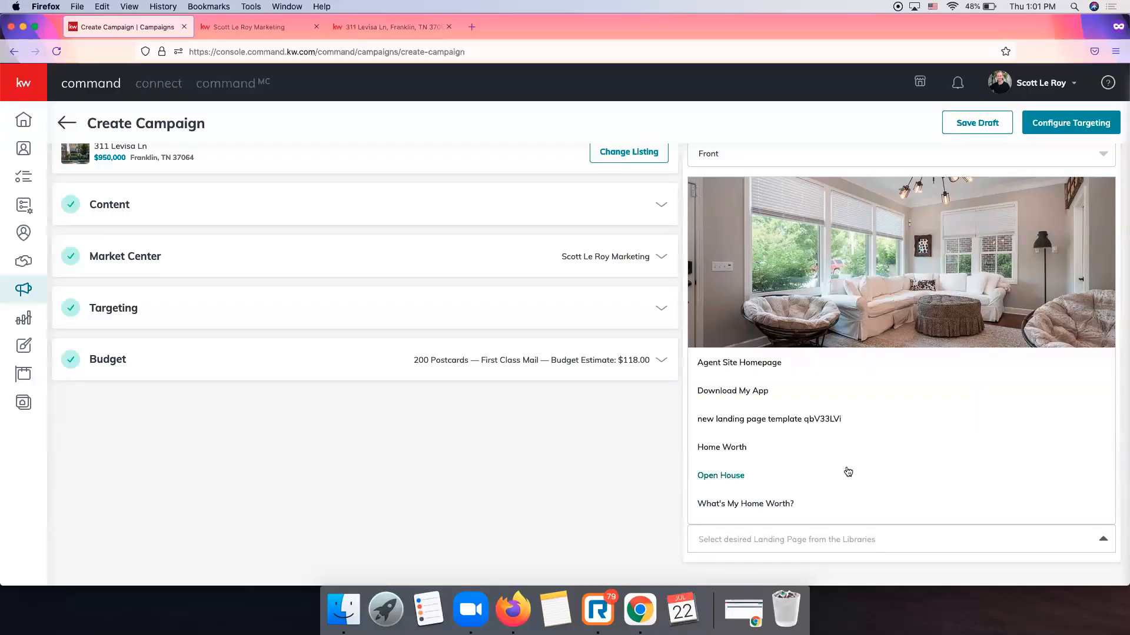
scroll(848, 472, "down", 10)
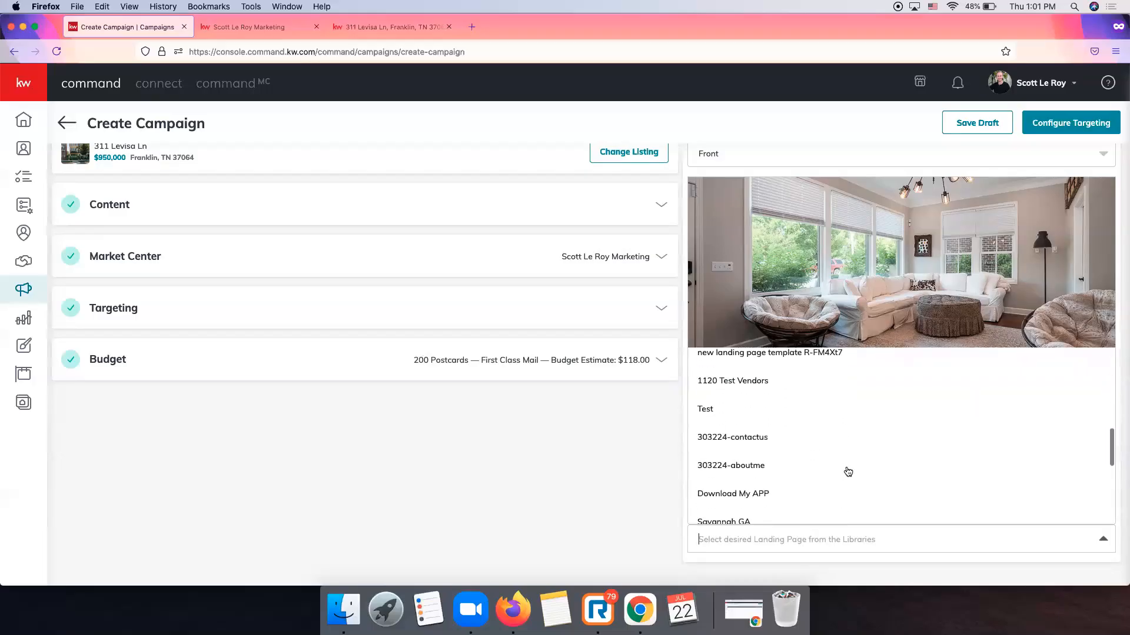
scroll(848, 471, "down", 3)
scroll(848, 471, "up", 6)
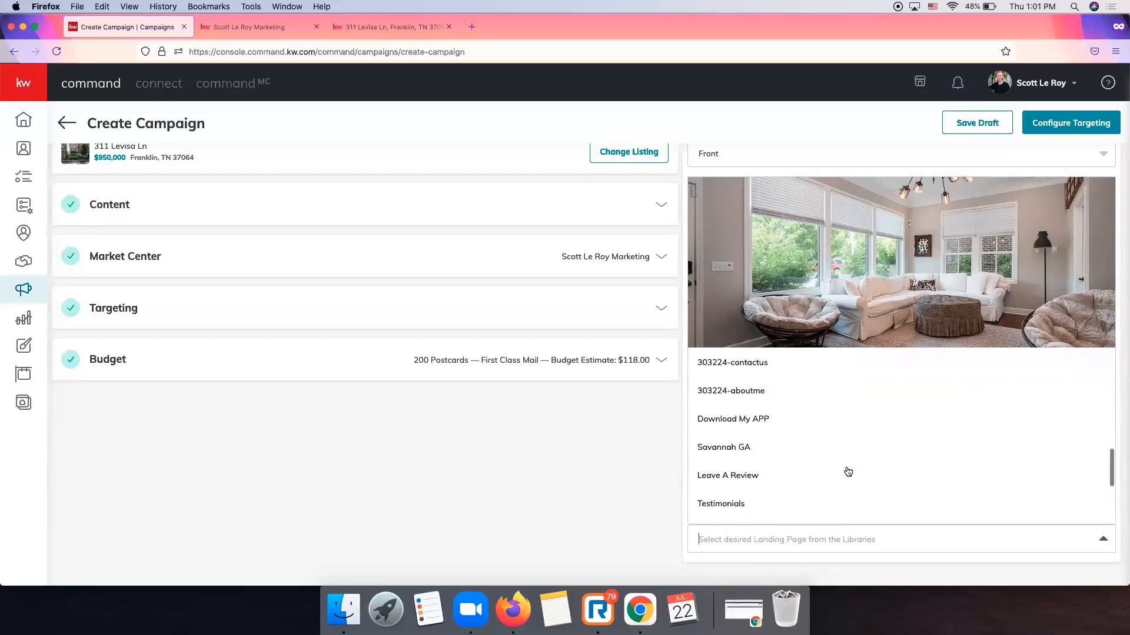
scroll(848, 472, "up", 6)
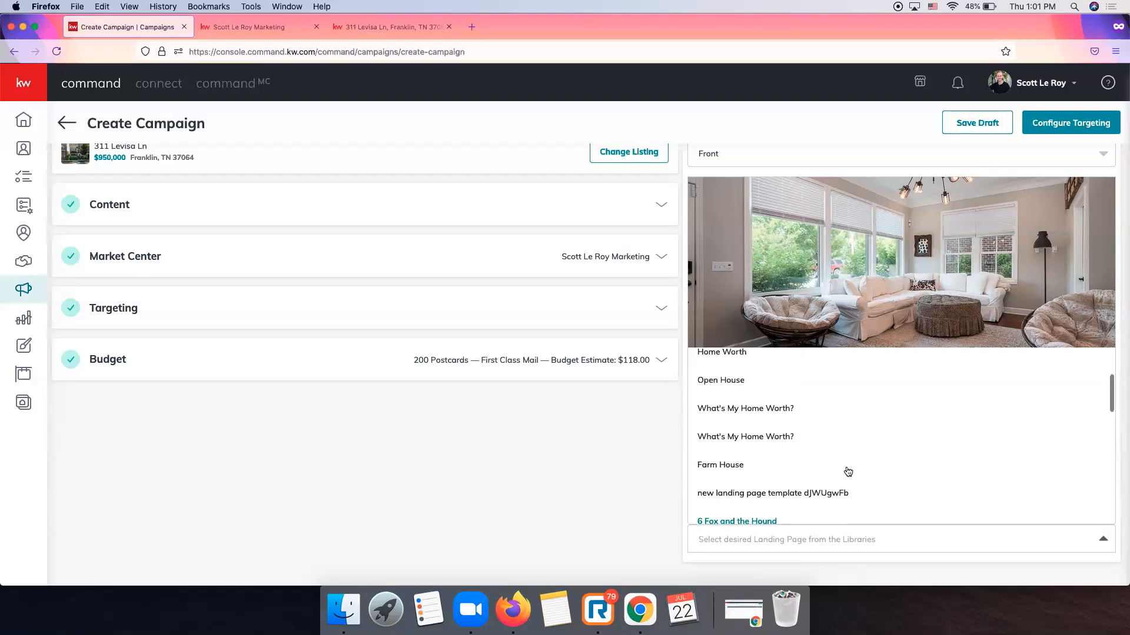
scroll(848, 471, "down", 8)
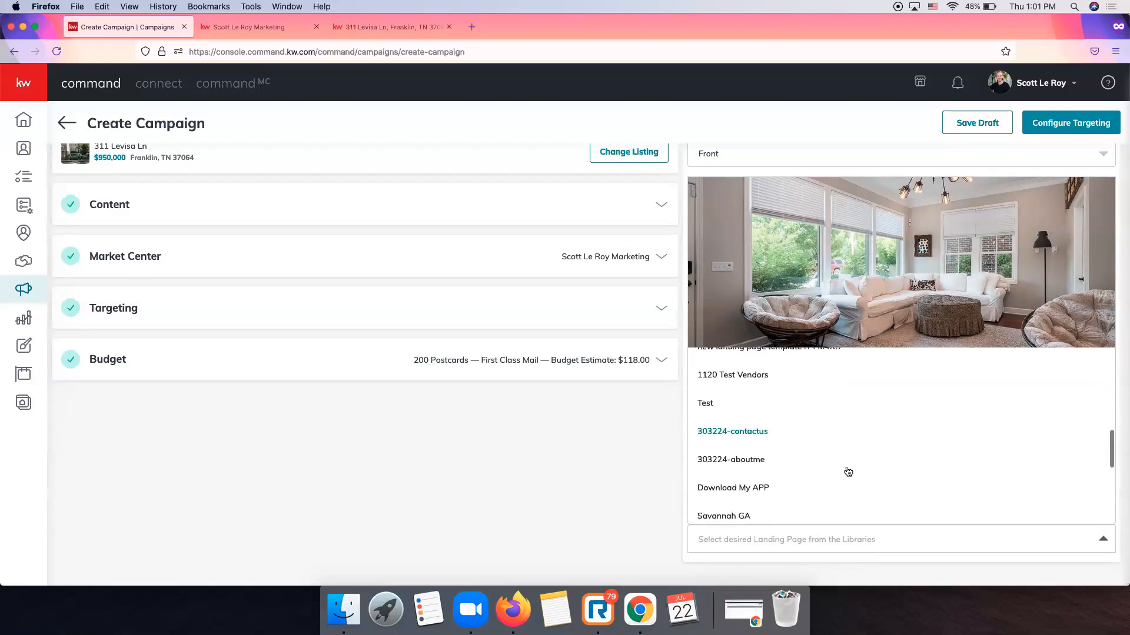
scroll(847, 472, "down", 4)
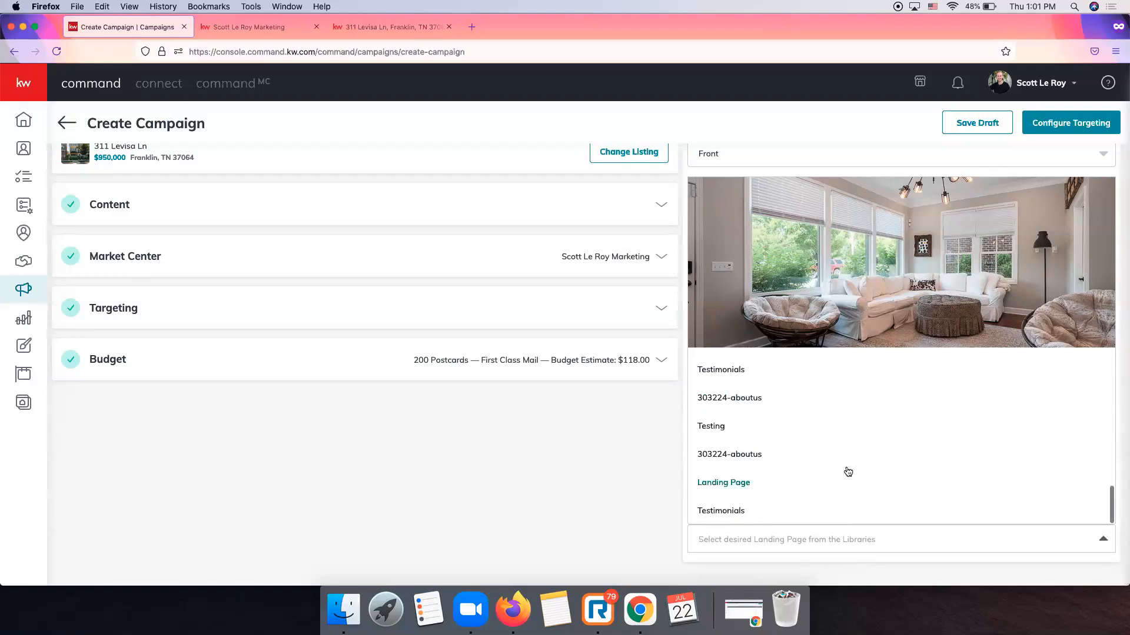
scroll(848, 472, "up", 2)
scroll(848, 472, "up", 10)
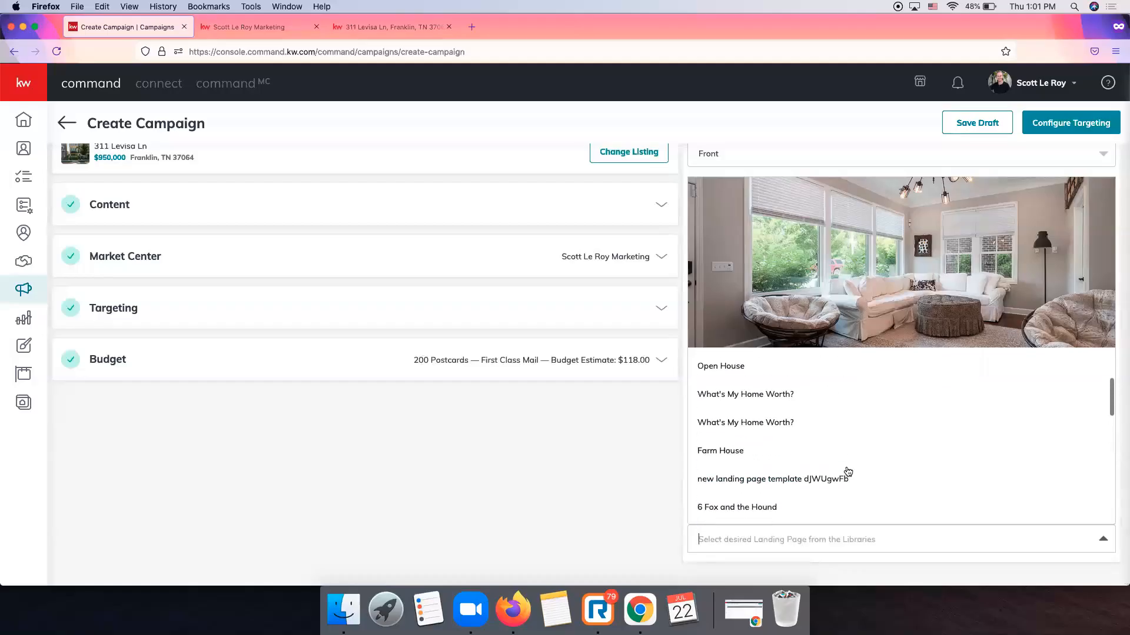
scroll(848, 472, "up", 2)
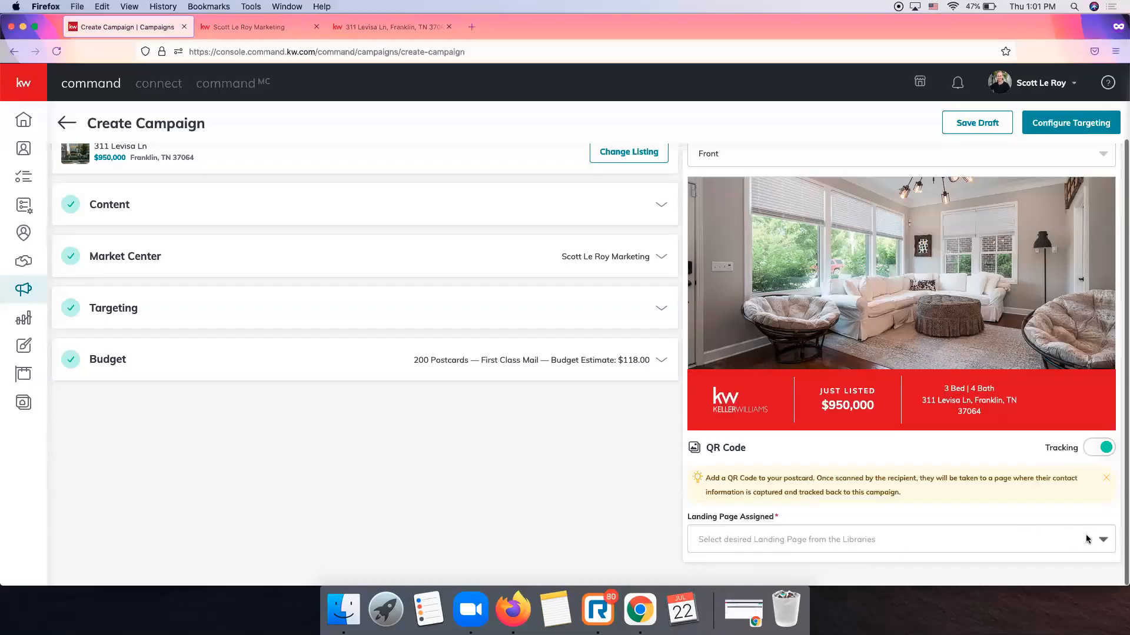
left_click(789, 540)
scroll(904, 447, "down", 10)
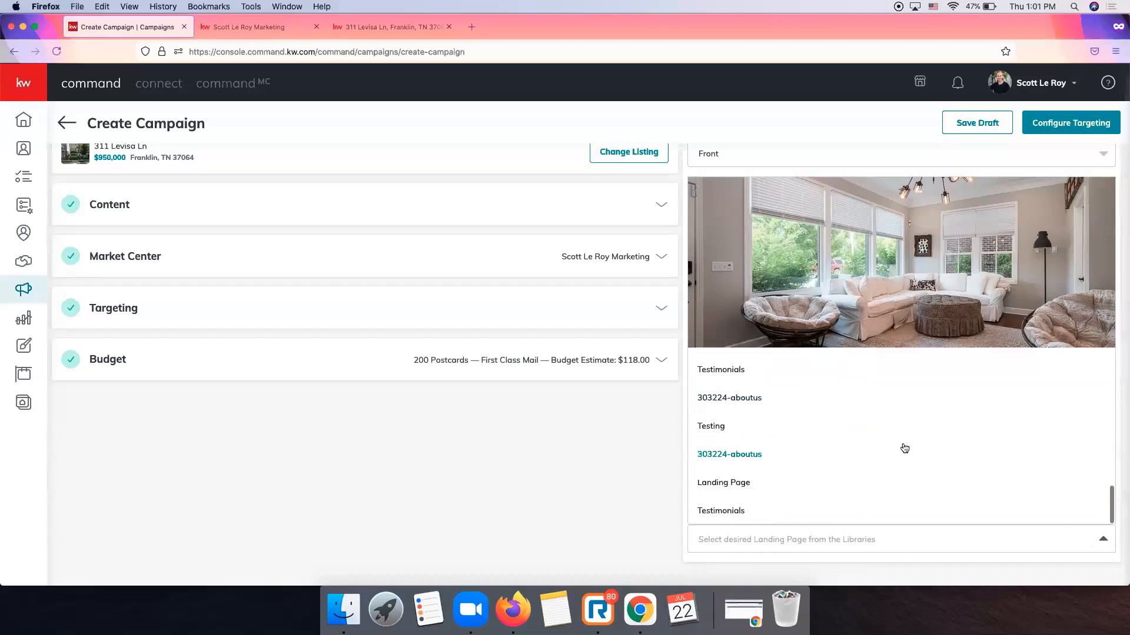
scroll(904, 448, "up", 10)
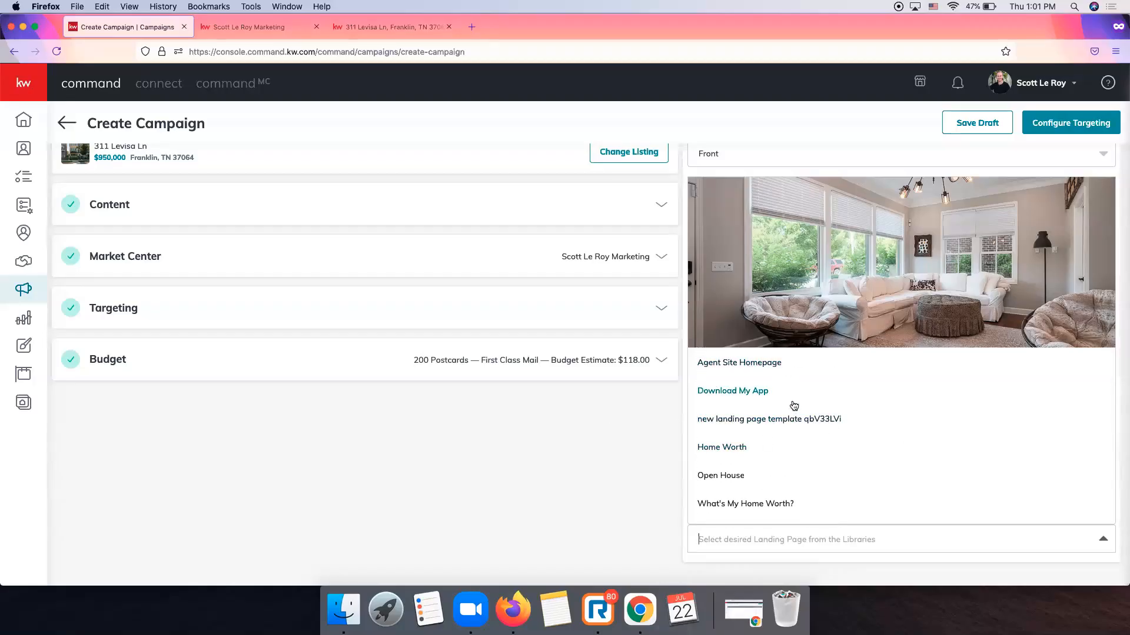
scroll(877, 452, "down", 2)
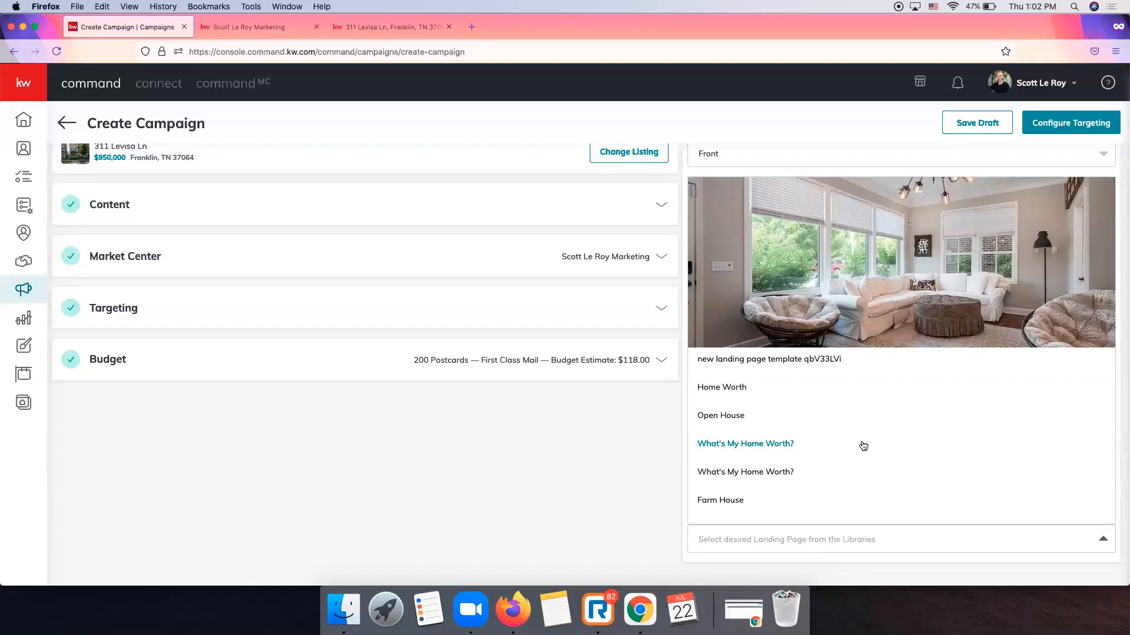
left_click(760, 541)
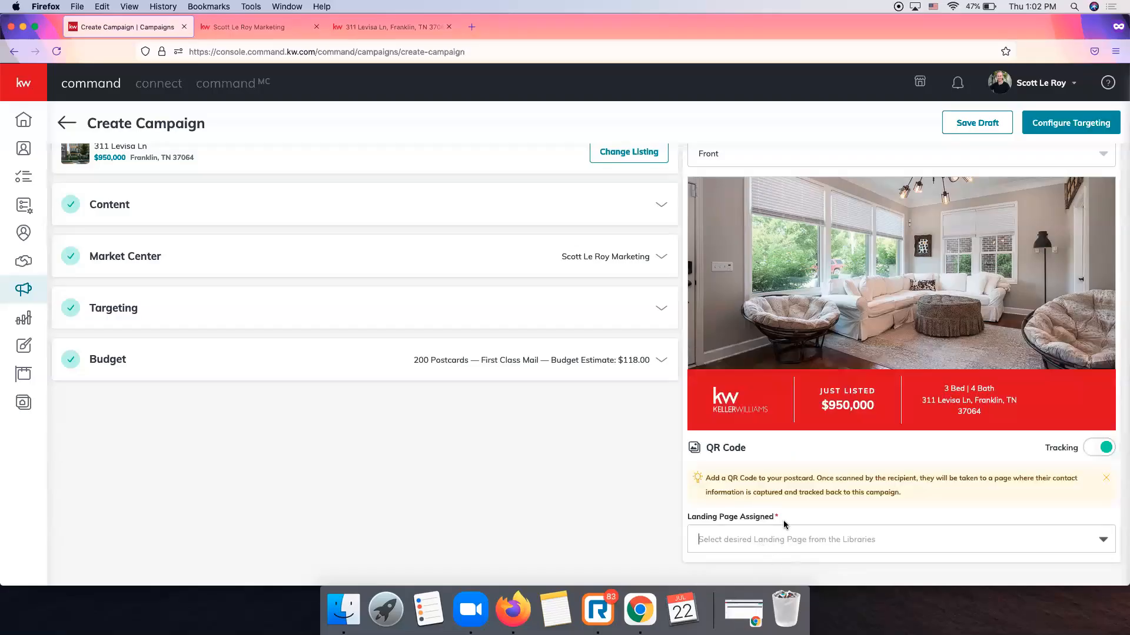
left_click(788, 539)
scroll(883, 426, "down", 5)
scroll(885, 428, "down", 10)
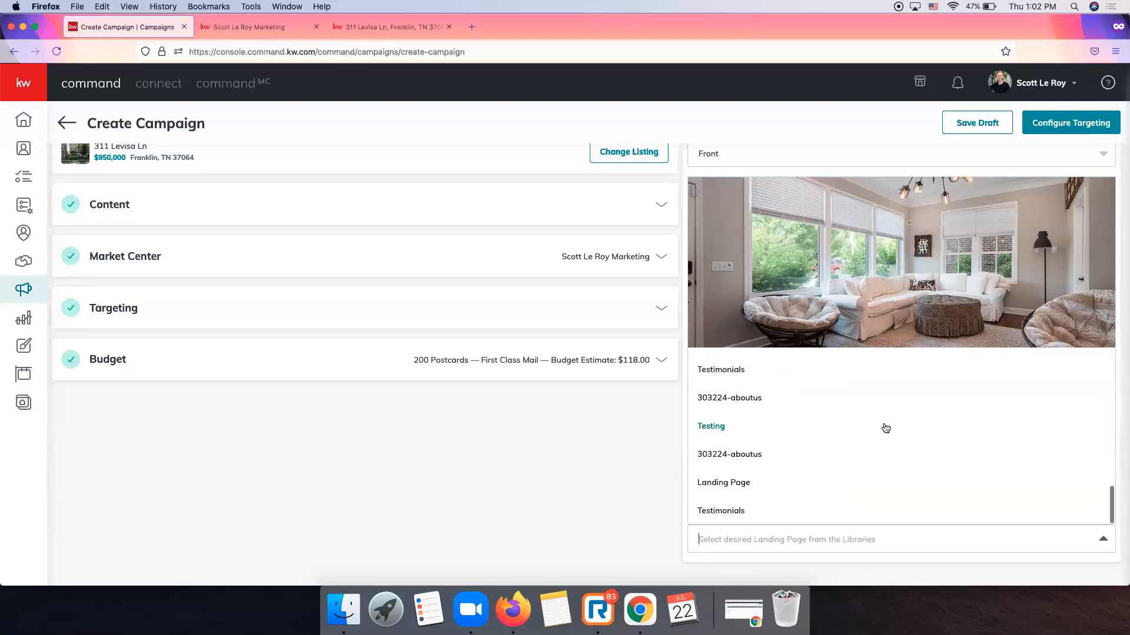
left_click(748, 486)
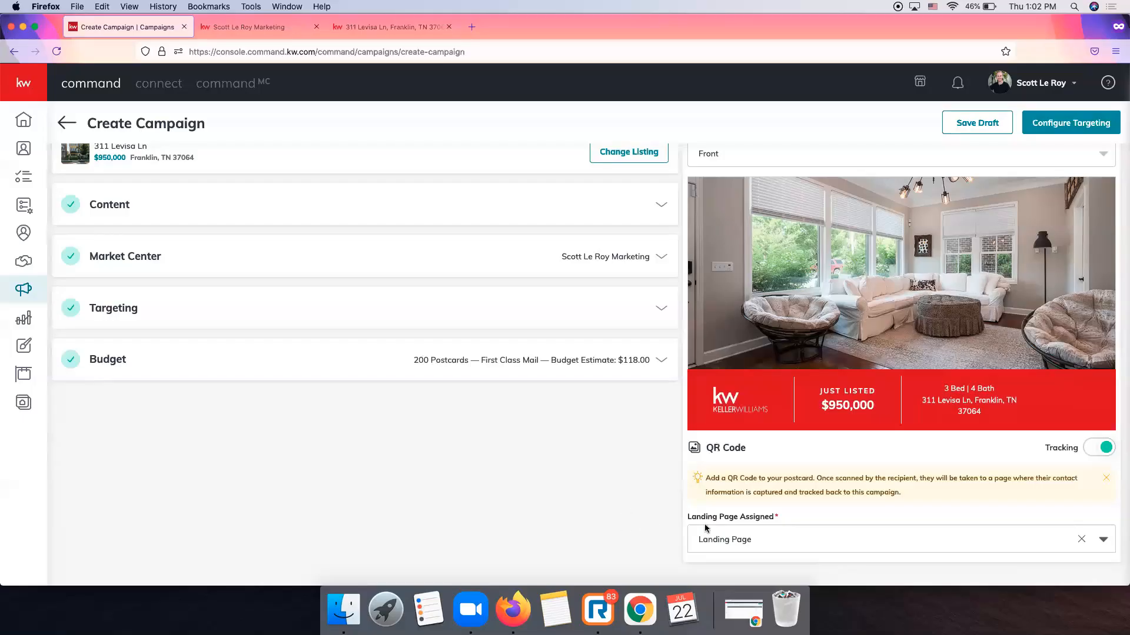
left_click(386, 25)
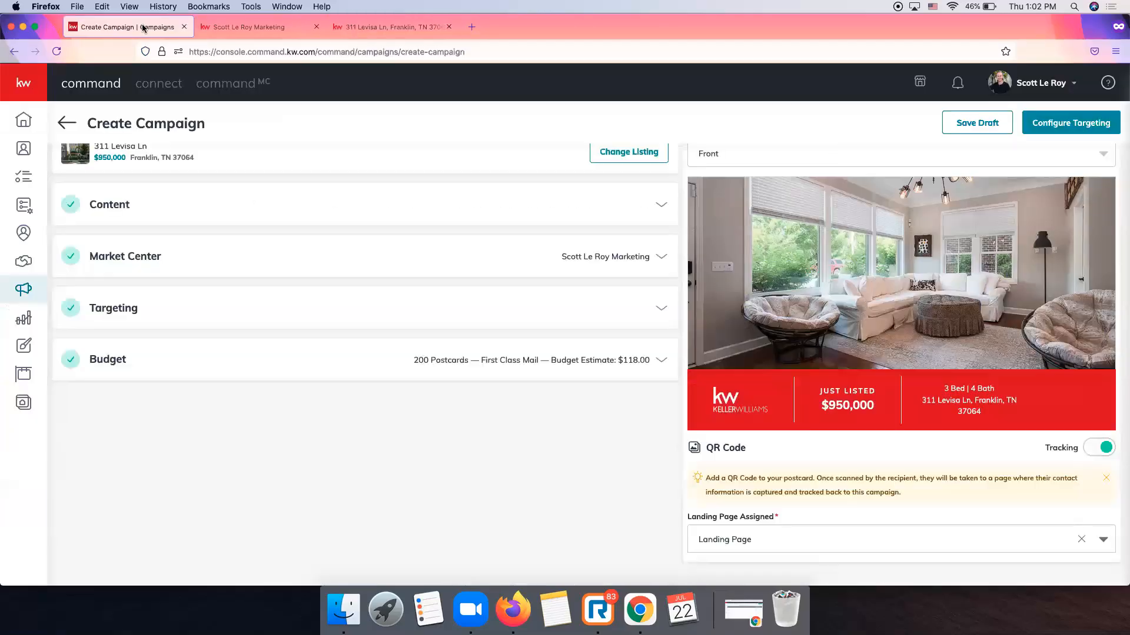
Return to the Levisa Postcard Create Campaign page.
left_click(145, 27)
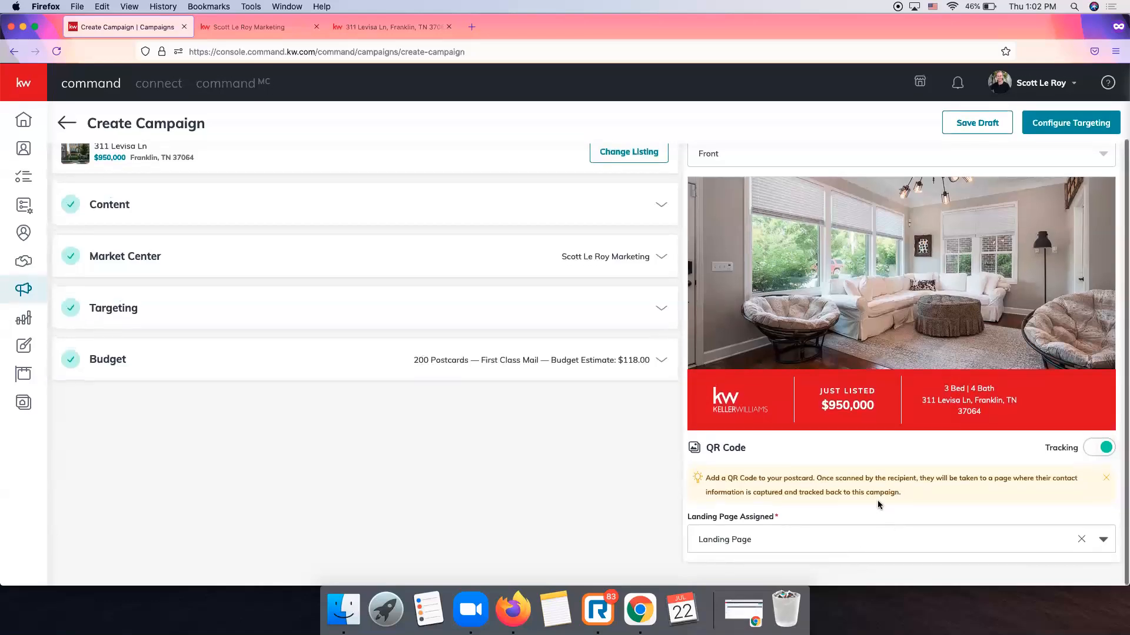
scroll(877, 500, "up", 2)
left_click(796, 226)
left_click(760, 280)
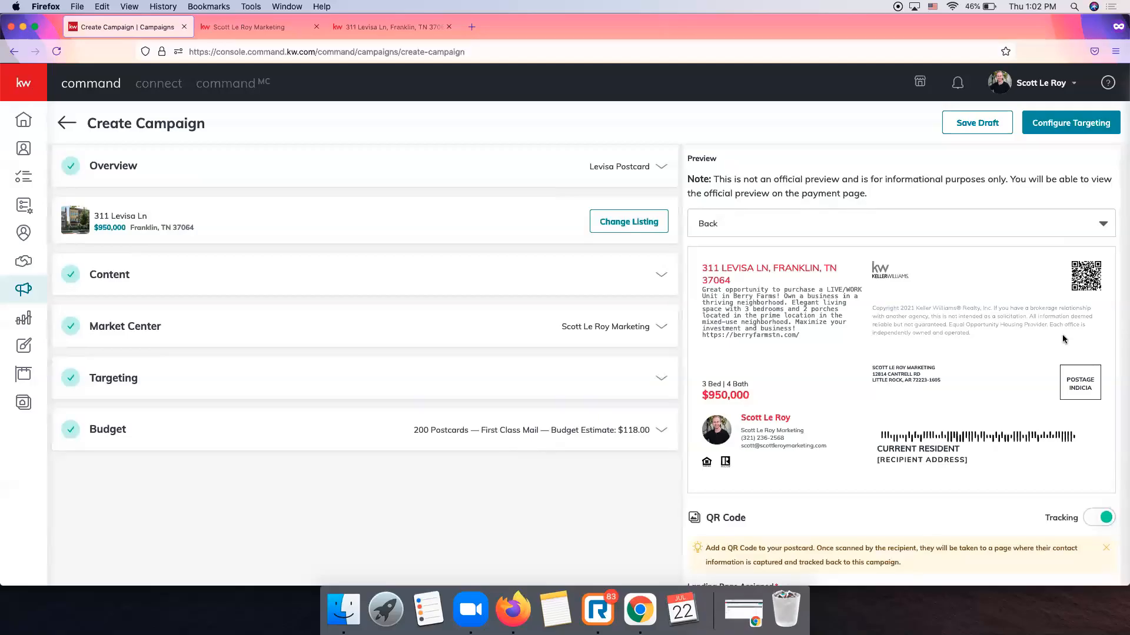
scroll(842, 339, "down", 2)
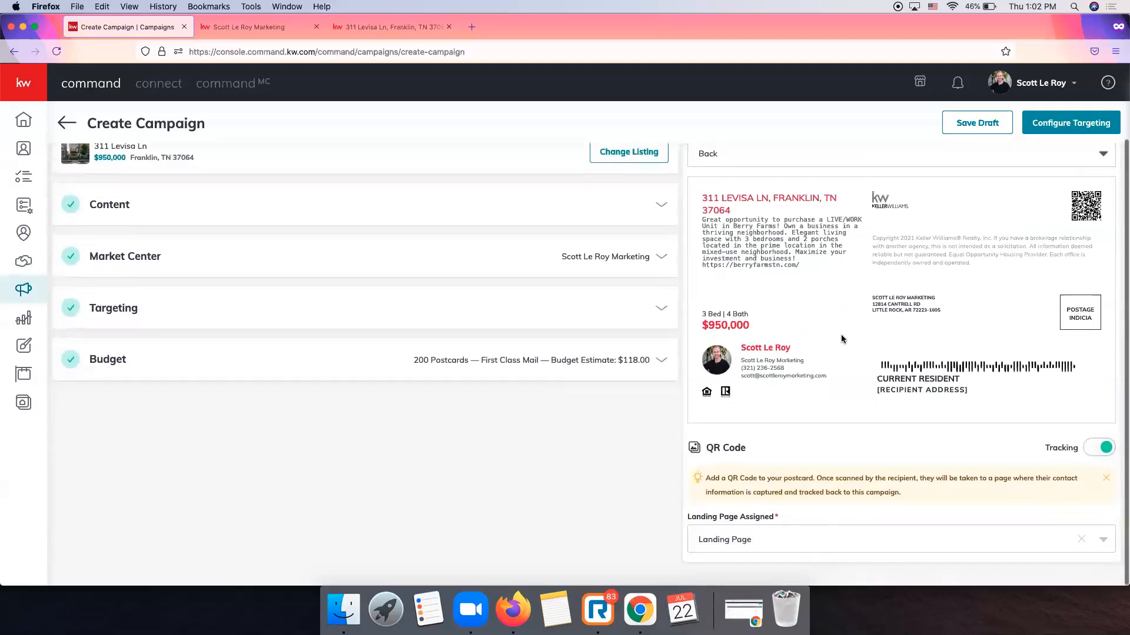
scroll(844, 336, "up", 1)
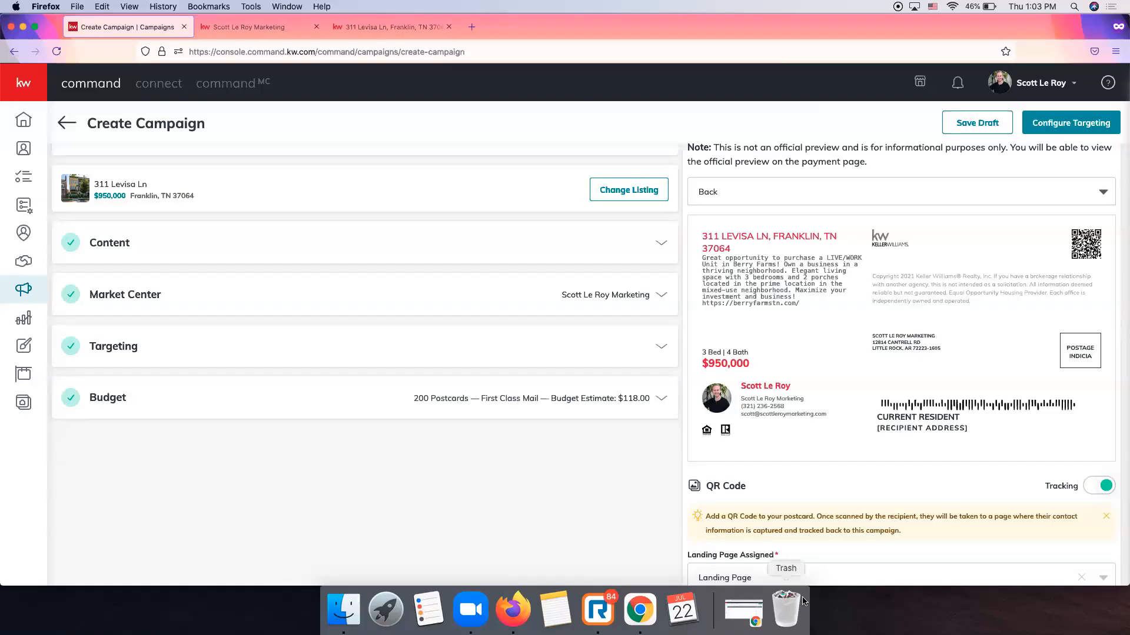
scroll(924, 537, "down", 2)
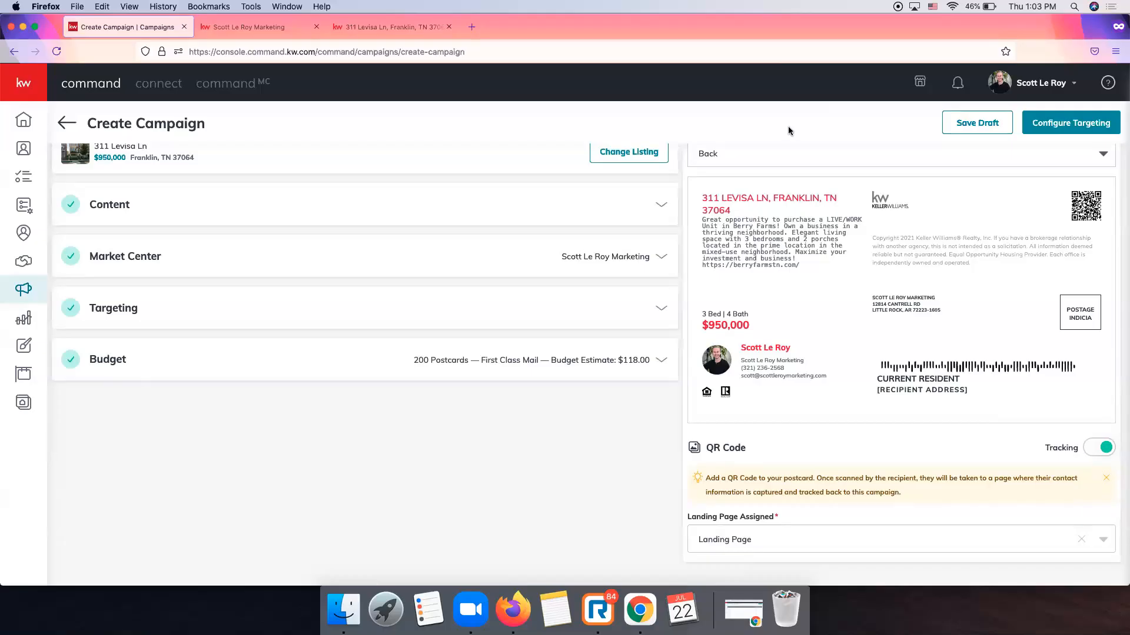
scroll(812, 509, "up", 1)
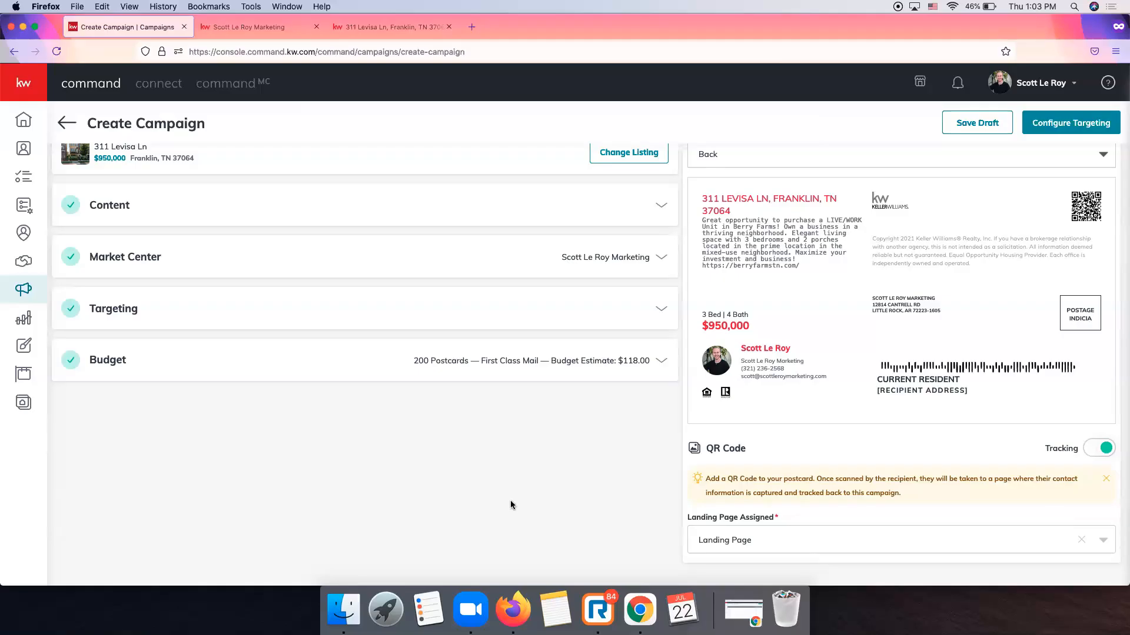
scroll(1008, 465, "up", 3)
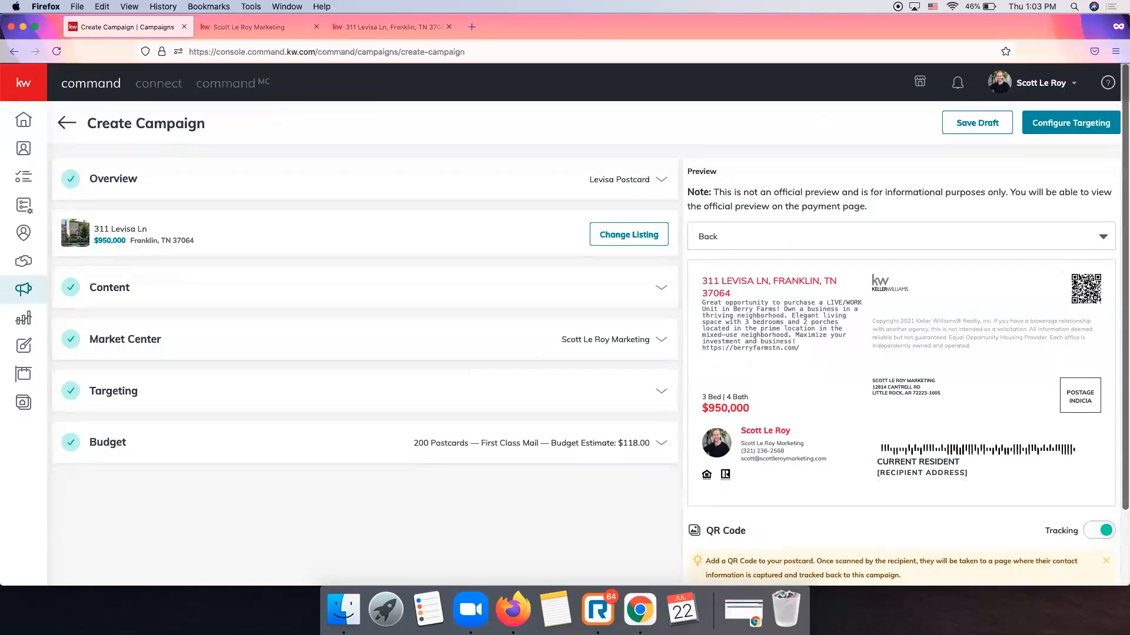
scroll(931, 341, "down", 1)
scroll(932, 372, "down", 2)
scroll(932, 373, "up", 3)
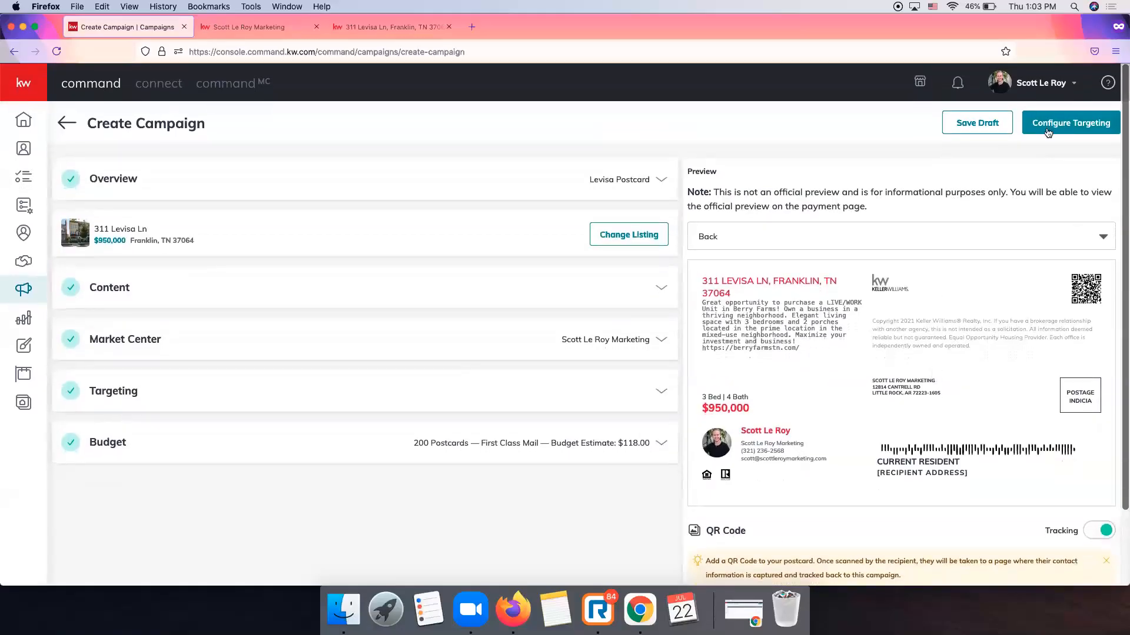
scroll(1052, 126, "down", 1)
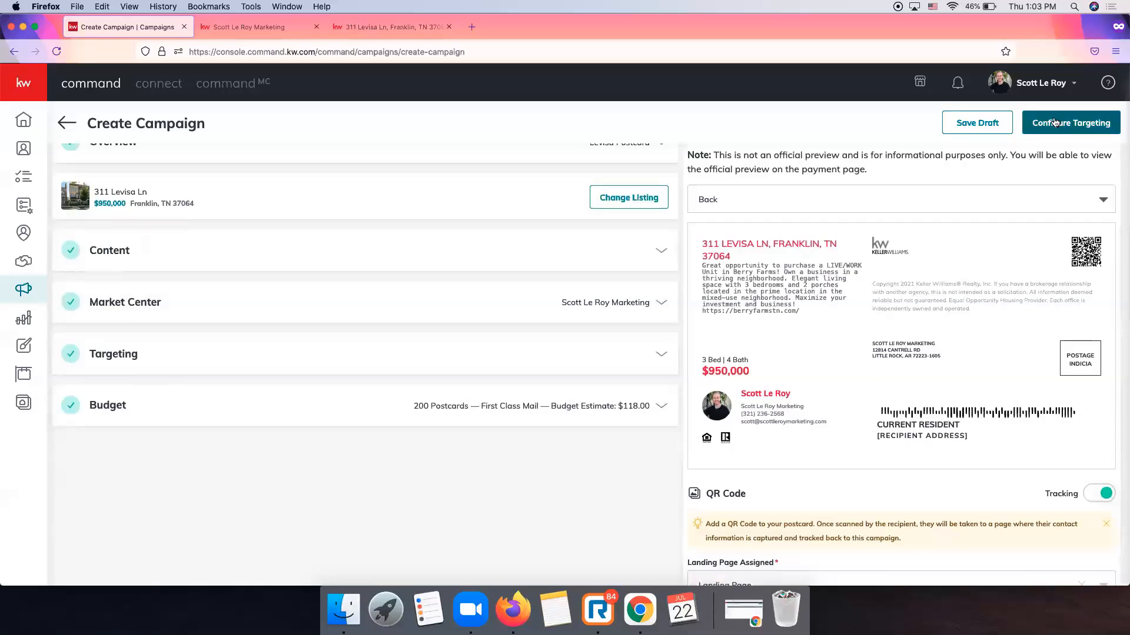
left_click(1054, 122)
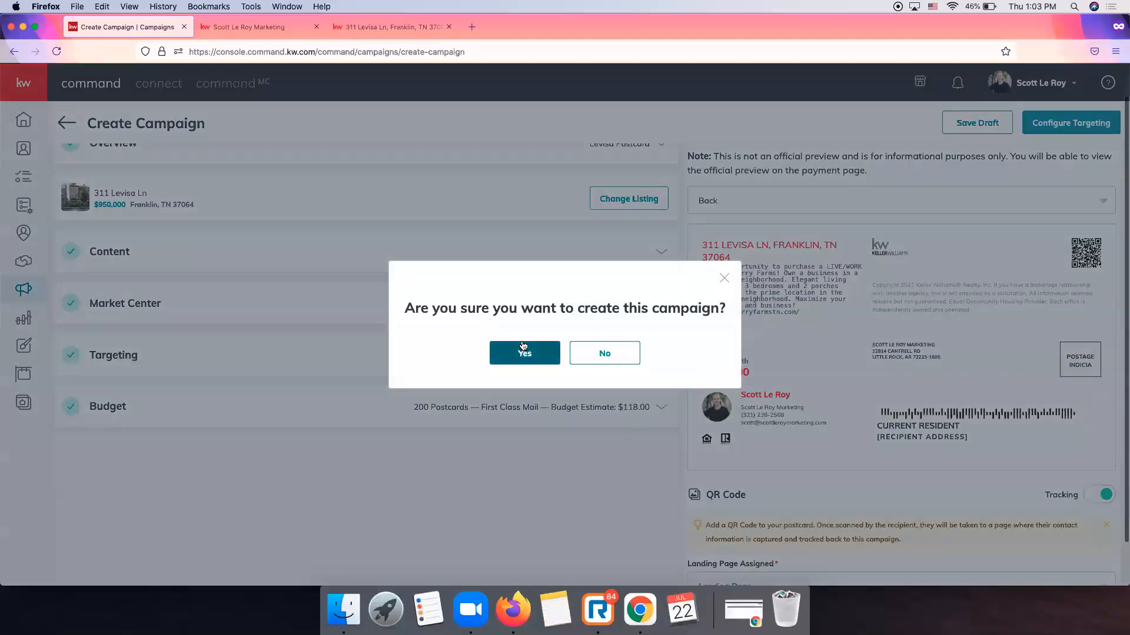
left_click(525, 355)
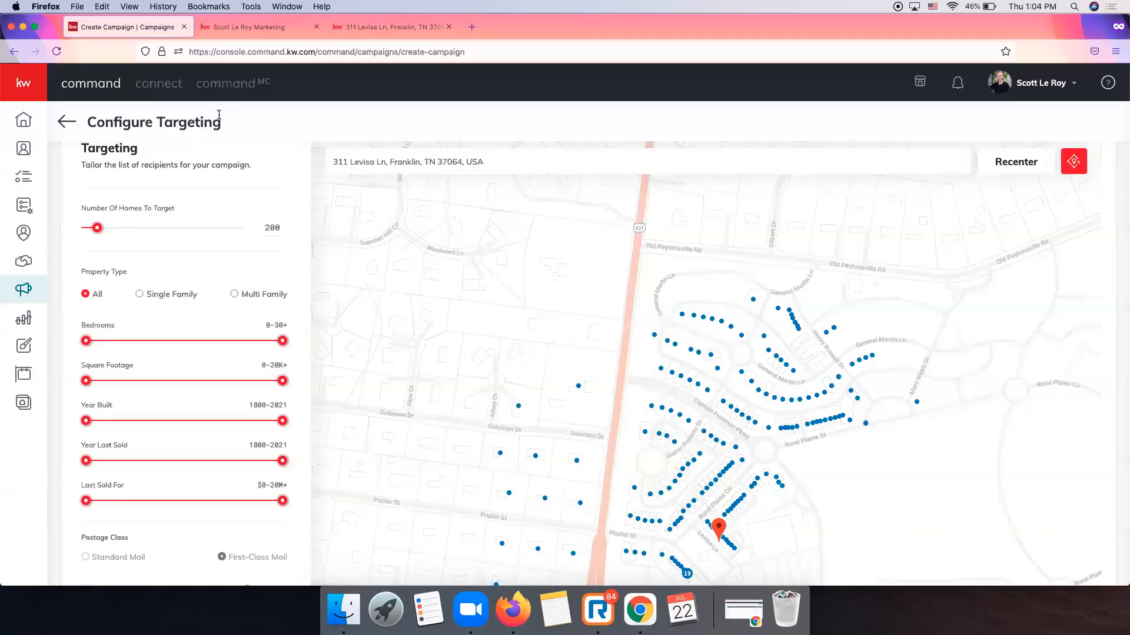
scroll(215, 223, "up", 2)
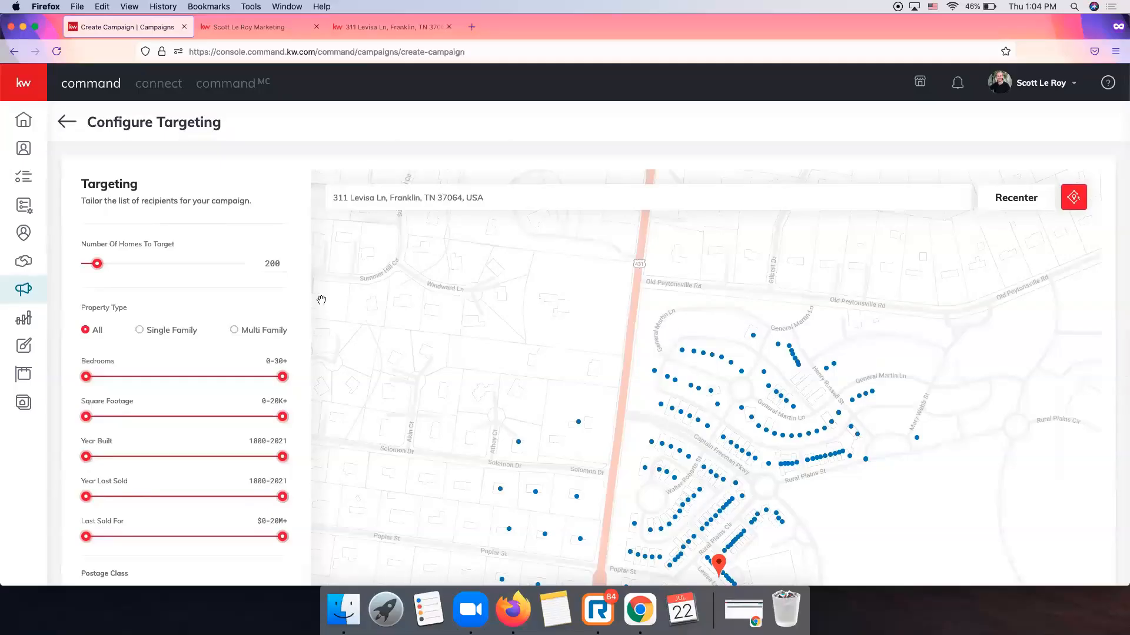
scroll(265, 260, "down", 3)
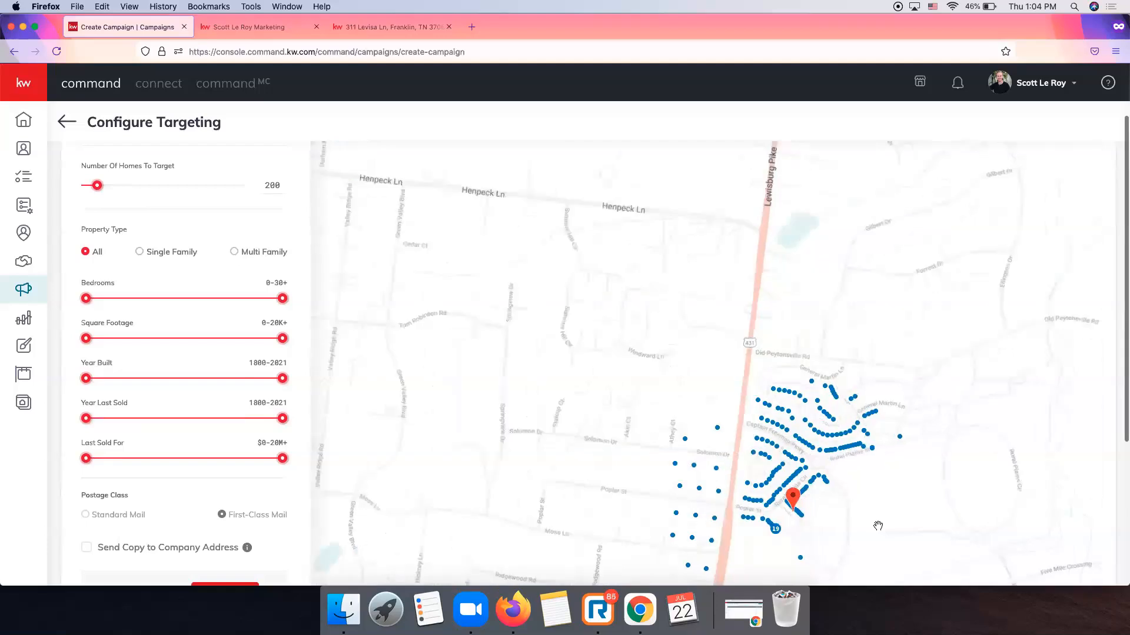
Review the 200-home first-class targeting with a company-address copy, totalling $118.59.
mouse_move(780, 441)
mouse_move(718, 402)
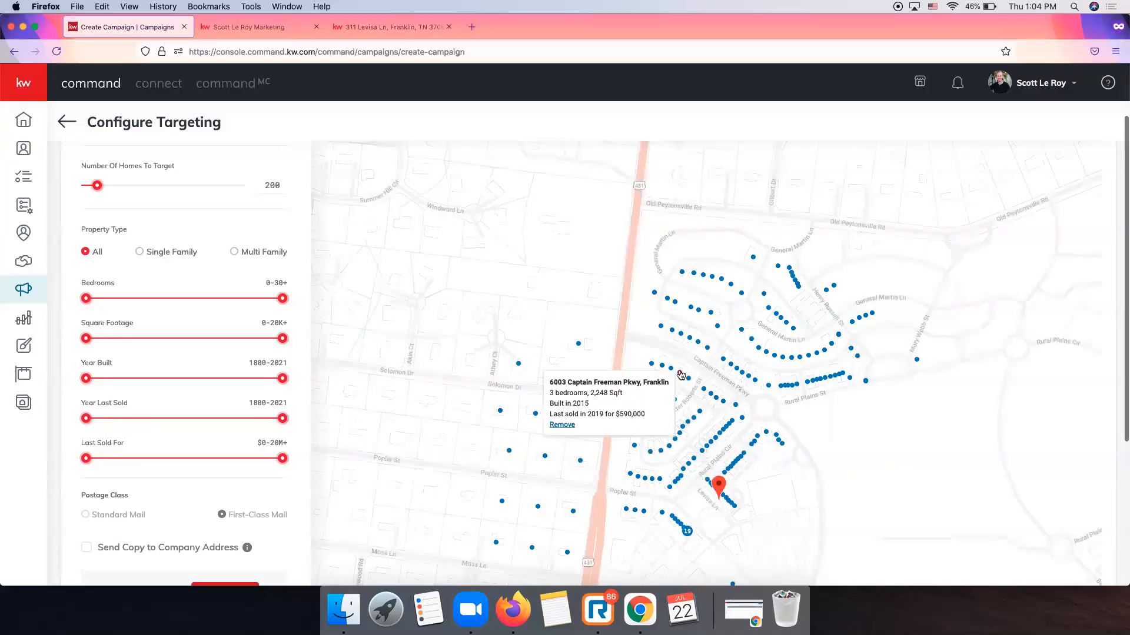
mouse_move(651, 454)
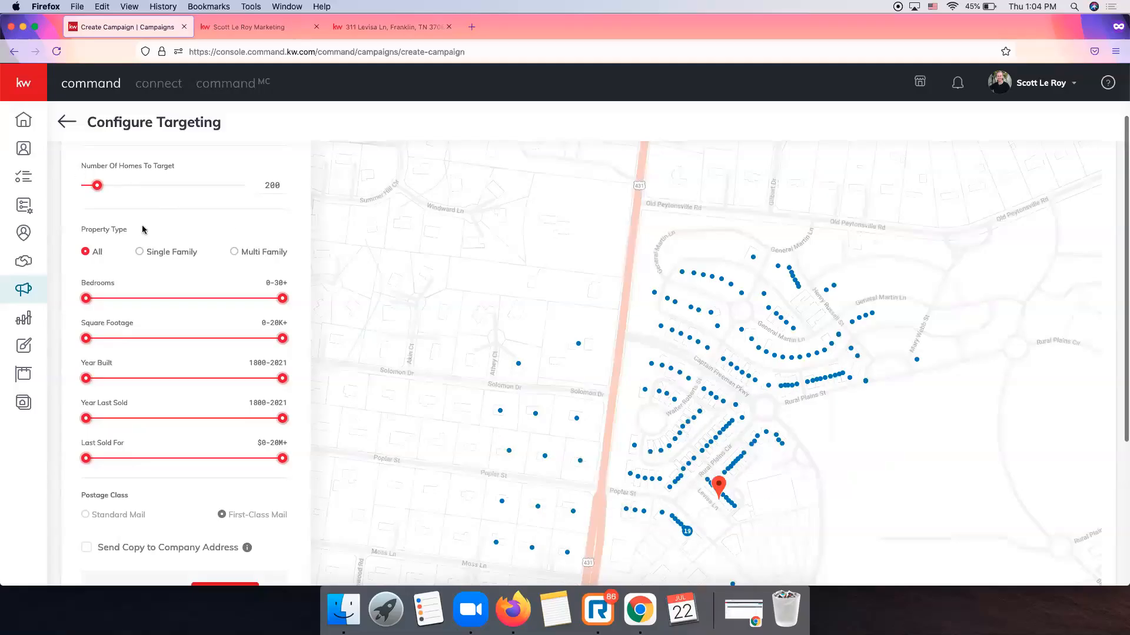
scroll(160, 246, "up", 1)
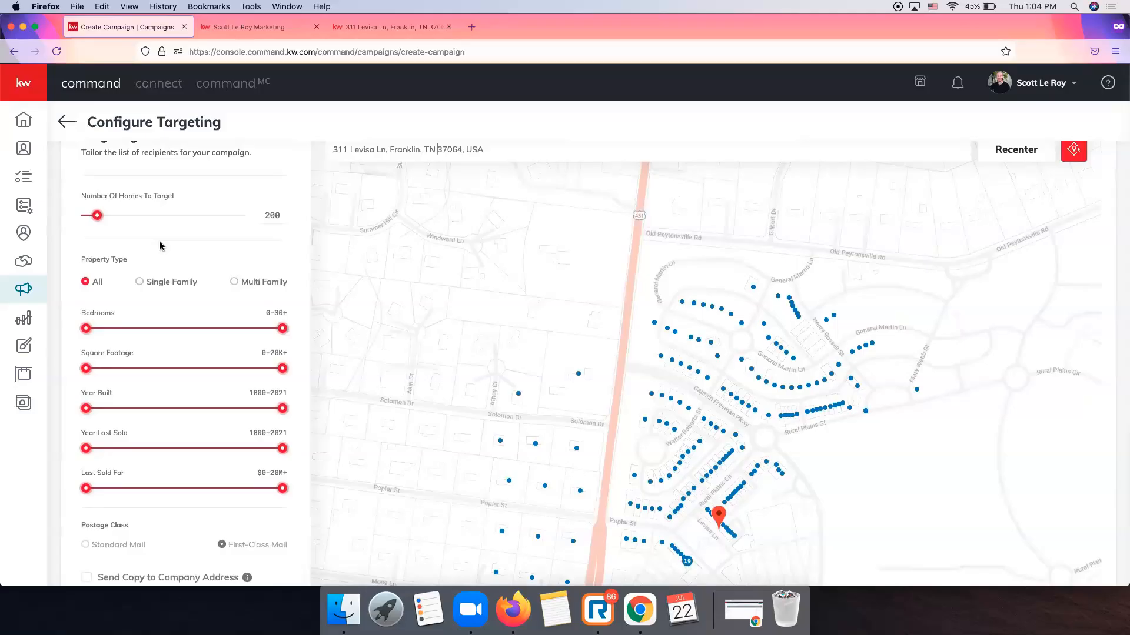
scroll(160, 246, "down", 5)
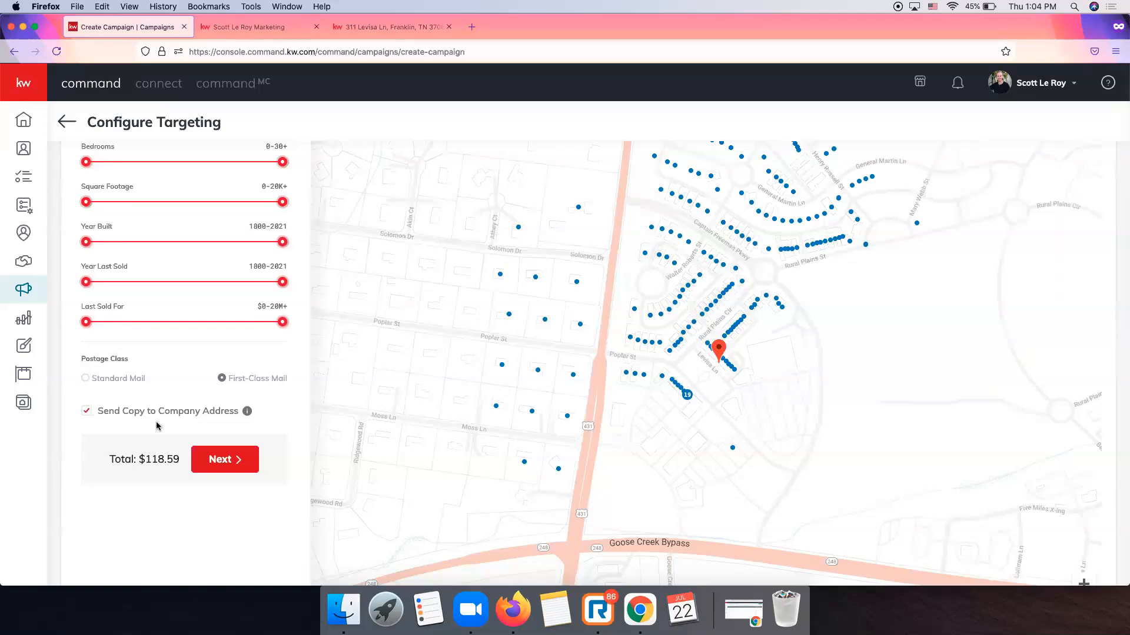
Advance to Preview & Payment and review the front and back previews with the $118.59 total.
left_click(229, 460)
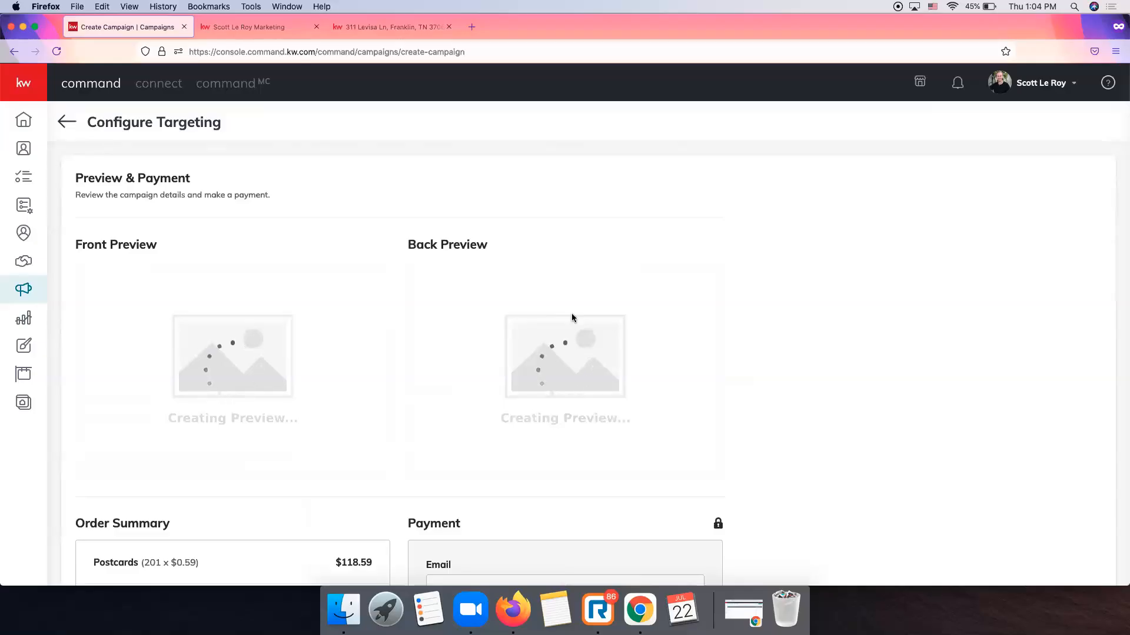
scroll(571, 313, "down", 8)
scroll(570, 315, "up", 6)
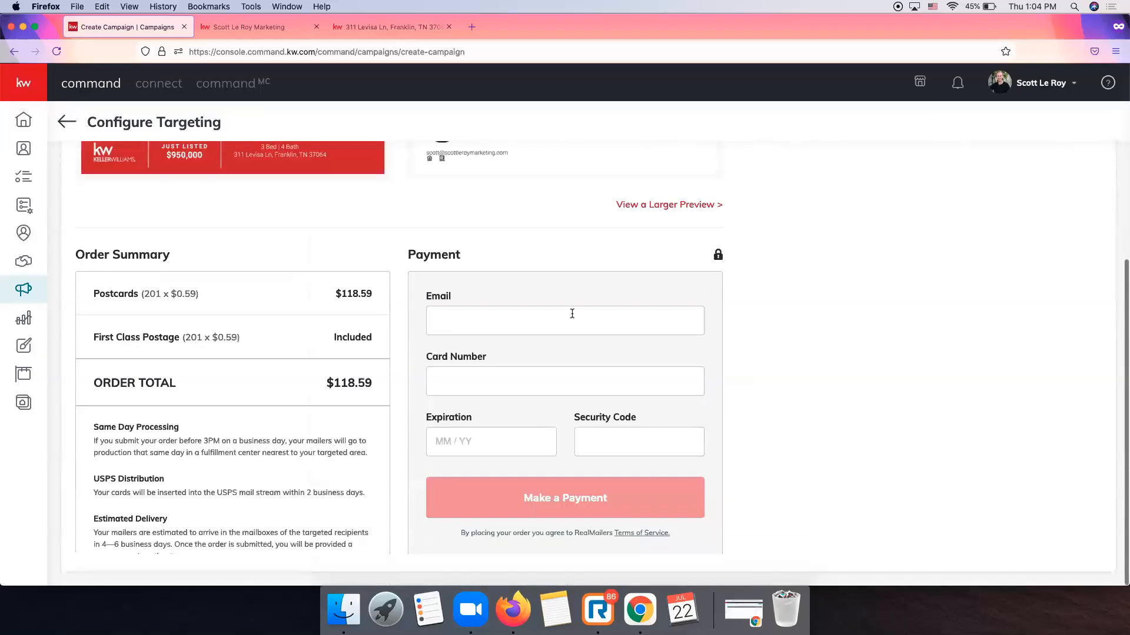
scroll(571, 315, "up", 2)
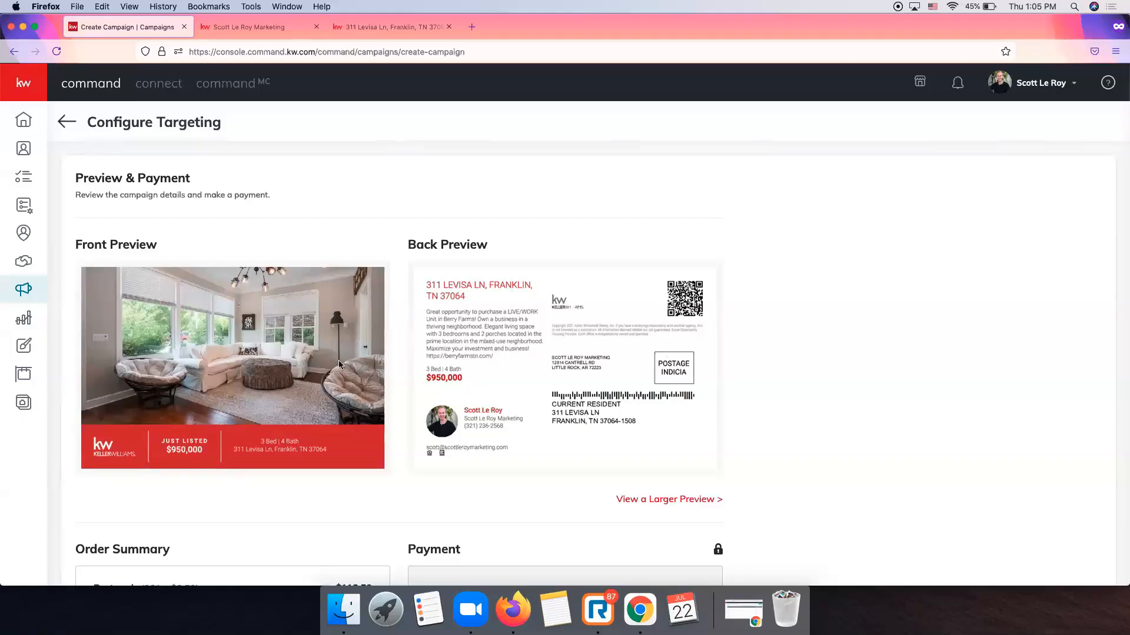
left_click(646, 503)
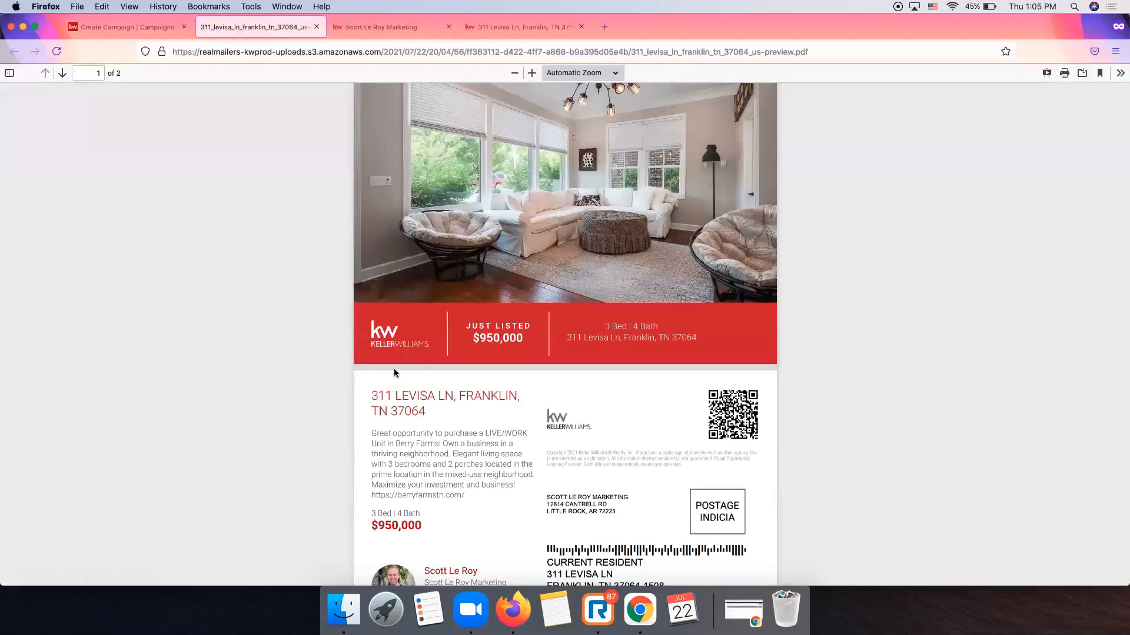
scroll(434, 368, "down", 3)
scroll(441, 359, "up", 3)
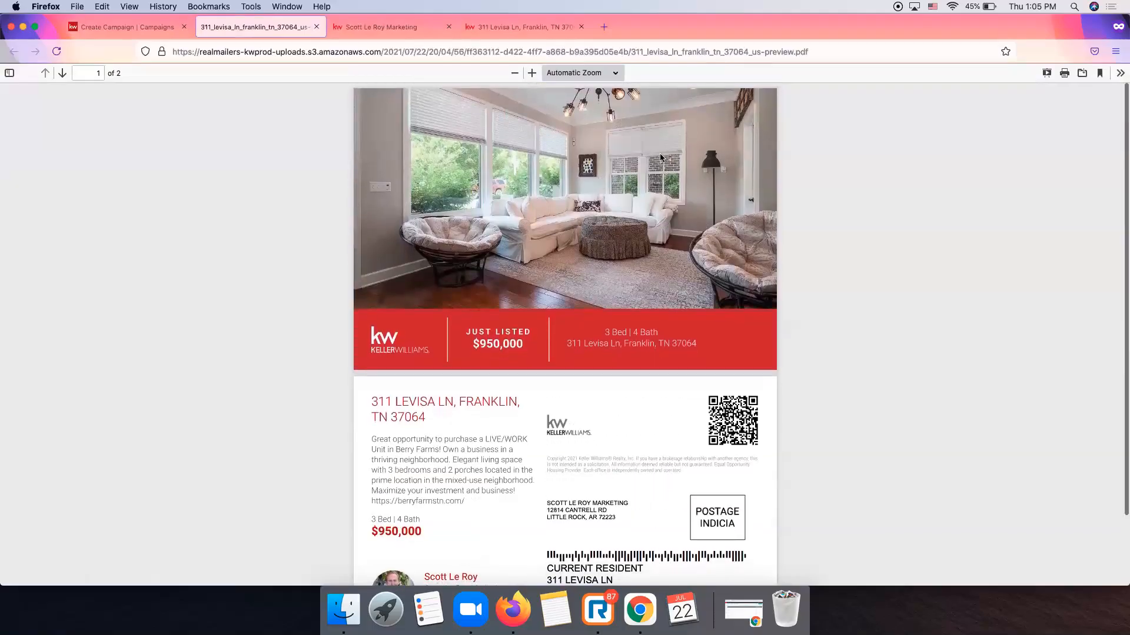
left_click(531, 73)
left_click(531, 73)
left_click(531, 72)
left_click(531, 73)
left_click(531, 73)
left_click(531, 73)
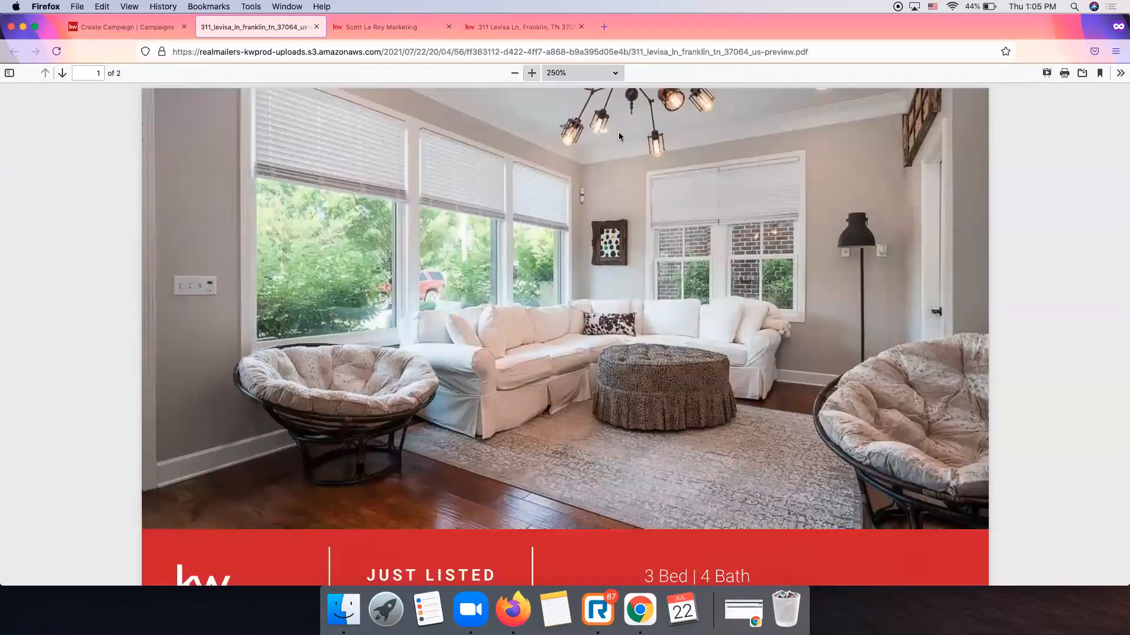
left_click(516, 73)
left_click(516, 73)
left_click(515, 73)
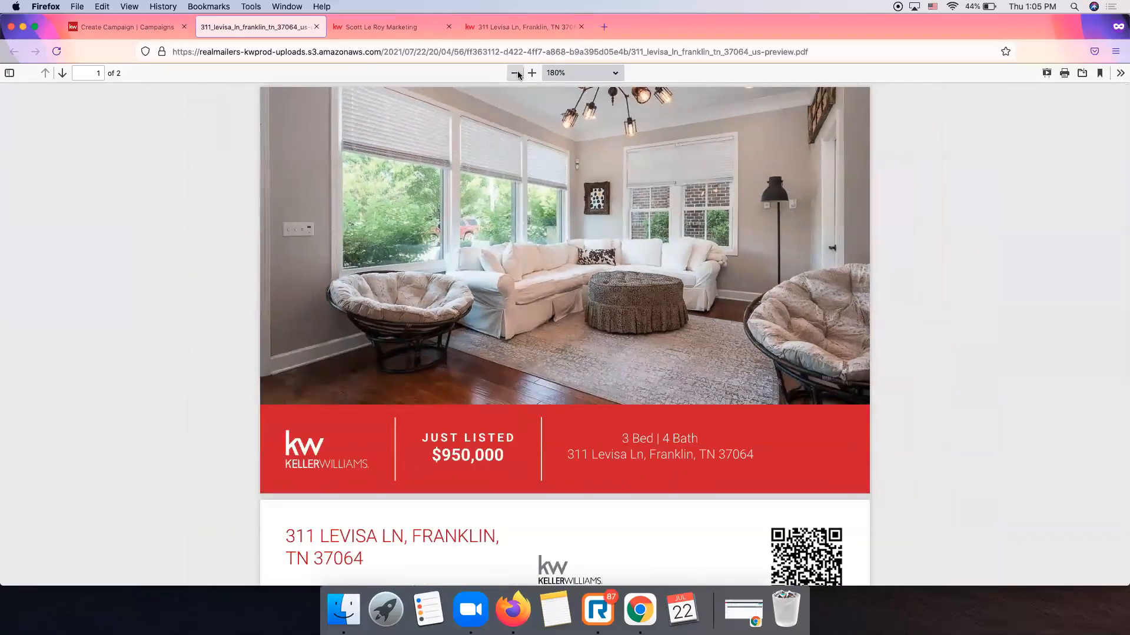
left_click(515, 73)
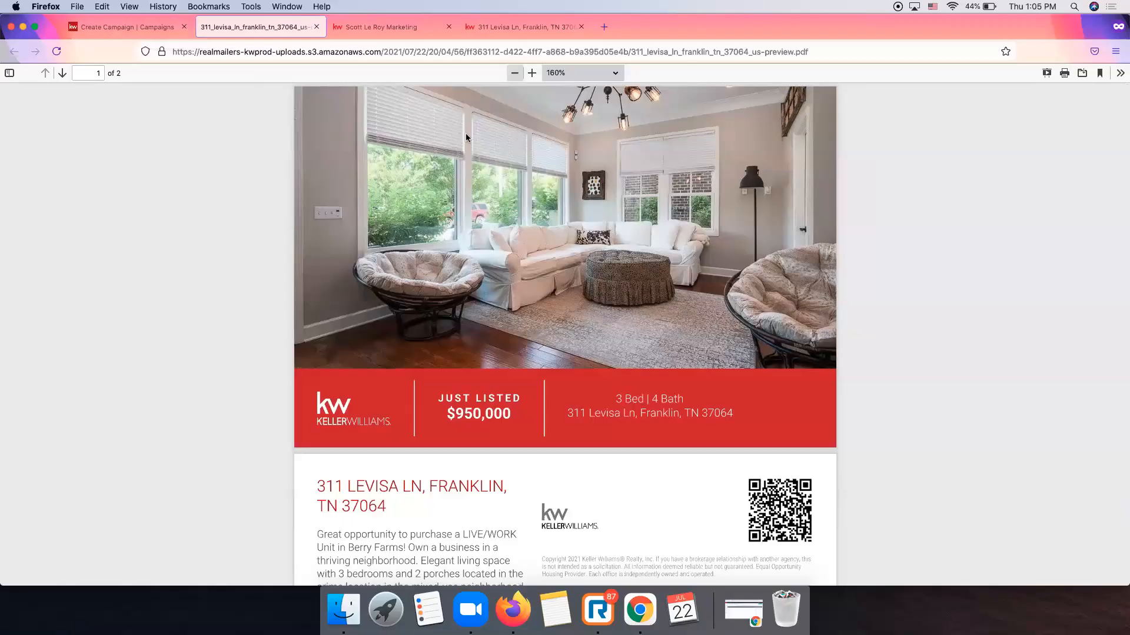
Close the proof tab and review the 201-postcard, $118.59 order summary and payment form.
left_click(135, 27)
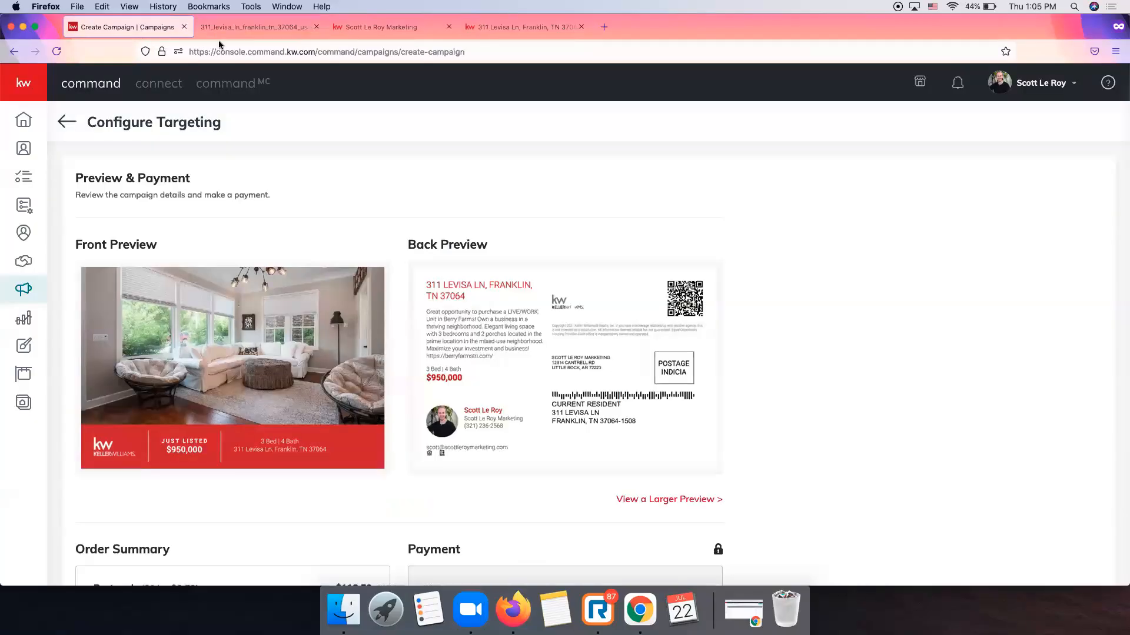
left_click(317, 26)
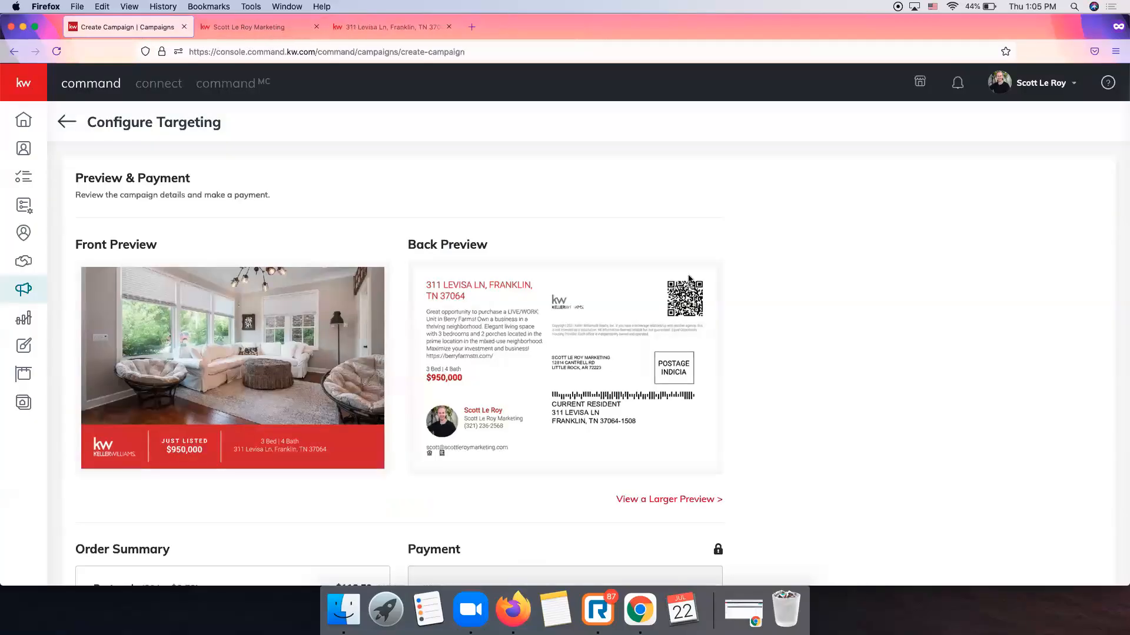
scroll(725, 274, "down", 3)
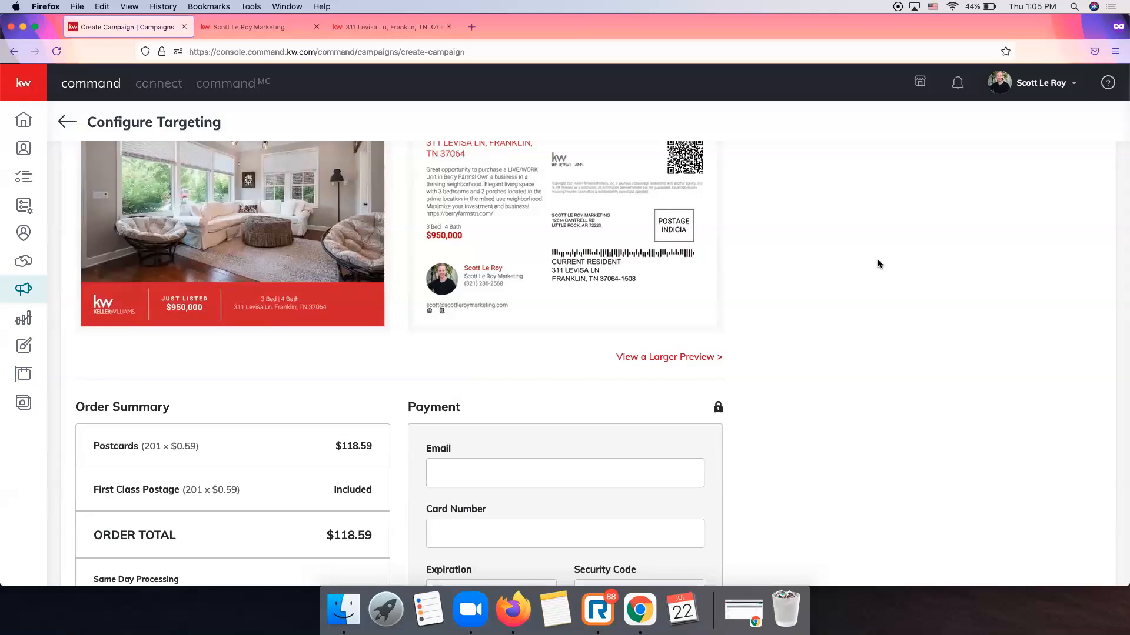
scroll(877, 263, "down", 3)
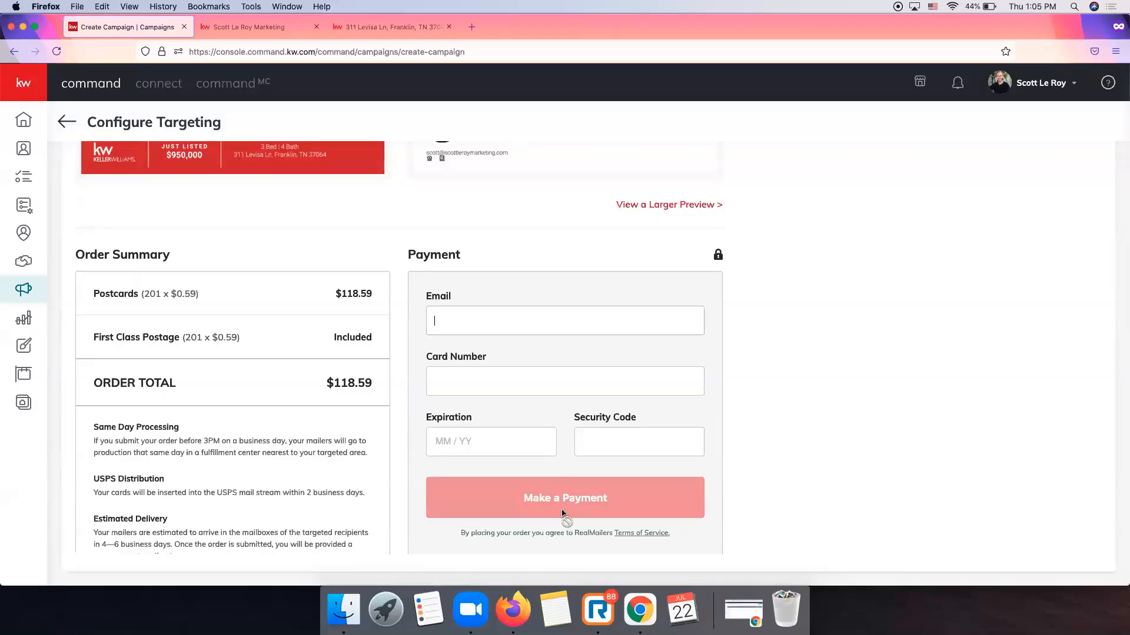
scroll(265, 383, "up", 5)
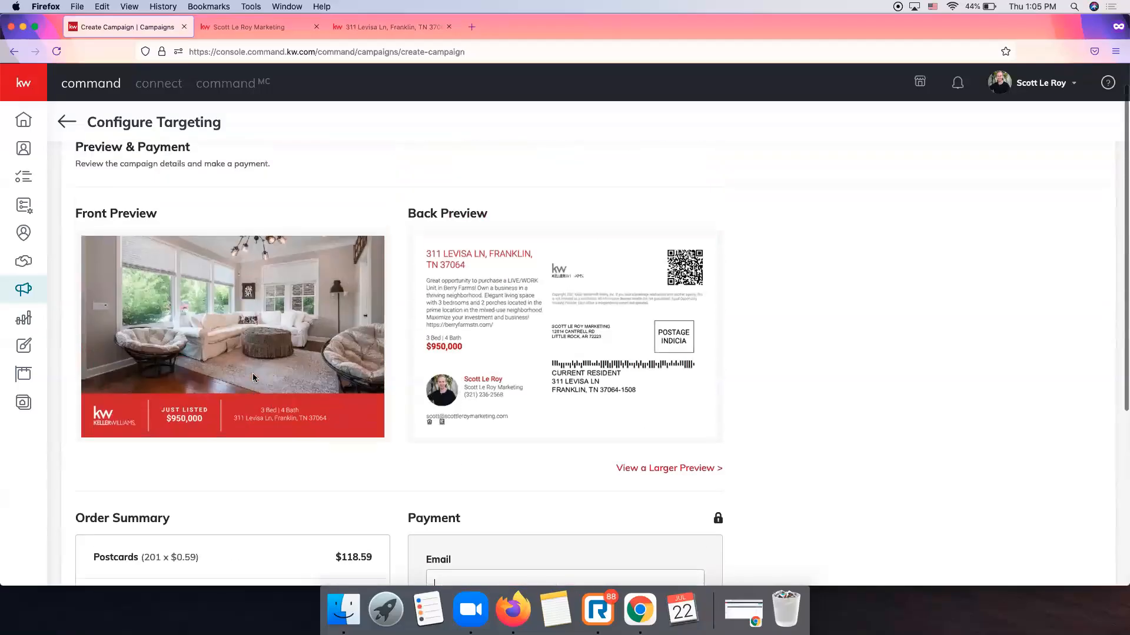
scroll(552, 353, "down", 5)
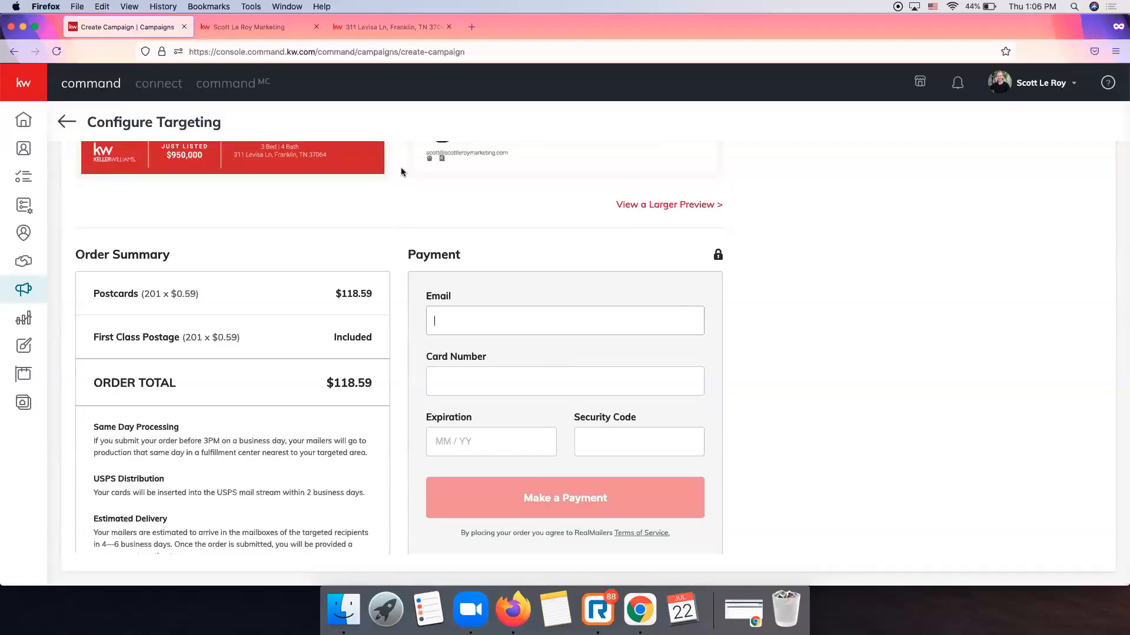
Strip the search path from the agent-site listings URL to load its home page.
left_click(253, 27)
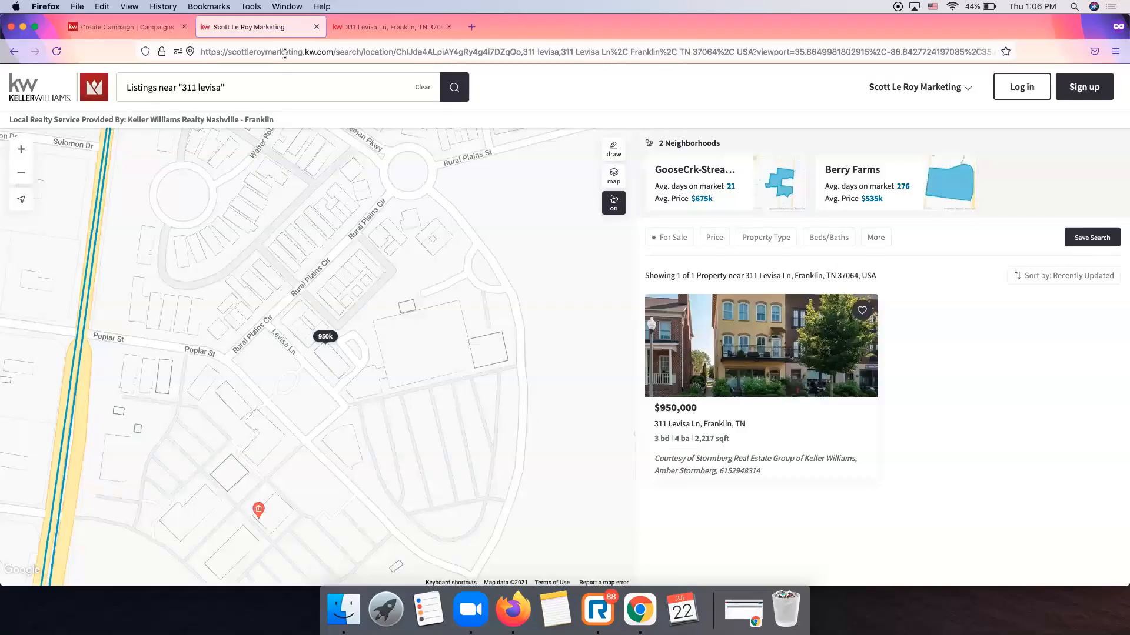
left_click(323, 51)
left_click_drag(332, 51, 1066, 59)
key("BackSpace")
key("Return")
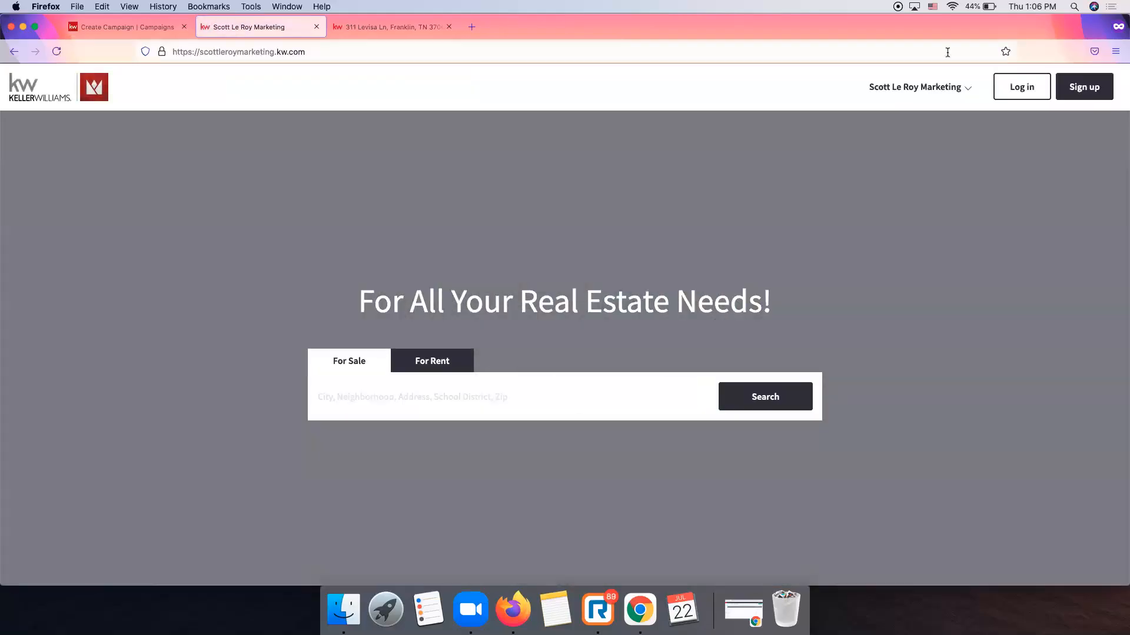
scroll(372, 210, "down", 3)
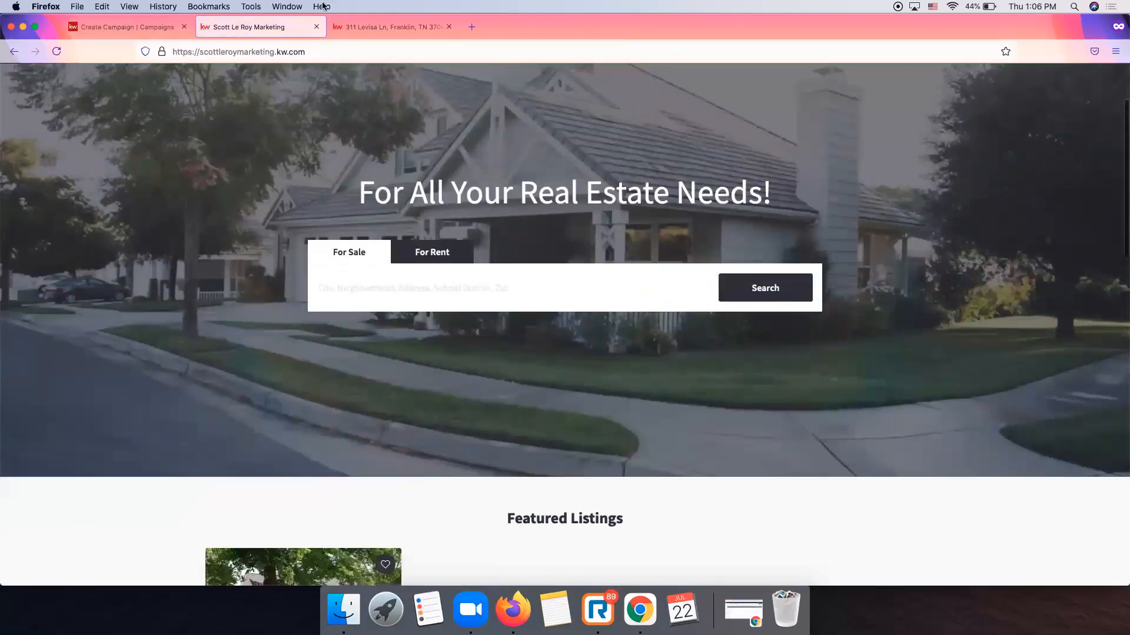
Remove 'kw' from the address to load scottleroymarketing.com and scroll to its contact footer.
left_click(280, 52)
left_click_drag(277, 52, 298, 55)
key("BackSpace")
key("Return")
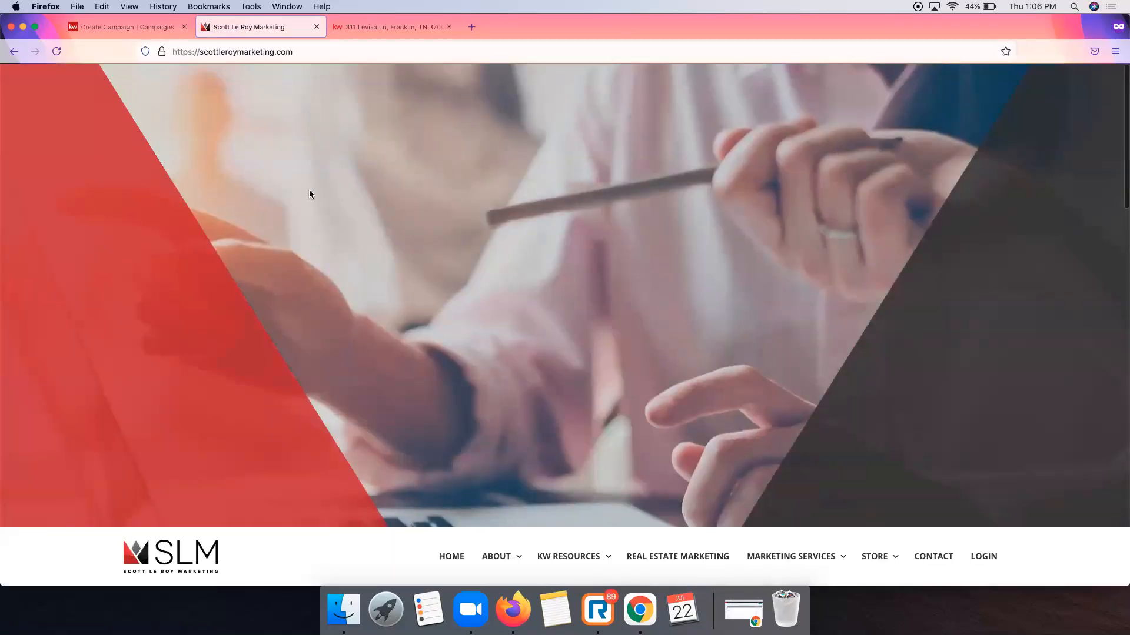
scroll(302, 191, "down", 4)
scroll(299, 194, "down", 15)
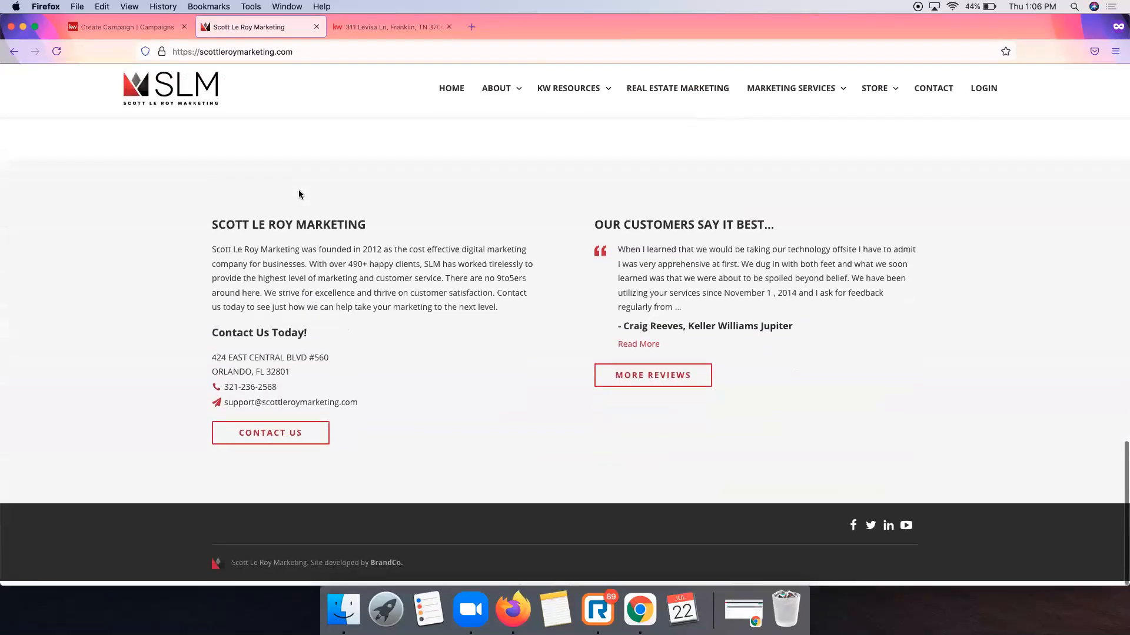